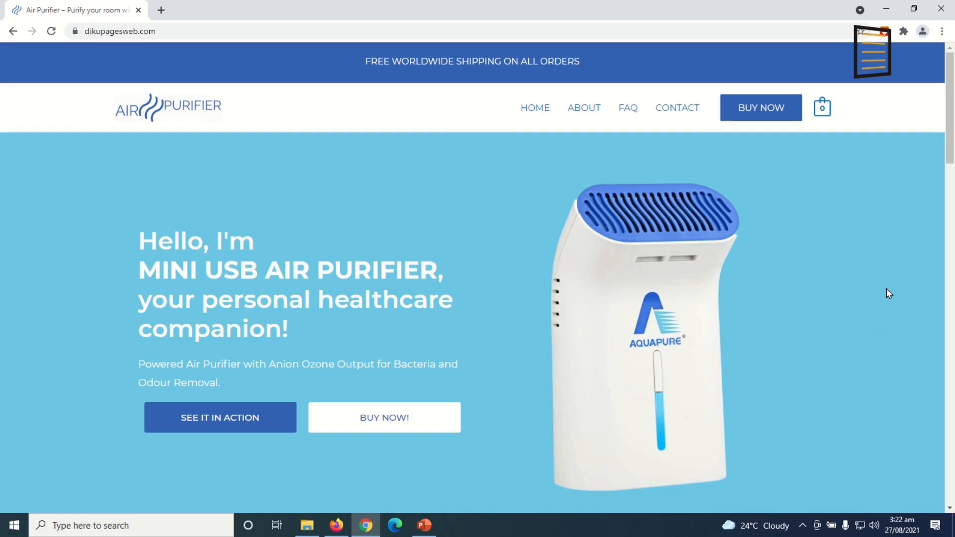
# Review the air purifier store's home page, its See It in Action section, and the About and Contact pages
pyautogui.moveTo(954, 107); pyautogui.dragTo(953, 128)
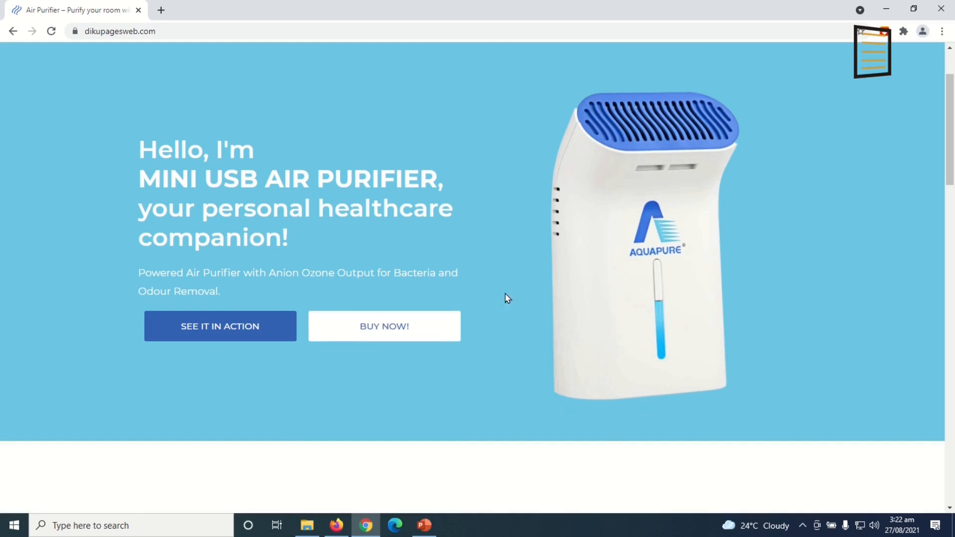
pyautogui.click(235, 338)
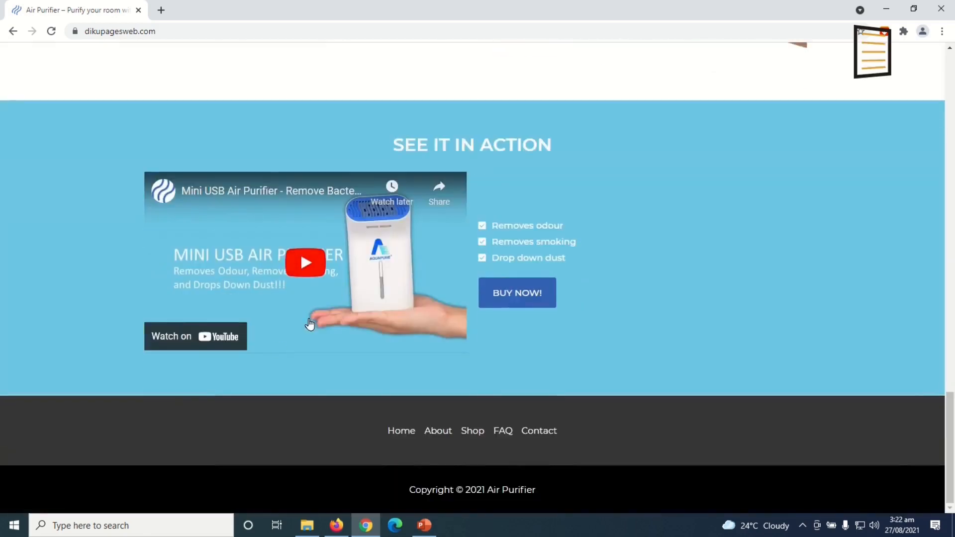
pyautogui.moveTo(952, 453); pyautogui.dragTo(952, 179)
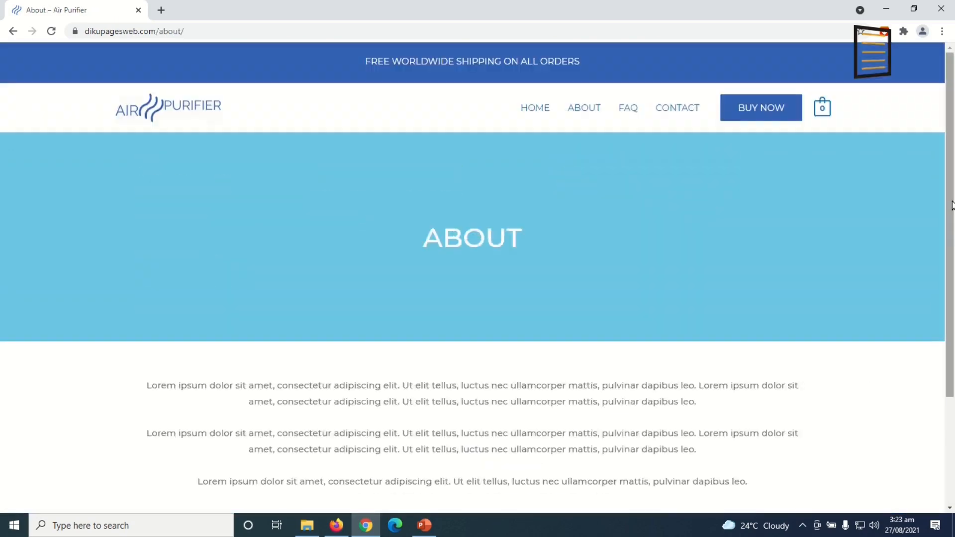
pyautogui.scroll(-3, 935, 367)
pyautogui.scroll(5, 939, 367)
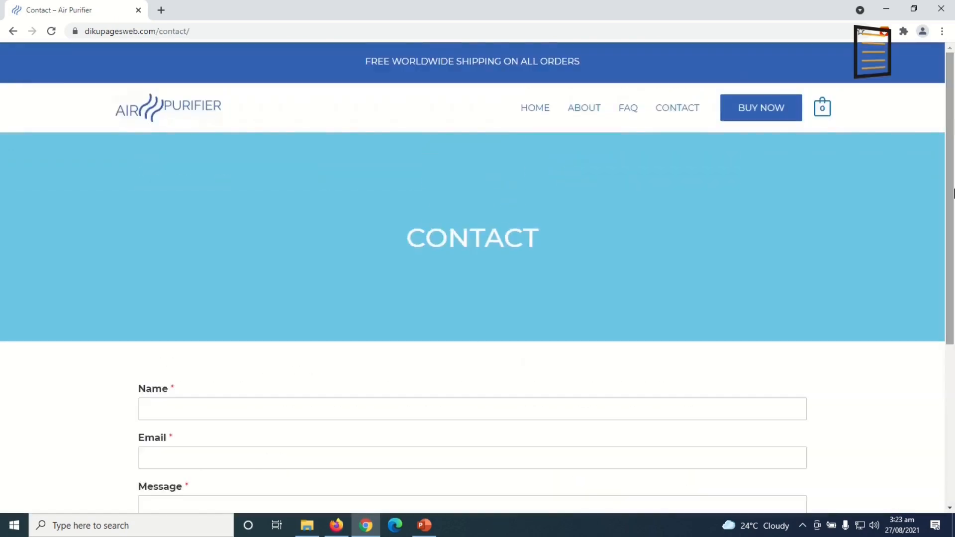
pyautogui.scroll(-5, 924, 383)
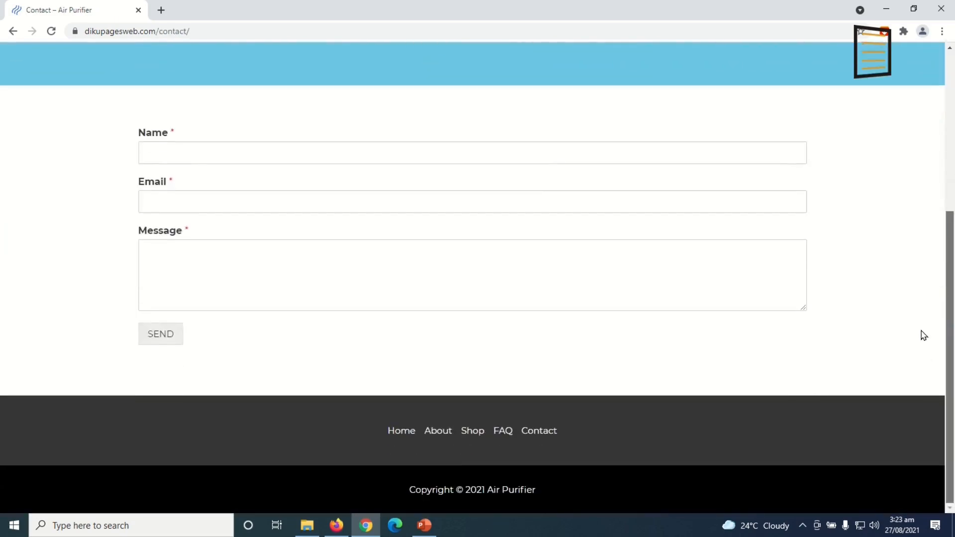
pyautogui.scroll(5, 922, 335)
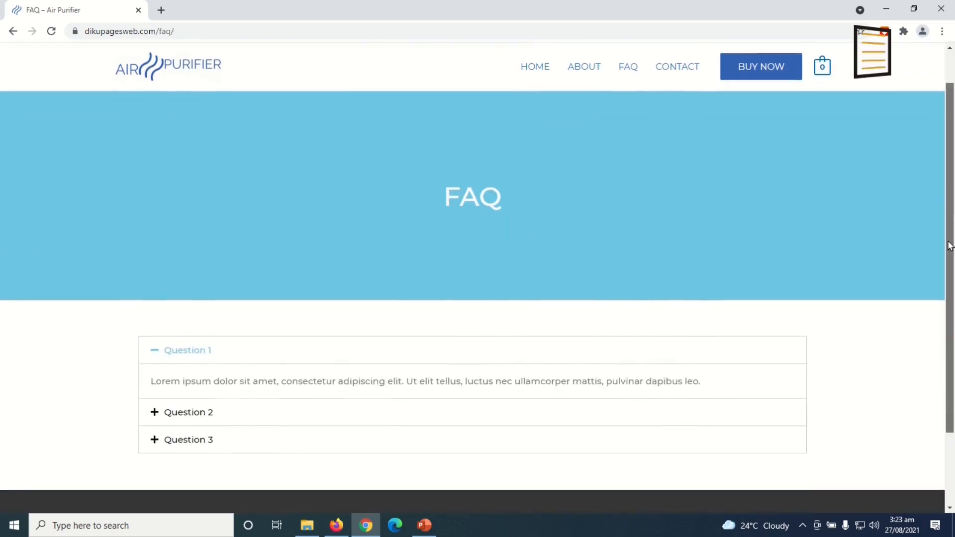
# Expand Question 2, Question 3 and Question 1 one after another on the FAQ page to view their answers
pyautogui.scroll(-2, 948, 248)
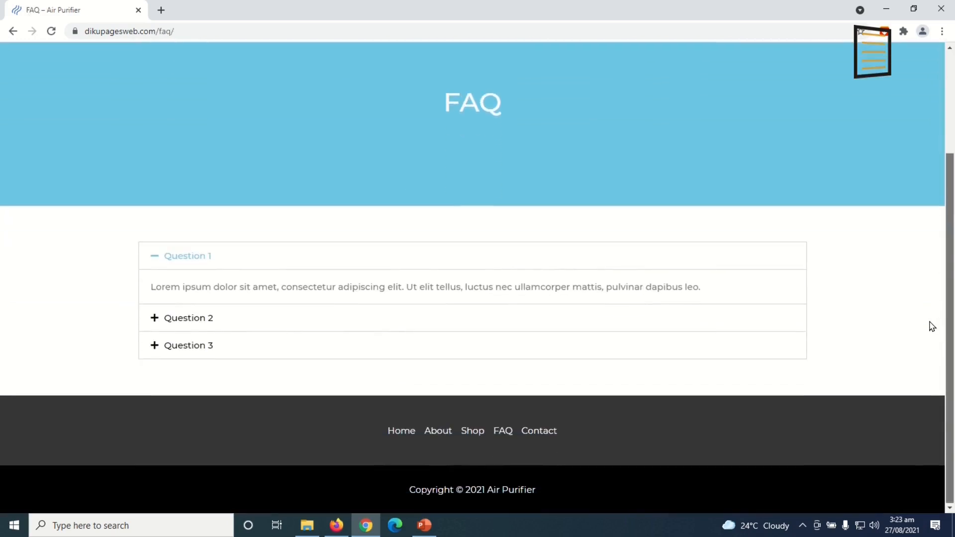
pyautogui.click(200, 324)
pyautogui.click(195, 348)
pyautogui.click(197, 256)
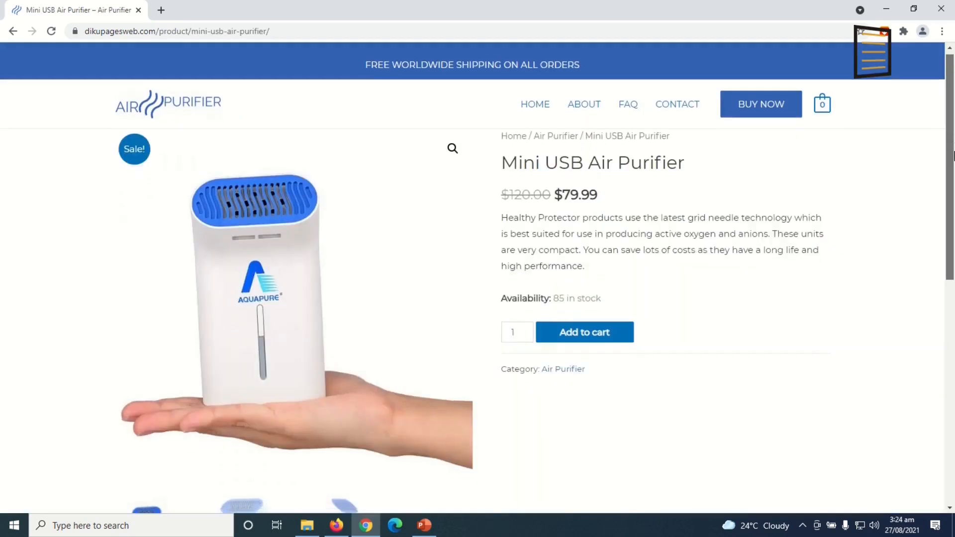
# Examine the Mini USB Air Purifier product page with its description, and the Key Features section of the home page
pyautogui.scroll(-4, 950, 236)
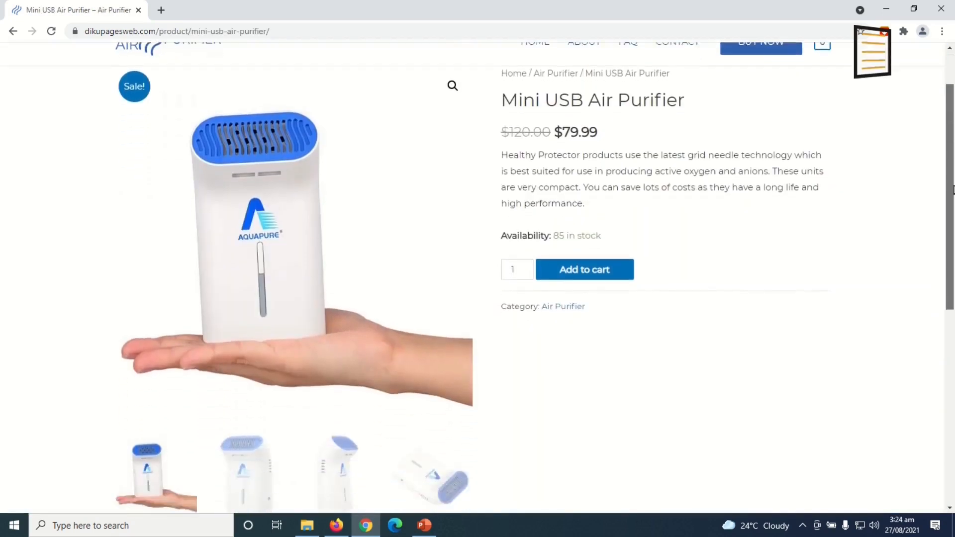
pyautogui.moveTo(950, 236); pyautogui.dragTo(922, 411)
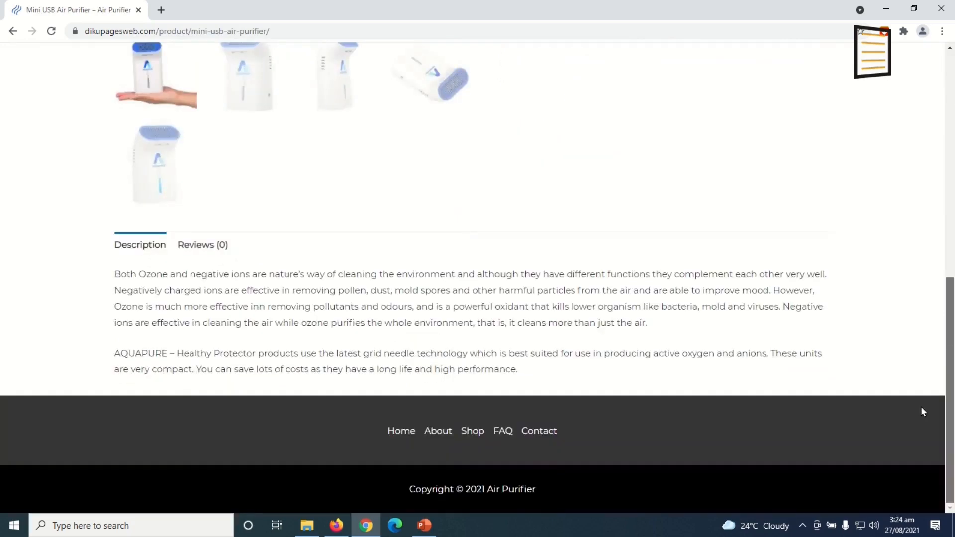
pyautogui.scroll(8, 927, 398)
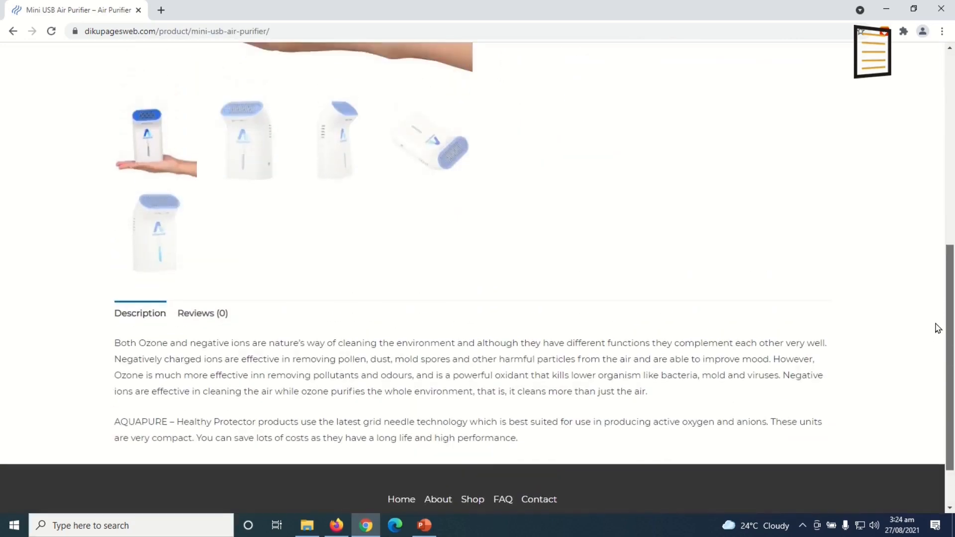
pyautogui.moveTo(954, 188); pyautogui.dragTo(953, 142)
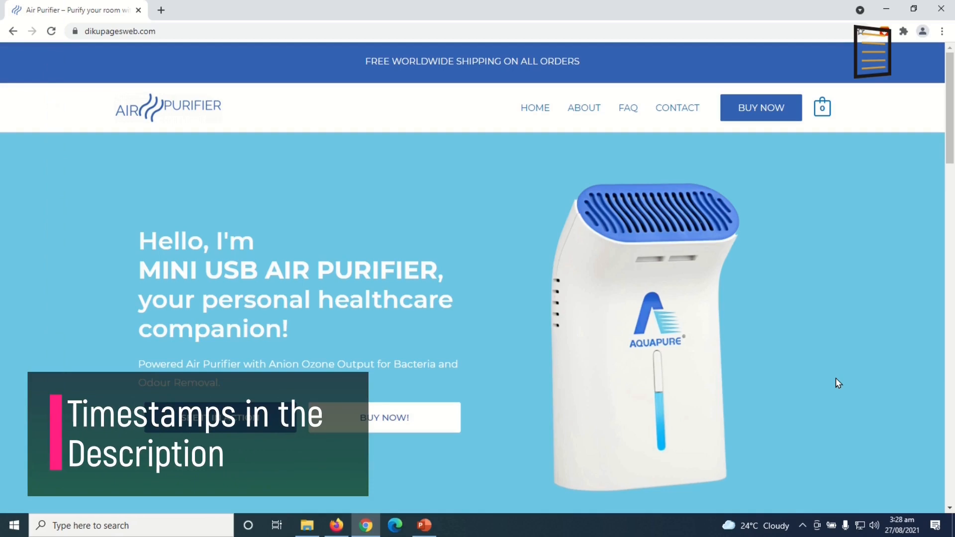
pyautogui.scroll(-1, 847, 316)
pyautogui.scroll(-8, 849, 317)
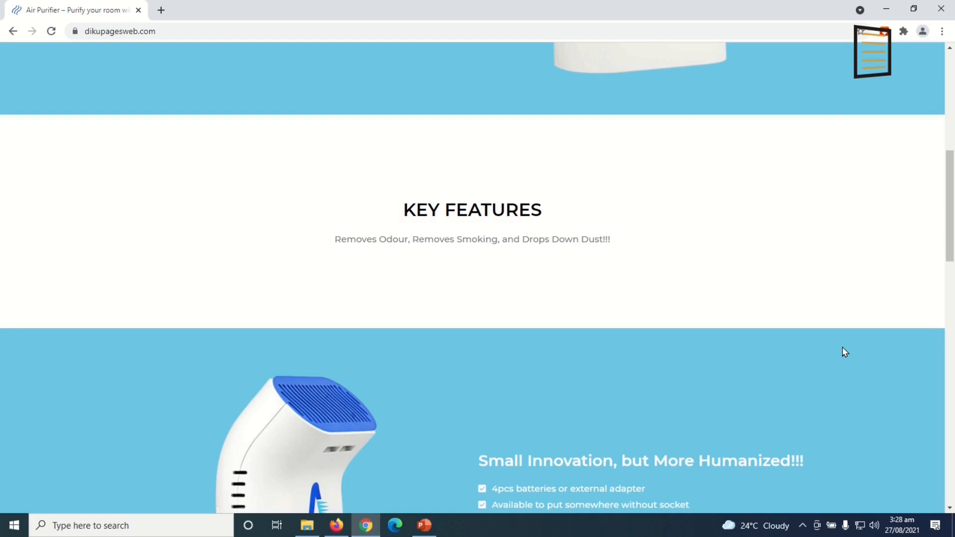
pyautogui.scroll(4, 845, 352)
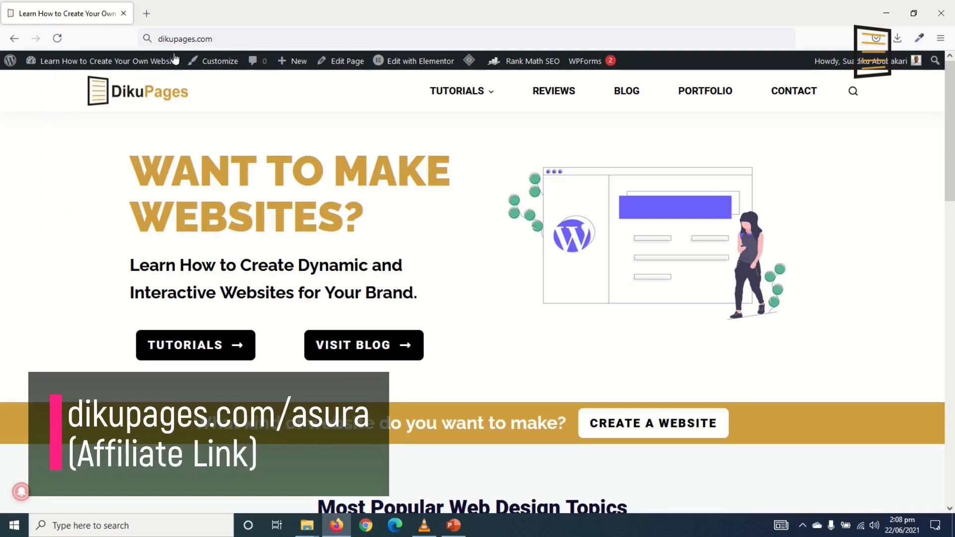
# Open the Asura Hosting website in Firefox through the address dikupages.com/asura
pyautogui.click(234, 40)
pyautogui.click(233, 40)
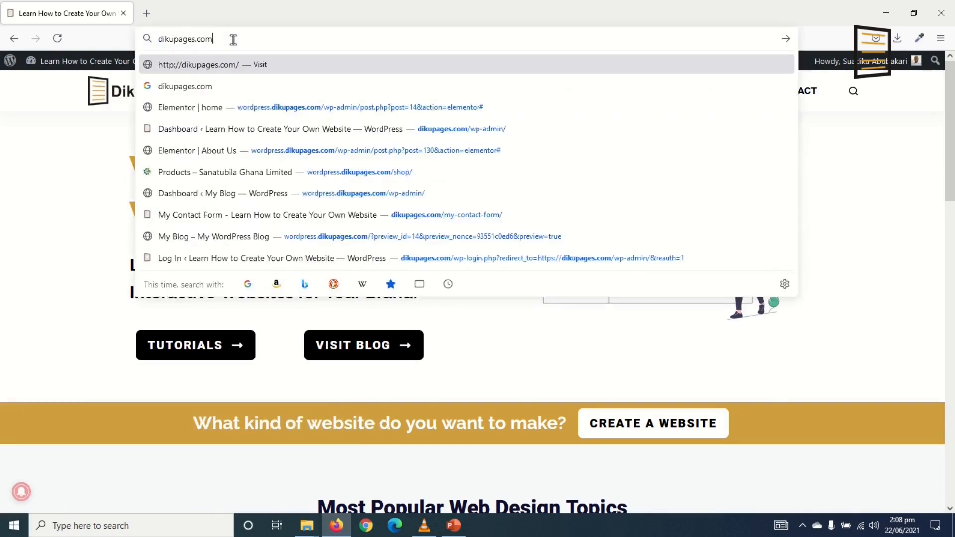
pyautogui.write('/asura')
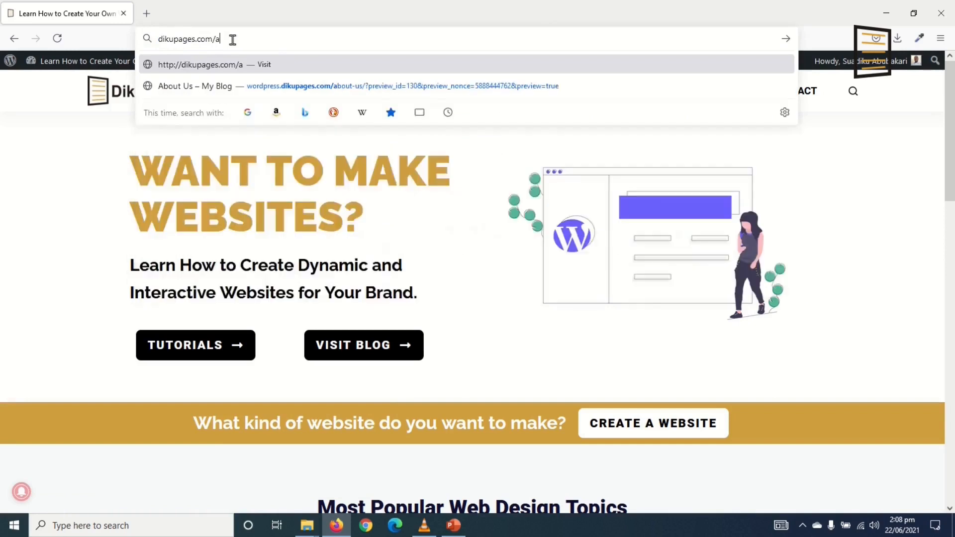
pyautogui.press('Return')
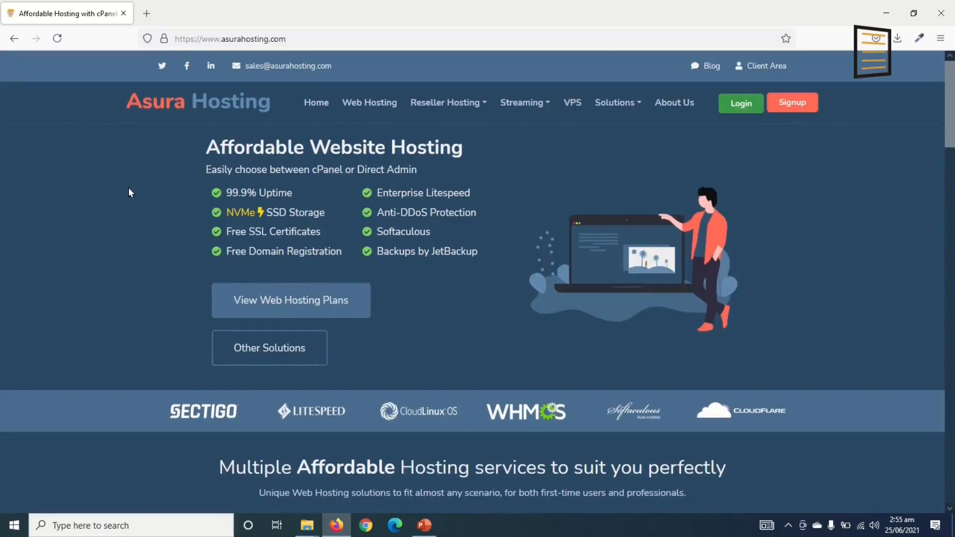
# Open Asura Hosting's Web Hosting page and bring up its Web Hosting Plans
pyautogui.scroll(-6, 139, 254)
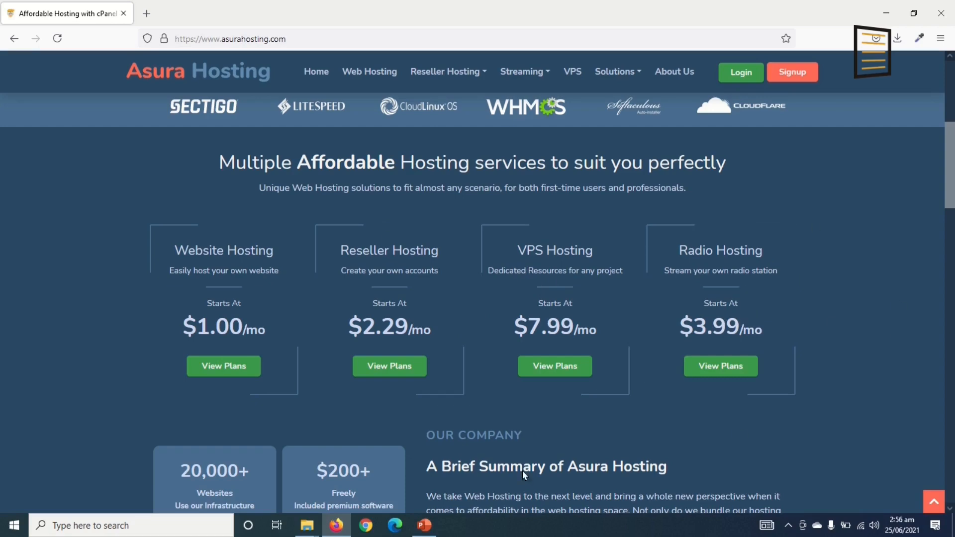
pyautogui.click(367, 72)
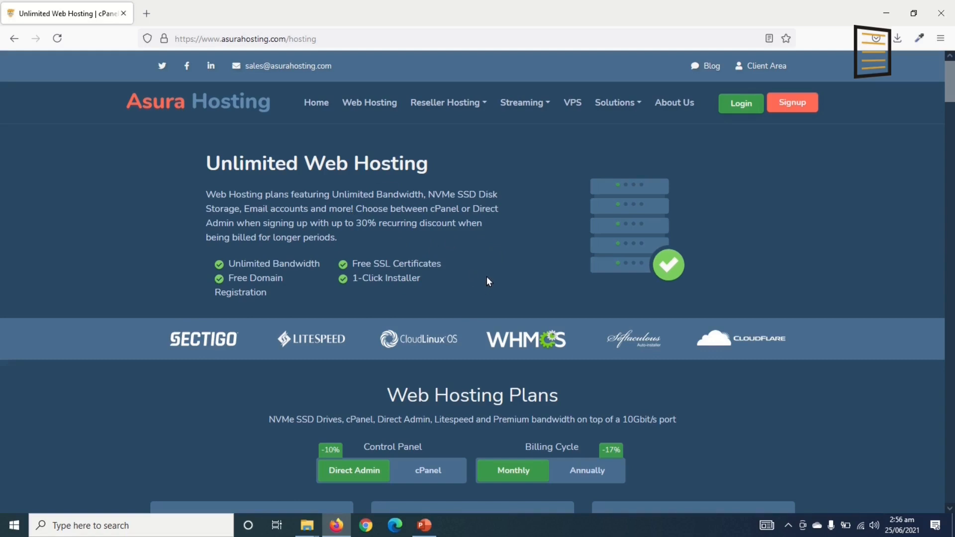
pyautogui.scroll(-2, 487, 277)
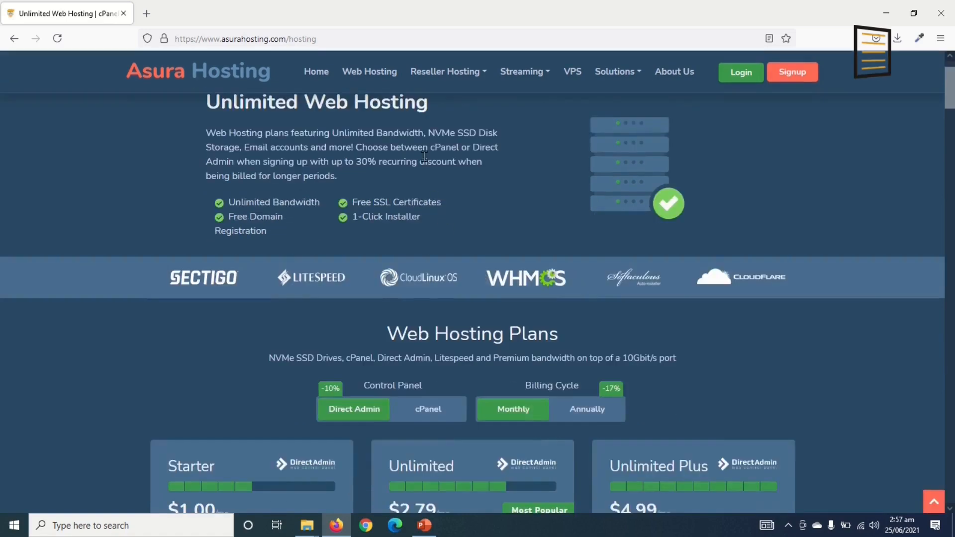
pyautogui.scroll(-3, 266, 176)
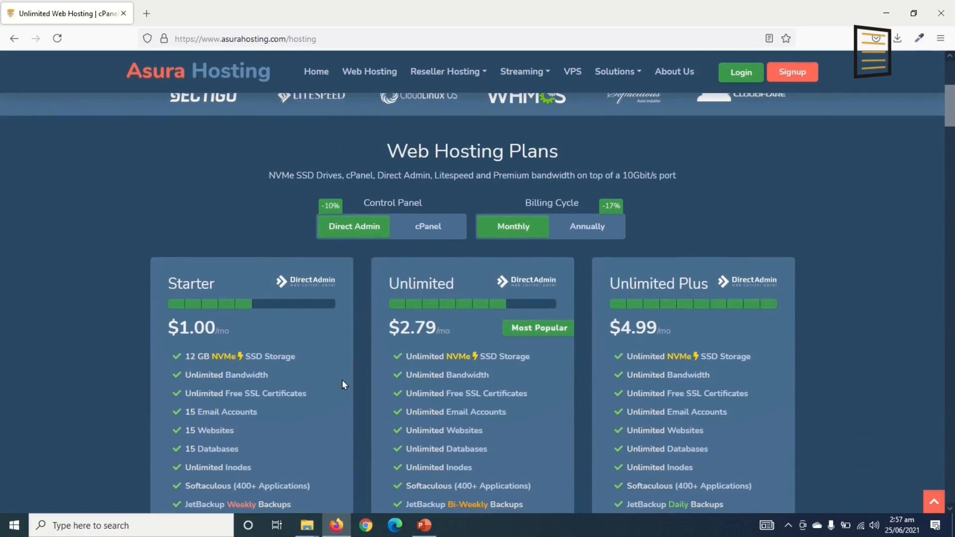
pyautogui.scroll(-1, 342, 380)
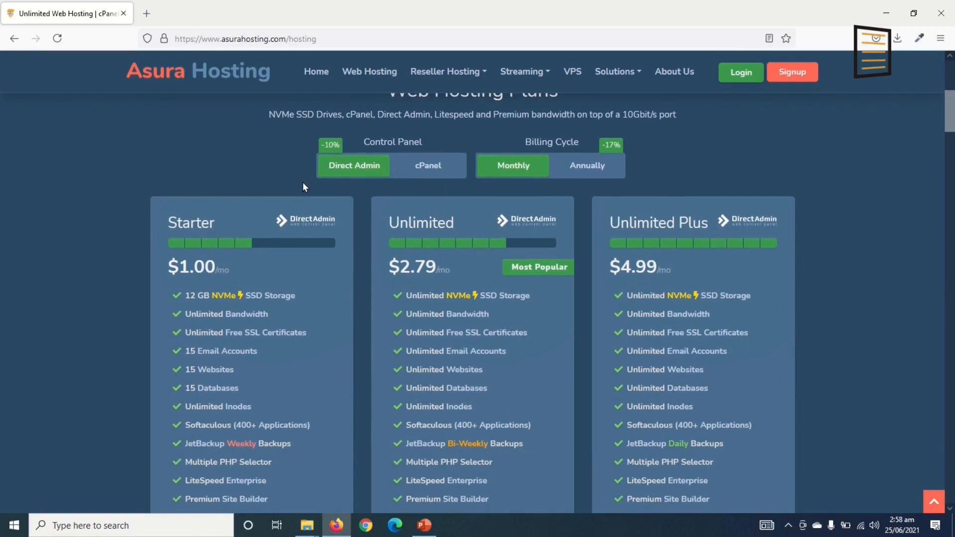
# Compare the monthly plan prices for the cPanel and Direct Admin control panels, ending with Direct Admin selected
pyautogui.click(435, 174)
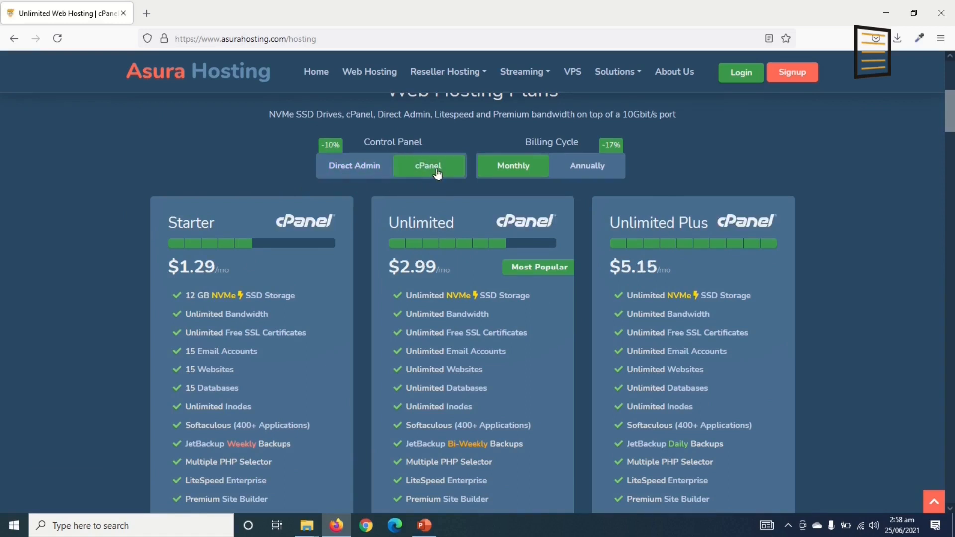
pyautogui.click(348, 170)
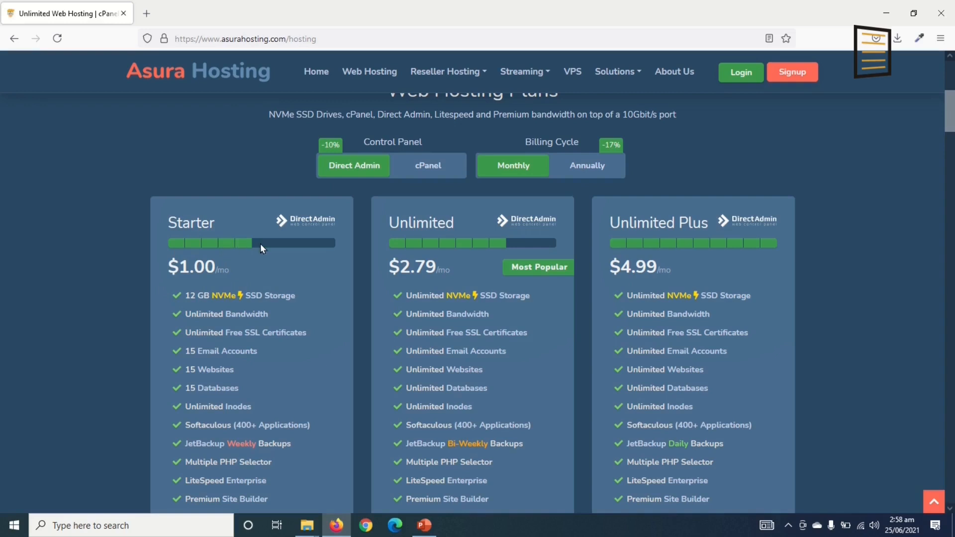
pyautogui.click(427, 166)
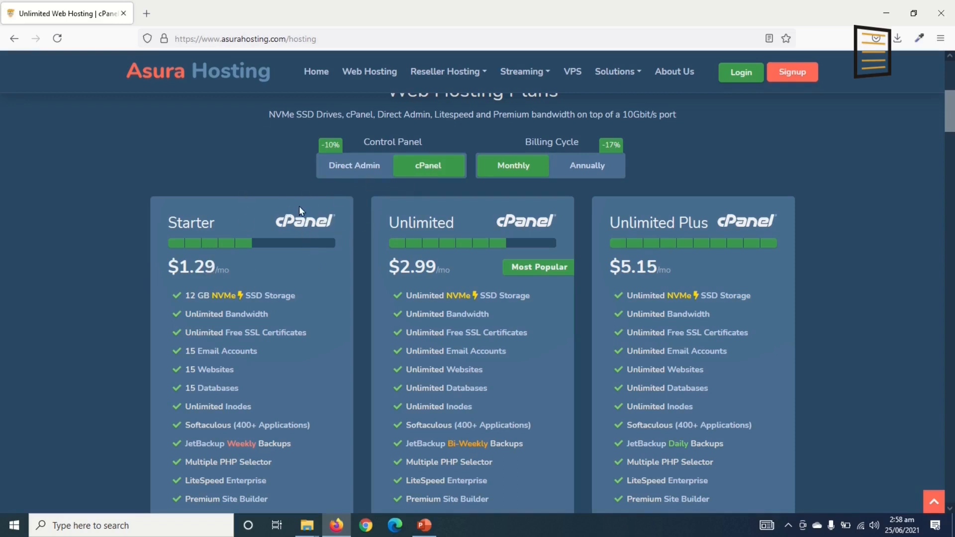
pyautogui.click(356, 169)
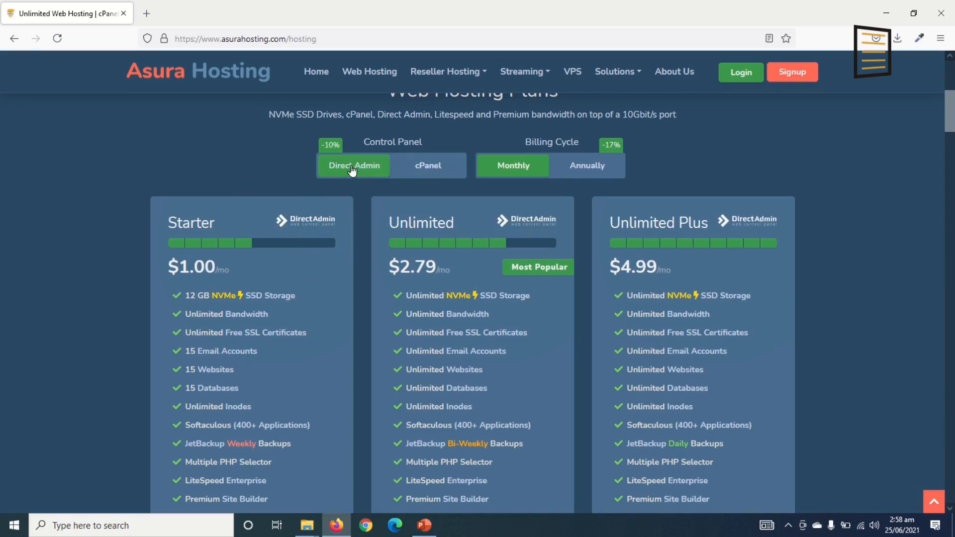
pyautogui.click(428, 170)
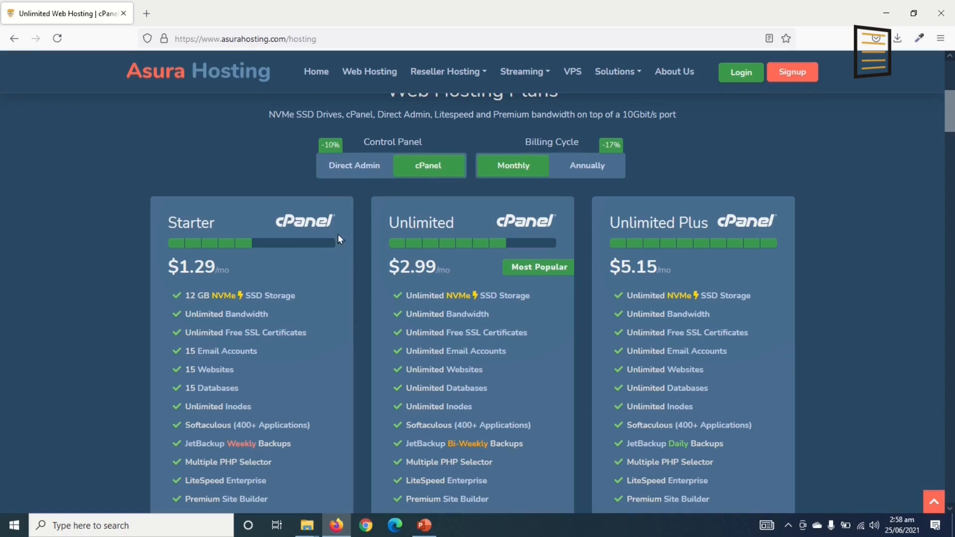
pyautogui.click(354, 166)
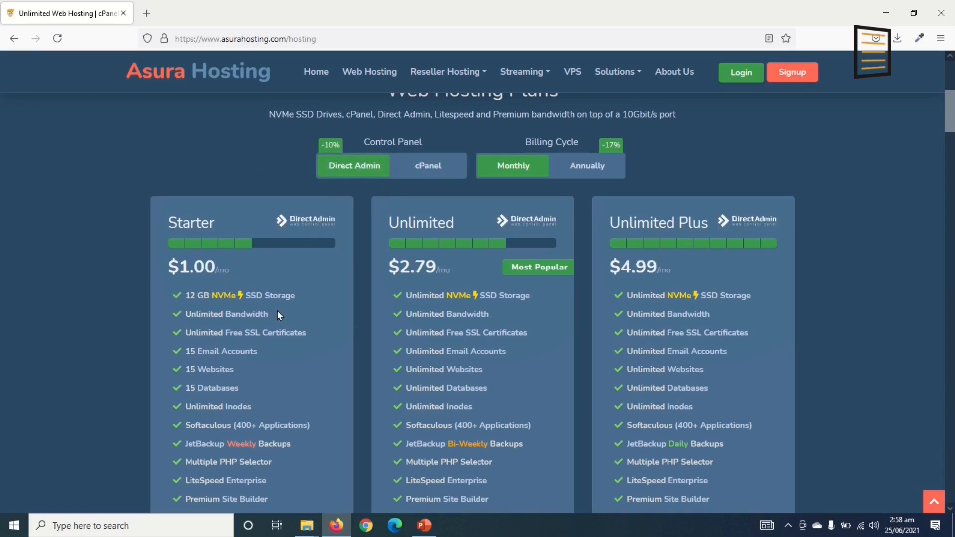
# Examine the feature lists of the Starter, Unlimited and Unlimited Plus hosting plans from storage to dedicated IP
pyautogui.scroll(-3, 277, 310)
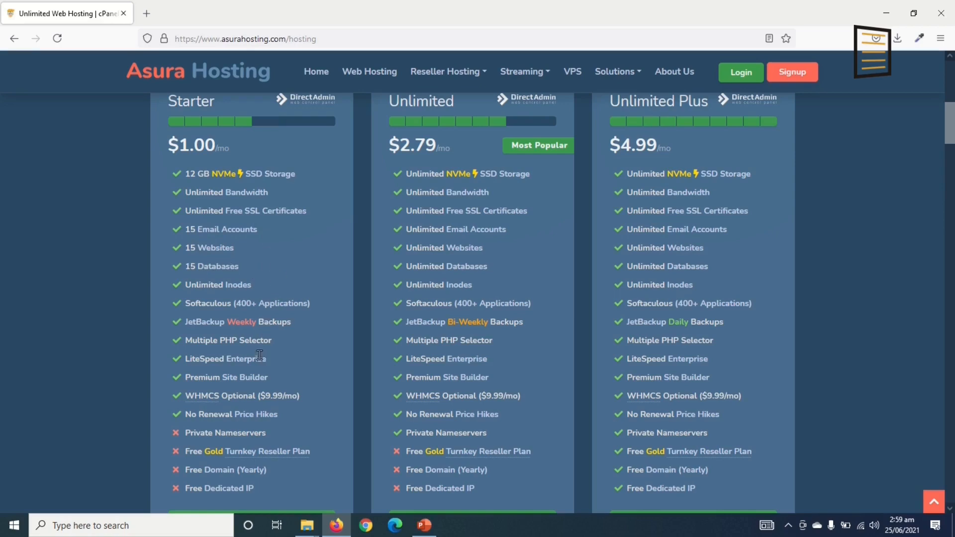
pyautogui.scroll(-1, 260, 355)
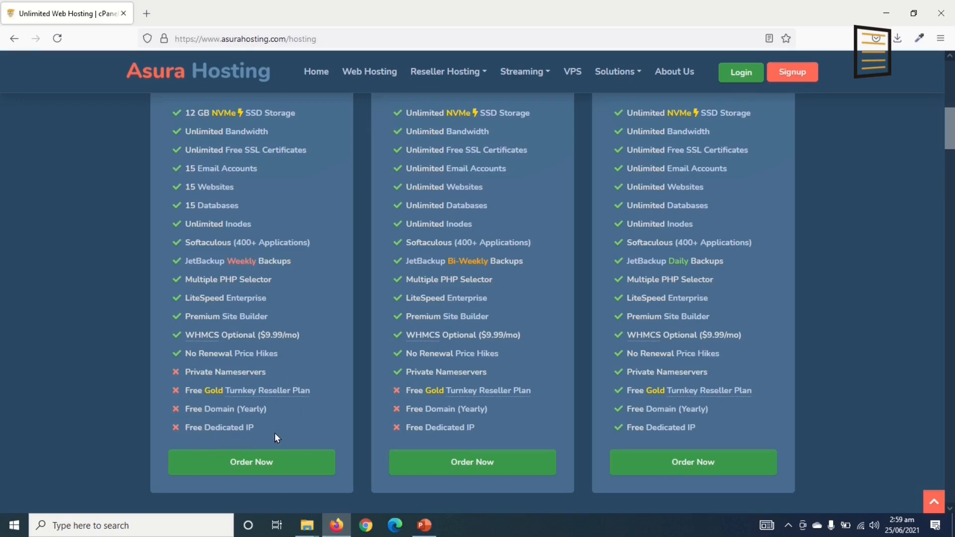
pyautogui.scroll(4, 276, 433)
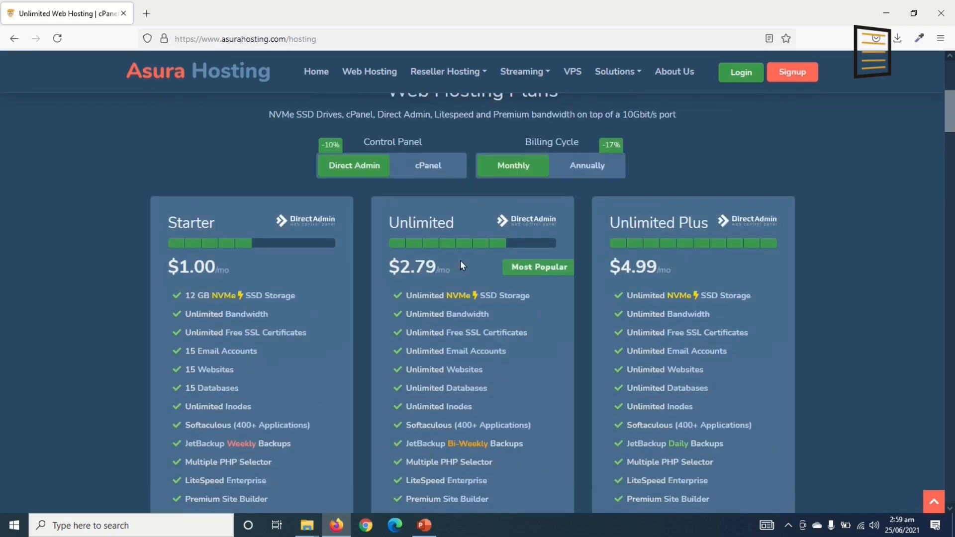
pyautogui.scroll(-3, 465, 254)
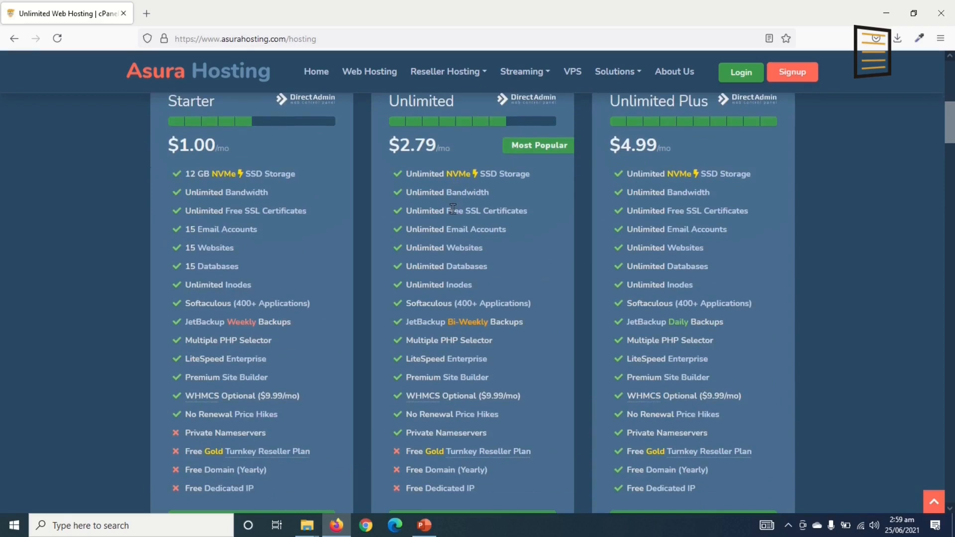
pyautogui.scroll(-2, 523, 440)
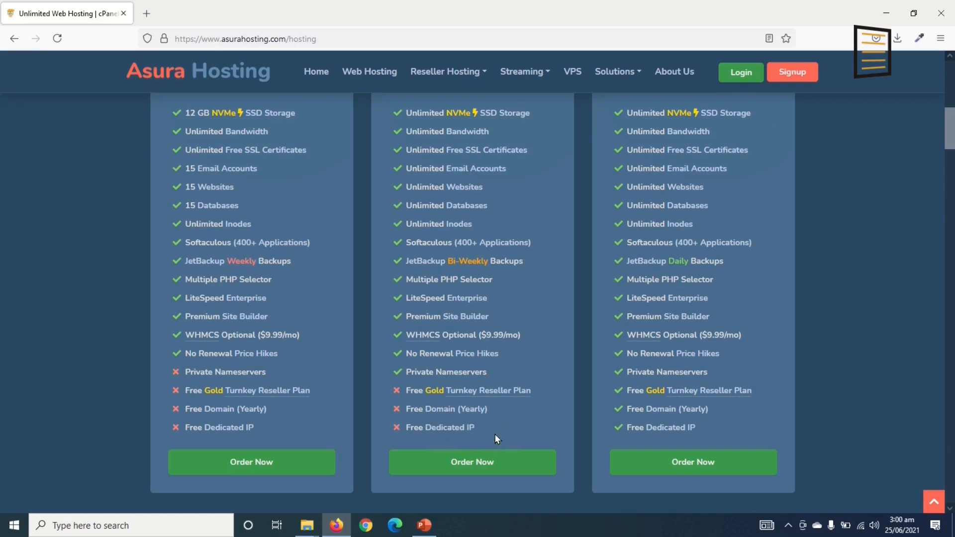
pyautogui.scroll(3, 679, 161)
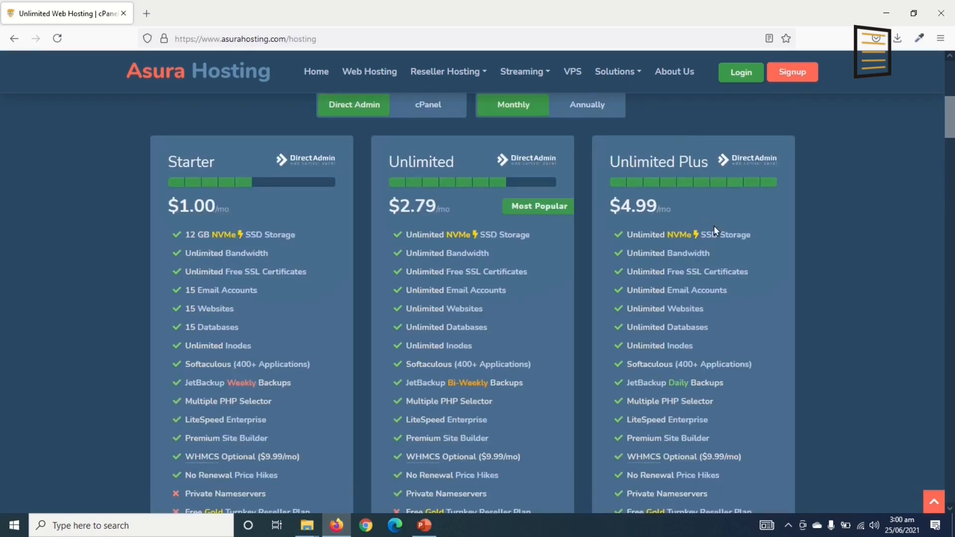
pyautogui.scroll(-2, 693, 350)
pyautogui.scroll(-2, 693, 350)
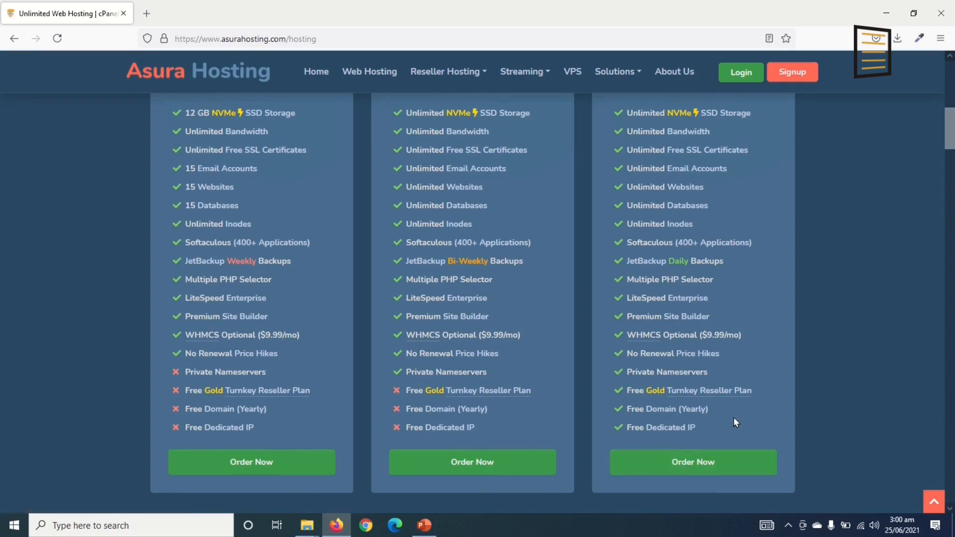
# Compare the prices and features of the three hosting plans and read the included features and renewal pricing sections beneath them
pyautogui.scroll(2, 731, 415)
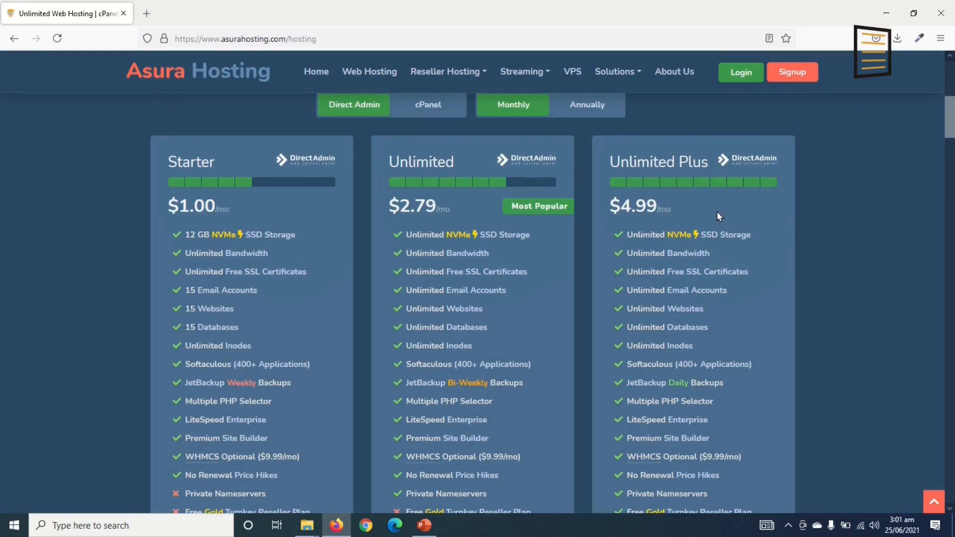
pyautogui.scroll(-3, 718, 239)
pyautogui.scroll(2, 686, 247)
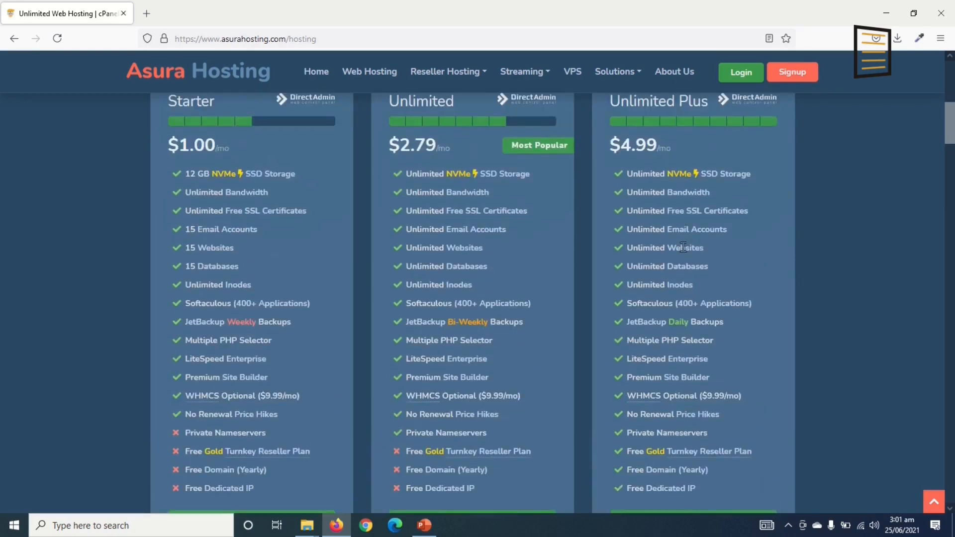
pyautogui.scroll(1, 292, 225)
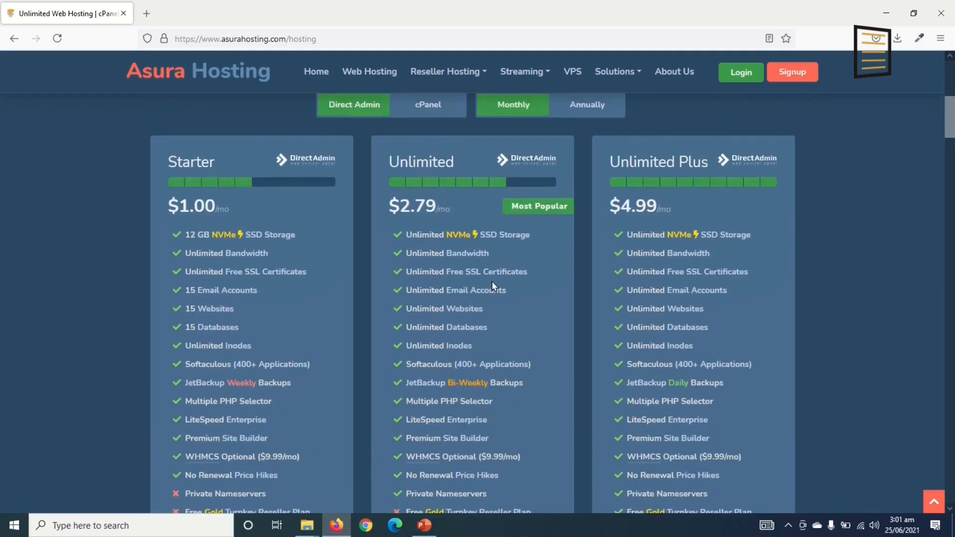
pyautogui.scroll(-10, 697, 378)
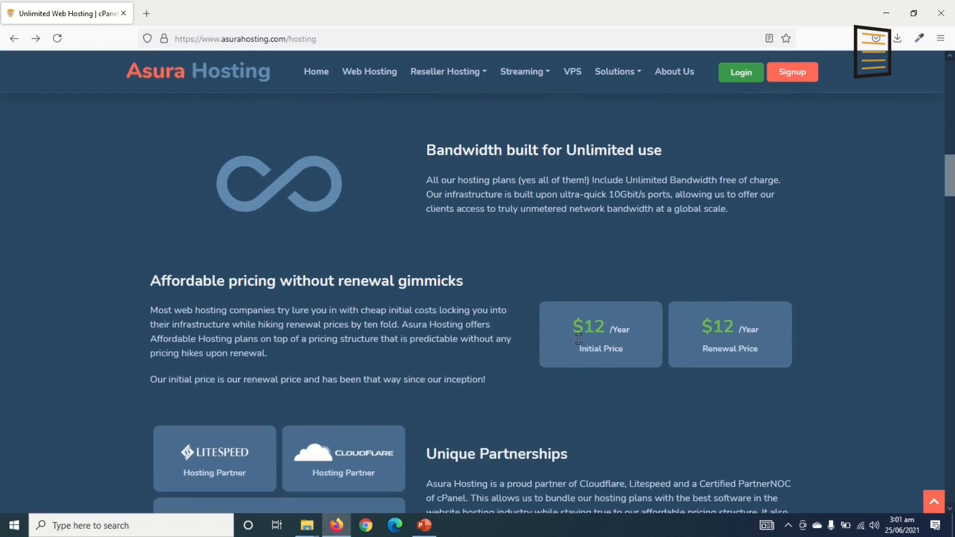
pyautogui.scroll(5, 499, 332)
pyautogui.scroll(5, 250, 247)
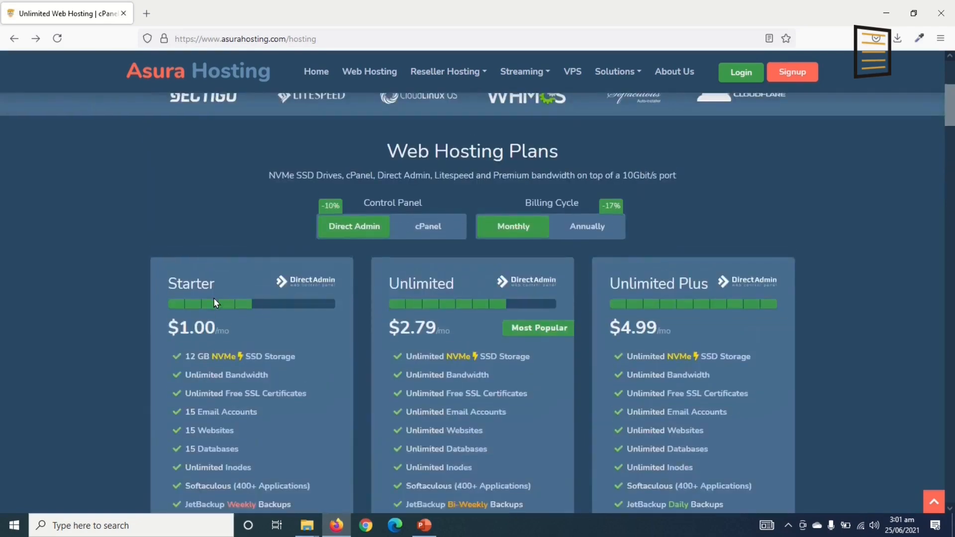
pyautogui.scroll(-10, 214, 303)
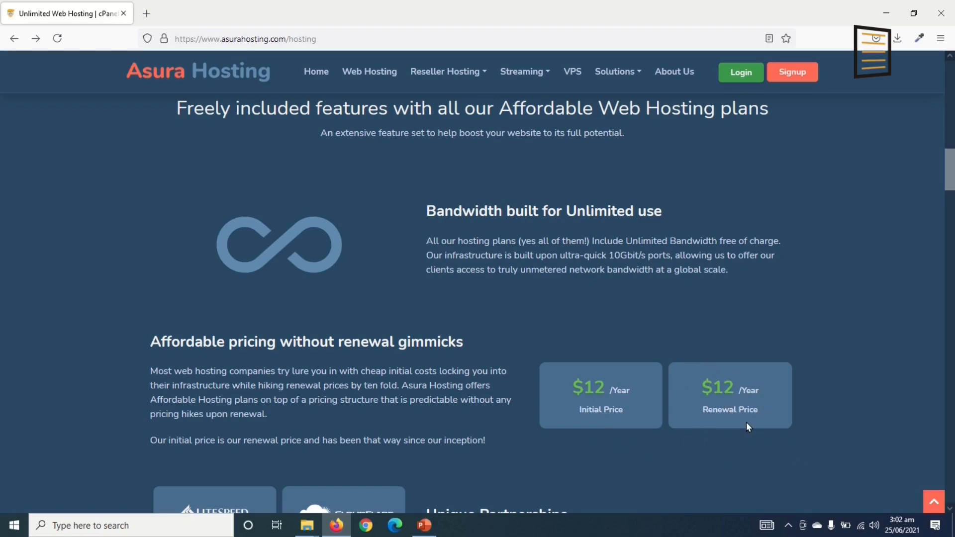
# Order the Starter web hosting plan with the Direct Admin control panel
pyautogui.scroll(6, 746, 423)
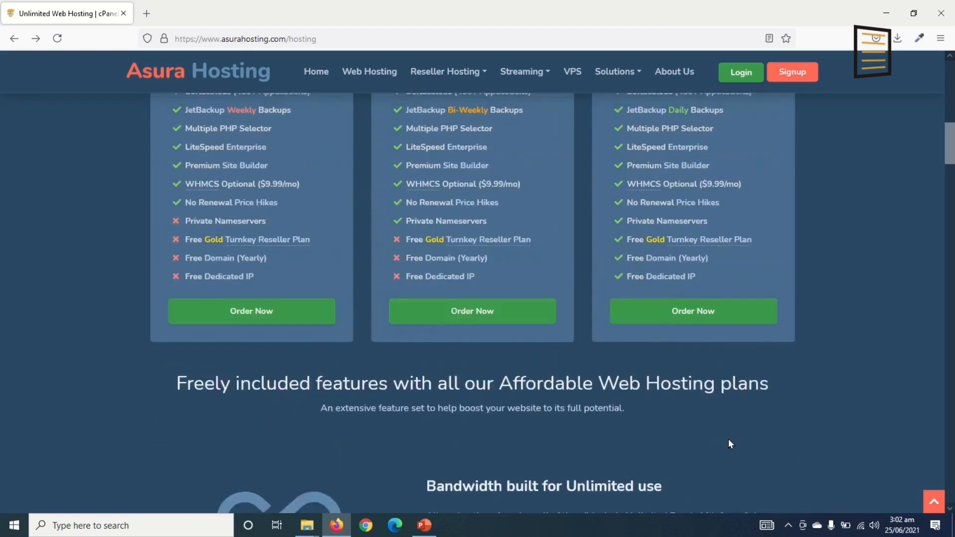
pyautogui.scroll(4, 343, 383)
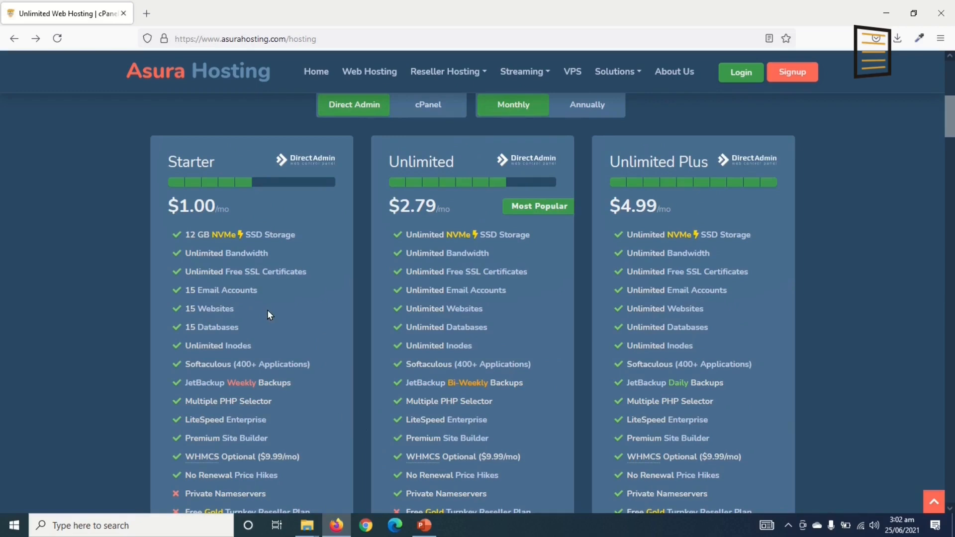
pyautogui.scroll(-5, 267, 309)
pyautogui.click(258, 345)
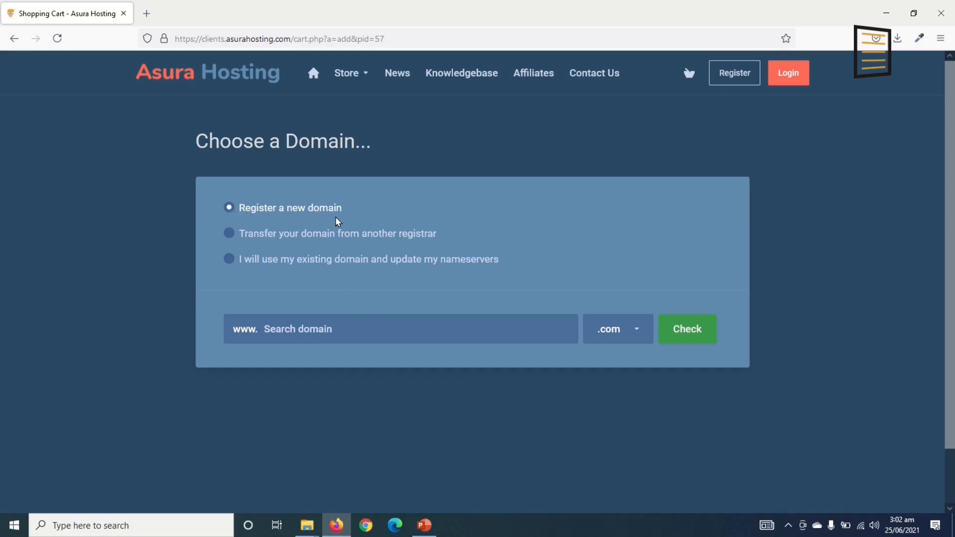
# Look through the available domain extensions and check whether dikupages.com can be registered as a new domain
pyautogui.click(345, 331)
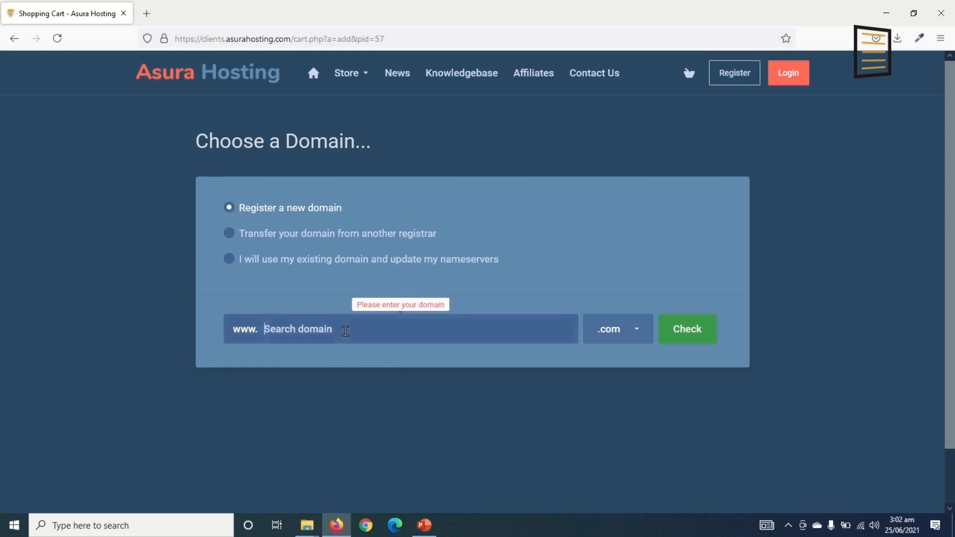
pyautogui.scroll(-2, 363, 397)
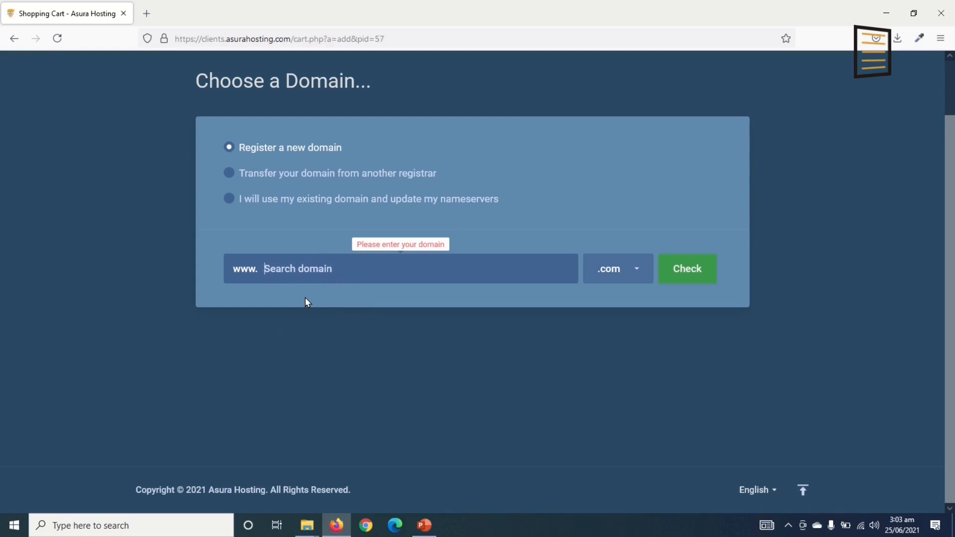
pyautogui.write('dikupages')
pyautogui.click(640, 269)
pyautogui.scroll(-2, 610, 344)
pyautogui.scroll(-10, 610, 347)
pyautogui.scroll(-15, 602, 351)
pyautogui.scroll(12, 599, 351)
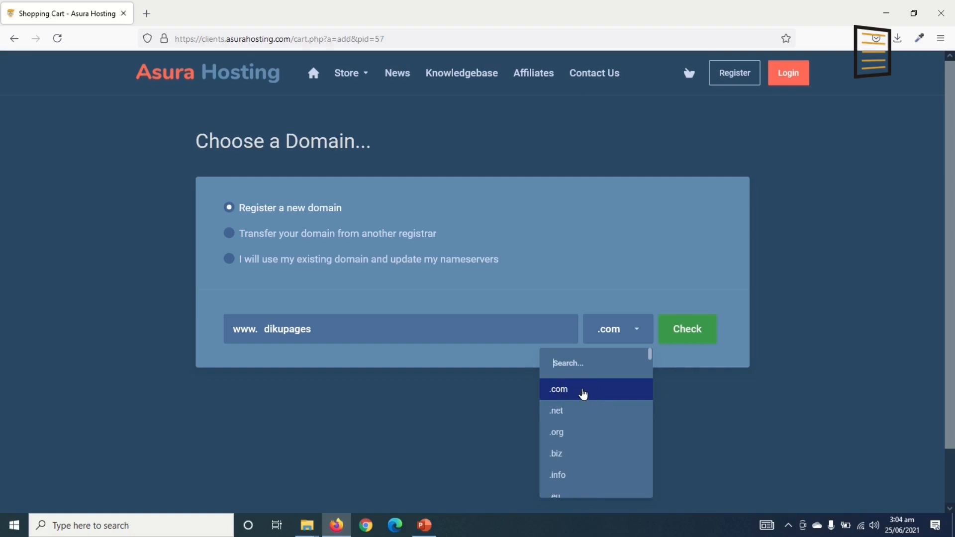
pyautogui.click(584, 394)
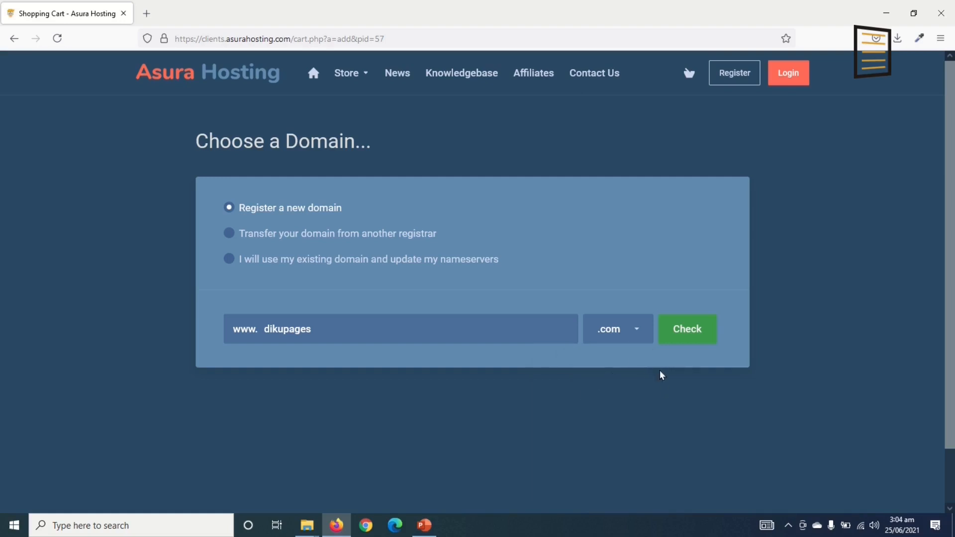
pyautogui.click(700, 342)
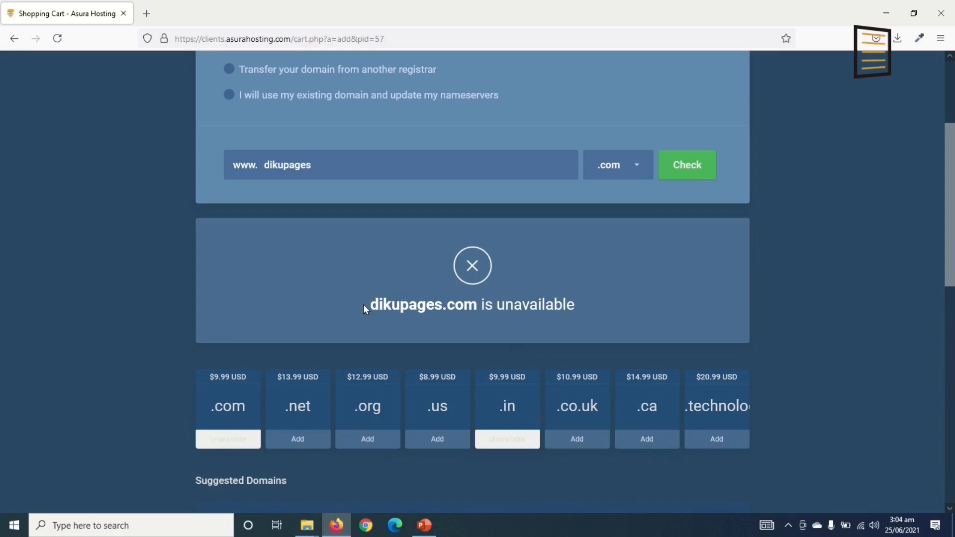
pyautogui.moveTo(370, 299); pyautogui.dragTo(587, 316)
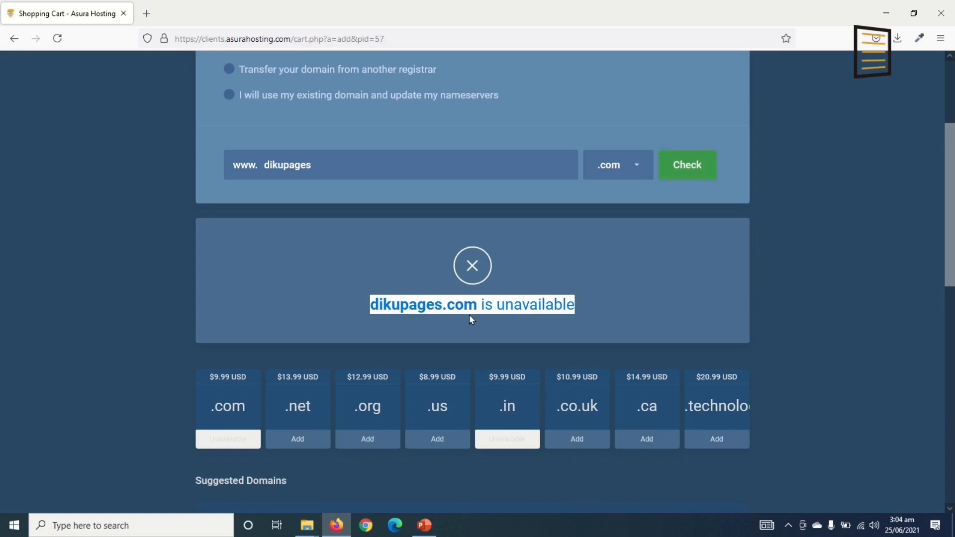
pyautogui.doubleClick(401, 301)
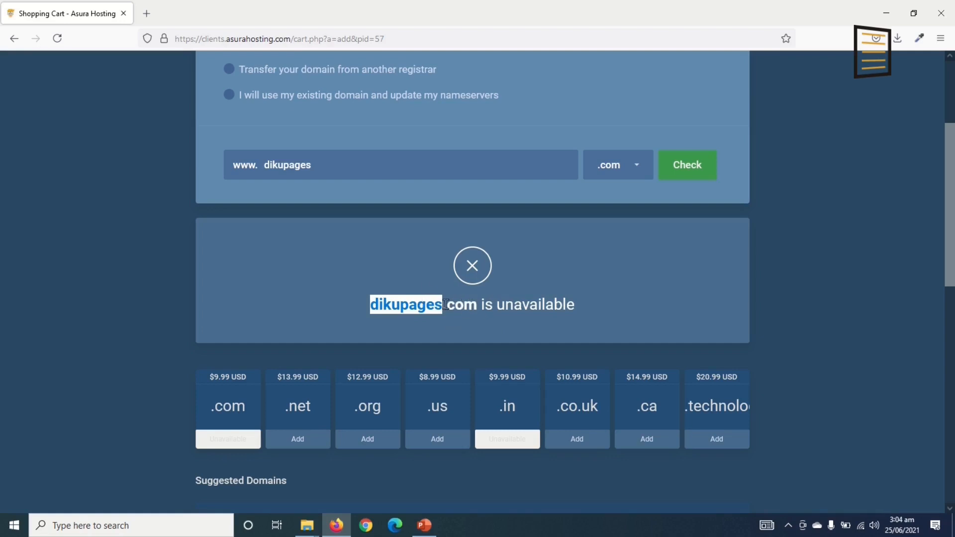
# Change the domain name to dikupagesvveb, check its .com availability and continue the order with that domain
pyautogui.click(336, 168)
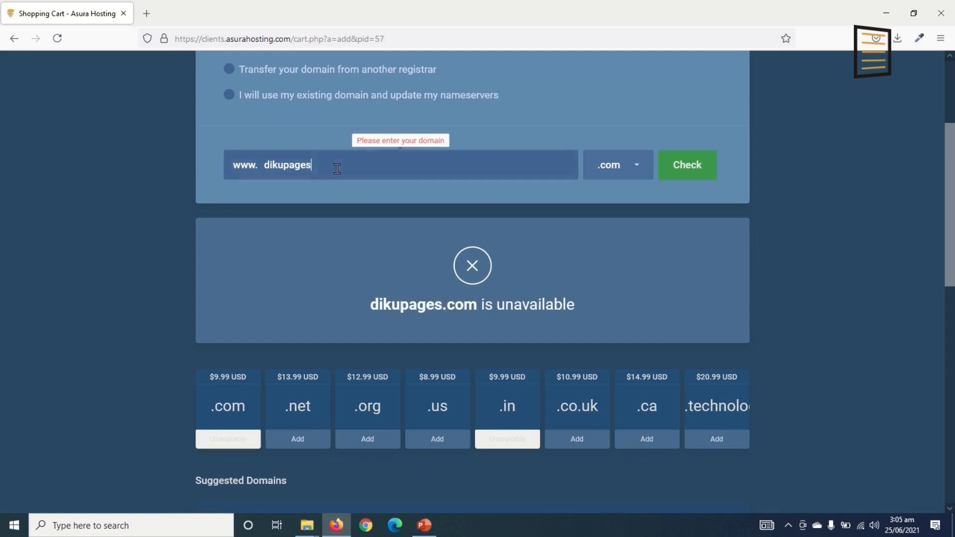
pyautogui.doubleClick(340, 169)
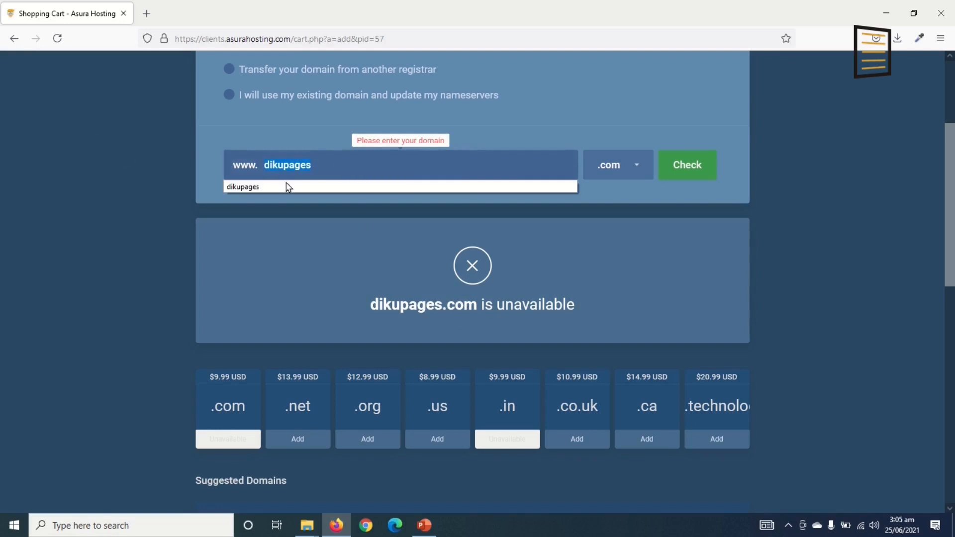
pyautogui.write('dikupagesweb')
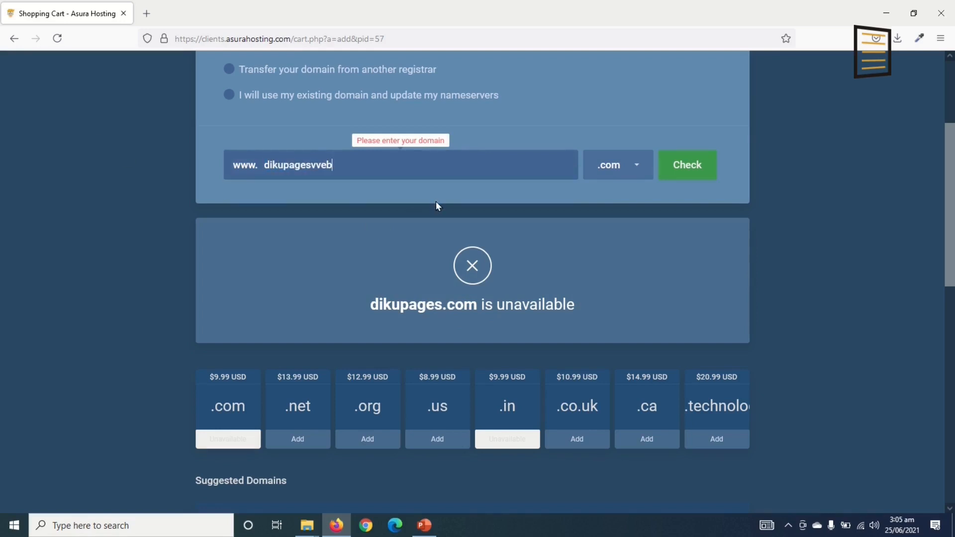
pyautogui.click(686, 164)
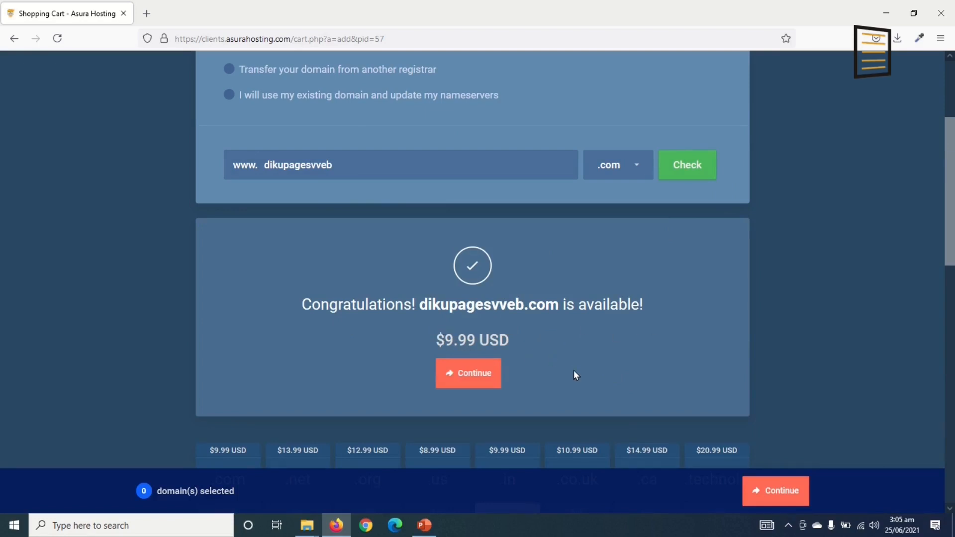
pyautogui.click(467, 374)
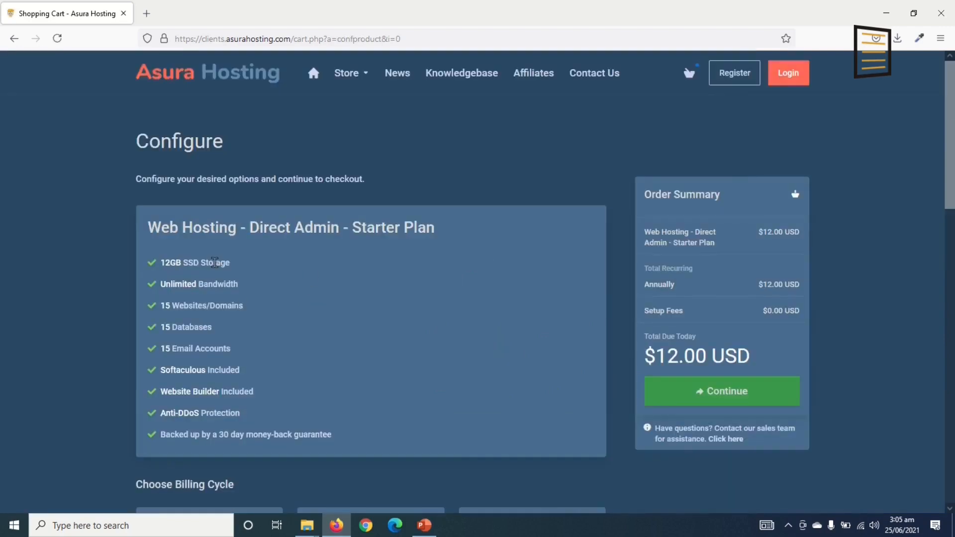
# Examine the Starter plan's included features, billing cycle options and additional services such as dedicated IP and WHMCS licenses
pyautogui.moveTo(162, 262); pyautogui.dragTo(280, 435)
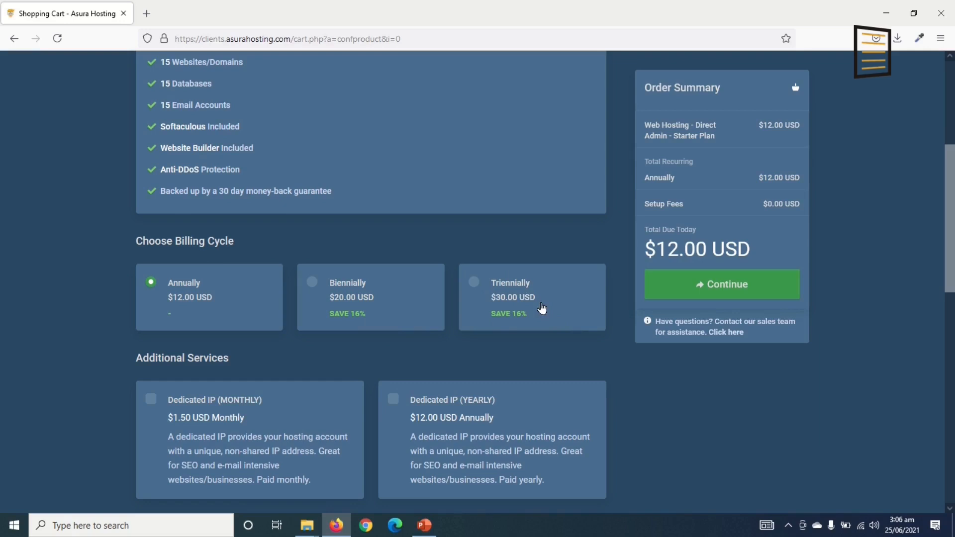
pyautogui.scroll(-2, 335, 354)
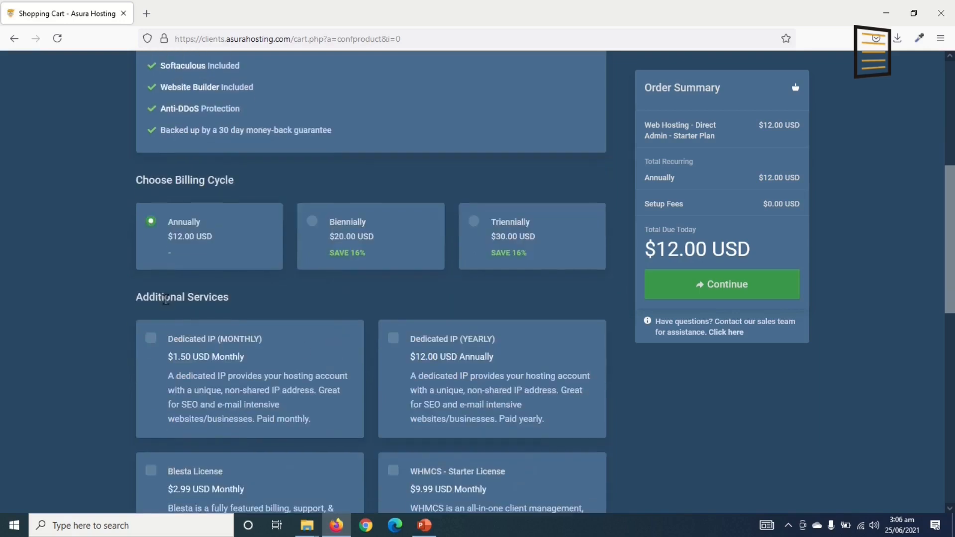
pyautogui.scroll(-2, 264, 328)
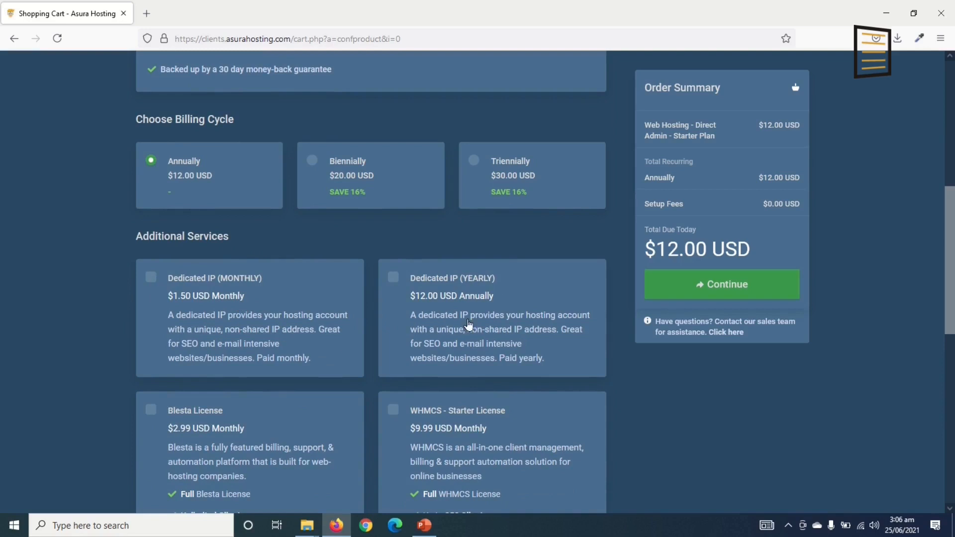
pyautogui.scroll(-3, 432, 334)
pyautogui.scroll(-2, 431, 334)
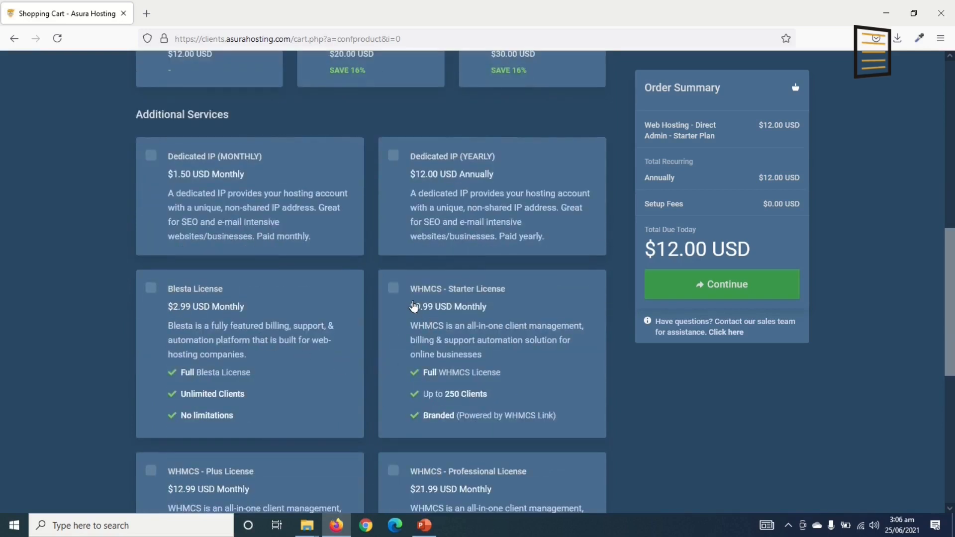
pyautogui.scroll(-3, 329, 350)
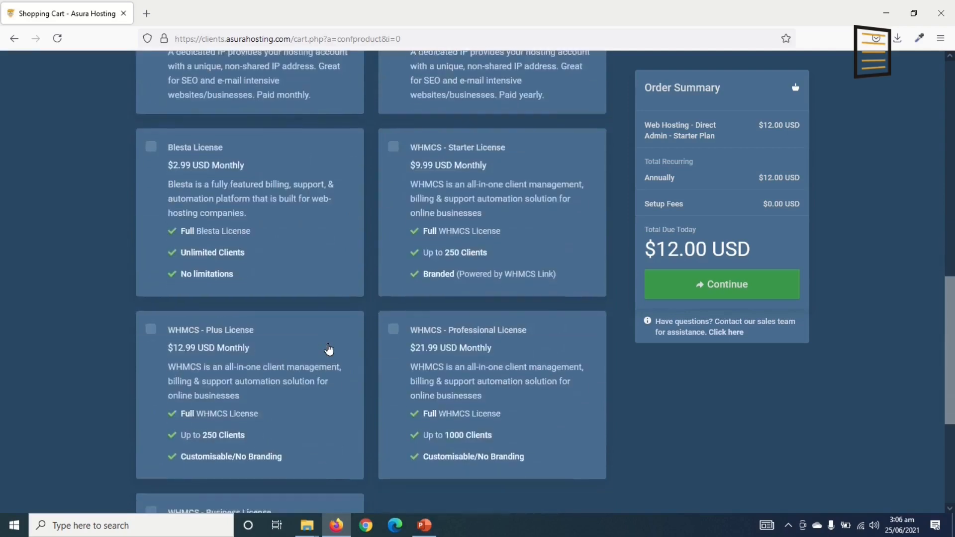
pyautogui.scroll(-5, 329, 350)
pyautogui.scroll(15, 329, 349)
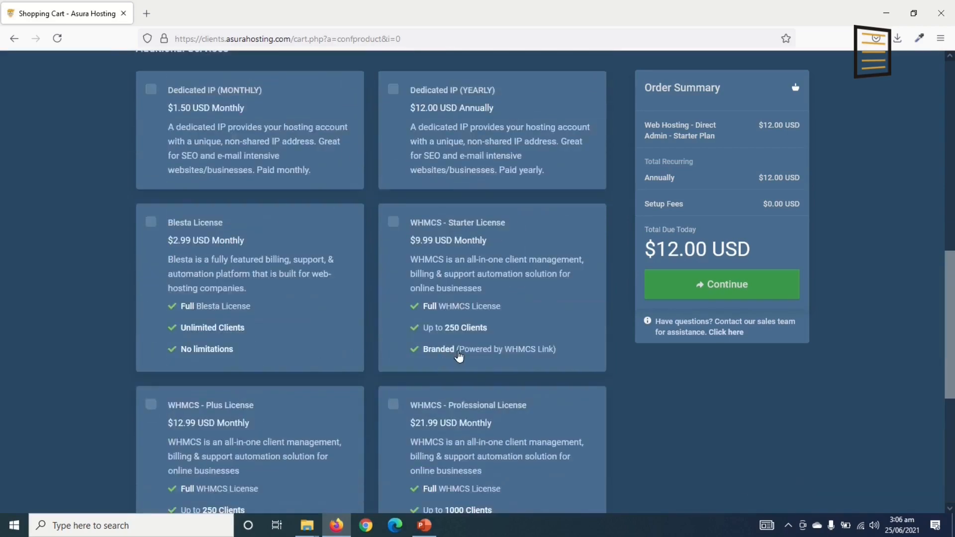
# Continue to checkout with annual billing, no additional services and the default DNS Management and Email Forwarding domain add-ons
pyautogui.click(726, 286)
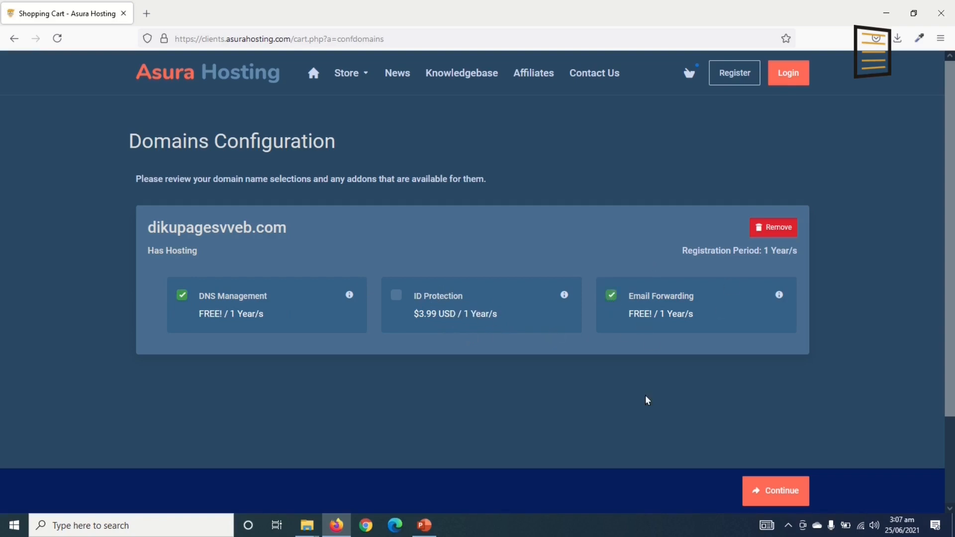
pyautogui.scroll(-2, 771, 476)
pyautogui.click(774, 495)
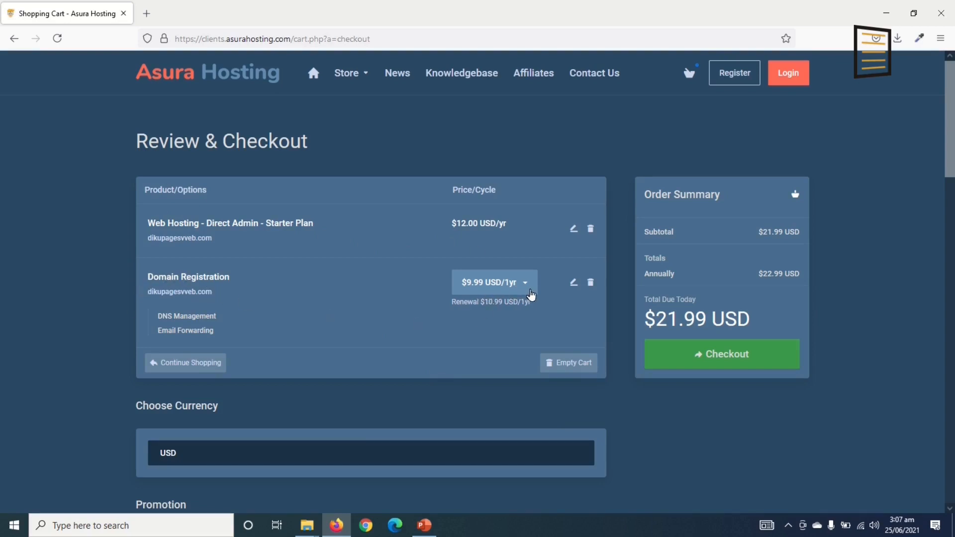
# Review the order and the currencies available for the purchase, keeping USD
pyautogui.scroll(-1, 635, 257)
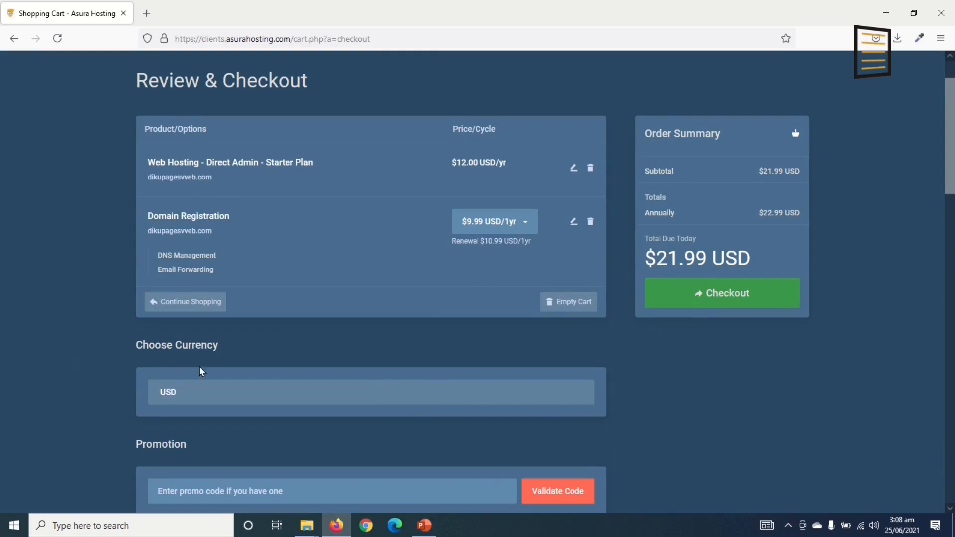
pyautogui.click(240, 390)
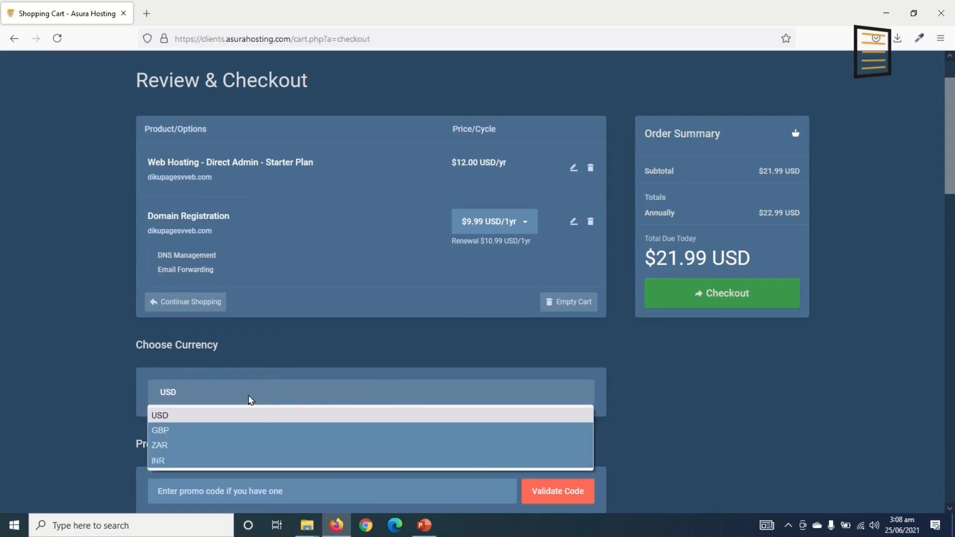
pyautogui.click(252, 396)
pyautogui.click(187, 396)
pyautogui.click(230, 394)
# Choose Existing Customer Login in the checkout's Billing Details
pyautogui.scroll(-4, 257, 423)
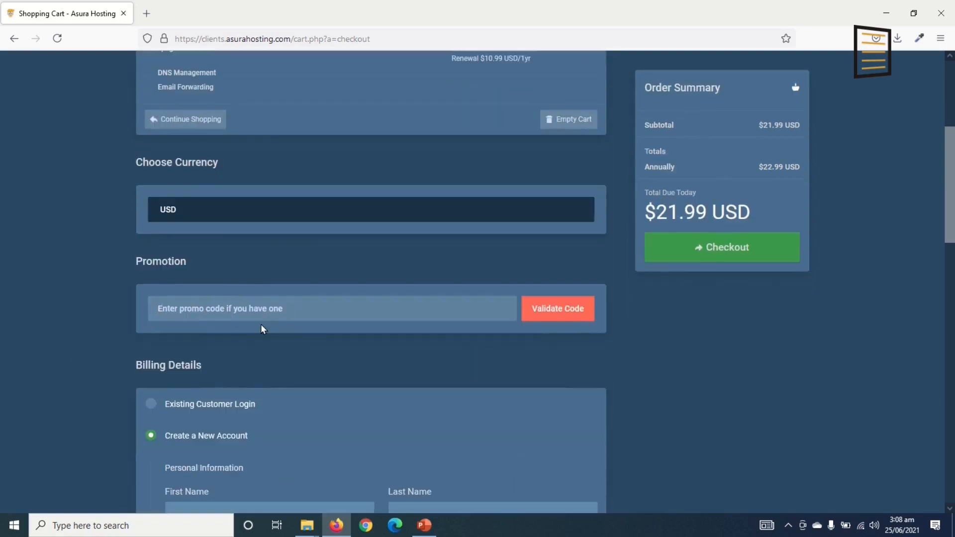
pyautogui.scroll(-3, 327, 358)
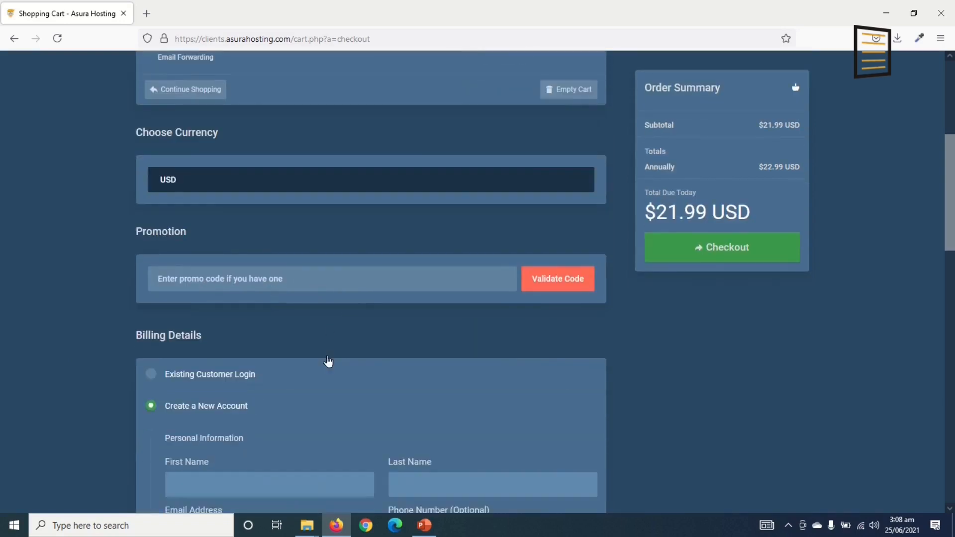
pyautogui.scroll(-1, 261, 263)
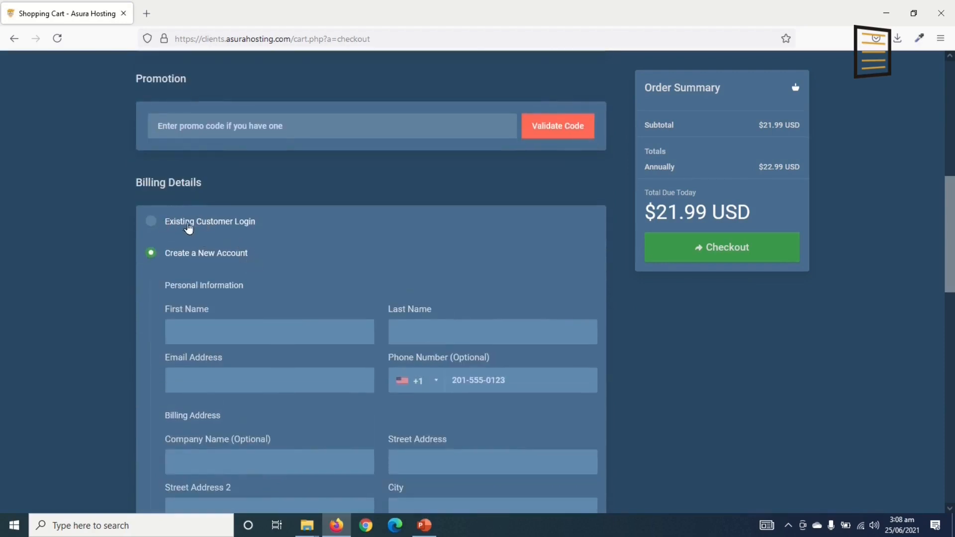
pyautogui.click(189, 227)
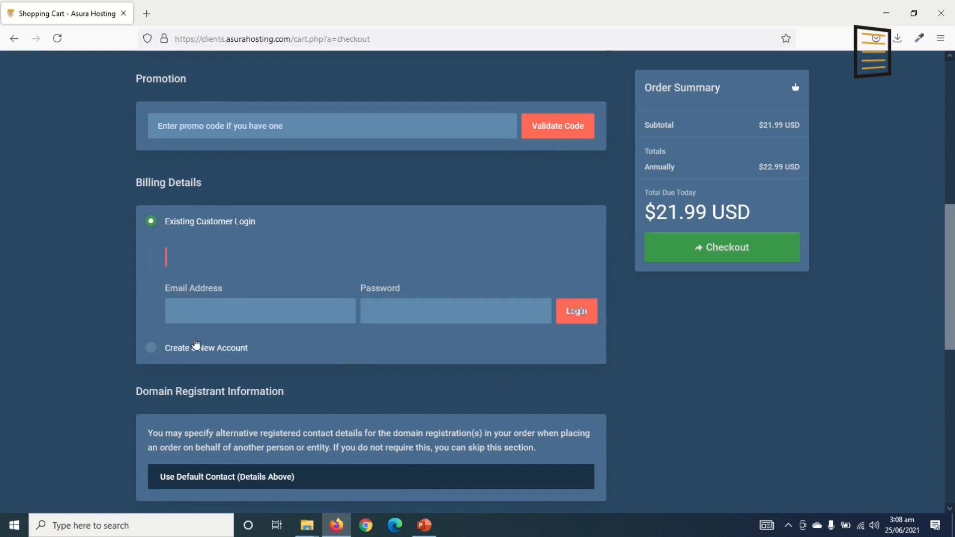
# Choose Create a New Account in Billing Details and go through its personal information, billing address and account security fields
pyautogui.click(181, 352)
pyautogui.scroll(-2, 269, 380)
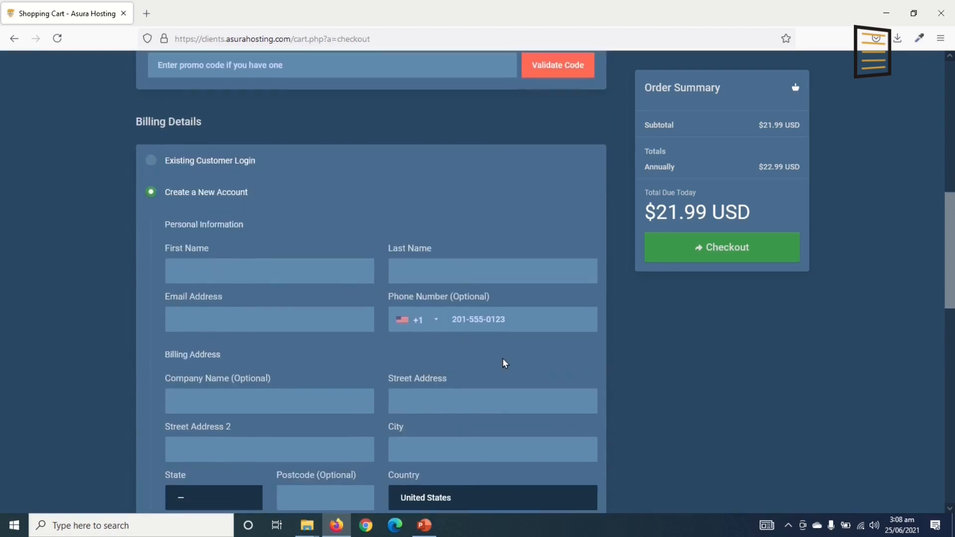
pyautogui.scroll(-3, 341, 367)
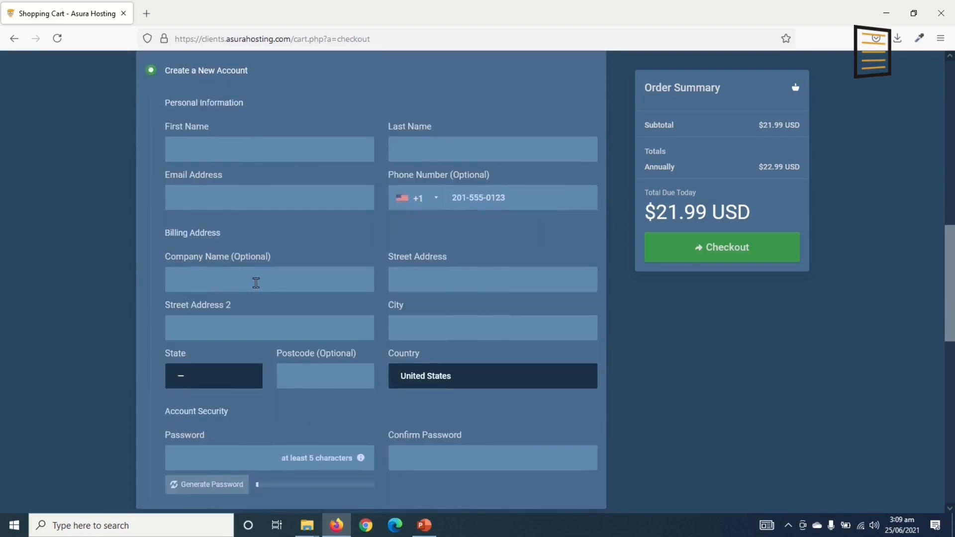
pyautogui.scroll(-2, 476, 206)
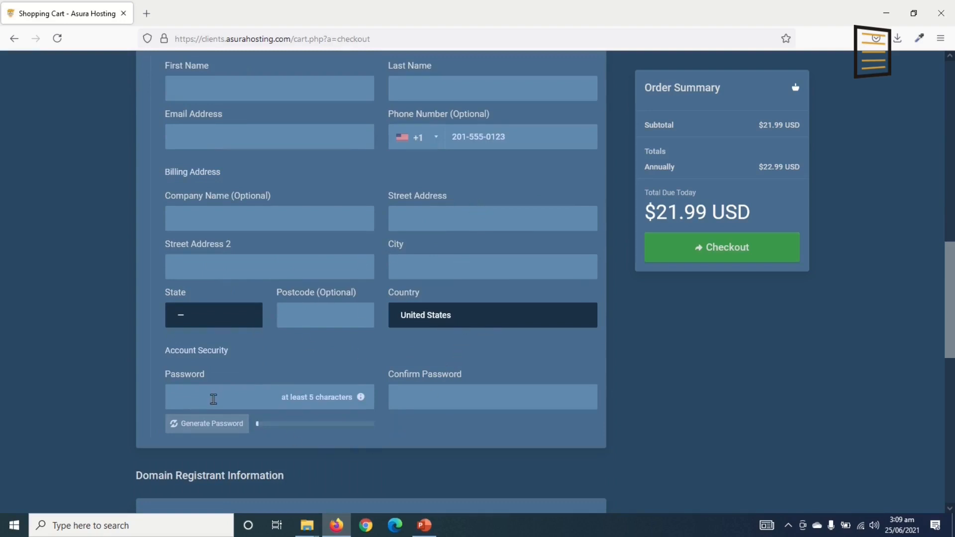
pyautogui.click(474, 399)
# Select Direct Credit / Debit Card - Stripe as the payment method and activate the card number field
pyautogui.scroll(-7, 379, 343)
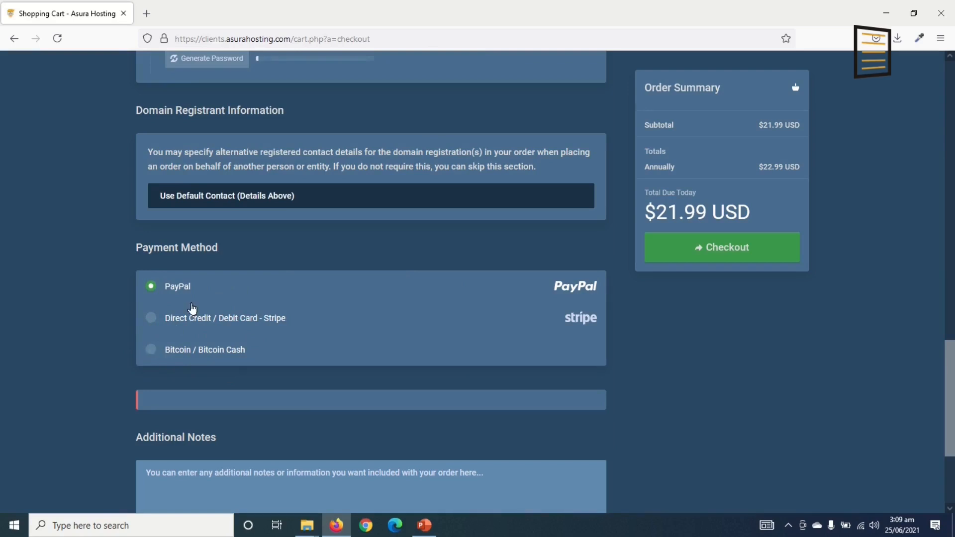
pyautogui.click(152, 319)
pyautogui.scroll(-3, 237, 386)
pyautogui.click(186, 340)
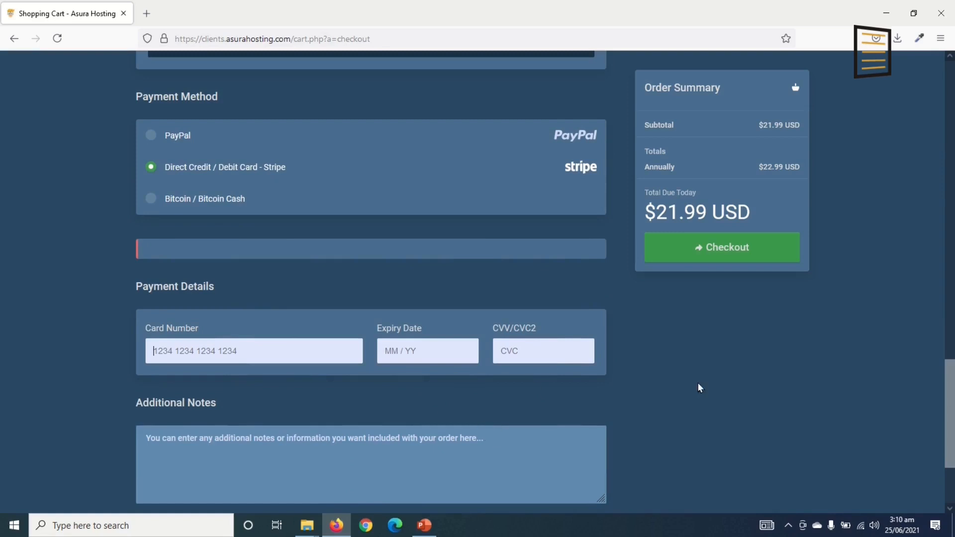
# Recheck the checkout form and continue from the order confirmation to the client area
pyautogui.scroll(15, 426, 403)
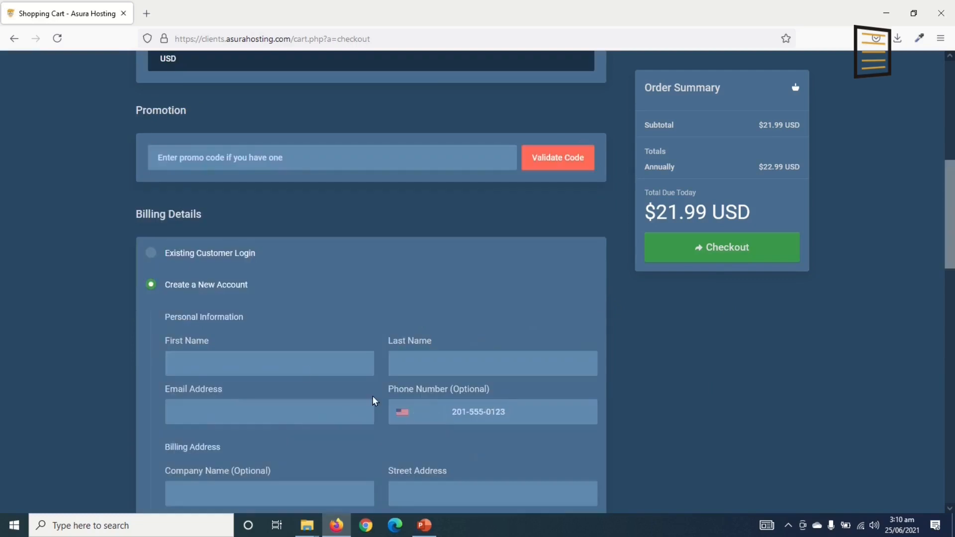
pyautogui.scroll(-9, 254, 386)
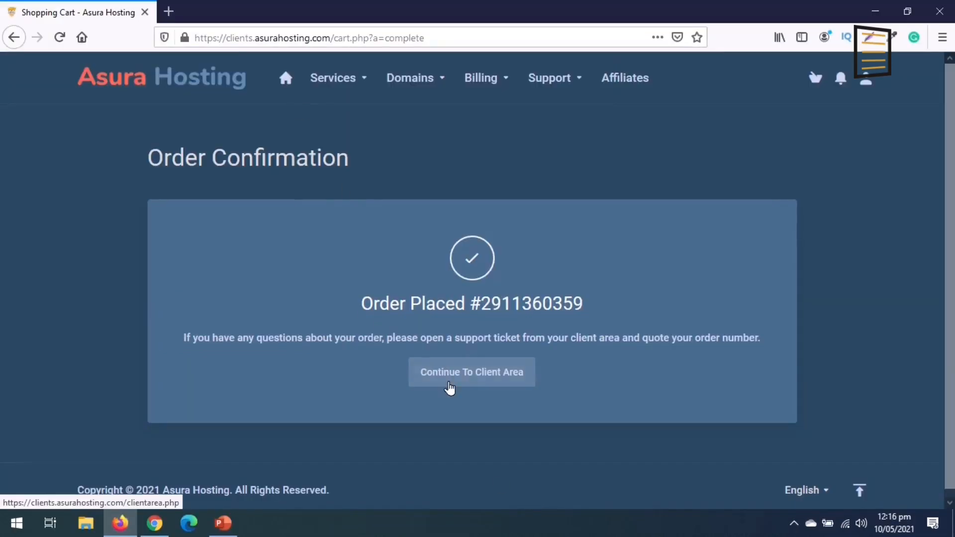
pyautogui.click(473, 380)
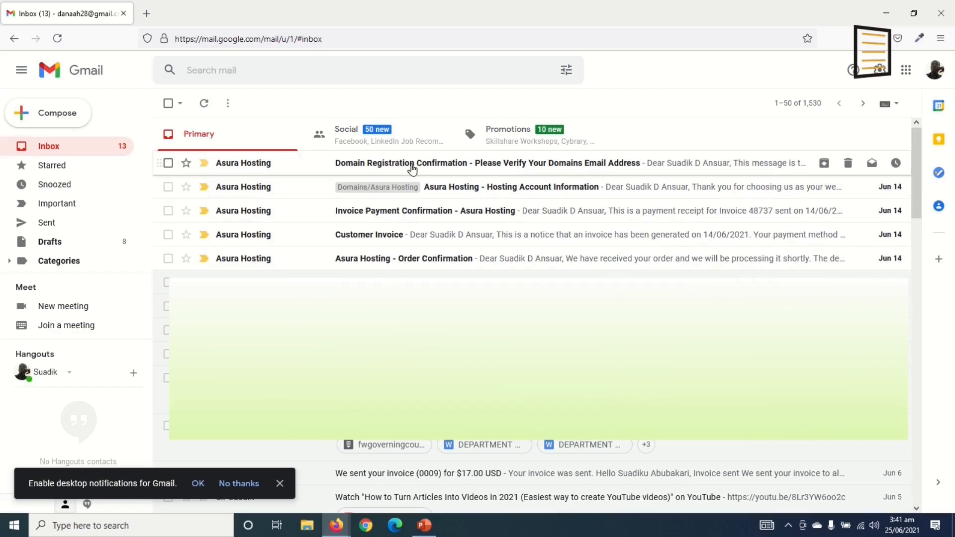
# Read Asura Hosting's Domain Registration Confirmation e-mail in Gmail and return to the inbox
pyautogui.click(413, 169)
pyautogui.scroll(-6, 497, 316)
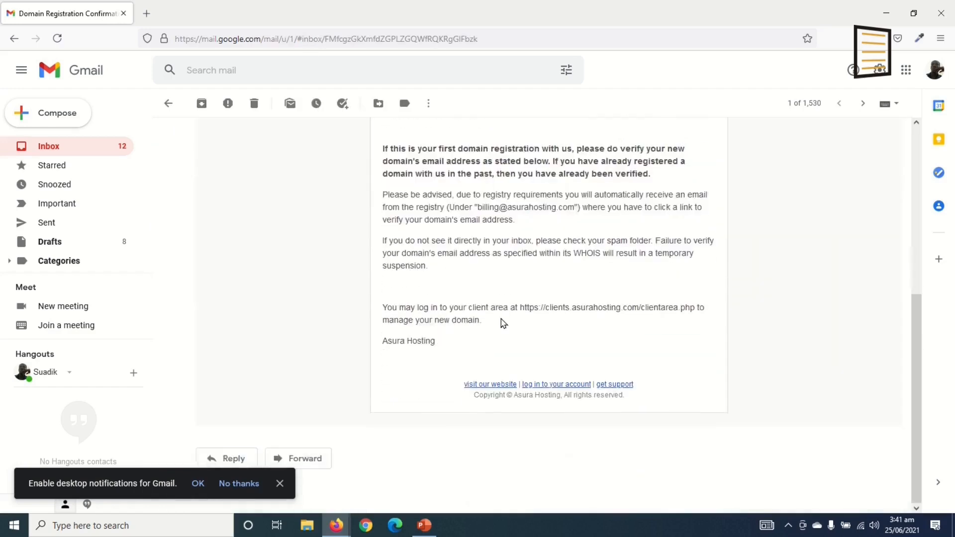
pyautogui.scroll(3, 446, 207)
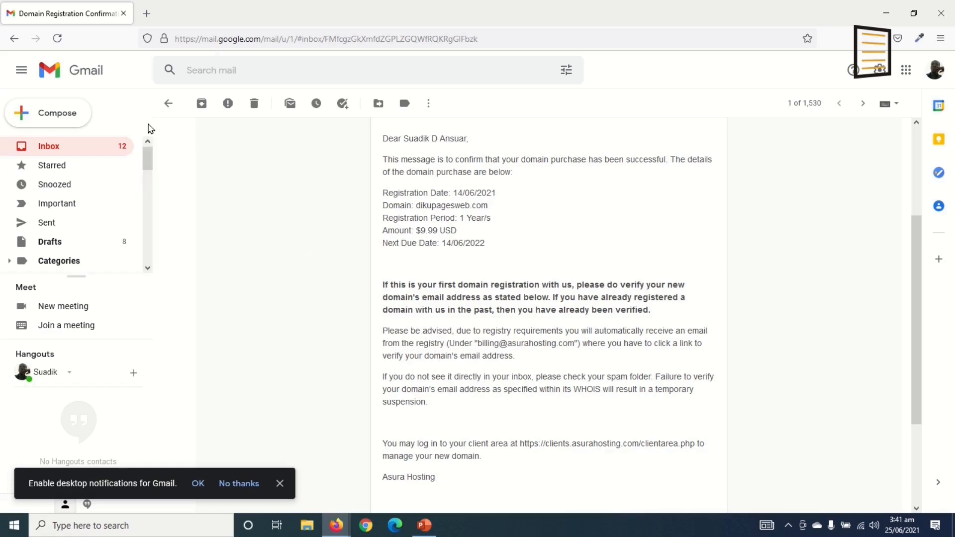
pyautogui.click(168, 103)
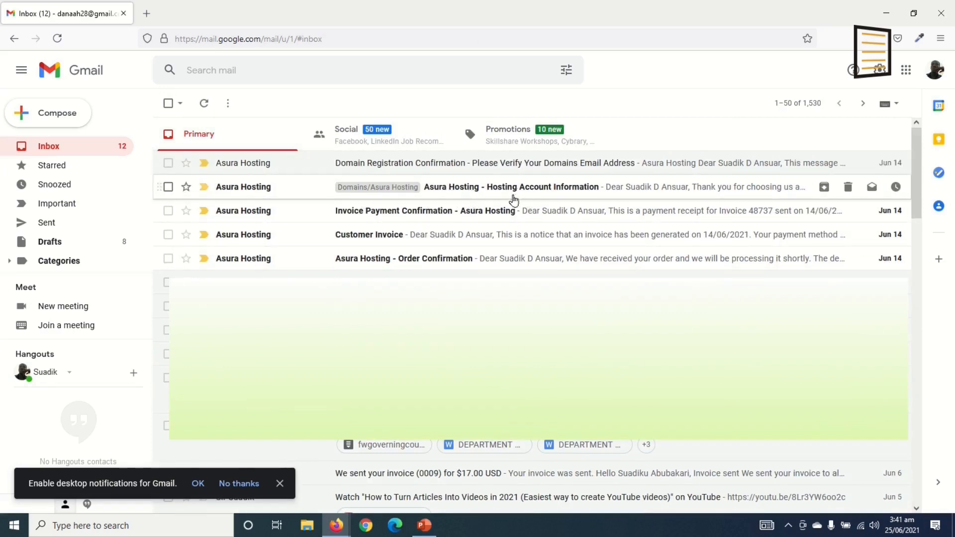
# Open the Hosting Account Information e-mail and copy the server login URL from its control panel login information
pyautogui.click(570, 191)
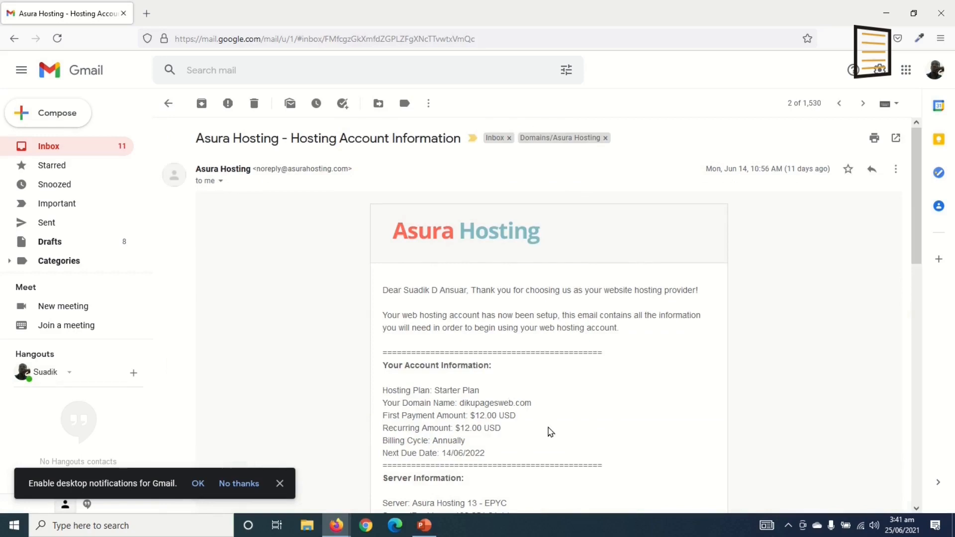
pyautogui.scroll(-4, 549, 430)
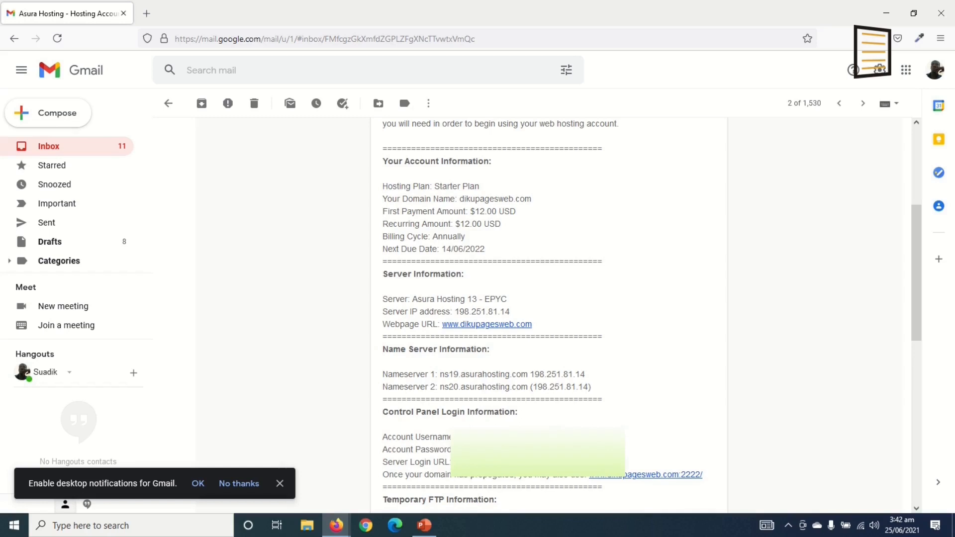
pyautogui.rightClick(530, 458)
pyautogui.click(572, 331)
# Open the copied server login URL in a new browser tab
pyautogui.click(146, 15)
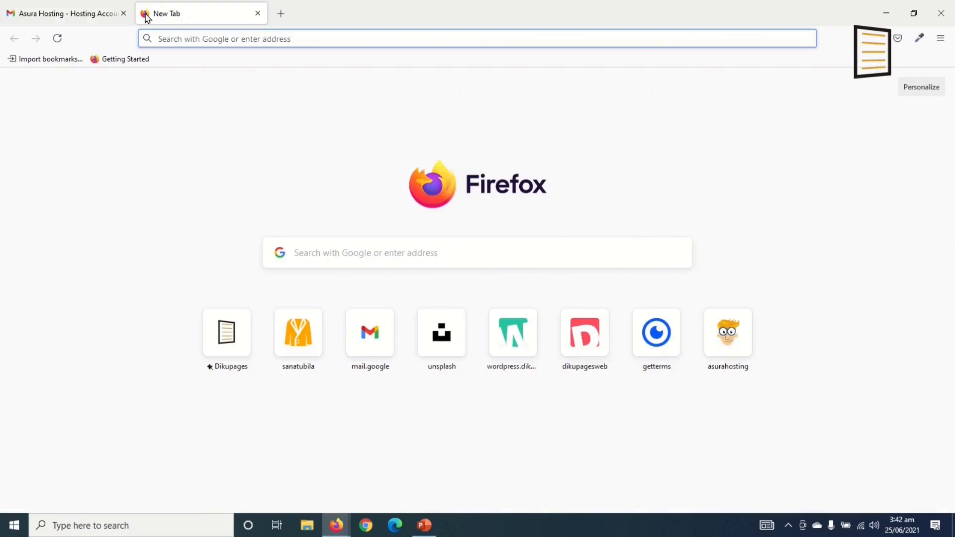
pyautogui.hotkey('ctrl', 'v')
pyautogui.press('Return')
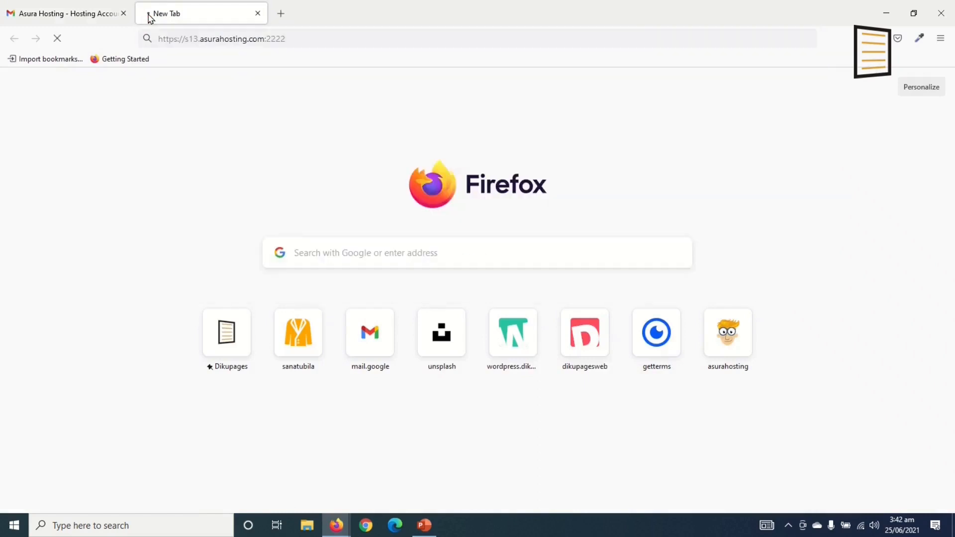
# Log in to the hosting control panel with the account username and password from the hosting e-mail
pyautogui.click(75, 15)
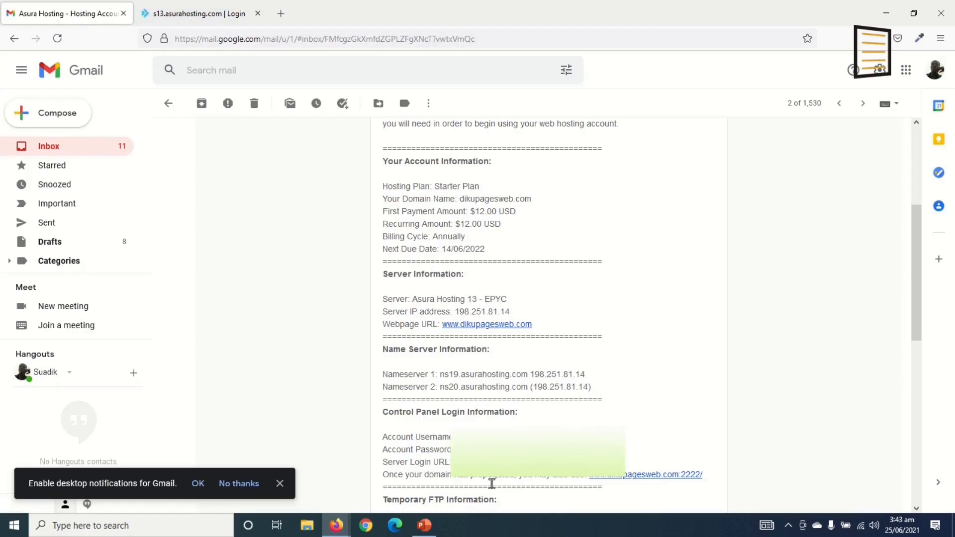
pyautogui.click(207, 15)
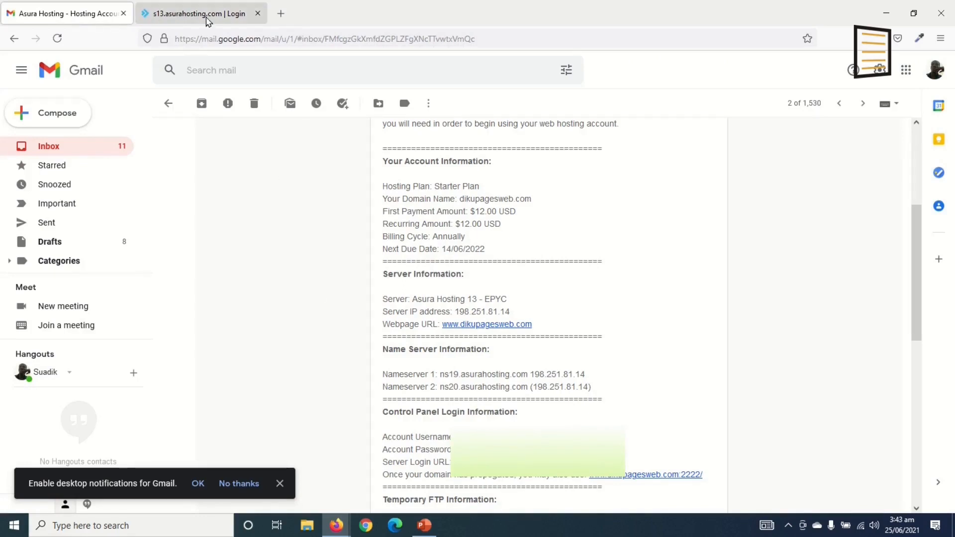
pyautogui.click(448, 281)
pyautogui.click(495, 386)
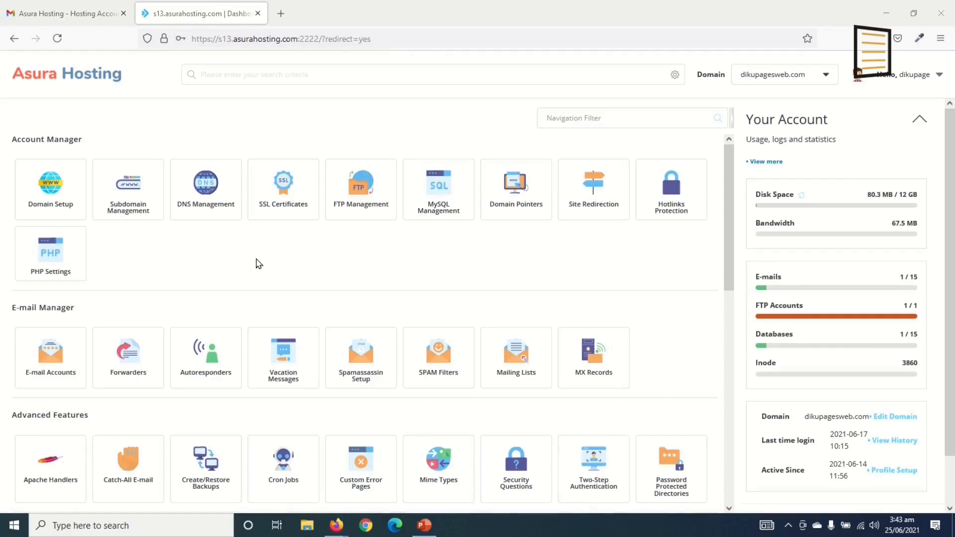
# Look through the control panel's sections, from Account Manager down to the Softaculous Apps Installer
pyautogui.scroll(-10, 258, 264)
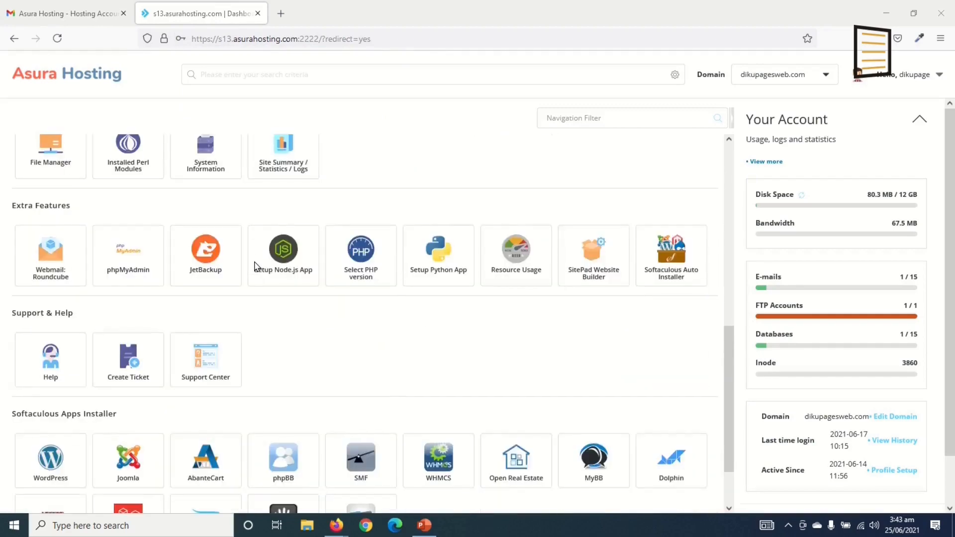
pyautogui.scroll(10, 301, 324)
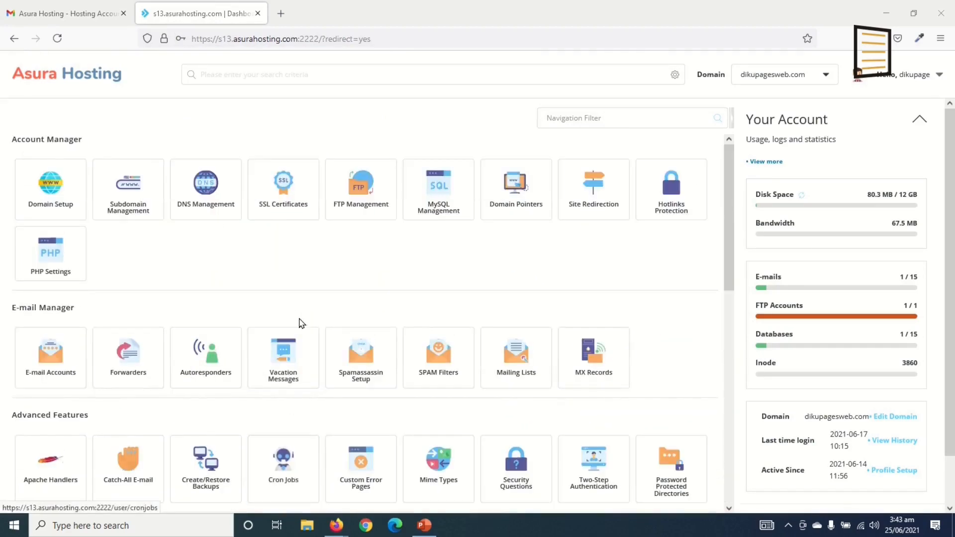
pyautogui.scroll(-2, 221, 254)
pyautogui.scroll(-5, 221, 253)
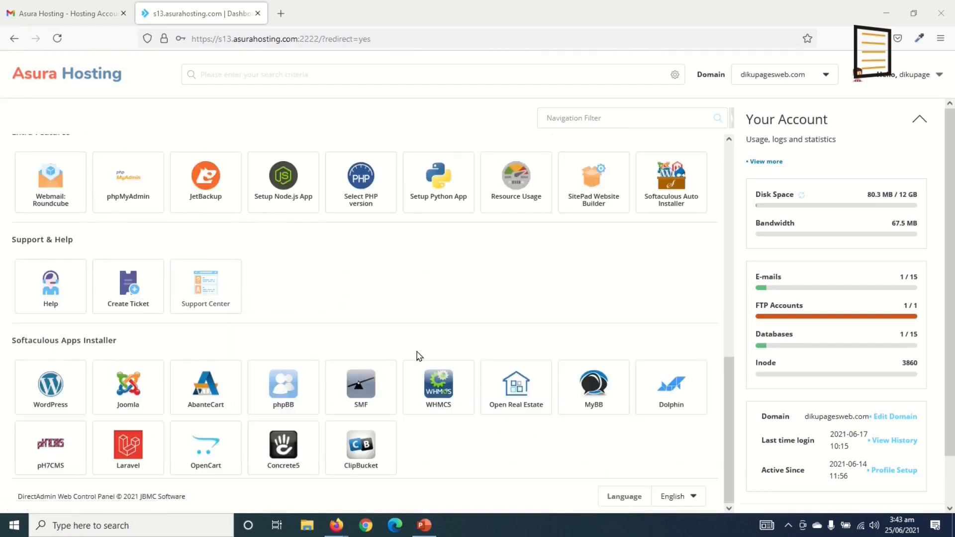
pyautogui.scroll(7, 447, 368)
pyautogui.scroll(1, 338, 304)
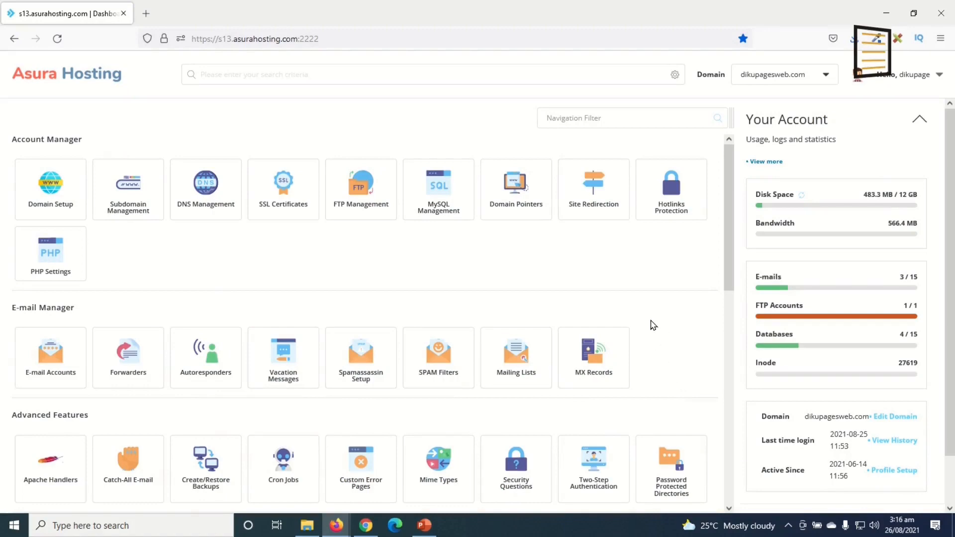
# Open the Softaculous Auto Installer from Extra Features and start a WordPress installation
pyautogui.scroll(-10, 653, 323)
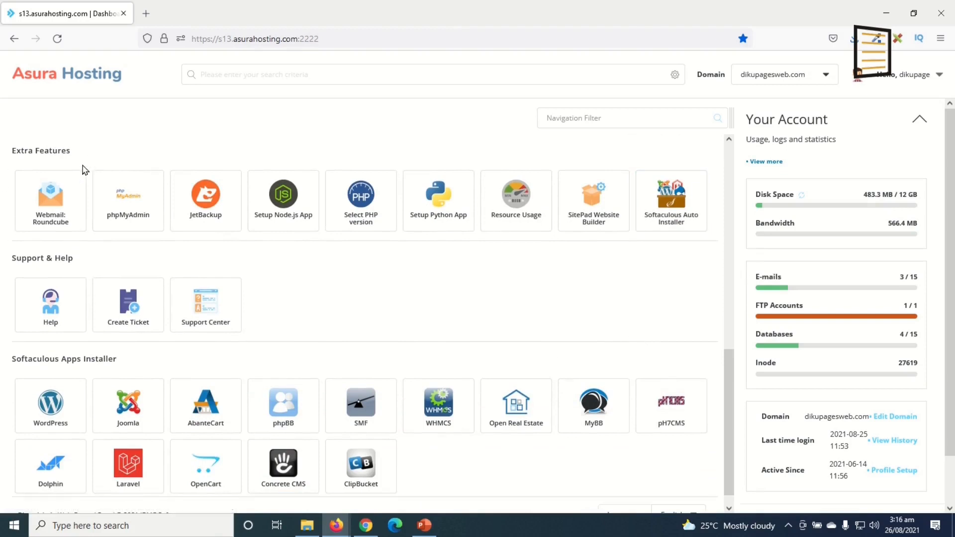
pyautogui.click(673, 212)
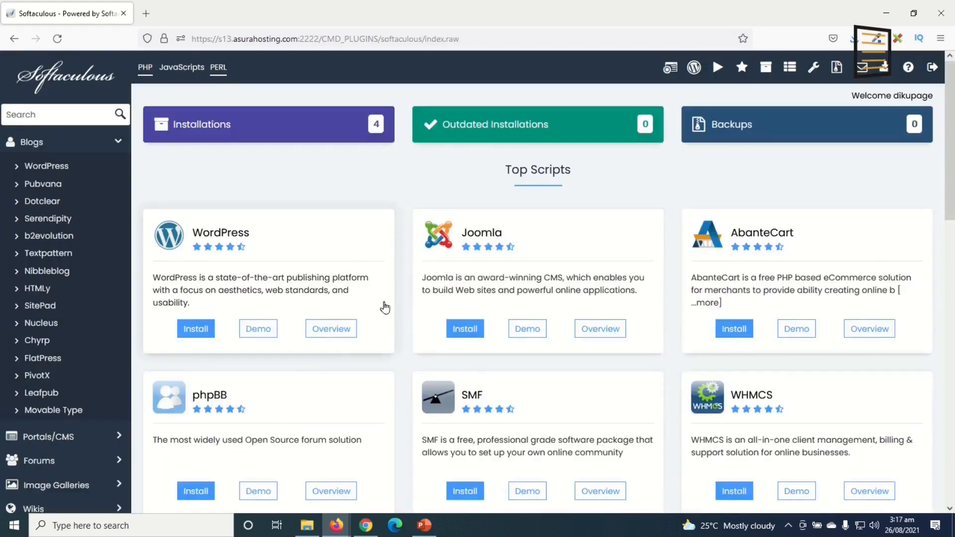
pyautogui.click(194, 330)
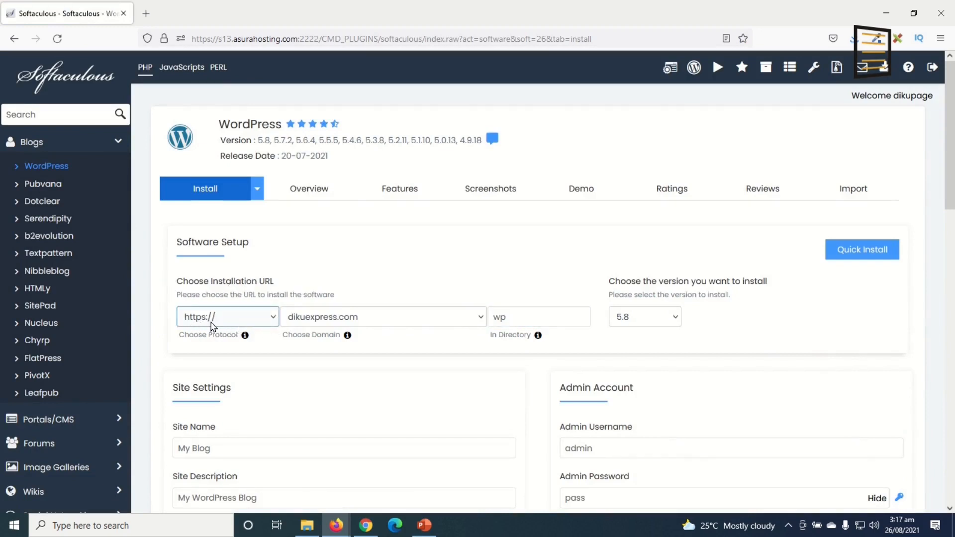
# Set the WordPress installation domain to dikupagesweb.com and clear the installation directory
pyautogui.click(351, 321)
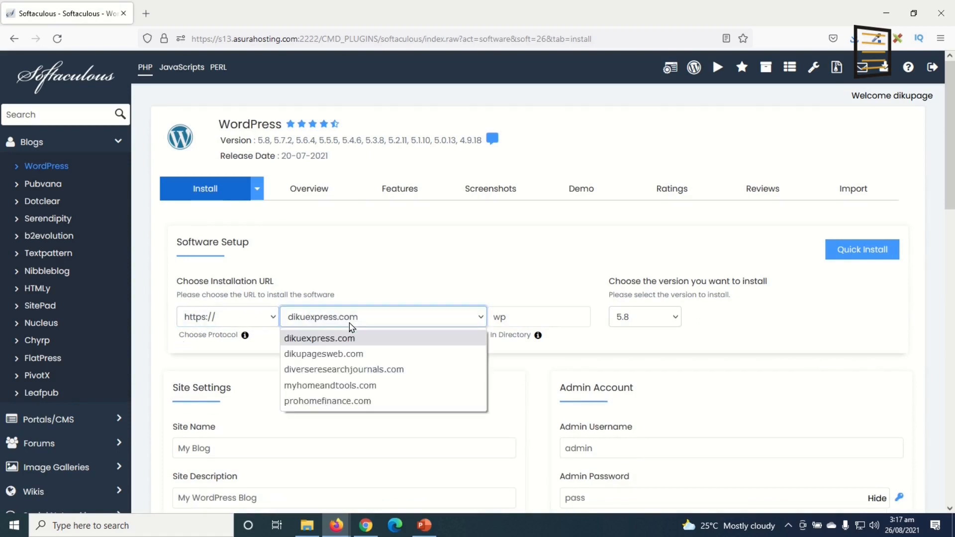
pyautogui.click(335, 356)
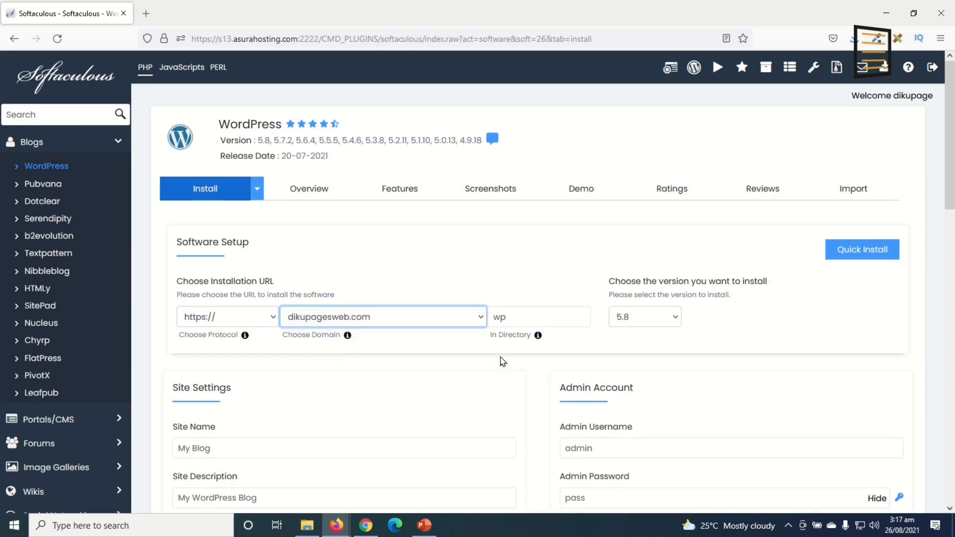
pyautogui.moveTo(532, 322); pyautogui.dragTo(485, 317)
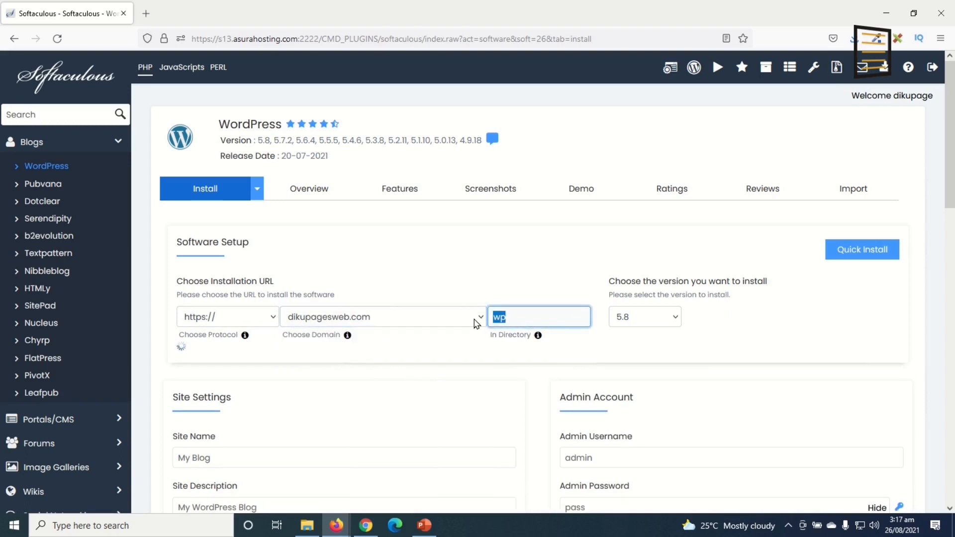
pyautogui.press('BackSpace')
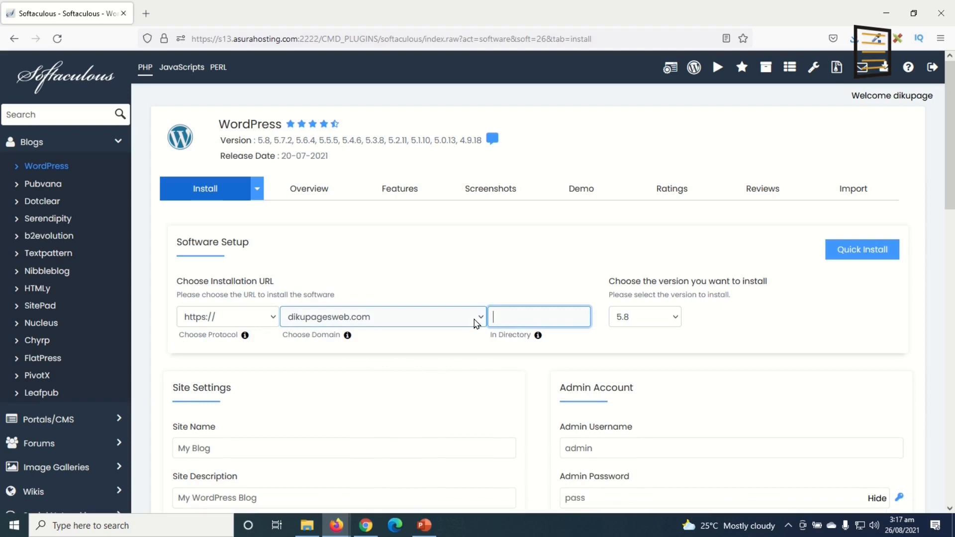
# Review the Site Settings, keeping My Blog as the site name and My WordPress Blog as the description
pyautogui.scroll(-1, 585, 379)
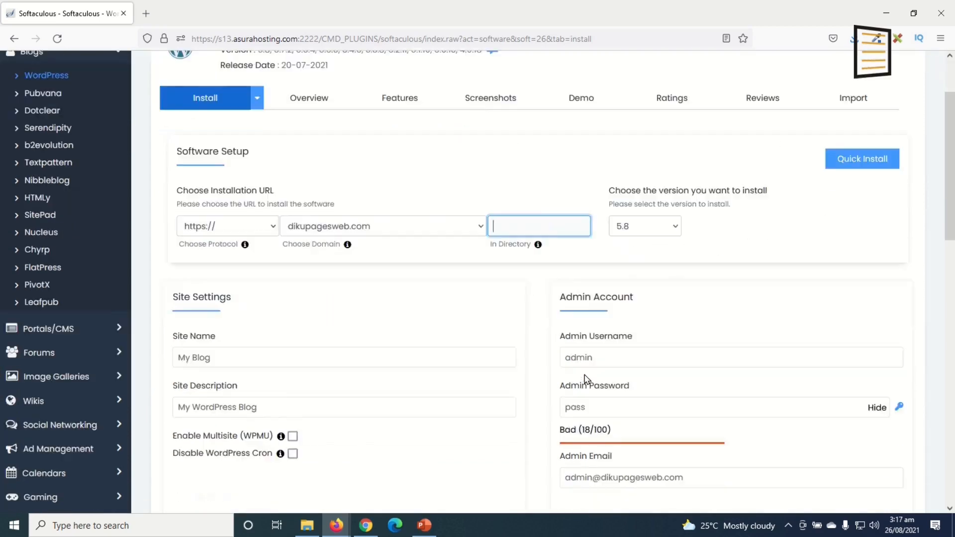
pyautogui.scroll(-2, 586, 380)
pyautogui.click(167, 275)
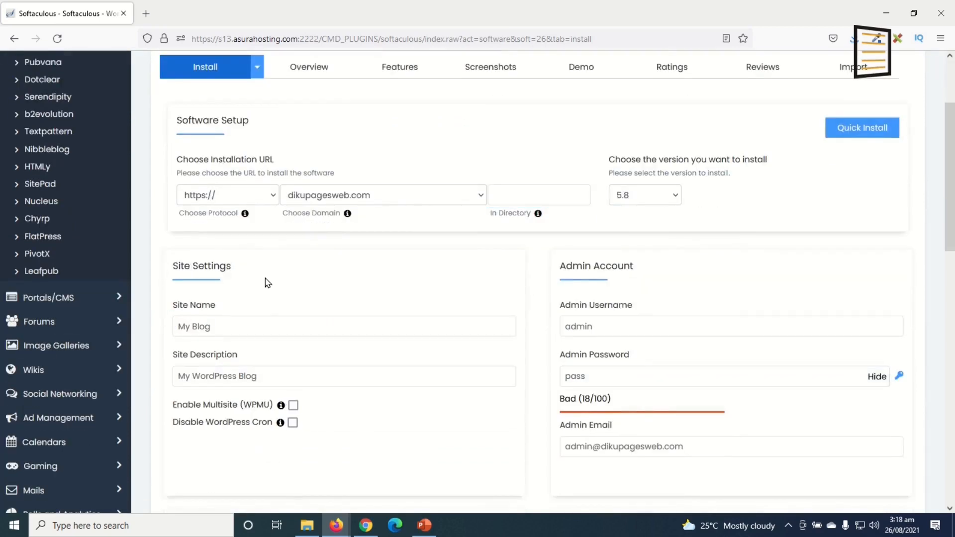
pyautogui.moveTo(230, 326); pyautogui.dragTo(157, 327)
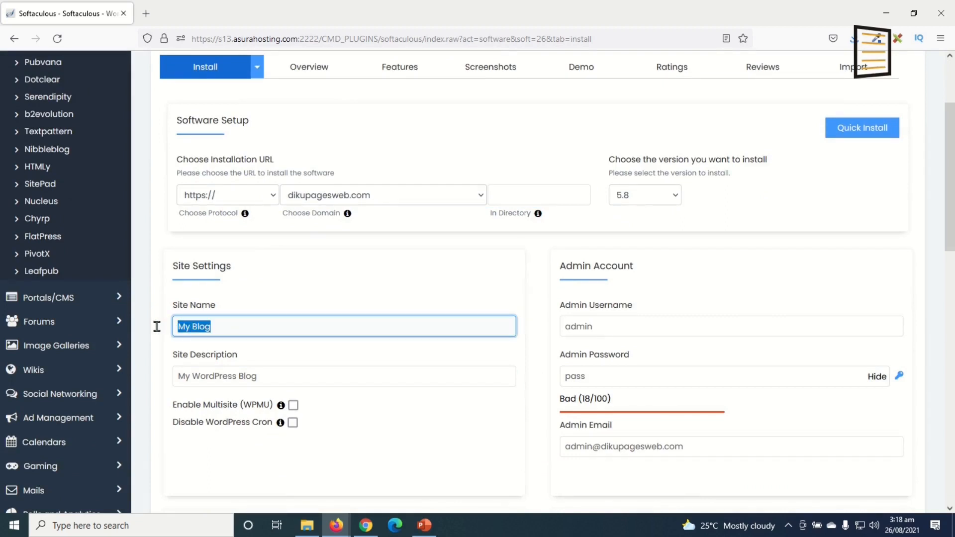
pyautogui.moveTo(259, 375); pyautogui.dragTo(161, 374)
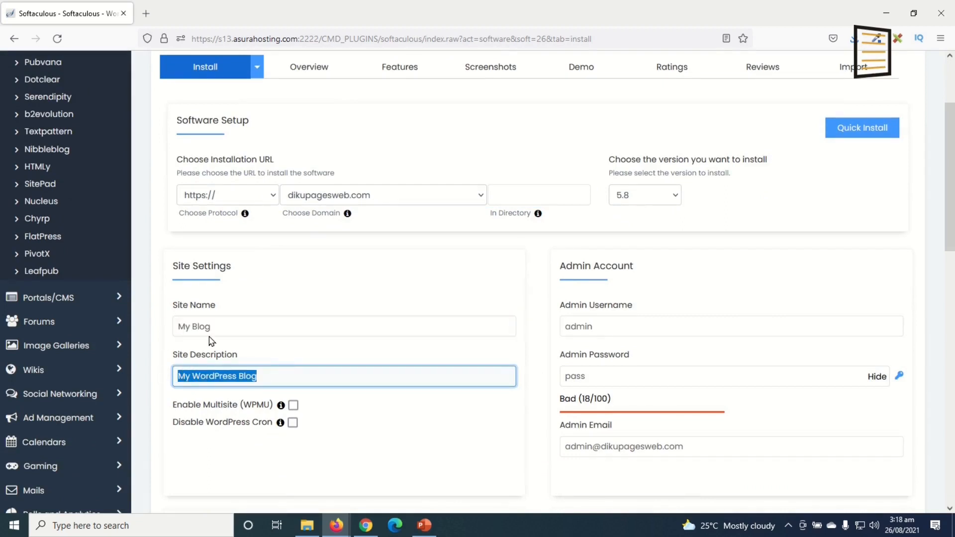
pyautogui.click(225, 326)
pyautogui.click(268, 373)
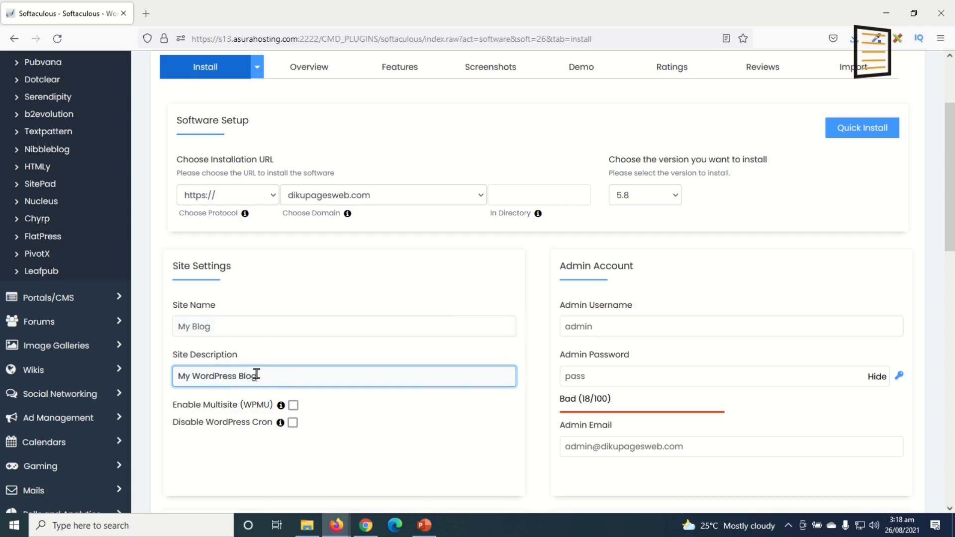
# Enter the administrator's username and a new admin password for the WordPress admin account
pyautogui.click(605, 326)
pyautogui.click(599, 384)
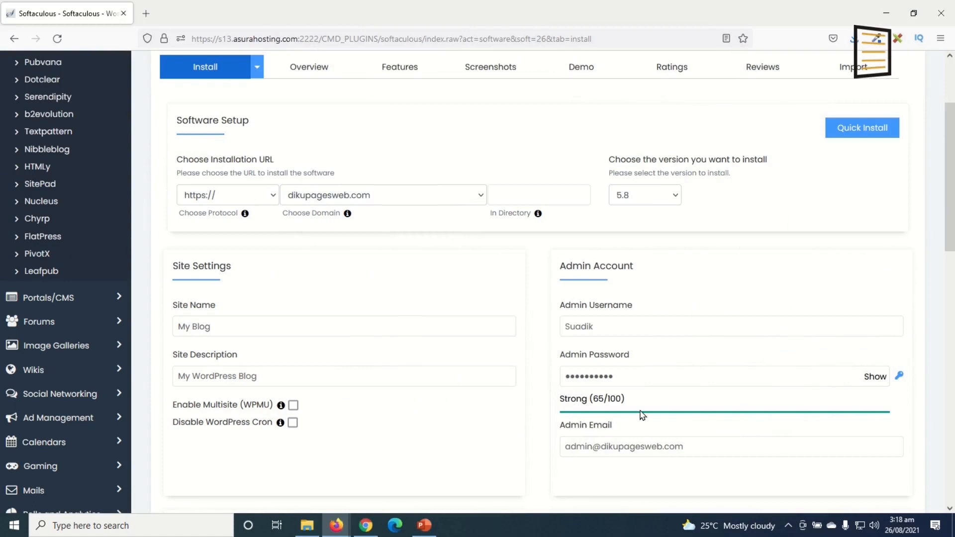
# Replace the default admin email in the Admin Account settings with the administrator's own email address
pyautogui.click(637, 329)
pyautogui.click(693, 447)
pyautogui.moveTo(701, 447); pyautogui.dragTo(492, 444)
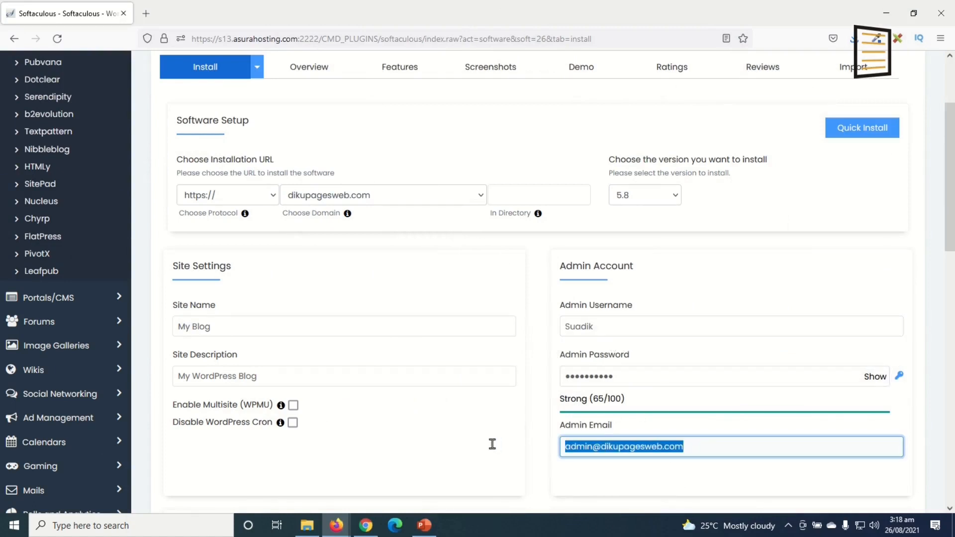
pyautogui.write('dana')
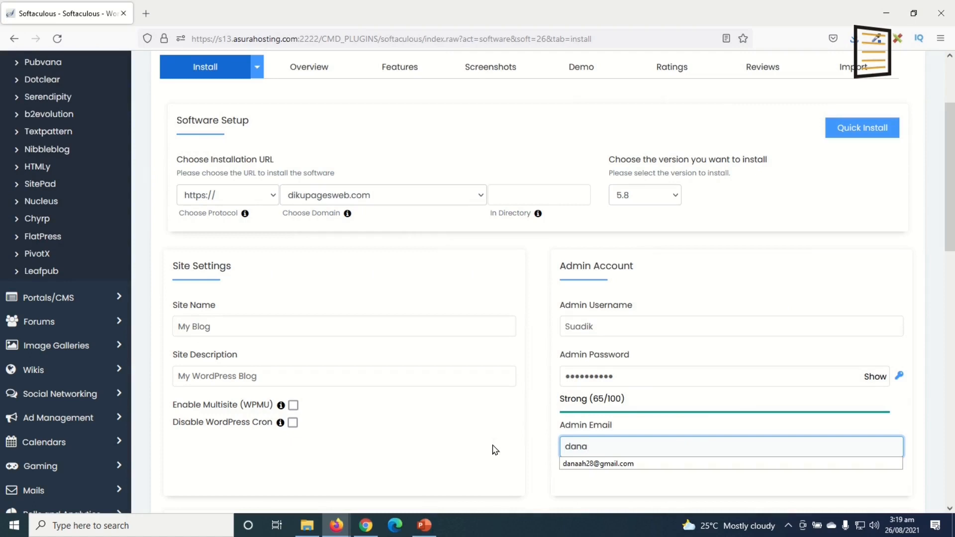
pyautogui.press('Down')
pyautogui.click(579, 463)
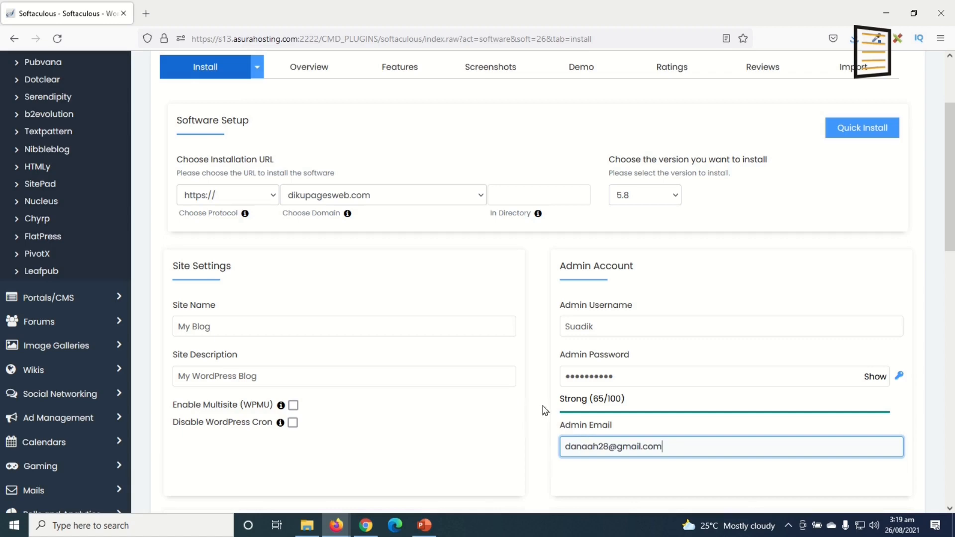
# Run the WordPress installation with the configured settings, leaving the theme selection and the installation-details email field as they are
pyautogui.scroll(-8, 544, 411)
pyautogui.scroll(-8, 545, 411)
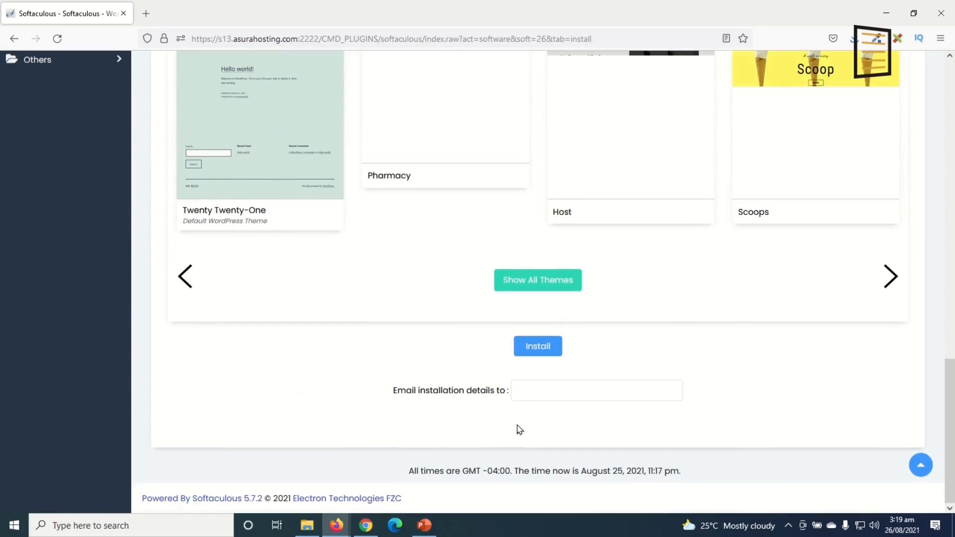
pyautogui.click(537, 347)
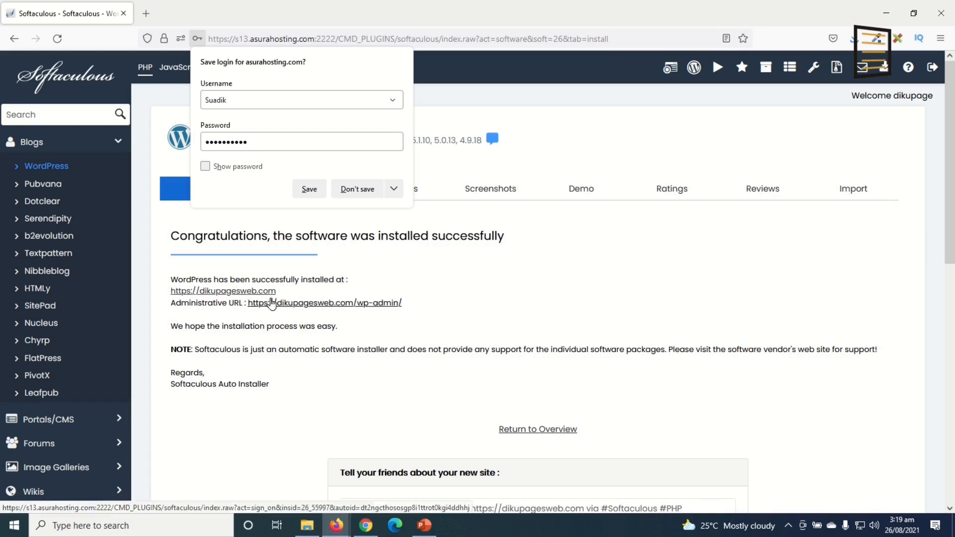
pyautogui.click(240, 294)
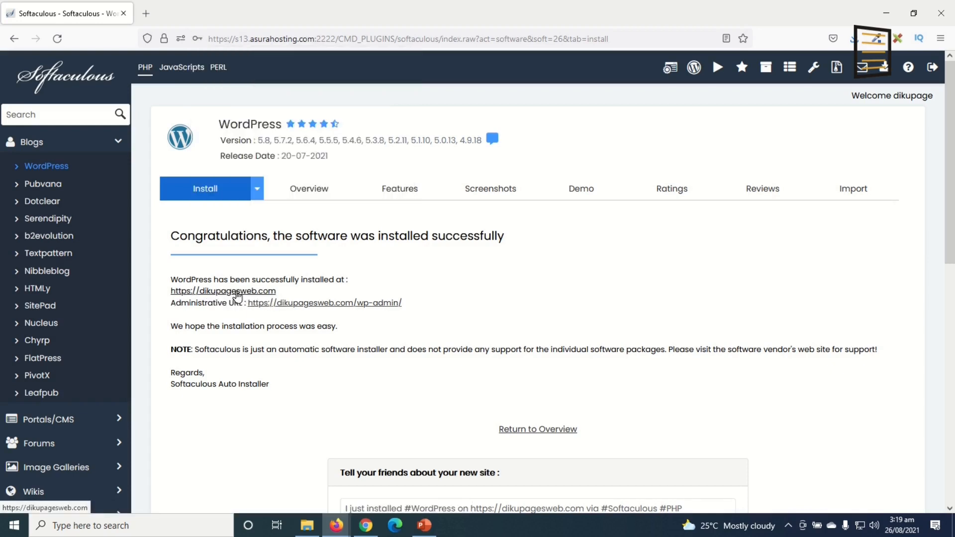
pyautogui.click(238, 291)
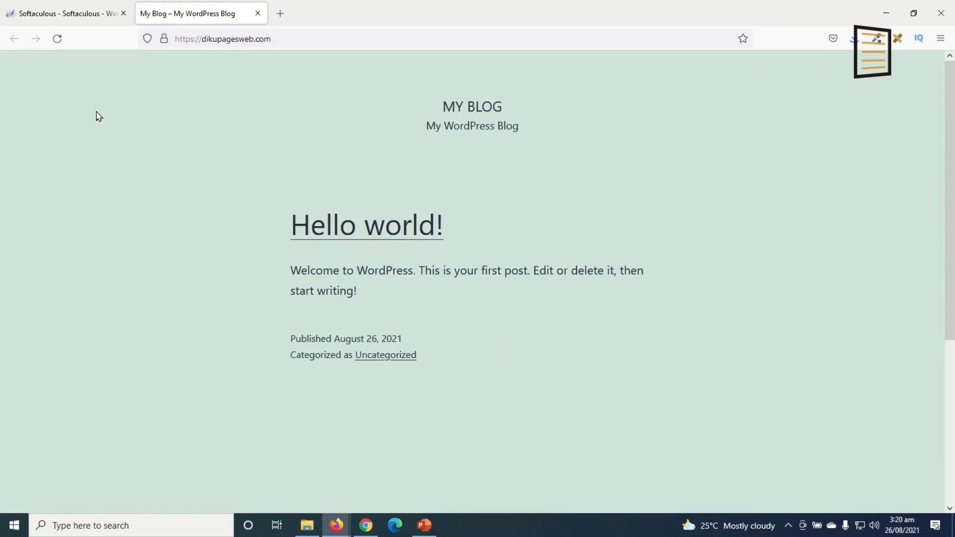
pyautogui.click(77, 22)
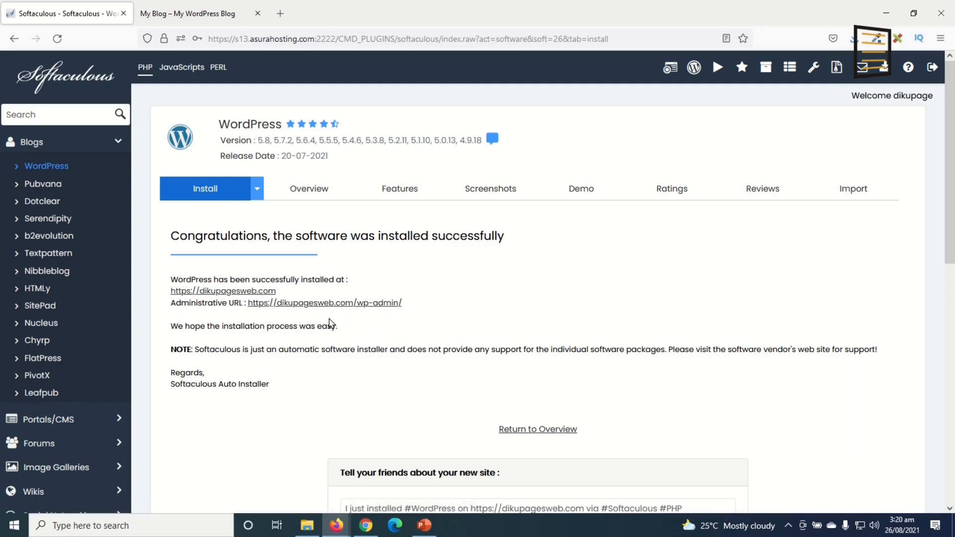
pyautogui.click(187, 20)
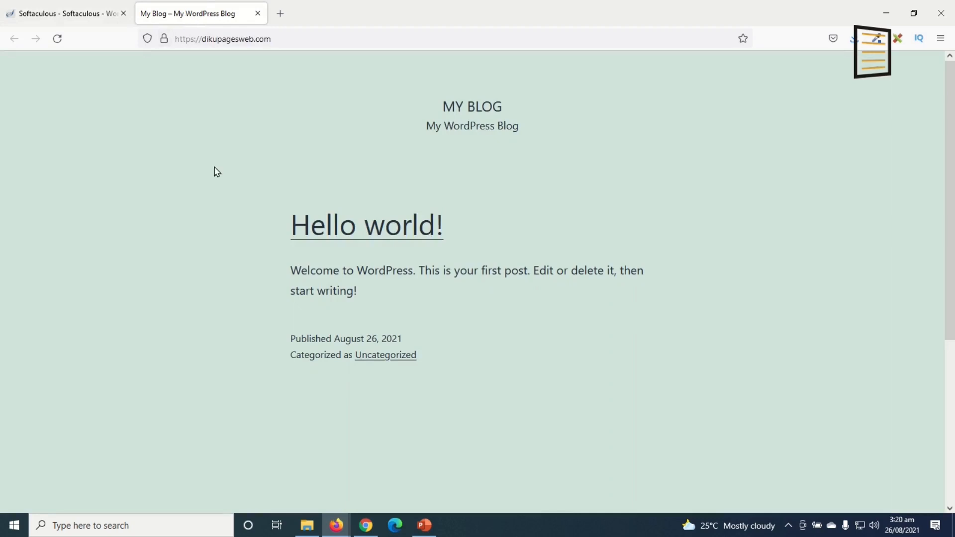
pyautogui.click(309, 40)
pyautogui.click(312, 41)
pyautogui.write('/wp')
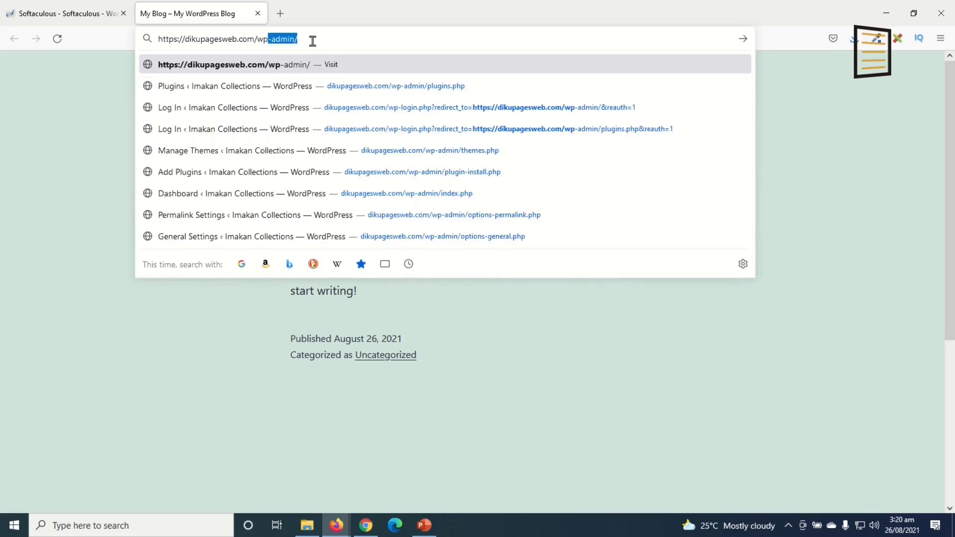
pyautogui.write('-admin')
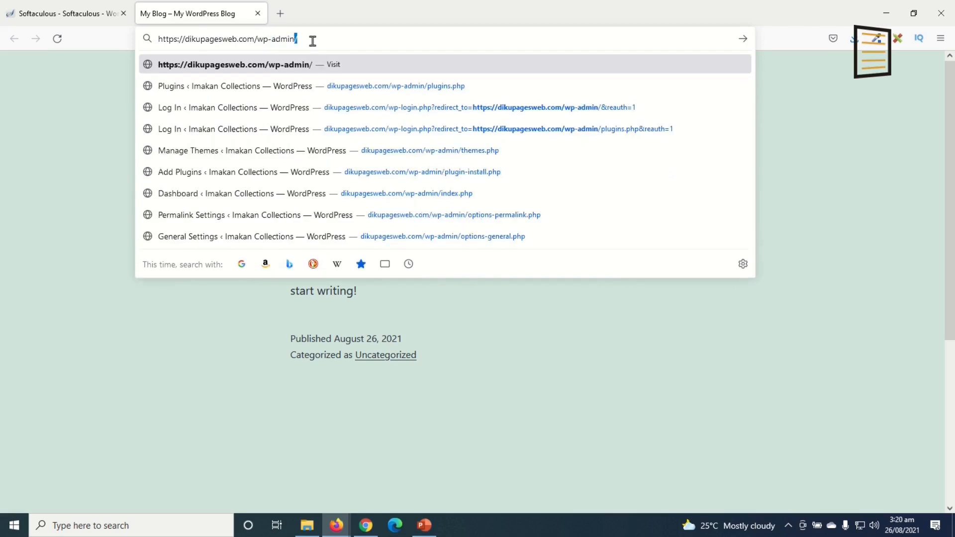
pyautogui.press('Return')
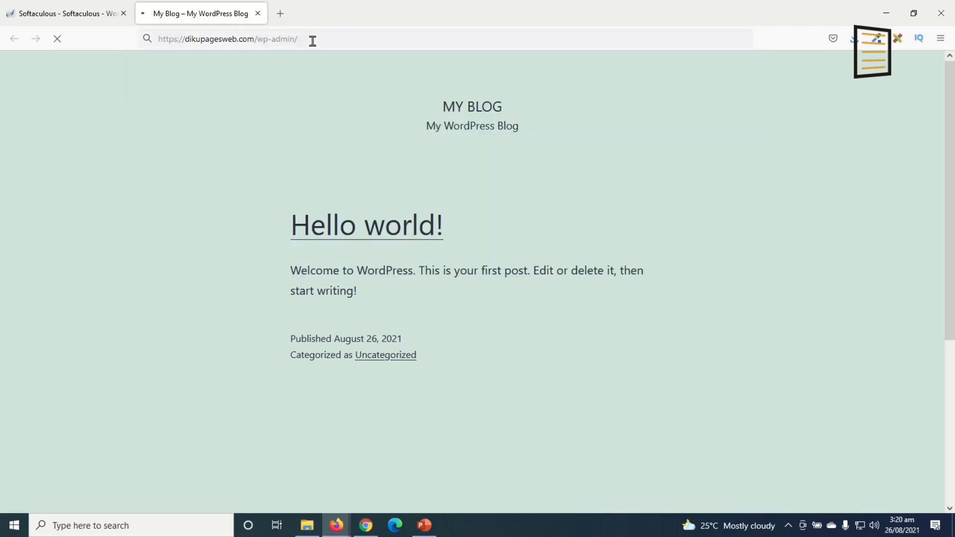
# Log in to the WordPress dashboard by filling in the saved admin username and password
pyautogui.click(458, 234)
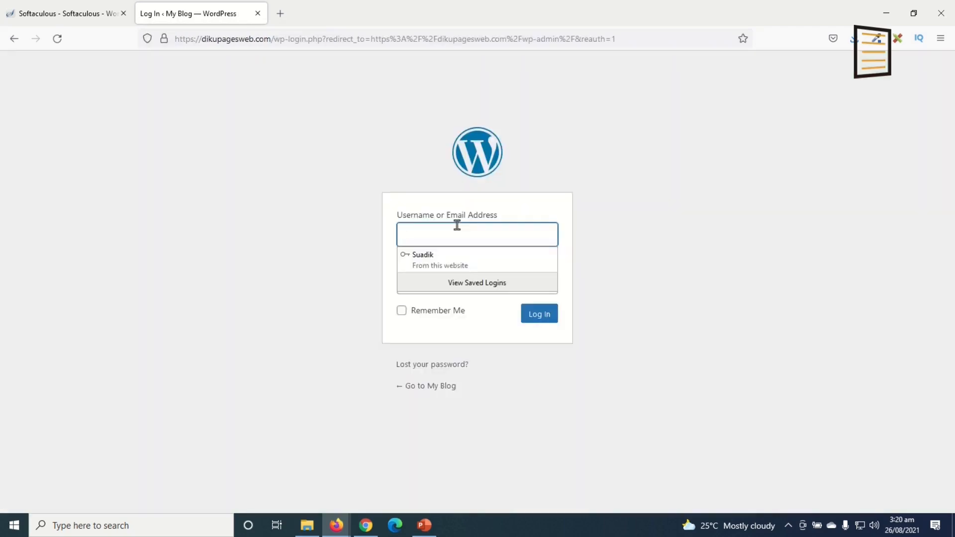
pyautogui.write('S')
pyautogui.click(425, 258)
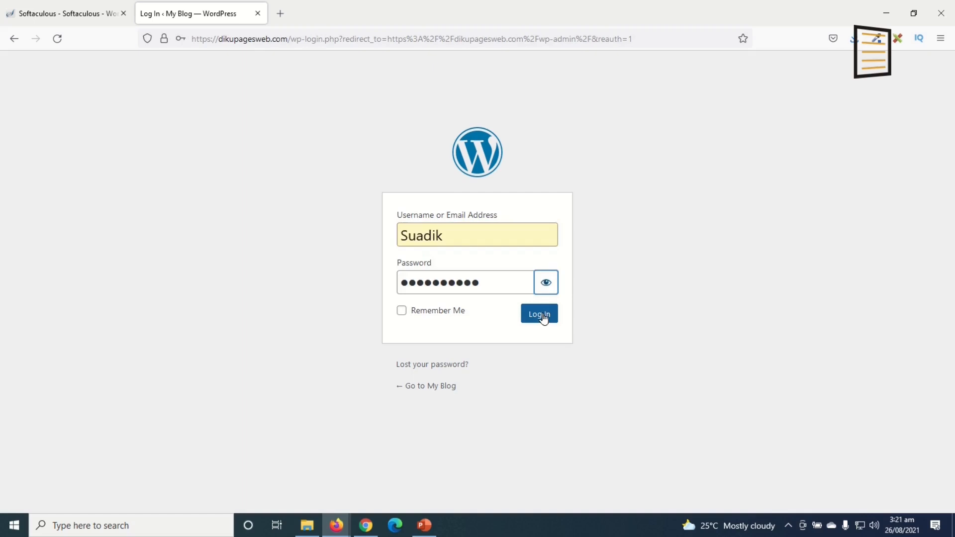
pyautogui.click(542, 318)
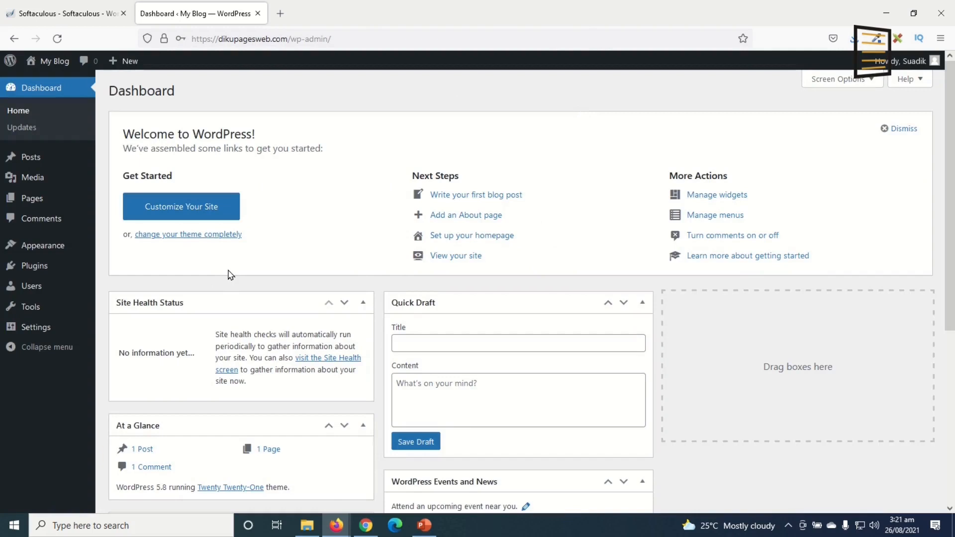
# Open the live My Blog site in a new browser tab from the WordPress dashboard and view it
pyautogui.moveTo(55, 62)
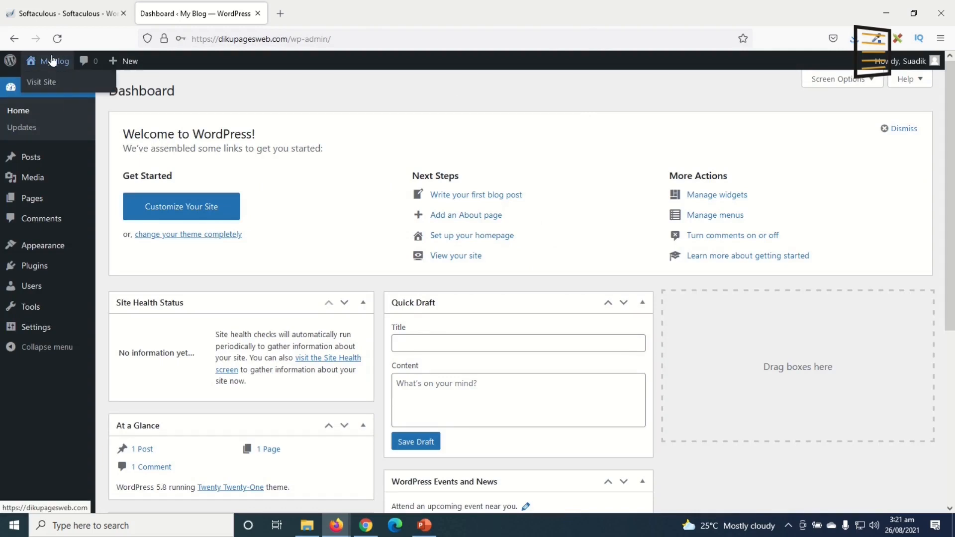
pyautogui.rightClick(57, 63)
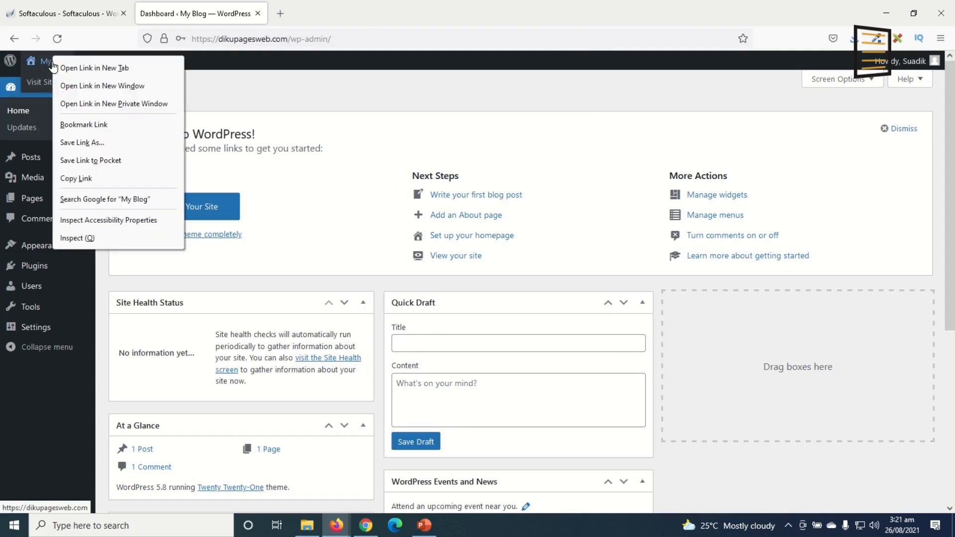
pyautogui.click(103, 68)
pyautogui.click(340, 15)
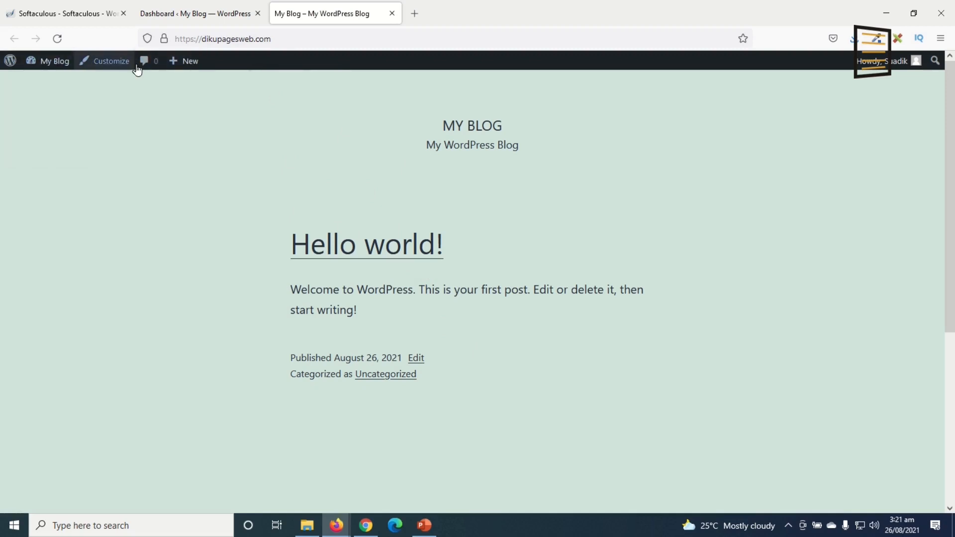
pyautogui.moveTo(56, 61)
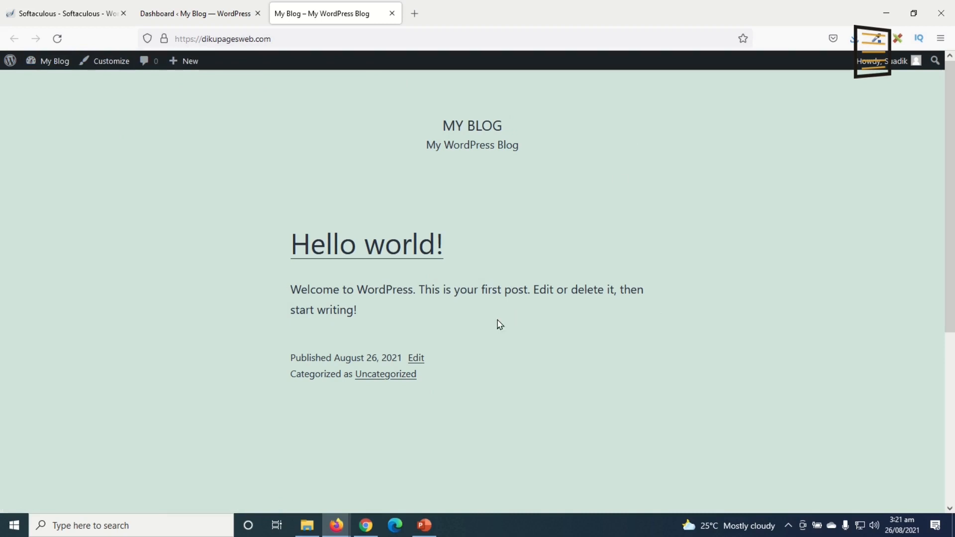
# Move the default "Hello world!" post to the trash and empty the posts trash
pyautogui.click(196, 14)
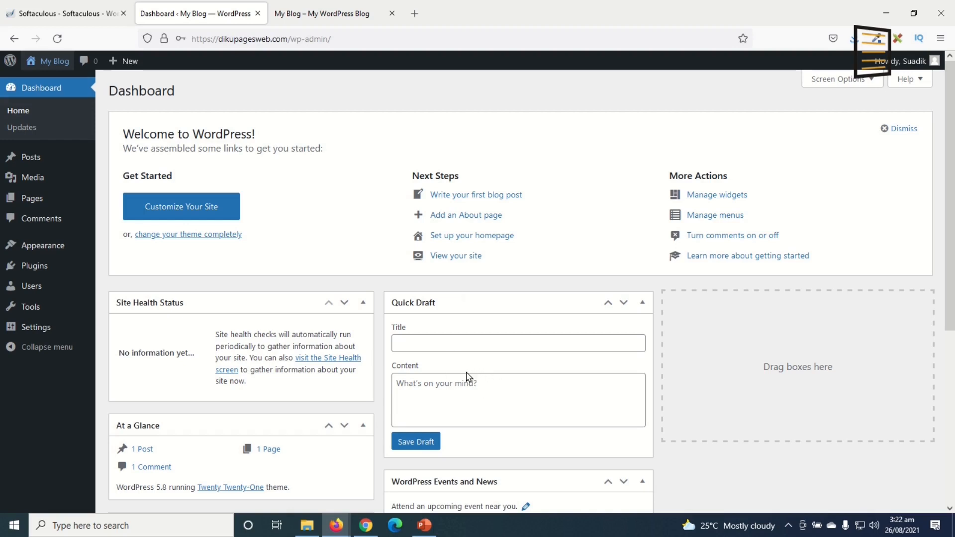
pyautogui.click(31, 159)
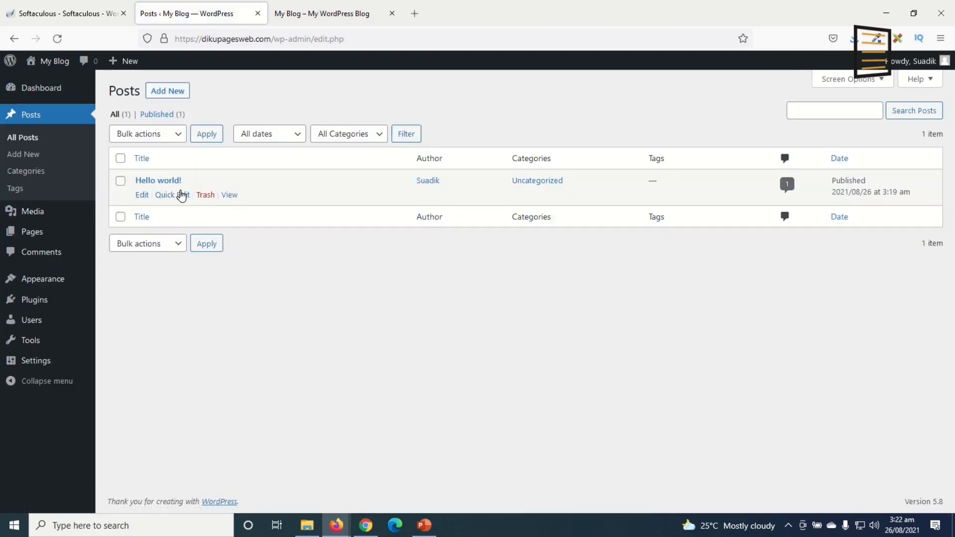
pyautogui.click(207, 195)
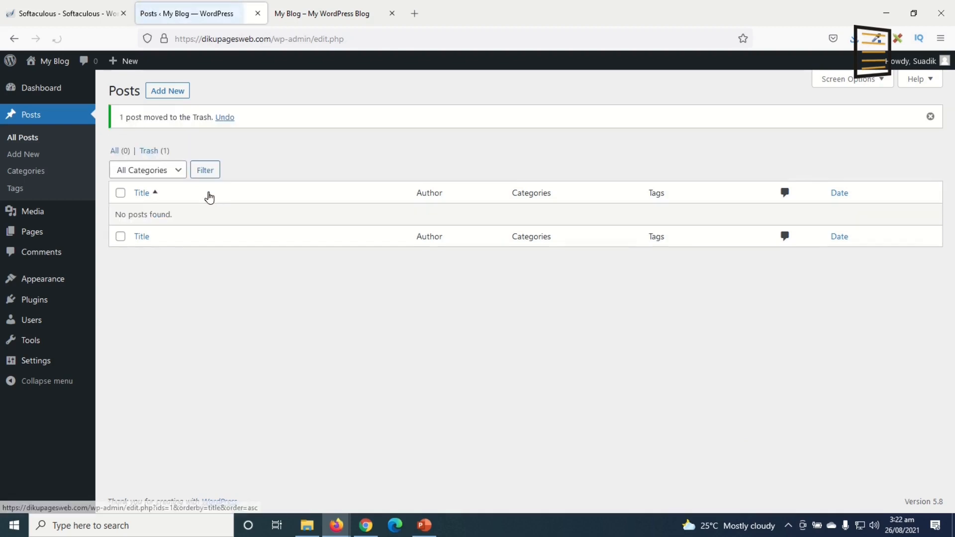
pyautogui.click(150, 151)
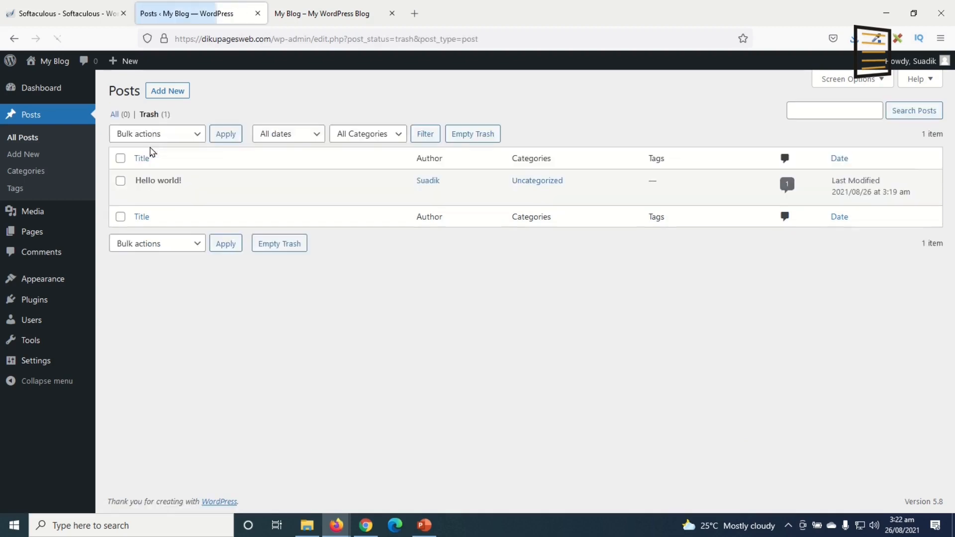
pyautogui.click(473, 137)
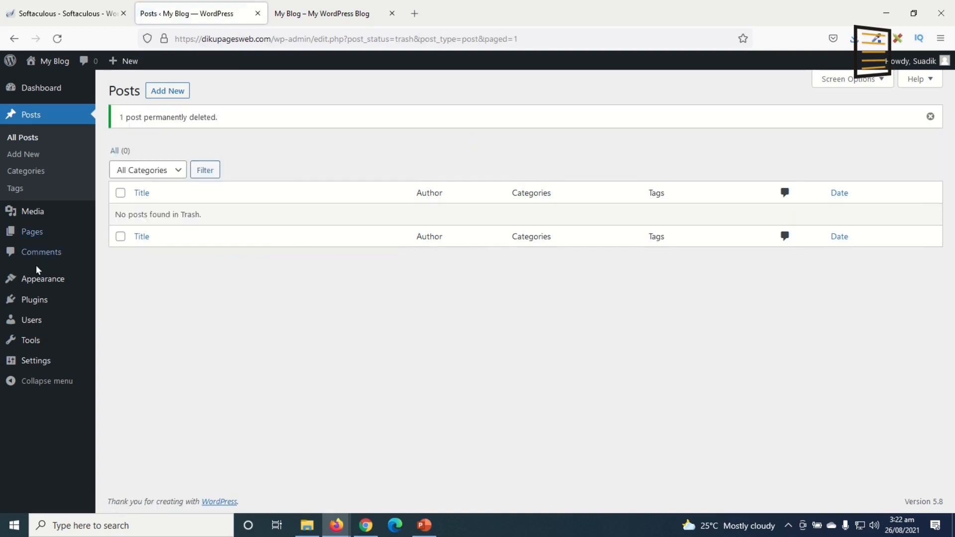
# Move the Privacy Policy and Sample Page pages to the trash in bulk and empty the pages trash
pyautogui.click(36, 240)
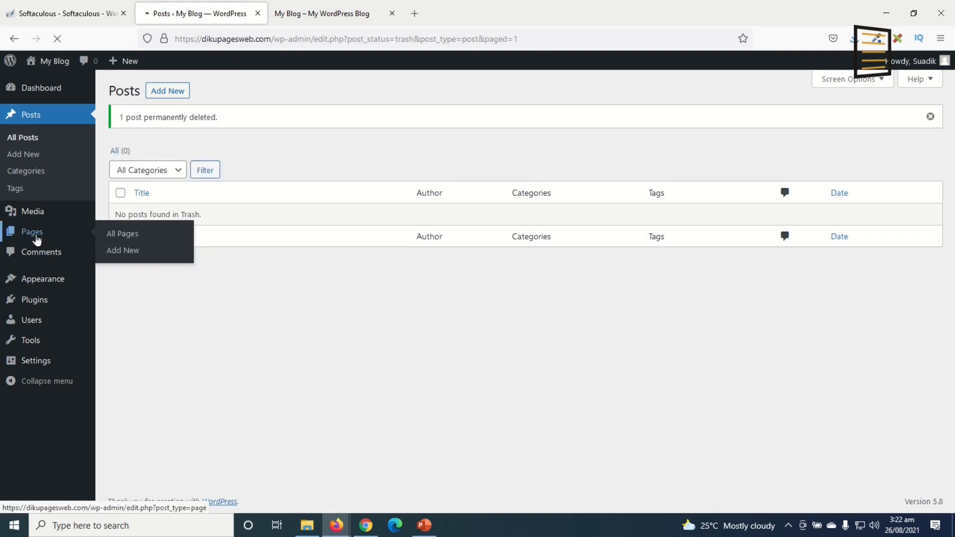
pyautogui.click(121, 158)
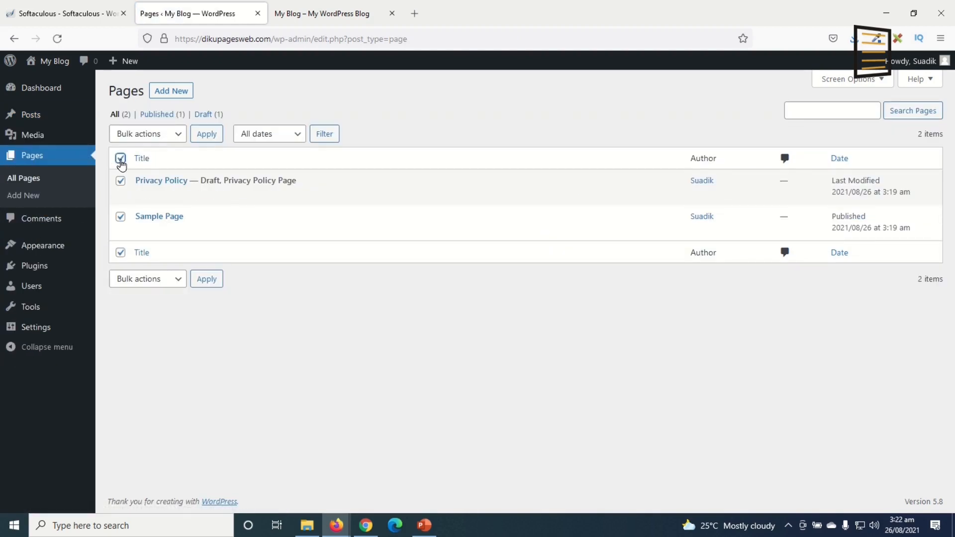
pyautogui.click(162, 136)
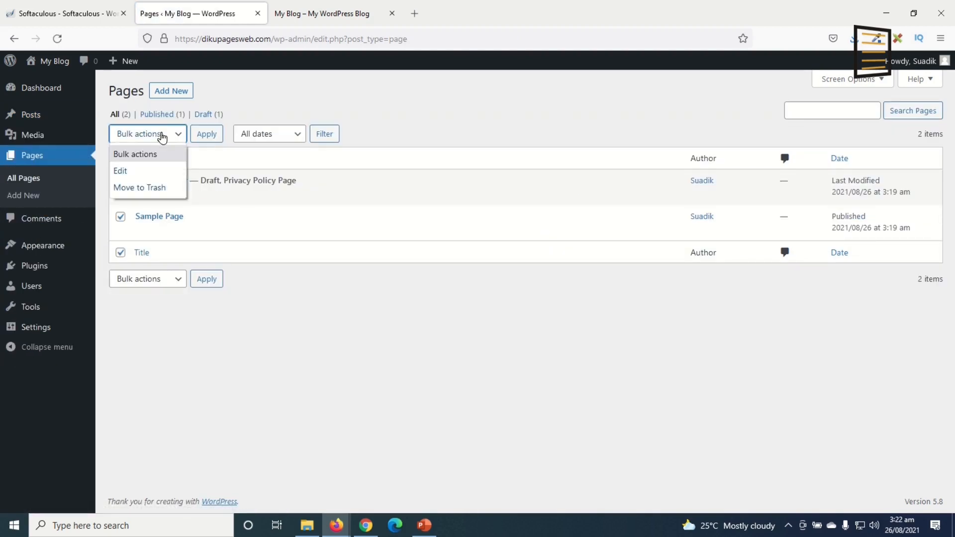
pyautogui.click(149, 188)
pyautogui.click(202, 137)
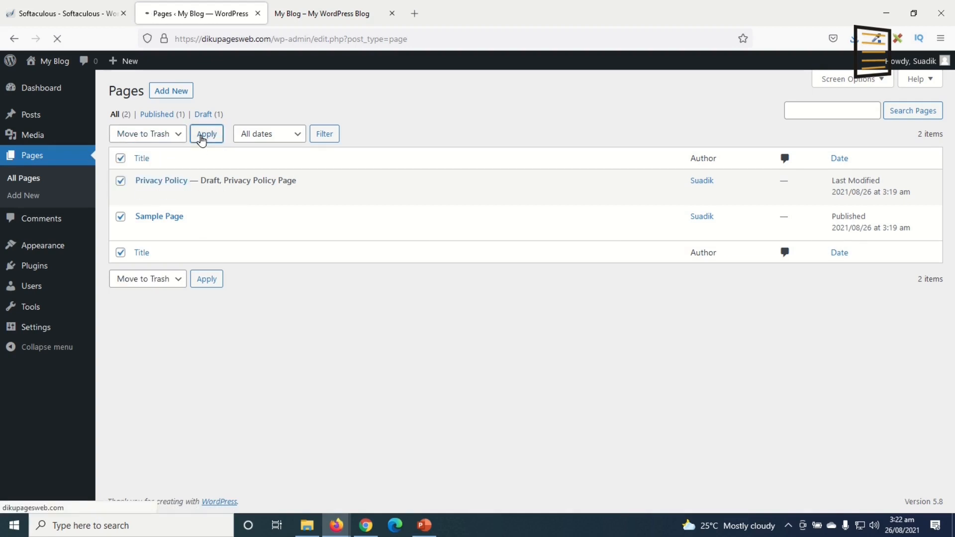
pyautogui.click(146, 152)
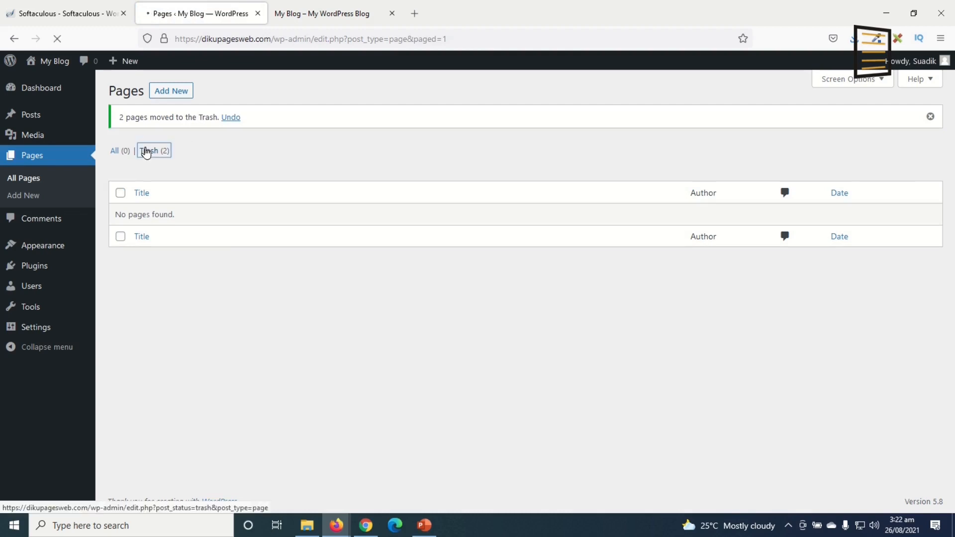
pyautogui.click(387, 133)
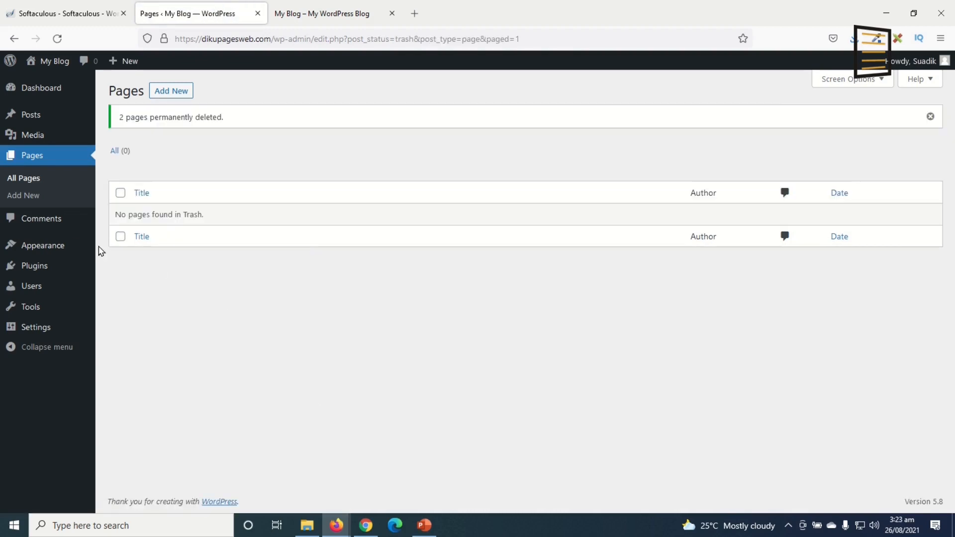
# Delete the unused Twenty Nineteen theme from the installed themes
pyautogui.click(44, 246)
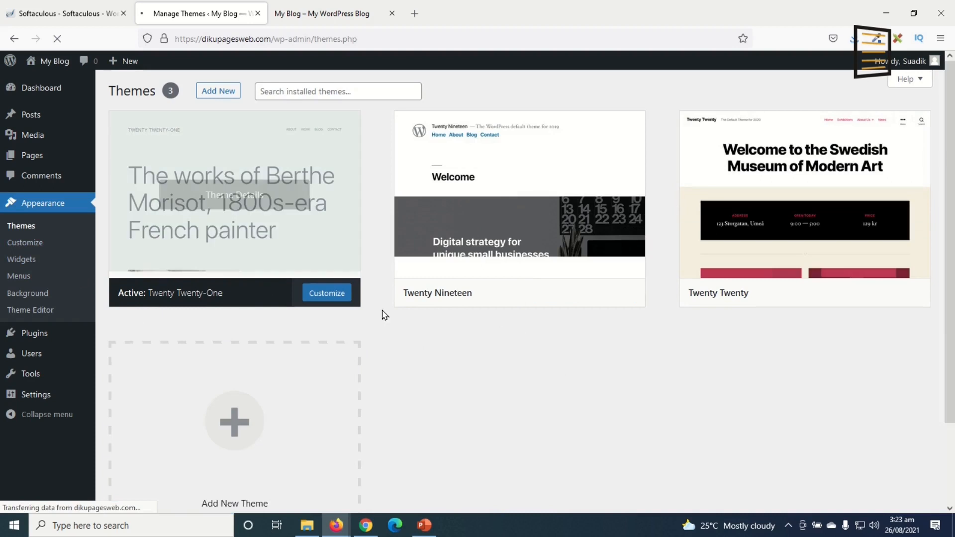
pyautogui.moveTo(285, 183)
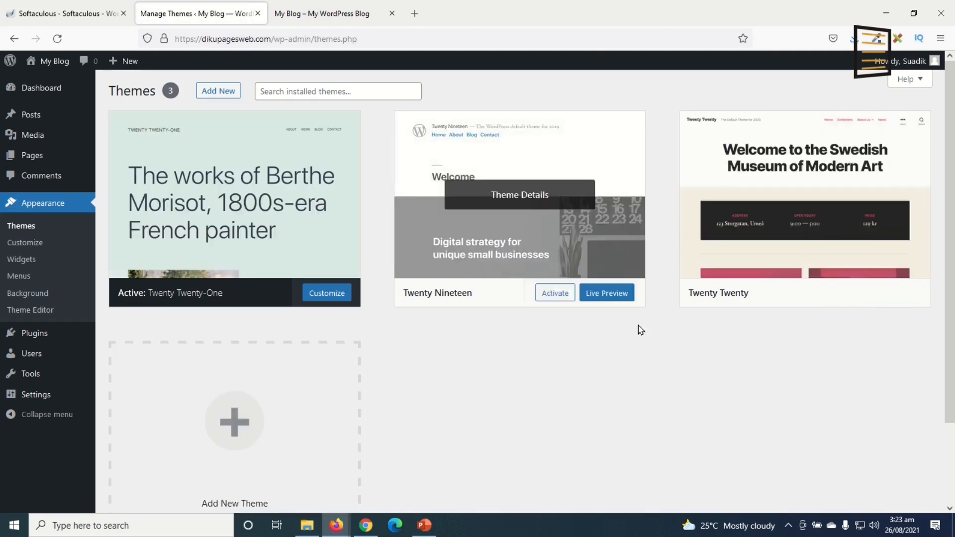
pyautogui.click(515, 193)
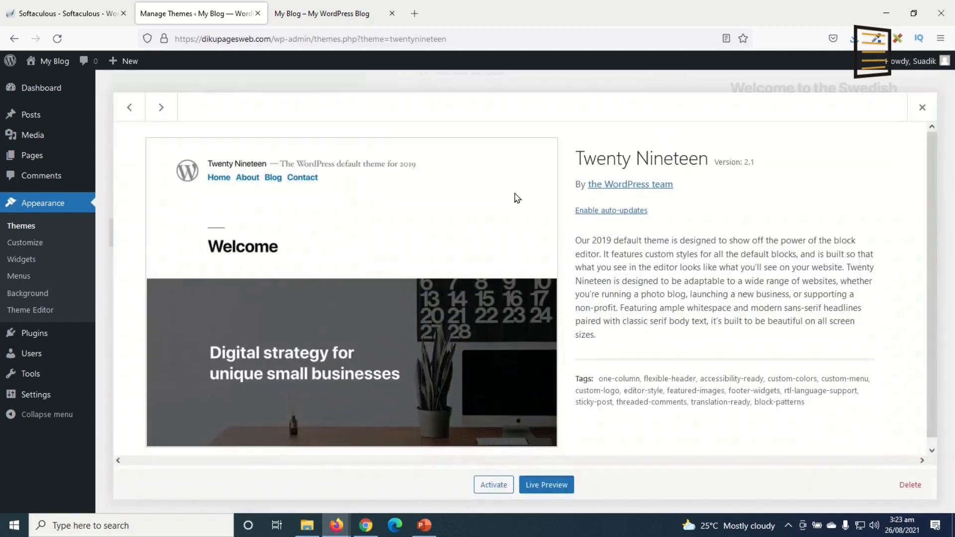
pyautogui.click(910, 485)
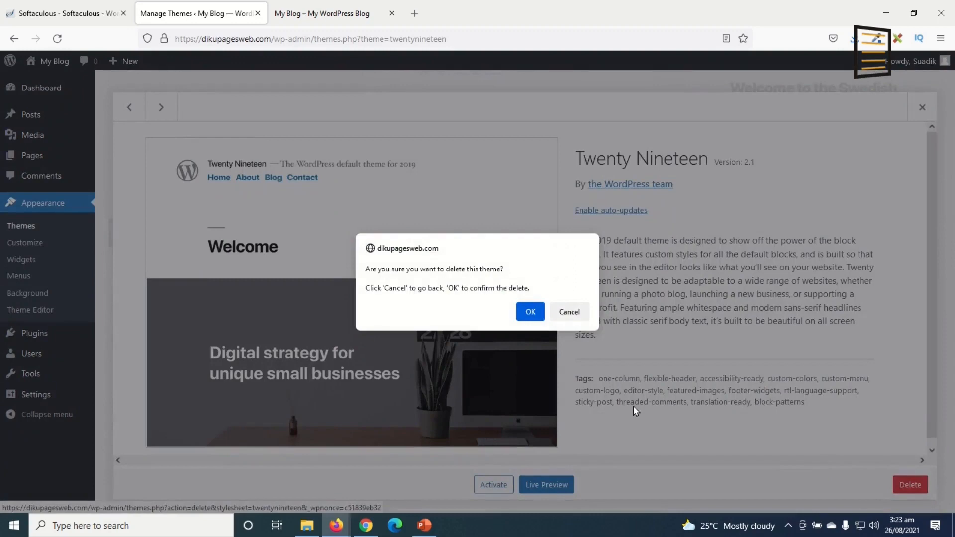
pyautogui.click(526, 310)
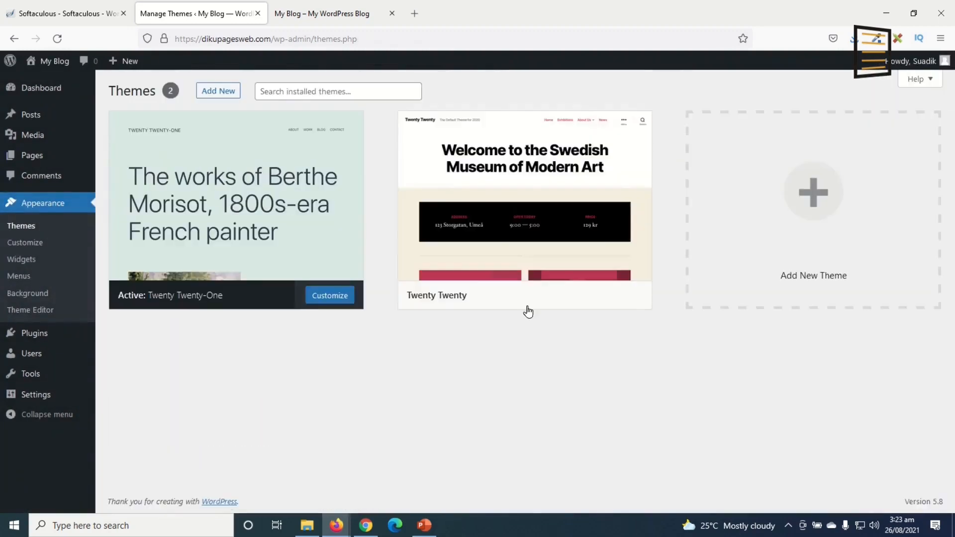
# Delete the unused Twenty Twenty theme from the installed themes
pyautogui.click(535, 190)
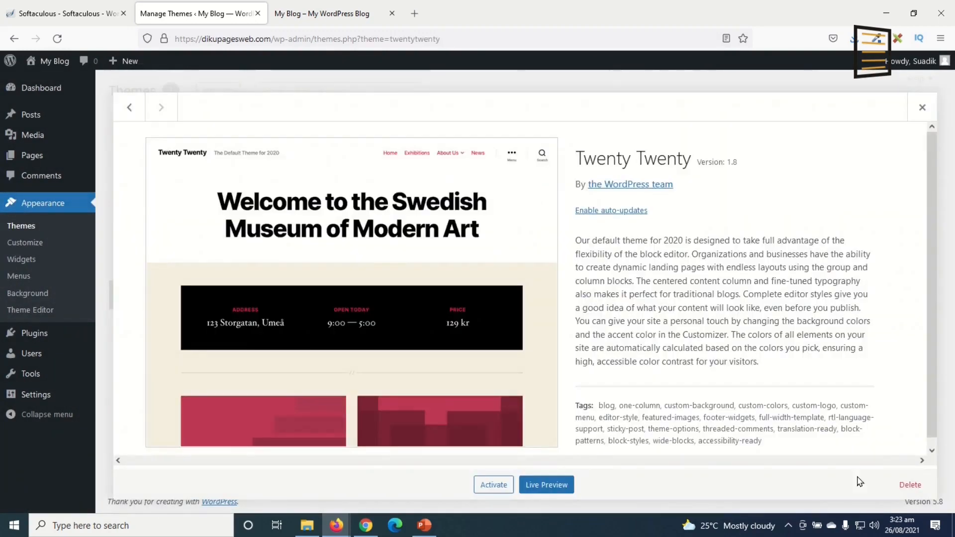
pyautogui.click(911, 485)
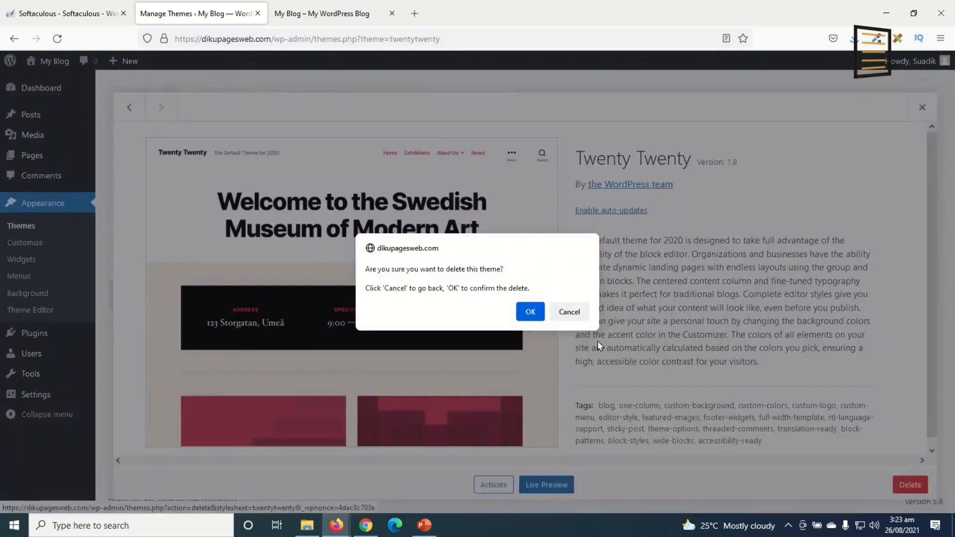
pyautogui.click(533, 315)
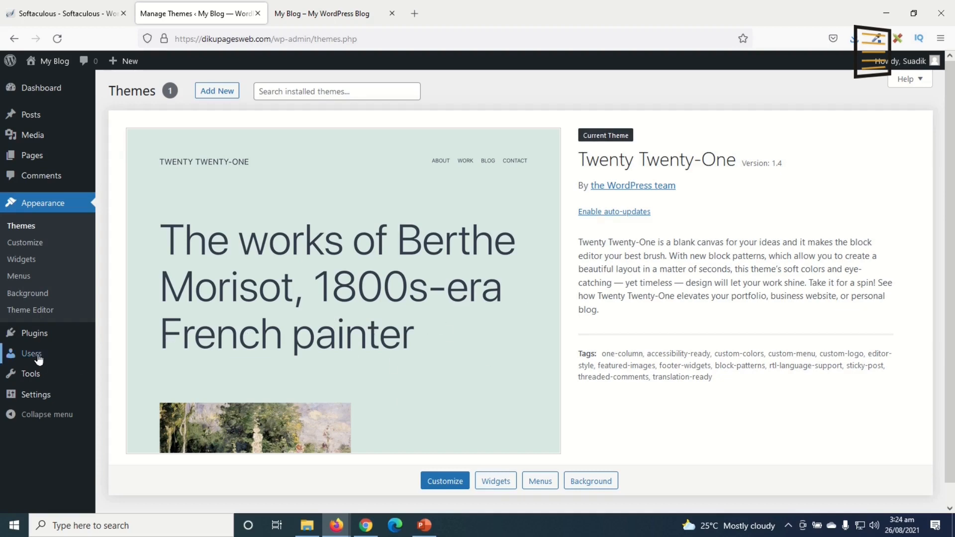
# Delete the Akismet Anti-Spam and Hello Dolly plugins together with a bulk action
pyautogui.click(39, 337)
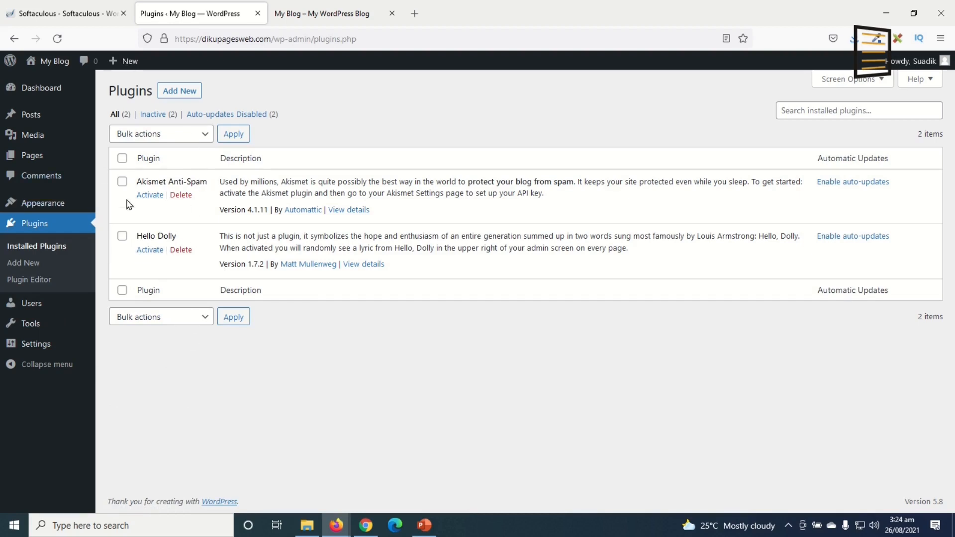
pyautogui.click(123, 159)
pyautogui.click(165, 133)
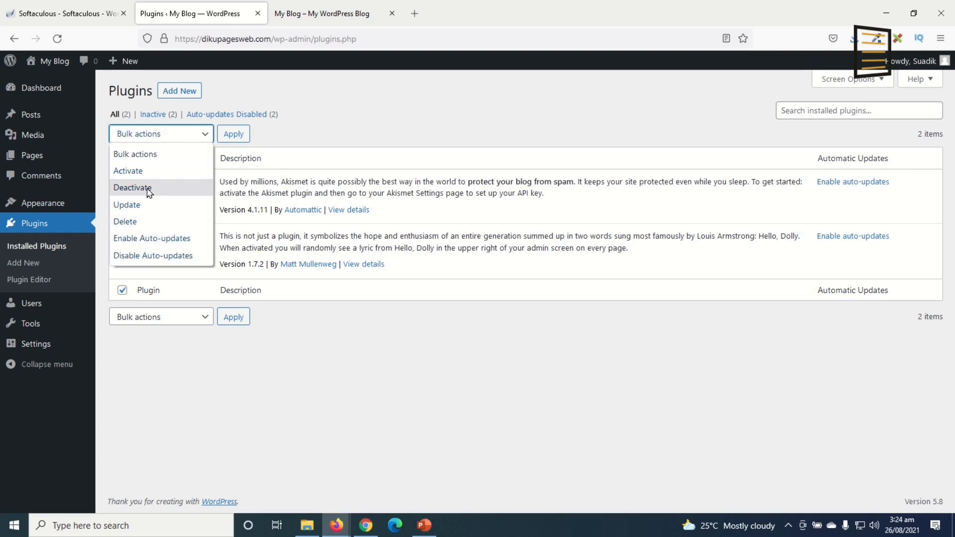
pyautogui.click(143, 224)
pyautogui.click(235, 135)
pyautogui.click(536, 304)
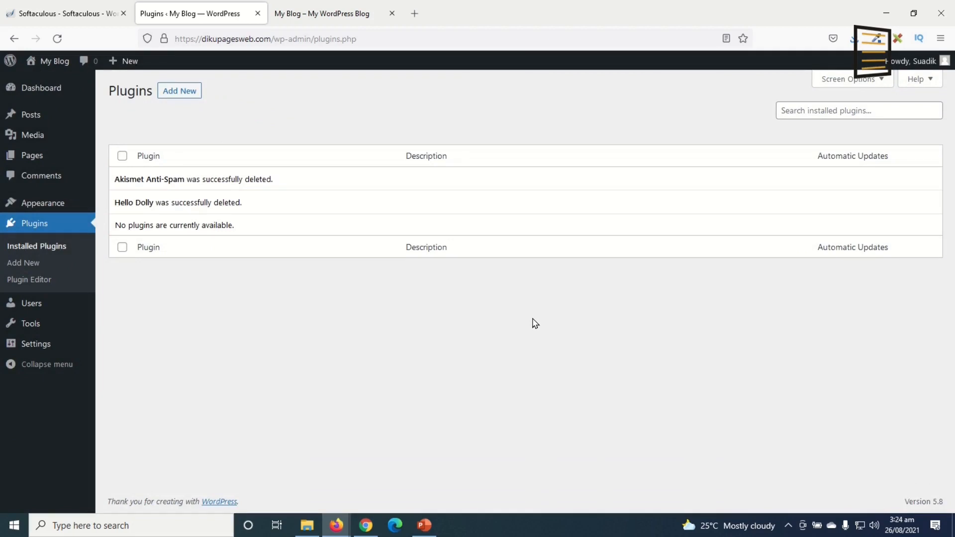
# Dismiss the dashboard's welcome panel and hide Site Health Status, At a Glance, Activity, Quick Draft, and WordPress Events and News
pyautogui.click(46, 93)
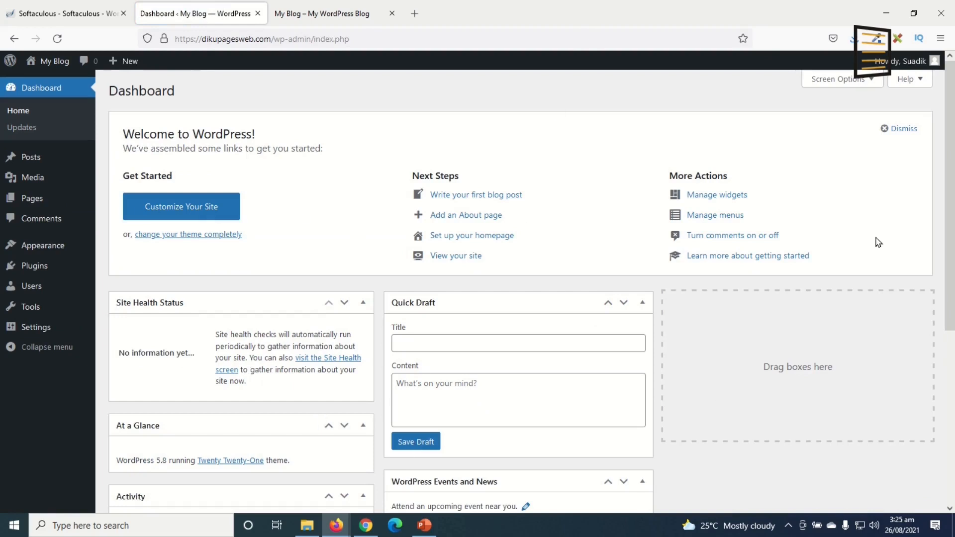
pyautogui.click(905, 130)
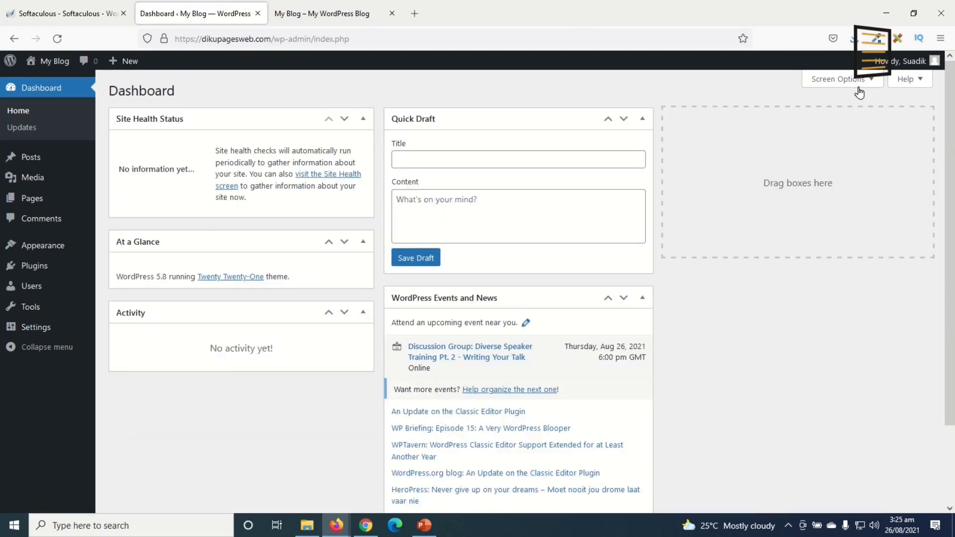
pyautogui.click(847, 86)
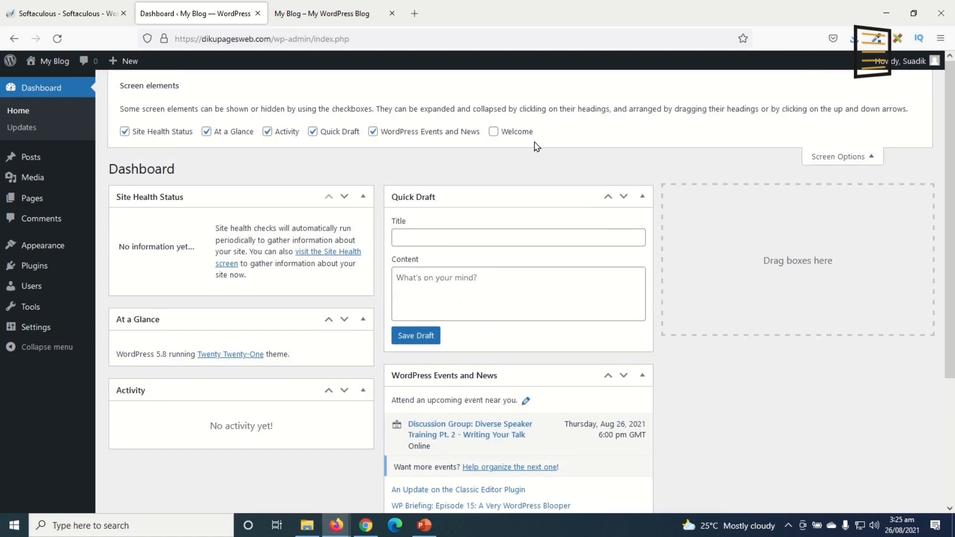
pyautogui.click(392, 133)
pyautogui.click(313, 132)
pyautogui.click(268, 132)
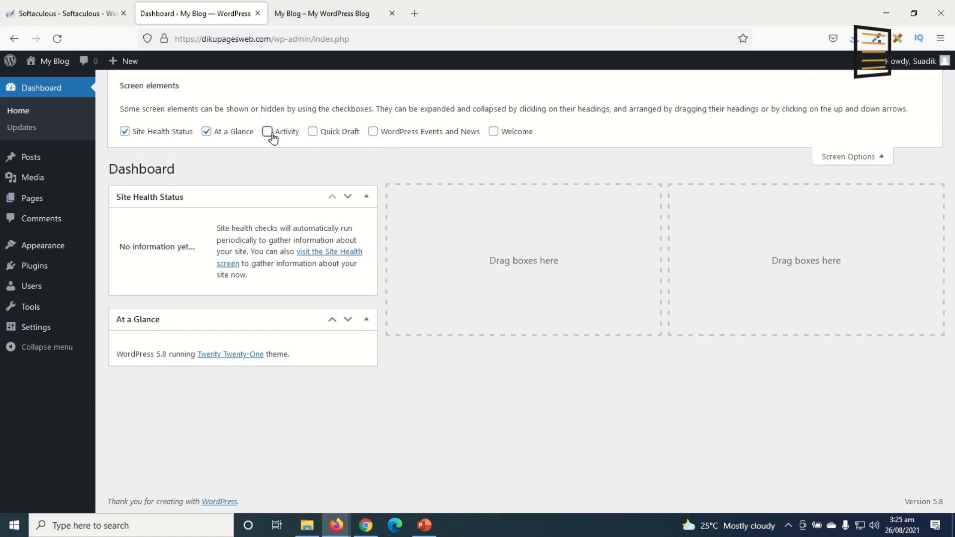
pyautogui.click(207, 132)
pyautogui.click(166, 132)
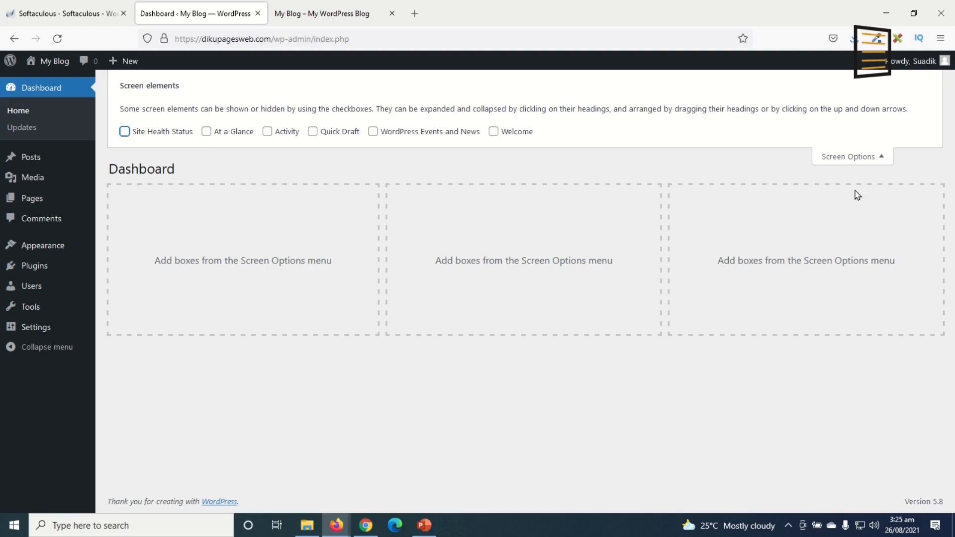
pyautogui.click(854, 159)
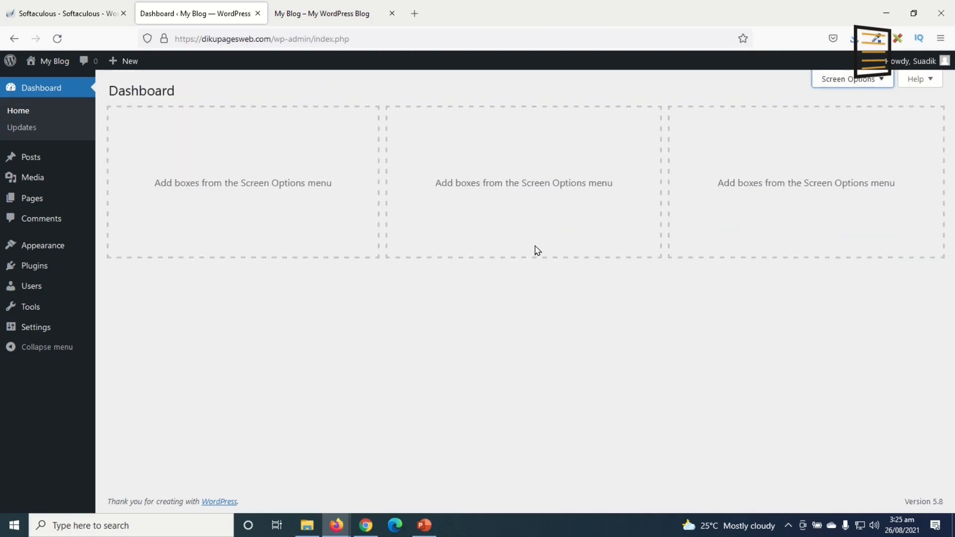
# In the general settings, set the site title to "Air Purifier" and the tagline to "Purify your room with this cool air purifier"
pyautogui.moveTo(33, 330)
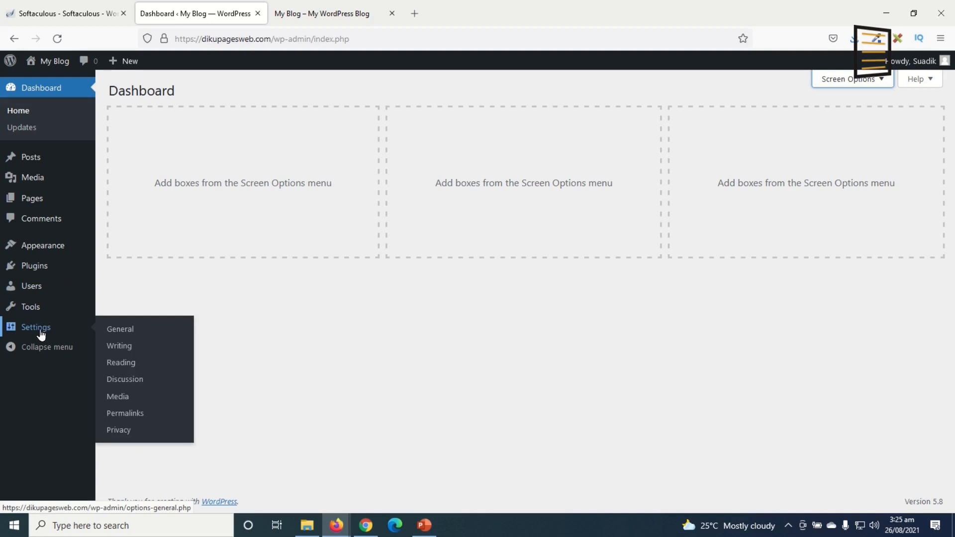
pyautogui.click(131, 332)
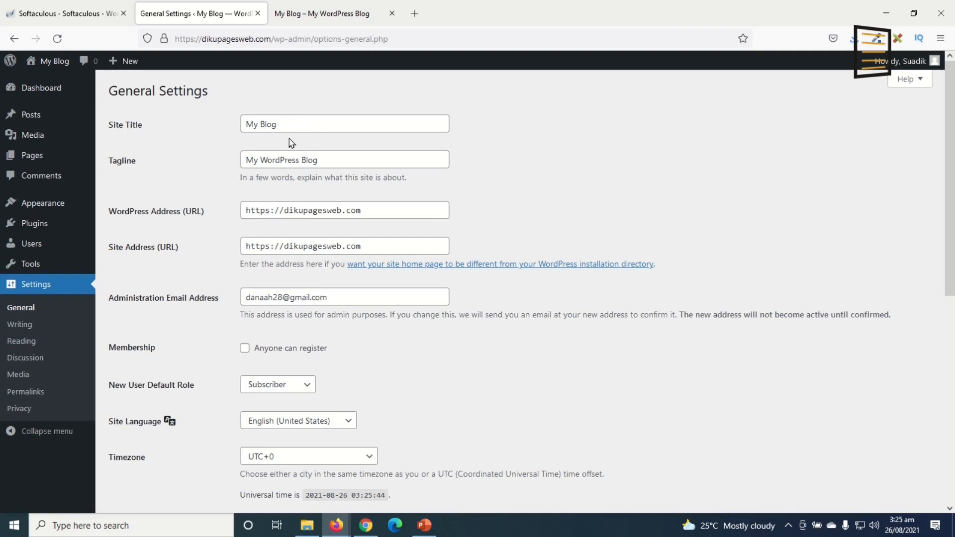
pyautogui.moveTo(303, 128); pyautogui.dragTo(167, 126)
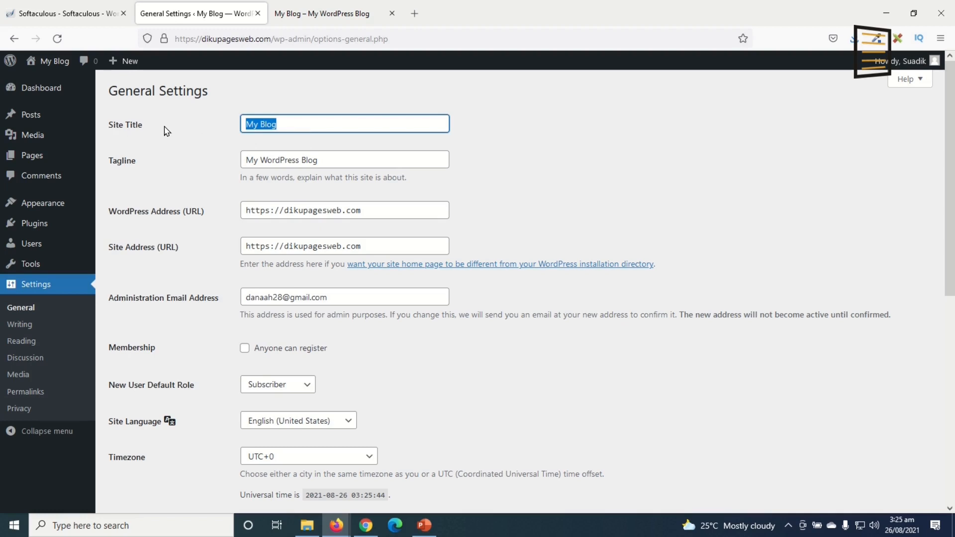
pyautogui.write('A')
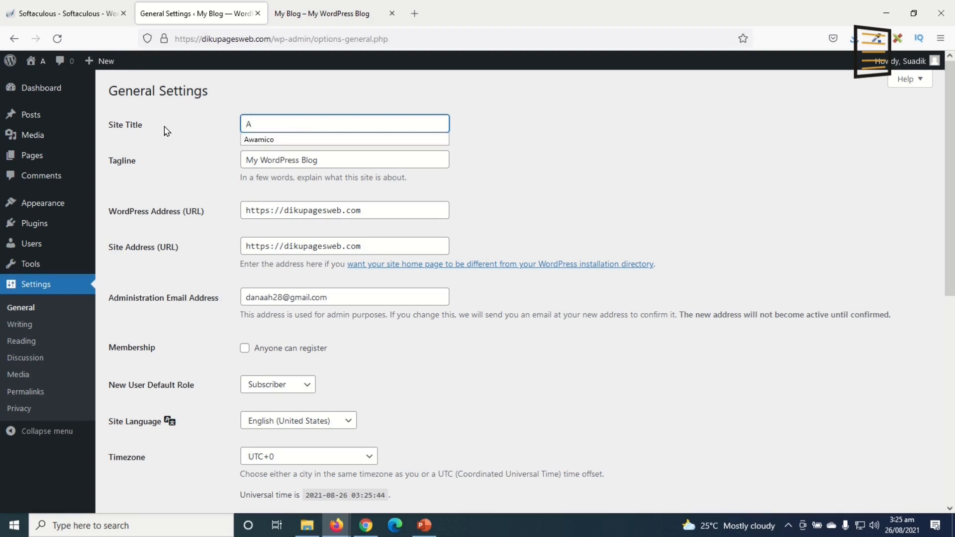
pyautogui.write('ir Purifier')
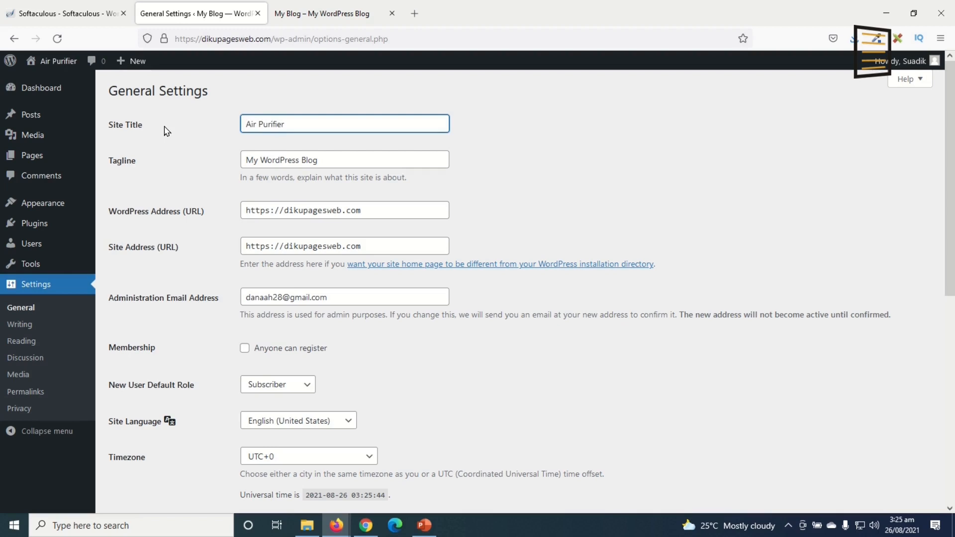
pyautogui.moveTo(329, 159); pyautogui.dragTo(199, 162)
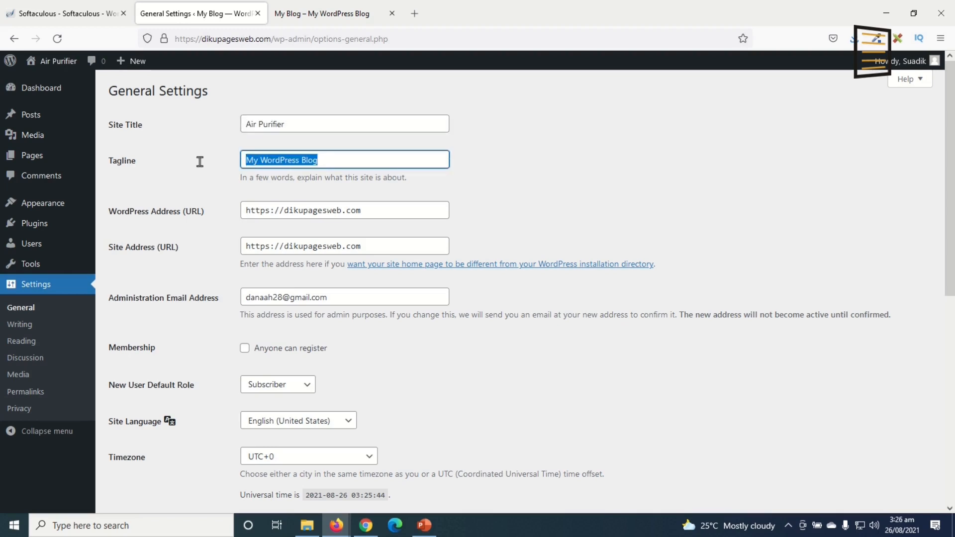
pyautogui.write('Purify your room with this cool air purifier')
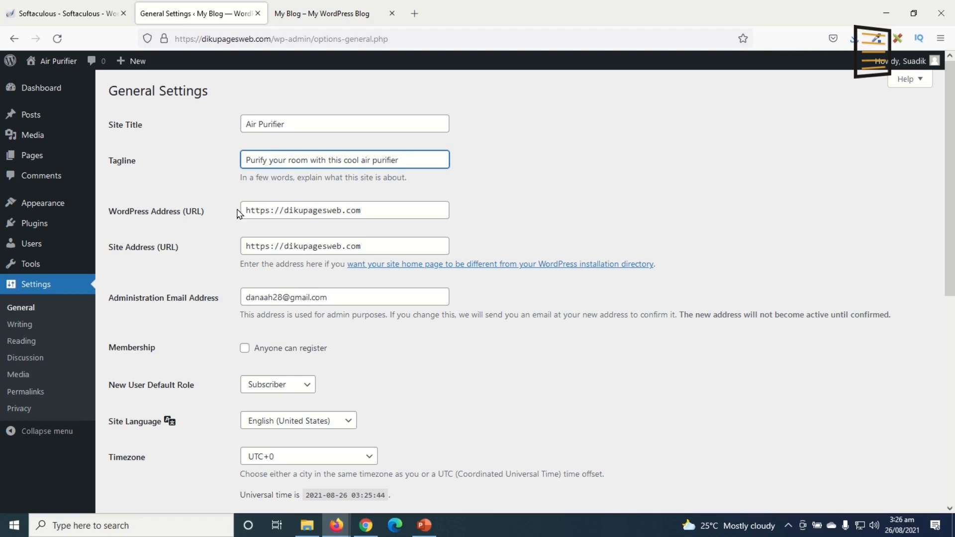
# Review the WordPress address, the administration email address, and the remaining options in the general settings
pyautogui.click(390, 209)
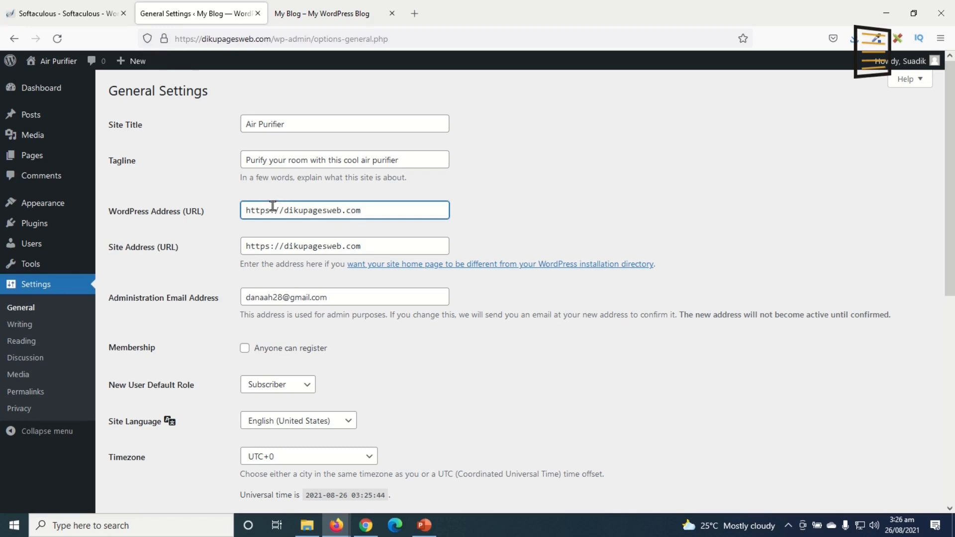
pyautogui.moveTo(271, 211); pyautogui.dragTo(265, 212)
pyautogui.click(267, 212)
pyautogui.scroll(-8, 375, 337)
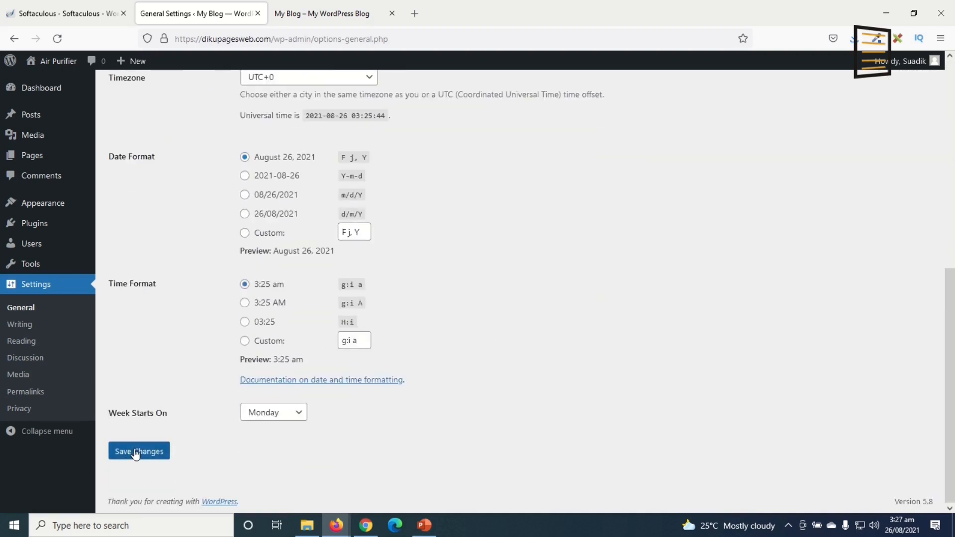
pyautogui.scroll(7, 431, 413)
pyautogui.scroll(-7, 431, 413)
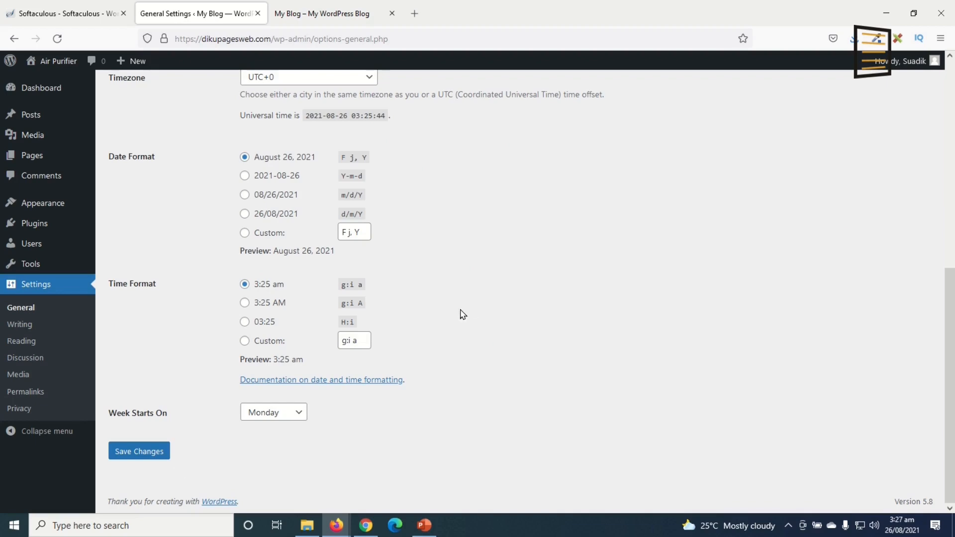
pyautogui.scroll(6, 461, 313)
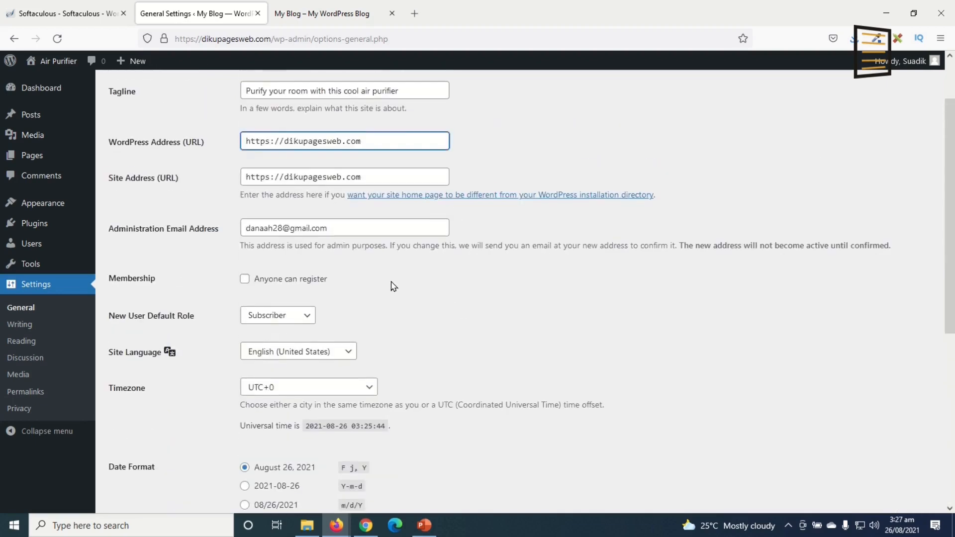
pyautogui.scroll(2, 394, 286)
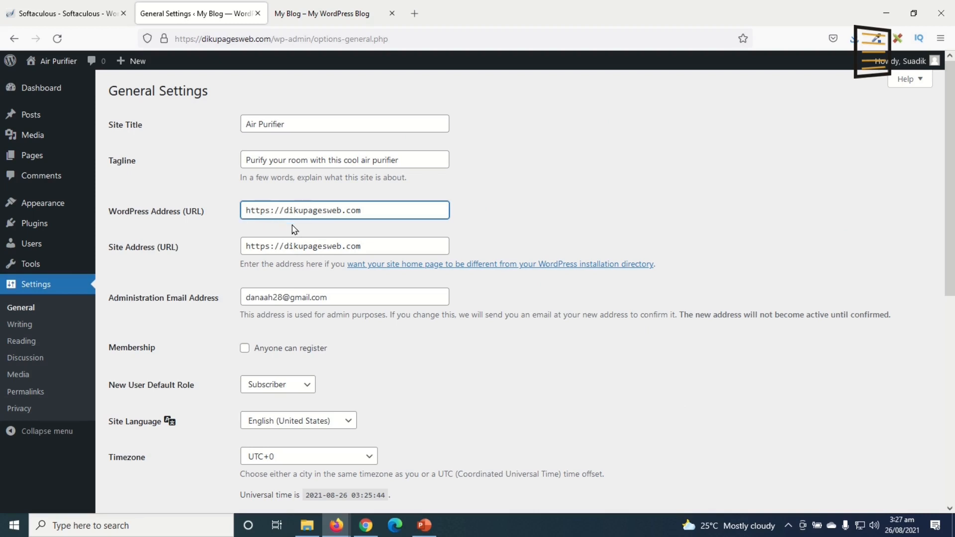
pyautogui.click(347, 296)
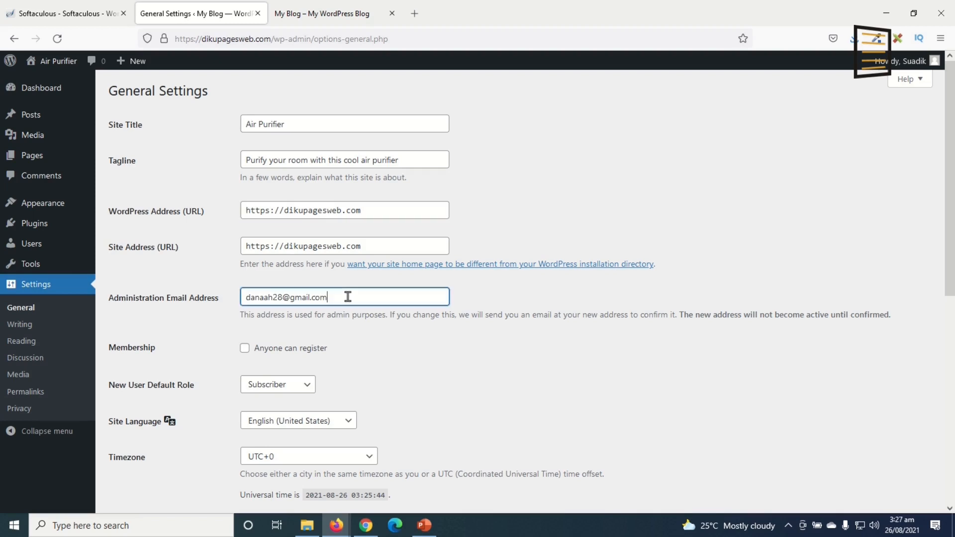
pyautogui.moveTo(347, 296); pyautogui.dragTo(197, 297)
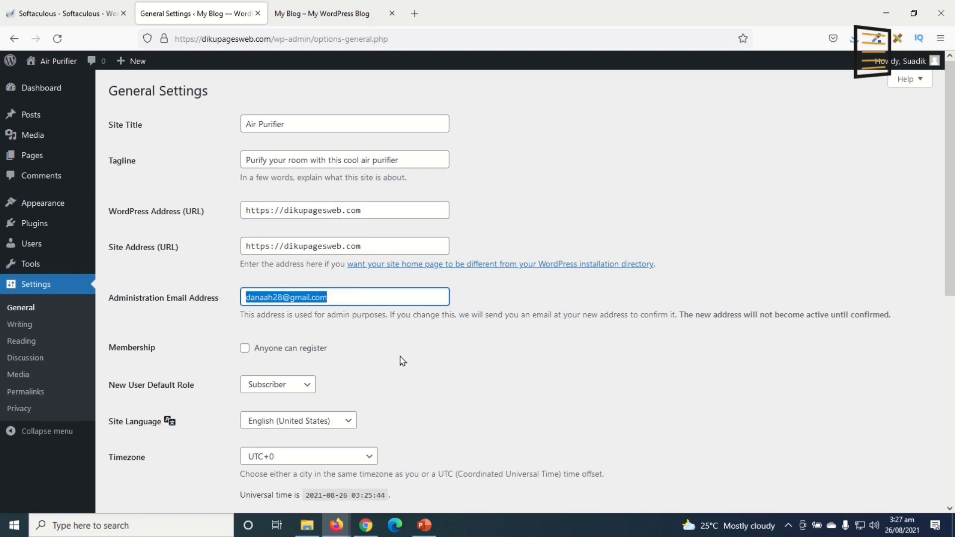
pyautogui.scroll(-2, 403, 361)
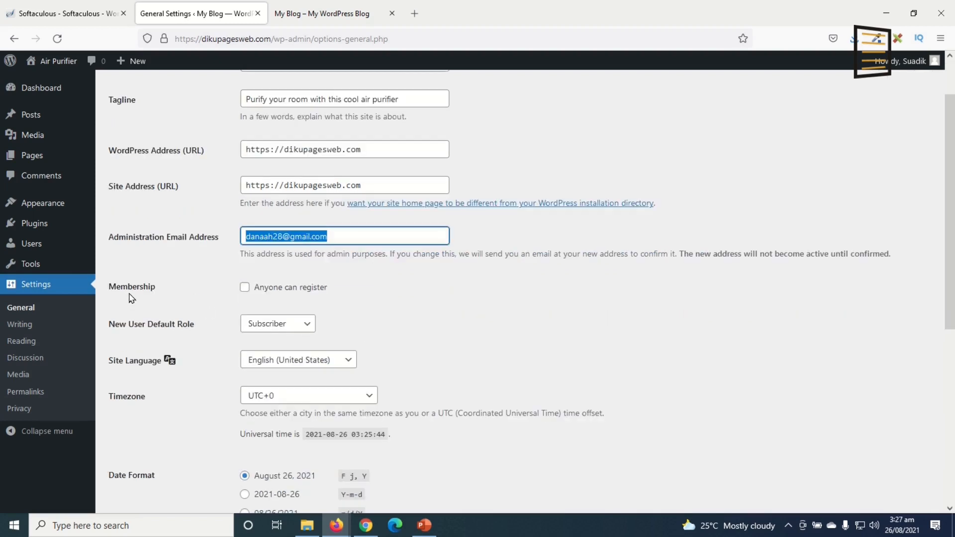
# Enable the "Anyone can register" membership option and save the general settings
pyautogui.click(245, 287)
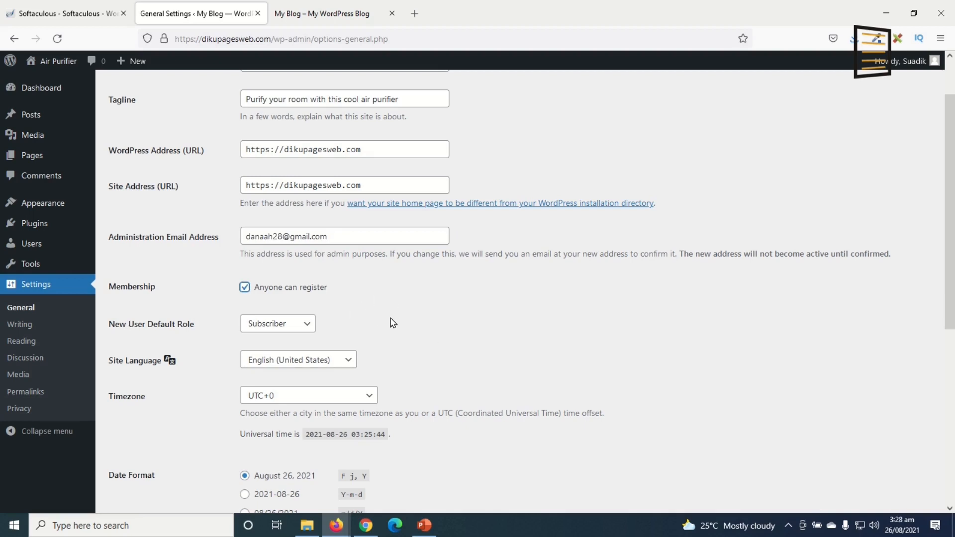
pyautogui.scroll(-6, 397, 322)
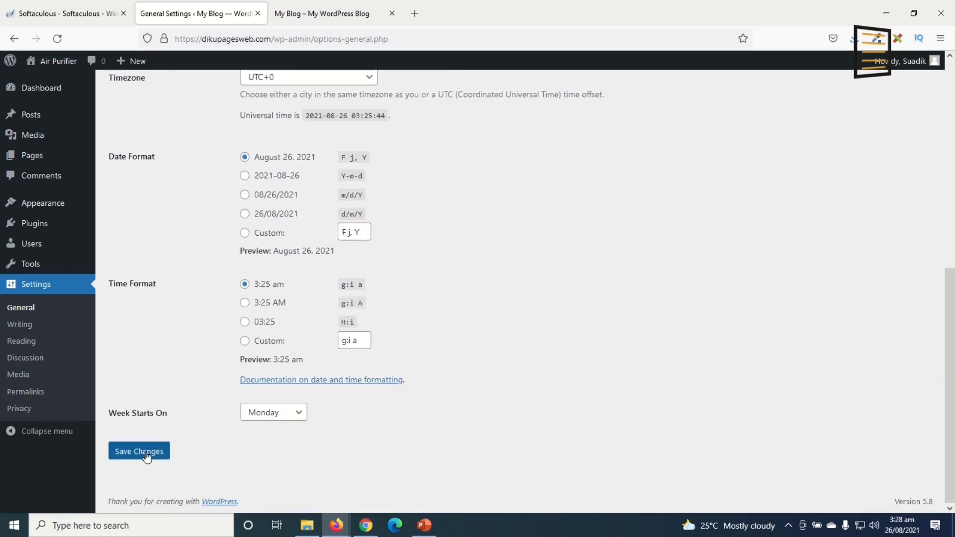
pyautogui.click(149, 461)
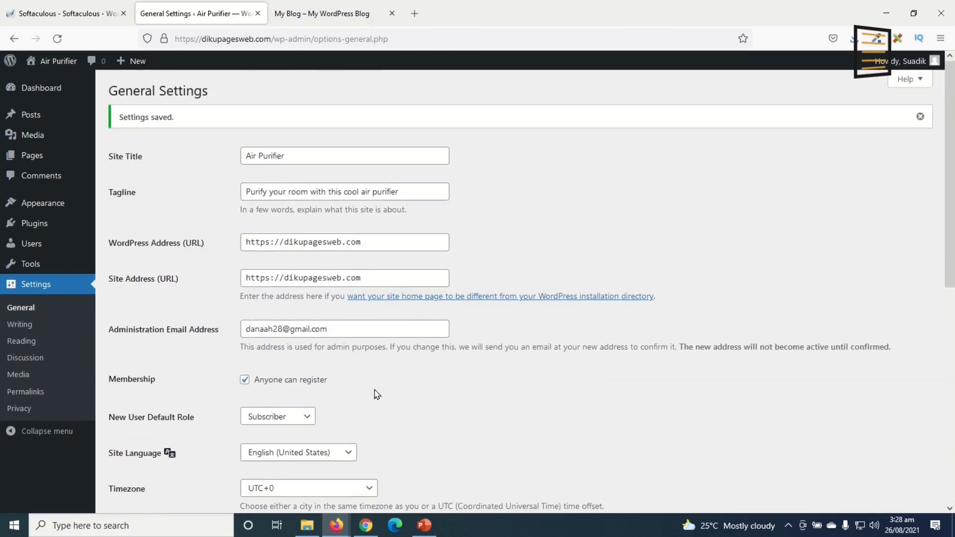
# Set the permalink structure to Post name and save the permalink settings
pyautogui.click(29, 394)
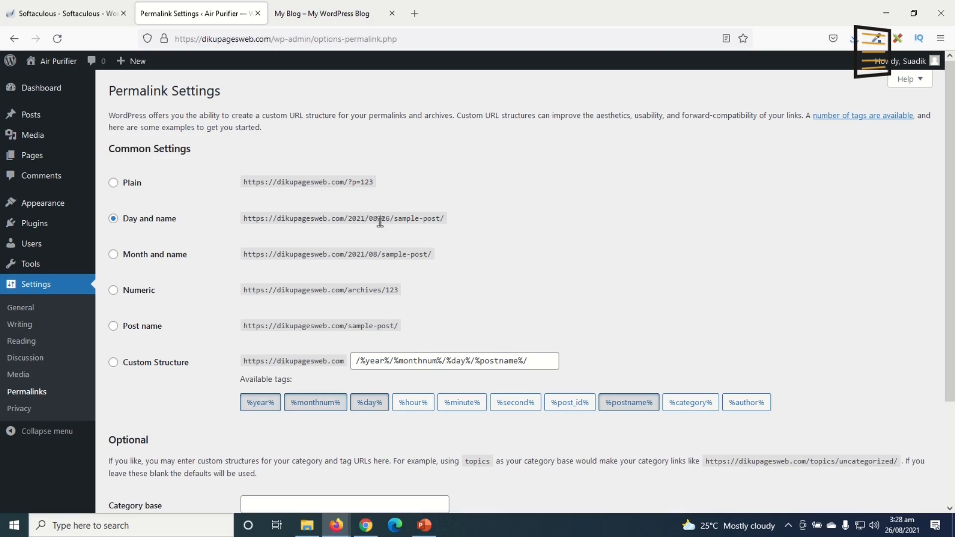
pyautogui.click(143, 326)
pyautogui.scroll(-3, 241, 323)
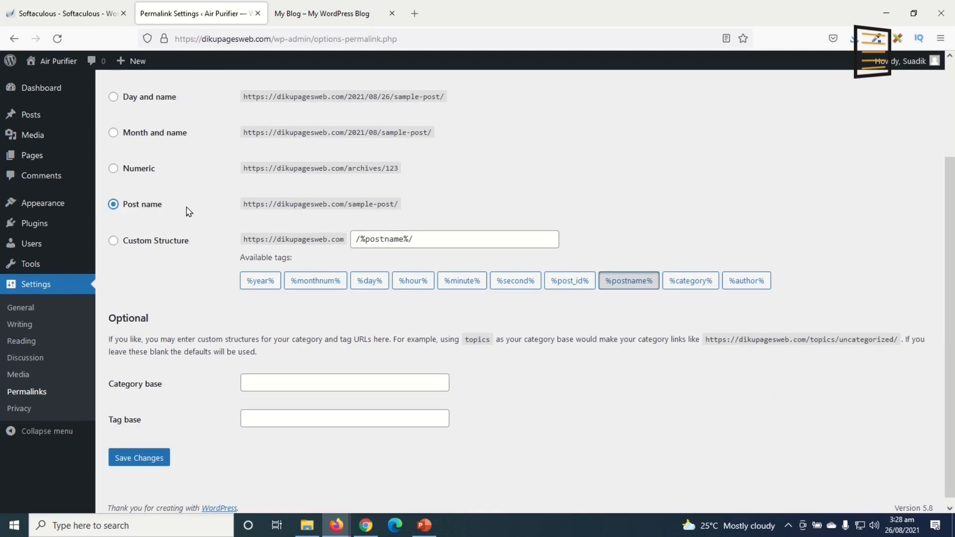
pyautogui.click(133, 460)
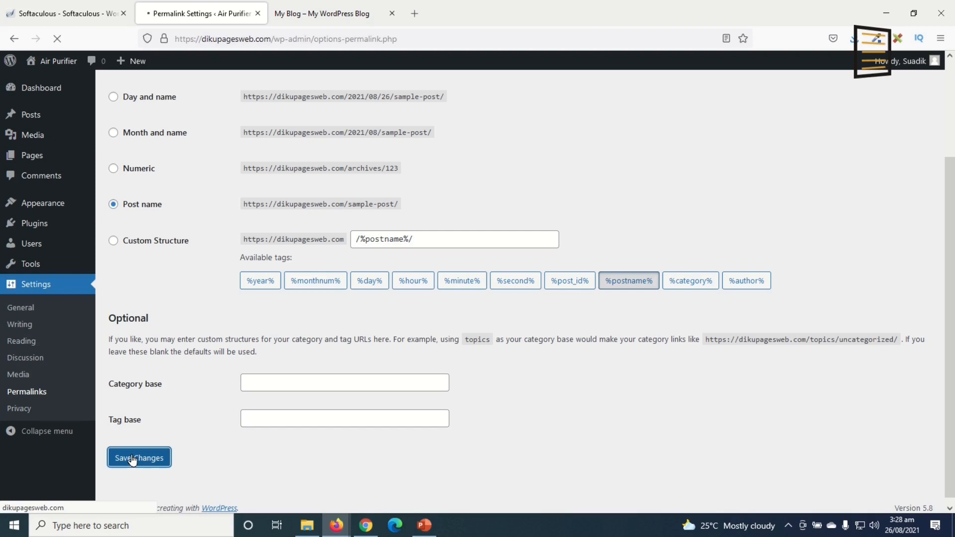
# Open the WordPress dashboard home, look at the site's front page, and return to the dashboard
pyautogui.click(42, 88)
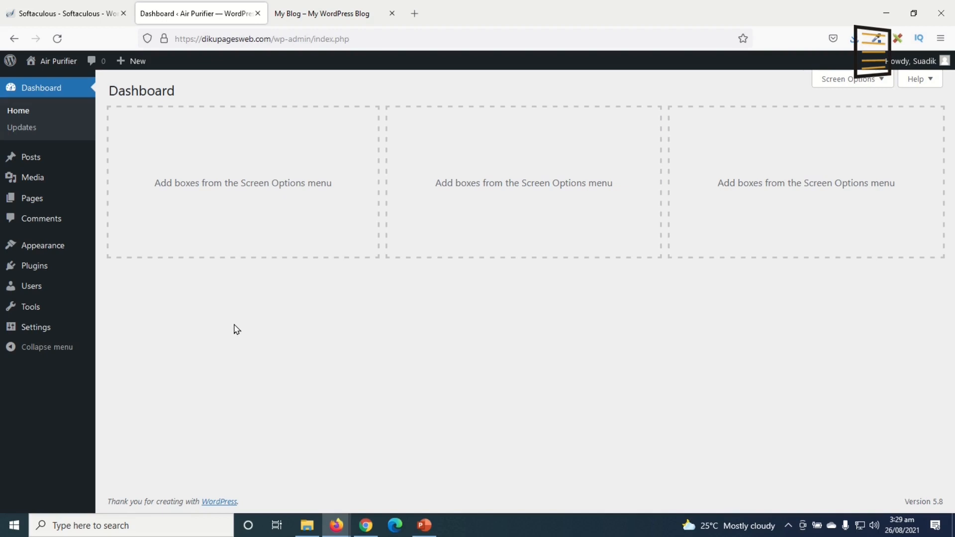
pyautogui.click(349, 23)
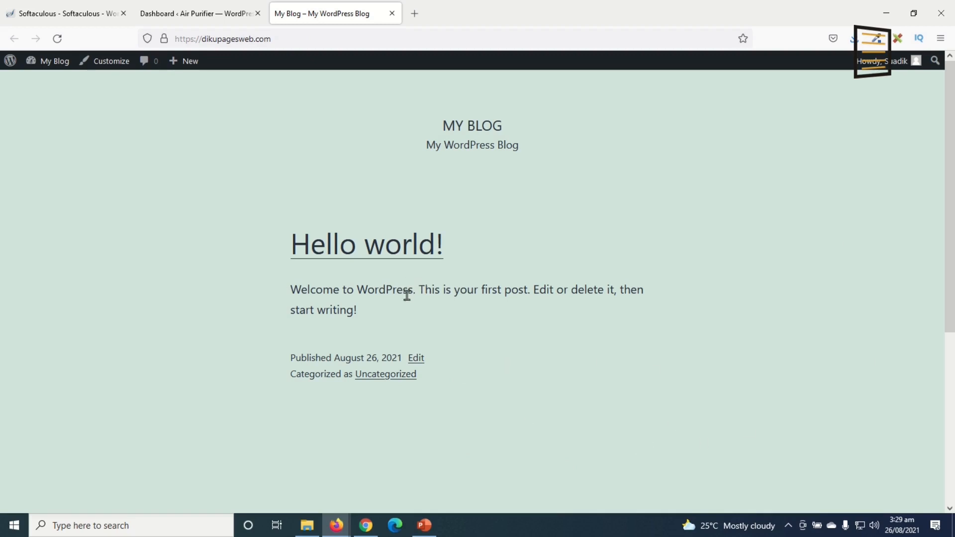
pyautogui.click(207, 20)
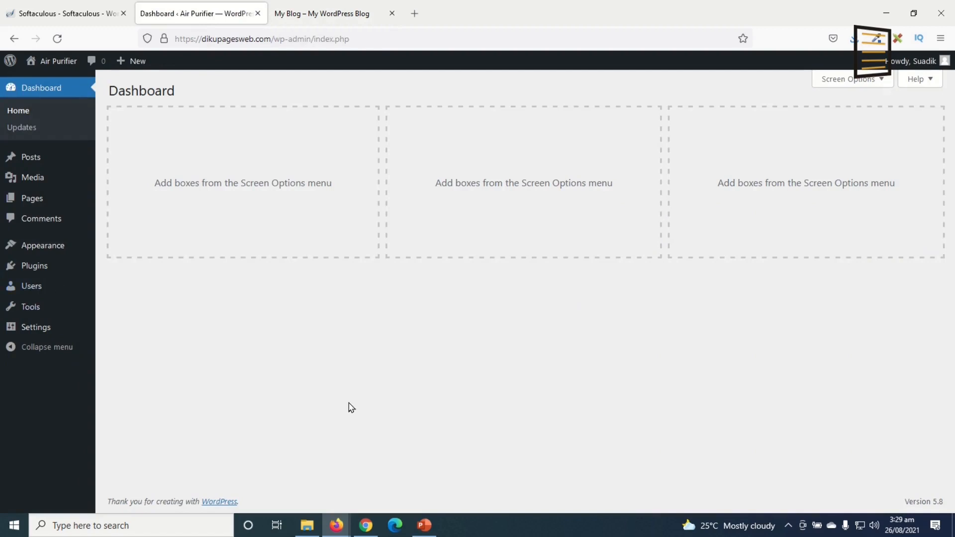
# Find the Astra theme, install and activate it, and check the site's front page with it
pyautogui.moveTo(40, 245)
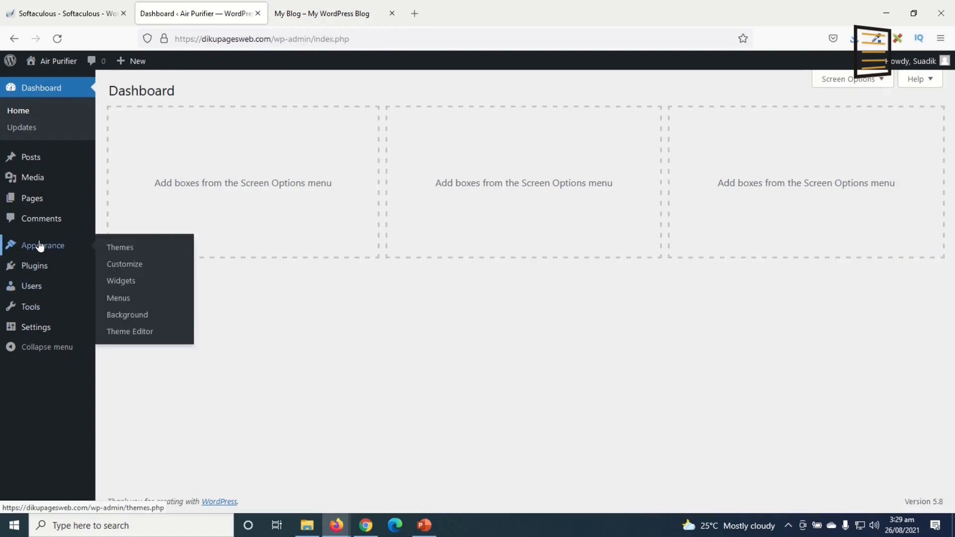
pyautogui.click(135, 252)
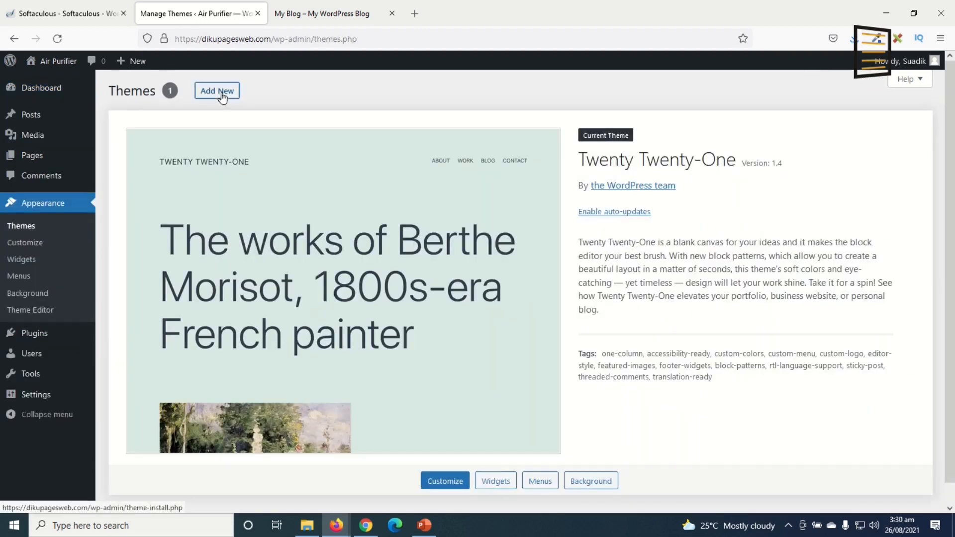
pyautogui.click(220, 93)
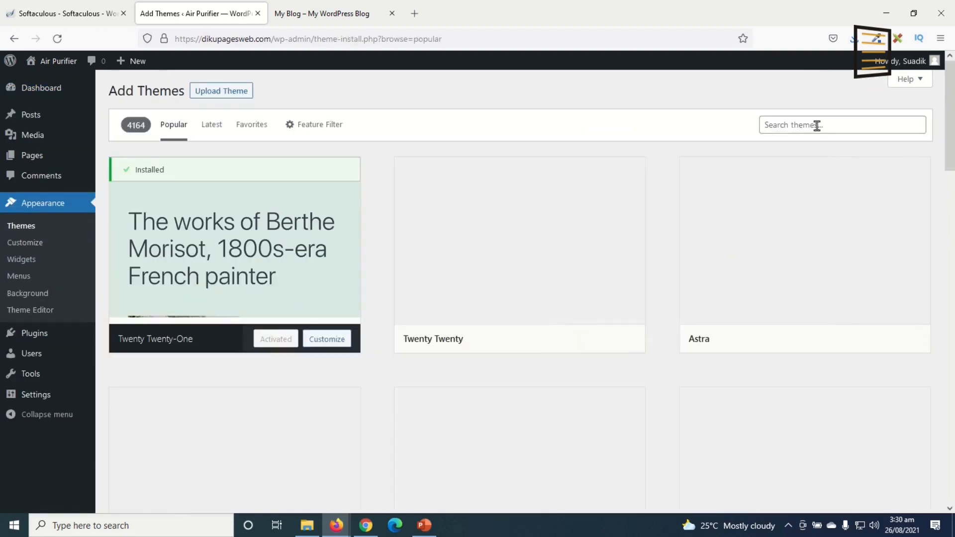
pyautogui.click(817, 125)
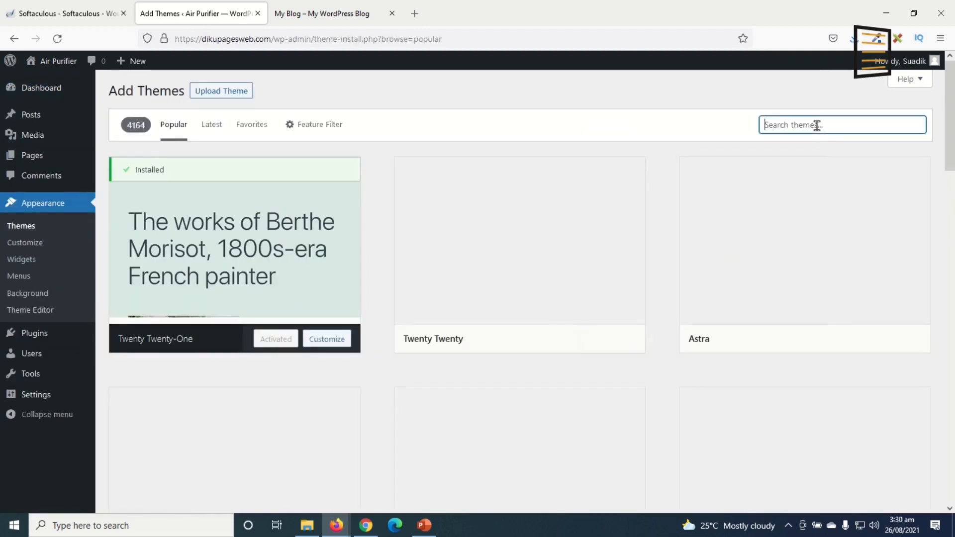
pyautogui.write('astra')
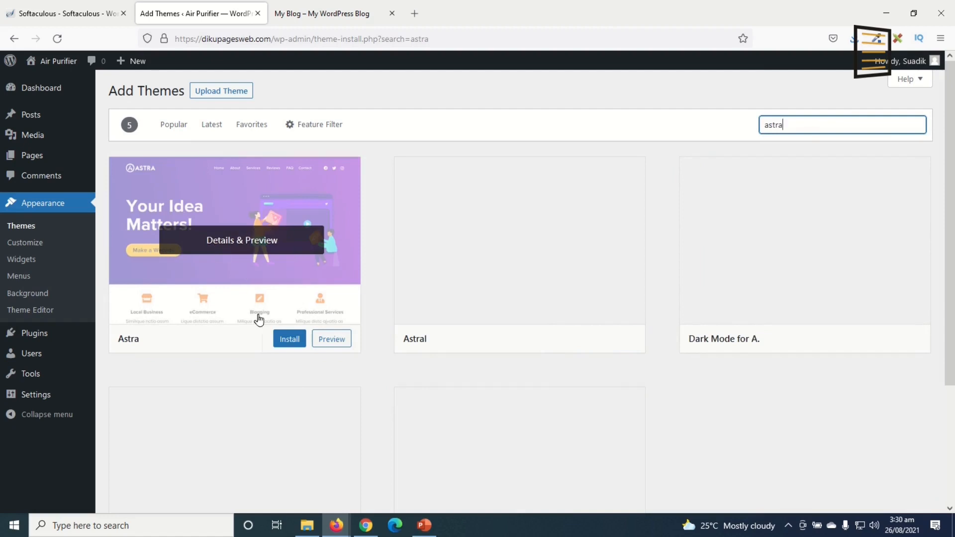
pyautogui.click(291, 340)
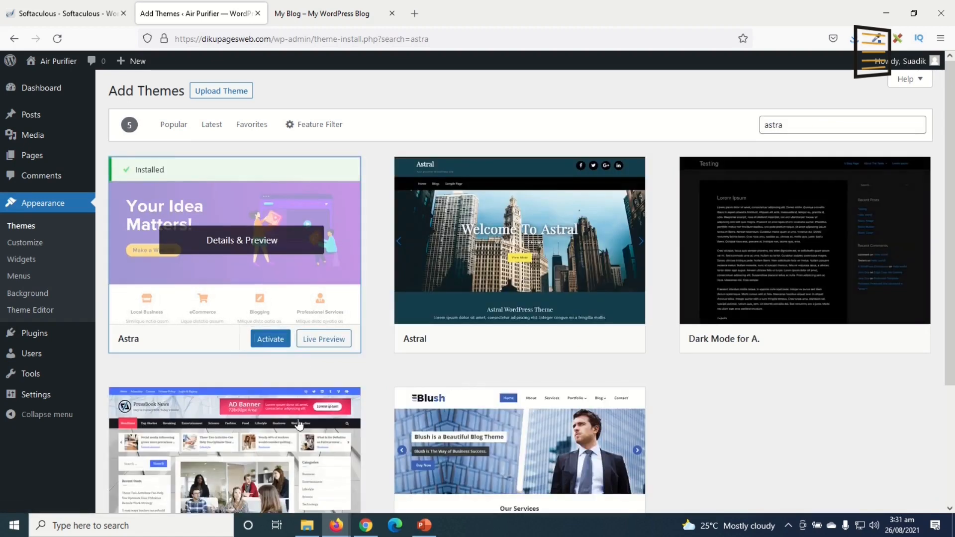
pyautogui.click(271, 340)
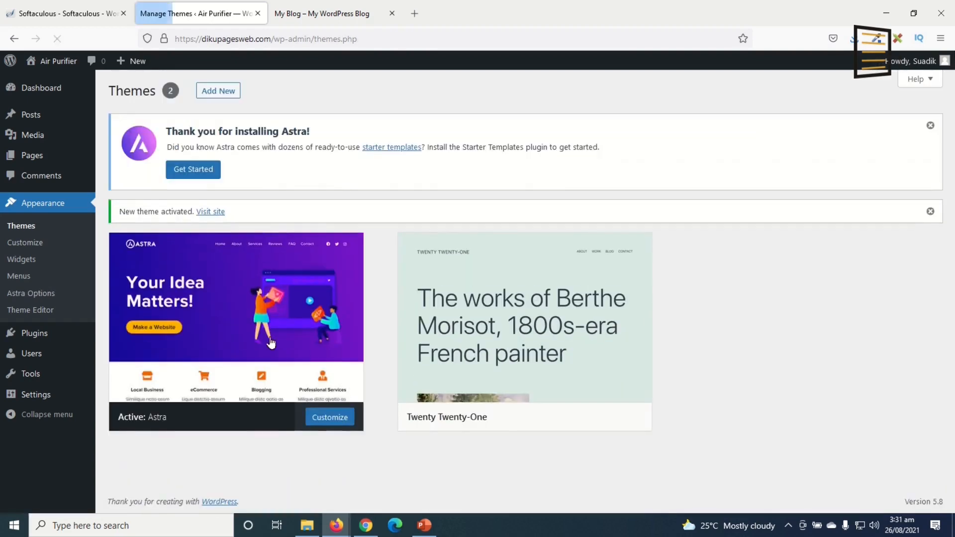
pyautogui.click(340, 20)
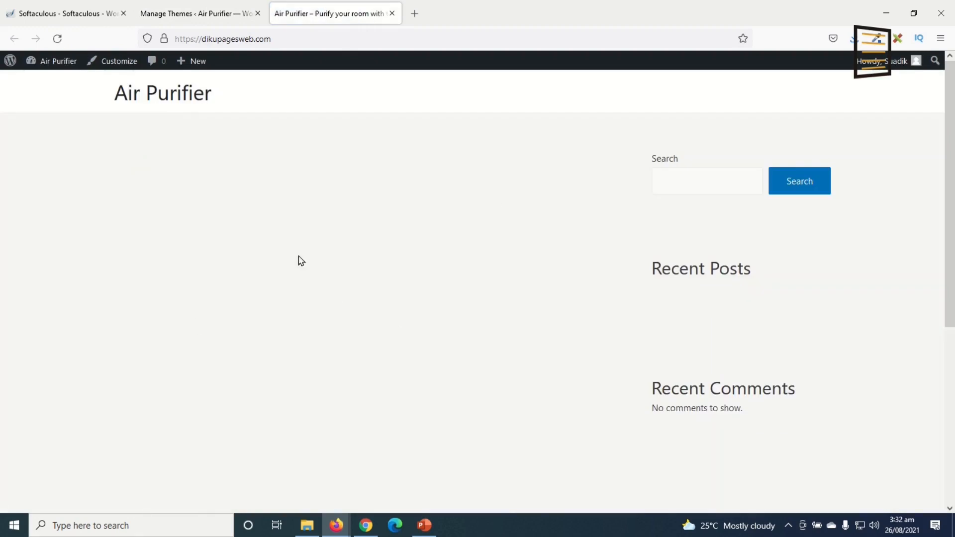
pyautogui.click(179, 18)
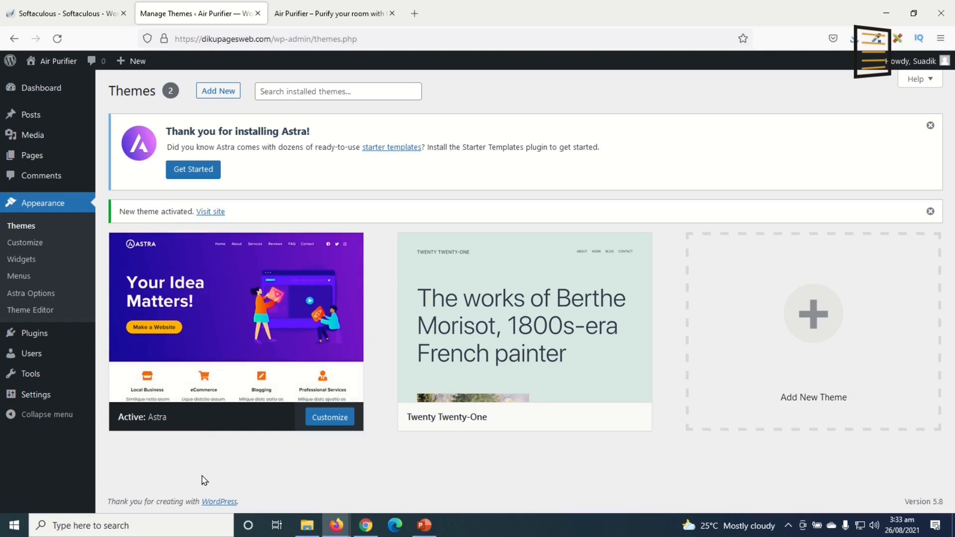
# Search the plugin directory for "elementor", then install and activate the Elementor Website Builder plugin
pyautogui.moveTo(30, 334)
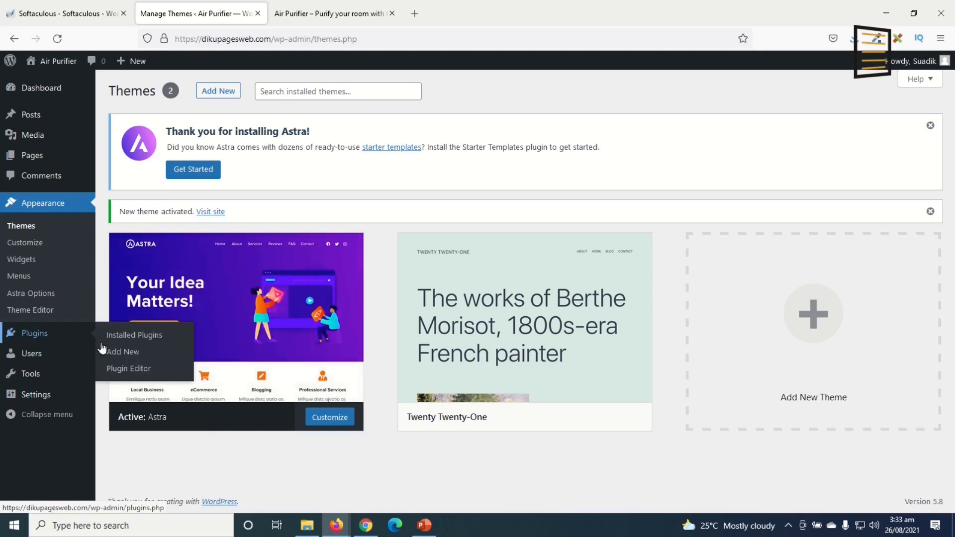
pyautogui.click(127, 355)
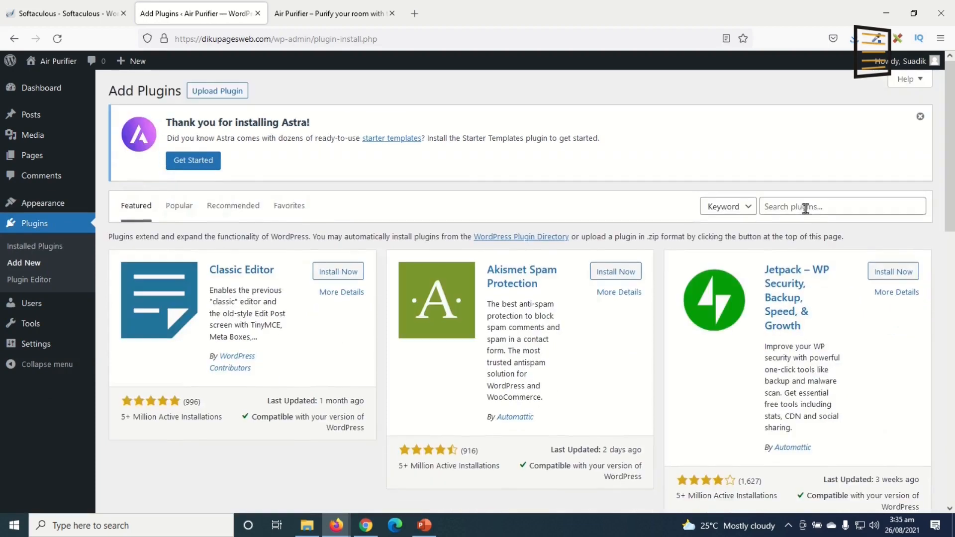
pyautogui.click(806, 208)
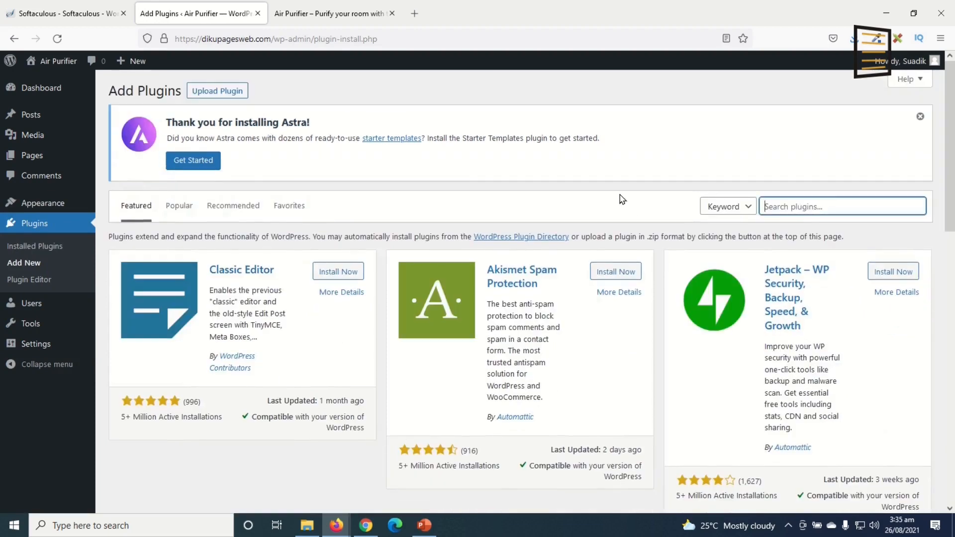
pyautogui.write('elementor')
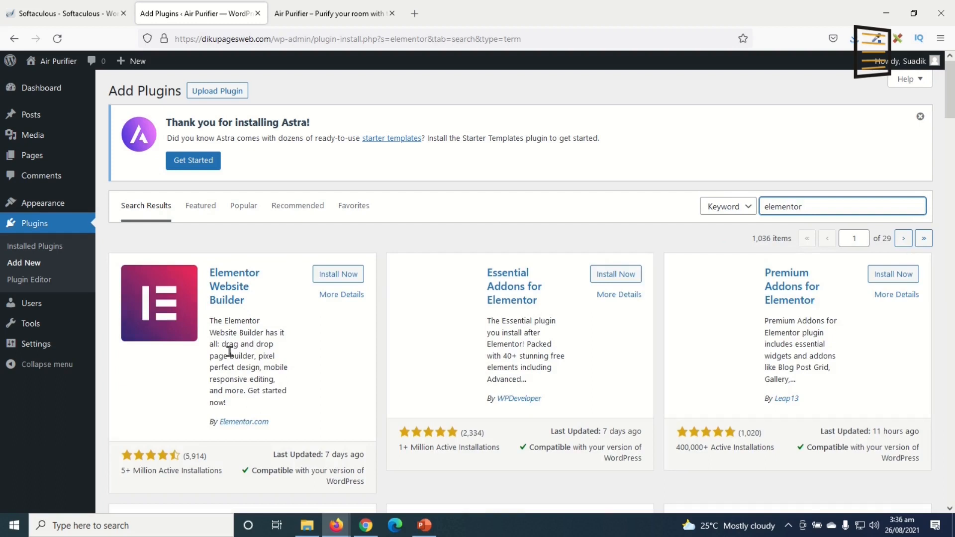
pyautogui.click(338, 275)
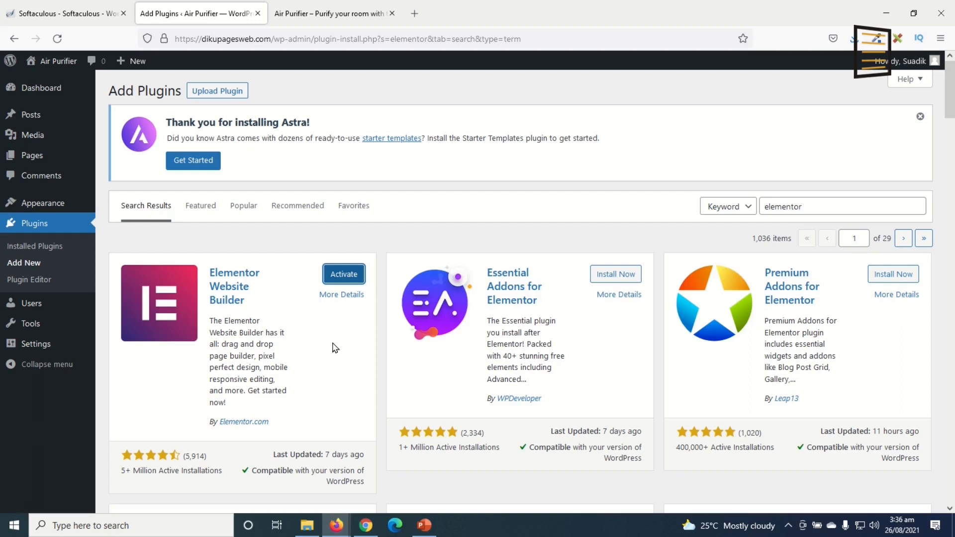
pyautogui.click(341, 274)
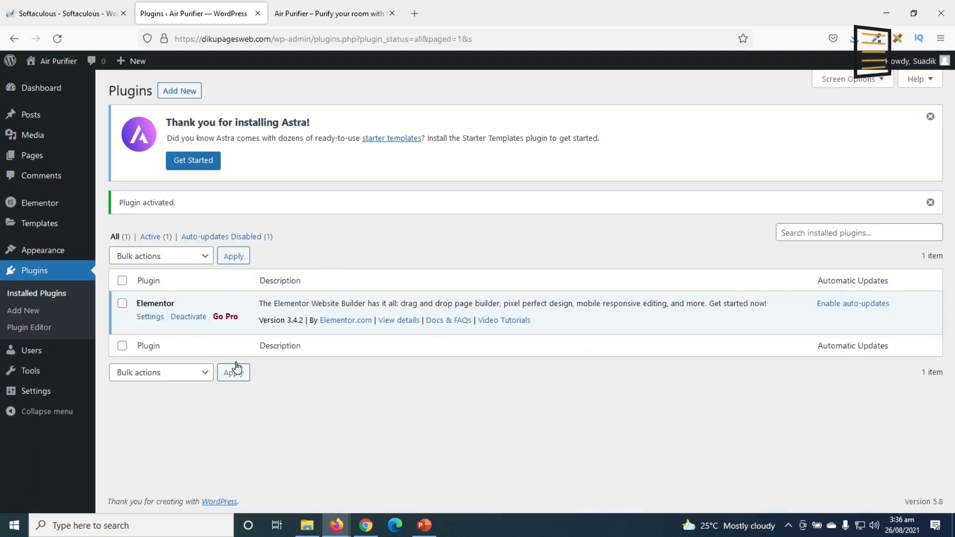
# Search the plugin directory for "wpforms", then install and activate the Contact Form by WPForms plugin
pyautogui.click(20, 314)
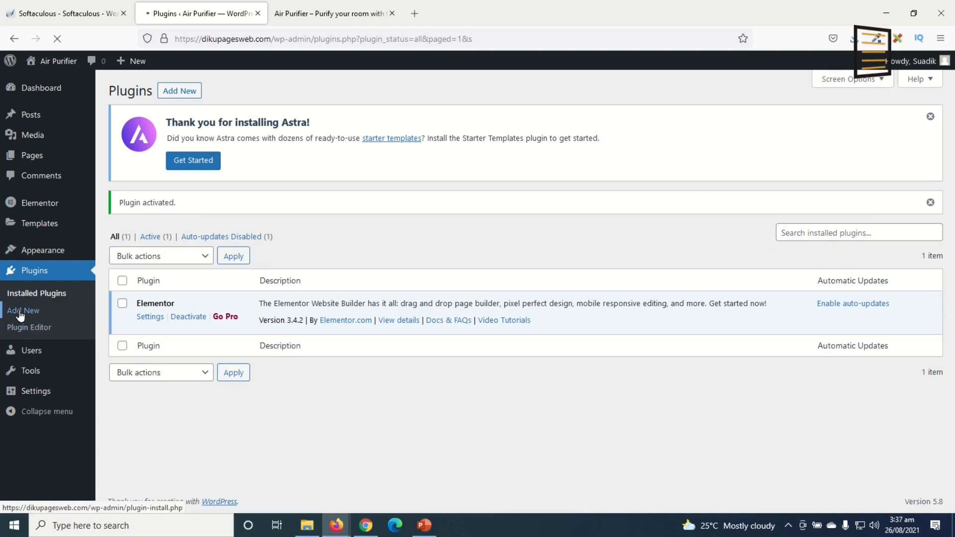
pyautogui.click(798, 205)
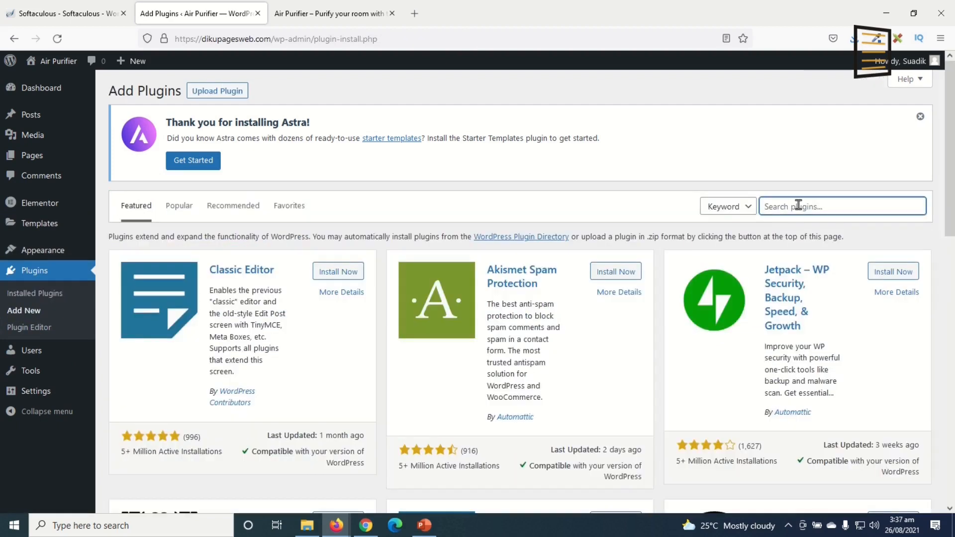
pyautogui.write('wpforms')
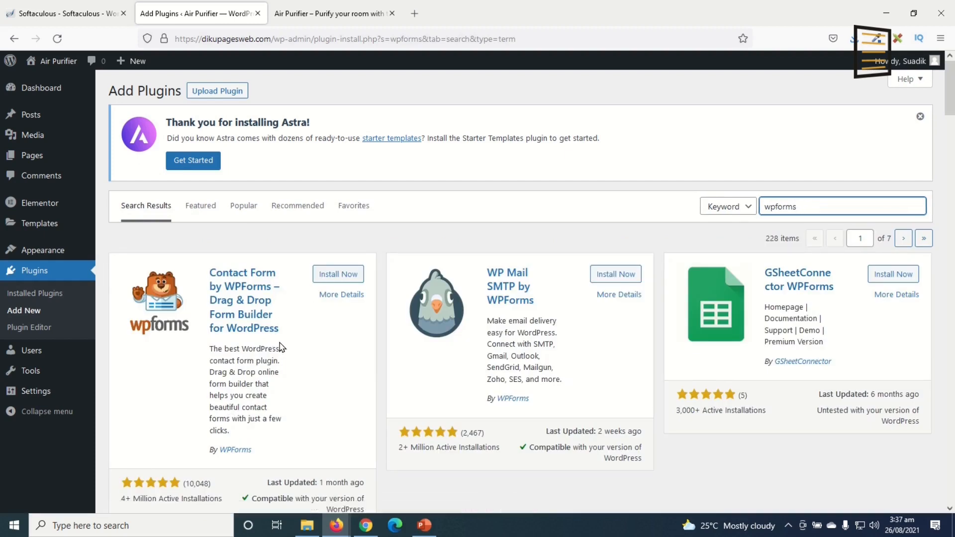
pyautogui.click(347, 276)
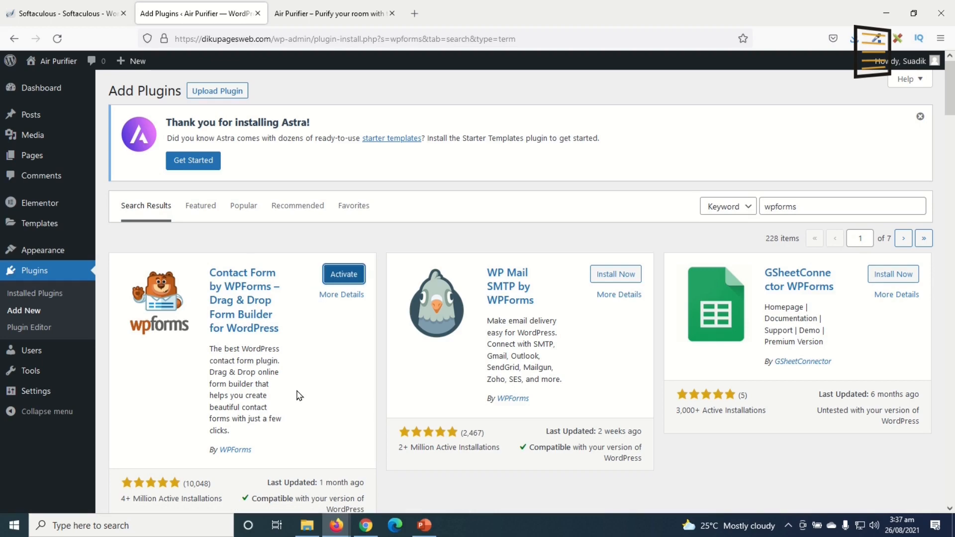
pyautogui.click(340, 278)
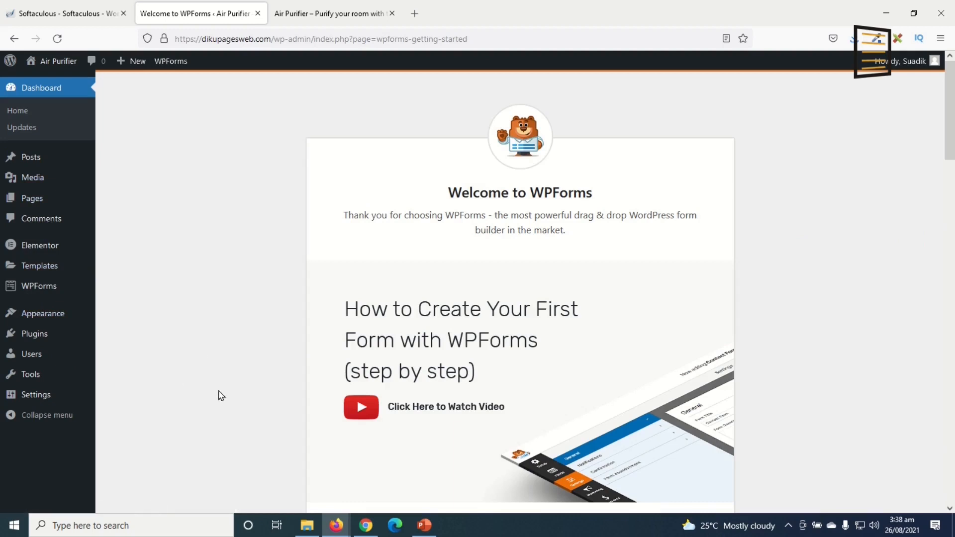
# Search the plugin directory for "woocommerce", then install and activate the WooCommerce plugin by Automattic
pyautogui.moveTo(33, 337)
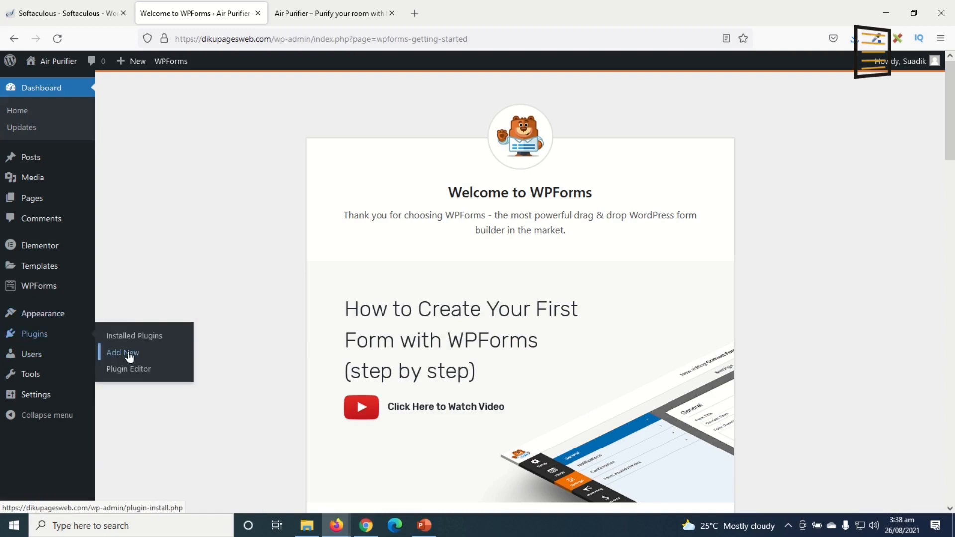
pyautogui.click(129, 356)
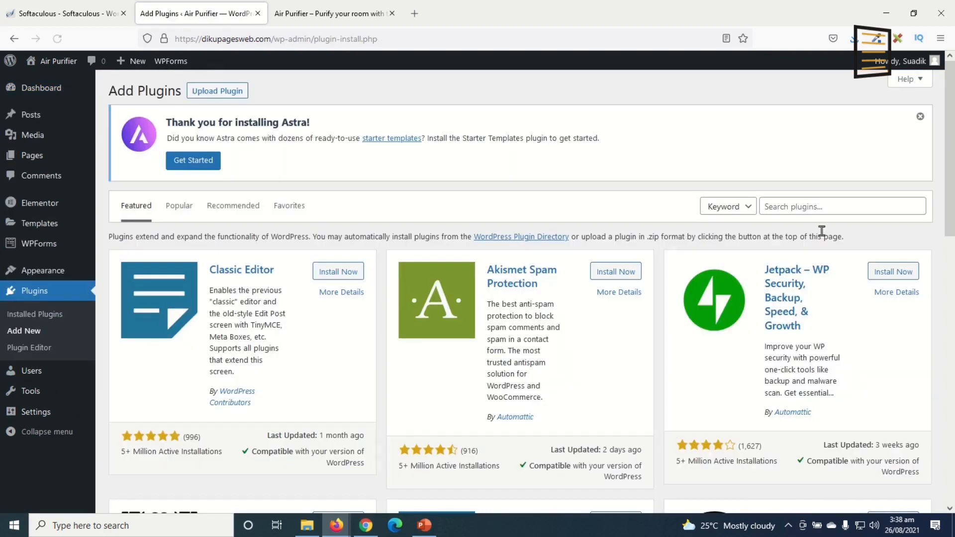
pyautogui.click(822, 204)
pyautogui.write('woocommerce')
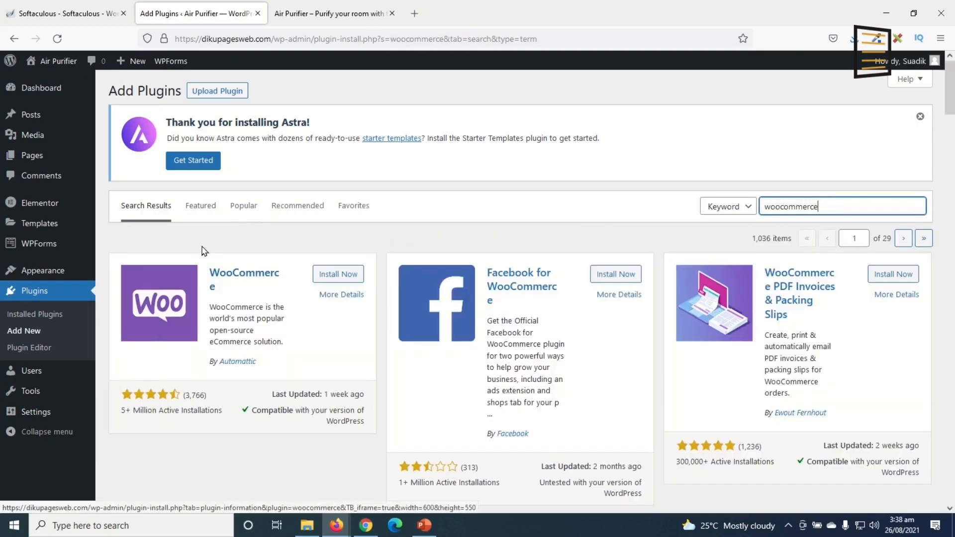
pyautogui.click(336, 272)
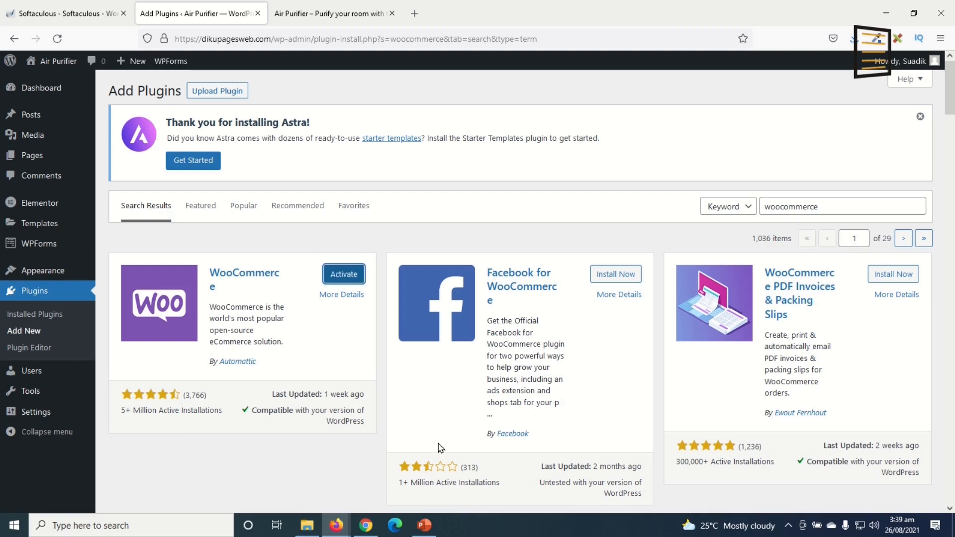
pyautogui.click(341, 282)
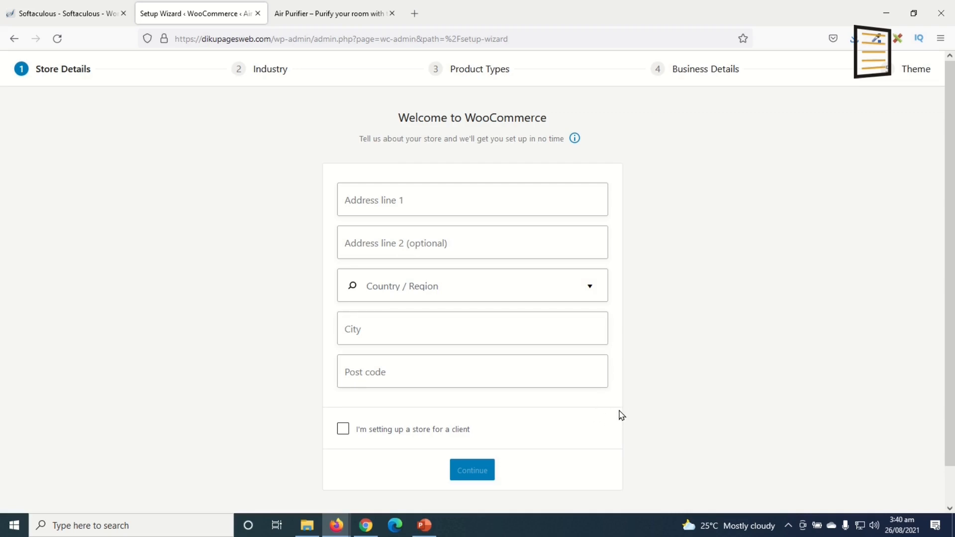
# Skip the store details setup in the WooCommerce wizard and dismiss the welcome dialog
pyautogui.scroll(-1, 620, 411)
pyautogui.click(460, 485)
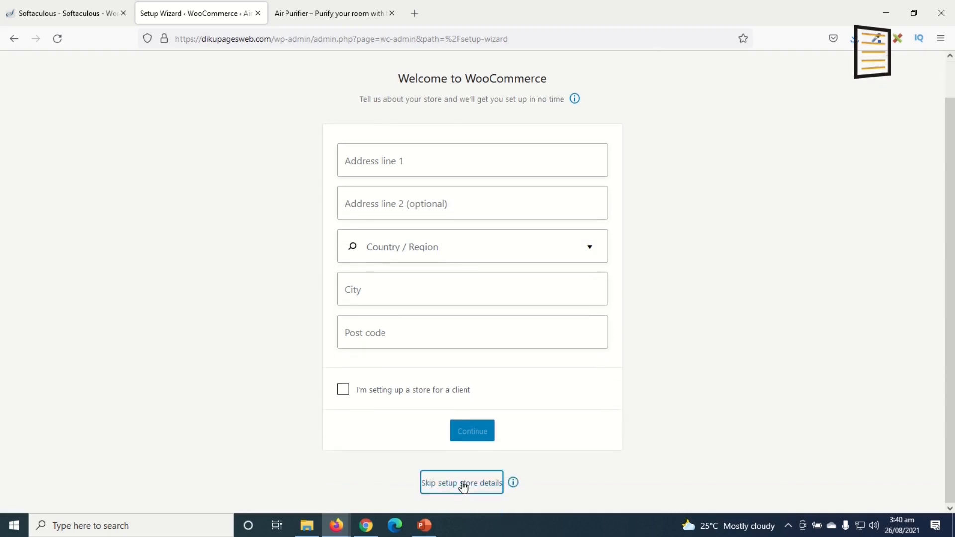
pyautogui.click(612, 309)
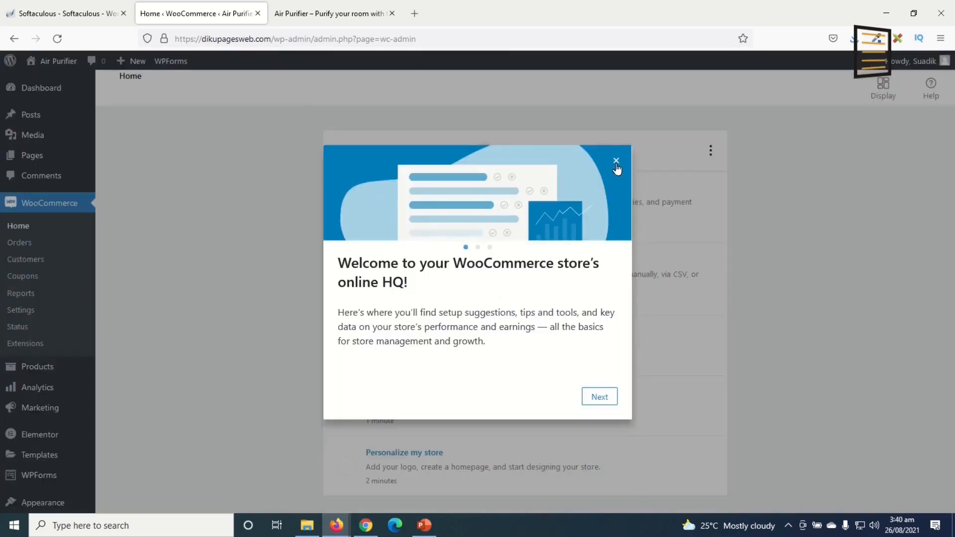
pyautogui.click(615, 162)
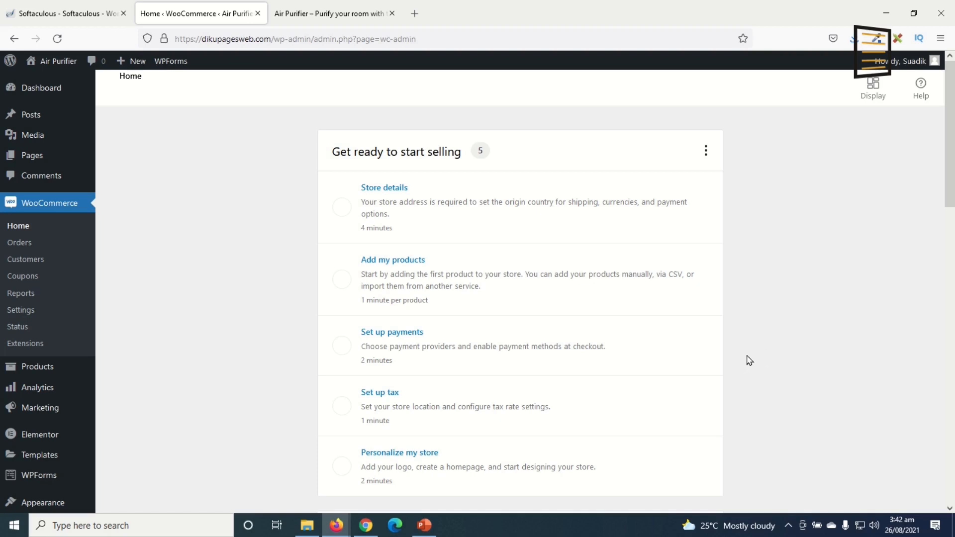
# Close the Softaculous and Air Purifier front page tabs and switch to Chrome with the WooCommerce home open
pyautogui.click(123, 13)
pyautogui.click(258, 14)
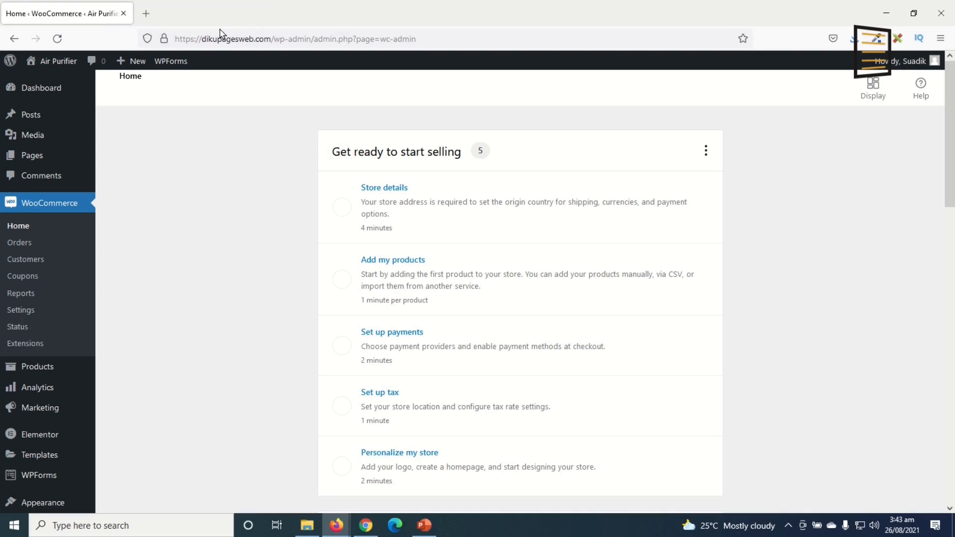
pyautogui.click(366, 525)
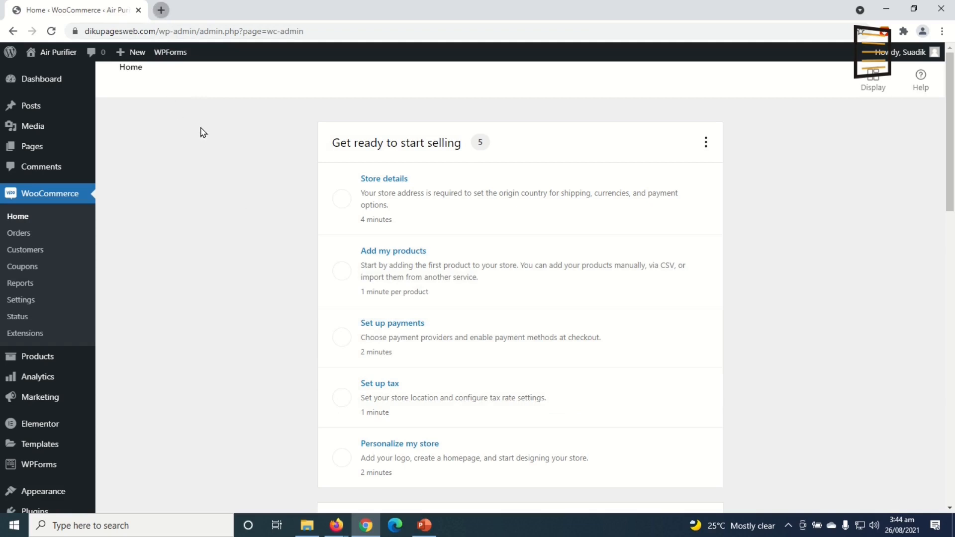
# Open dikupages.com/ezusy in a new browser tab and look over the main features on the Ezusy home page
pyautogui.hotkey('ctrl', 't')
pyautogui.write('dikup')
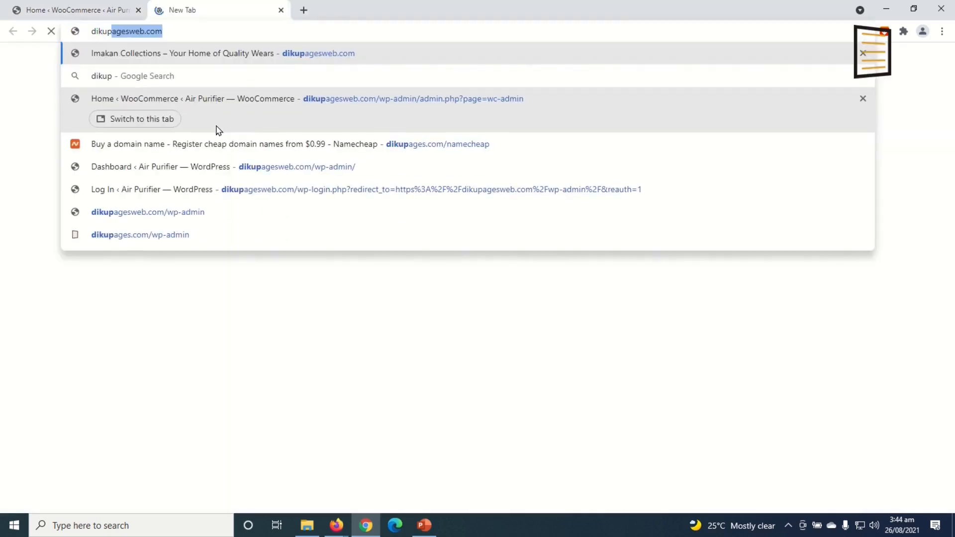
pyautogui.write('ages.c')
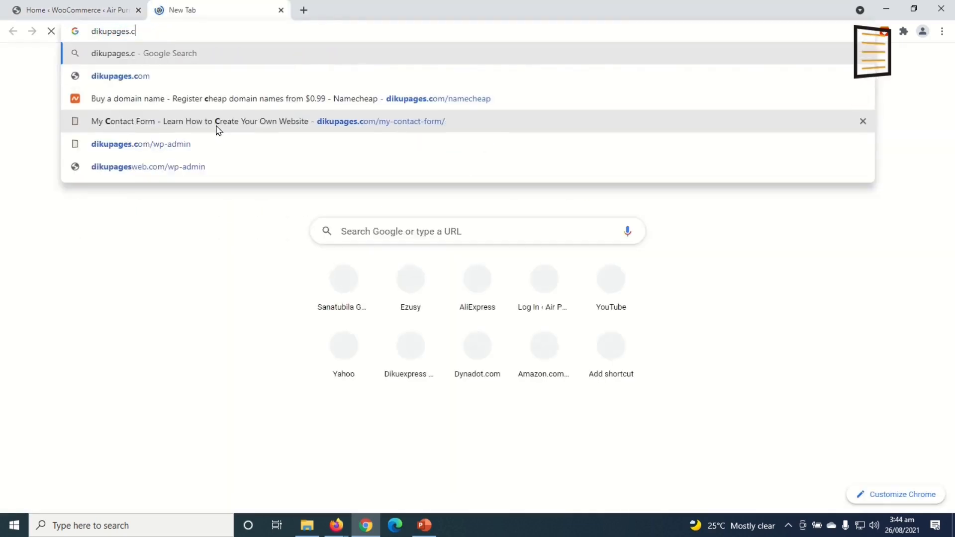
pyautogui.write('om/ezu')
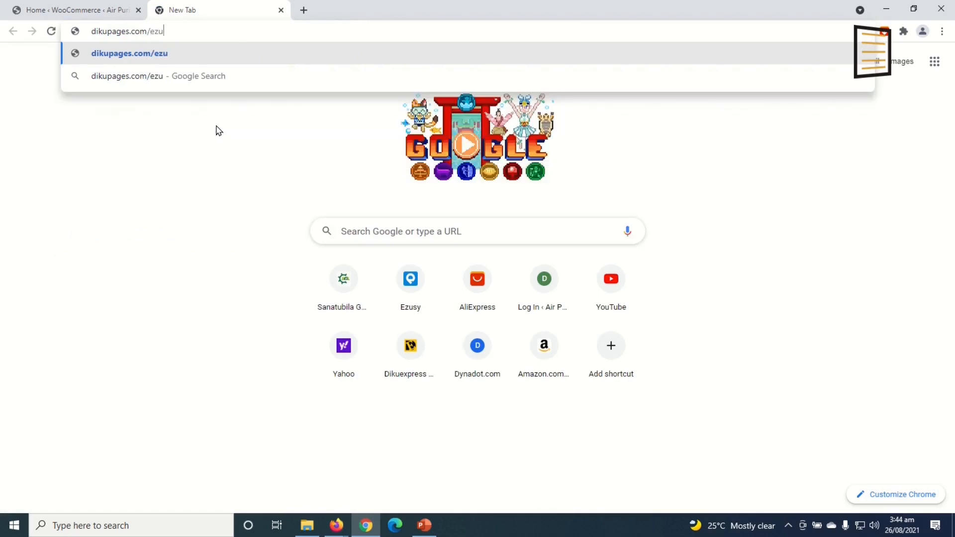
pyautogui.write('sy')
pyautogui.press('Return')
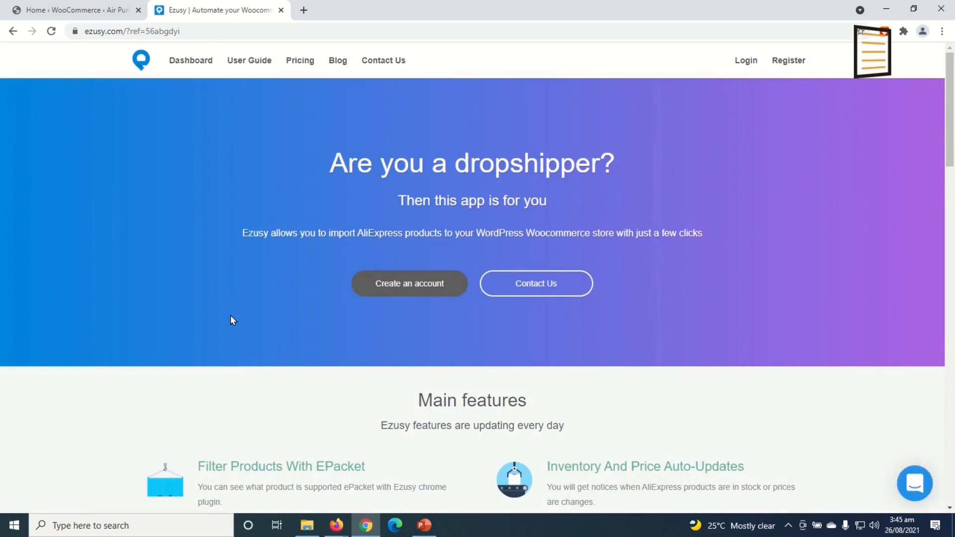
pyautogui.scroll(-5, 244, 323)
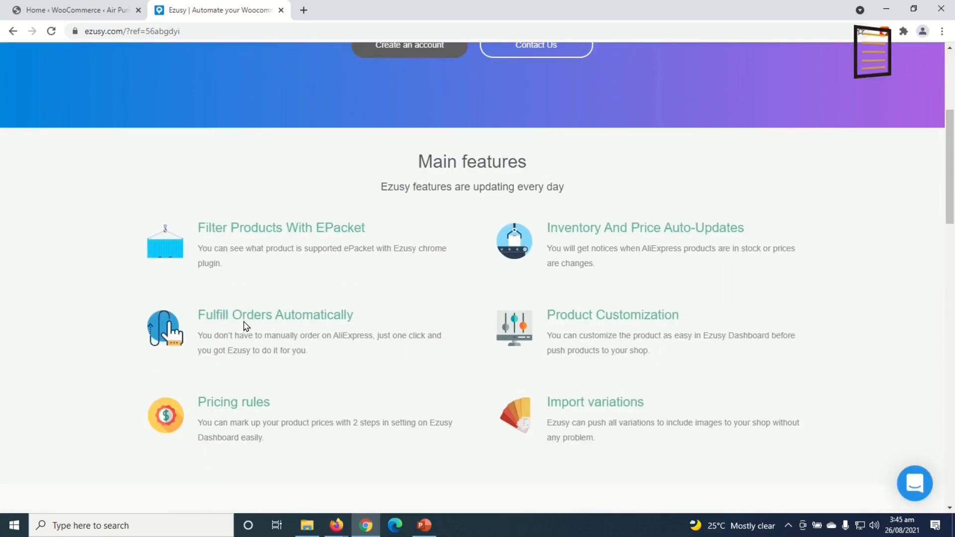
pyautogui.scroll(5, 351, 397)
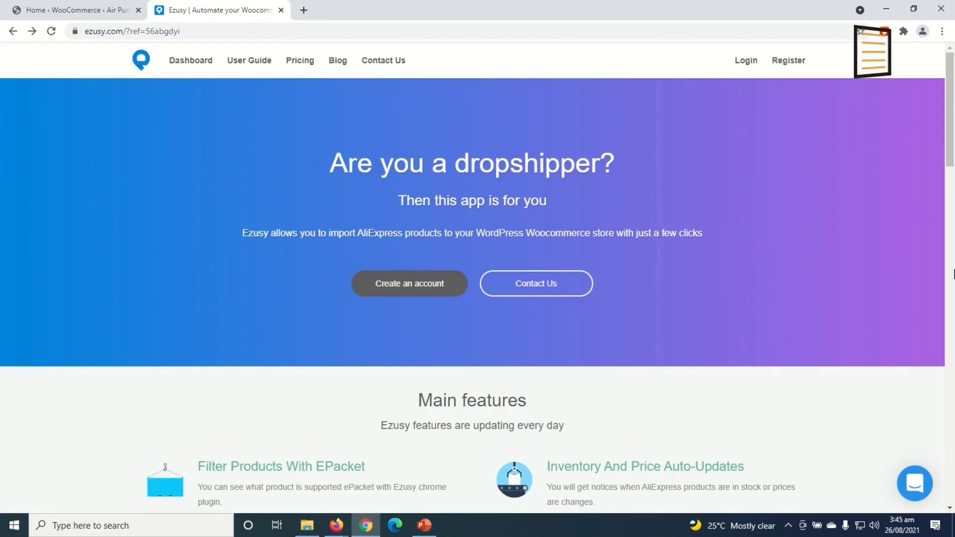
# Go to Ezusy's registration plans and start registering for the Free Plan
pyautogui.click(781, 62)
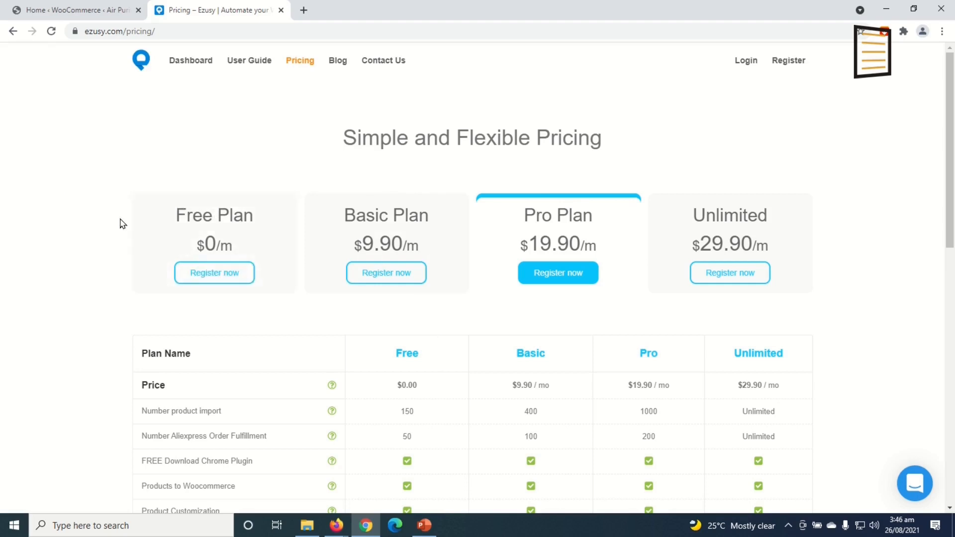
pyautogui.scroll(-1, 264, 306)
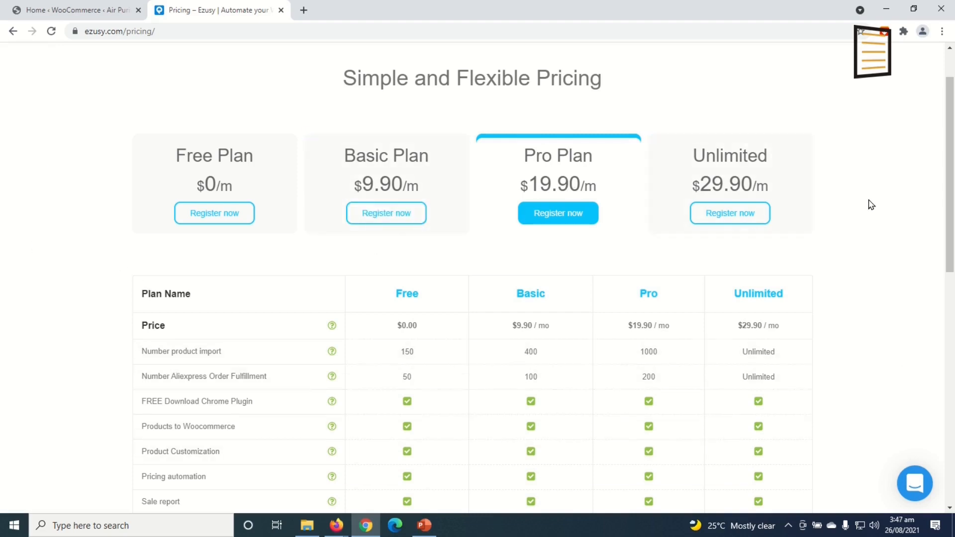
pyautogui.click(215, 213)
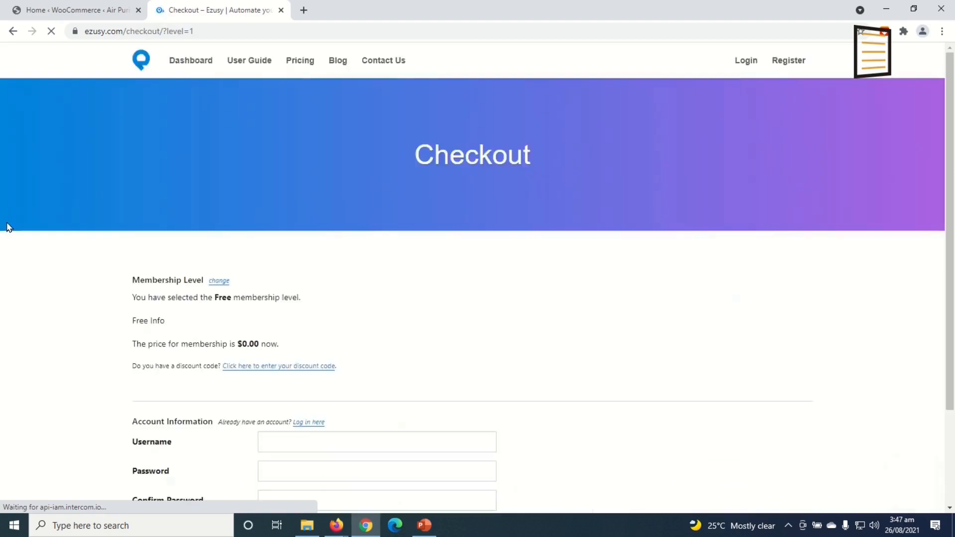
# Pass the reCAPTCHA by selecting all crosswalk images, and submit the Free membership registration form
pyautogui.scroll(-3, 9, 227)
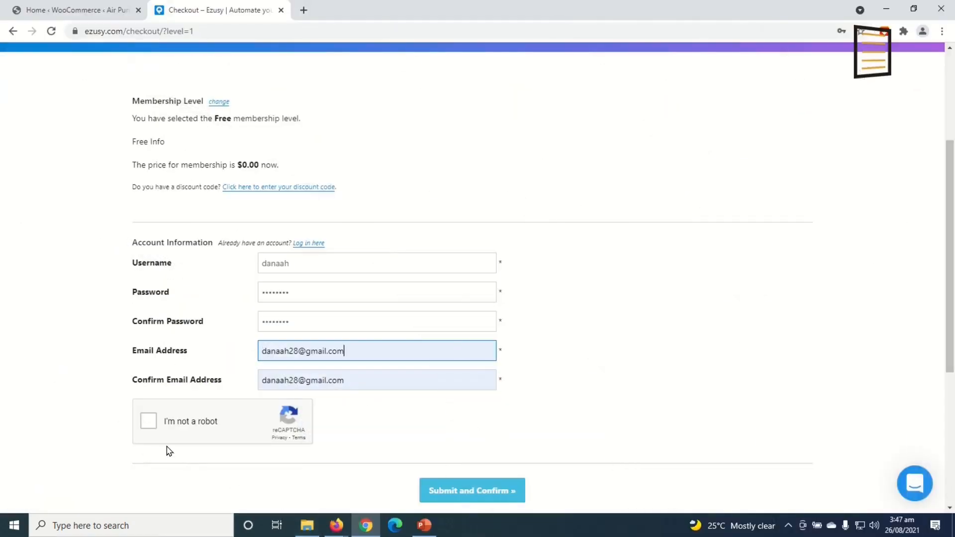
pyautogui.click(148, 421)
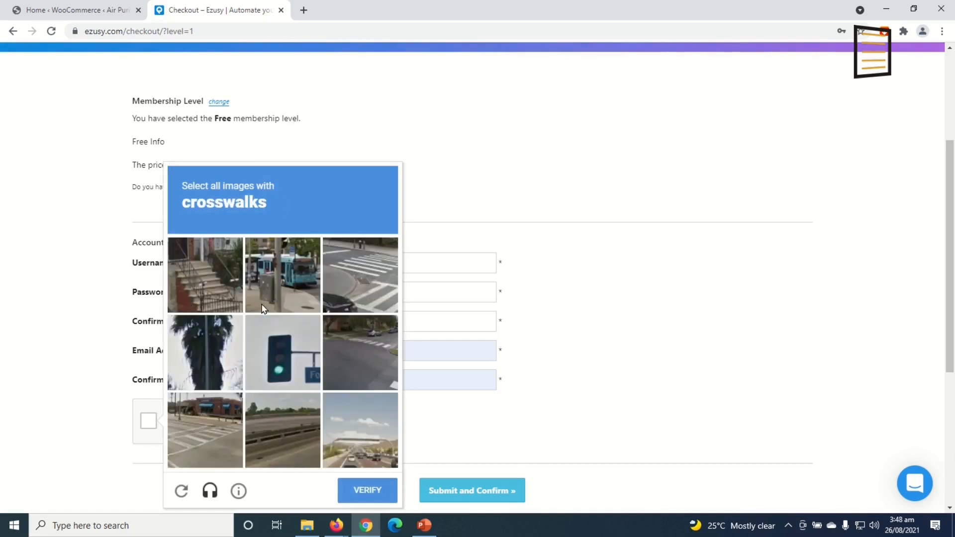
pyautogui.click(369, 278)
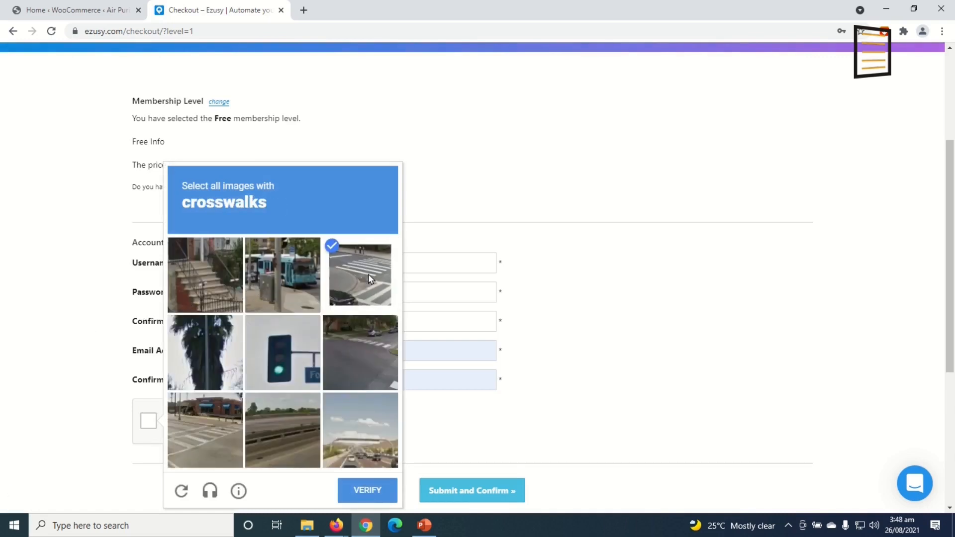
pyautogui.click(217, 452)
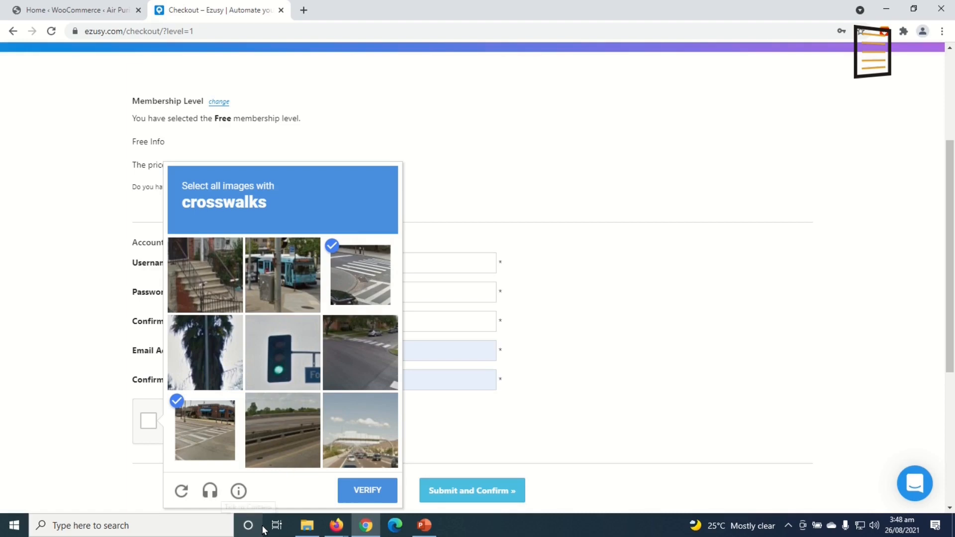
pyautogui.click(374, 350)
pyautogui.click(367, 492)
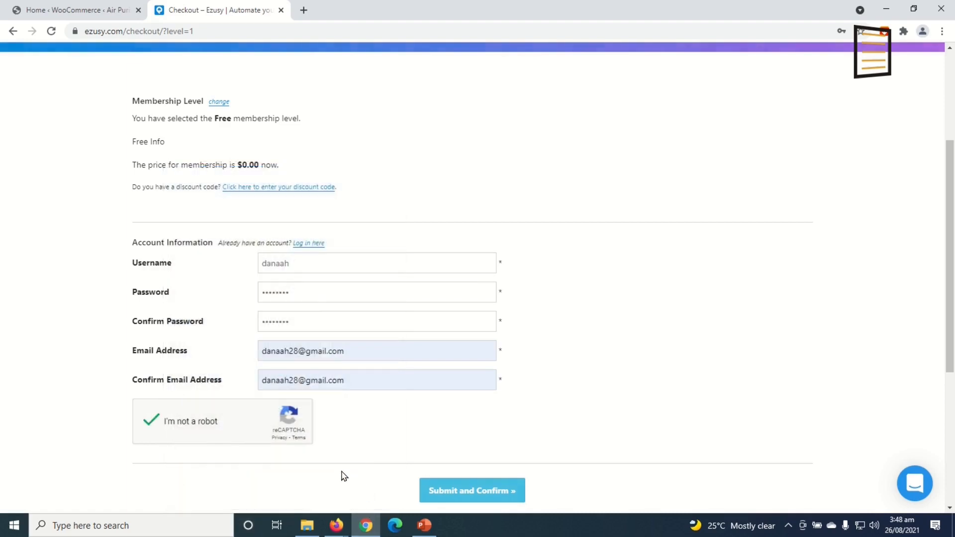
pyautogui.scroll(-2, 343, 476)
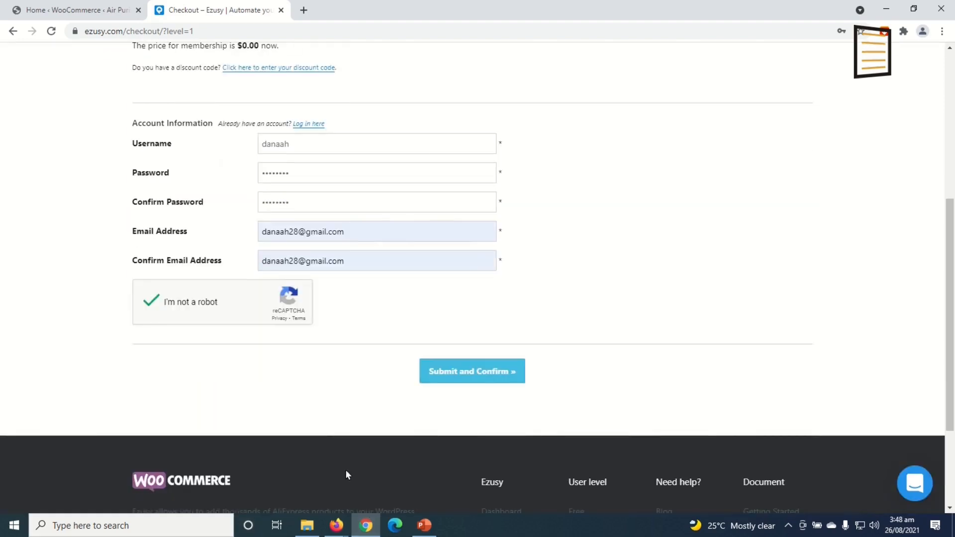
pyautogui.click(468, 372)
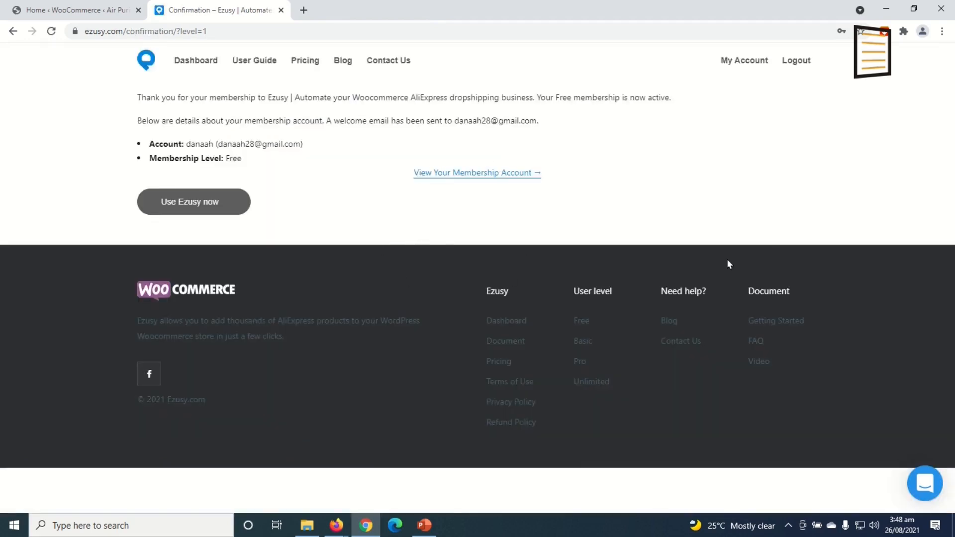
# View the new Ezusy membership account, then go through the Ezusy dashboard to its General settings
pyautogui.click(473, 174)
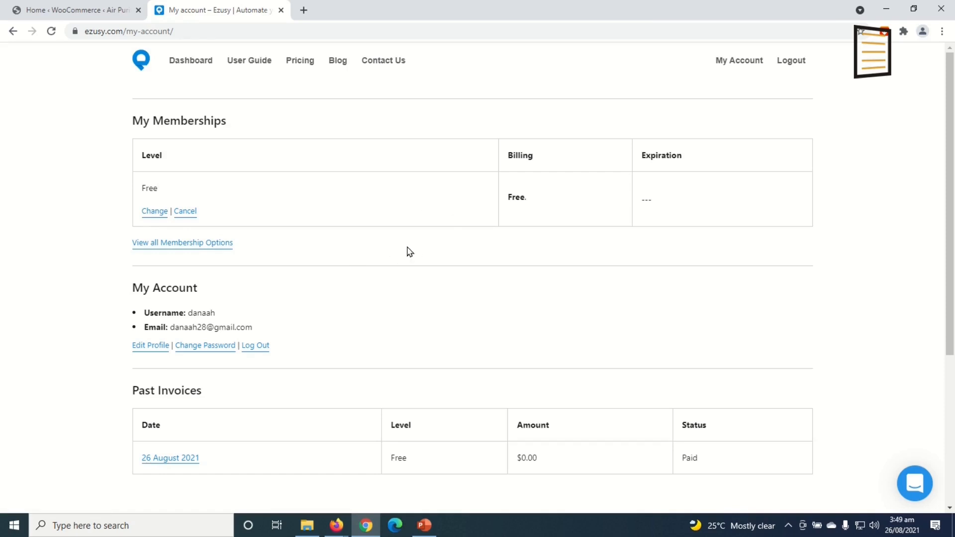
pyautogui.click(190, 64)
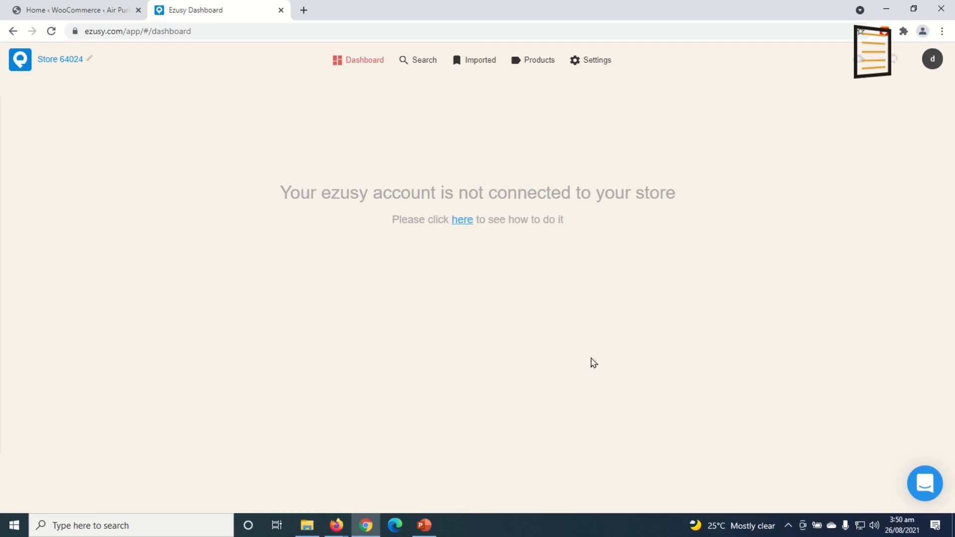
pyautogui.moveTo(599, 63)
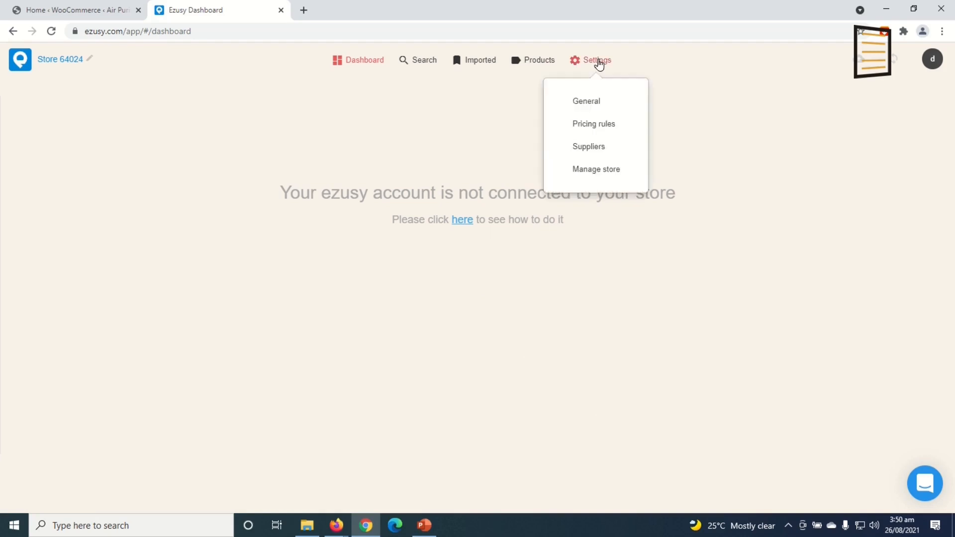
pyautogui.click(586, 102)
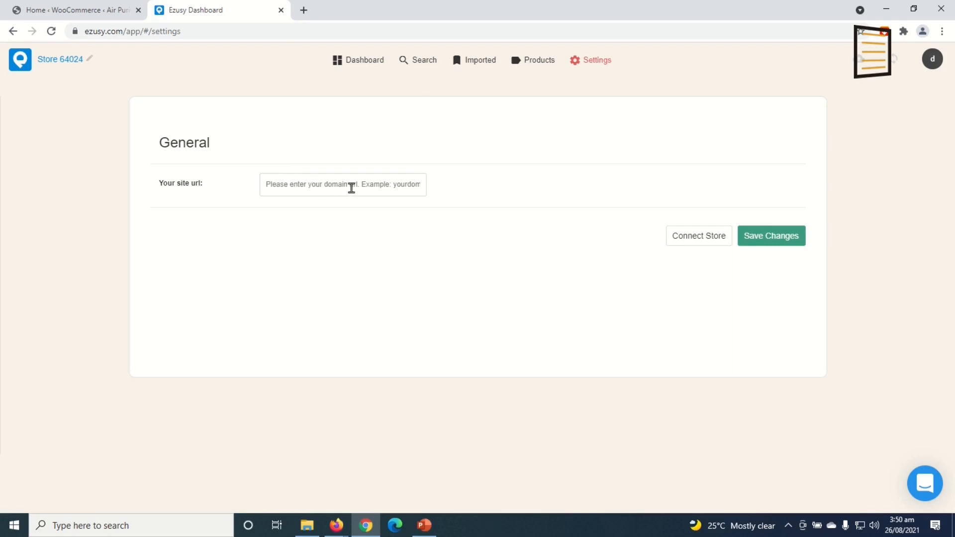
pyautogui.click(60, 10)
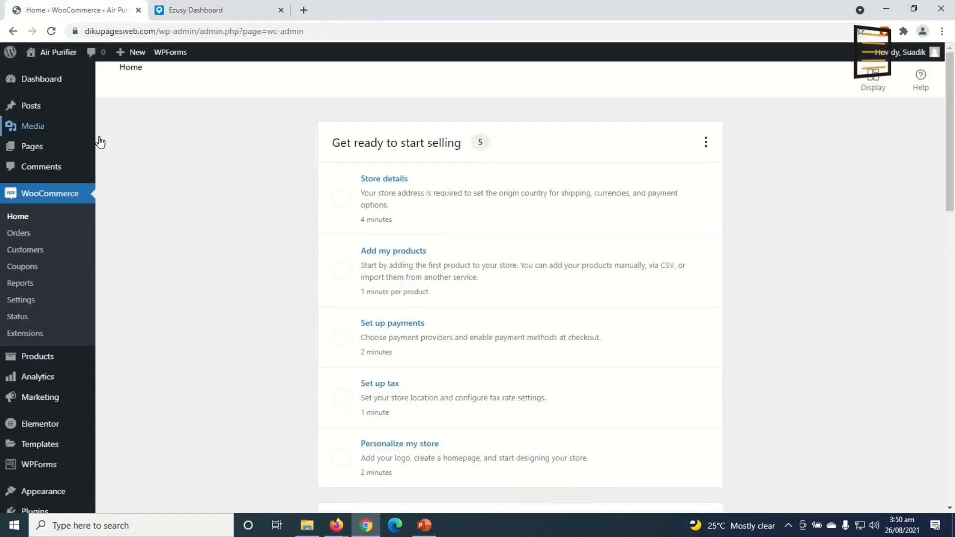
pyautogui.moveTo(159, 31); pyautogui.dragTo(34, 31)
pyautogui.hotkey('ctrl', 'c')
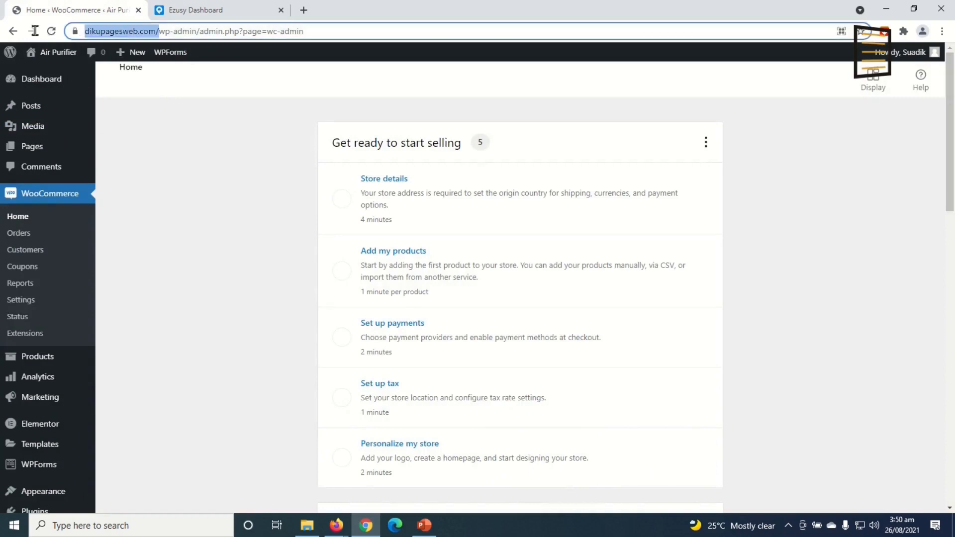
pyautogui.click(204, 11)
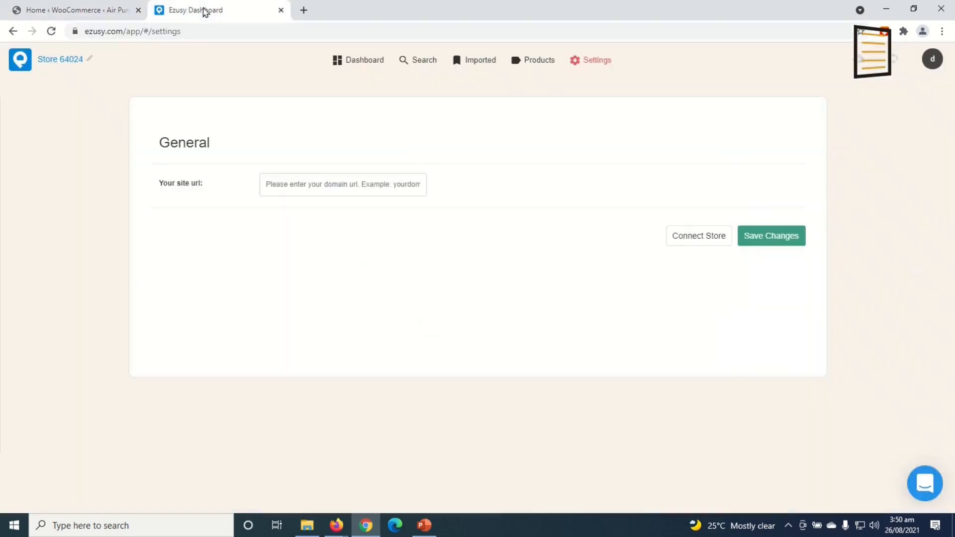
pyautogui.click(301, 182)
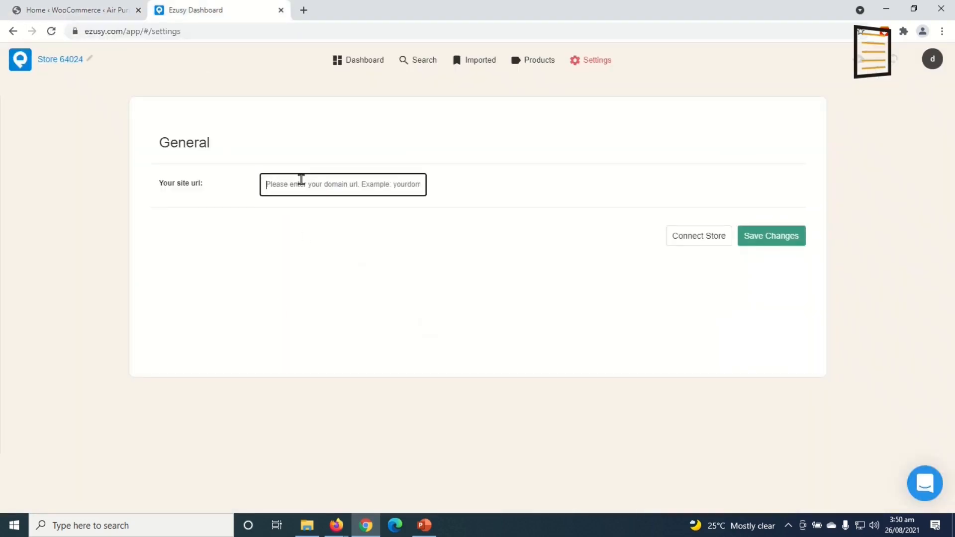
pyautogui.rightClick(301, 180)
pyautogui.click(352, 273)
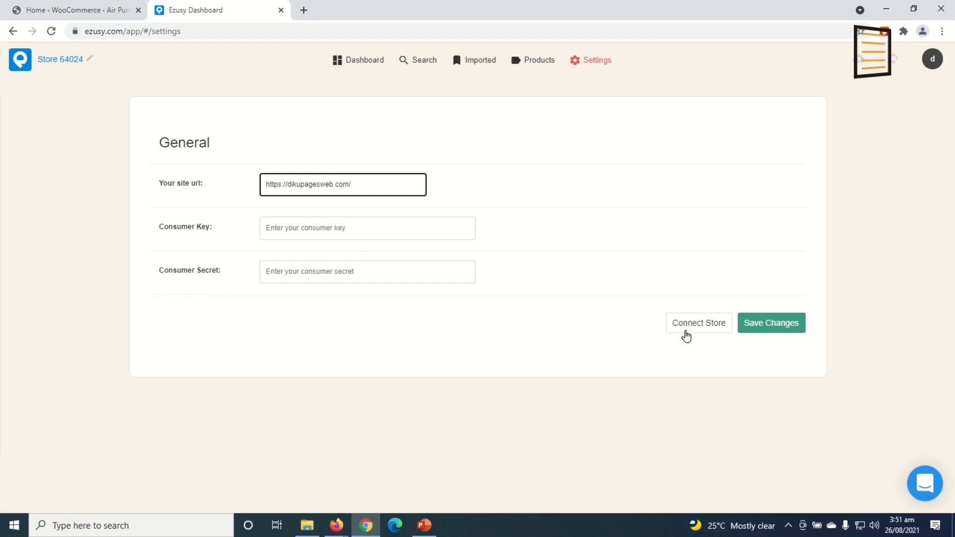
# Connect the store to Ezusy by approving its WooCommerce Read/Write access request, and save the General settings
pyautogui.click(700, 329)
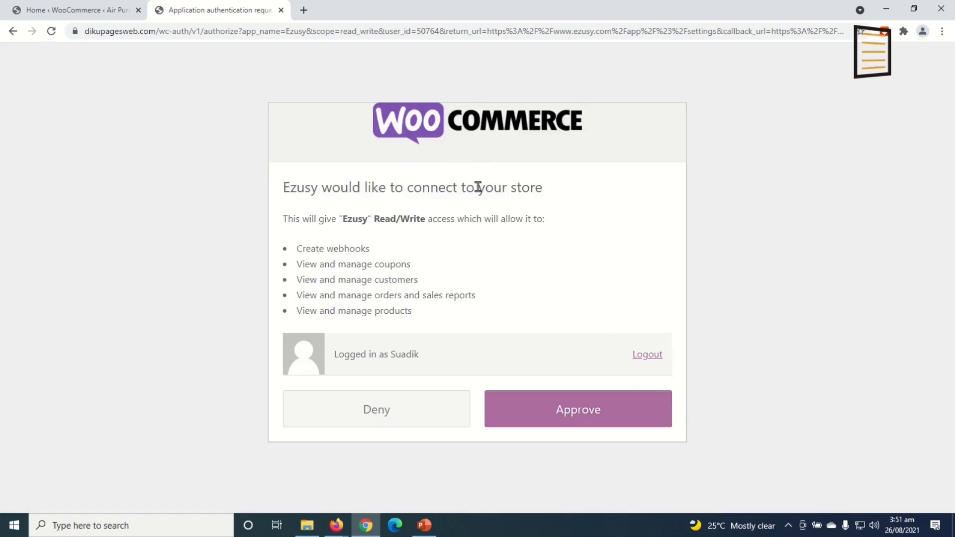
pyautogui.moveTo(154, 26); pyautogui.dragTo(56, 24)
pyautogui.click(577, 412)
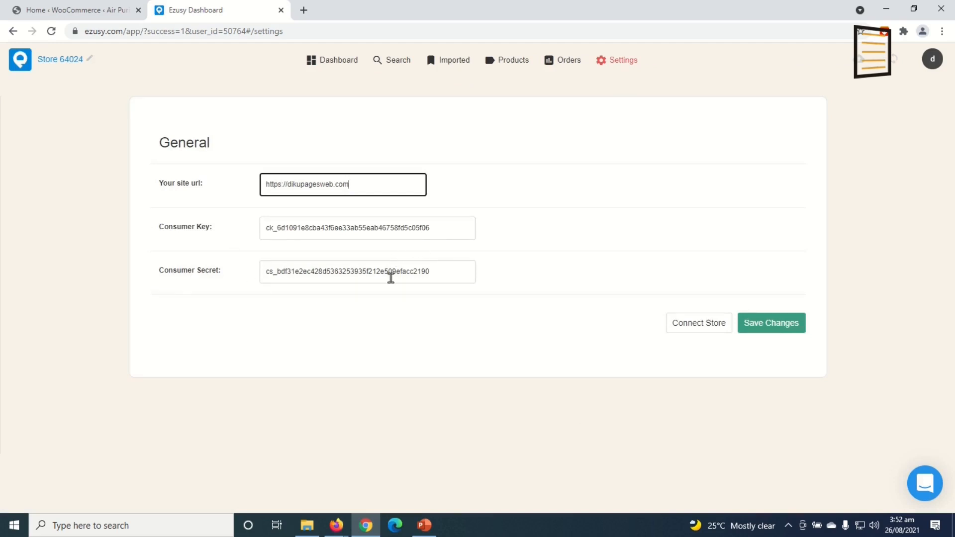
pyautogui.click(772, 325)
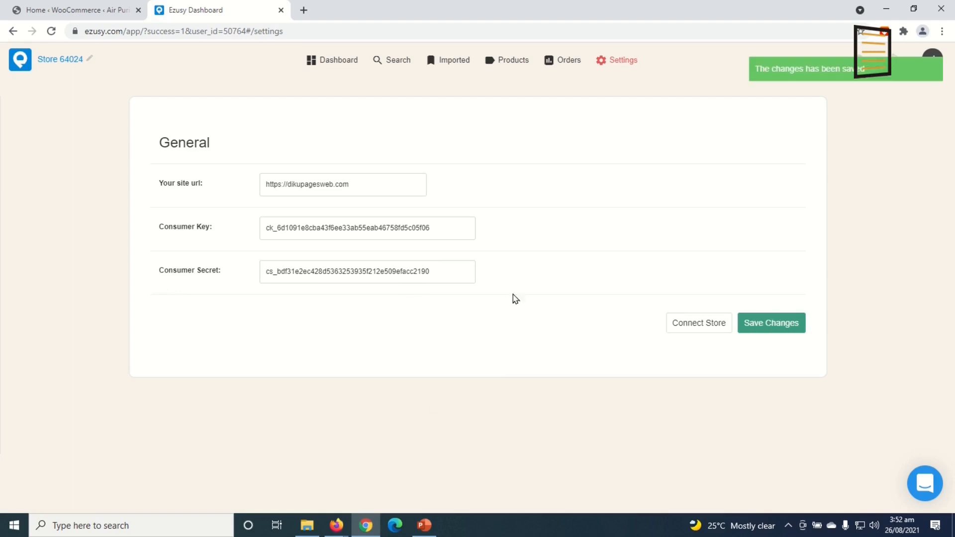
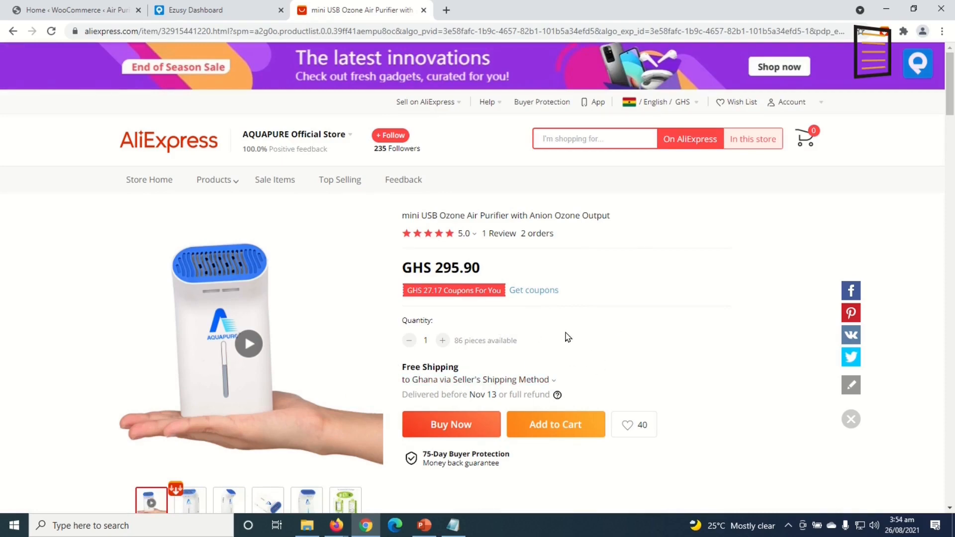
# Check the price and available quantity of the mini USB Ozone Air Purifier on its AliExpress product page
pyautogui.moveTo(484, 268); pyautogui.dragTo(404, 262)
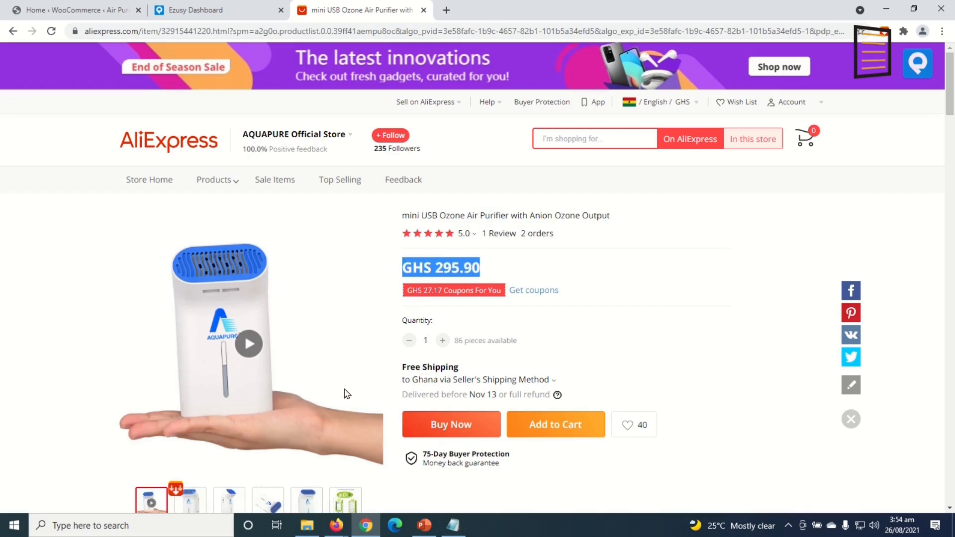
pyautogui.click(555, 362)
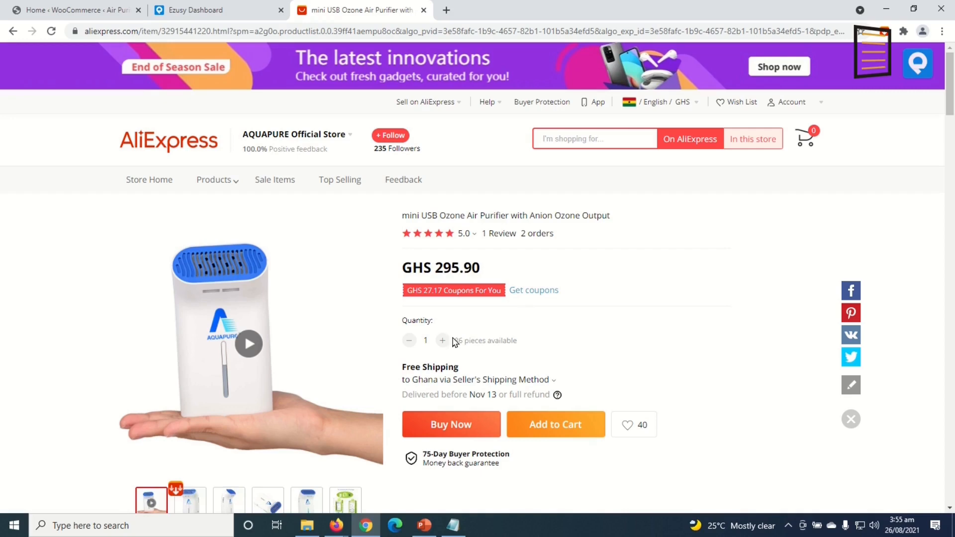
pyautogui.moveTo(456, 337); pyautogui.dragTo(506, 343)
pyautogui.click(573, 354)
# Search Google for "ezusy chrome extension" in a new browser tab
pyautogui.click(446, 10)
pyautogui.click(406, 228)
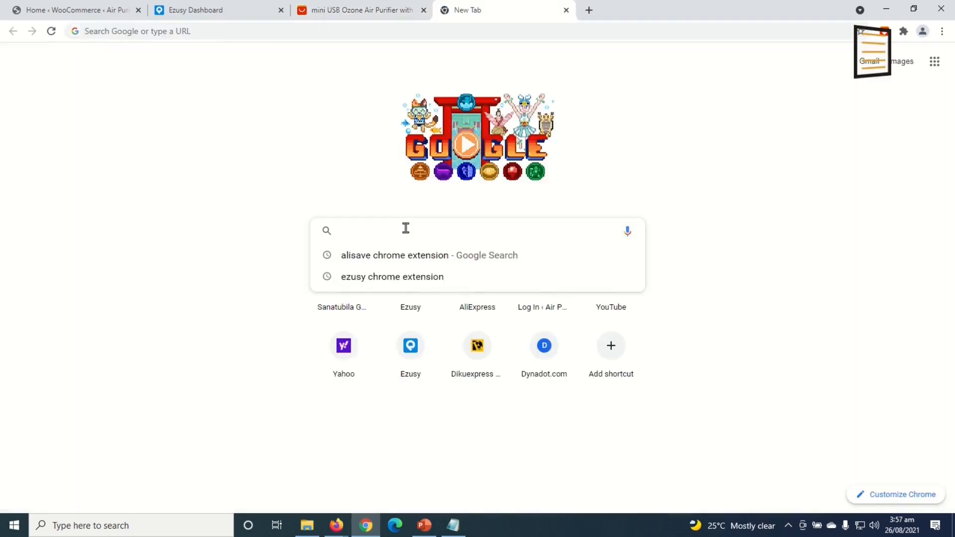
pyautogui.write('ezu')
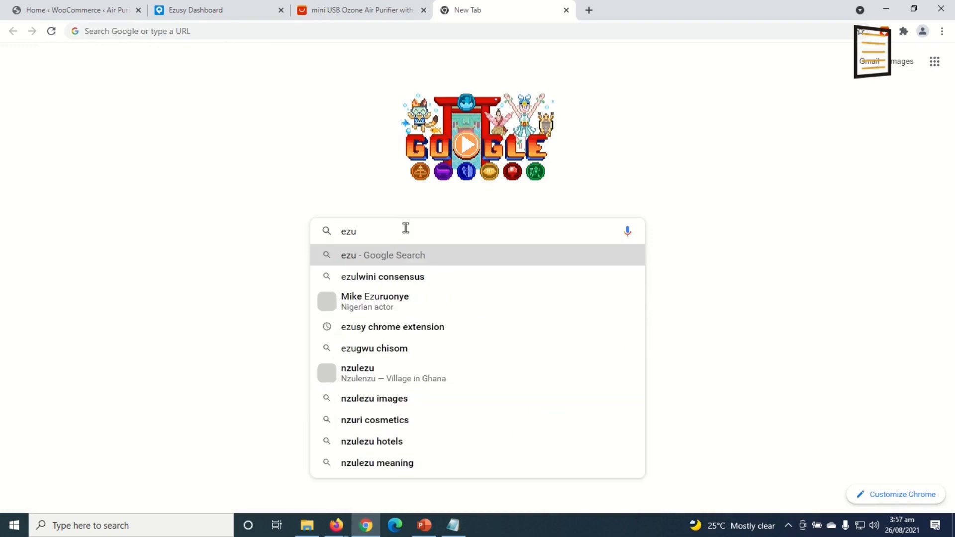
pyautogui.write('sy')
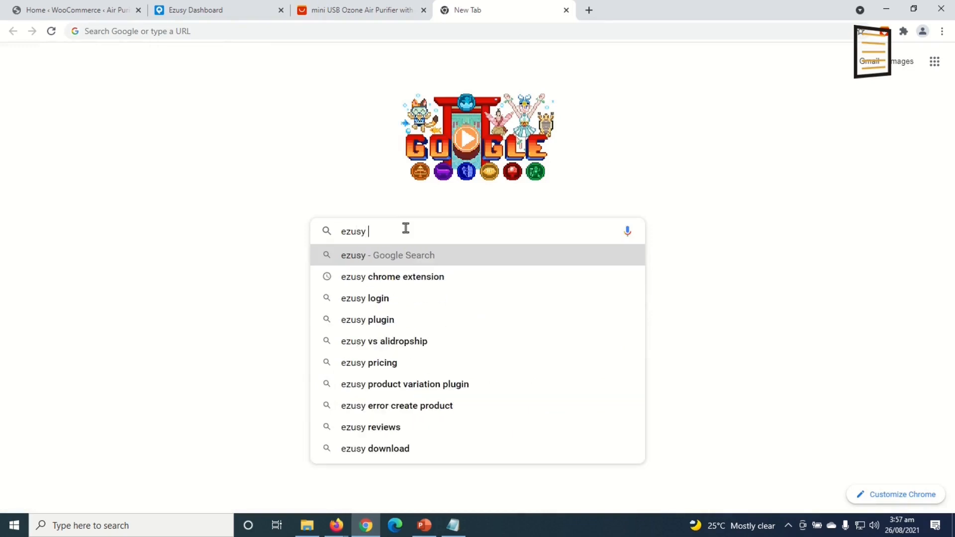
pyautogui.click(417, 279)
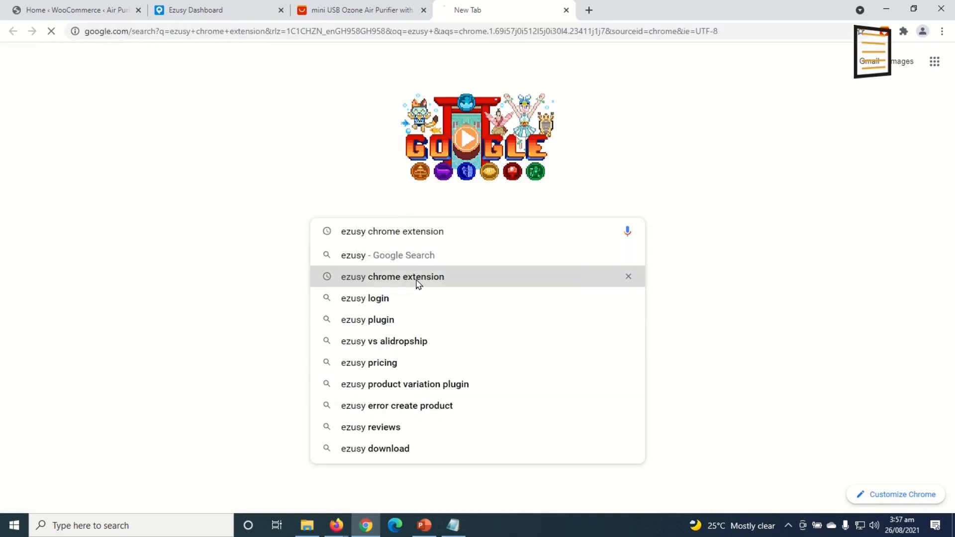
# View the Ezusy "Import Aliexpress Products to Woocommerce" extension page and the AliSave download options on the AliExpress air purifier page
pyautogui.click(286, 223)
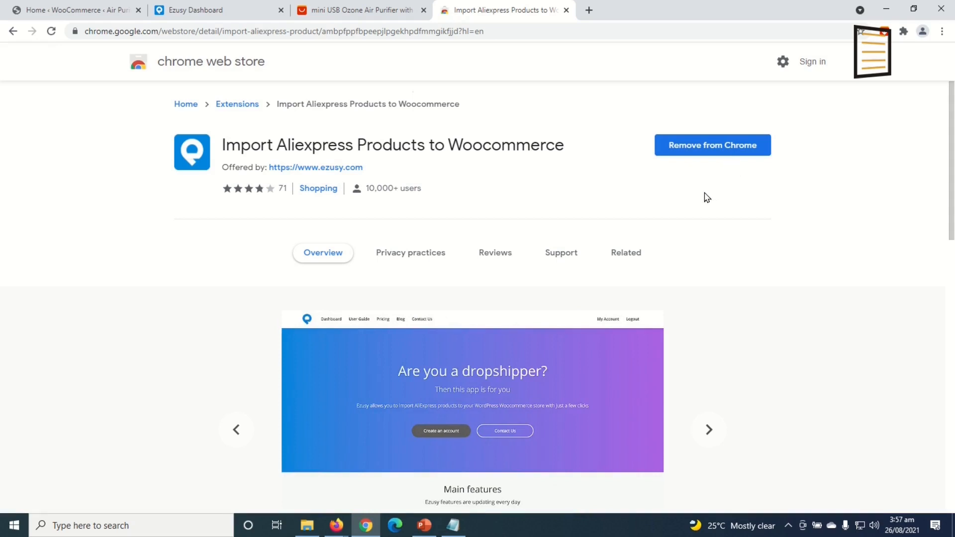
pyautogui.click(341, 11)
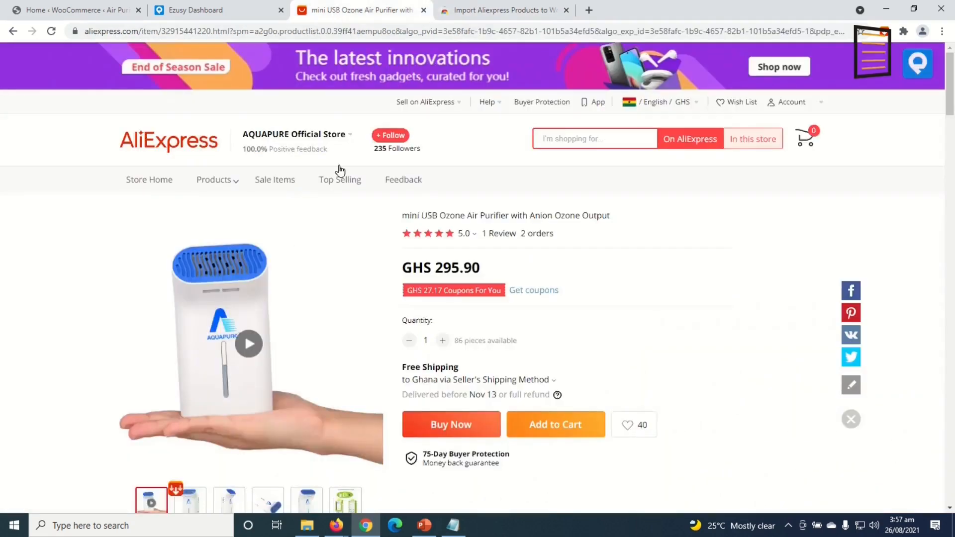
pyautogui.click(884, 33)
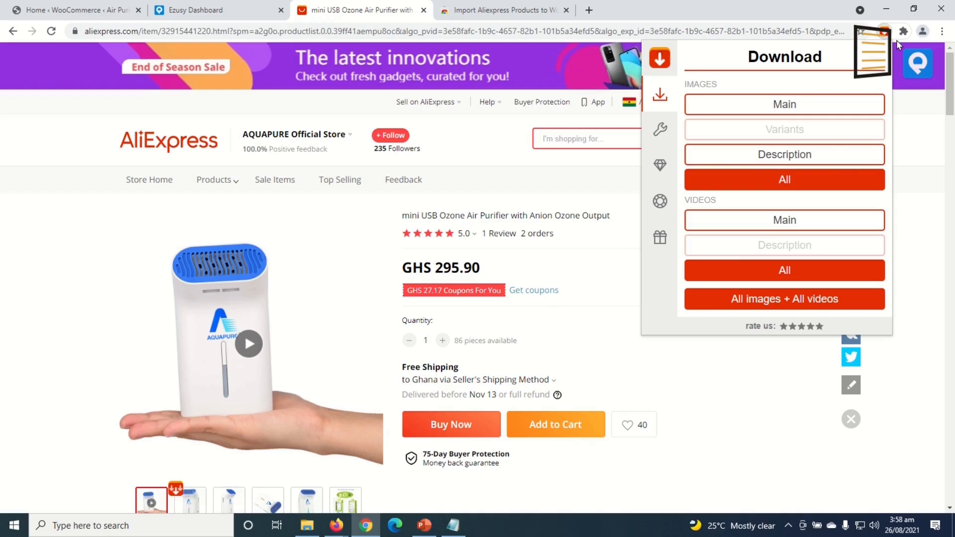
pyautogui.click(514, 11)
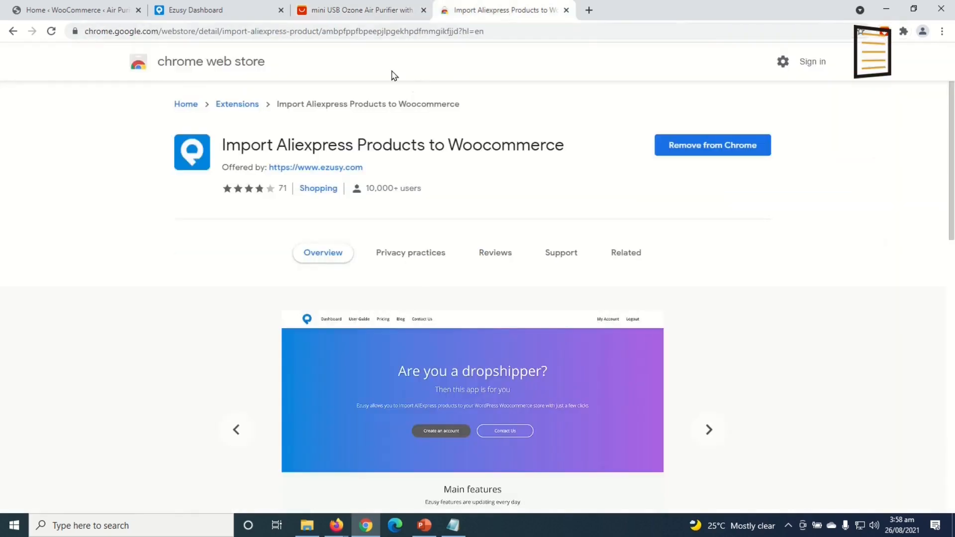
# Search Google for "alisave chrome extension" and open the "AliSave | Download AliExpress Images & Videos" page in the Chrome Web Store
pyautogui.click(498, 25)
pyautogui.write('g')
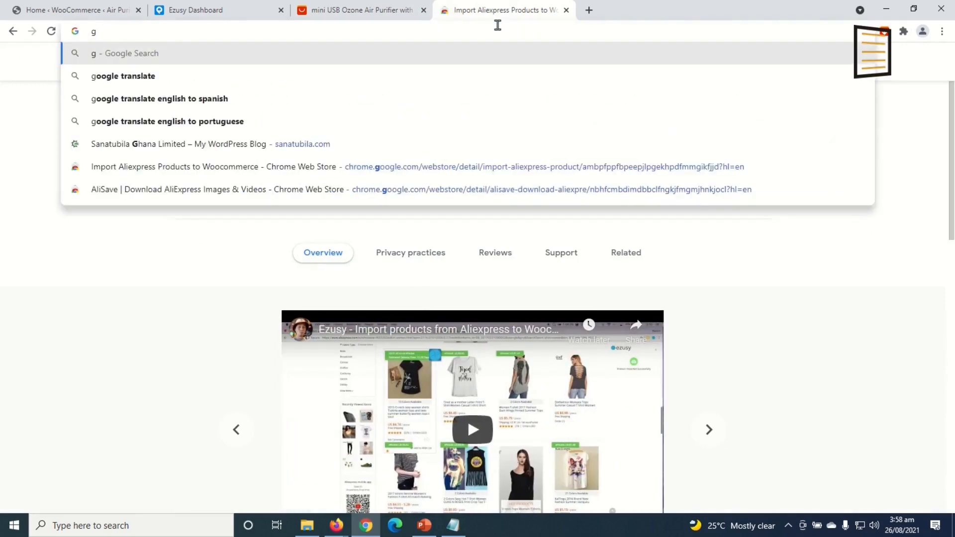
pyautogui.write('oogle.com')
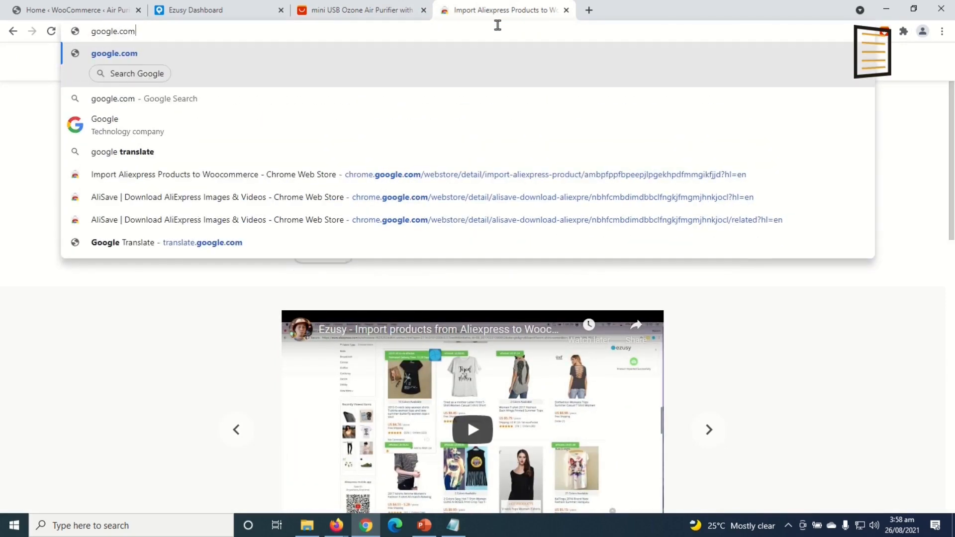
pyautogui.press('Return')
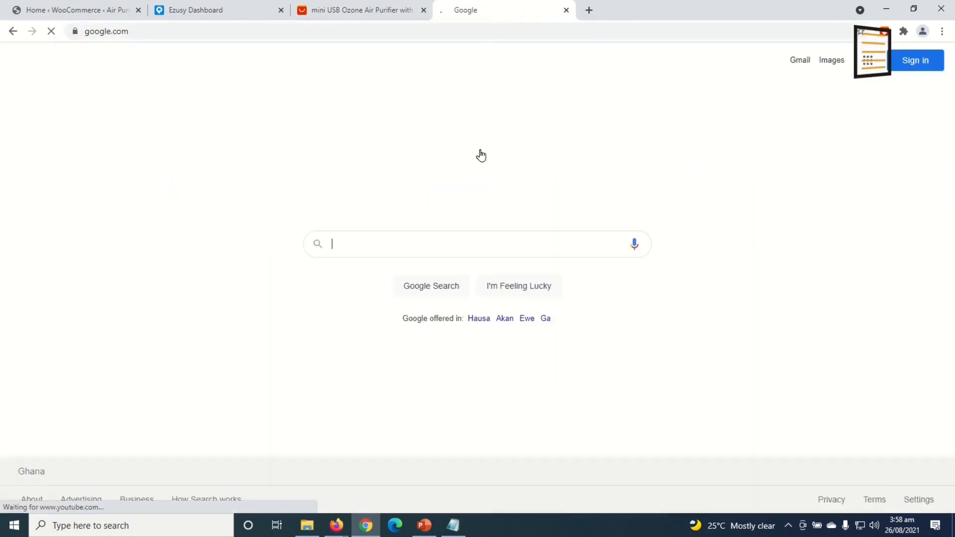
pyautogui.write('ali')
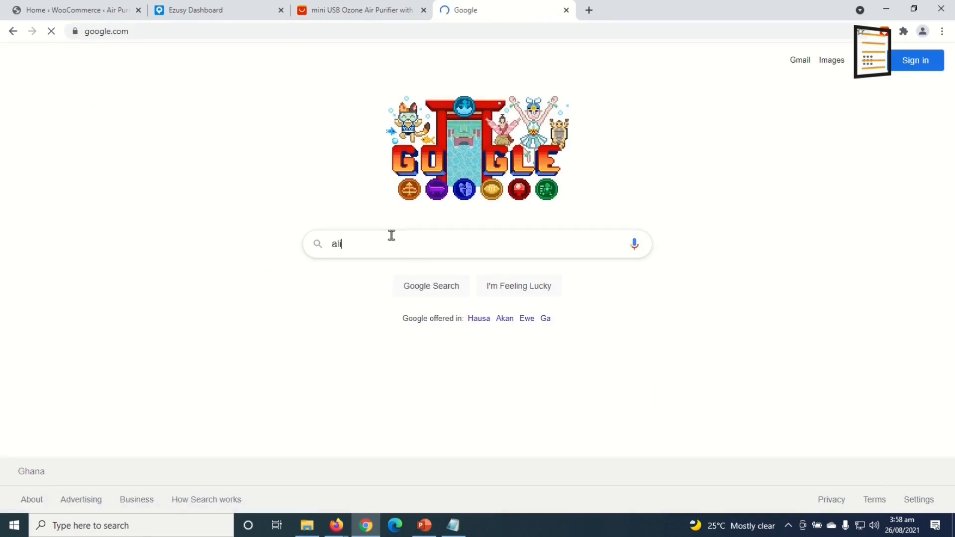
pyautogui.write('save')
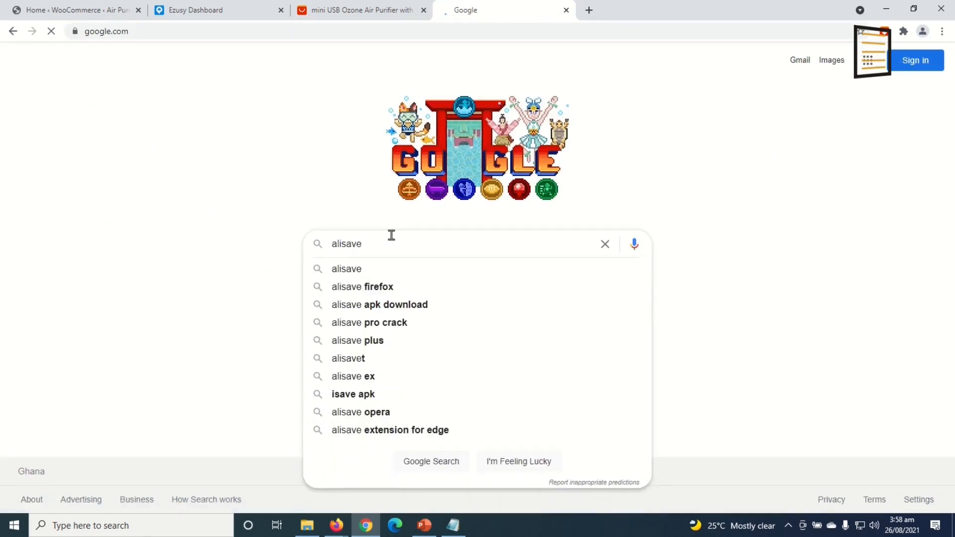
pyautogui.write(' ch')
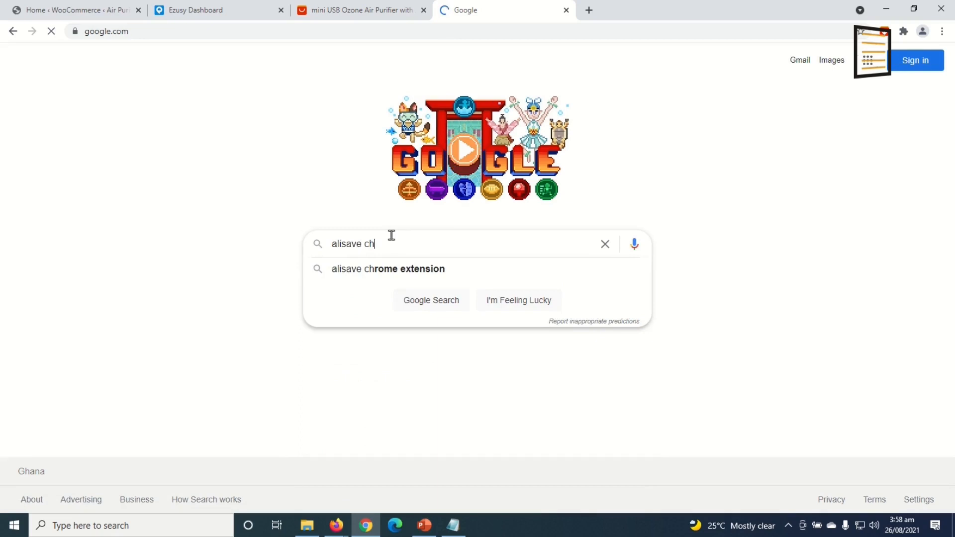
pyautogui.click(441, 272)
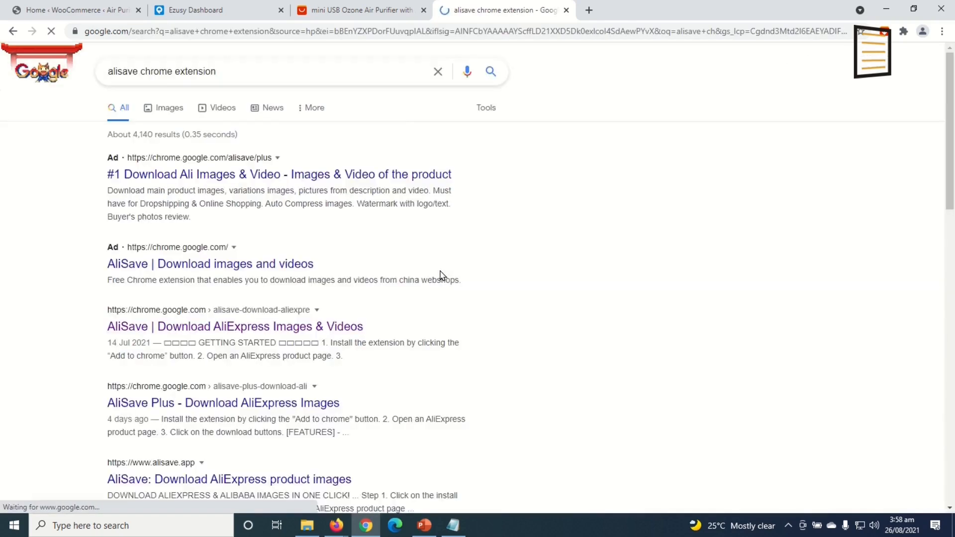
pyautogui.click(214, 332)
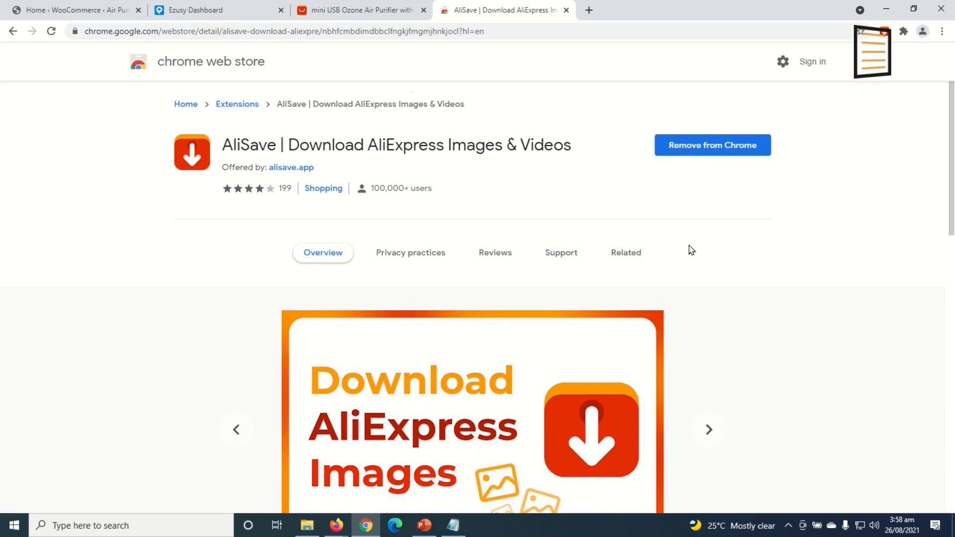
# Close the web store page, import the mini USB Ozone Air Purifier from AliExpress with Ezusy, and open Ezusy's list of imported products
pyautogui.click(566, 10)
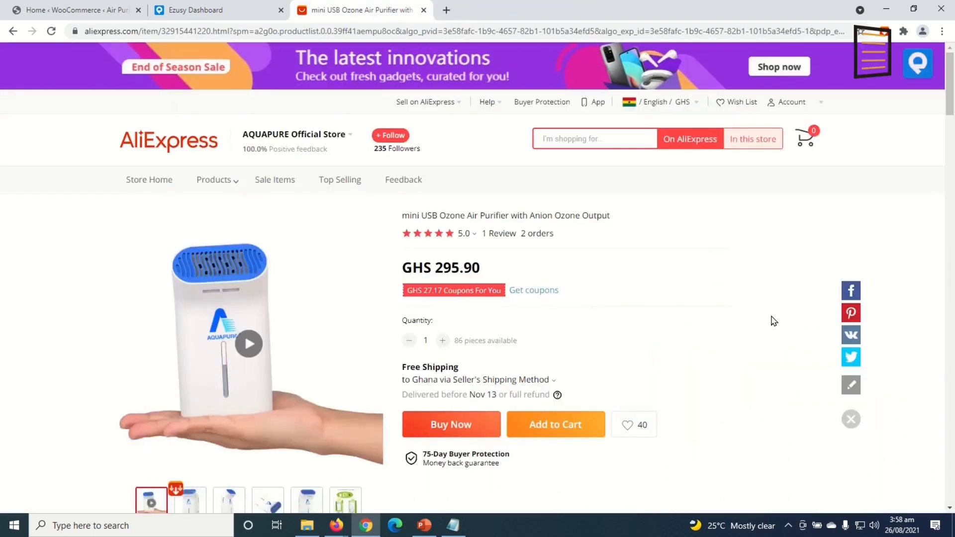
pyautogui.click(918, 64)
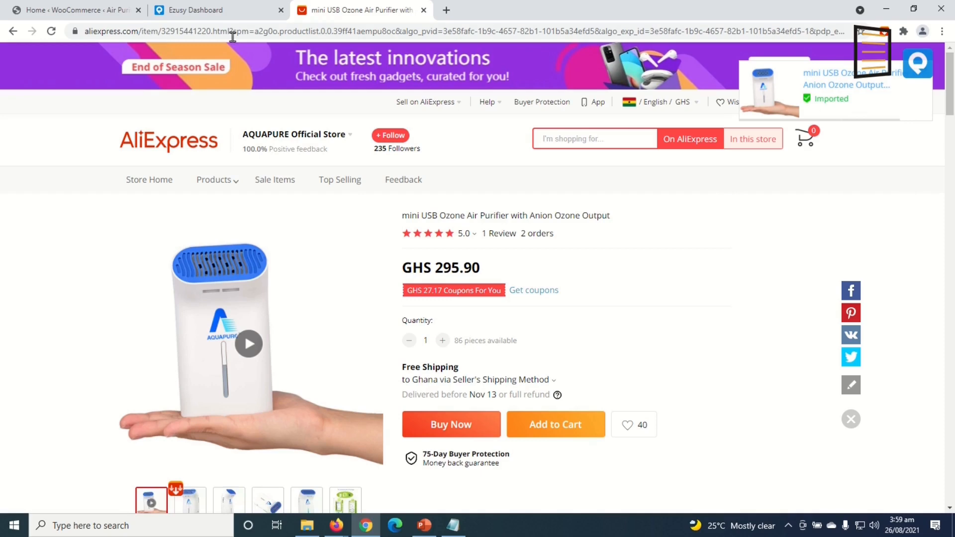
pyautogui.click(219, 17)
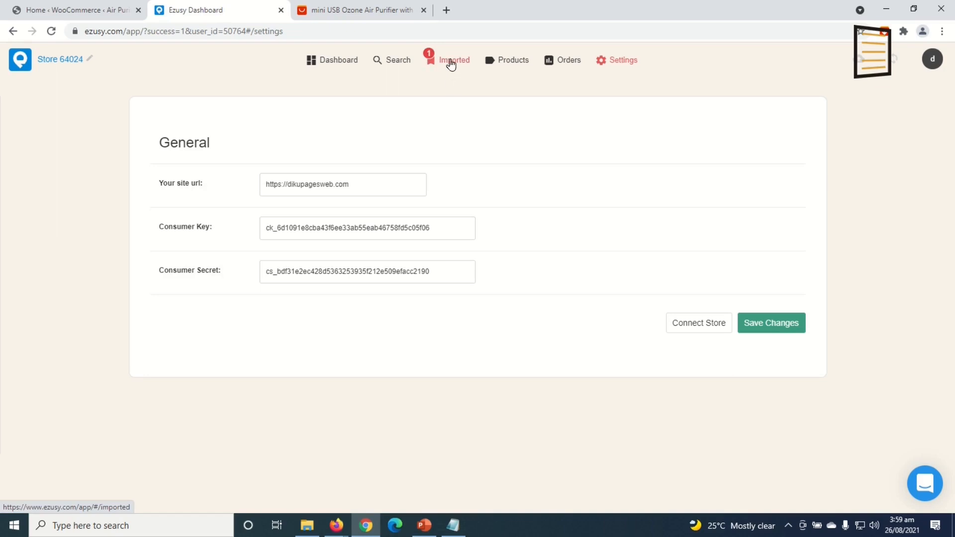
pyautogui.click(451, 64)
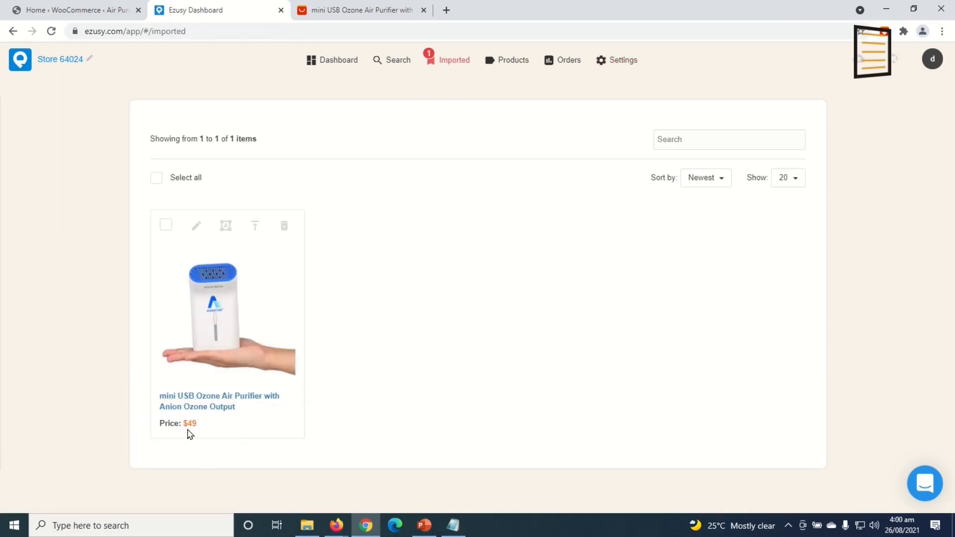
# Compare the air purifier's price on its AliExpress page with the price of the imported product in Ezusy
pyautogui.click(361, 11)
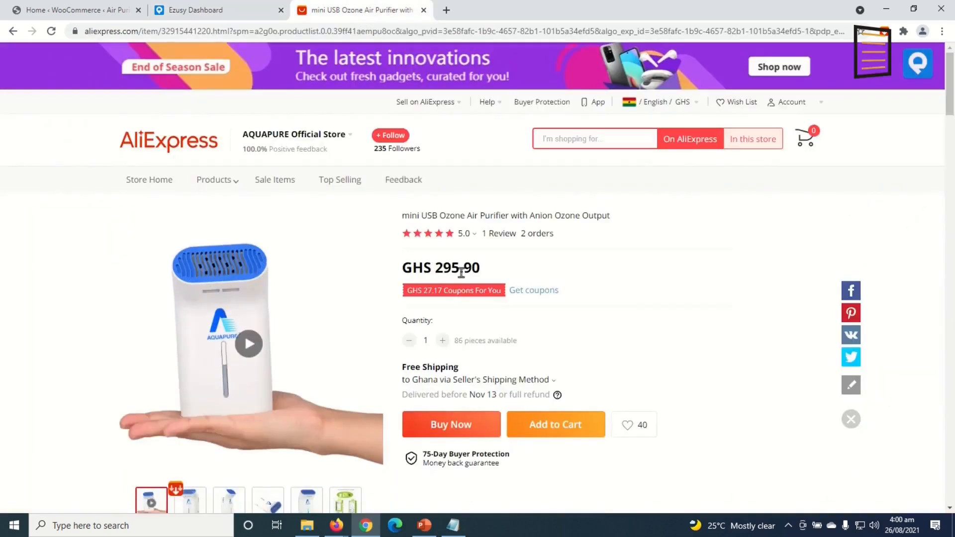
pyautogui.moveTo(402, 267); pyautogui.dragTo(491, 269)
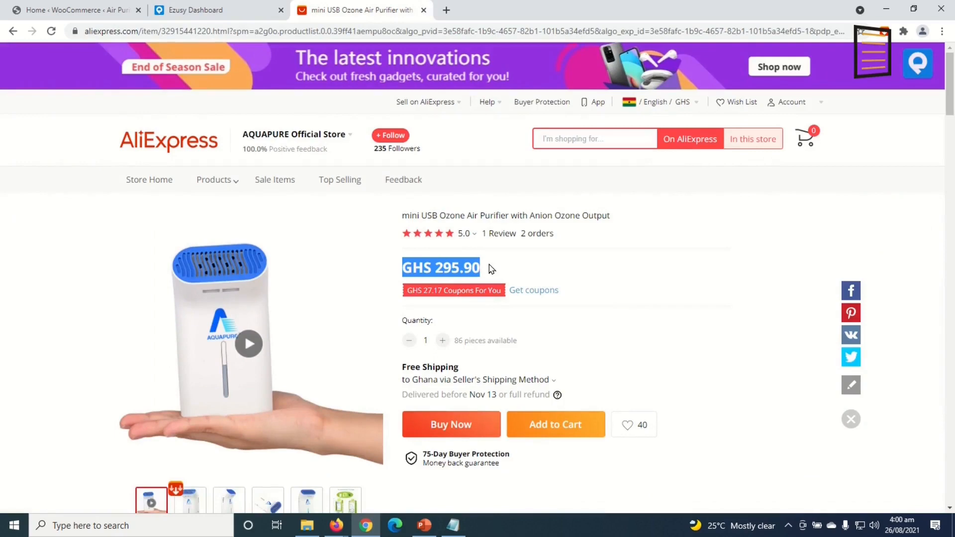
pyautogui.click(213, 14)
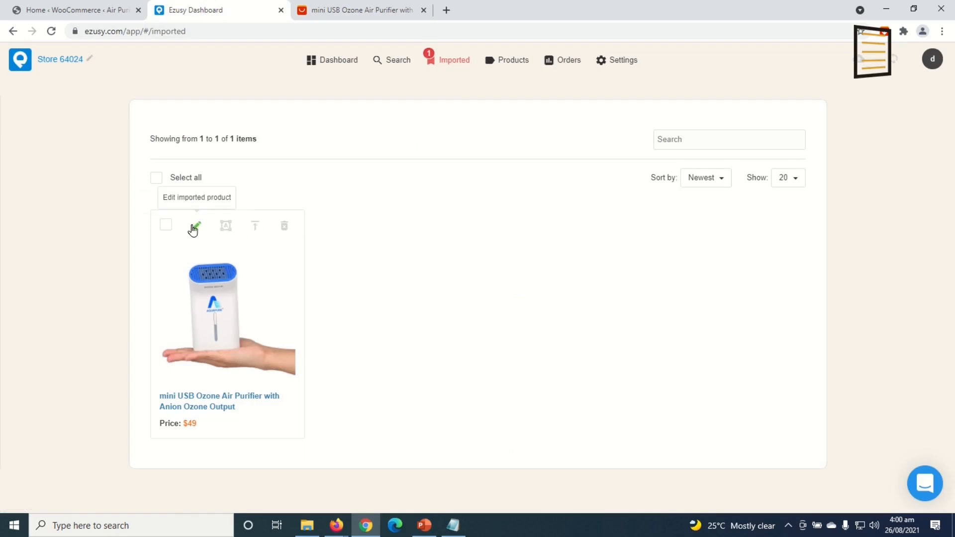
# Open the imported air purifier for editing and shorten its title to "Mini USB Air Purifier"
pyautogui.click(195, 229)
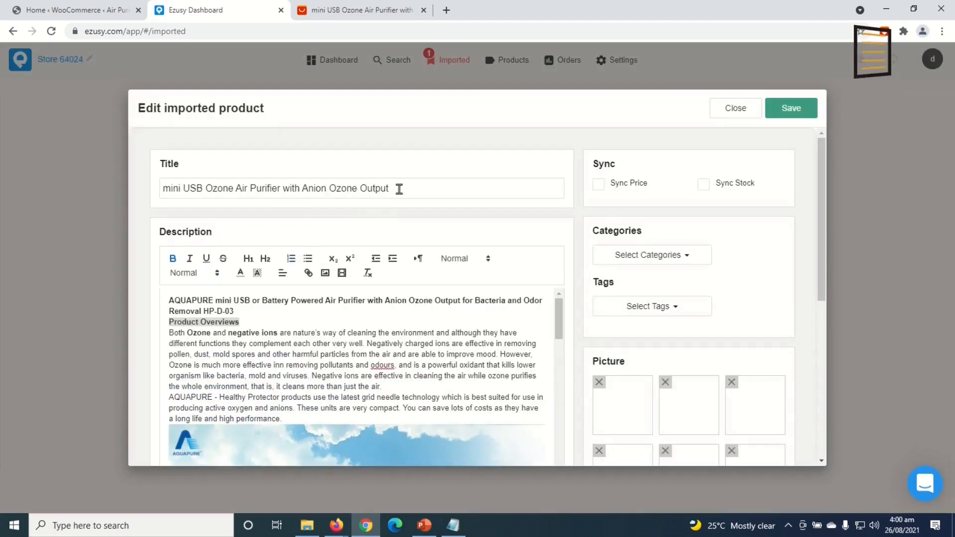
pyautogui.moveTo(399, 189); pyautogui.dragTo(138, 184)
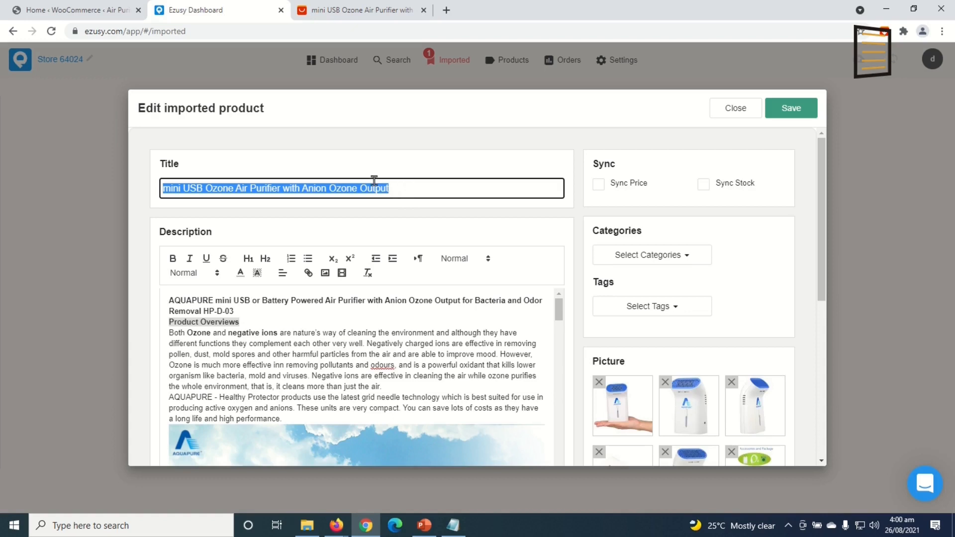
pyautogui.click(409, 188)
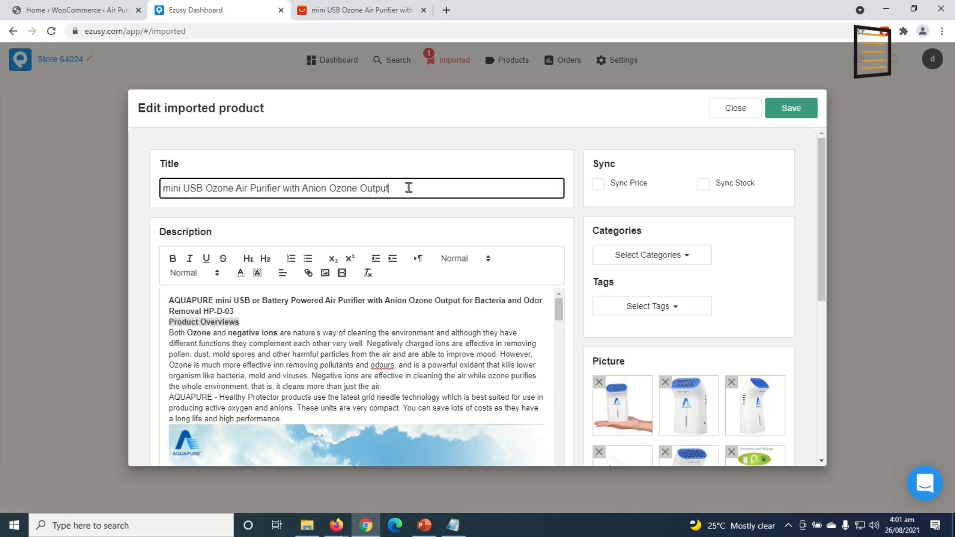
pyautogui.moveTo(281, 186); pyautogui.dragTo(457, 194)
pyautogui.press('BackSpace')
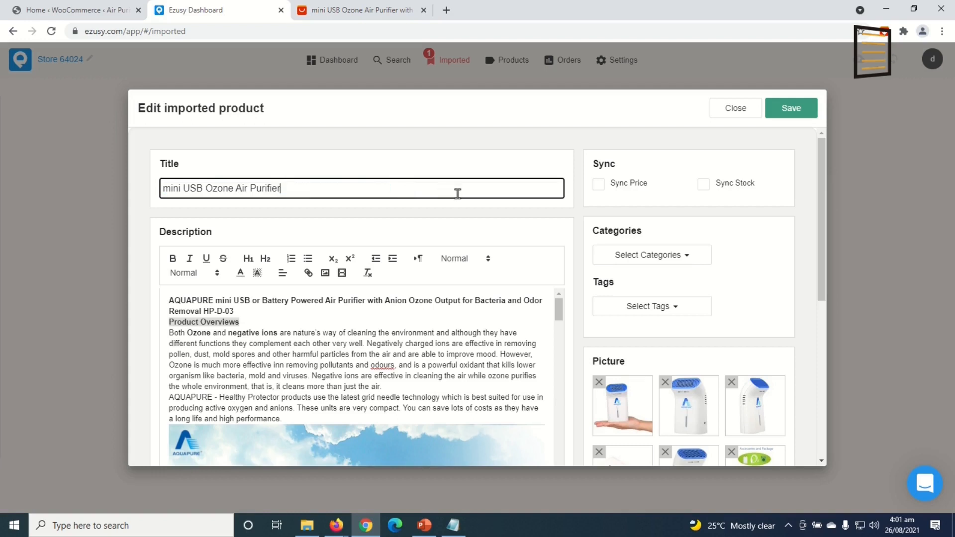
pyautogui.doubleClick(221, 188)
pyautogui.press('BackSpace')
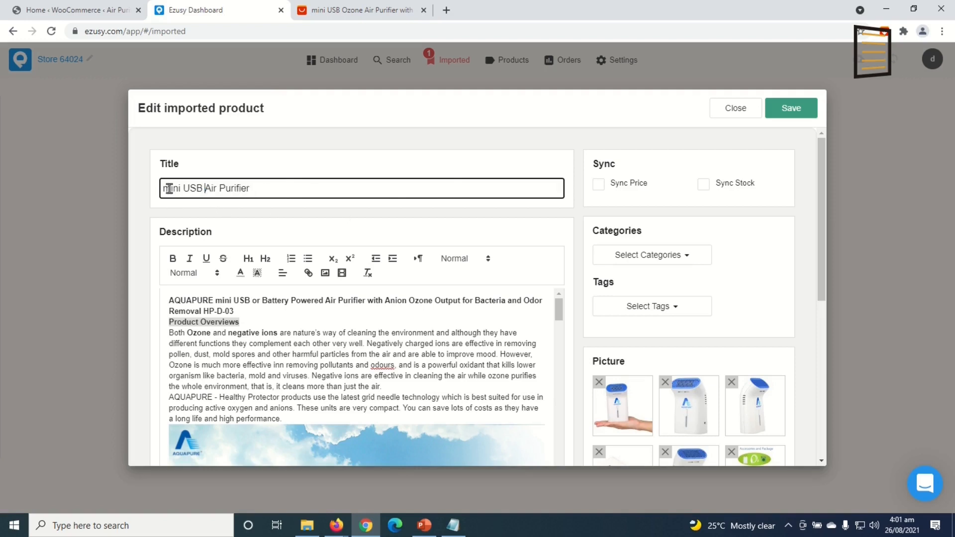
pyautogui.moveTo(169, 188); pyautogui.dragTo(101, 185)
# Examine the imported product description down to the supplier's Contact Us block and select that block
pyautogui.scroll(-15, 486, 359)
pyautogui.scroll(-15, 476, 367)
pyautogui.scroll(-12, 471, 370)
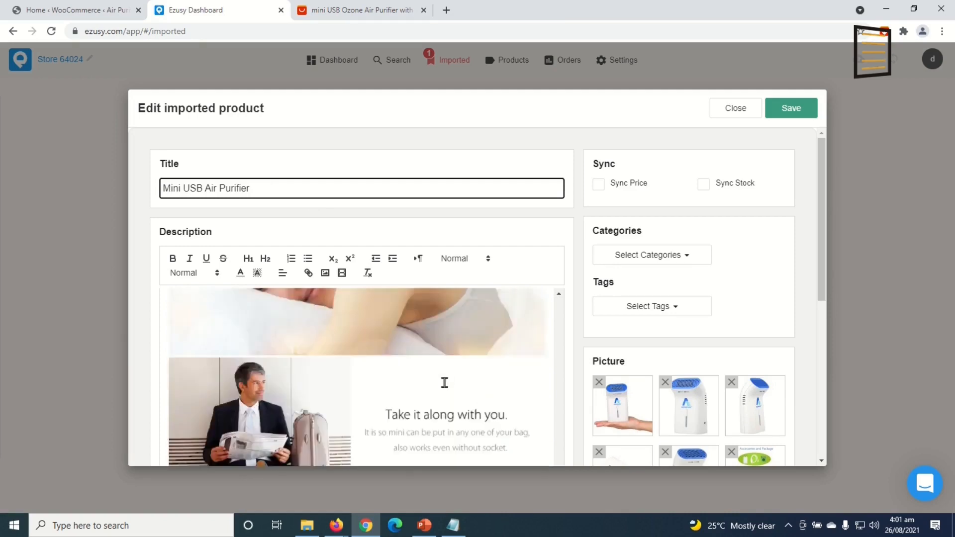
pyautogui.scroll(-5, 445, 382)
pyautogui.click(328, 355)
pyautogui.scroll(-2, 347, 368)
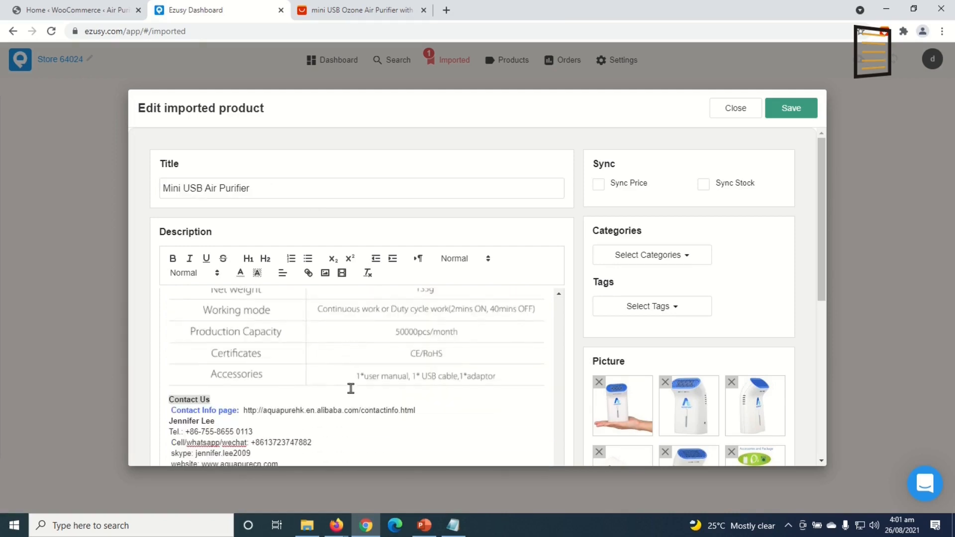
pyautogui.scroll(-5, 405, 405)
pyautogui.scroll(2, 349, 241)
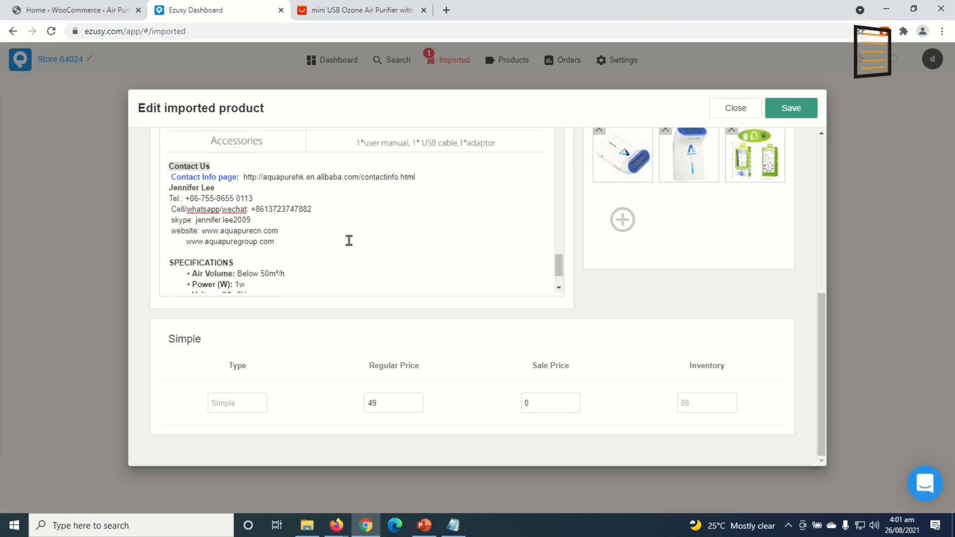
pyautogui.scroll(1, 349, 240)
pyautogui.moveTo(284, 271); pyautogui.dragTo(154, 203)
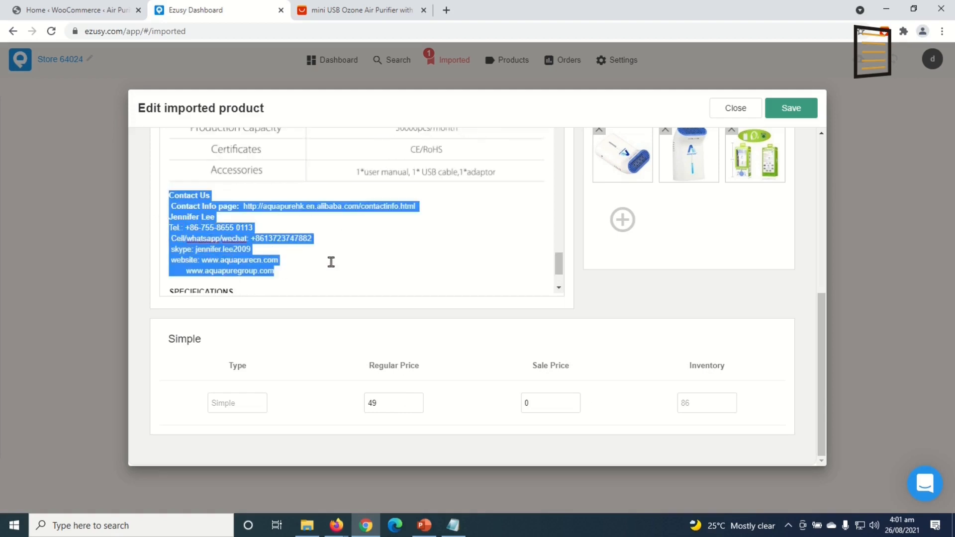
# Delete the entire imported description, including the leftover bullet, so the Description field is empty
pyautogui.scroll(6, 331, 263)
pyautogui.scroll(-15, 435, 258)
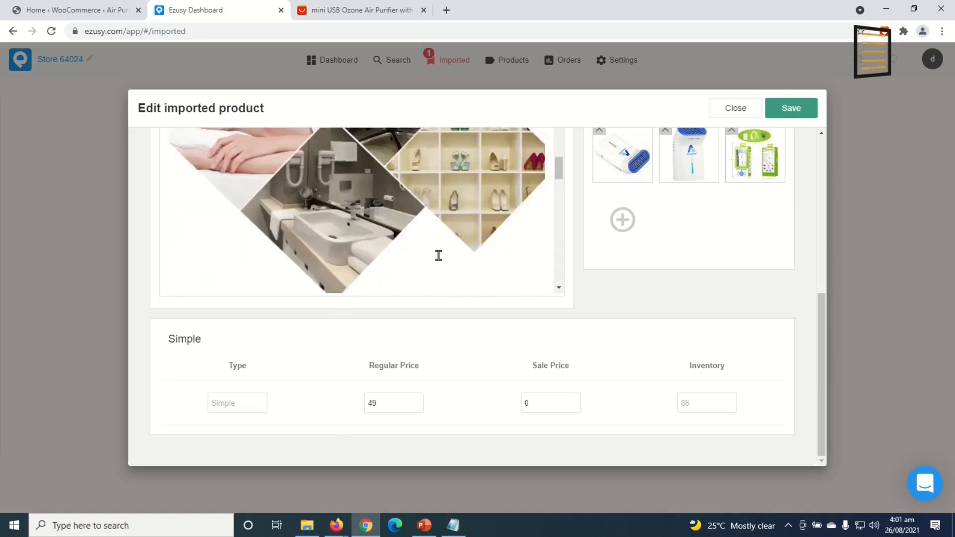
pyautogui.hotkey('ctrl', 'a')
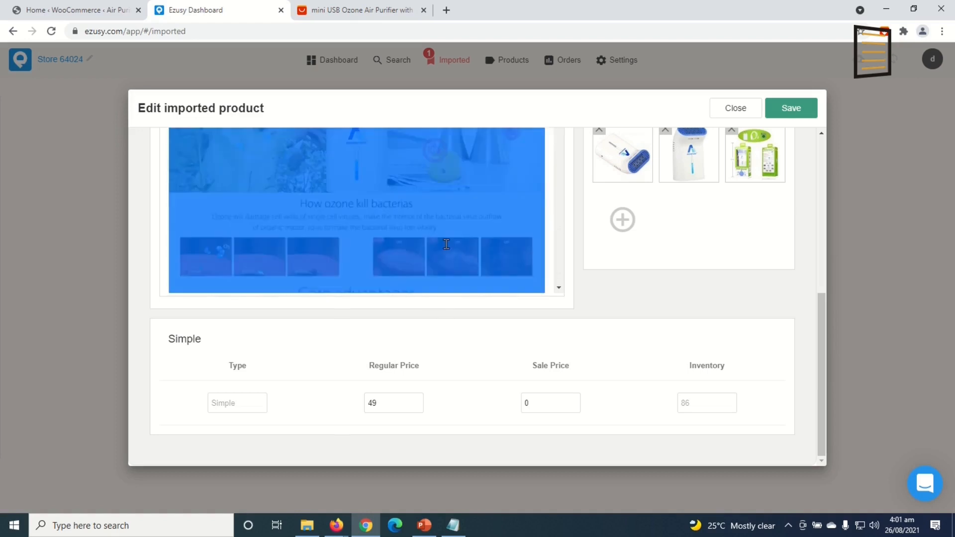
pyautogui.press('Delete')
pyautogui.scroll(6, 447, 246)
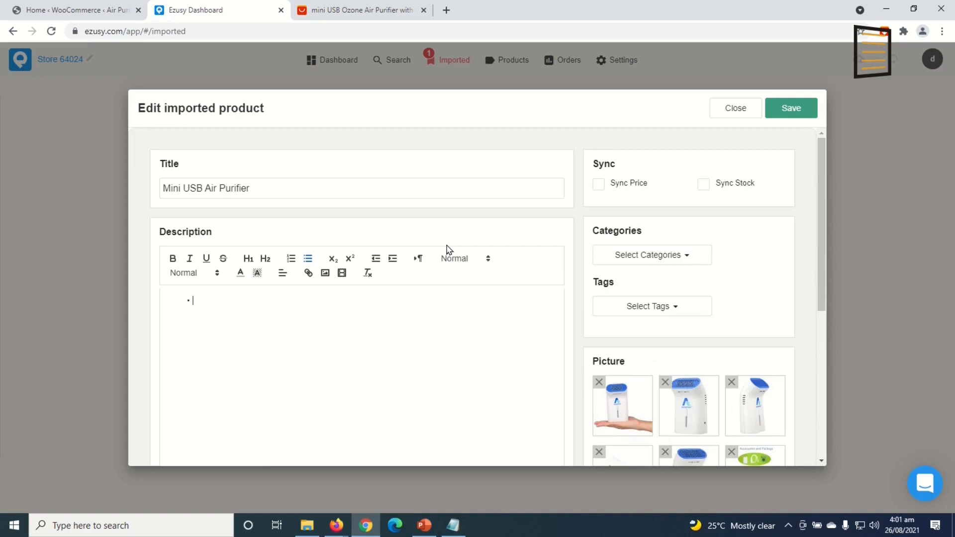
pyautogui.press('BackSpace')
# Check the AliExpress product page again, and enable Sync Price and Sync Stock for the imported product in Ezusy
pyautogui.click(335, 10)
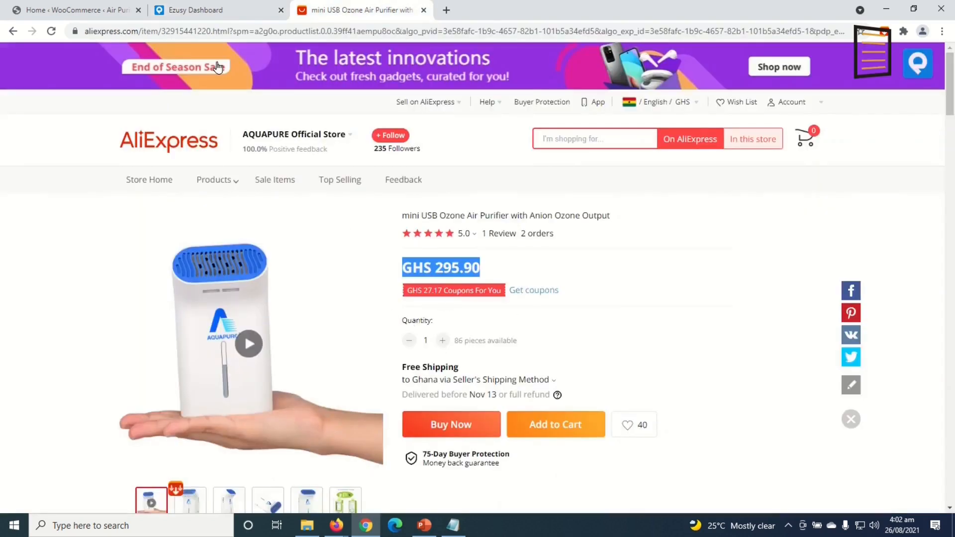
pyautogui.click(182, 11)
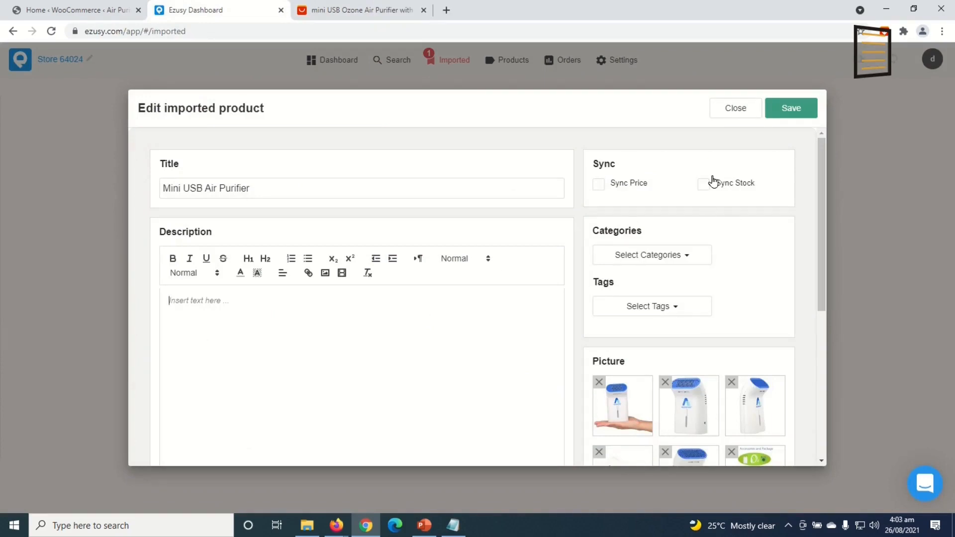
pyautogui.click(598, 188)
pyautogui.click(705, 186)
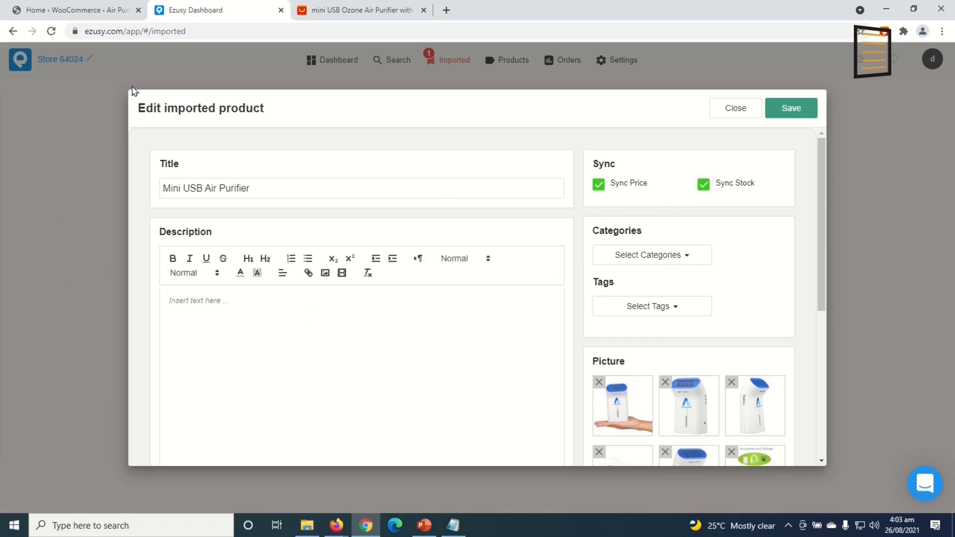
# Check the choices offered under Categories and Tags without selecting any, and view the product pictures
pyautogui.click(664, 256)
pyautogui.click(744, 277)
pyautogui.click(666, 308)
pyautogui.click(761, 293)
pyautogui.scroll(-1, 680, 248)
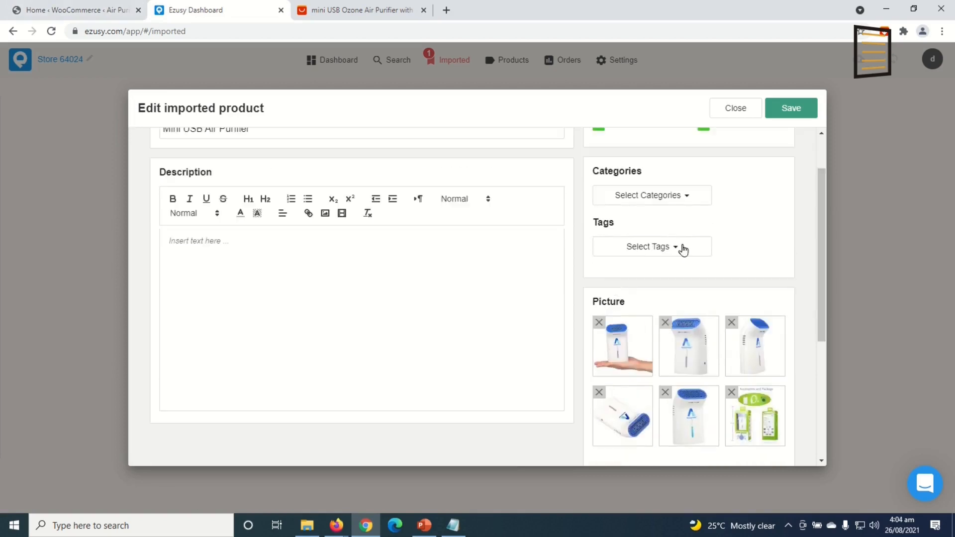
# Remove the accessories-and-package picture from the imported product, save the changes and close the product editor
pyautogui.scroll(-1, 639, 324)
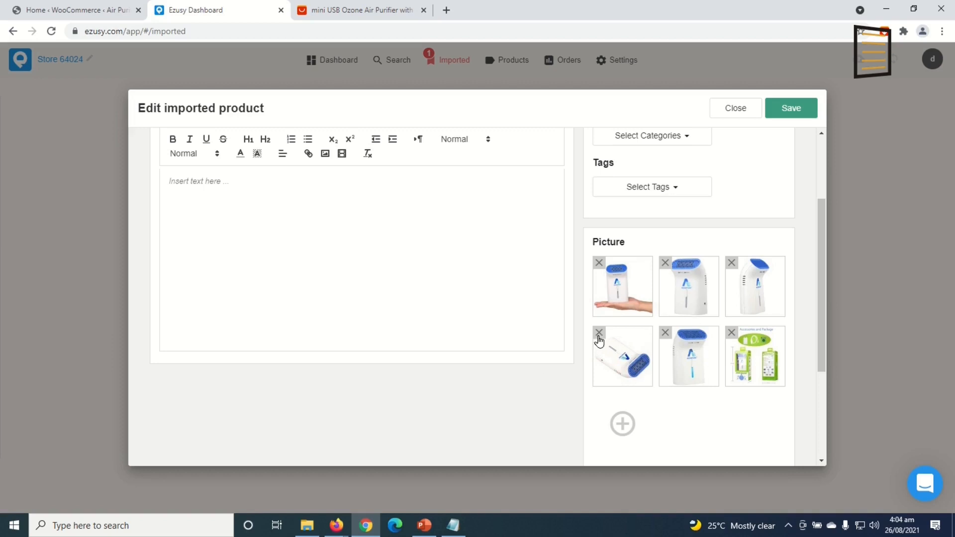
pyautogui.click(732, 335)
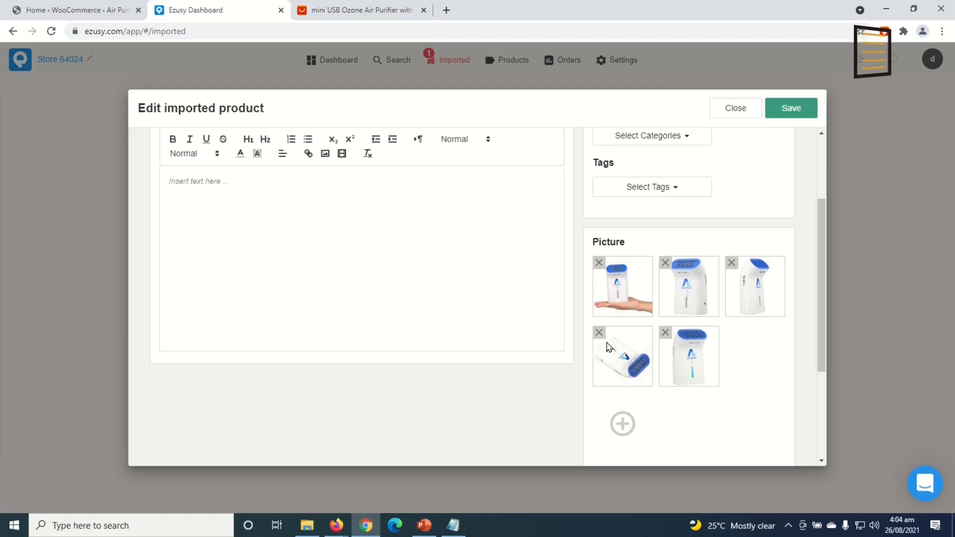
pyautogui.scroll(3, 606, 347)
pyautogui.click(793, 111)
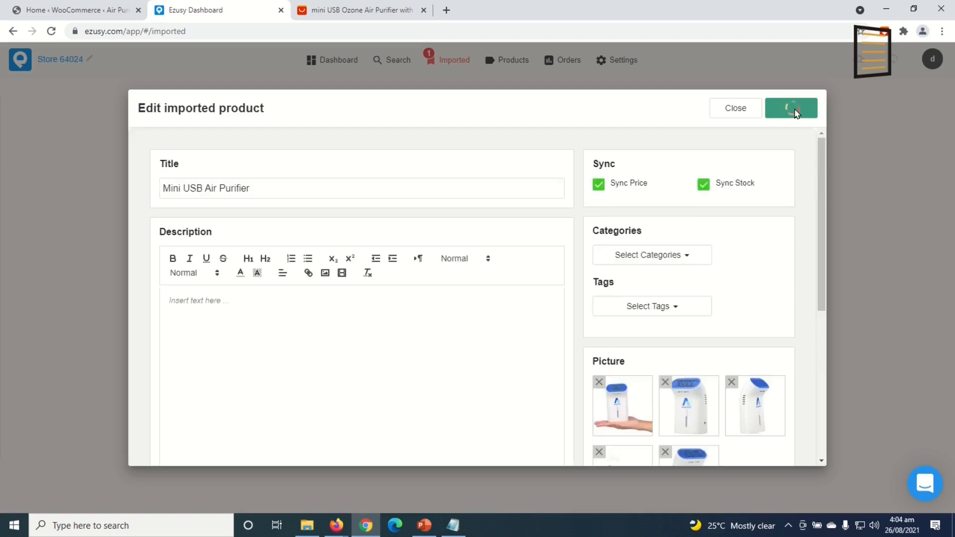
pyautogui.click(736, 107)
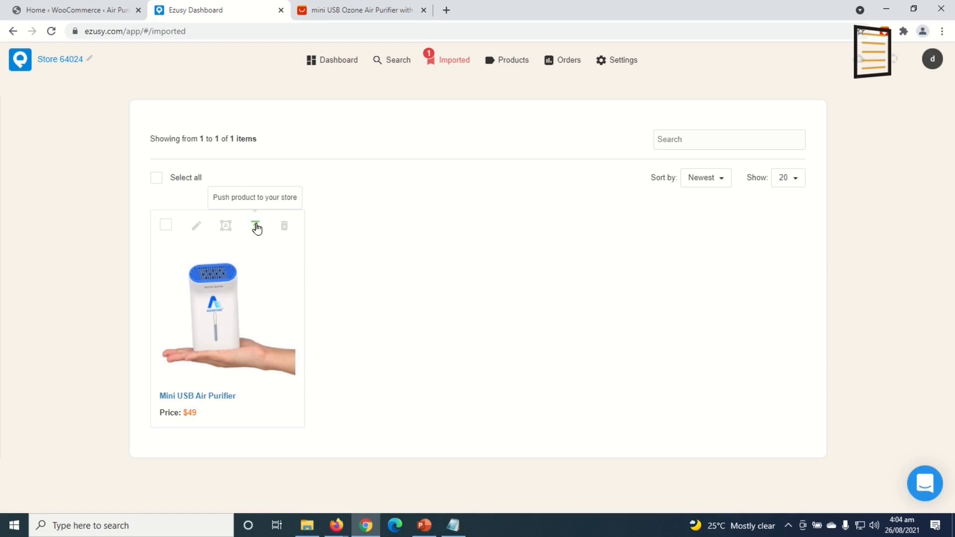
# Push the Mini USB Air Purifier to the store, and close the Ezusy and AliExpress pages
pyautogui.click(256, 227)
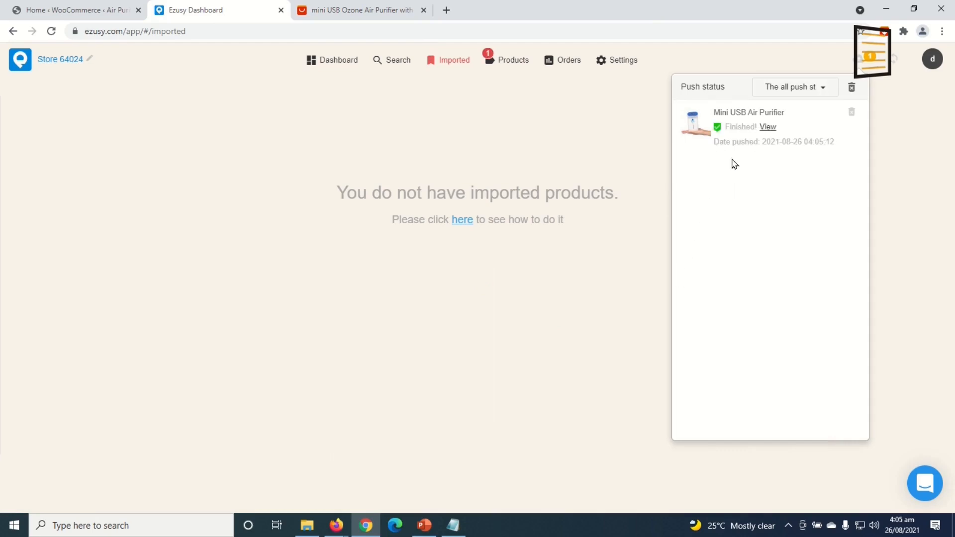
pyautogui.click(281, 11)
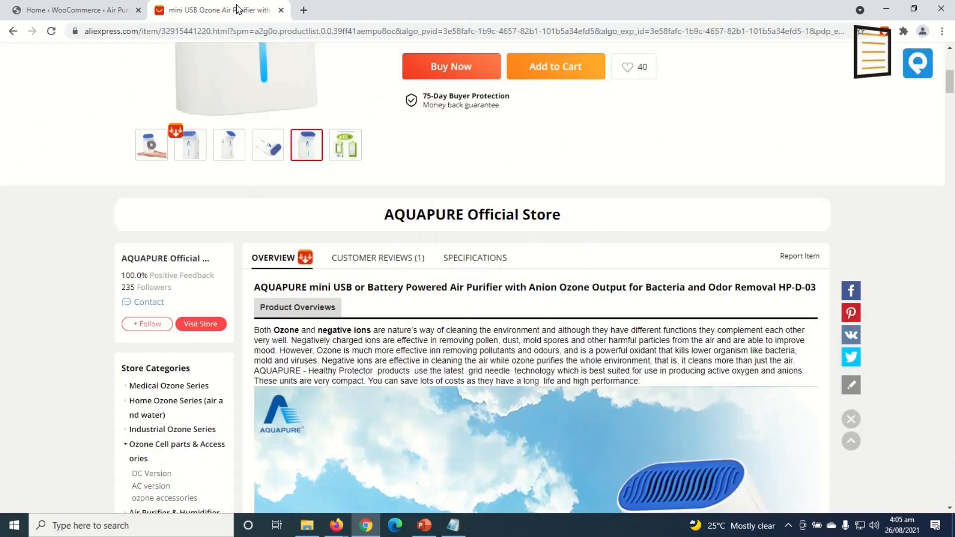
pyautogui.click(282, 11)
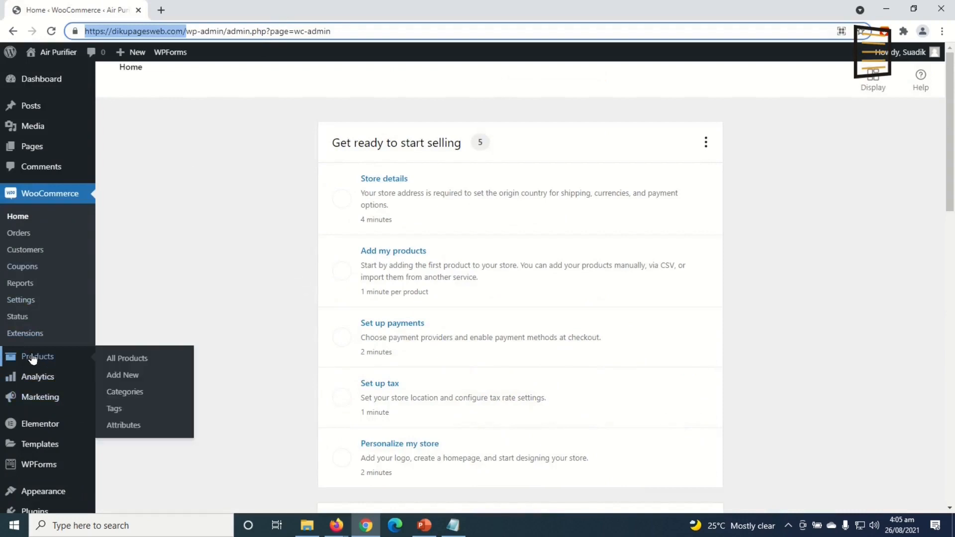
# Open the Mini USB Air Purifier for editing from the WooCommerce product list, and view its live page in a separate tab
pyautogui.click(64, 360)
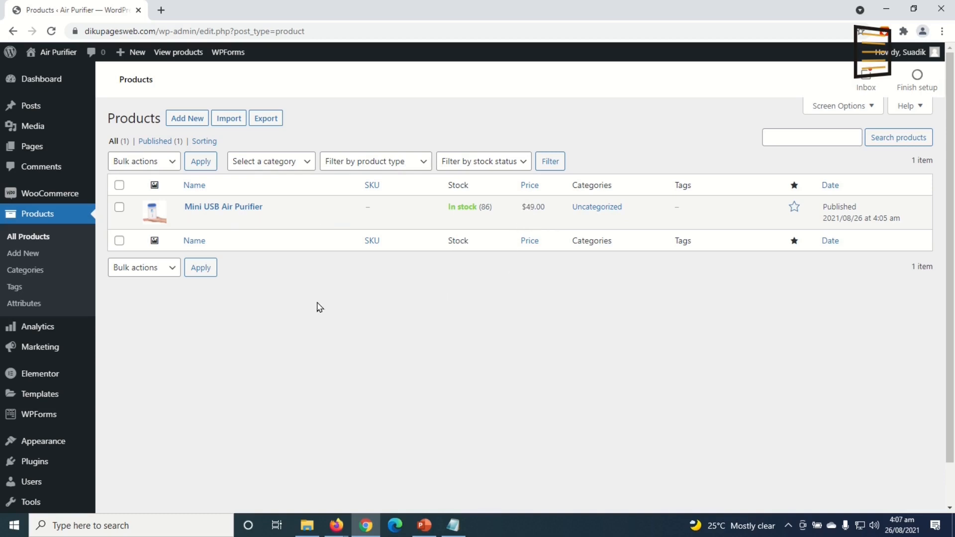
pyautogui.click(216, 220)
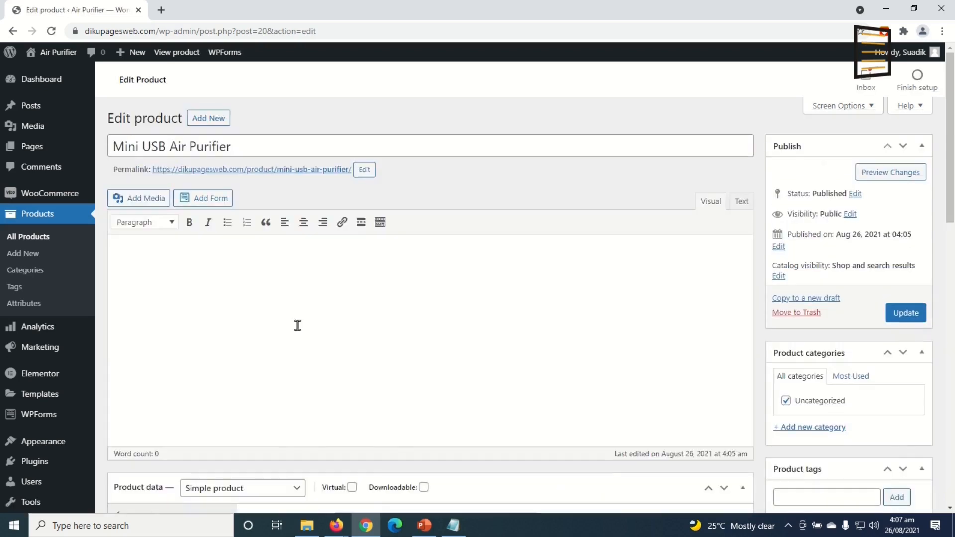
pyautogui.rightClick(177, 52)
pyautogui.click(244, 61)
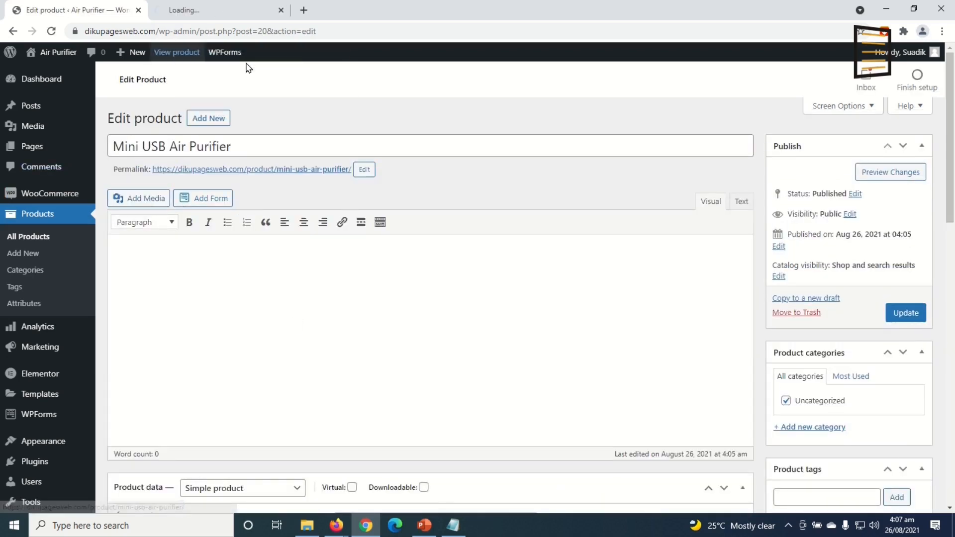
pyautogui.click(188, 15)
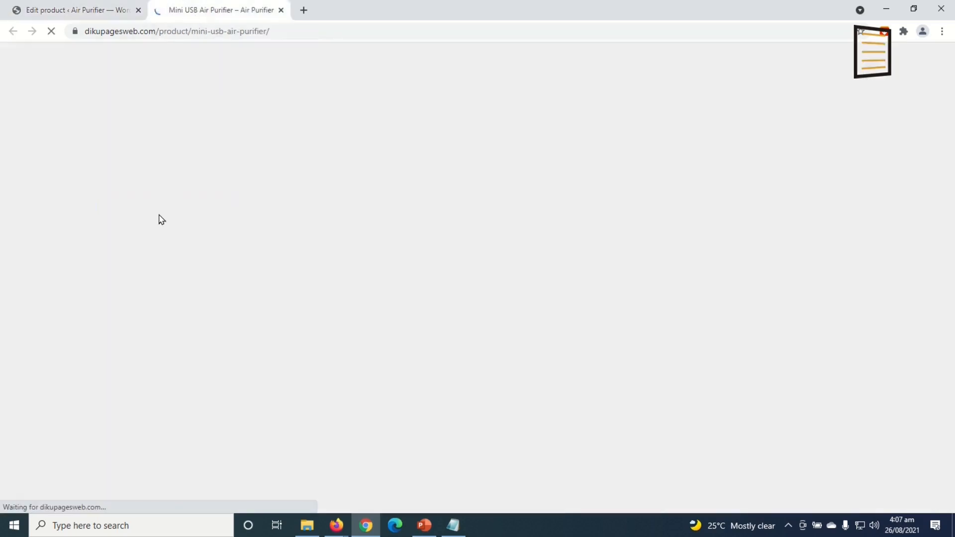
pyautogui.scroll(-7, 427, 324)
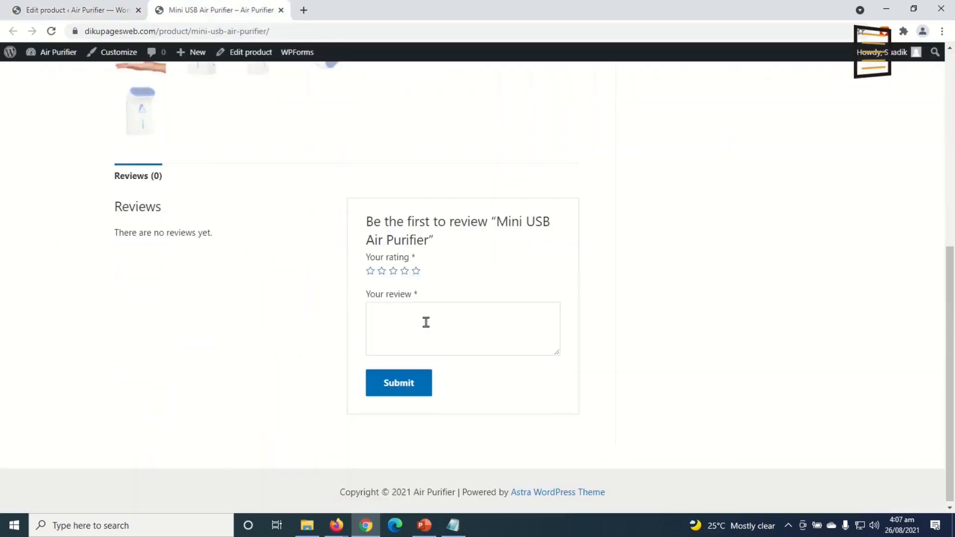
pyautogui.scroll(10, 501, 367)
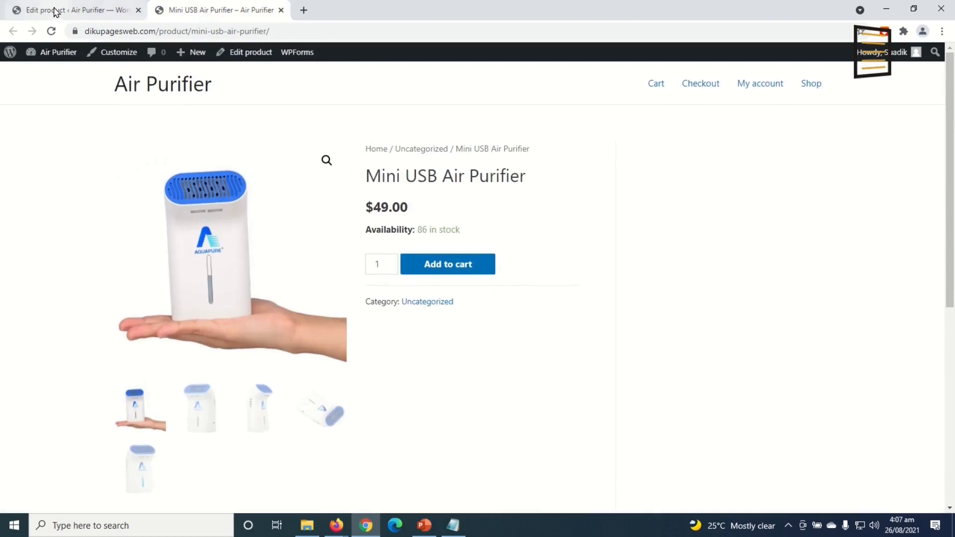
# Compare the product's description, price and short description fields in the editor with the live product page
pyautogui.click(49, 15)
pyautogui.click(195, 287)
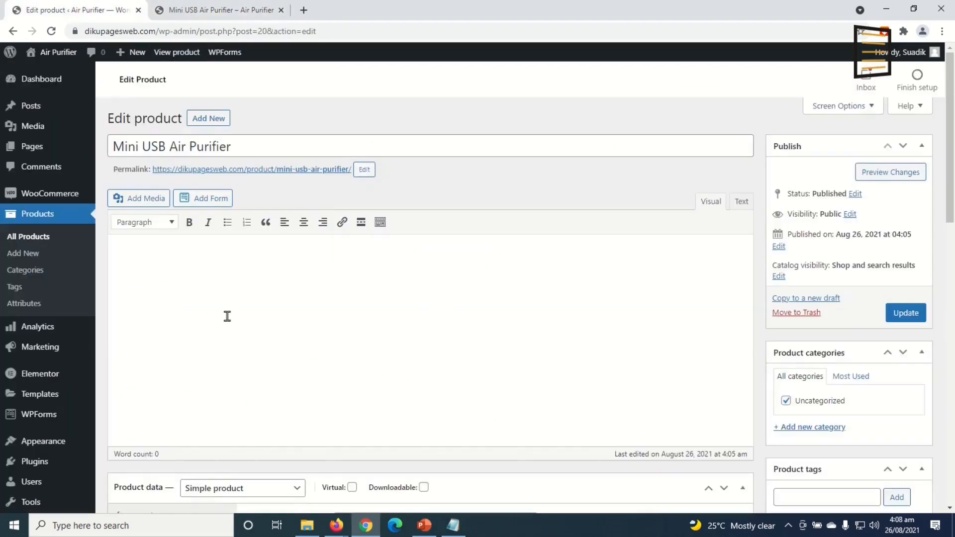
pyautogui.scroll(-2, 247, 327)
pyautogui.scroll(2, 244, 309)
pyautogui.click(219, 10)
pyautogui.scroll(-5, 160, 379)
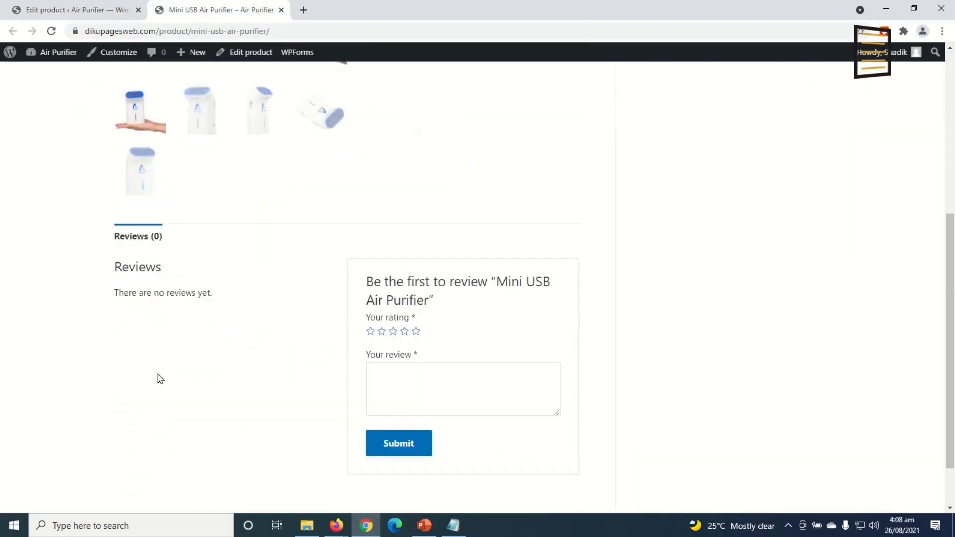
pyautogui.scroll(5, 177, 331)
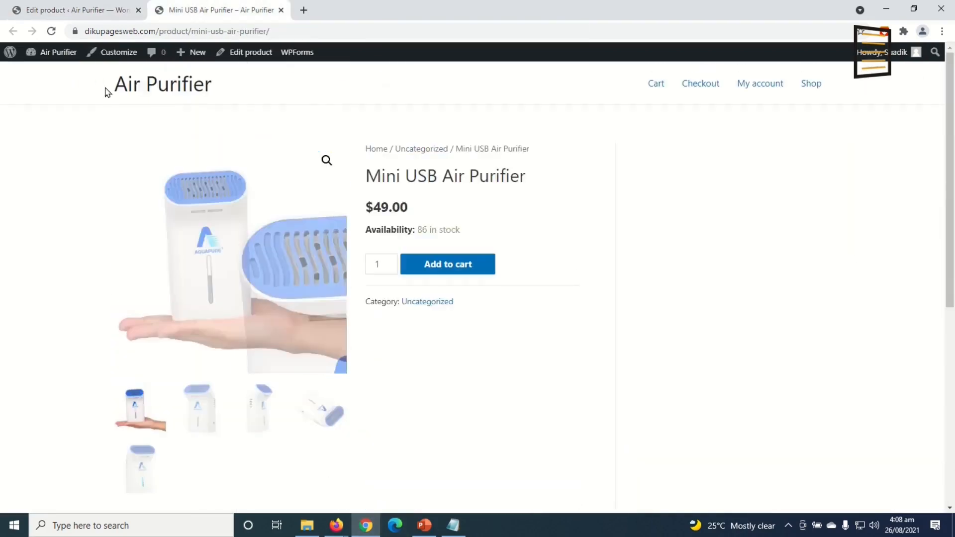
pyautogui.click(64, 10)
pyautogui.scroll(-5, 310, 373)
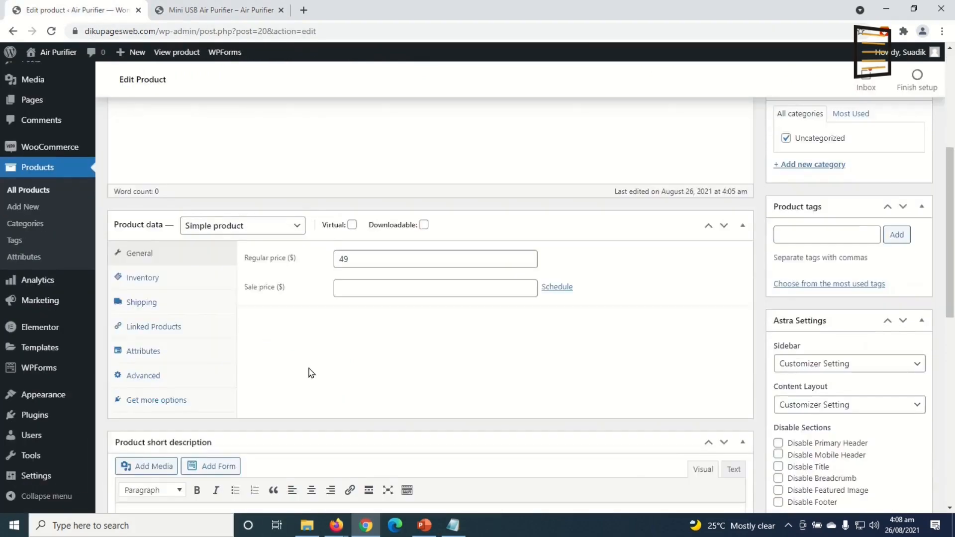
pyautogui.scroll(-8, 310, 373)
pyautogui.scroll(4, 303, 383)
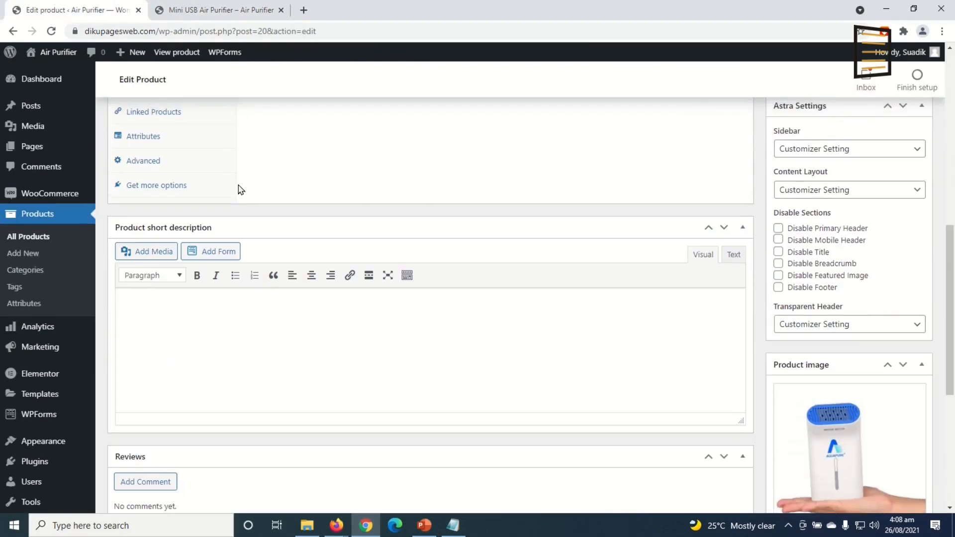
pyautogui.click(204, 10)
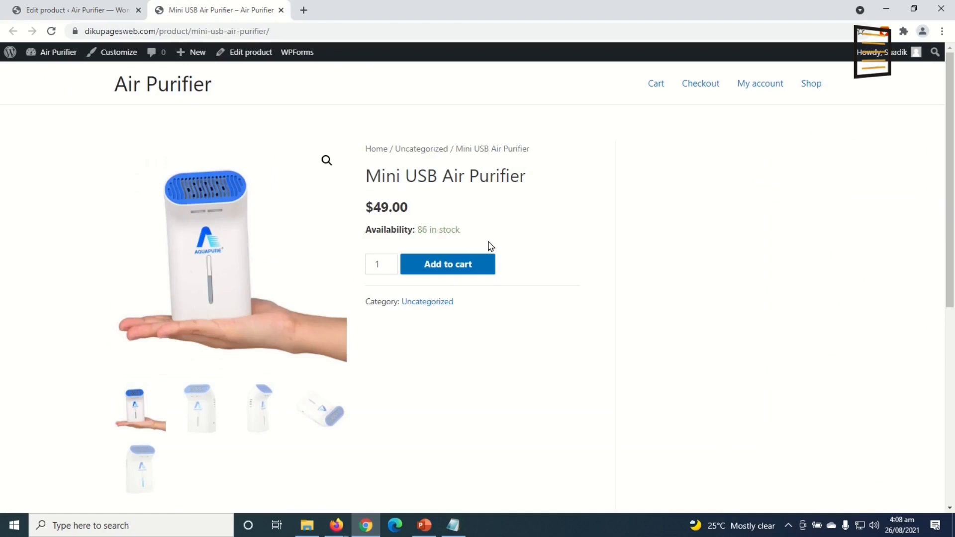
# Fill the main product description with the two paragraphs starting "Both Ozone and negative ions are nature's way" and "AQUAPURE - Healthy Protector products"
pyautogui.click(44, 10)
pyautogui.scroll(10, 269, 349)
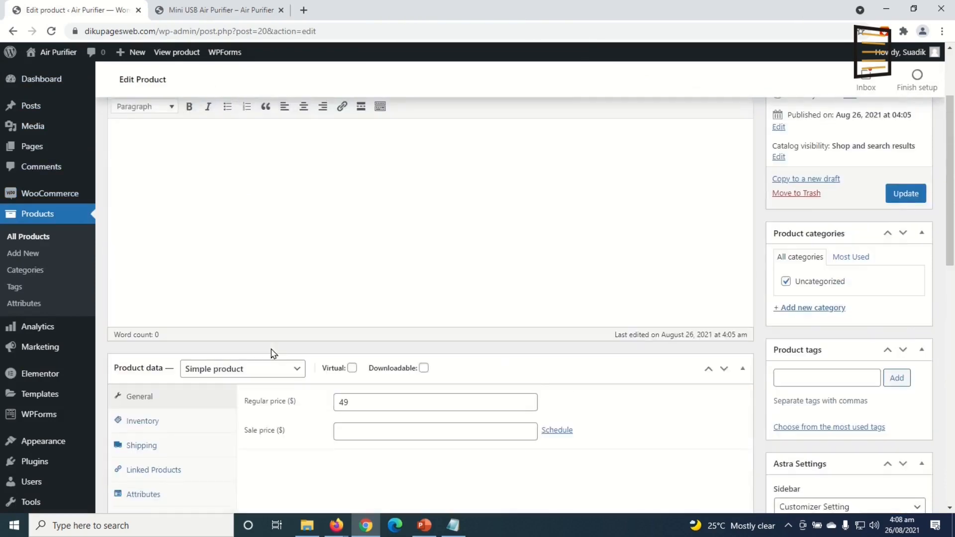
pyautogui.click(160, 277)
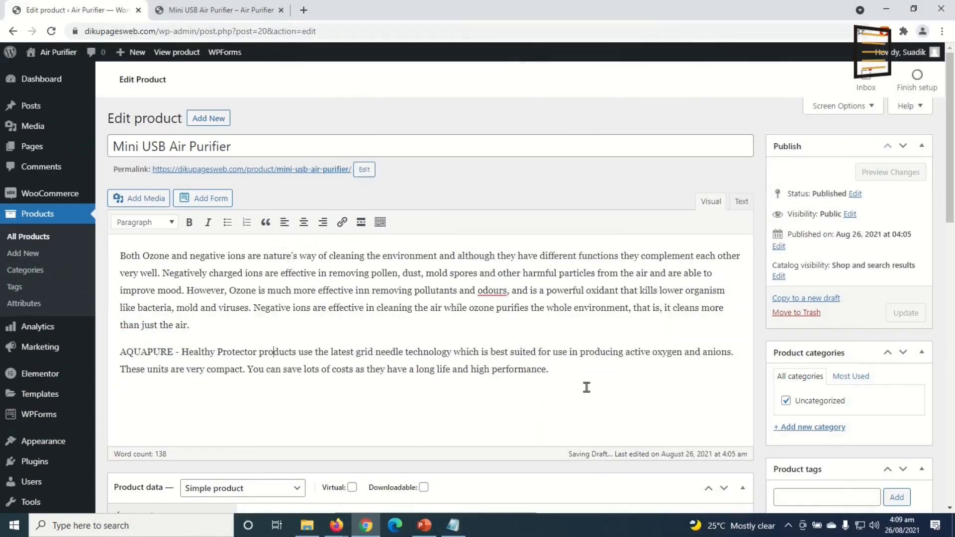
# Enter the short description from "Healthy Protector products use the latest grid needle technology" through "a long life and high performance."
pyautogui.scroll(-9, 589, 386)
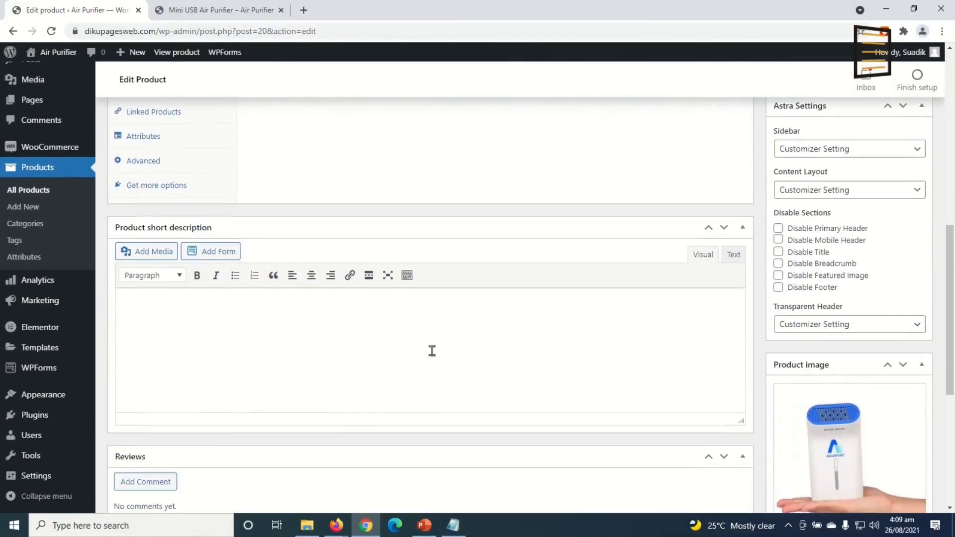
pyautogui.click(195, 344)
pyautogui.write('Healthy Protector products use the latest grid needle technology which is best suited for use in producing active oxygen and anions. These units are very compact. You can save lots of costs as they have a long life and high performance.')
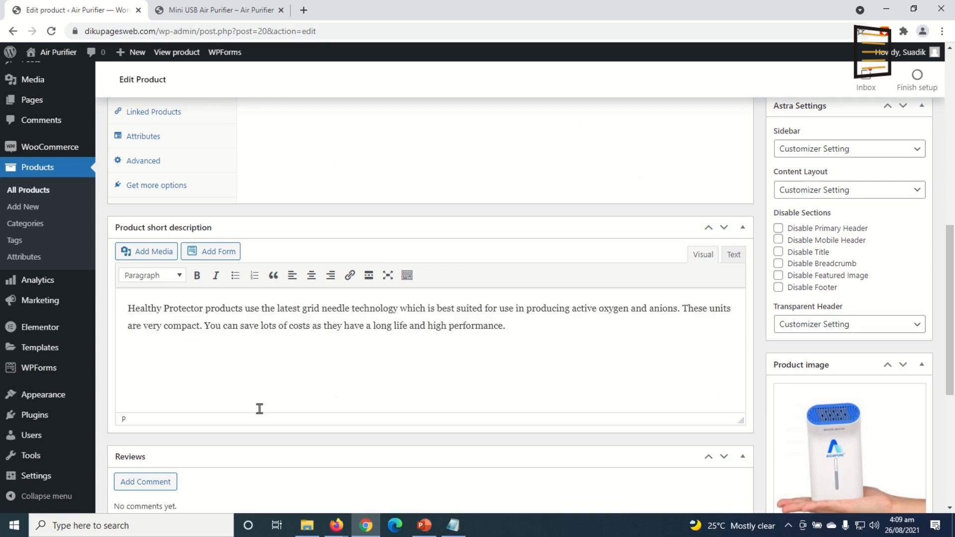
# Set the product's regular price to 120 and its sale price to 79.99 dollars
pyautogui.scroll(-6, 327, 395)
pyautogui.scroll(14, 326, 399)
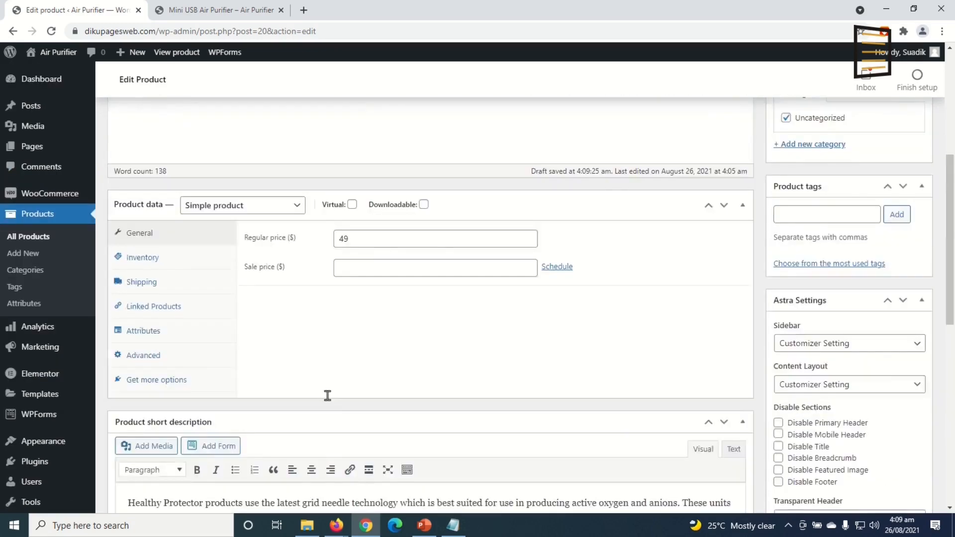
pyautogui.scroll(-3, 334, 308)
pyautogui.scroll(2, 320, 326)
pyautogui.scroll(-1, 277, 326)
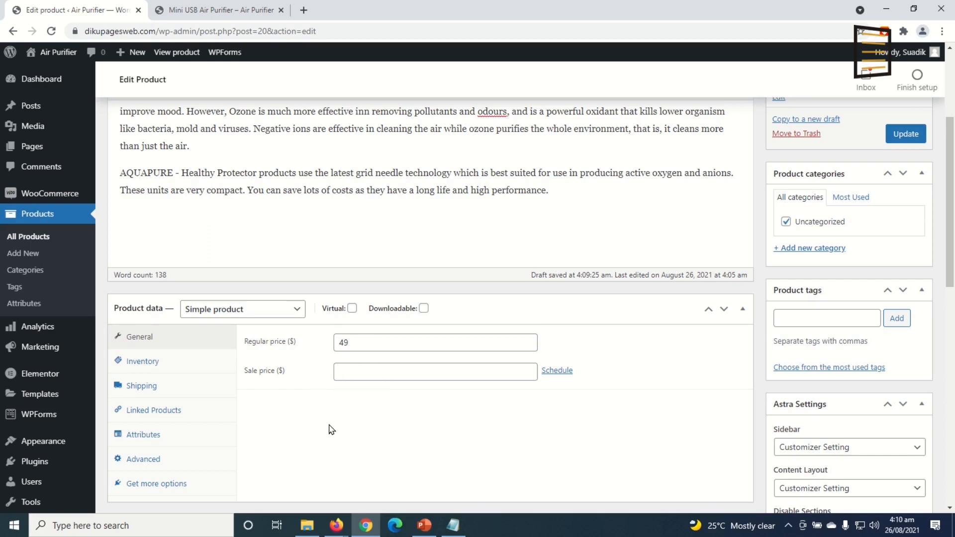
pyautogui.doubleClick(369, 344)
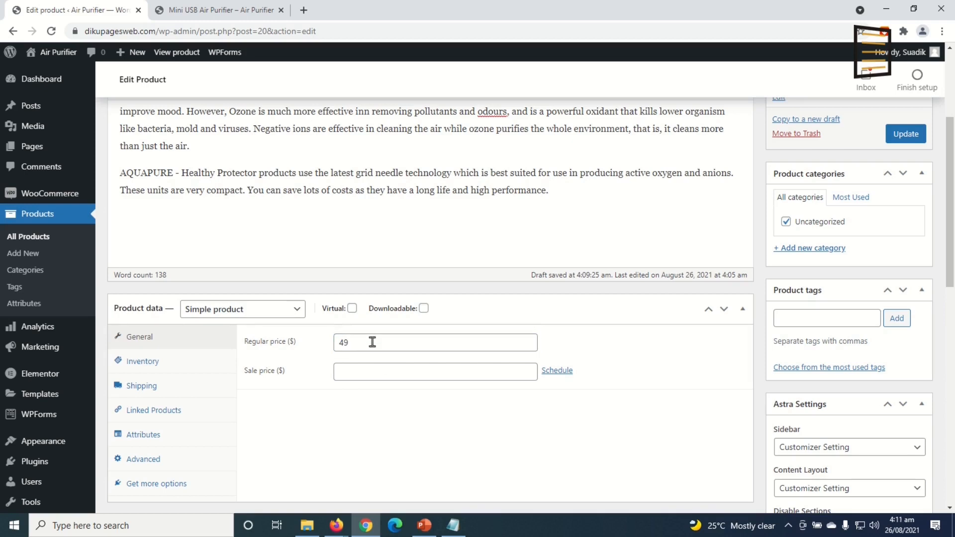
pyautogui.doubleClick(369, 344)
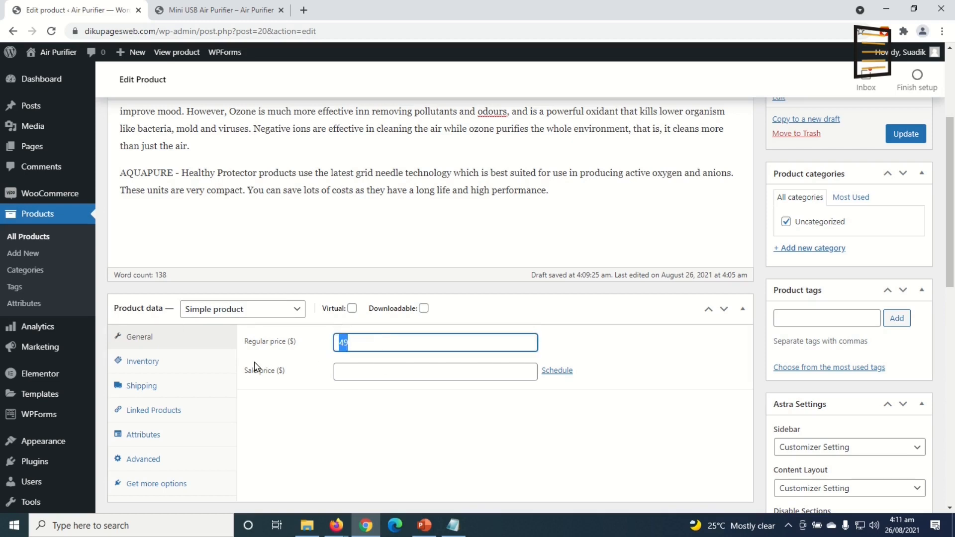
pyautogui.write('79.99')
pyautogui.moveTo(371, 342); pyautogui.dragTo(249, 345)
pyautogui.write('120')
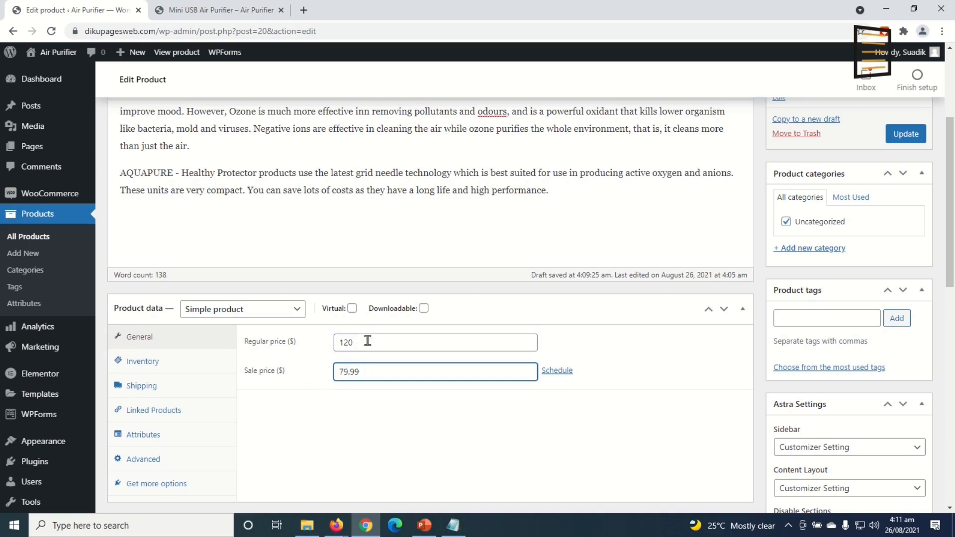
pyautogui.moveTo(368, 344); pyautogui.dragTo(329, 342)
pyautogui.moveTo(386, 368); pyautogui.dragTo(310, 372)
# Update the product and reload its live page
pyautogui.click(915, 144)
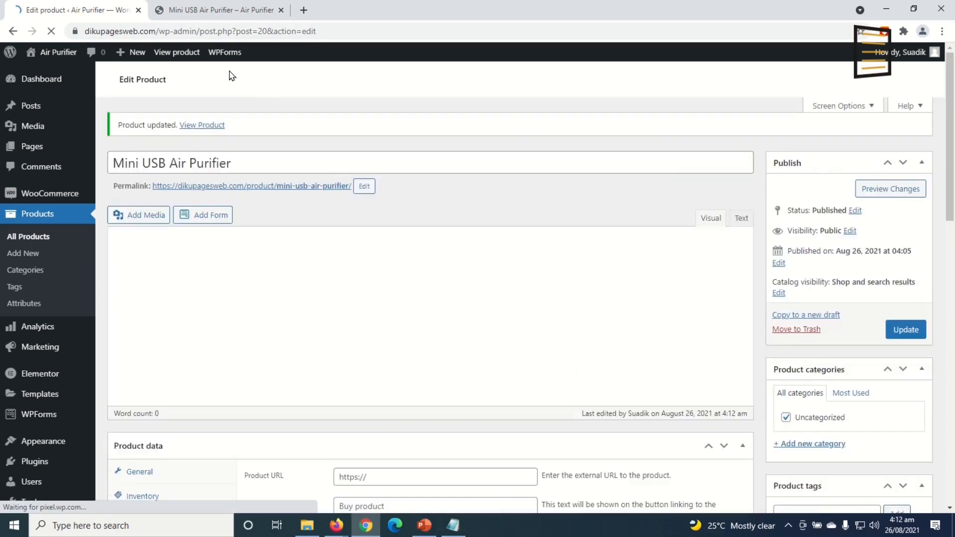
pyautogui.click(209, 10)
pyautogui.click(51, 31)
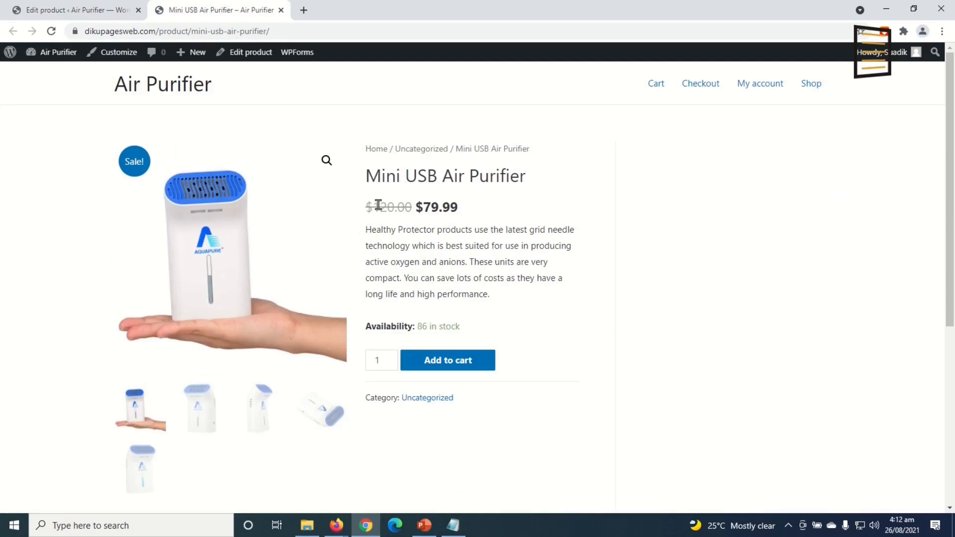
# Check the regular and sale prices, short description and full description on the live product page, and return to the product editor
pyautogui.moveTo(367, 207); pyautogui.dragTo(476, 210)
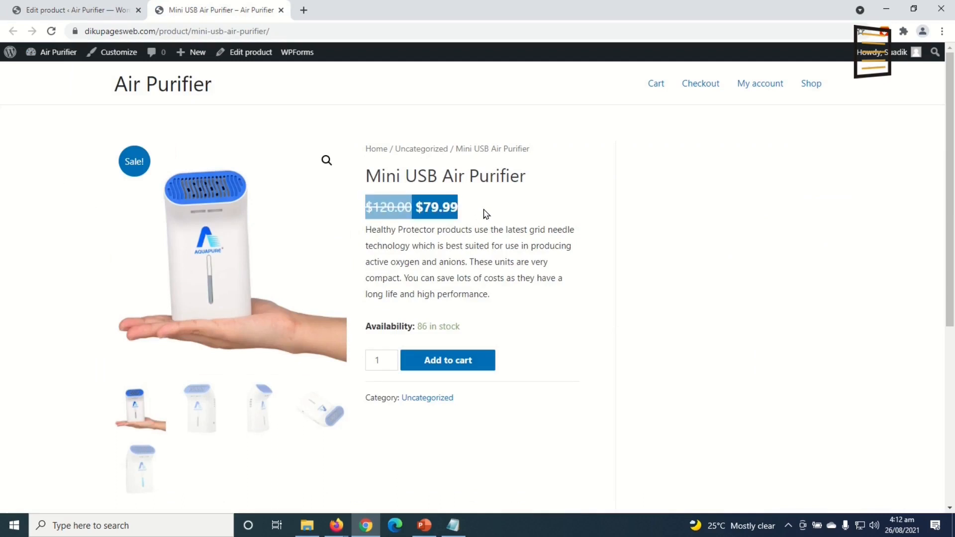
pyautogui.click(487, 214)
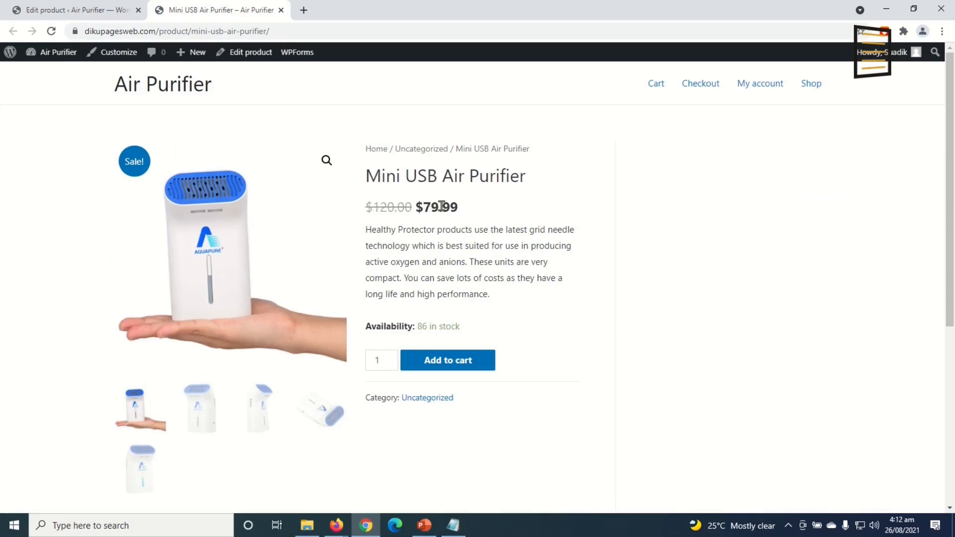
pyautogui.scroll(-6, 578, 367)
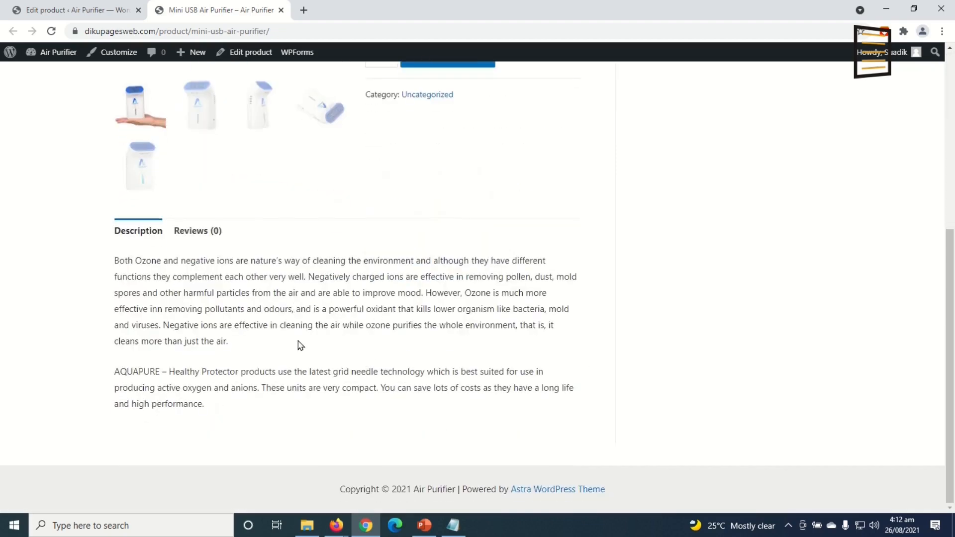
pyautogui.scroll(6, 403, 382)
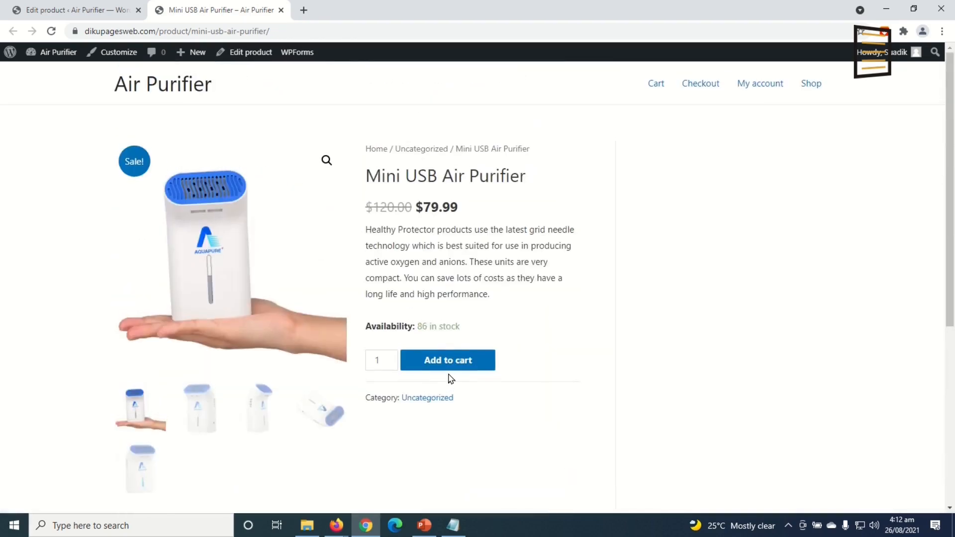
pyautogui.click(69, 9)
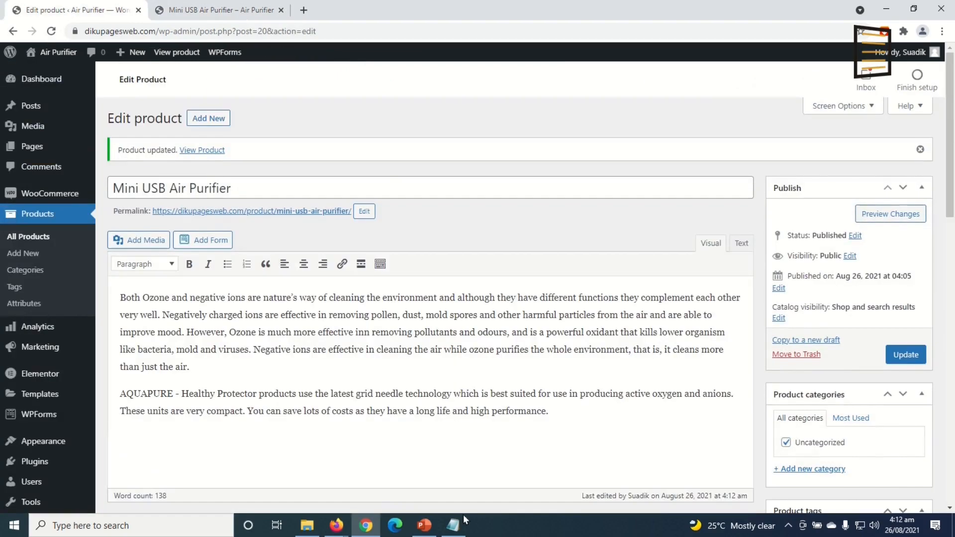
# Create an Air Purifier product category, assign it in place of Uncategorized, and update the product
pyautogui.scroll(-10, 558, 386)
pyautogui.scroll(4, 557, 381)
pyautogui.scroll(5, 571, 386)
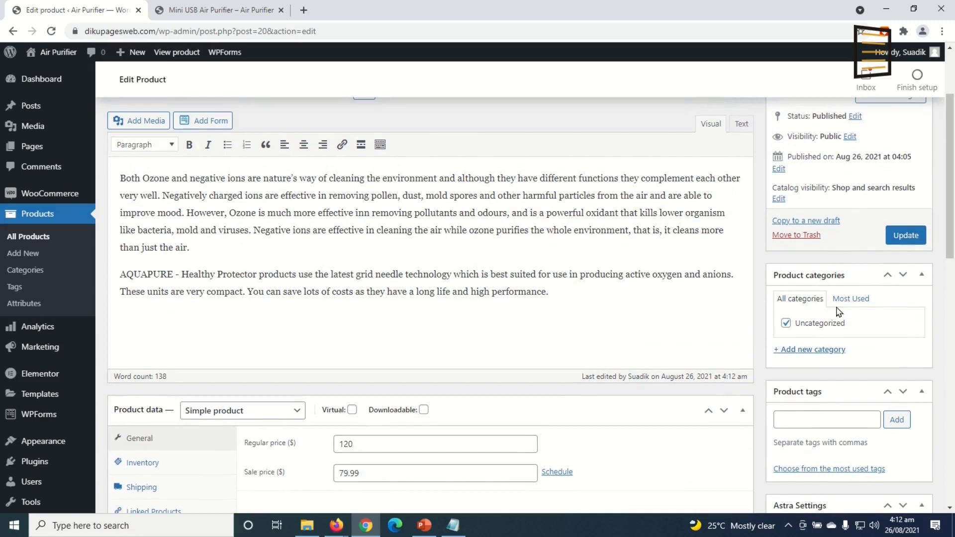
pyautogui.click(799, 351)
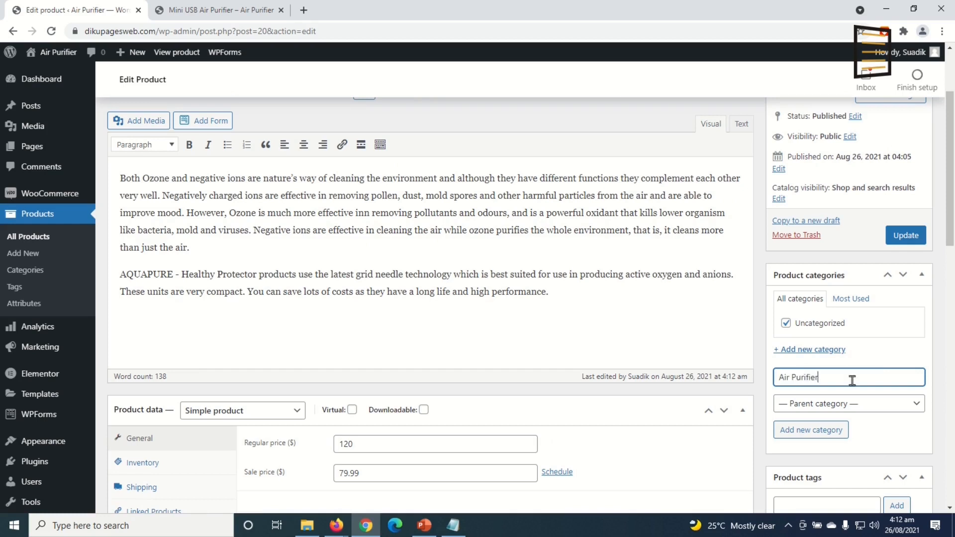
pyautogui.click(794, 436)
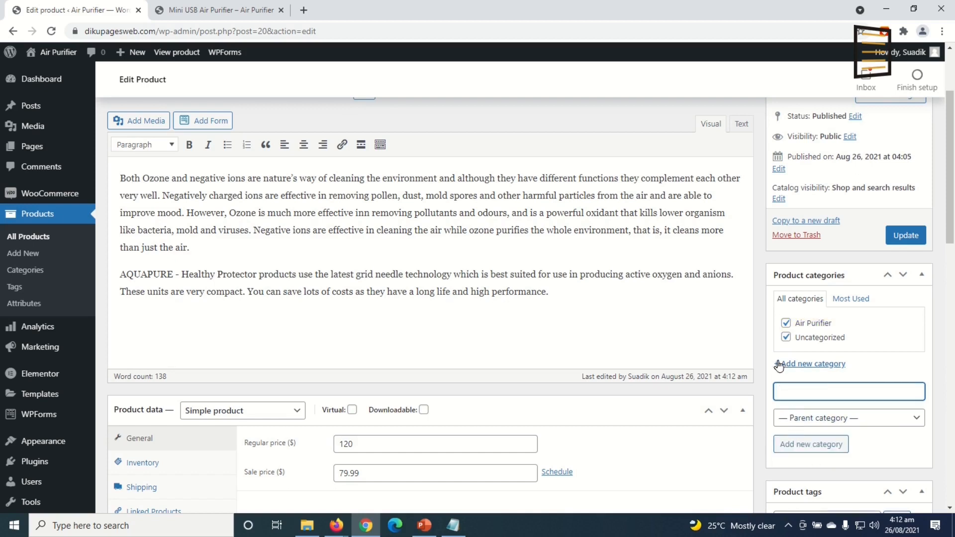
pyautogui.click(787, 338)
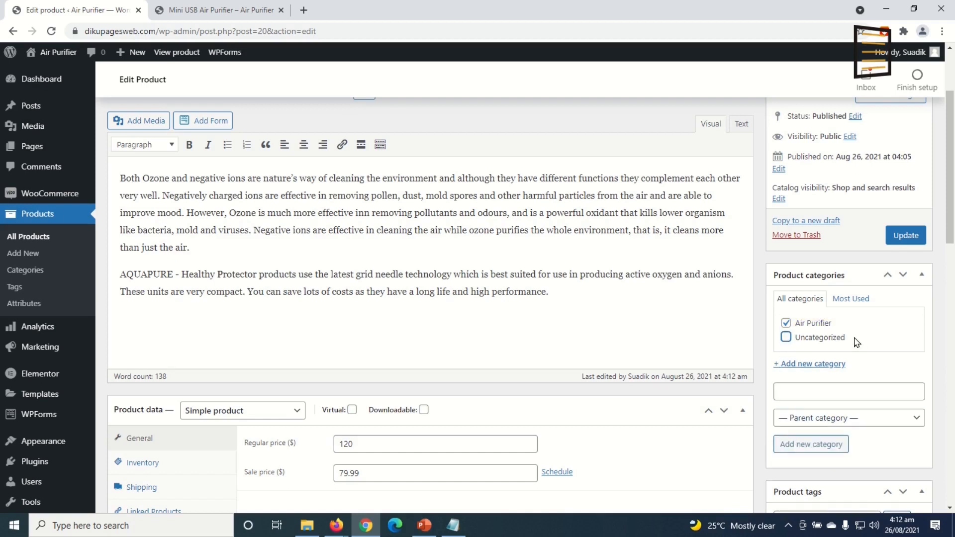
pyautogui.click(905, 238)
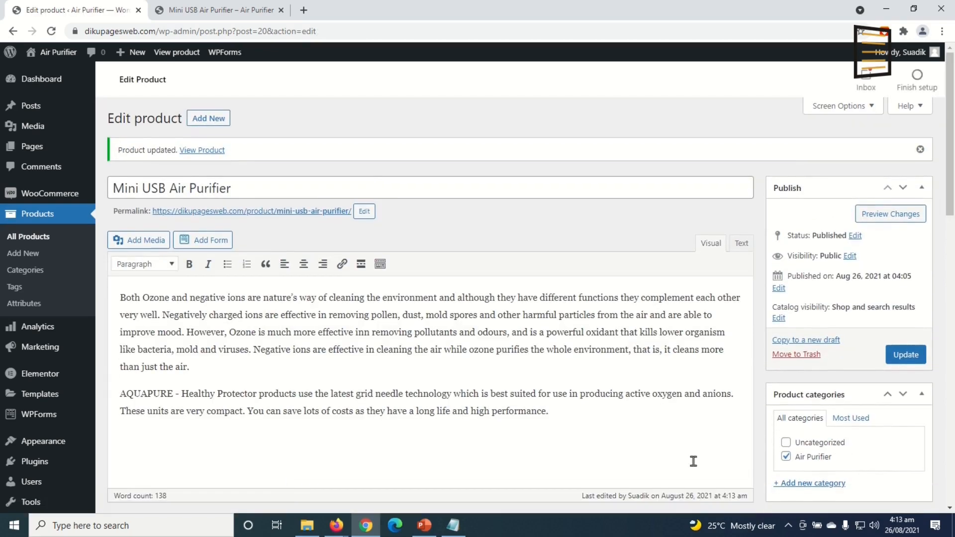
pyautogui.scroll(-10, 432, 394)
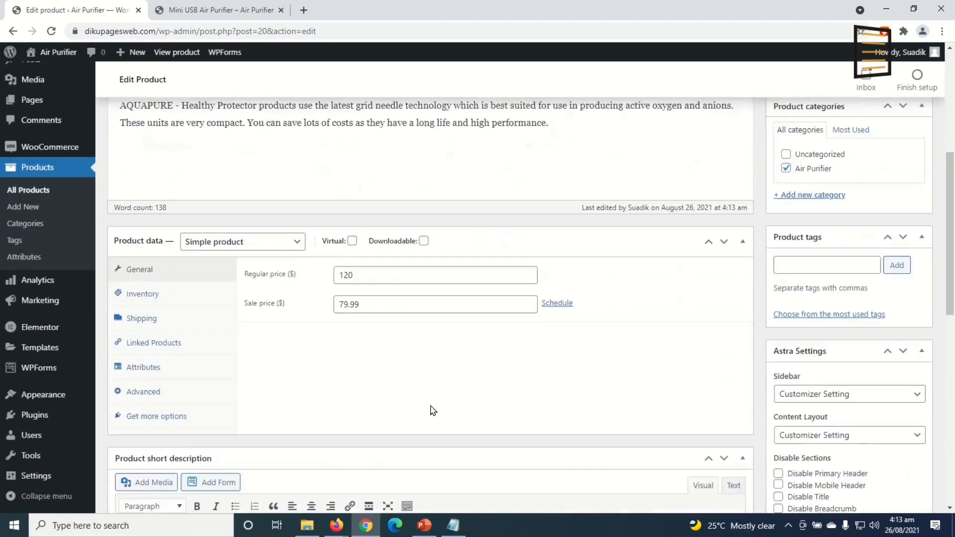
pyautogui.scroll(10, 431, 398)
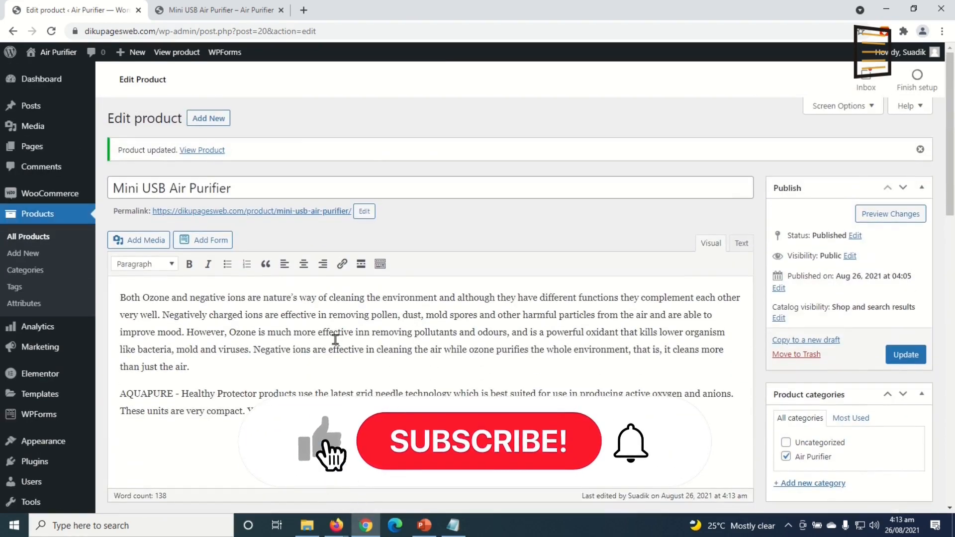
# Go from the live product page to the store's homepage and start adding a new page
pyautogui.click(198, 15)
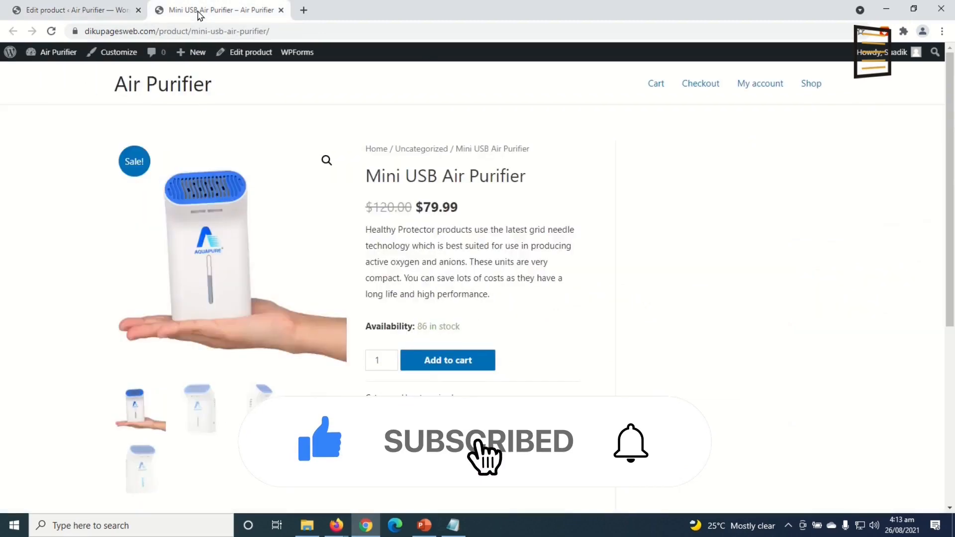
pyautogui.click(171, 85)
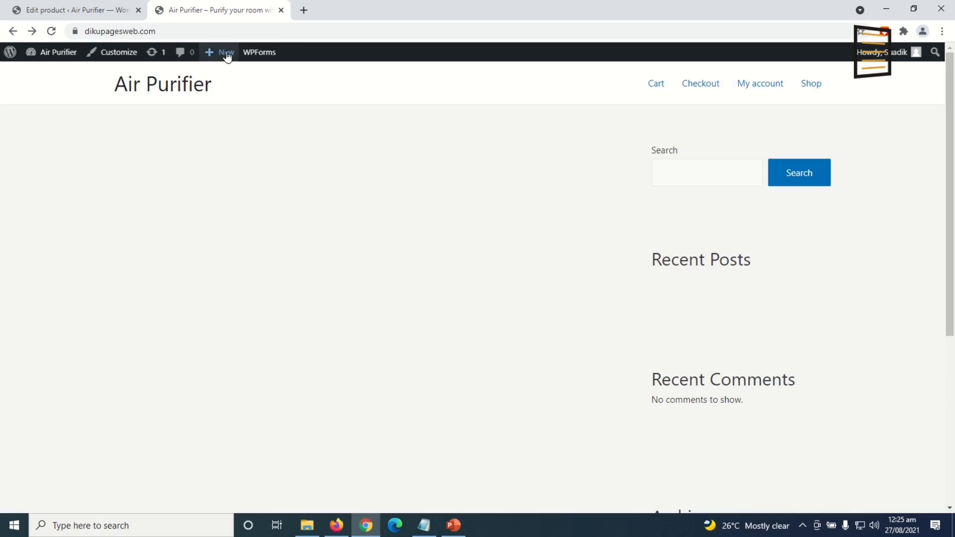
pyautogui.moveTo(223, 52)
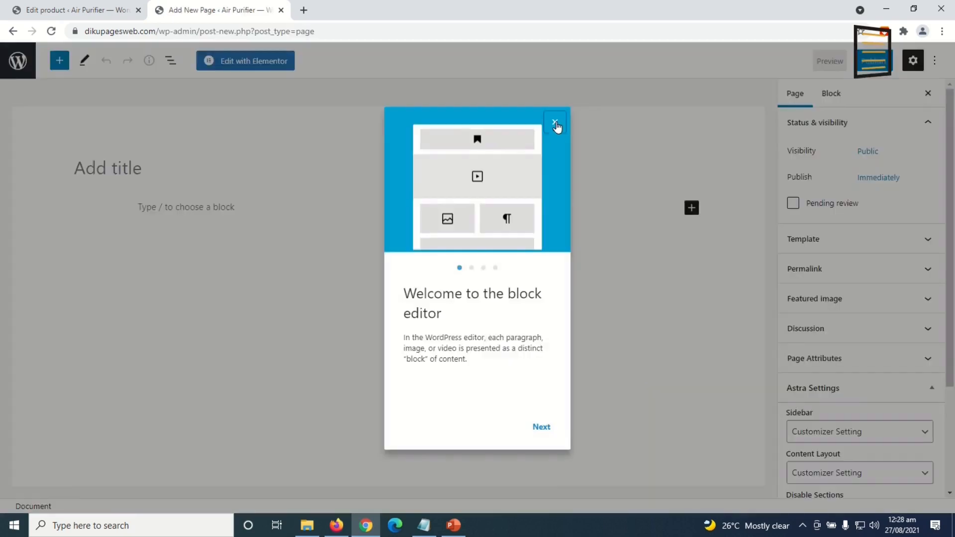
# Title the new page Home, publish it and open the published page
pyautogui.click(555, 123)
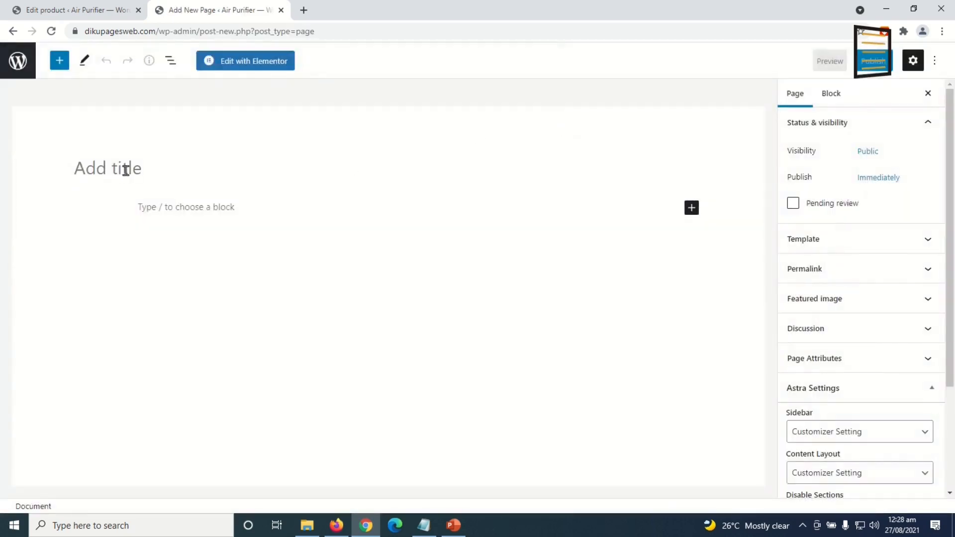
pyautogui.write('Home')
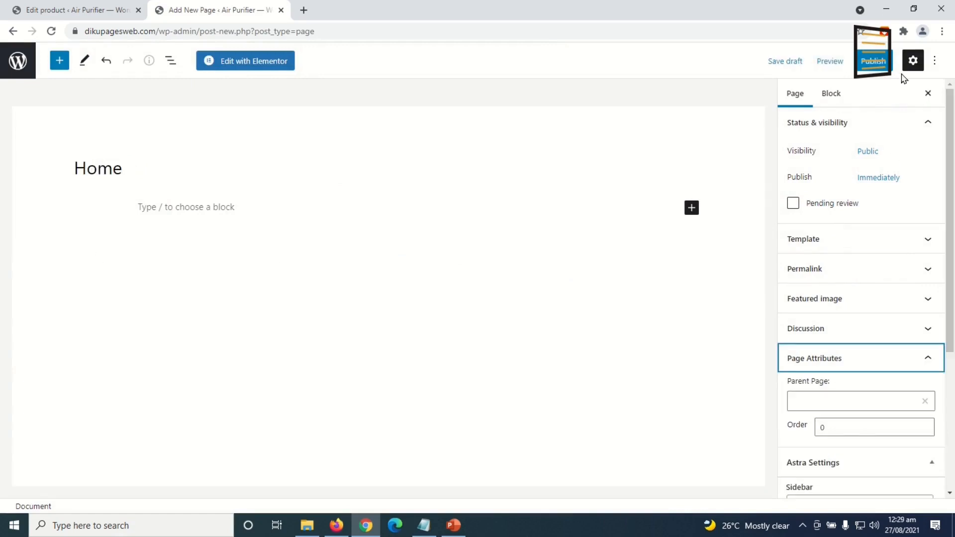
pyautogui.click(873, 61)
pyautogui.click(830, 62)
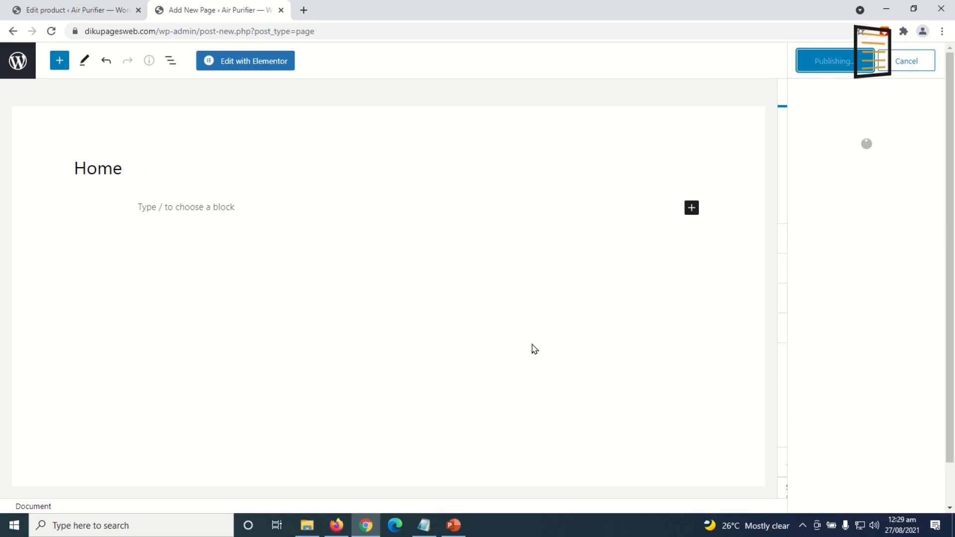
pyautogui.click(110, 481)
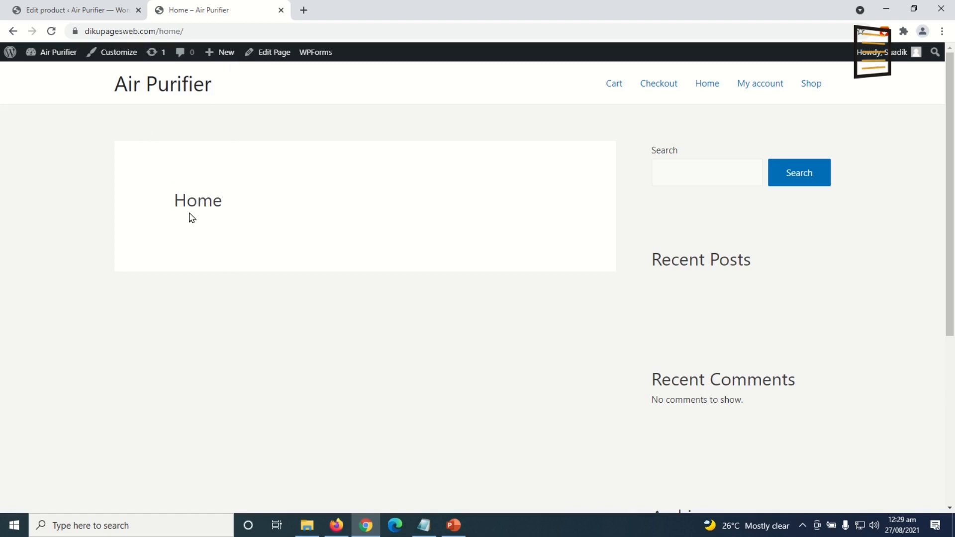
# Return to the site's admin area and open the Reading settings
pyautogui.click(45, 11)
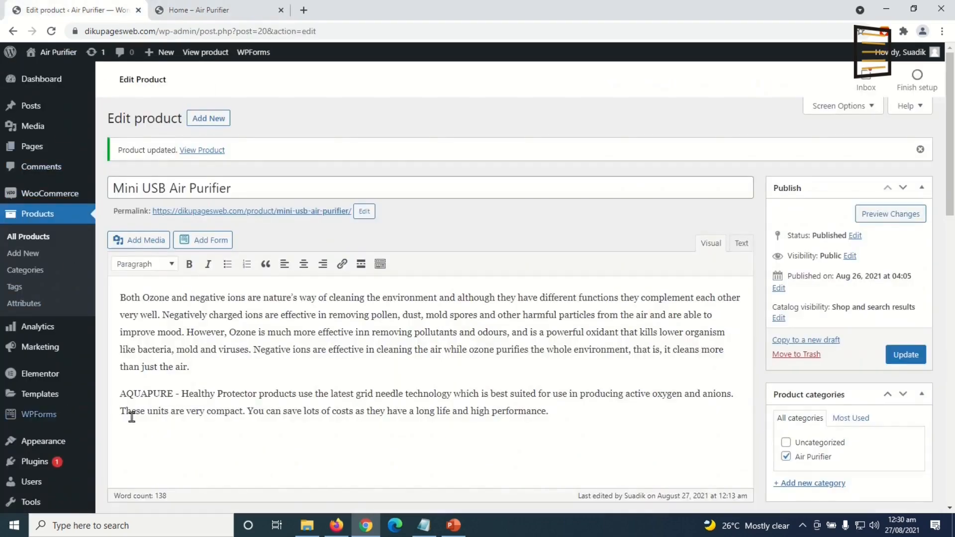
pyautogui.scroll(-5, 90, 278)
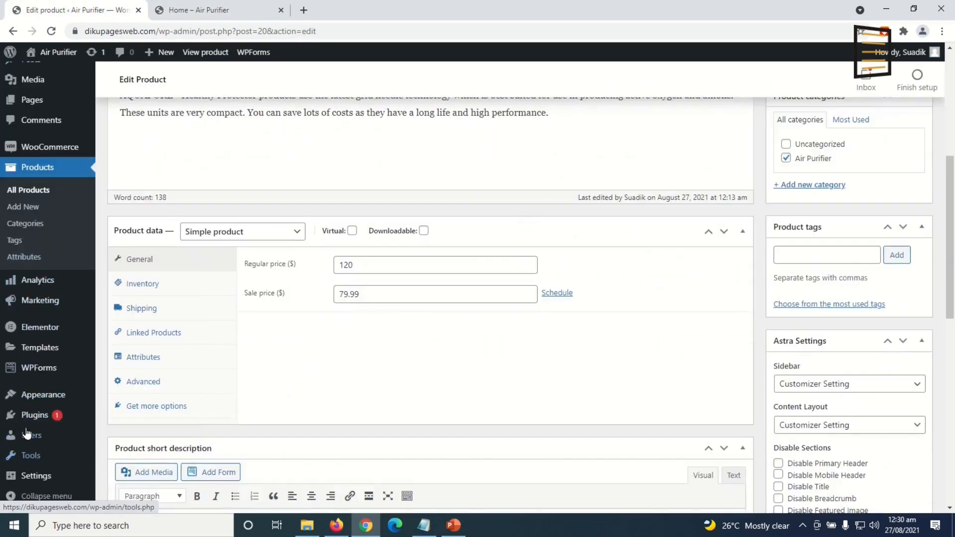
pyautogui.moveTo(42, 481)
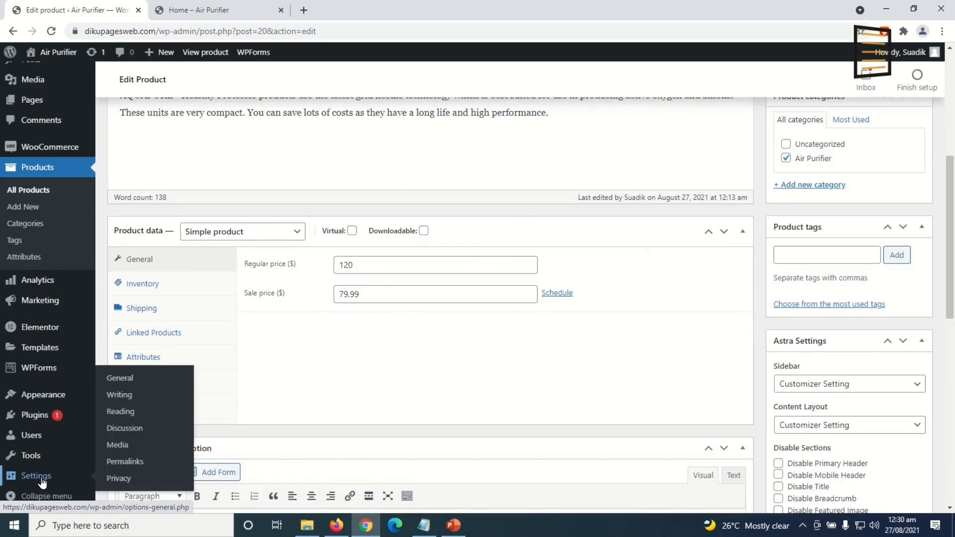
pyautogui.click(126, 417)
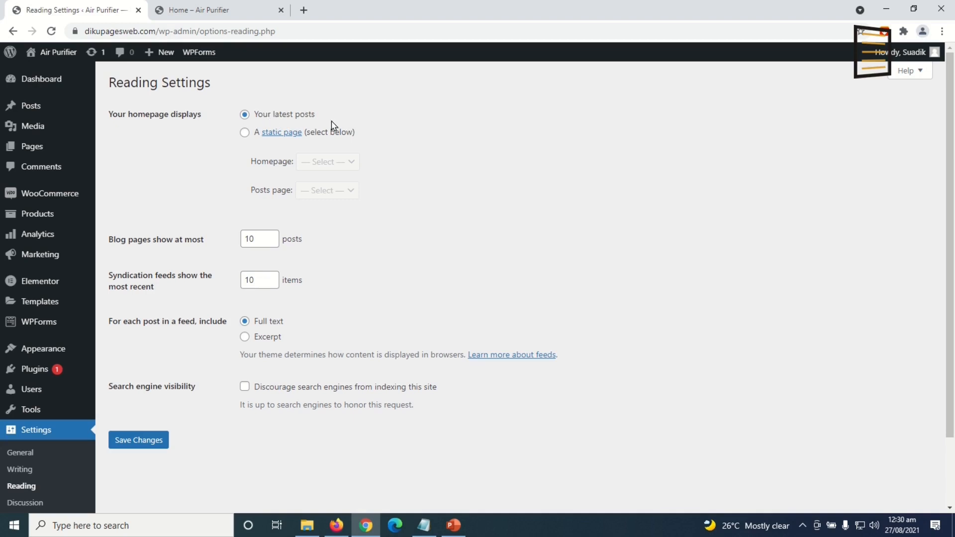
# Make the homepage display a static page, choose Home as the homepage and save the changes
pyautogui.click(243, 134)
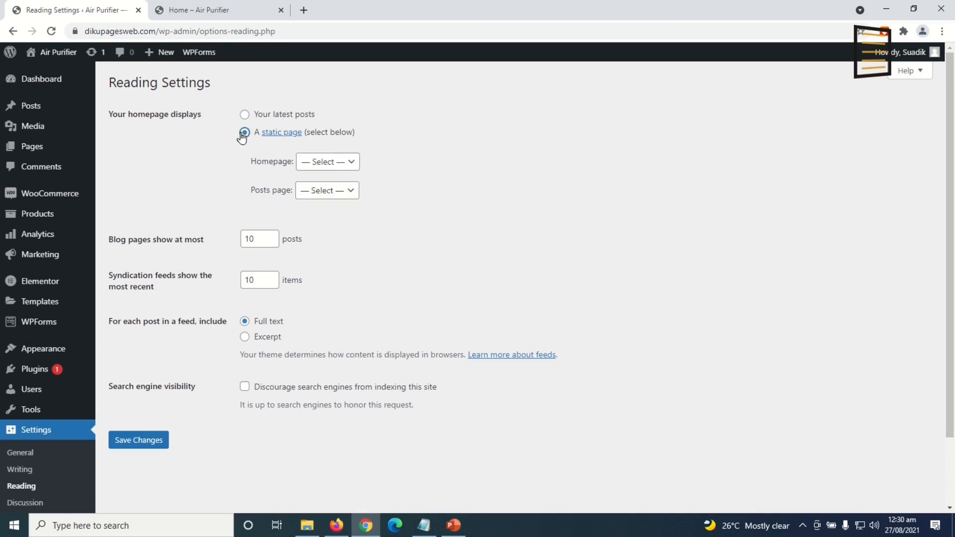
pyautogui.click(323, 166)
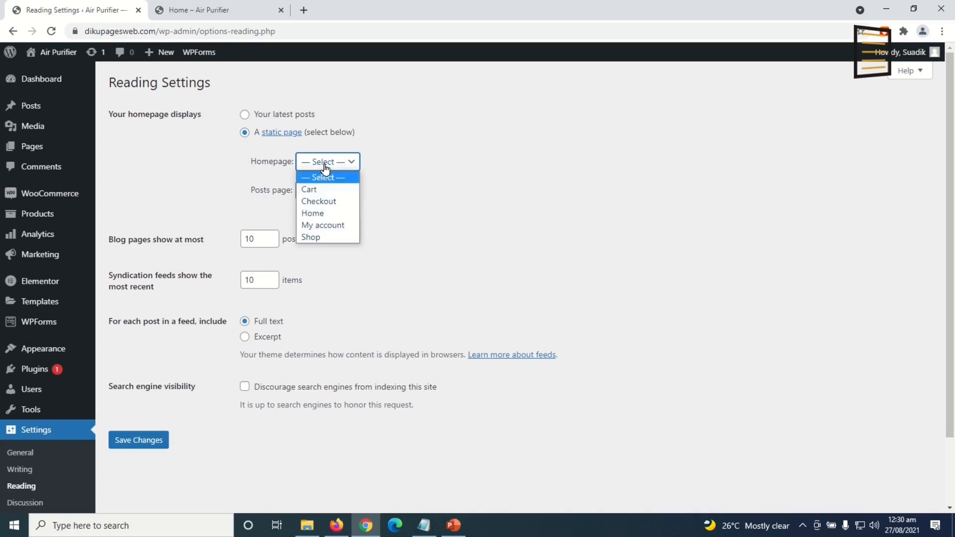
pyautogui.click(317, 214)
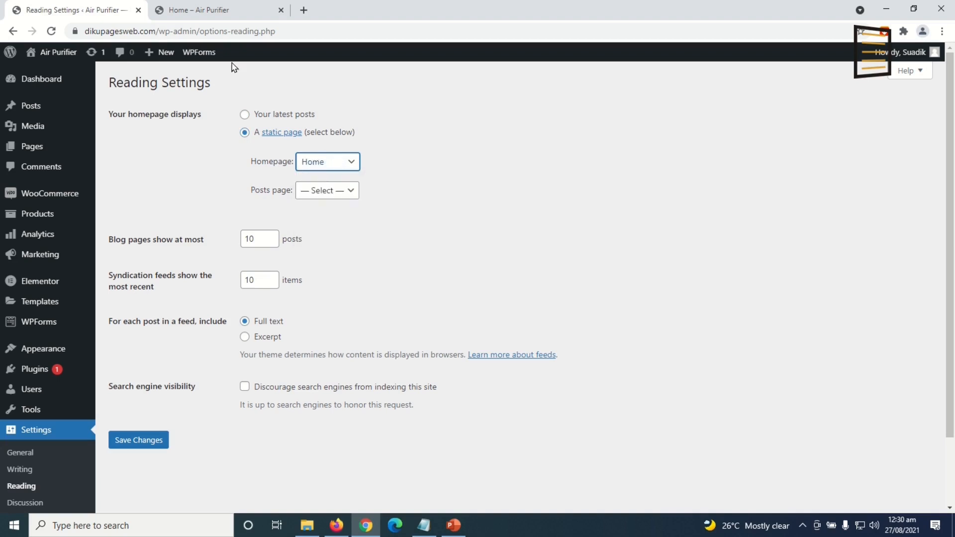
pyautogui.click(214, 12)
pyautogui.click(87, 15)
pyautogui.scroll(-2, 291, 344)
pyautogui.click(129, 361)
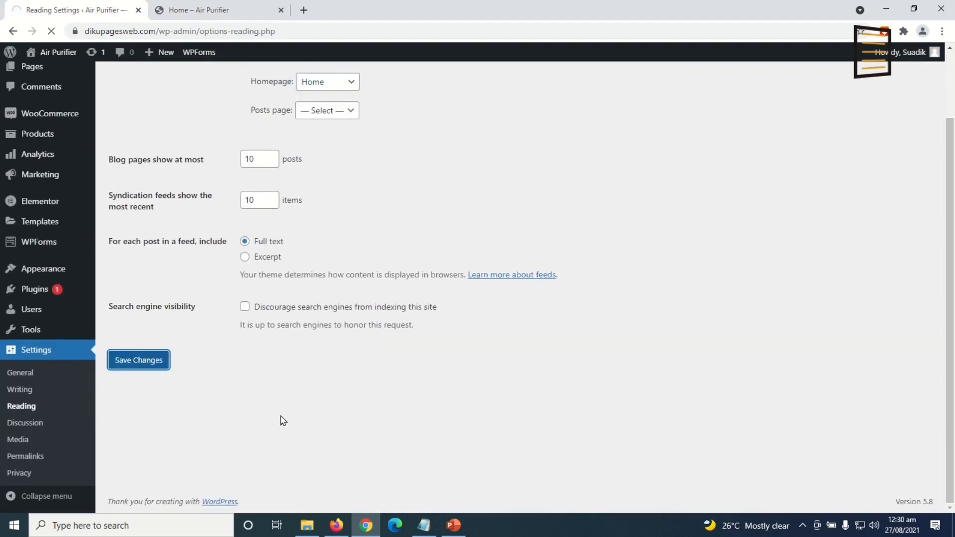
# Load the site's root address without the home/ path and examine the homepage's content and sidebar
pyautogui.click(196, 10)
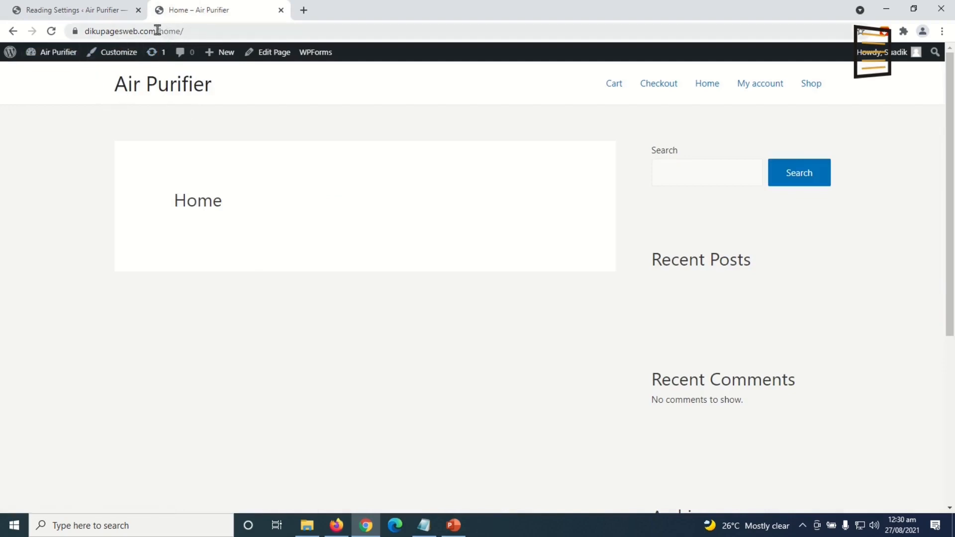
pyautogui.moveTo(159, 31); pyautogui.dragTo(213, 33)
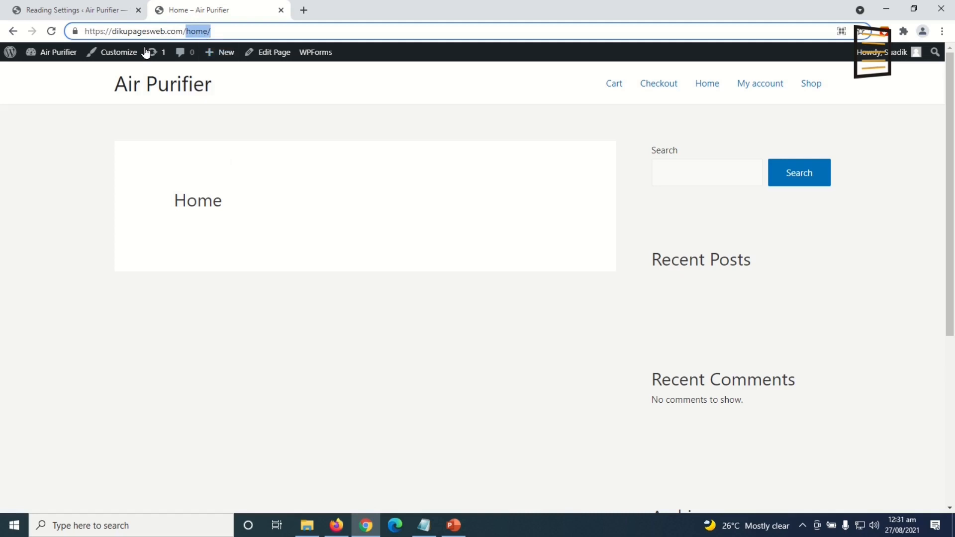
pyautogui.click(52, 32)
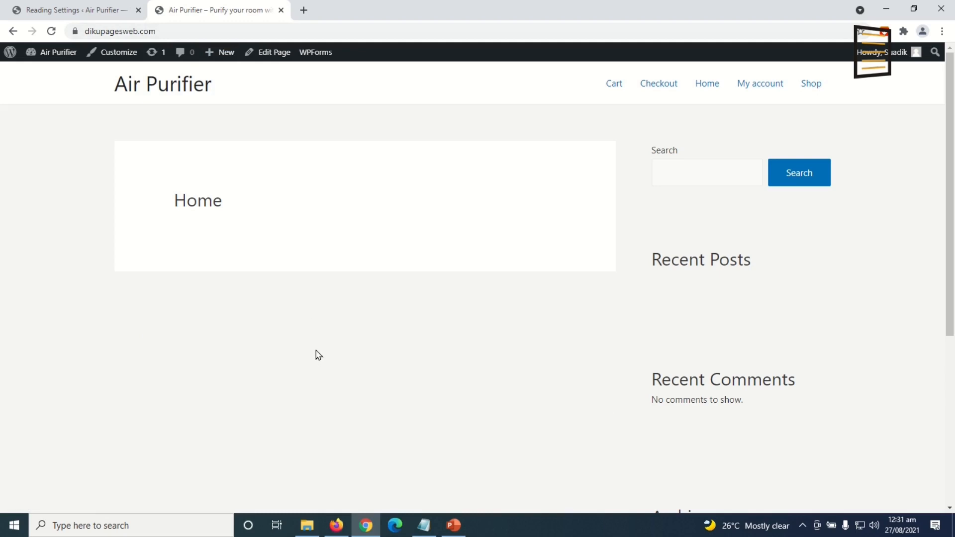
pyautogui.moveTo(217, 199); pyautogui.dragTo(199, 198)
pyautogui.moveTo(651, 149); pyautogui.dragTo(813, 316)
pyautogui.scroll(5, 454, 308)
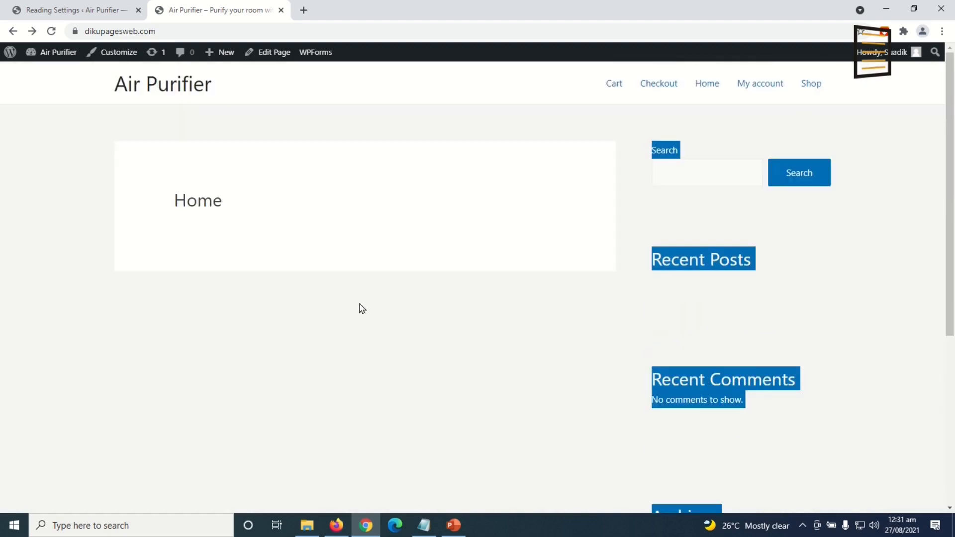
# Open the Home page in Elementor, hide its title and set the page layout to Elementor Full Width
pyautogui.click(270, 55)
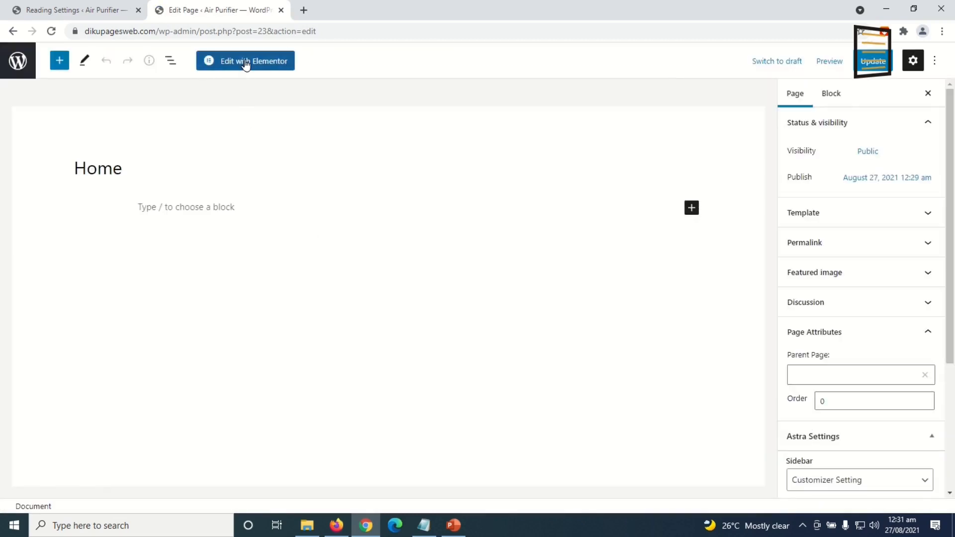
pyautogui.click(246, 64)
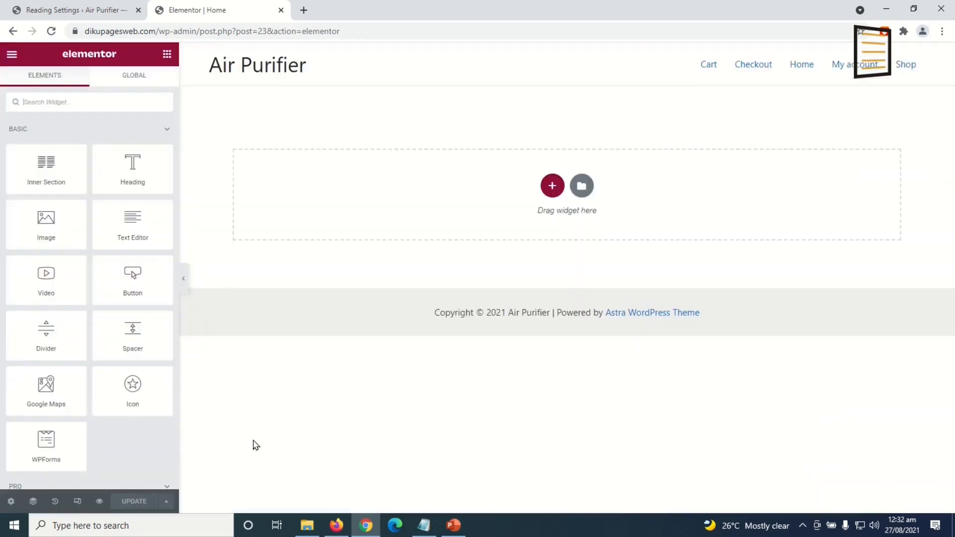
pyautogui.click(10, 502)
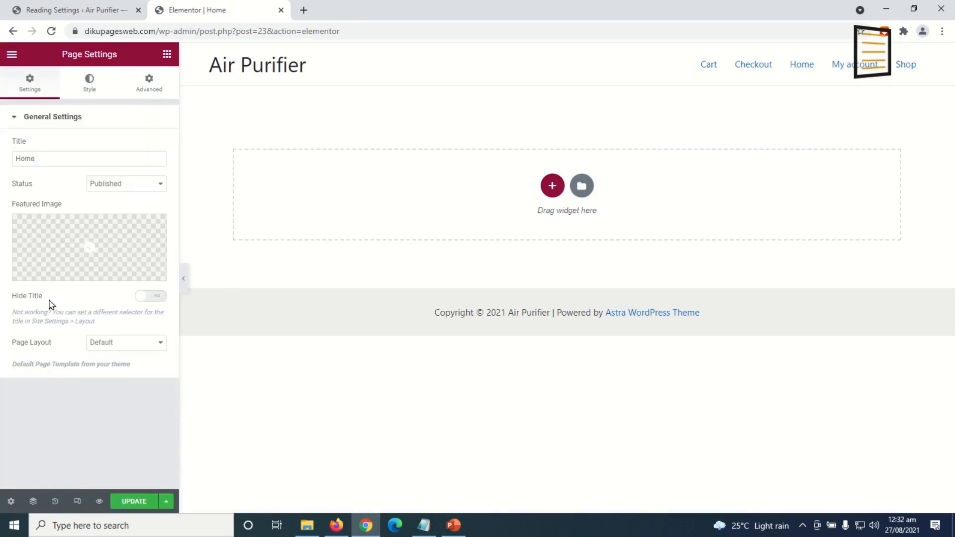
pyautogui.click(157, 297)
pyautogui.click(130, 347)
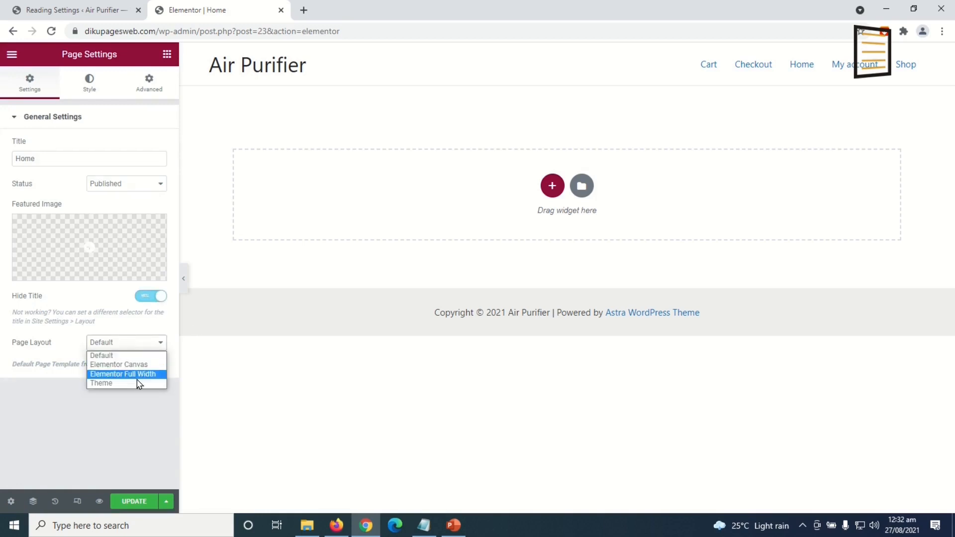
pyautogui.click(139, 374)
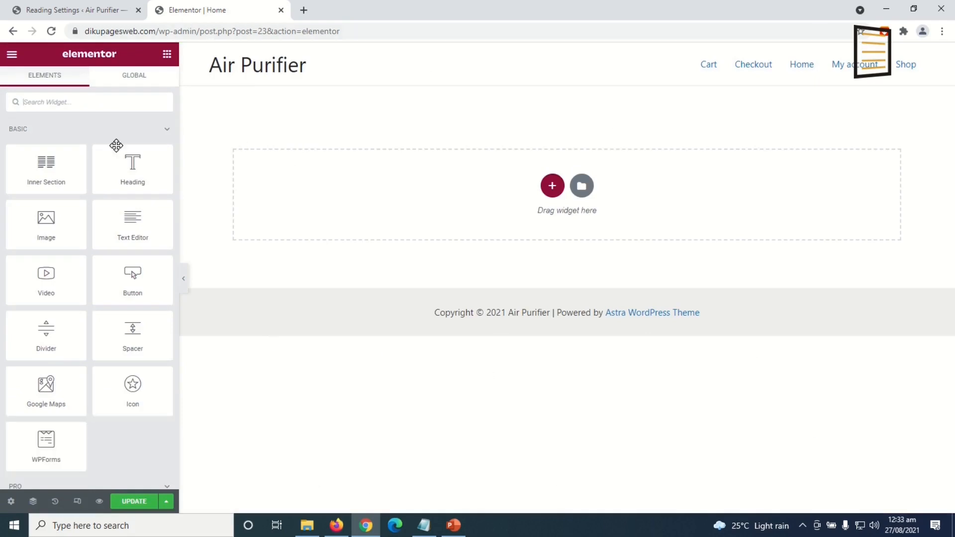
# Browse the available widget categories in Elementor and collapse the Pro category
pyautogui.scroll(-20, 76, 232)
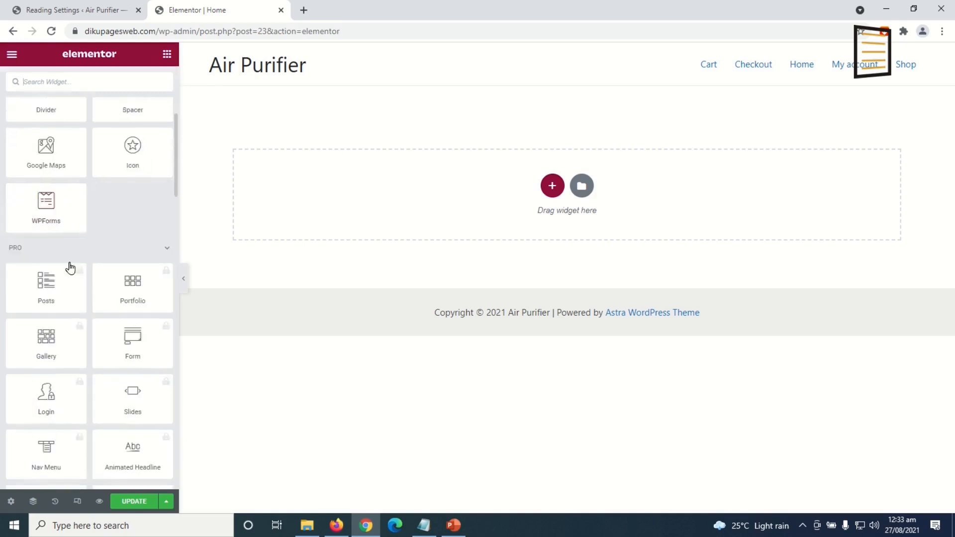
pyautogui.scroll(15, 64, 292)
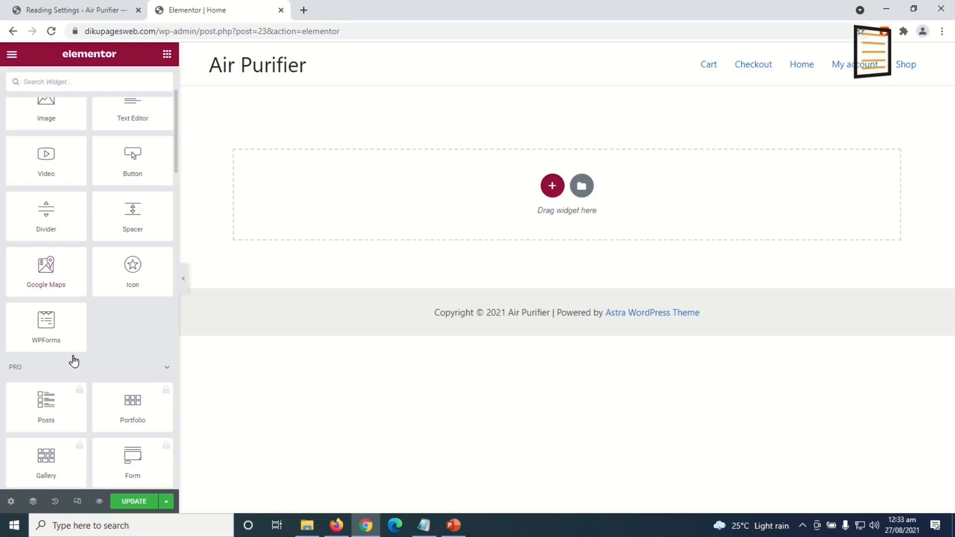
pyautogui.scroll(-1, 75, 362)
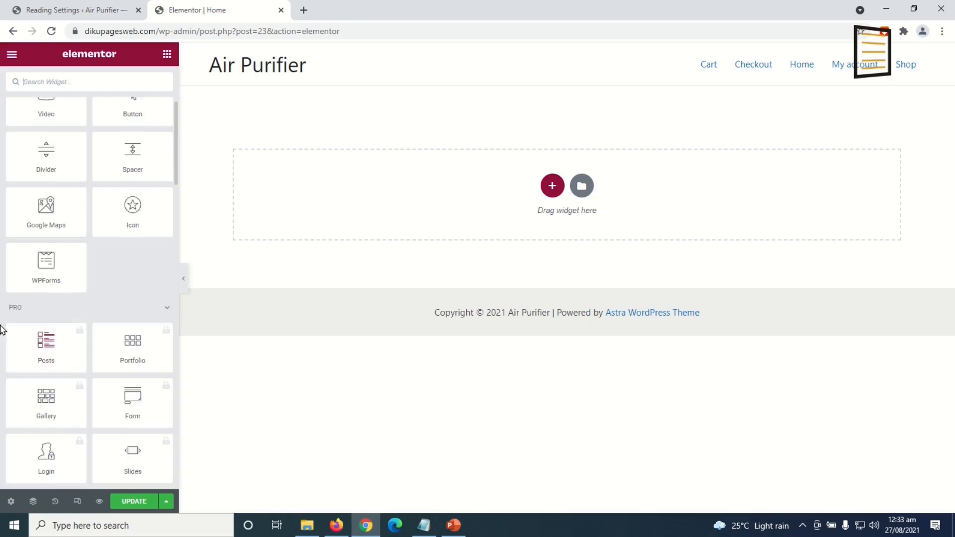
pyautogui.click(165, 309)
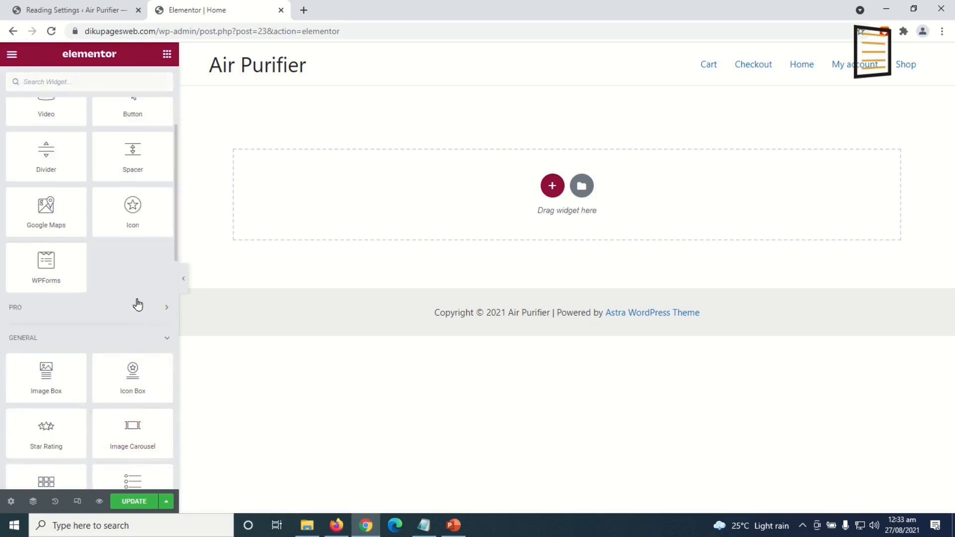
pyautogui.scroll(3, 124, 235)
pyautogui.scroll(-14, 121, 229)
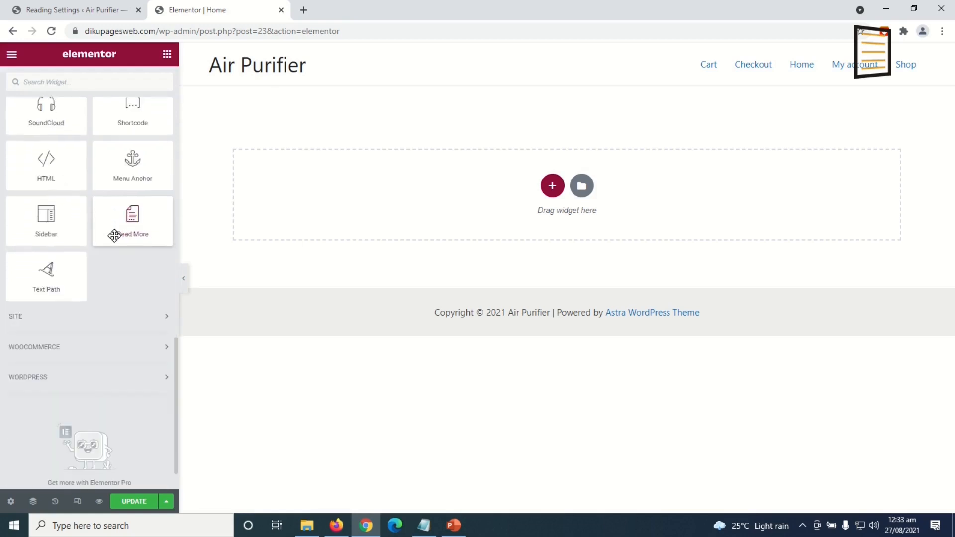
pyautogui.scroll(15, 115, 234)
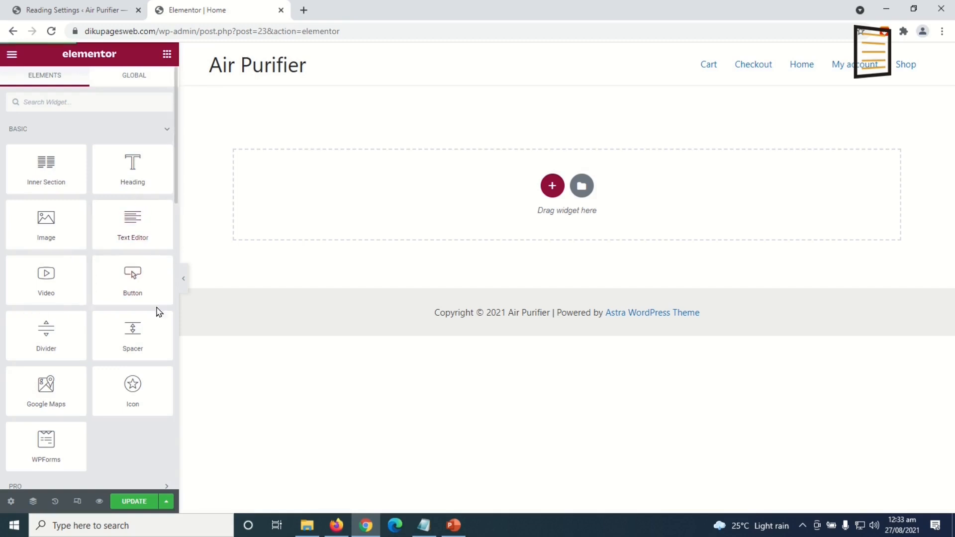
pyautogui.scroll(-2, 64, 369)
pyautogui.scroll(2, 53, 298)
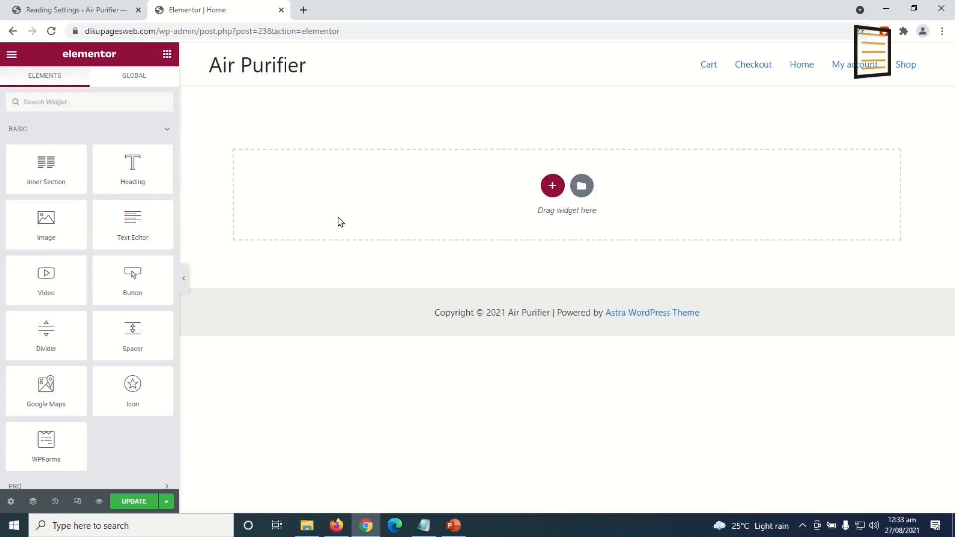
# Add a single-column section to the page and place a Heading widget inside it
pyautogui.click(553, 187)
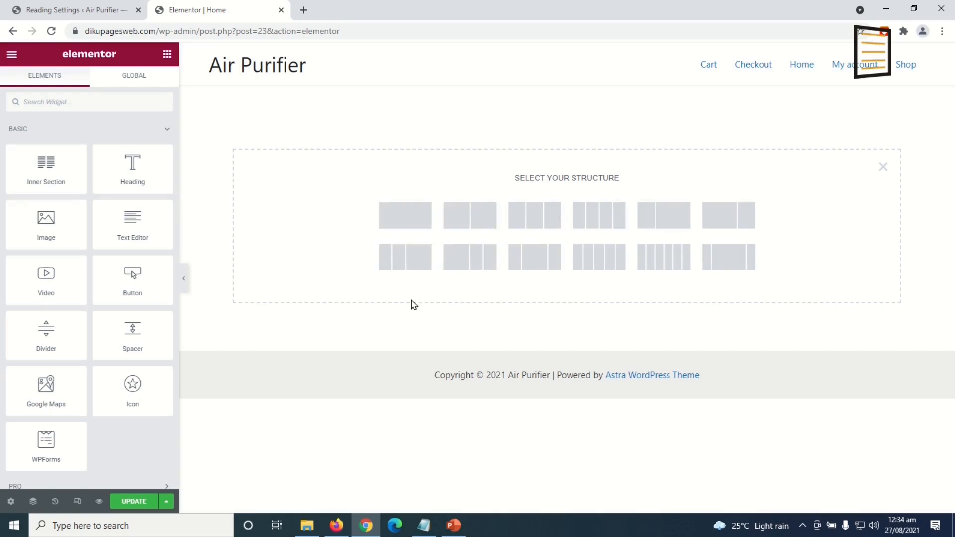
pyautogui.click(401, 217)
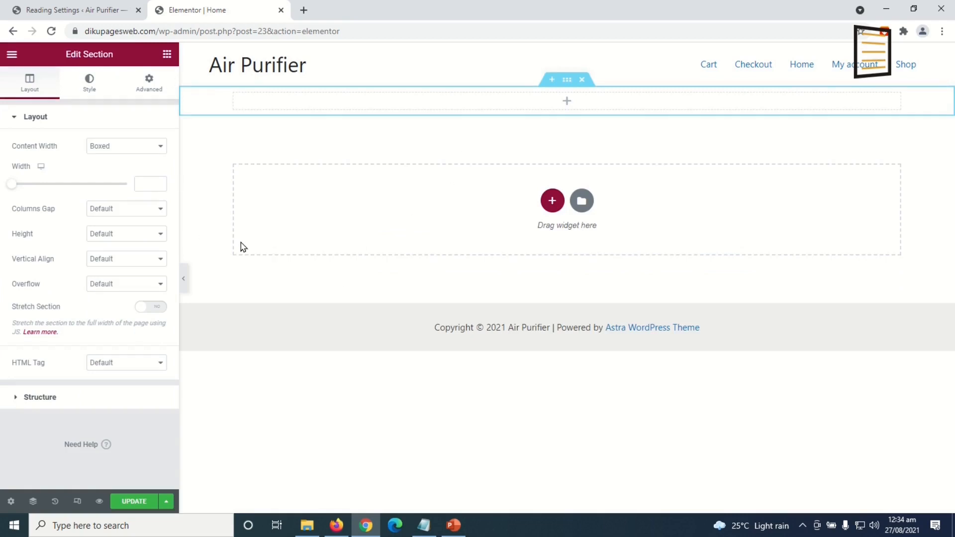
pyautogui.click(167, 55)
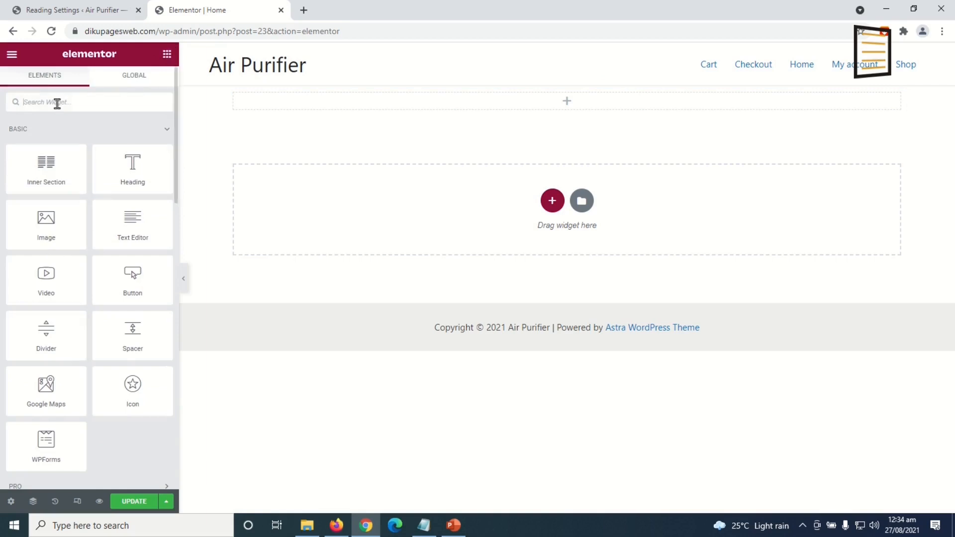
pyautogui.moveTo(130, 168); pyautogui.dragTo(396, 99)
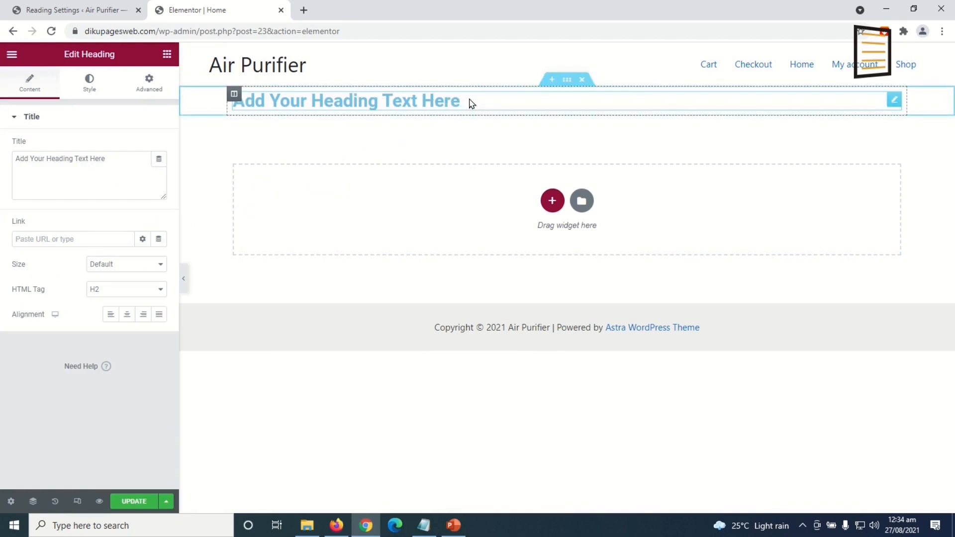
# Set the heading's alignment to Center
pyautogui.moveTo(453, 101); pyautogui.dragTo(250, 138)
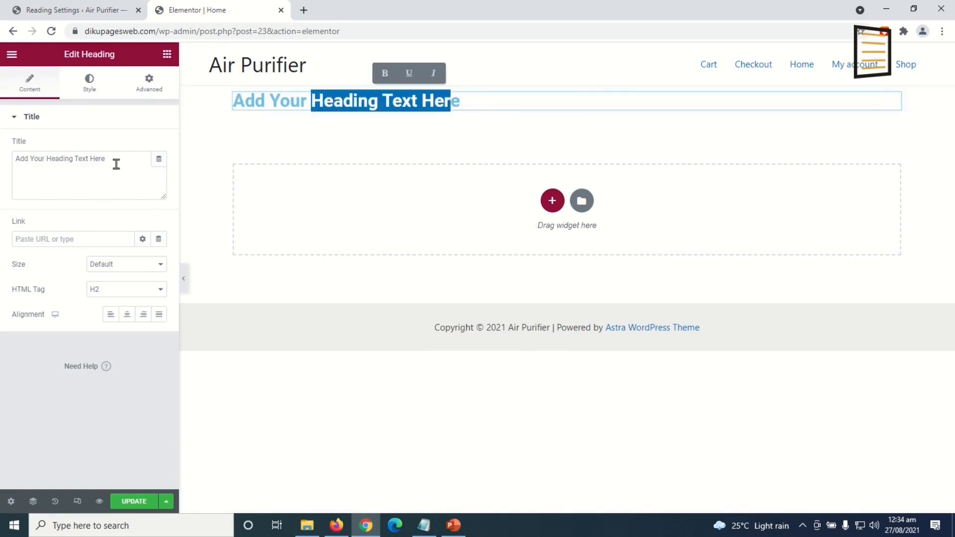
pyautogui.moveTo(117, 160); pyautogui.dragTo(2, 167)
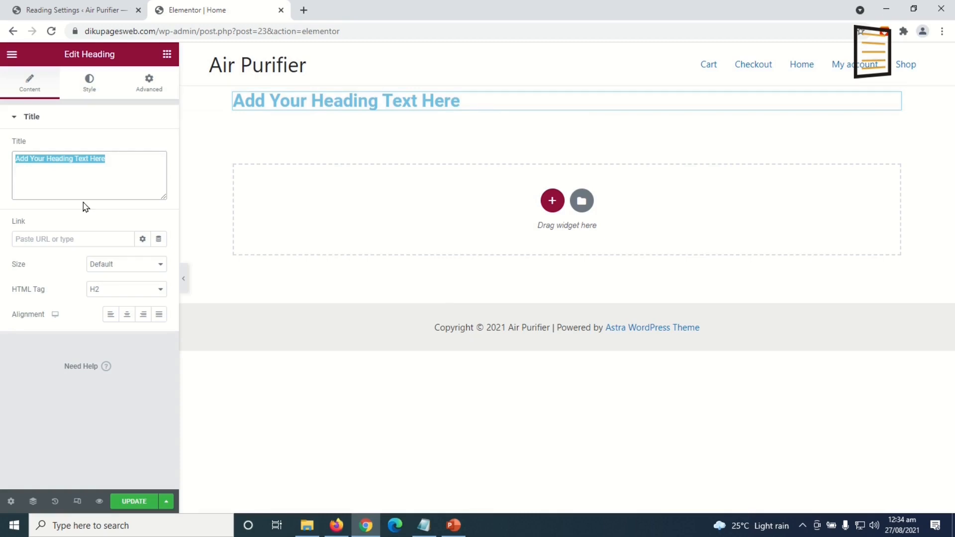
pyautogui.click(127, 315)
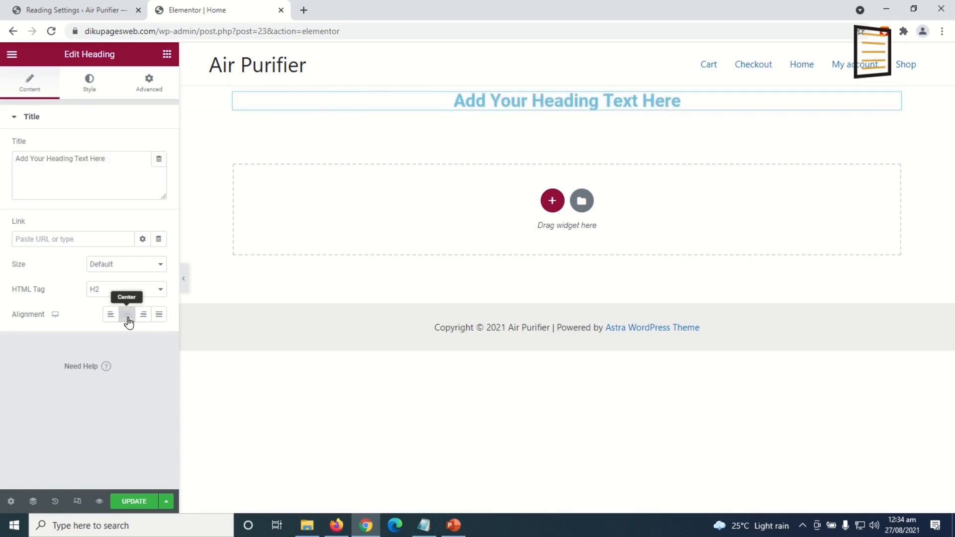
# Add an Image widget below the heading and insert the uploaded picture mini-usb-ozone-air-purifier-with-anion-o_main-5 from the pics folder
pyautogui.click(168, 55)
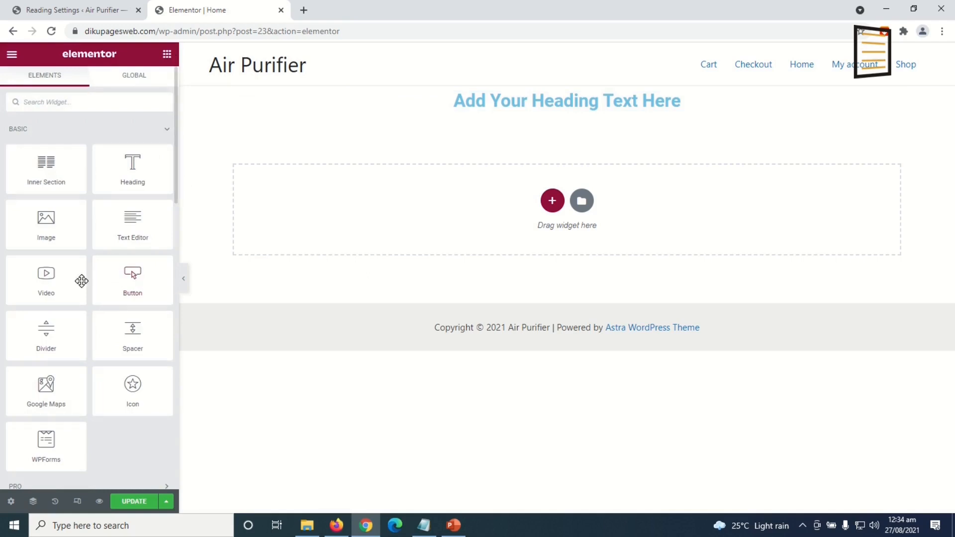
pyautogui.moveTo(45, 219); pyautogui.dragTo(535, 111)
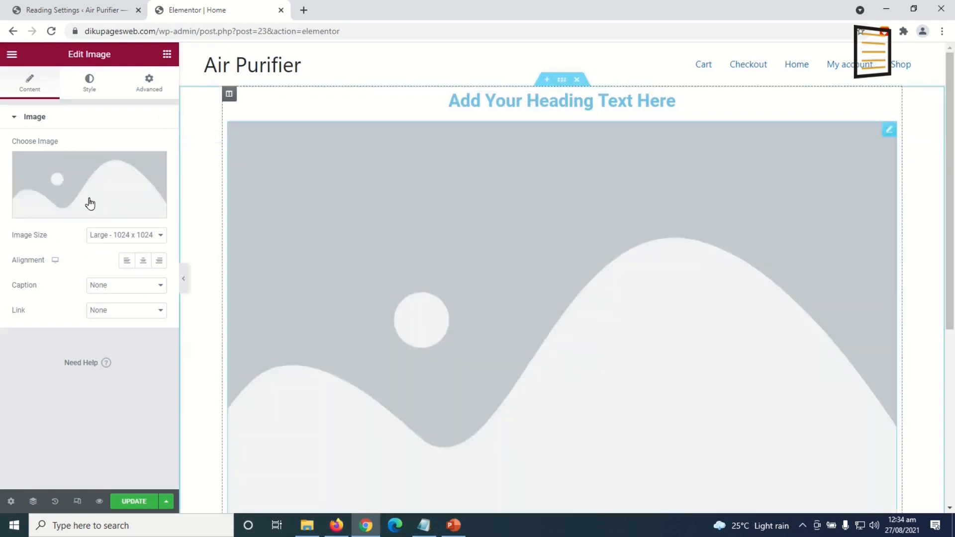
pyautogui.moveTo(96, 179)
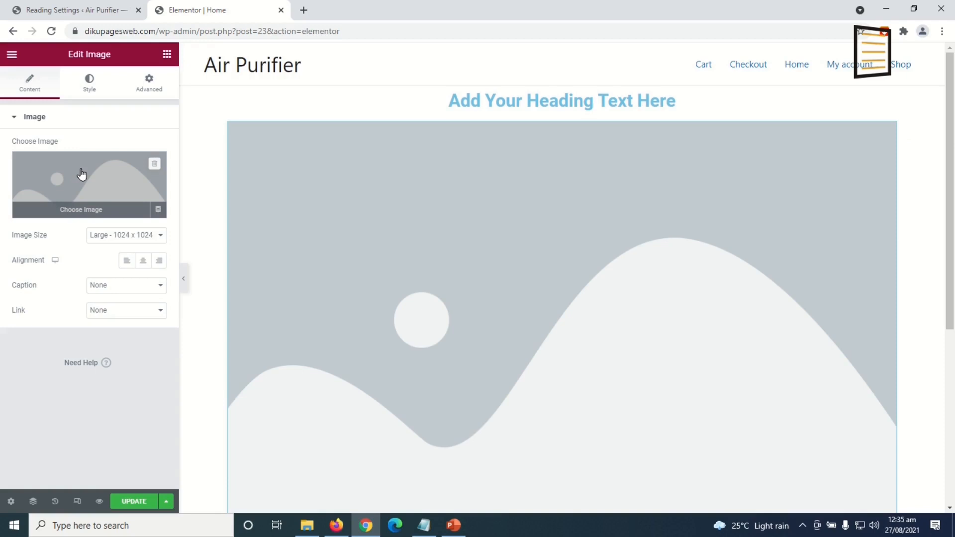
pyautogui.click(82, 174)
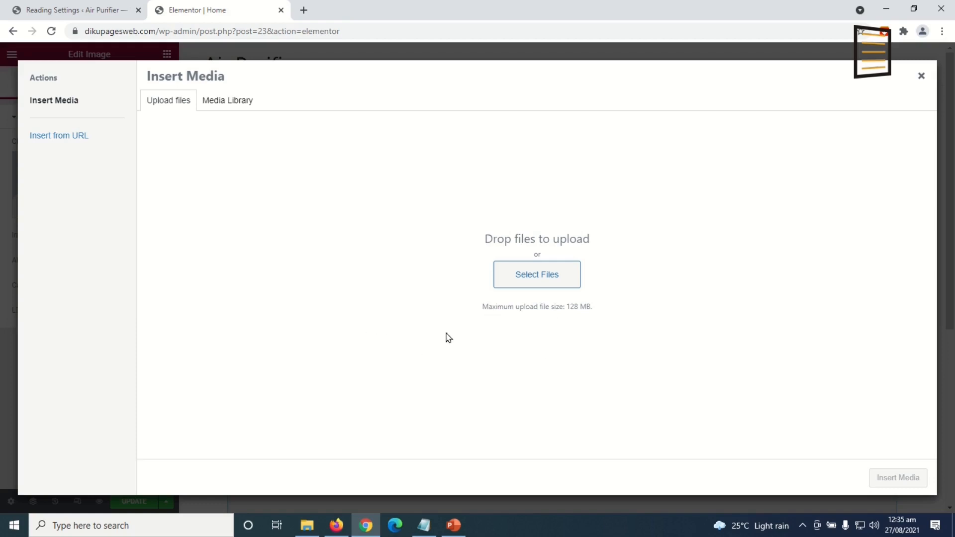
pyautogui.click(536, 277)
pyautogui.click(211, 177)
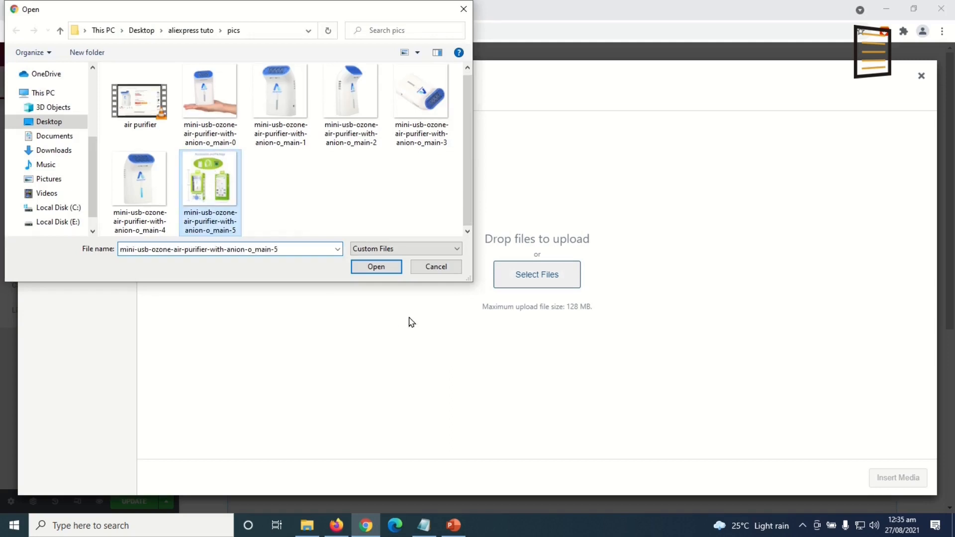
pyautogui.click(376, 267)
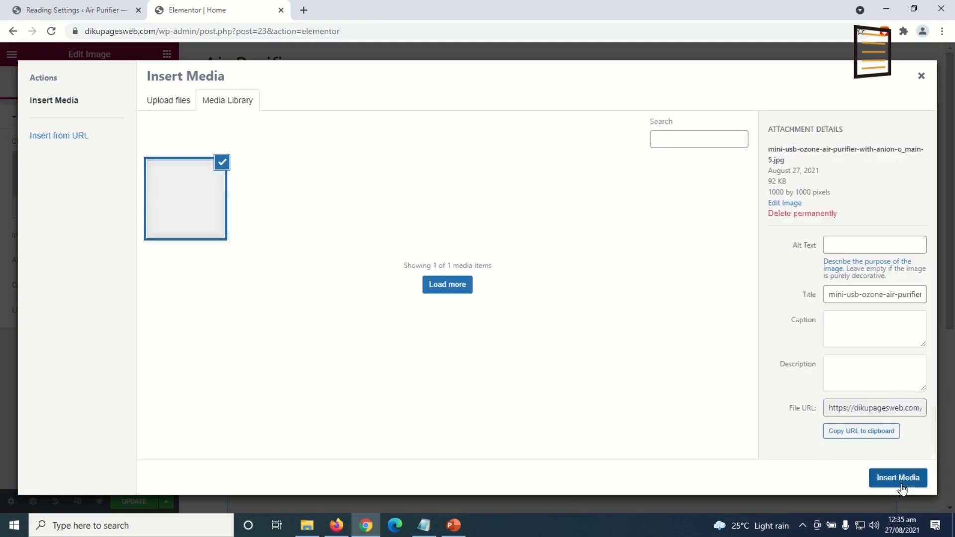
pyautogui.click(893, 482)
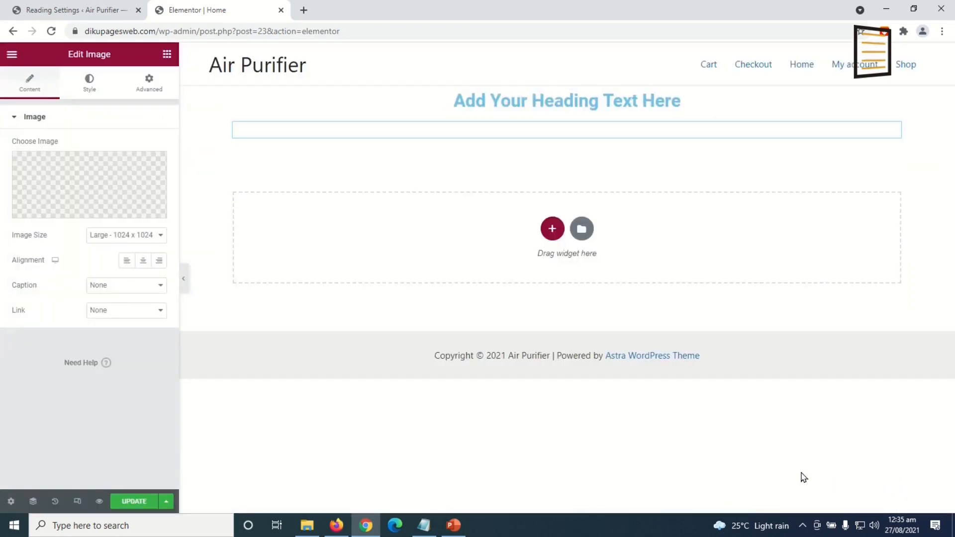
# Place a Button widget directly below the accessories and package image
pyautogui.click(167, 54)
pyautogui.scroll(-1, 198, 251)
pyautogui.scroll(-1, 164, 257)
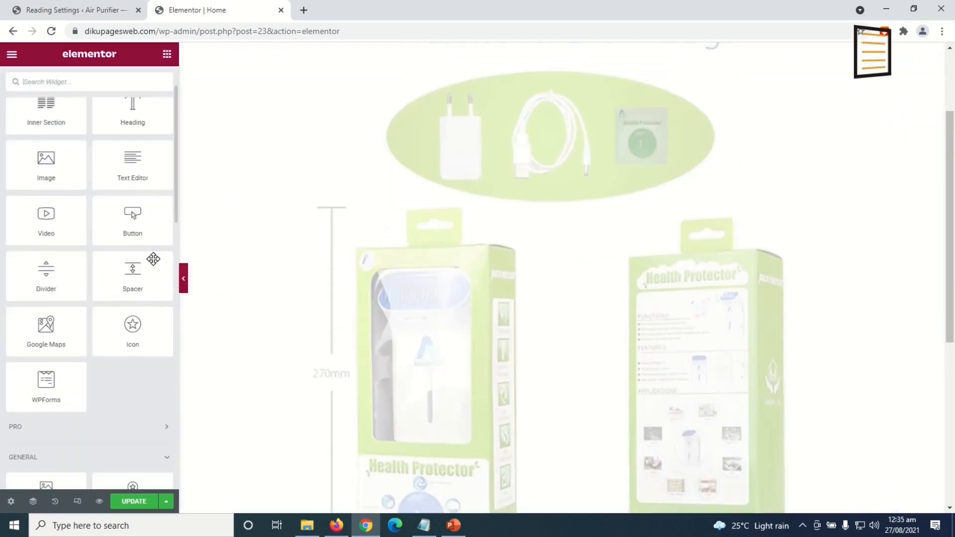
pyautogui.scroll(-4, 337, 280)
pyautogui.moveTo(148, 228); pyautogui.dragTo(463, 350)
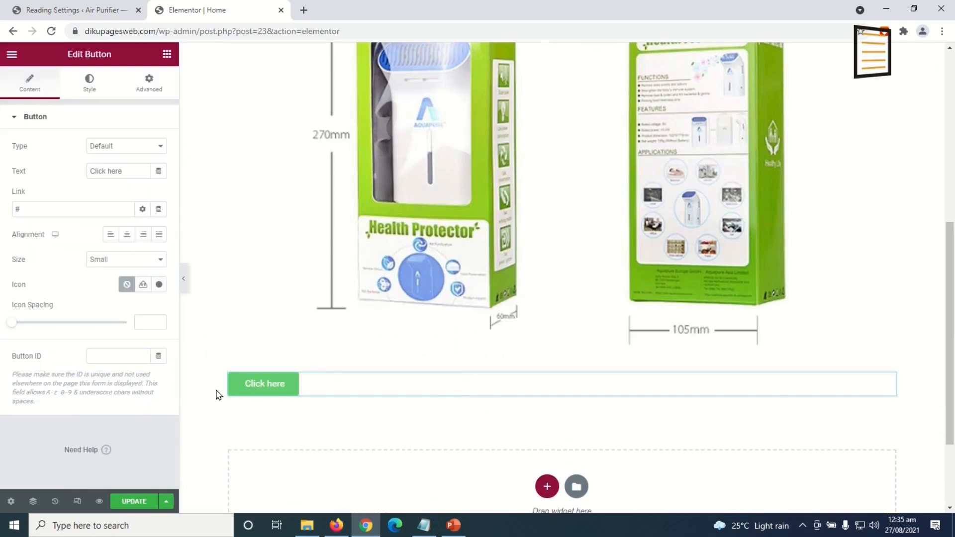
# Center the button and set its text to "Learn more"
pyautogui.click(127, 234)
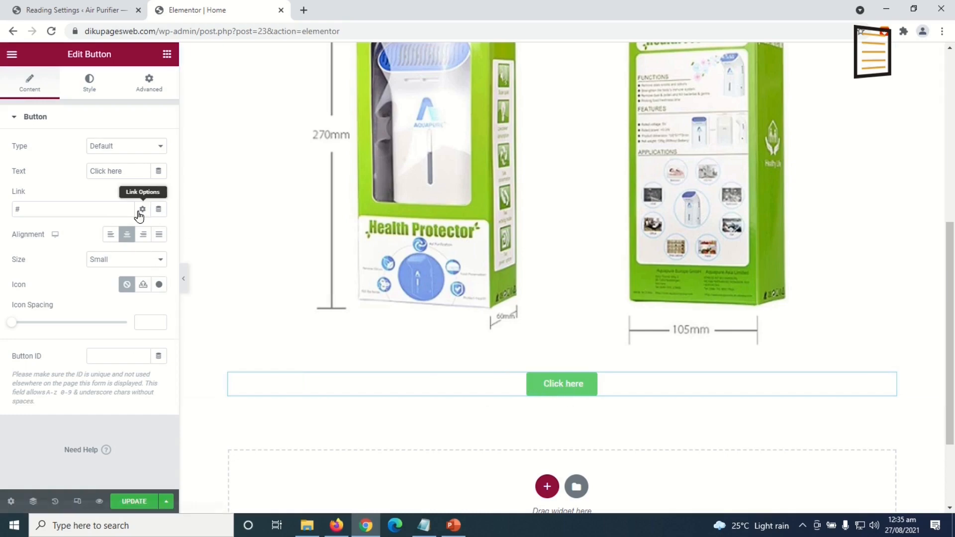
pyautogui.tripleClick(126, 170)
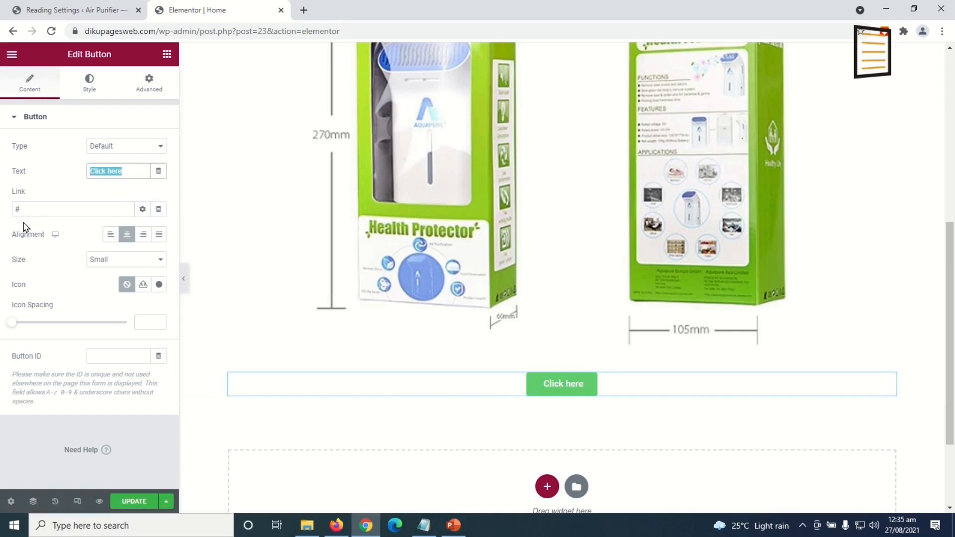
pyautogui.write('Learn more')
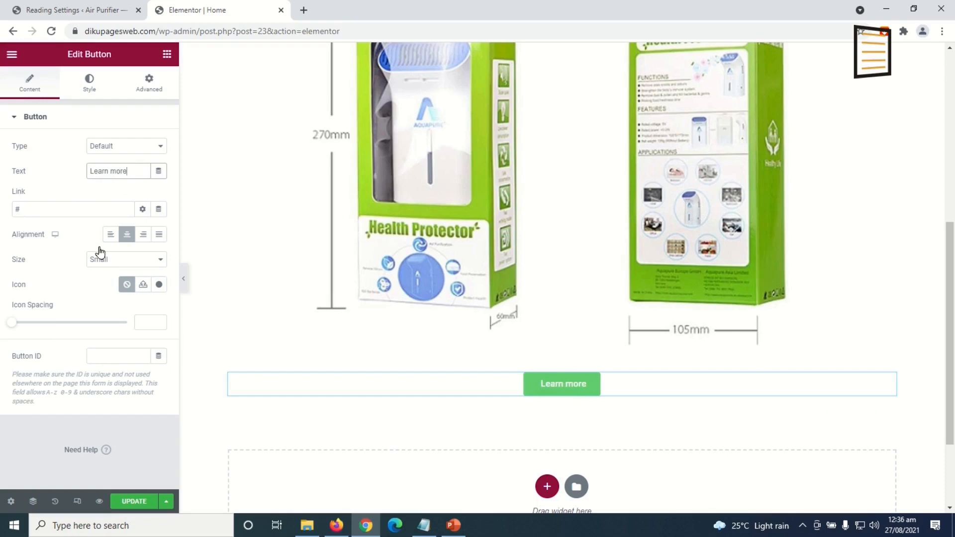
# Change the Learn more button's background color to blue #484FB4
pyautogui.click(91, 82)
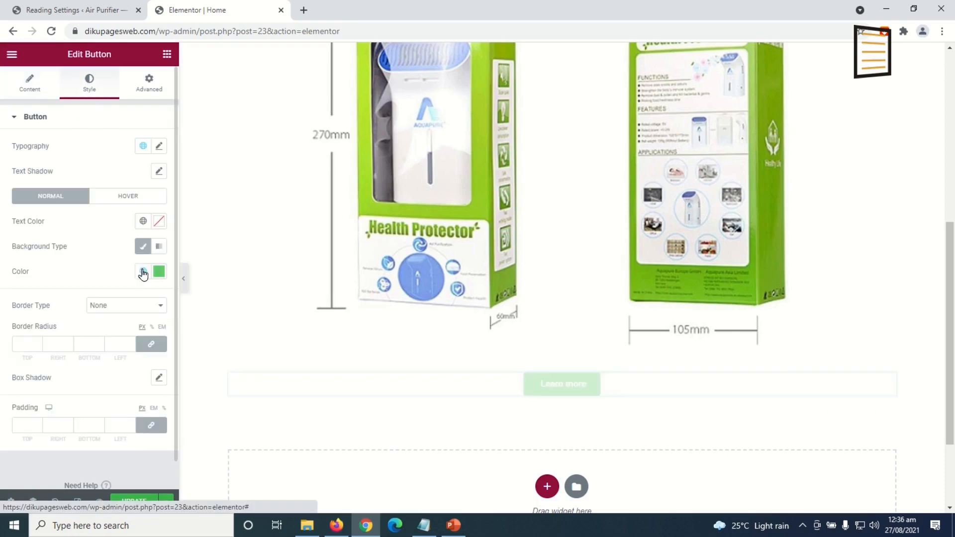
pyautogui.click(157, 273)
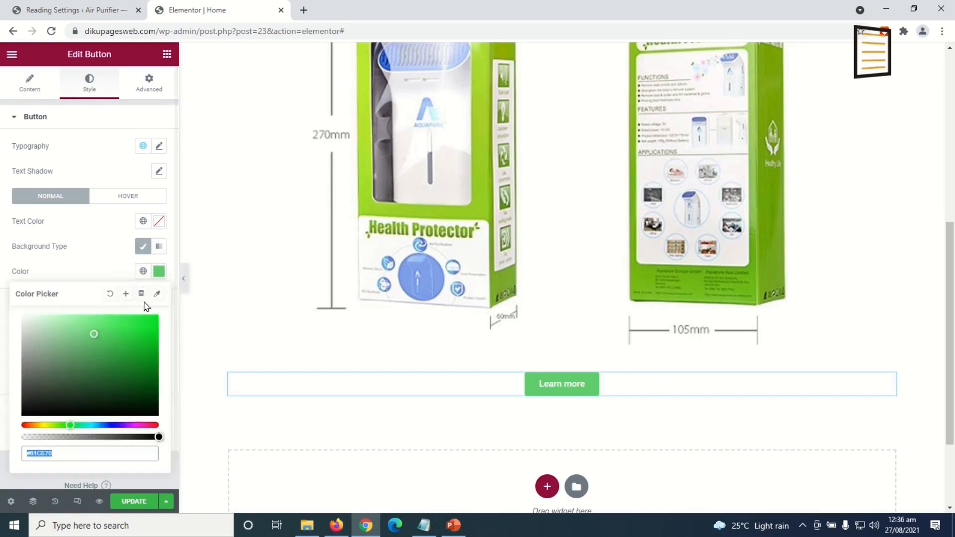
pyautogui.moveTo(39, 429); pyautogui.dragTo(36, 425)
pyautogui.moveTo(117, 351); pyautogui.dragTo(141, 339)
pyautogui.click(110, 426)
pyautogui.click(104, 344)
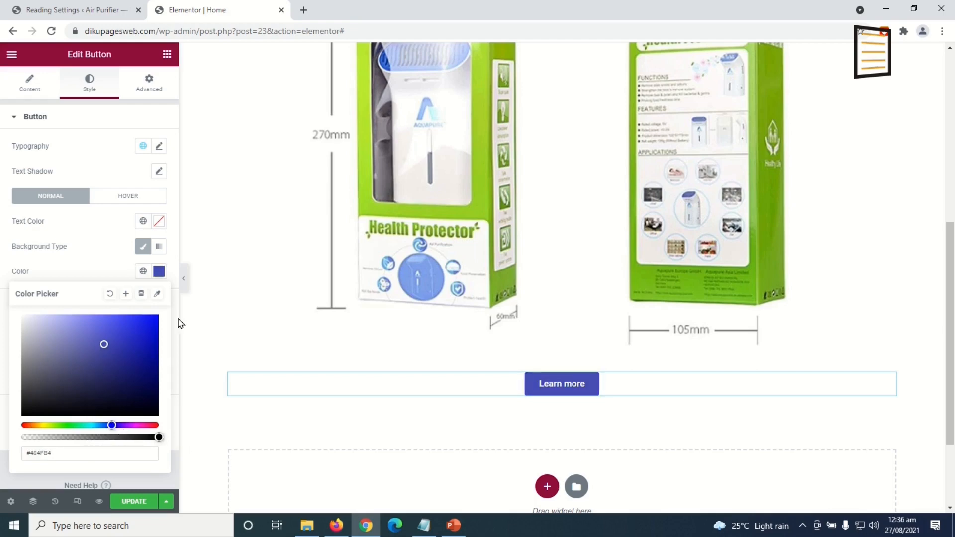
pyautogui.click(112, 245)
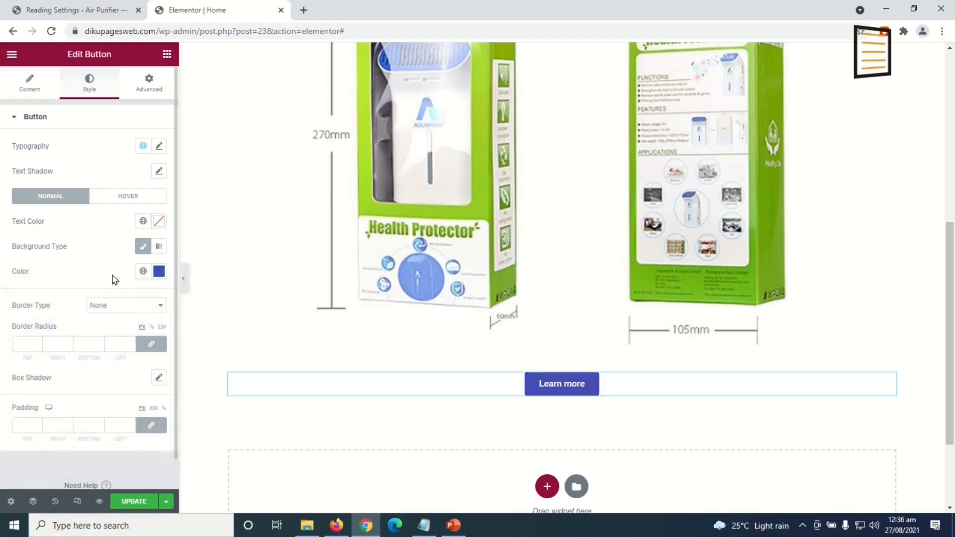
# Set the Learn more button's size to Large
pyautogui.click(28, 82)
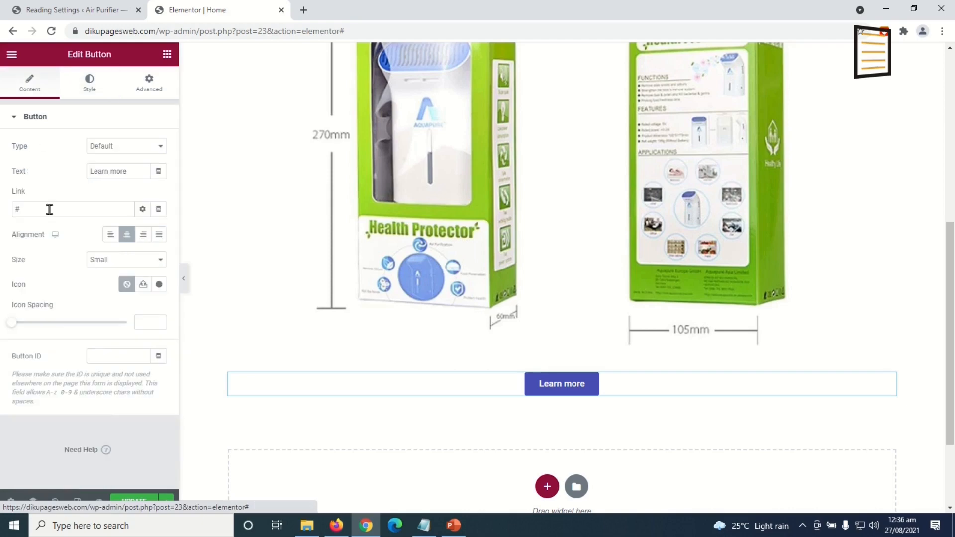
pyautogui.click(121, 261)
pyautogui.click(114, 300)
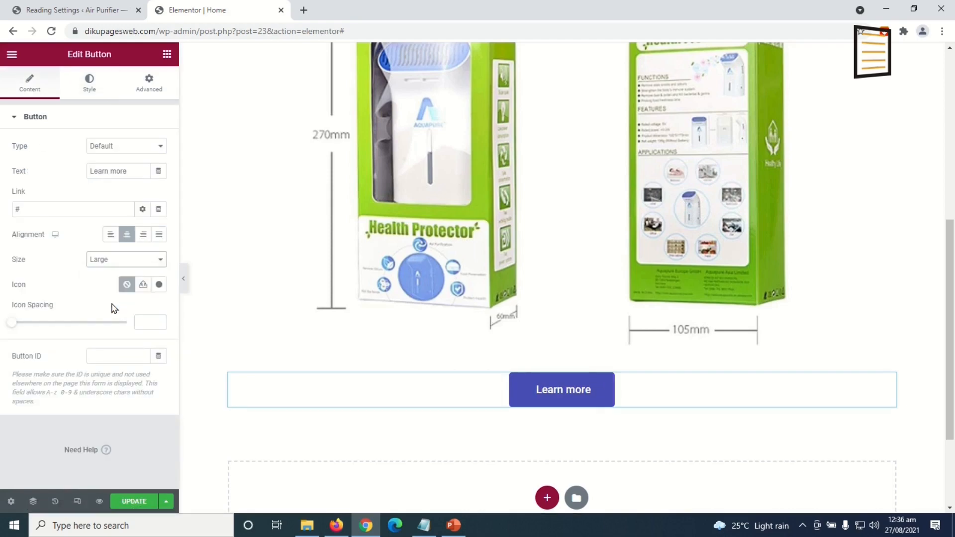
# Add a Text Editor widget below the button and replace its placeholder text with "kmi dspojdi ihdifhnj"
pyautogui.click(168, 56)
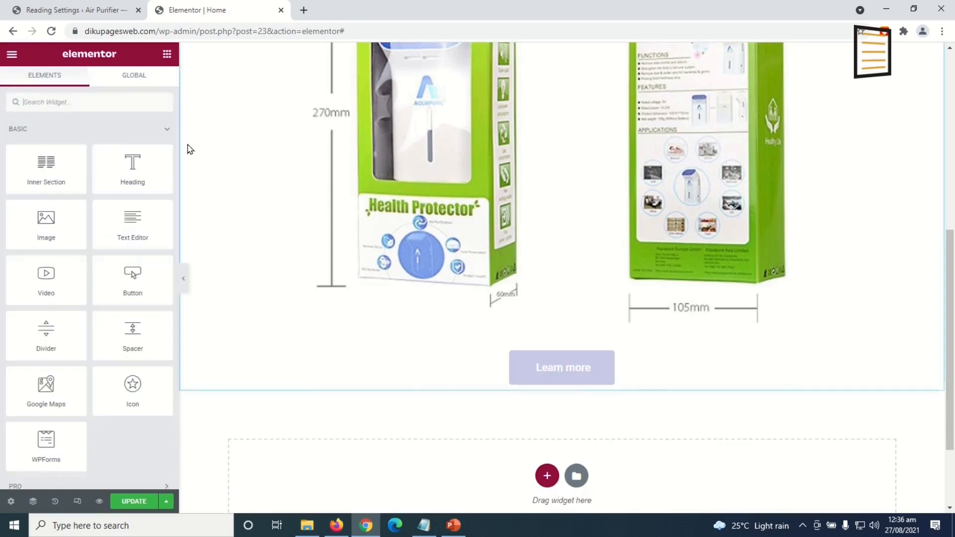
pyautogui.scroll(-3, 187, 146)
pyautogui.scroll(-3, 143, 206)
pyautogui.scroll(5, 143, 206)
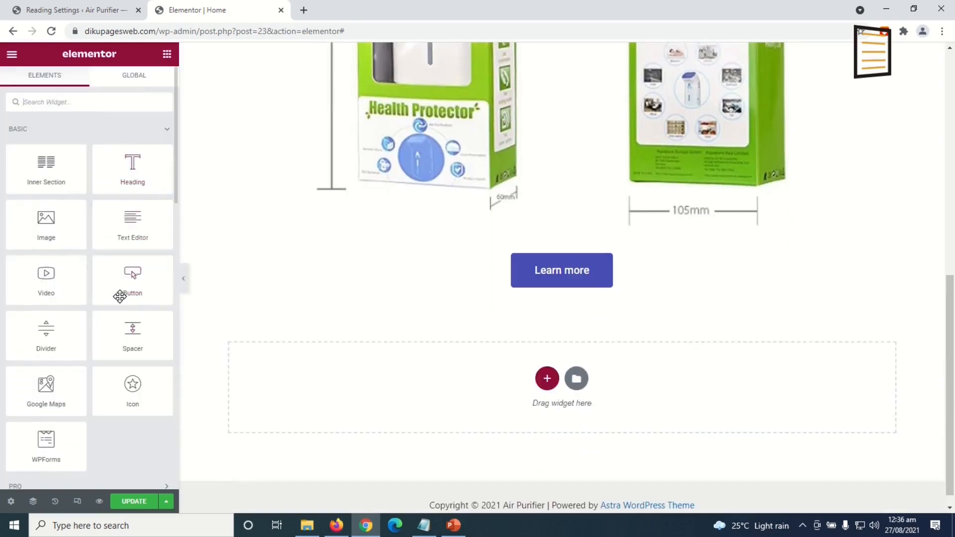
pyautogui.moveTo(133, 232); pyautogui.dragTo(526, 287)
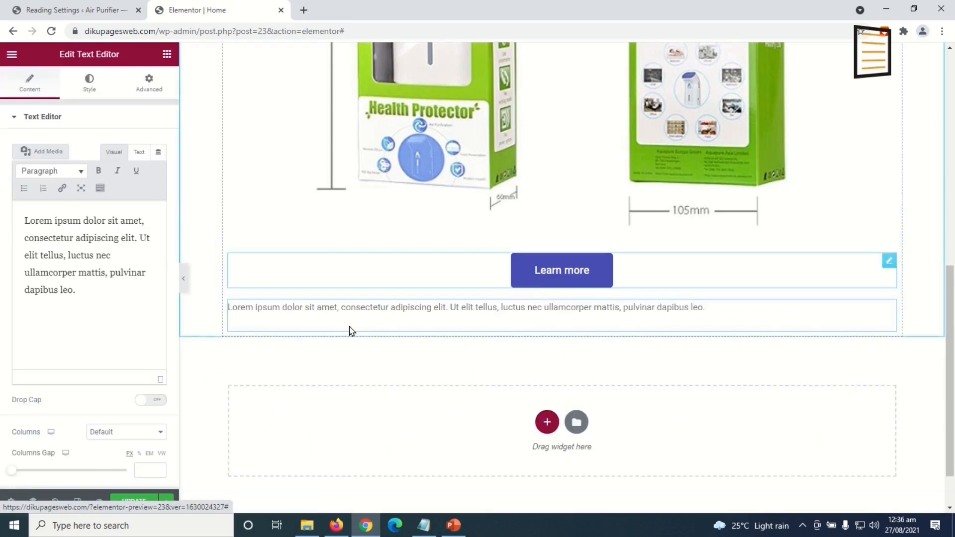
pyautogui.moveTo(102, 282); pyautogui.dragTo(2, 169)
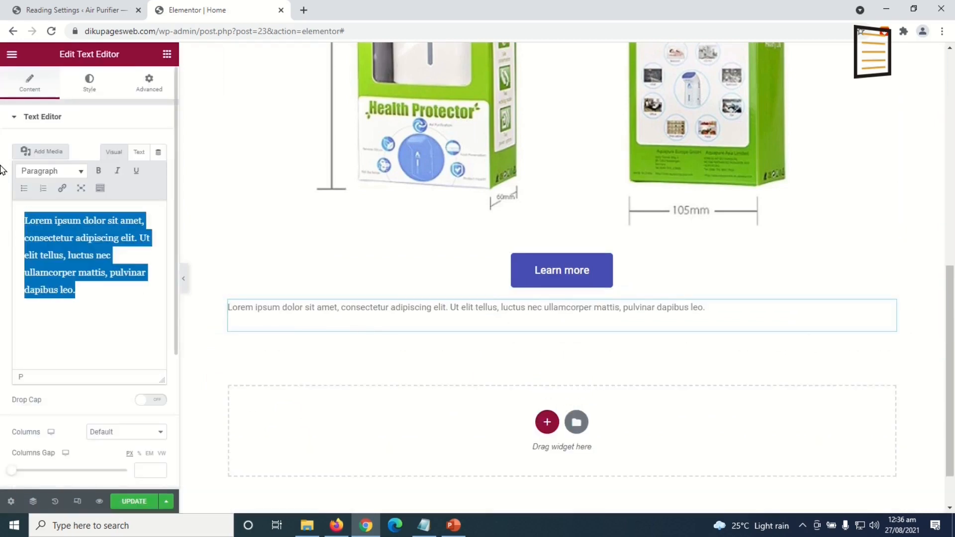
pyautogui.write('kmi dspojdi ihdifhnj')
# Delete the whole section with its widgets and add a new section with two equal columns
pyautogui.scroll(10, 368, 478)
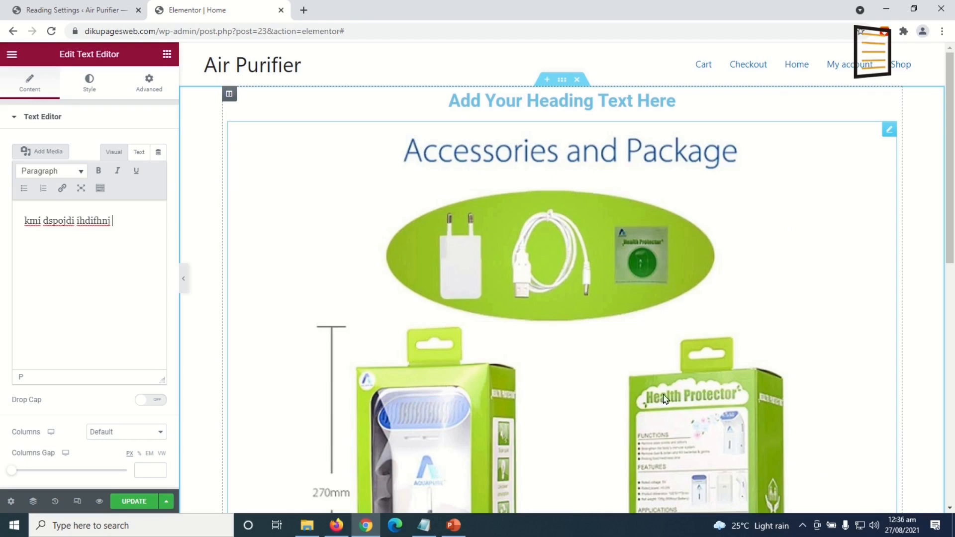
pyautogui.click(577, 81)
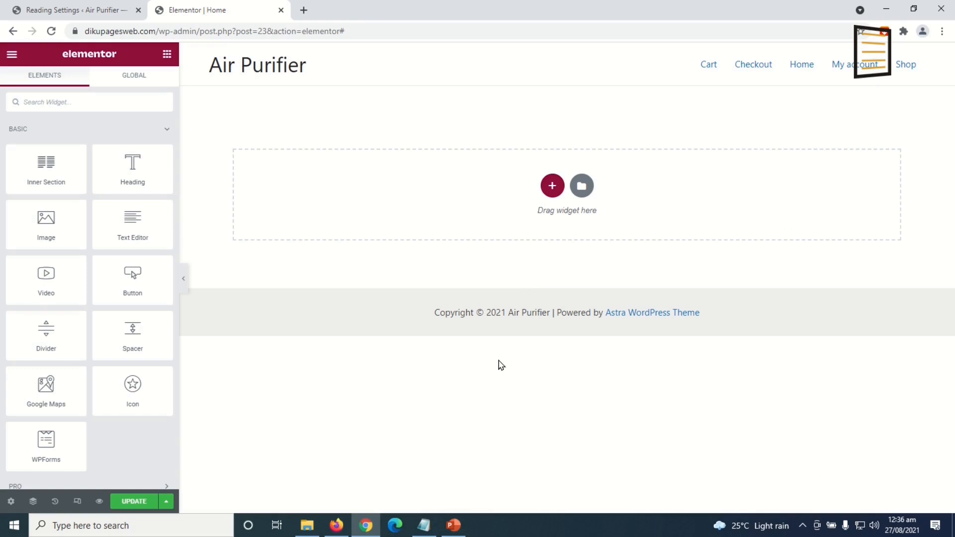
pyautogui.click(553, 188)
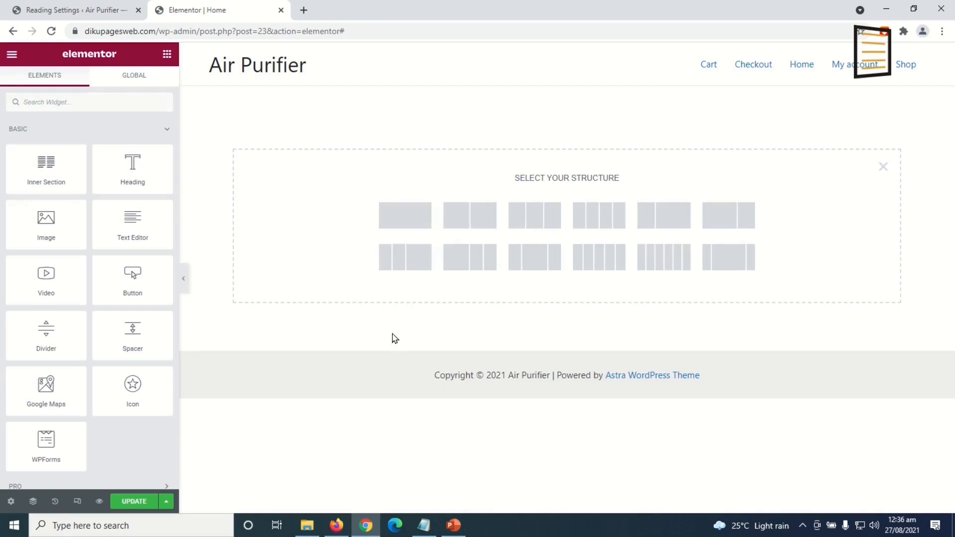
pyautogui.click(473, 216)
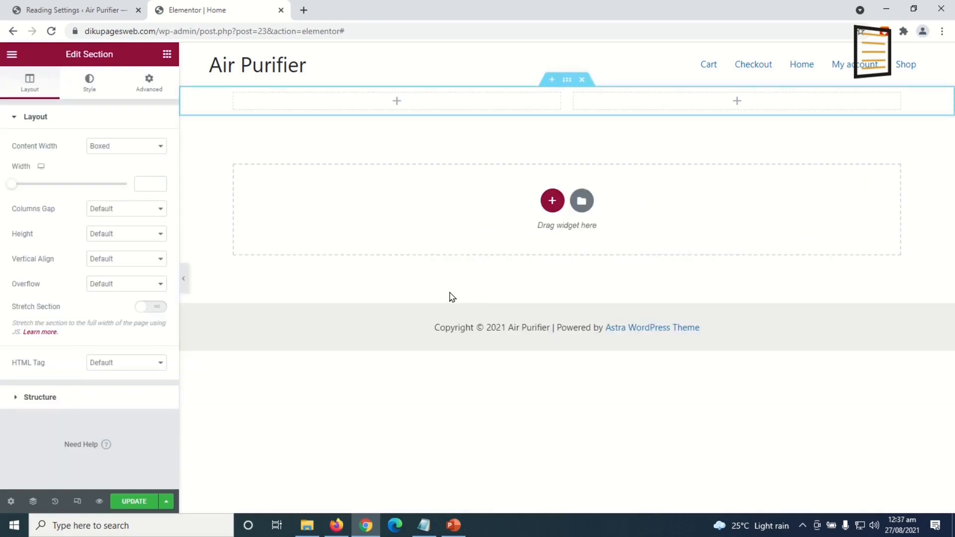
# Place an Image widget in the section's left column and upload air purifier 1 to 5 from the "pic no background" folder for it
pyautogui.click(166, 54)
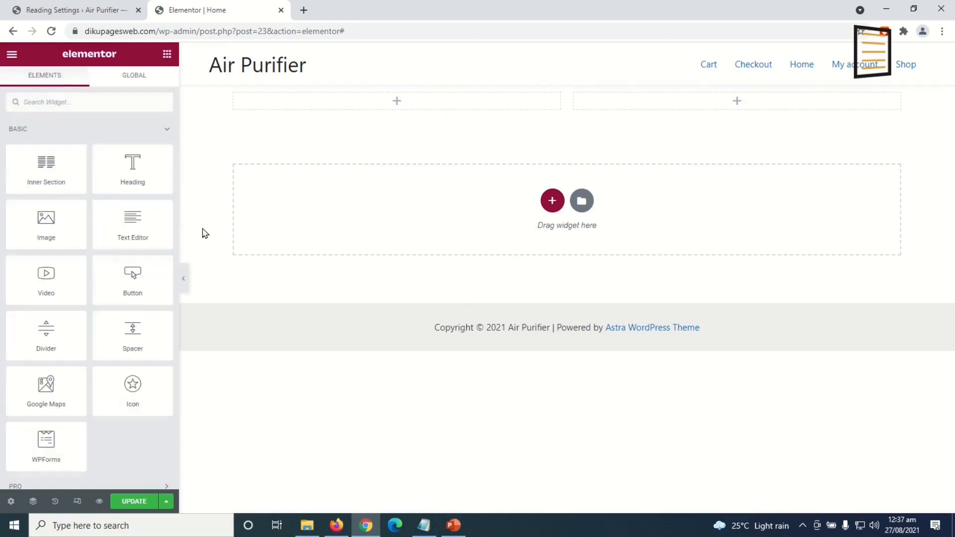
pyautogui.moveTo(47, 221); pyautogui.dragTo(423, 99)
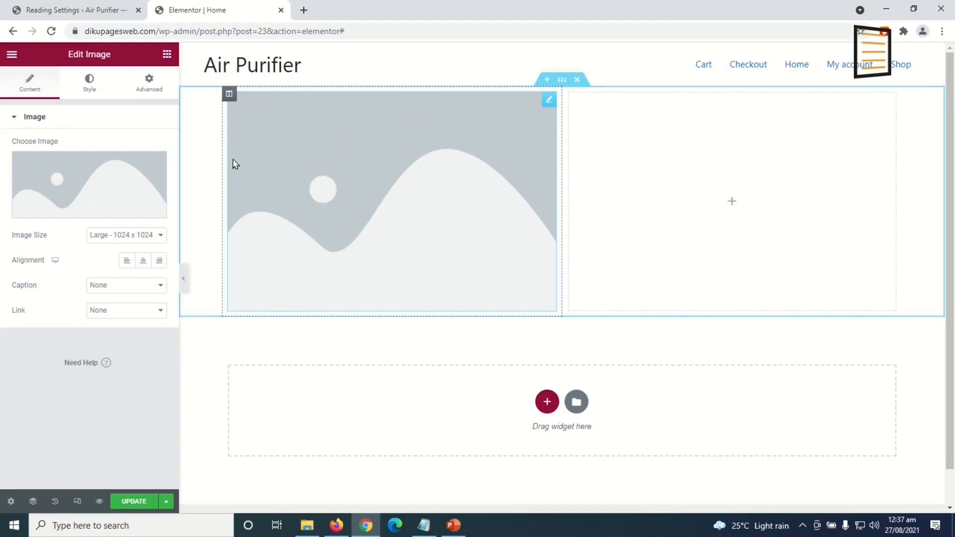
pyautogui.click(107, 180)
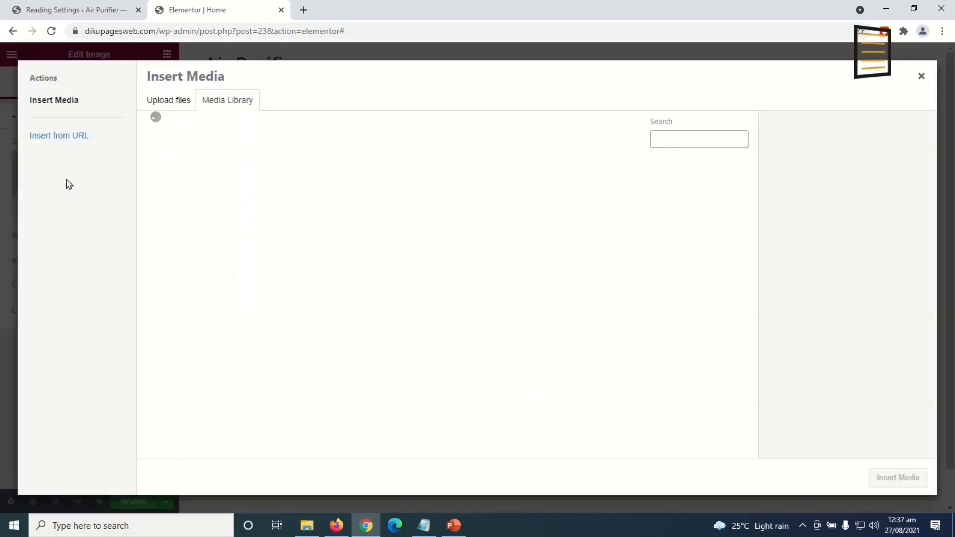
pyautogui.click(171, 102)
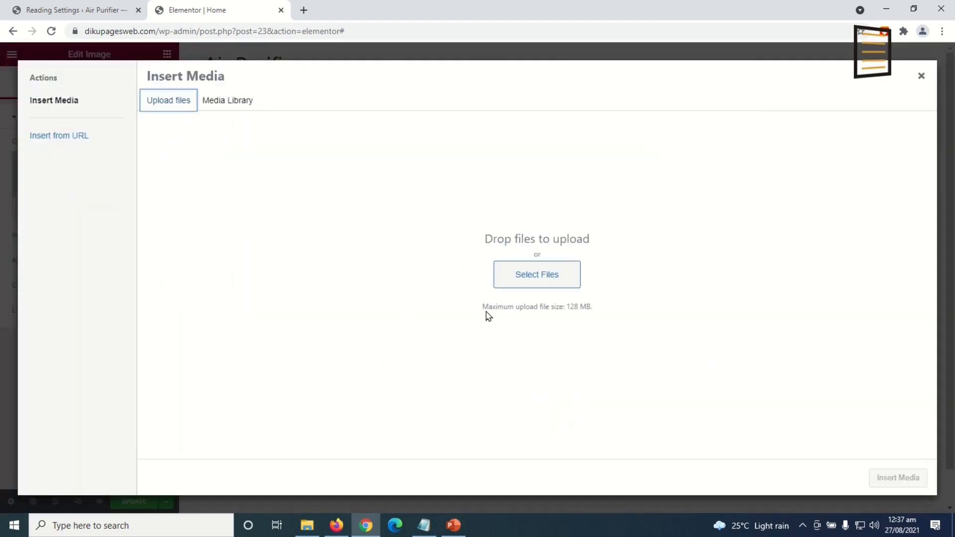
pyautogui.click(528, 281)
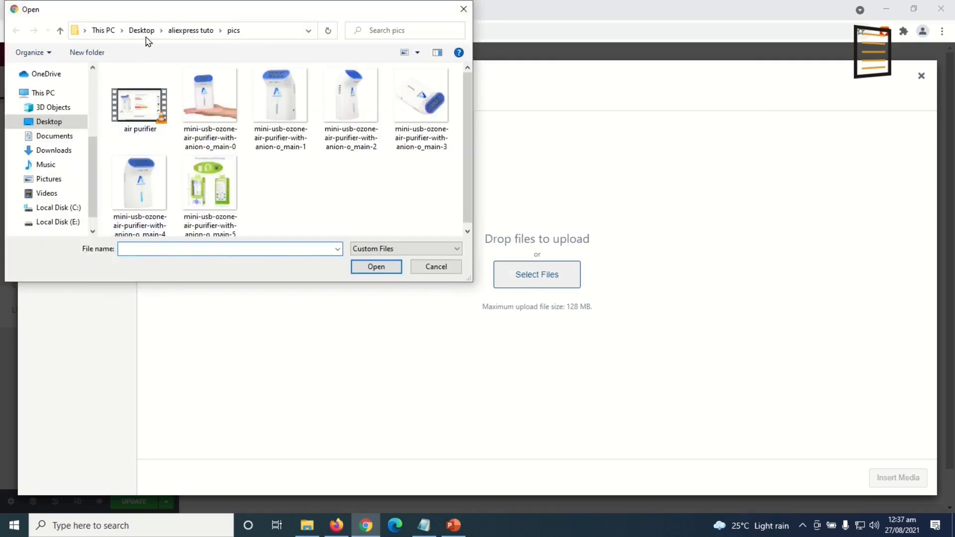
pyautogui.click(184, 31)
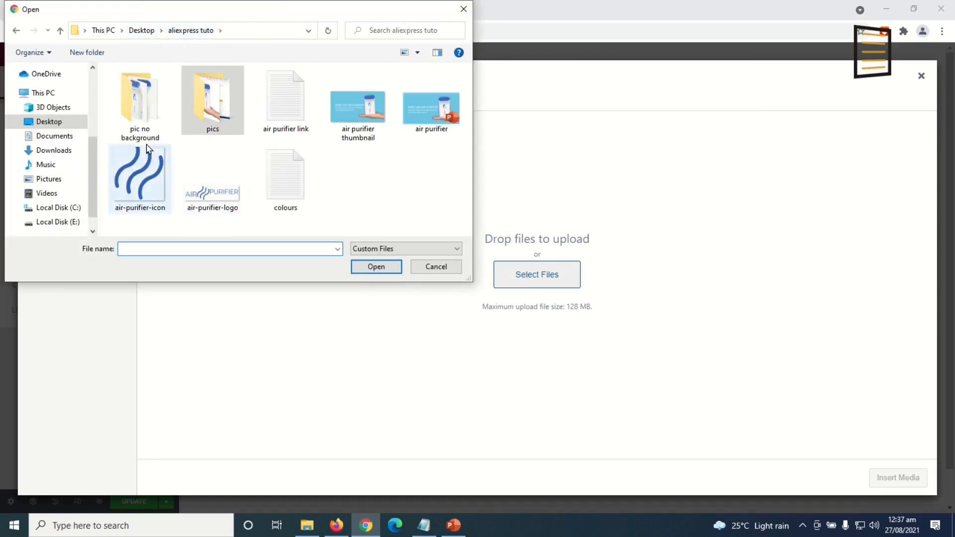
pyautogui.doubleClick(140, 102)
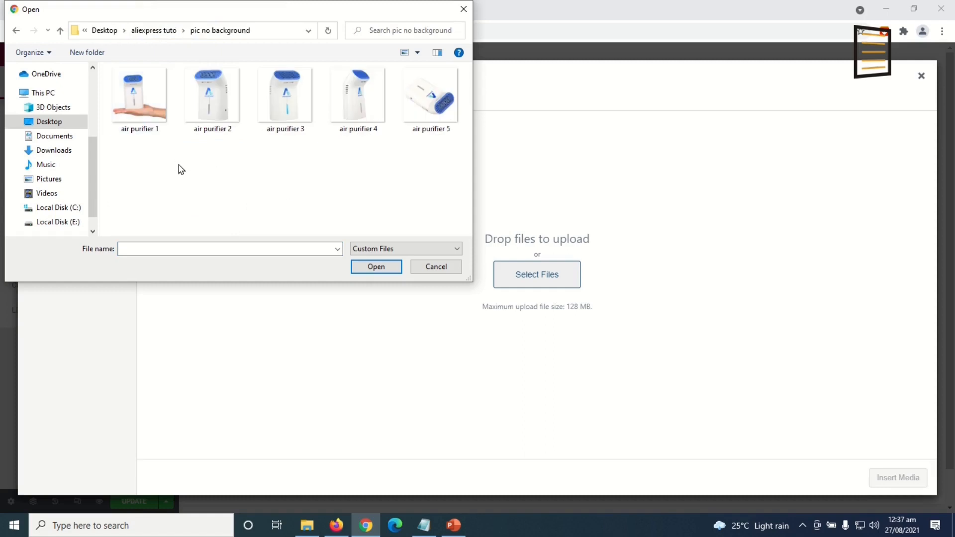
pyautogui.moveTo(432, 155); pyautogui.dragTo(99, 95)
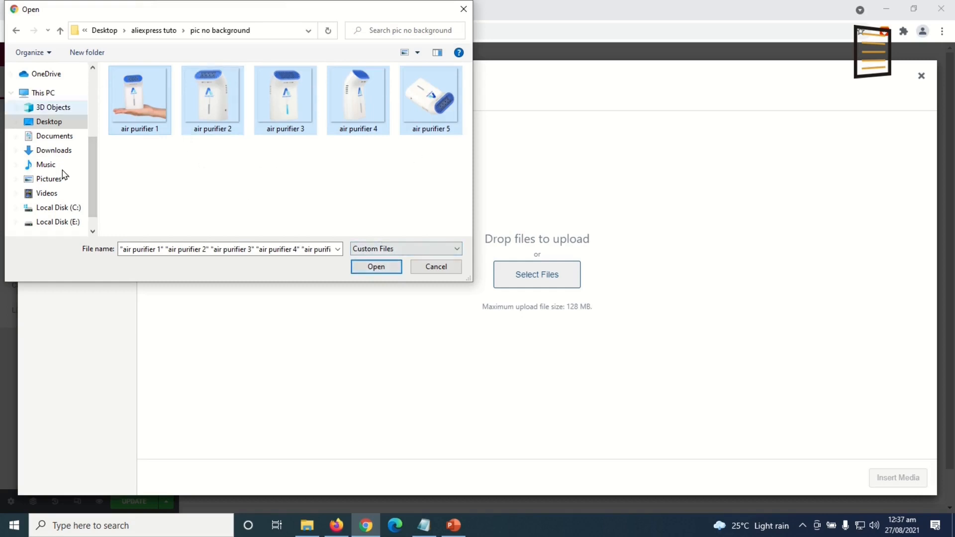
pyautogui.click(383, 270)
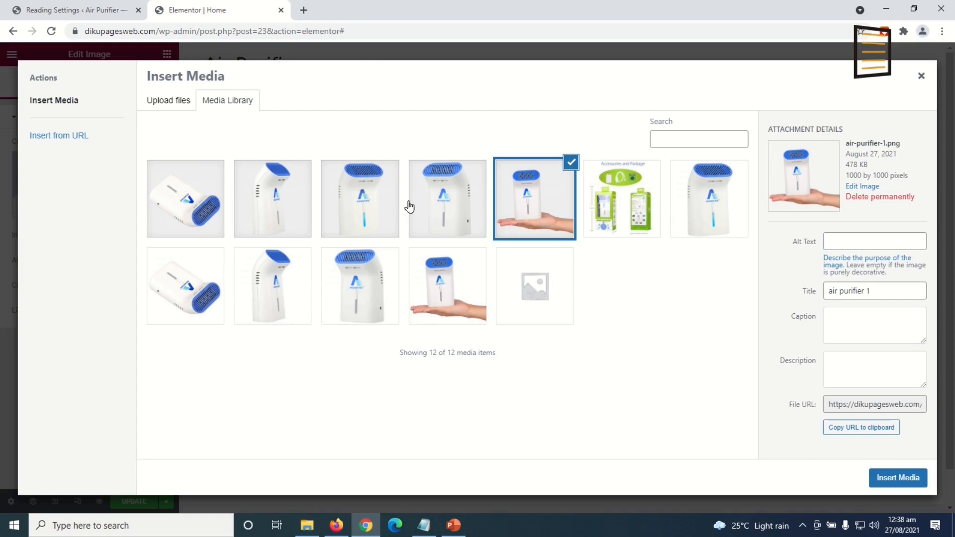
# Insert air-purifier-3.png from the media library into the left column's Image widget
pyautogui.click(441, 285)
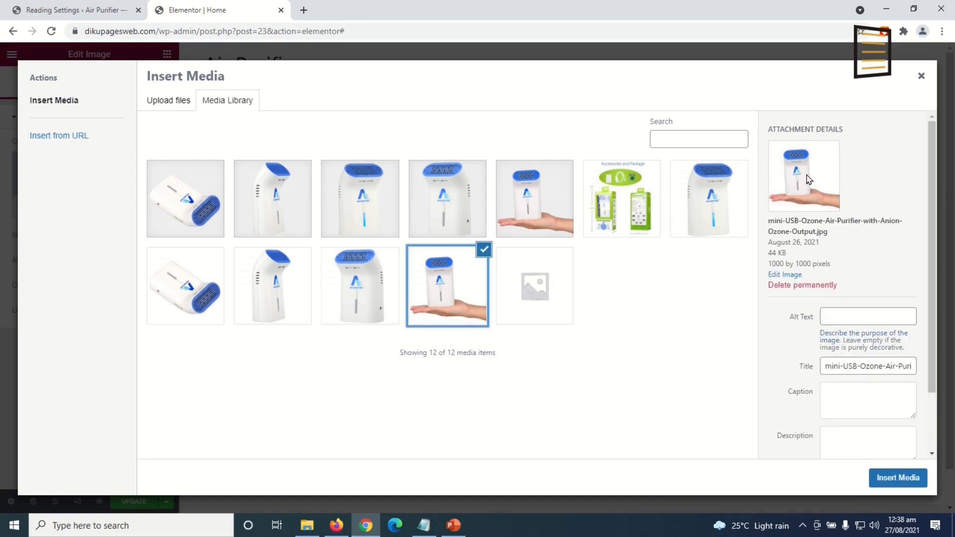
pyautogui.click(524, 198)
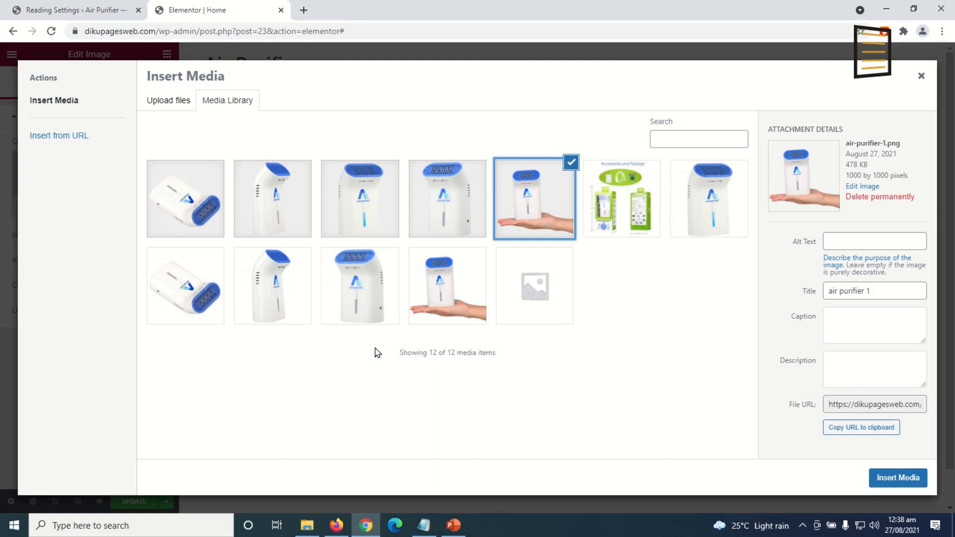
pyautogui.click(363, 192)
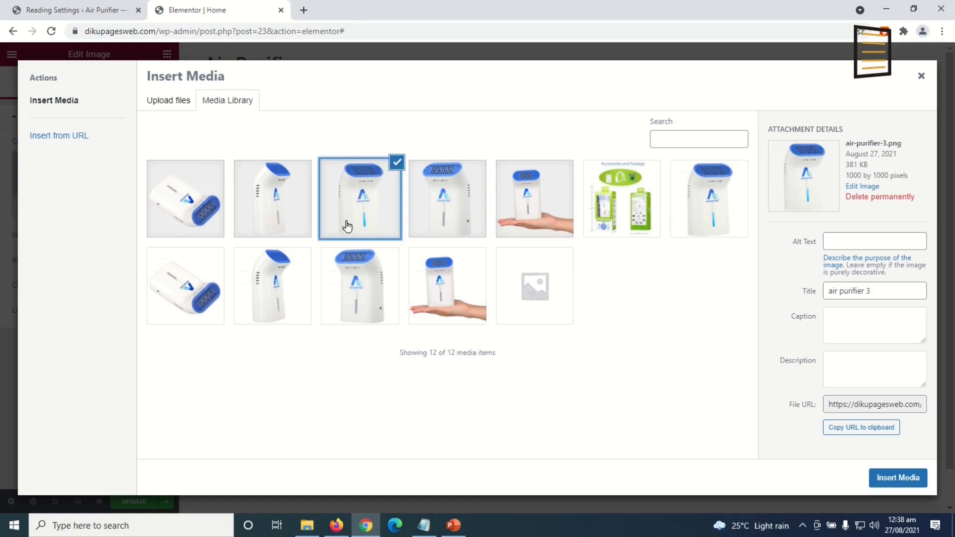
pyautogui.click(902, 479)
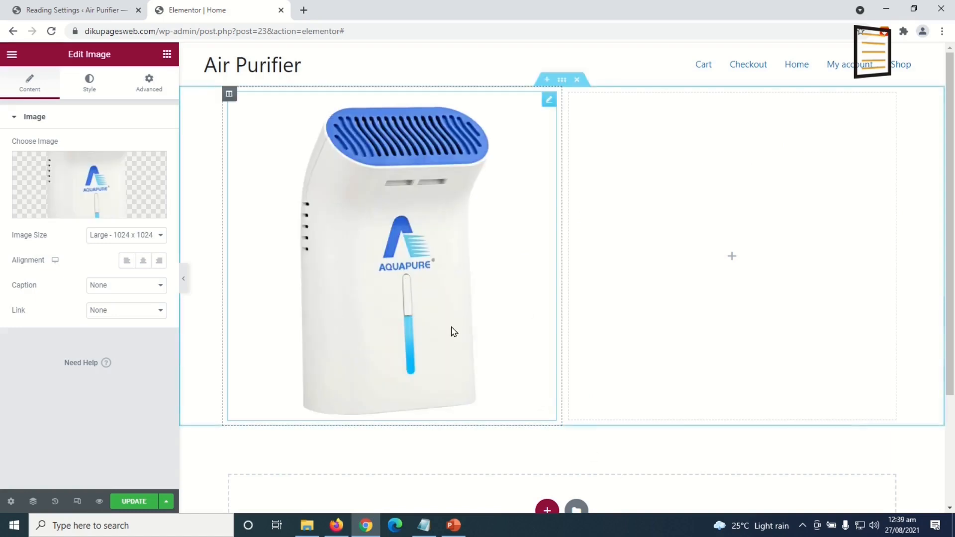
# Add a Heading widget to the right column with the title "Hello, I'm MINI USB AIR PURIFIER, your personal healthcare companion!"
pyautogui.click(167, 57)
pyautogui.moveTo(127, 177); pyautogui.dragTo(702, 234)
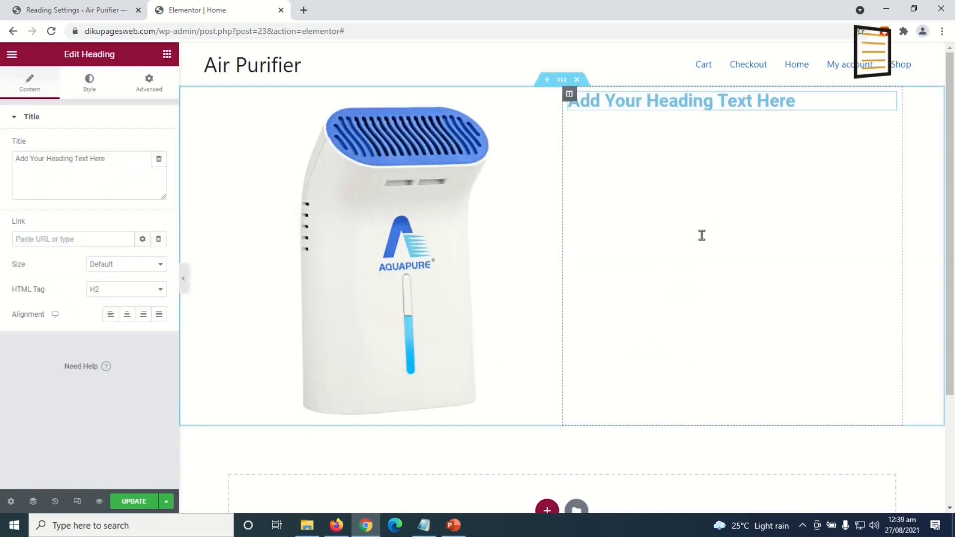
pyautogui.moveTo(126, 163); pyautogui.dragTo(1, 164)
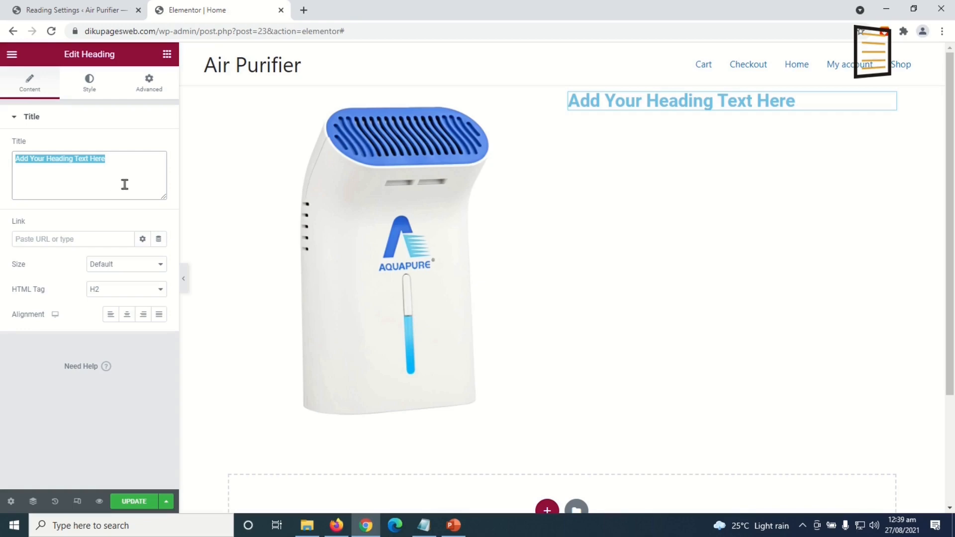
pyautogui.write("Hello, I'm MINI USB AIR PURIFIER, your personal healthcare companion!")
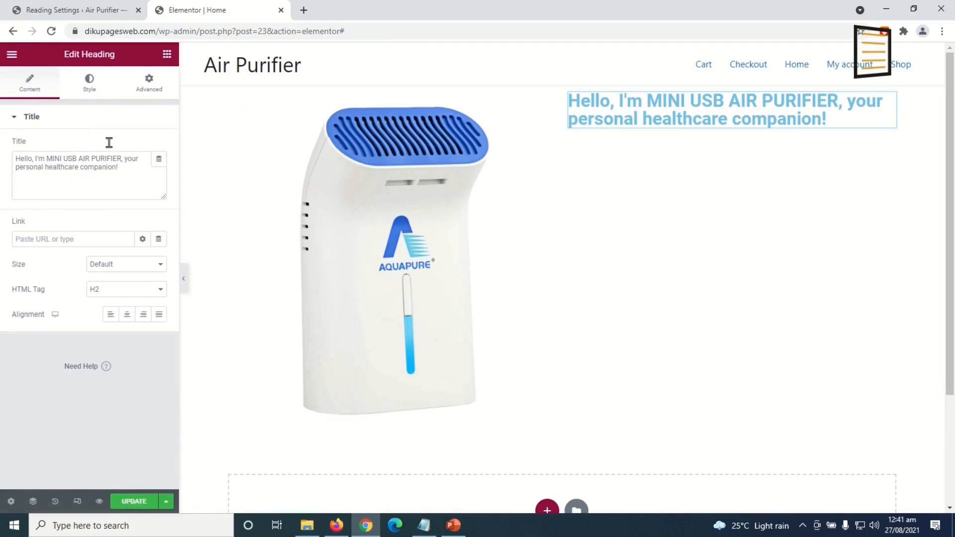
# Set the heading's font family to Montserrat
pyautogui.click(89, 82)
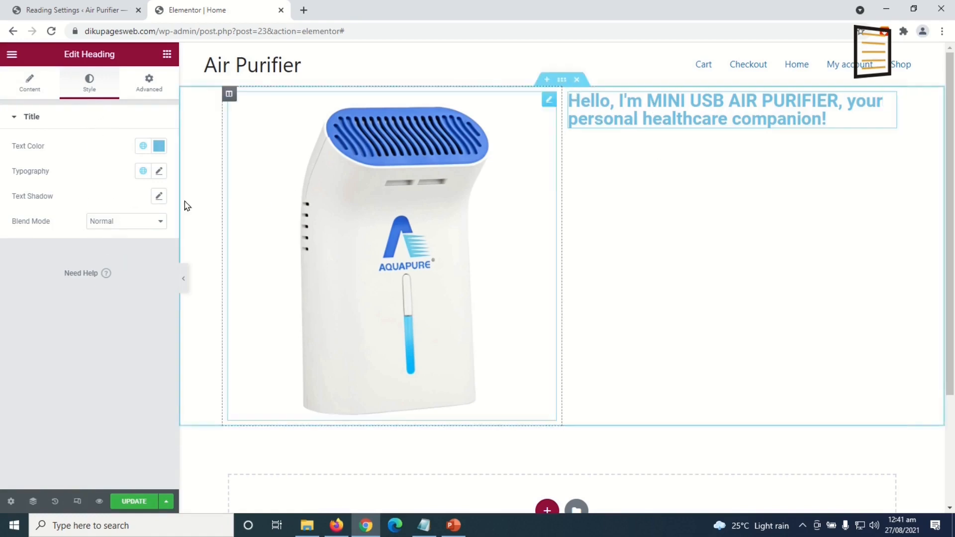
pyautogui.click(148, 87)
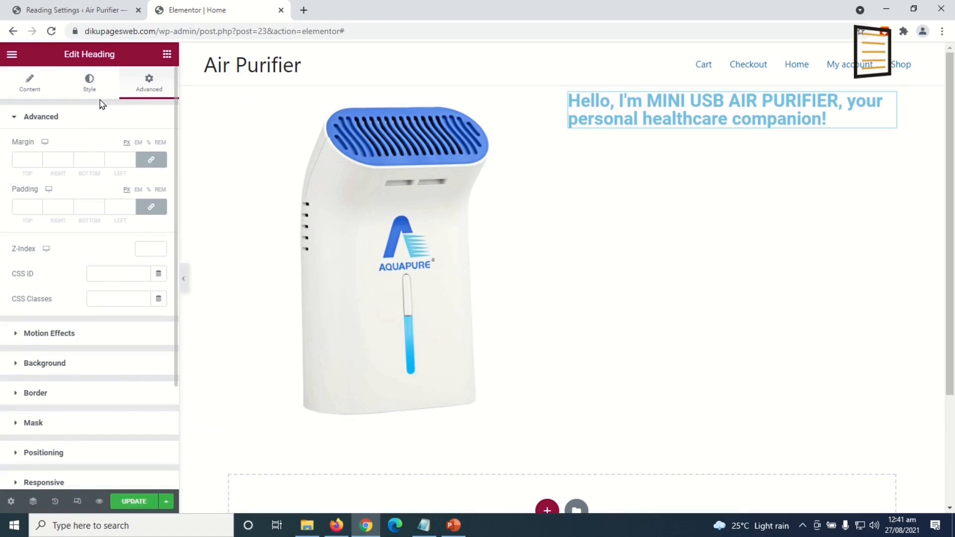
pyautogui.click(87, 80)
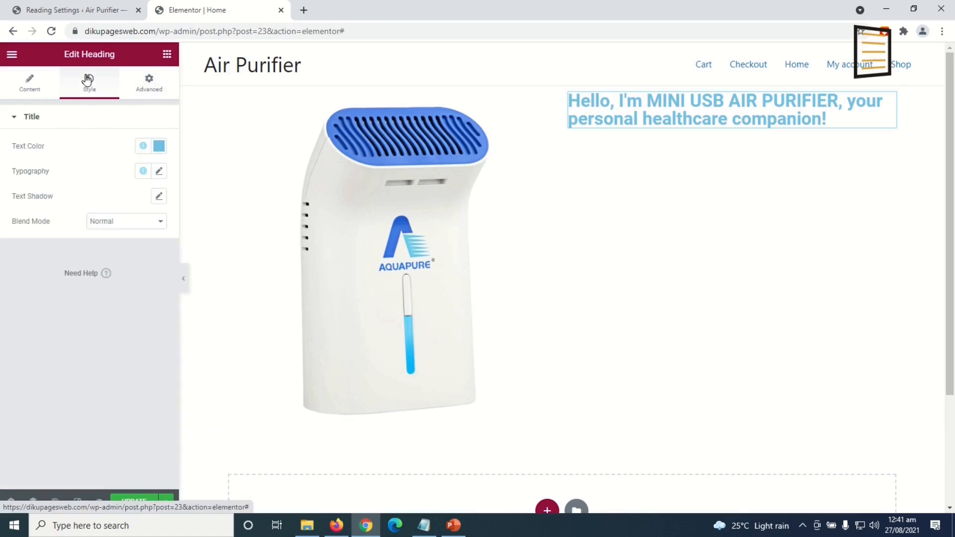
pyautogui.click(160, 171)
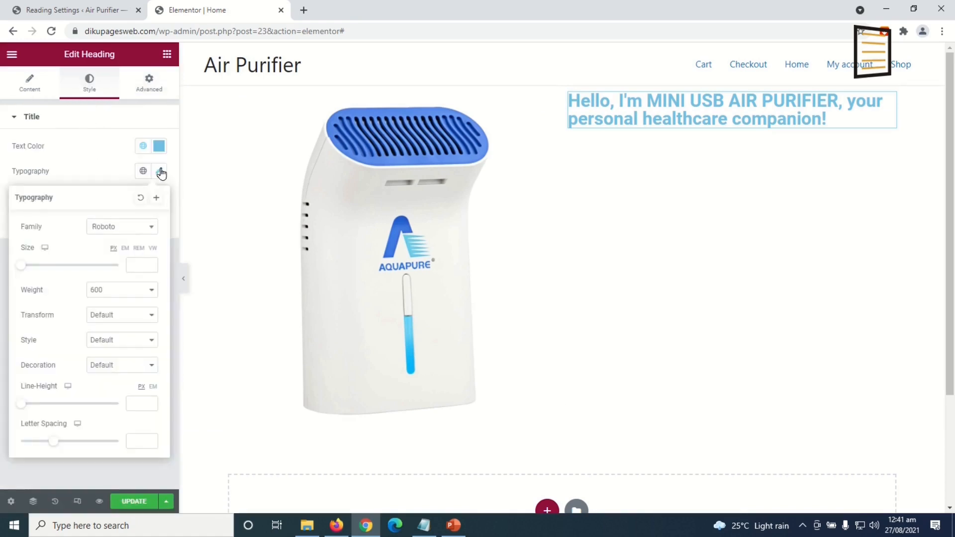
pyautogui.click(134, 232)
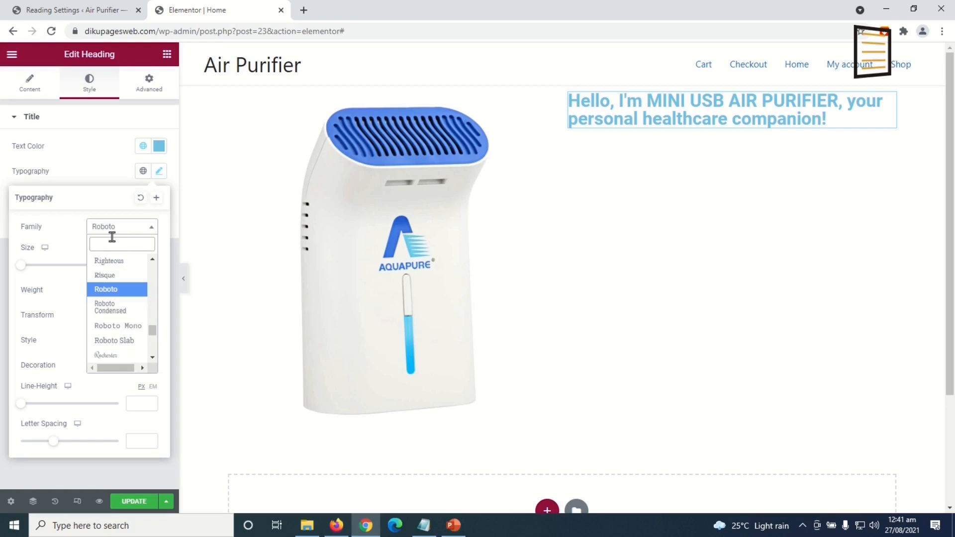
pyautogui.write('monts')
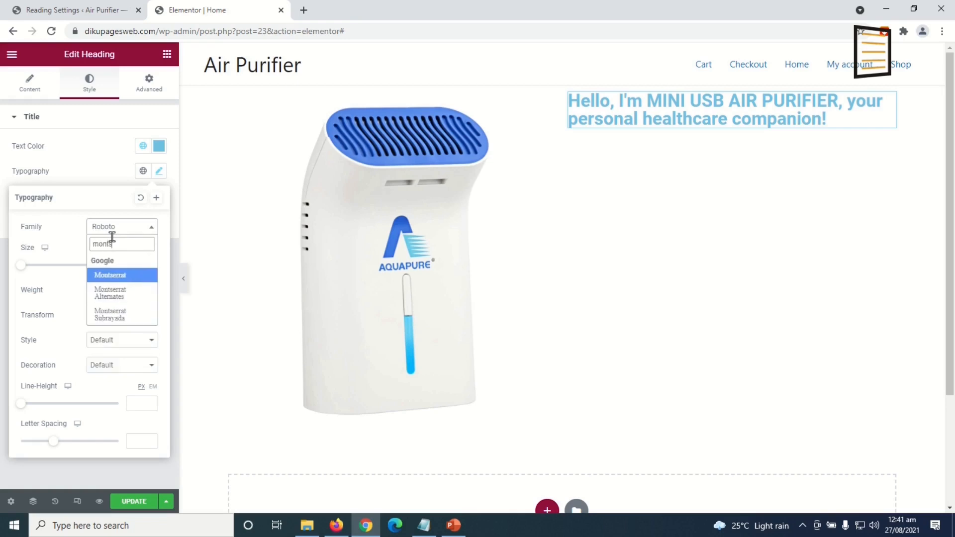
pyautogui.click(113, 277)
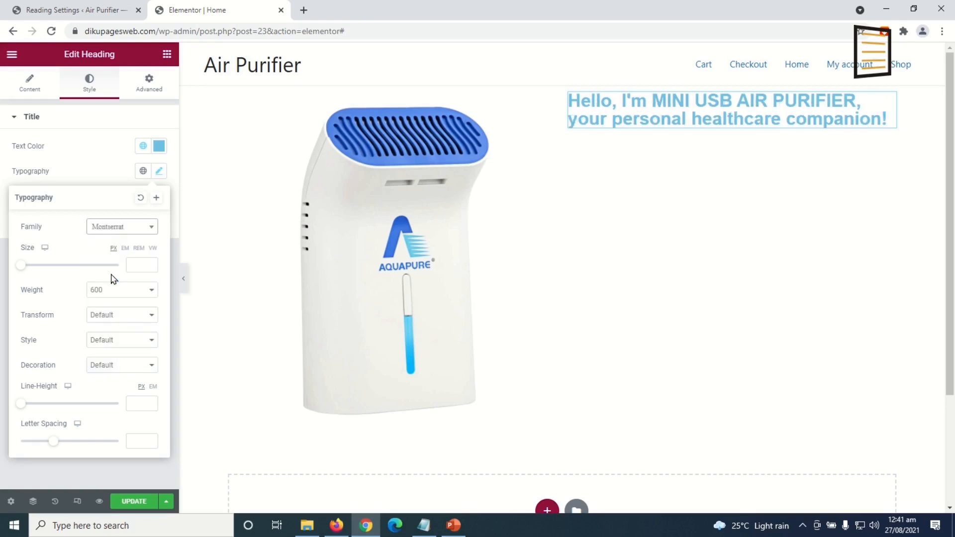
# Set the heading's font size to 41 px
pyautogui.click(139, 264)
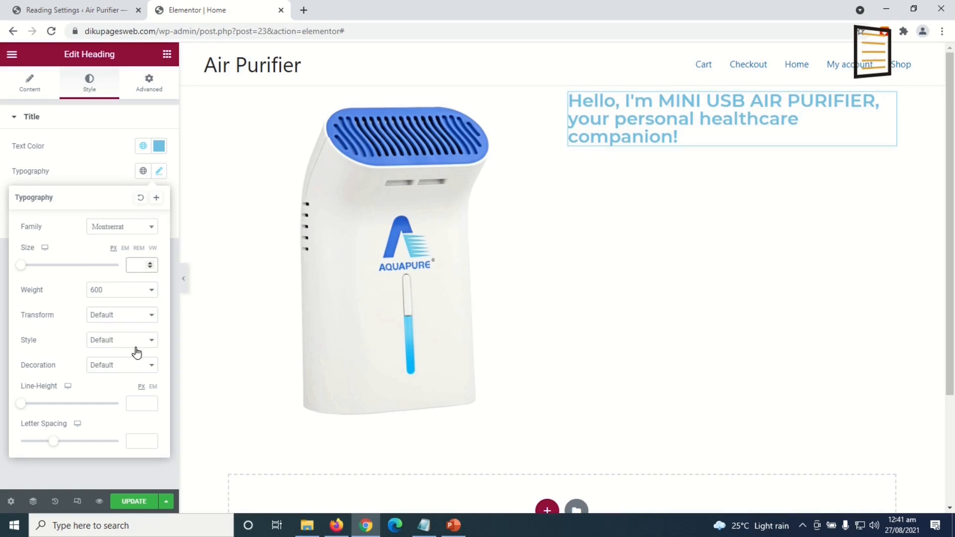
pyautogui.write('35')
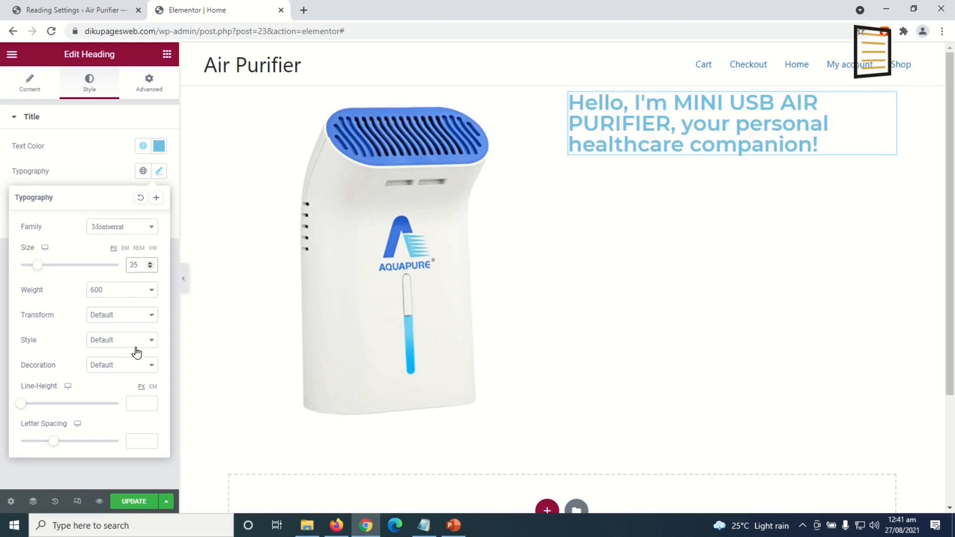
pyautogui.press('Up')
pyautogui.press('Up')
pyautogui.press('Up')
pyautogui.press('Up')
pyautogui.press('Up')
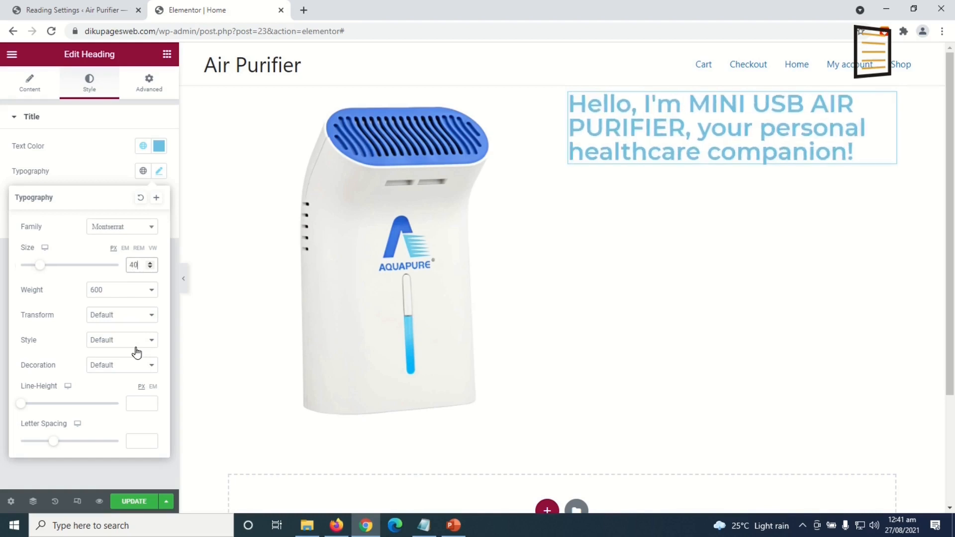
pyautogui.press('Up')
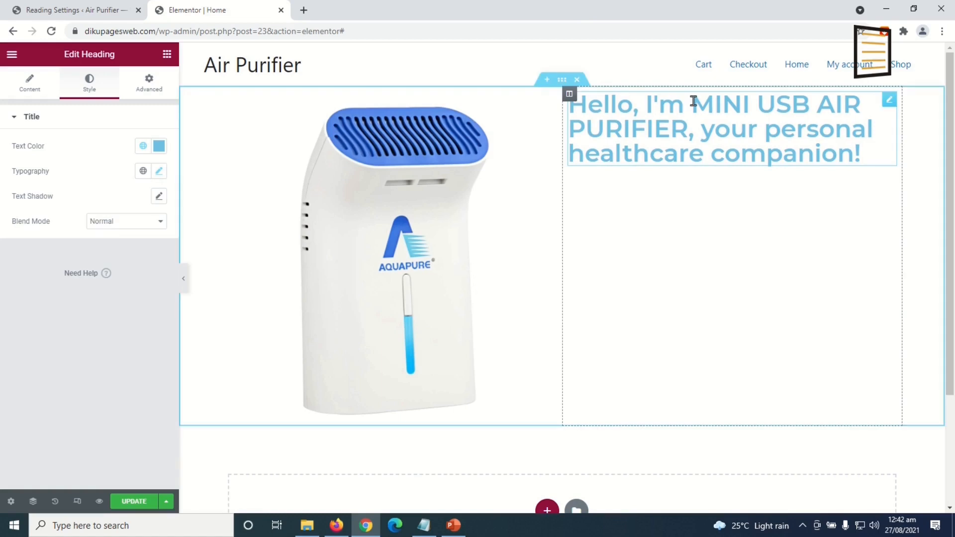
# Insert a line break in the heading after "Hello, I'm" so that "MINI USB AIR PURIFIER" starts a new line
pyautogui.click(726, 129)
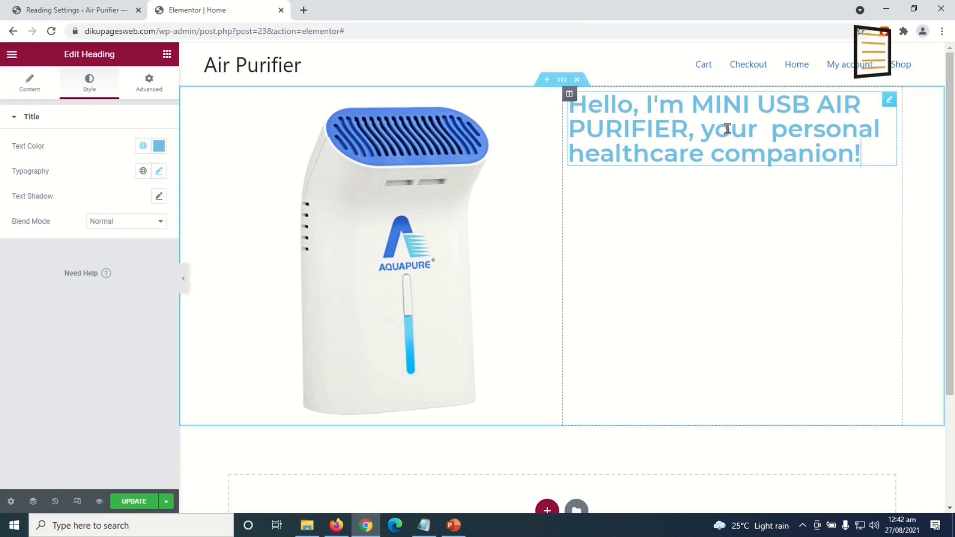
pyautogui.click(688, 103)
pyautogui.press('BackSpace')
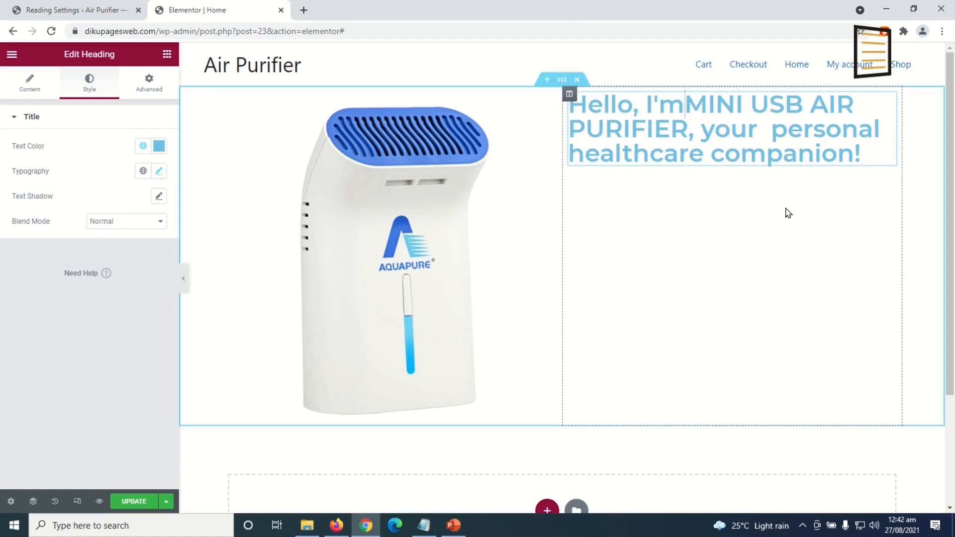
pyautogui.press('Return')
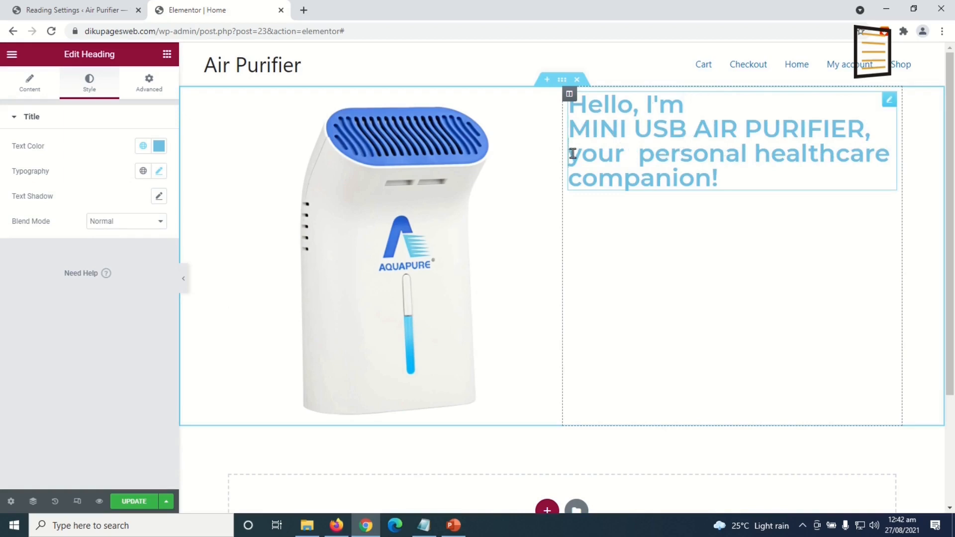
# Make "MINI USB AIR PURIFIER" bold in the heading and set the heading's line height to 1.2 em
pyautogui.moveTo(865, 130); pyautogui.dragTo(573, 133)
pyautogui.click(573, 133)
pyautogui.moveTo(860, 129); pyautogui.dragTo(576, 133)
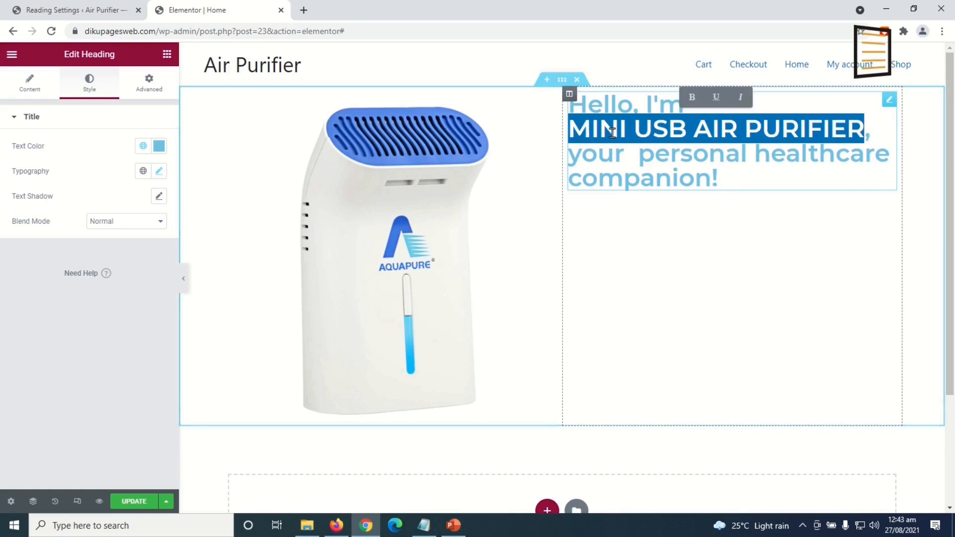
pyautogui.click(693, 101)
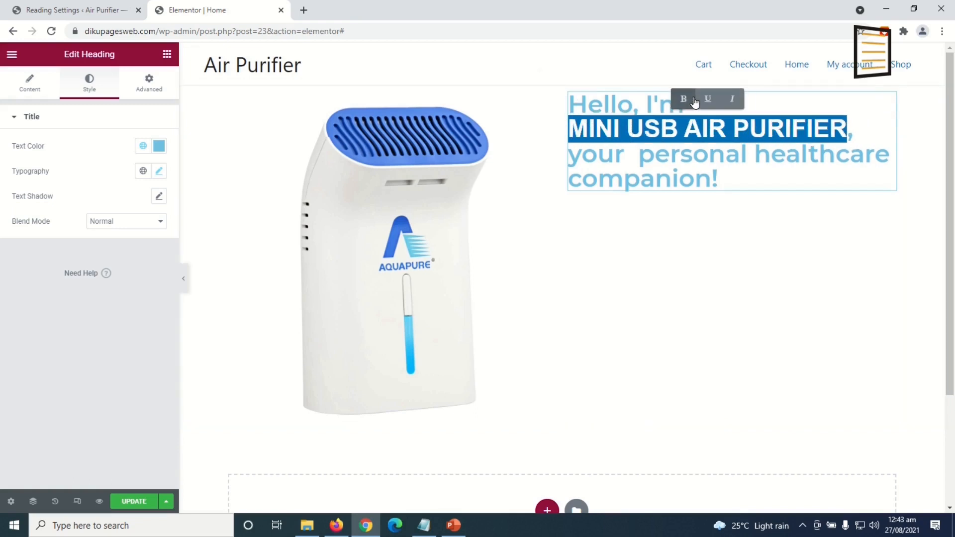
pyautogui.click(719, 240)
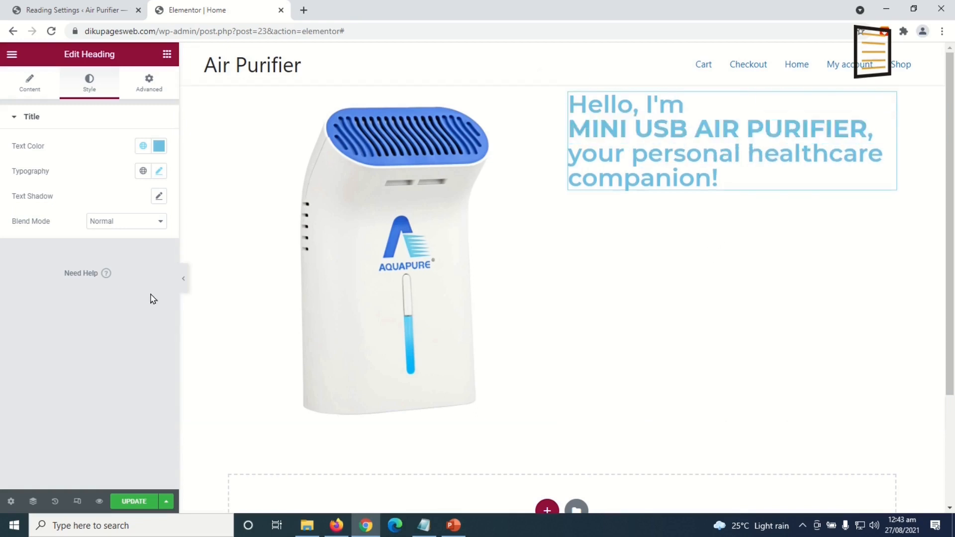
pyautogui.click(158, 173)
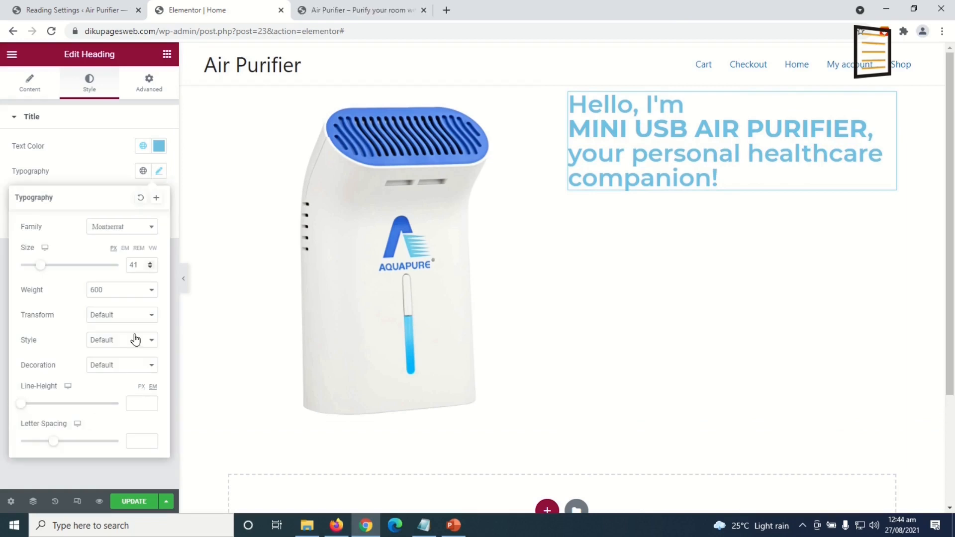
pyautogui.write('1.2')
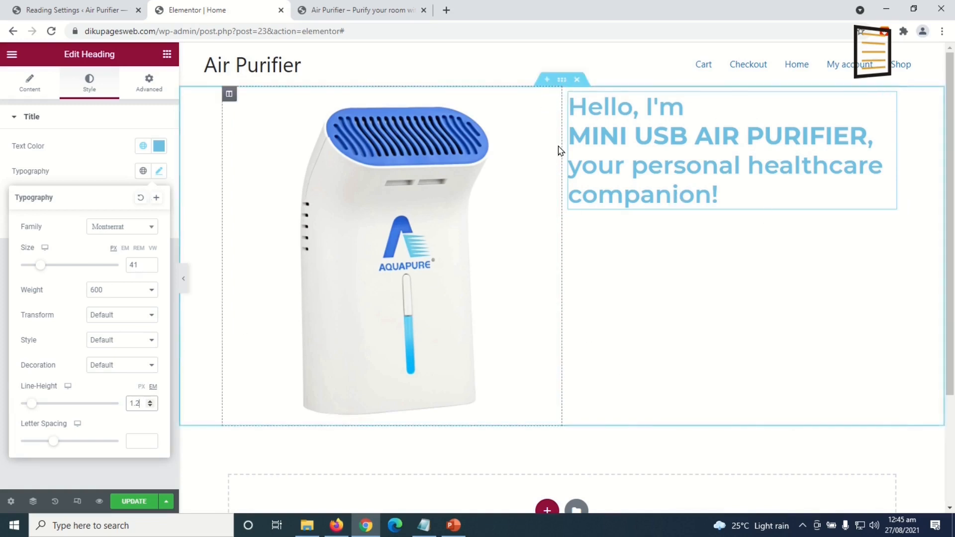
# Give the section a classic background in the Bg colour #6CC7E7 copied from the colours file in Notepad
pyautogui.click(562, 80)
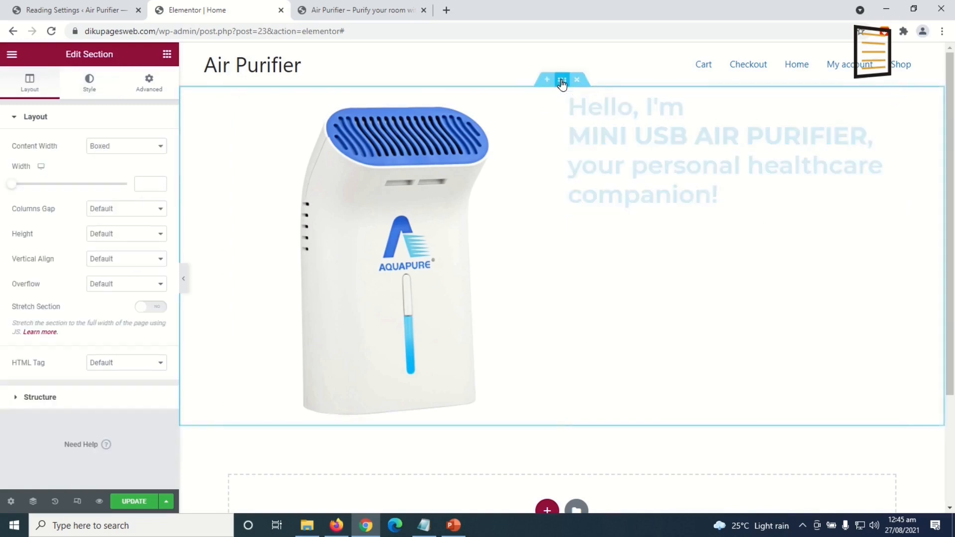
pyautogui.click(90, 84)
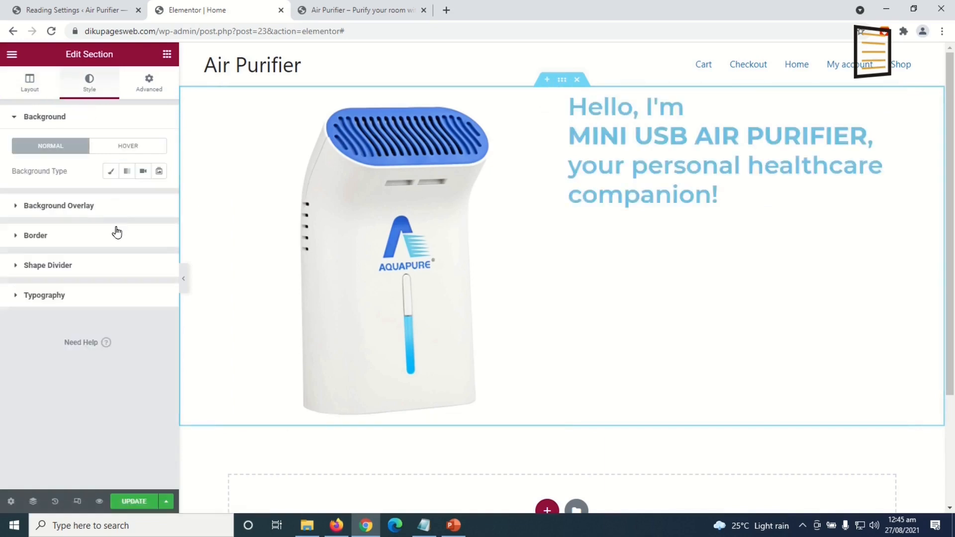
pyautogui.click(110, 172)
pyautogui.click(158, 197)
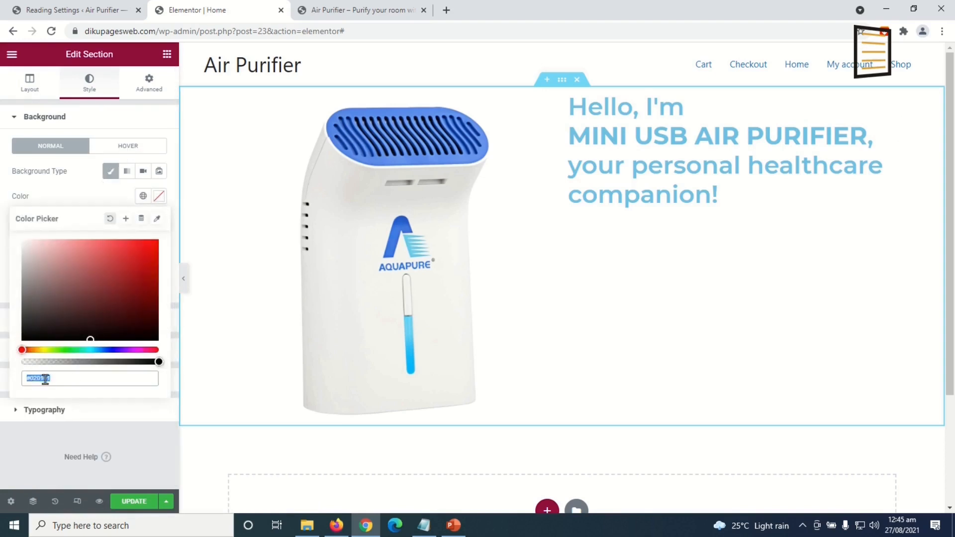
pyautogui.click(424, 526)
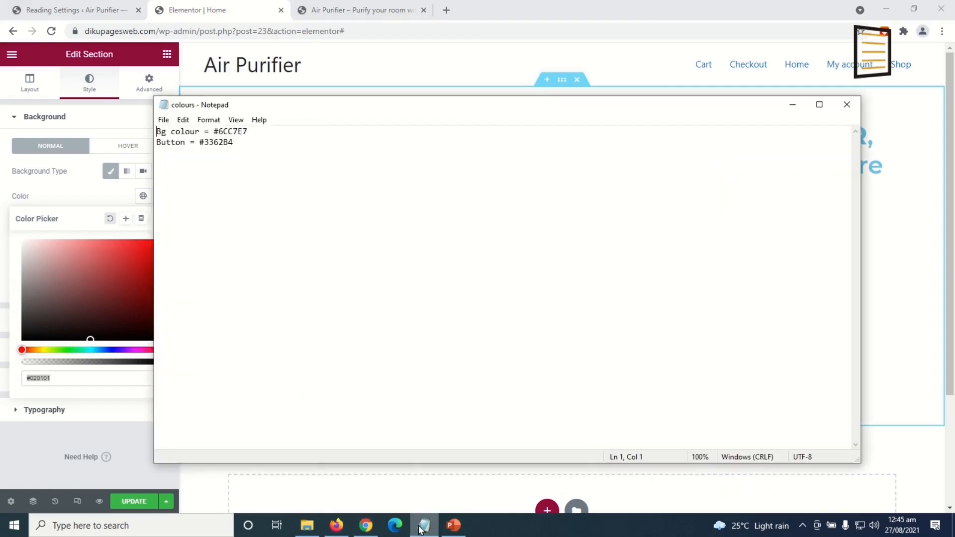
pyautogui.moveTo(255, 128); pyautogui.dragTo(221, 126)
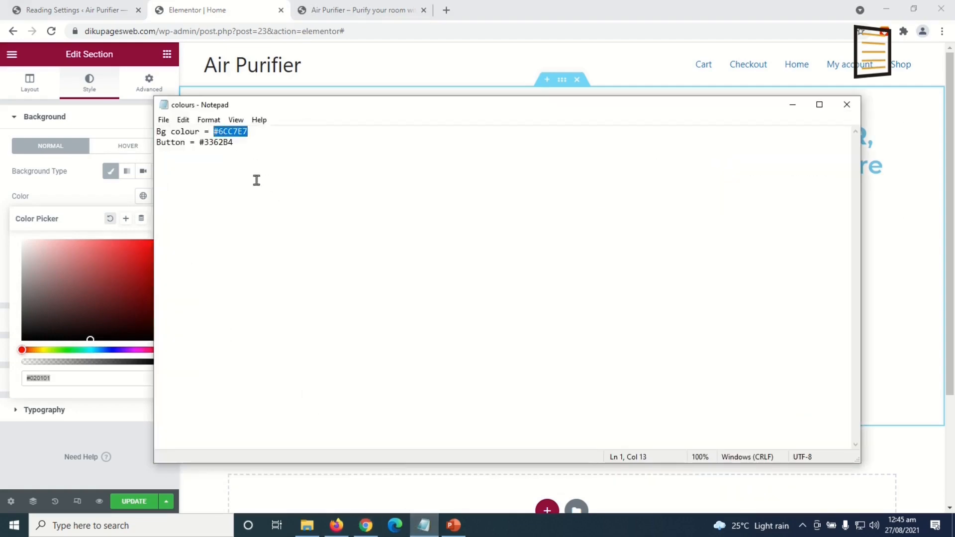
pyautogui.click(88, 380)
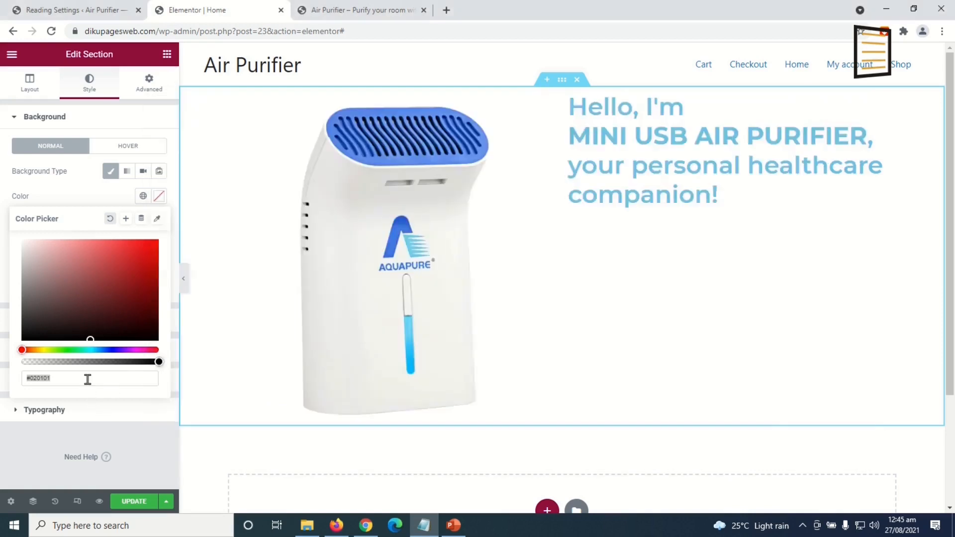
pyautogui.moveTo(88, 380); pyautogui.dragTo(3, 417)
pyautogui.write('#6CC7E7')
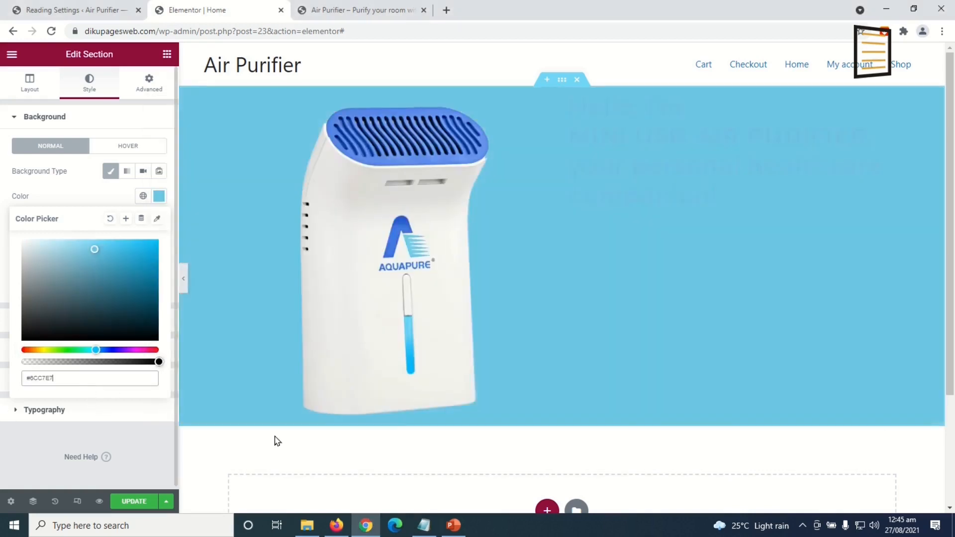
# Set the hero heading's text colour to white #FFFFFF
pyautogui.click(676, 156)
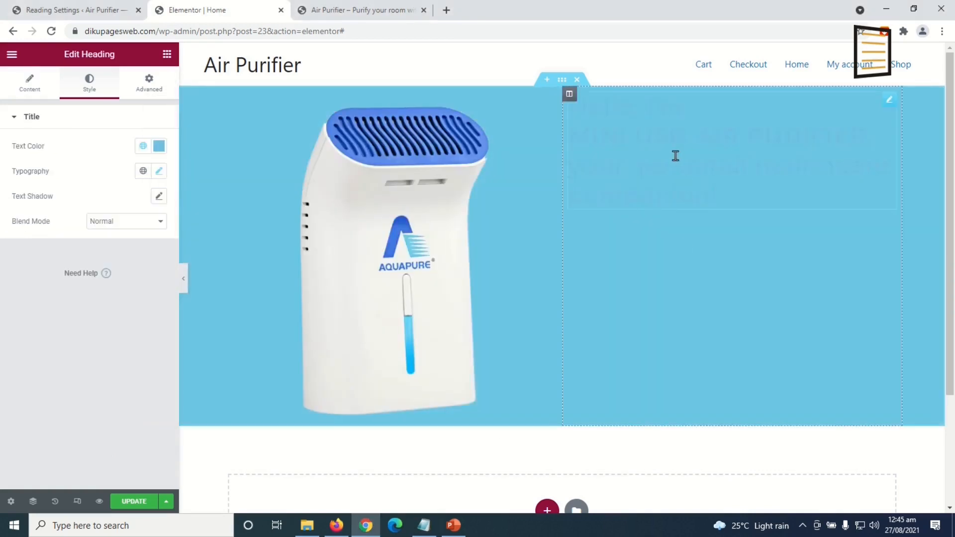
pyautogui.click(159, 146)
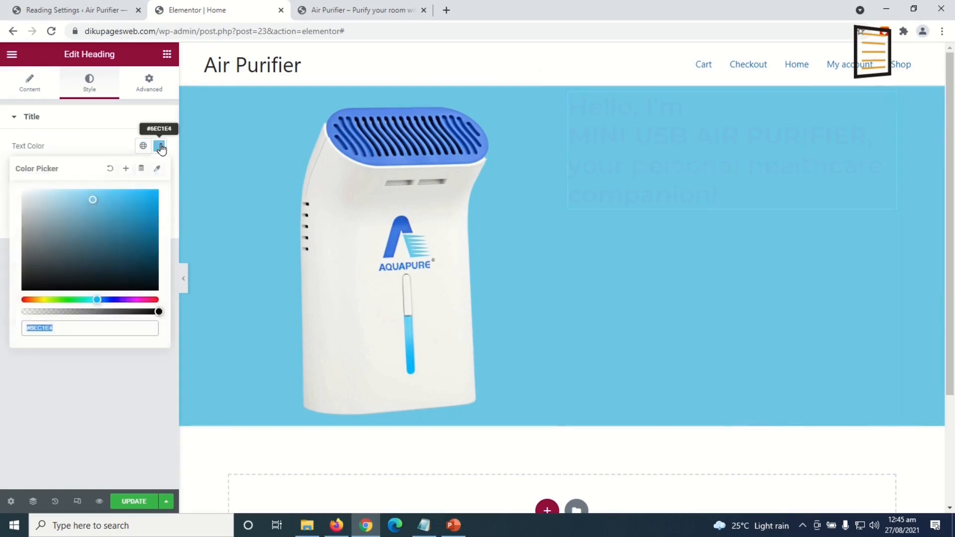
pyautogui.write('#FFFFFF')
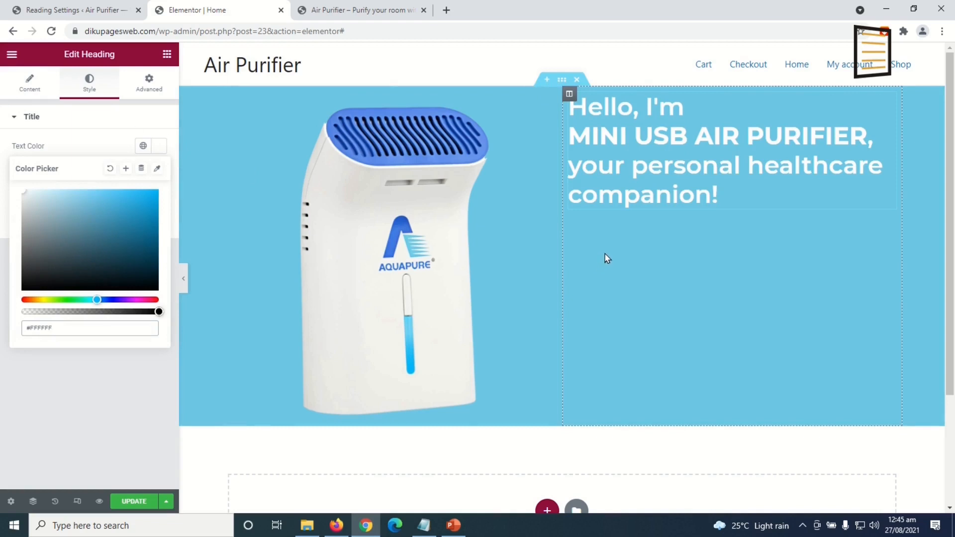
# Add a text editor widget below the heading reading "Powered Air Purifier with Anion Ozone Output for Bacteria and Odour Removal."
pyautogui.click(167, 55)
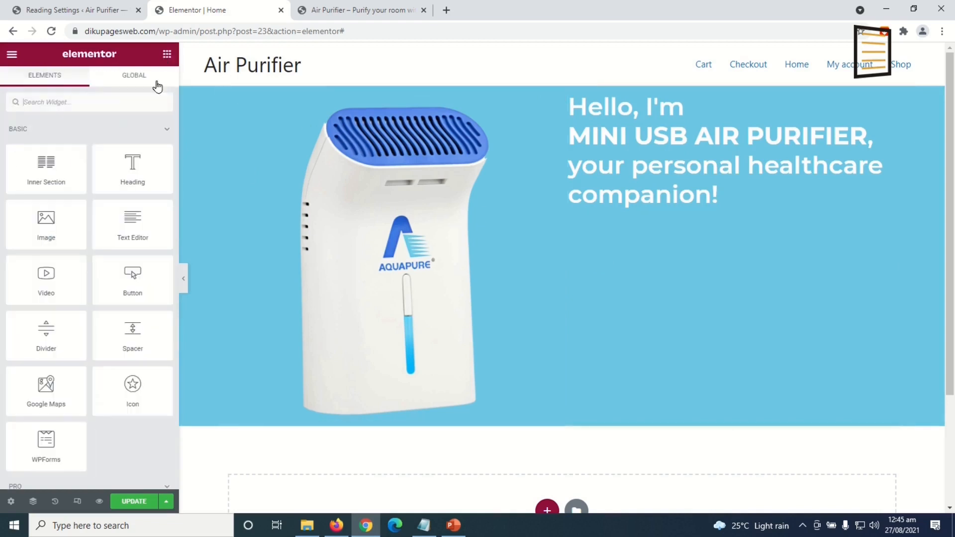
pyautogui.moveTo(138, 251); pyautogui.dragTo(658, 208)
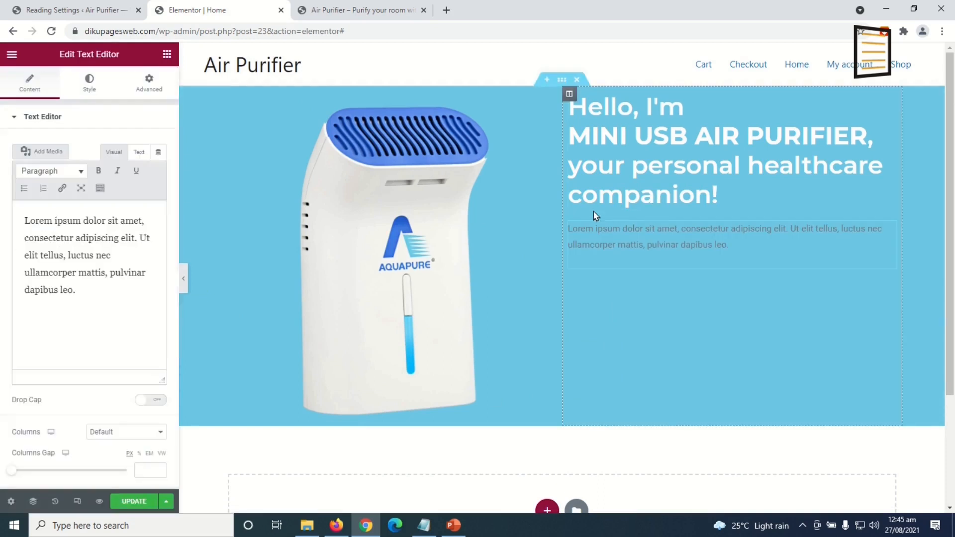
pyautogui.moveTo(74, 290); pyautogui.dragTo(1, 213)
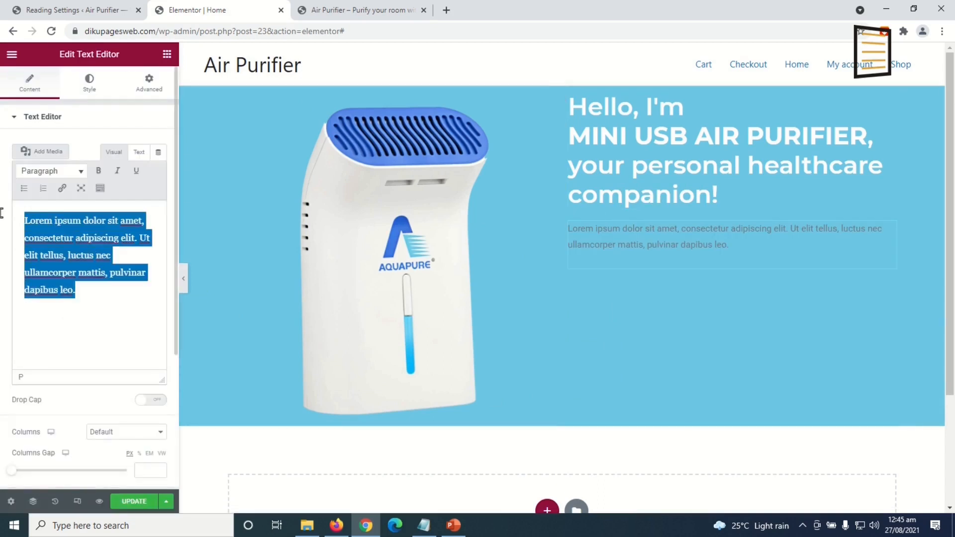
pyautogui.write('Powered Air Purifier with Anion Ozone Output for Bacteria and Odour Removal.')
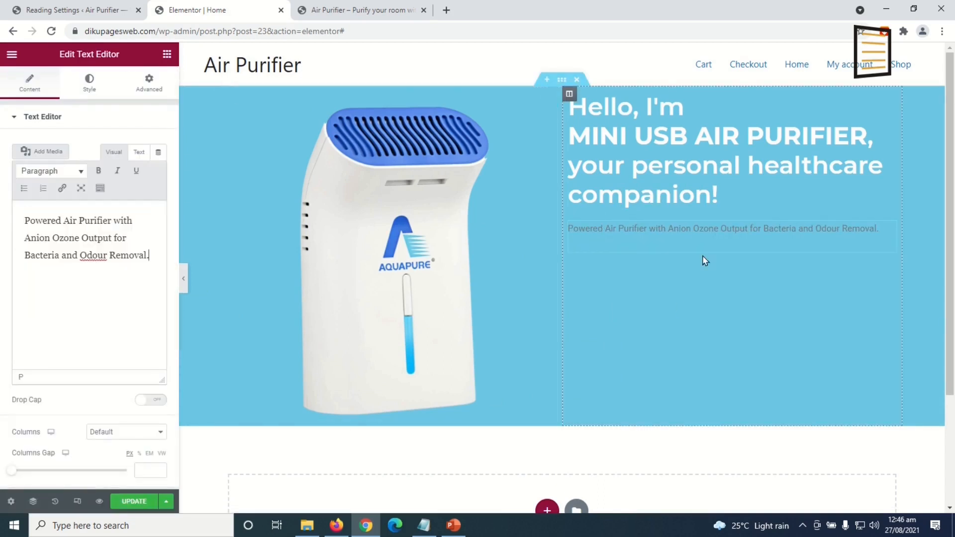
# Set the text colour of the paragraph below the heading to white #FFFFFF
pyautogui.click(90, 83)
pyautogui.click(158, 171)
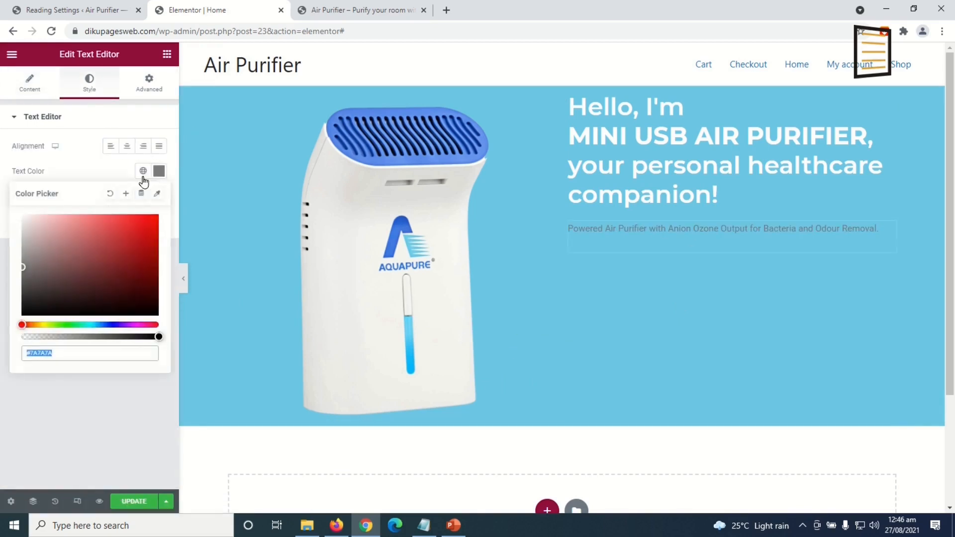
pyautogui.moveTo(91, 234); pyautogui.dragTo(1, 156)
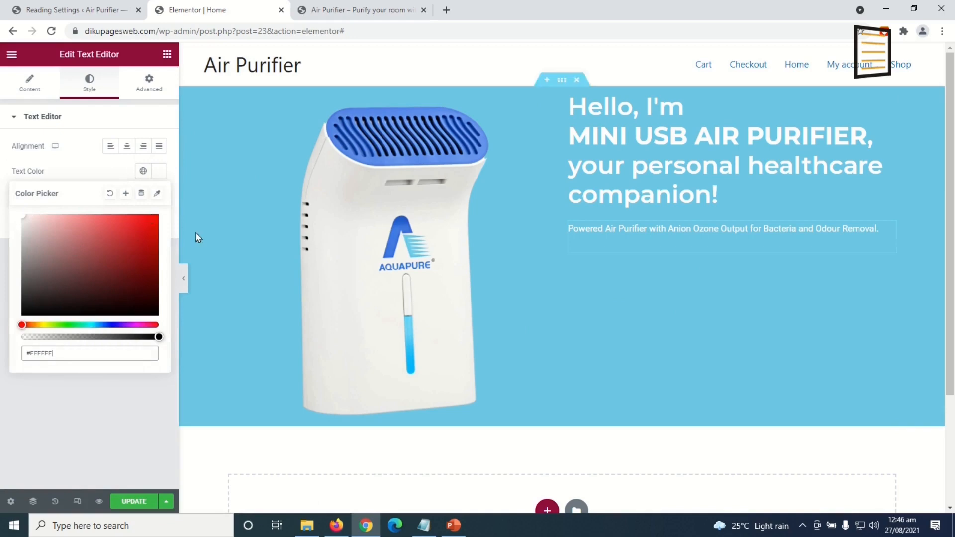
pyautogui.click(158, 172)
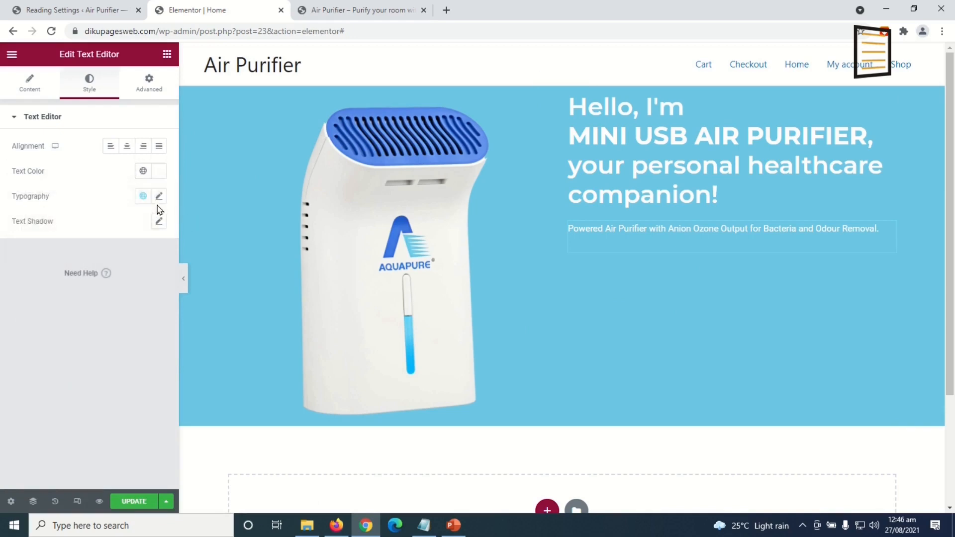
# Set the paragraph's font family to Montserrat and its size to 17 px
pyautogui.click(158, 196)
pyautogui.click(138, 252)
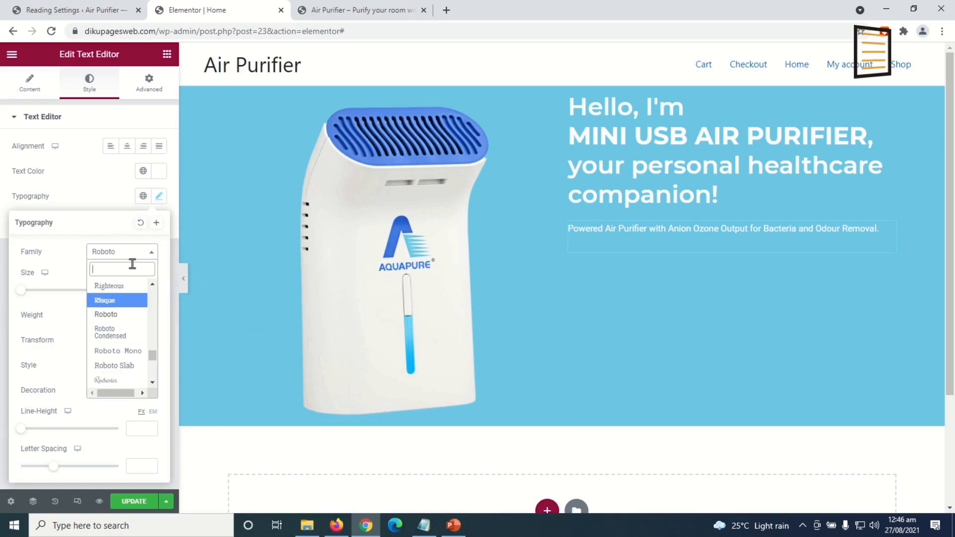
pyautogui.write('montse')
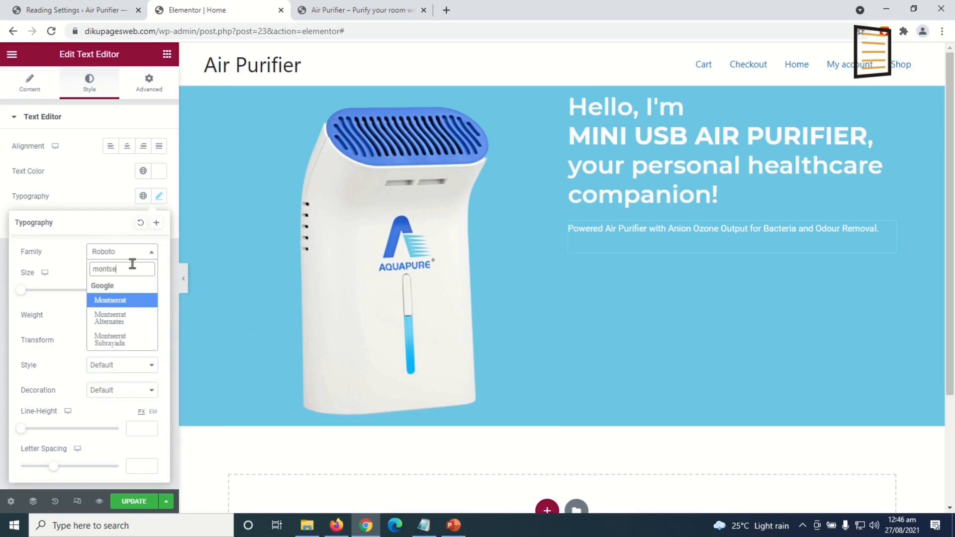
pyautogui.click(125, 301)
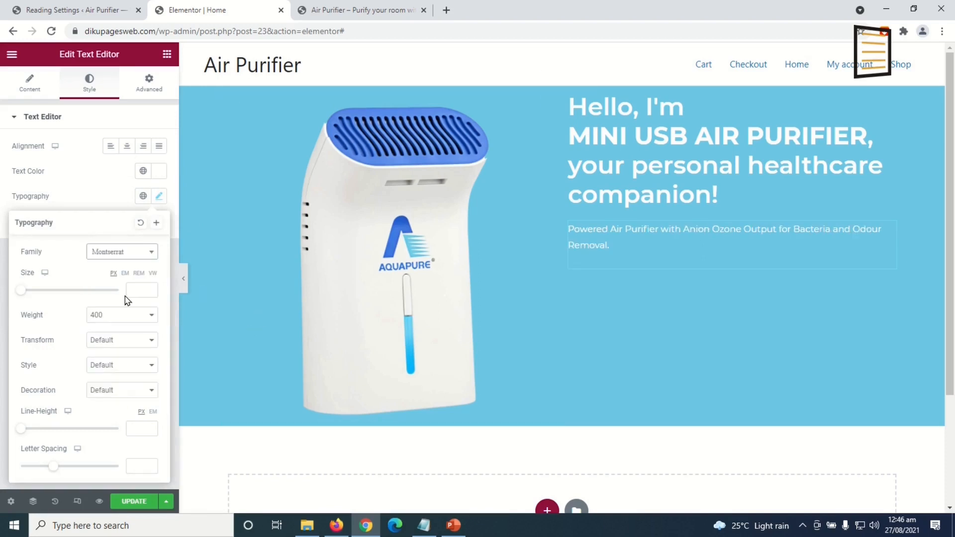
pyautogui.click(139, 288)
pyautogui.write('20')
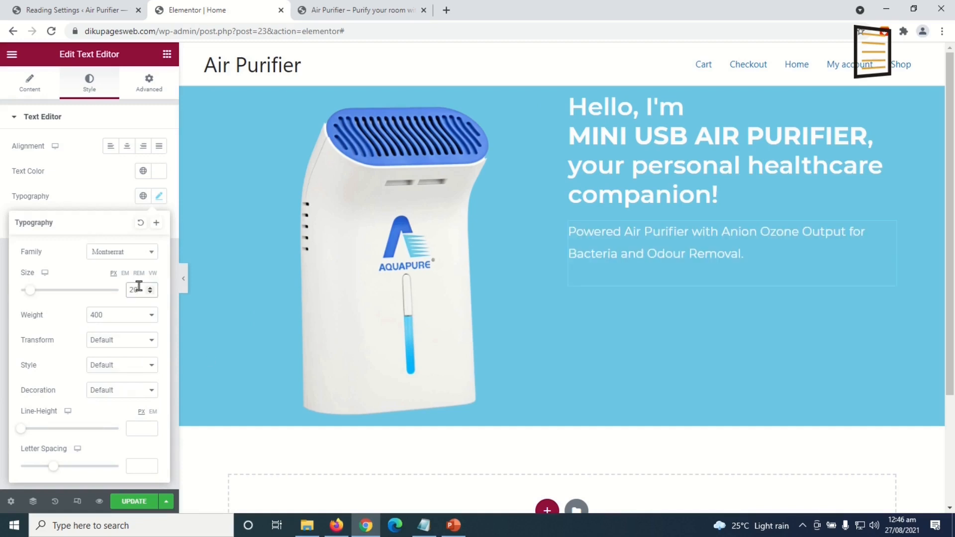
pyautogui.press('Down')
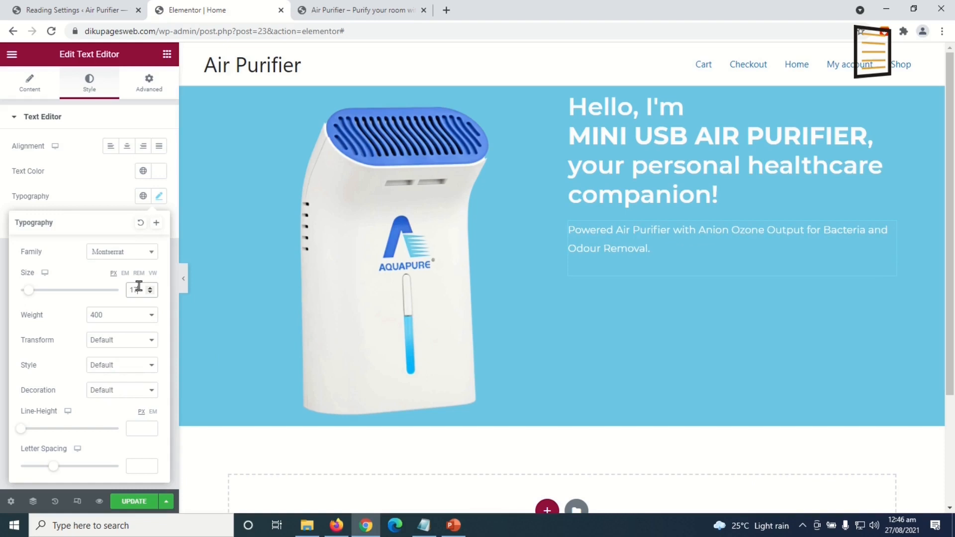
# Add a two-column inner section below the paragraph and place a button widget in its first column
pyautogui.click(166, 54)
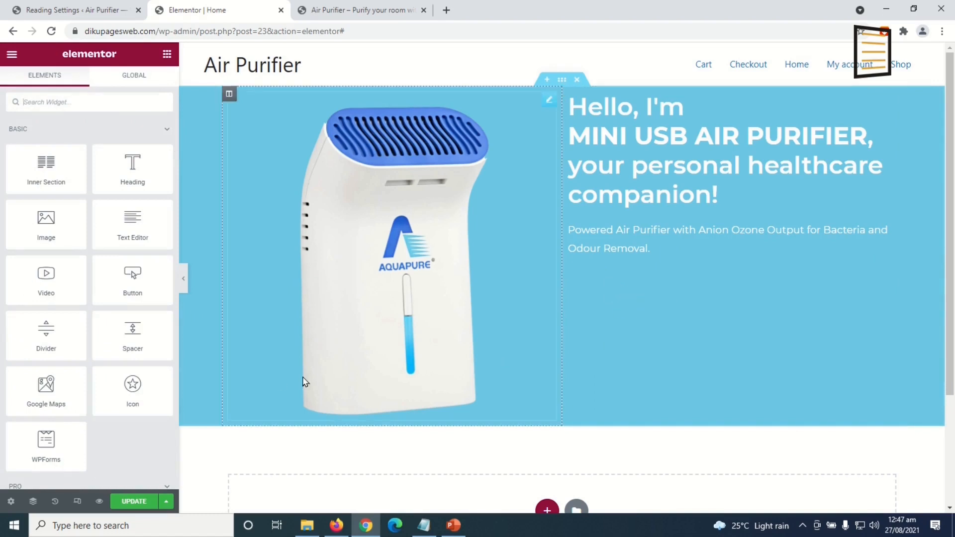
pyautogui.moveTo(40, 164); pyautogui.dragTo(636, 262)
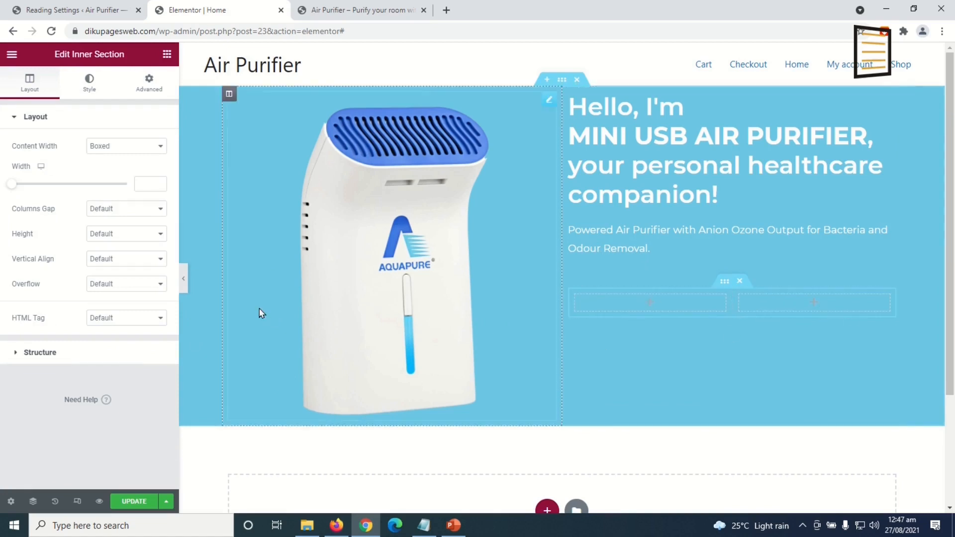
pyautogui.click(165, 54)
pyautogui.moveTo(133, 276); pyautogui.dragTo(653, 310)
# Set the button's text to "SEE IT IN ACTION" and its alignment to justified so it fills the column
pyautogui.click(18, 173)
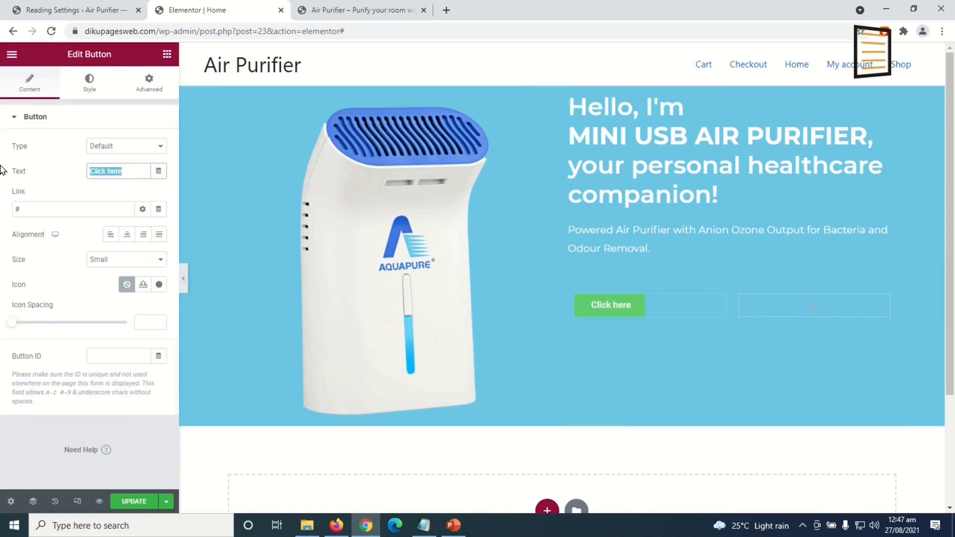
pyautogui.write('SEE IT')
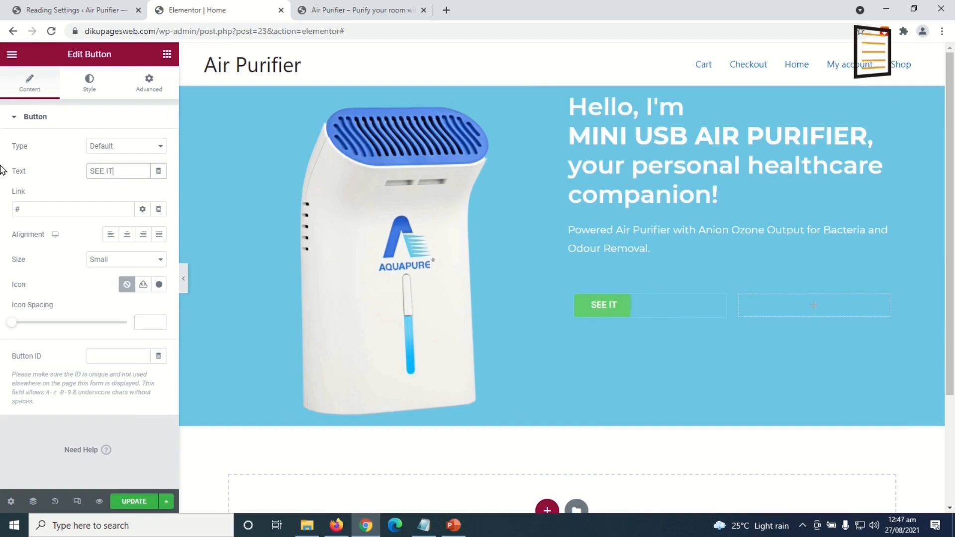
pyautogui.write(' IN ACTION')
pyautogui.press('Tab')
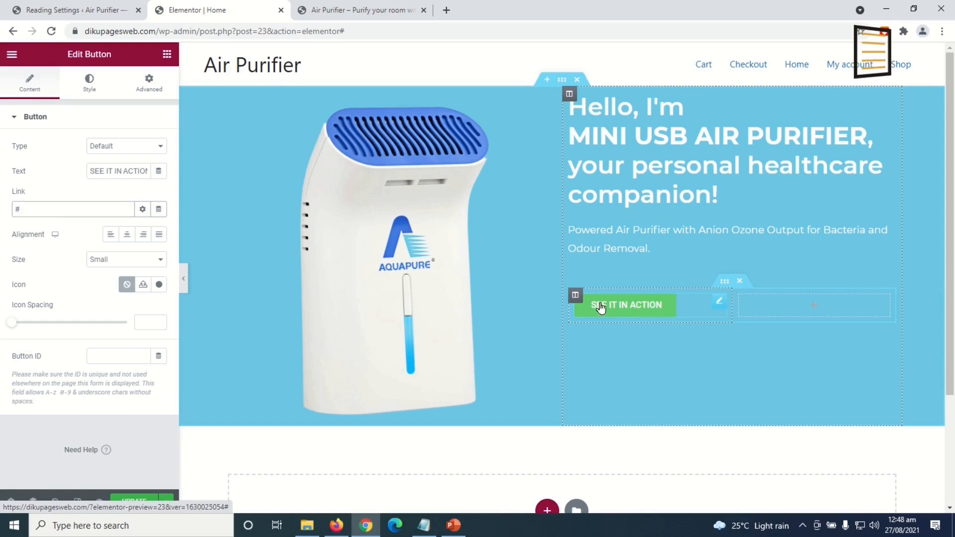
pyautogui.click(159, 235)
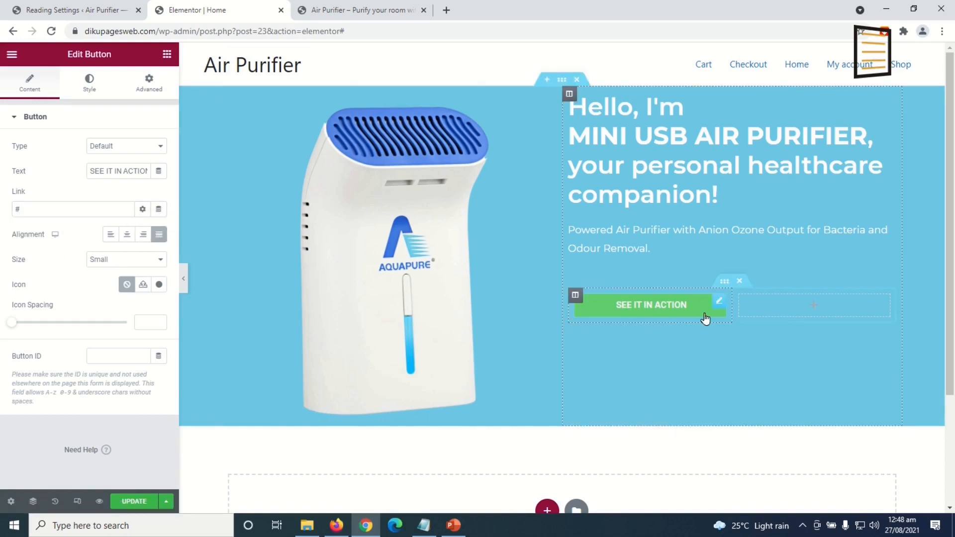
# Set the button's font family to Montserrat
pyautogui.click(90, 88)
pyautogui.click(159, 146)
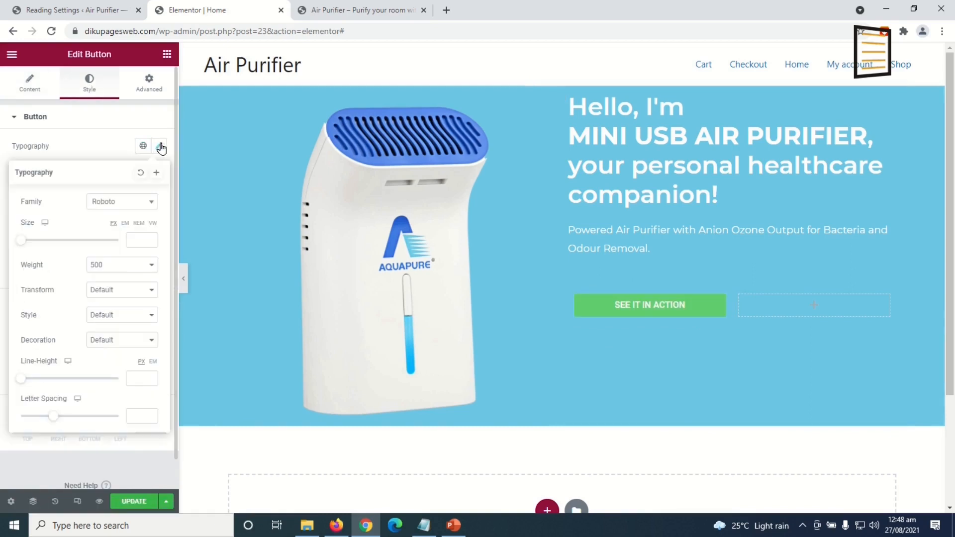
pyautogui.click(120, 205)
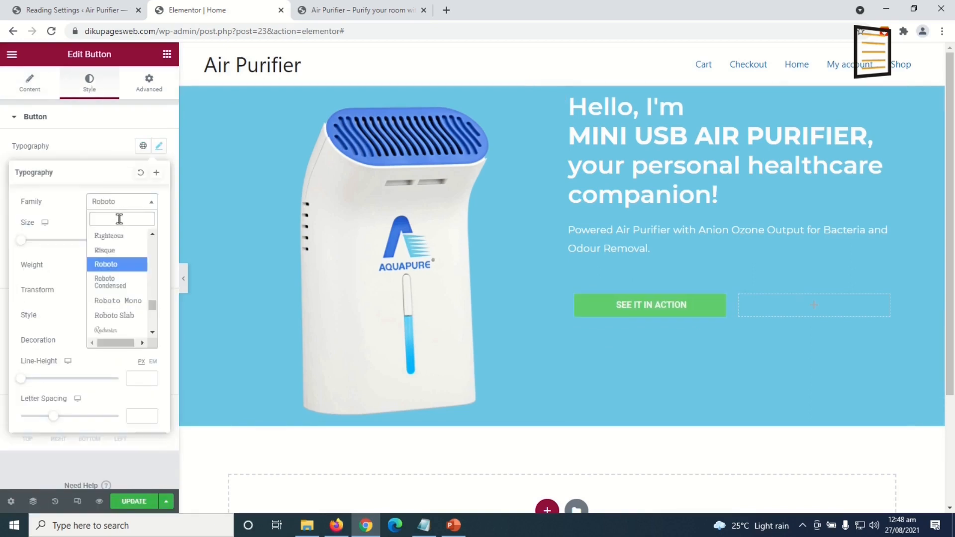
pyautogui.write('moNT')
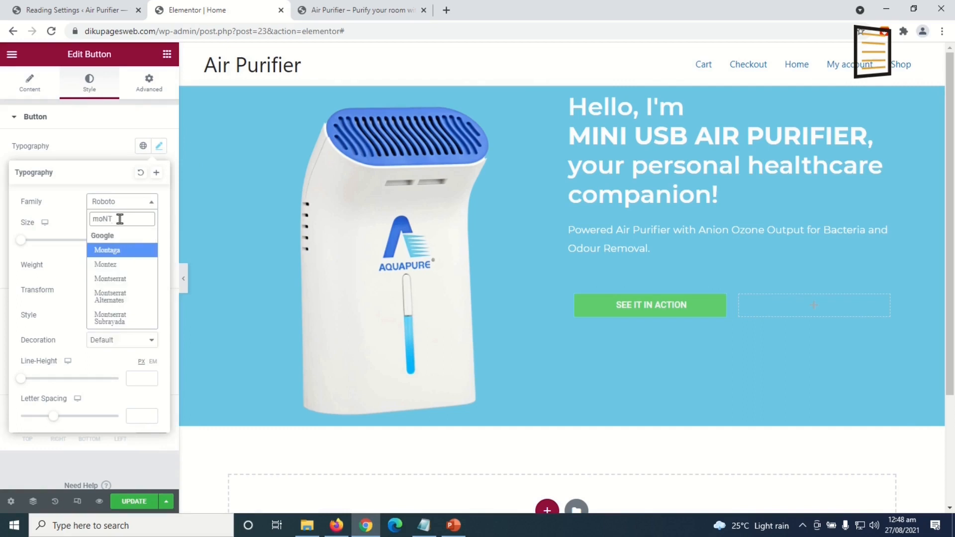
pyautogui.click(125, 282)
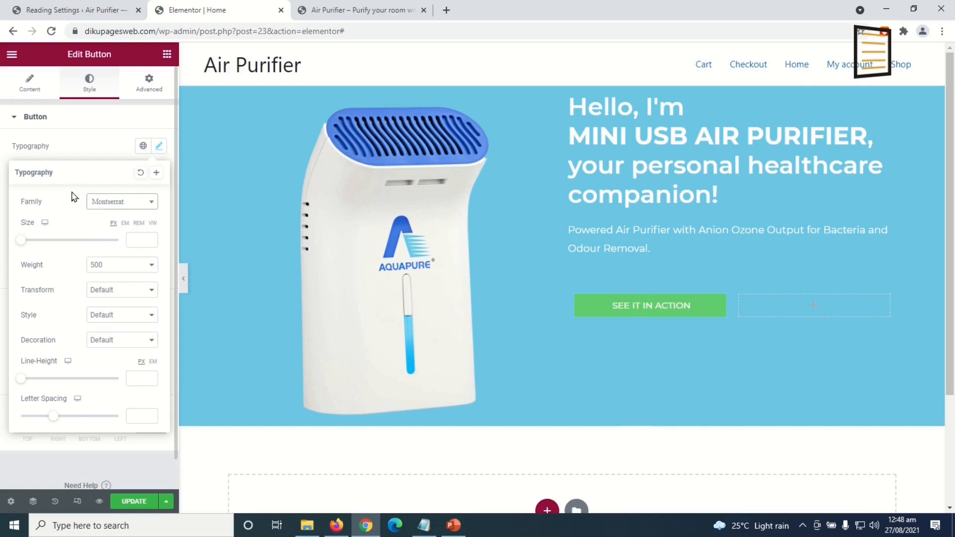
# Save the button's typography as a new global font named "Montserrat"
pyautogui.click(155, 176)
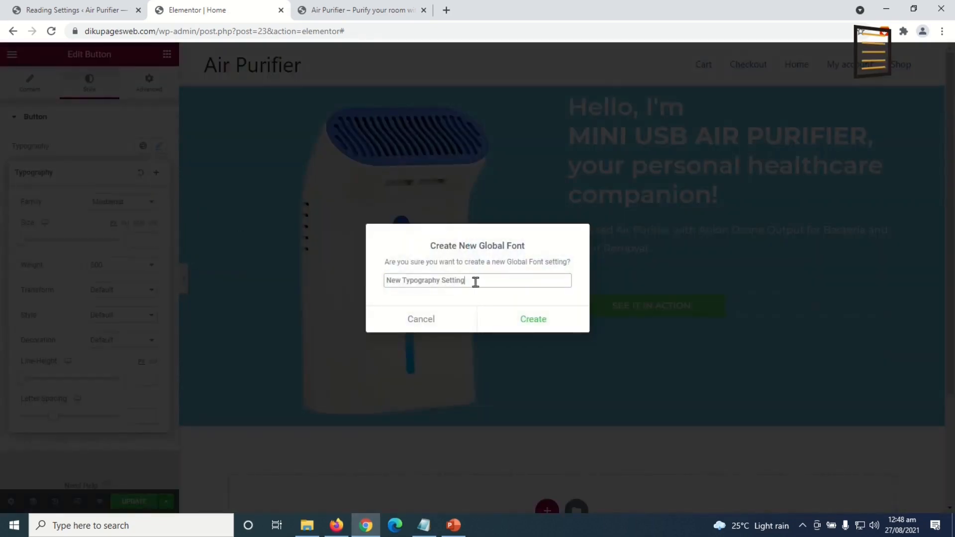
pyautogui.moveTo(476, 282); pyautogui.dragTo(255, 257)
pyautogui.write('m0')
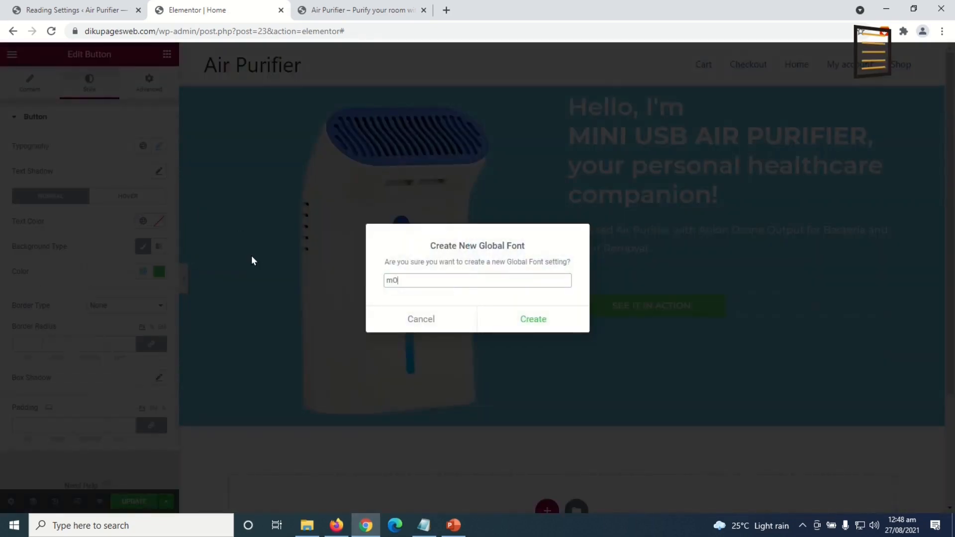
pyautogui.press('BackSpace')
pyautogui.write('m')
pyautogui.press('BackSpace')
pyautogui.write('Mop')
pyautogui.press('BackSpace')
pyautogui.write('ntserrate')
pyautogui.press('BackSpace')
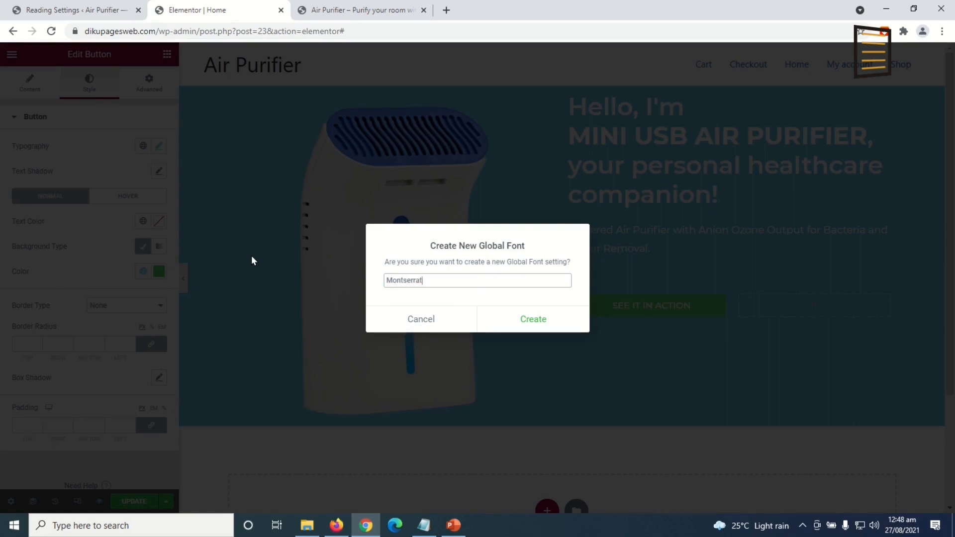
pyautogui.click(534, 327)
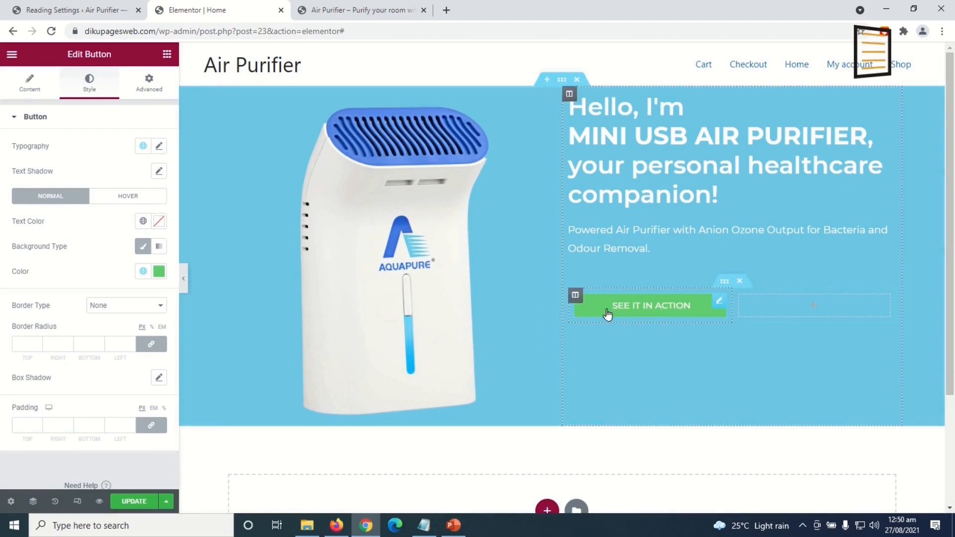
# Set the button's background to the Button colour #3362B4 copied from the colours file in Notepad
pyautogui.click(424, 526)
pyautogui.moveTo(234, 143); pyautogui.dragTo(198, 140)
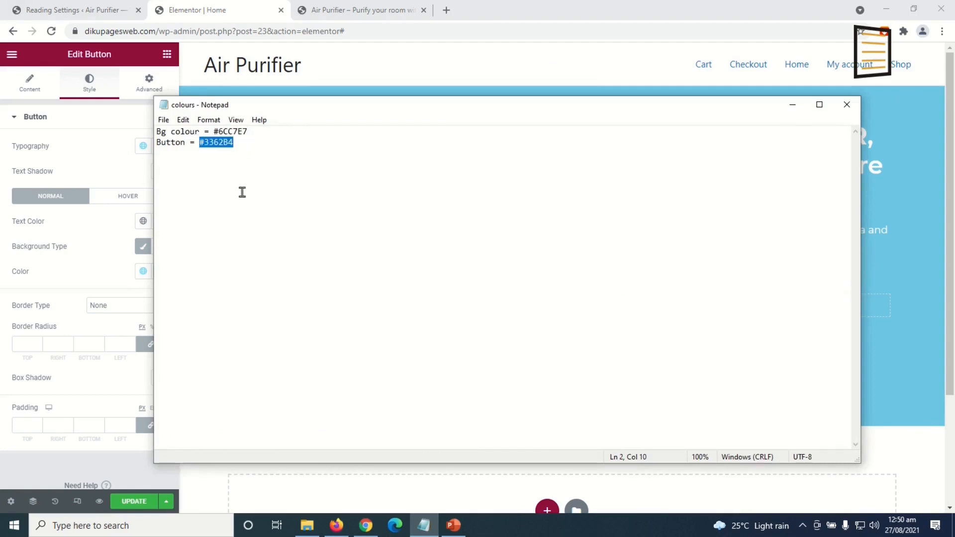
pyautogui.click(185, 10)
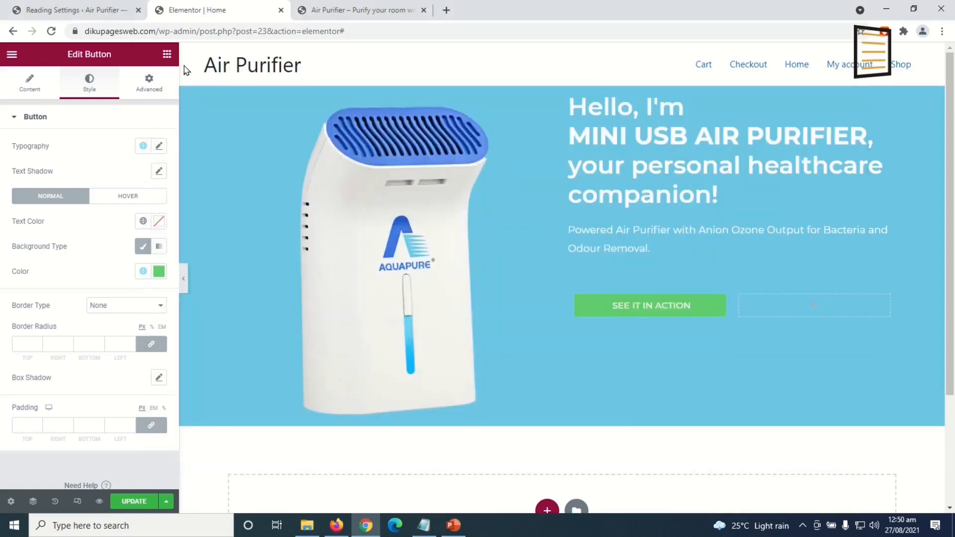
pyautogui.click(159, 273)
pyautogui.moveTo(83, 454); pyautogui.dragTo(2, 466)
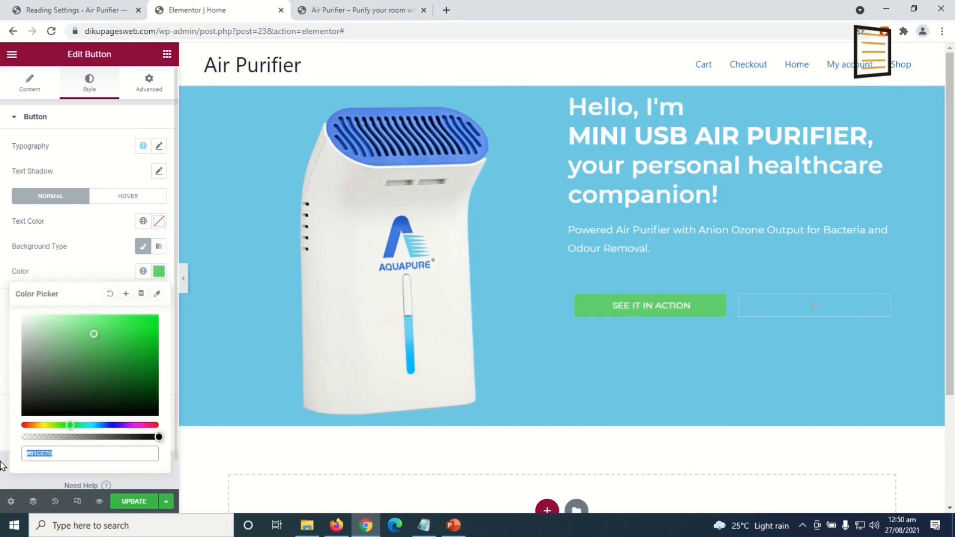
pyautogui.write('#3362B4')
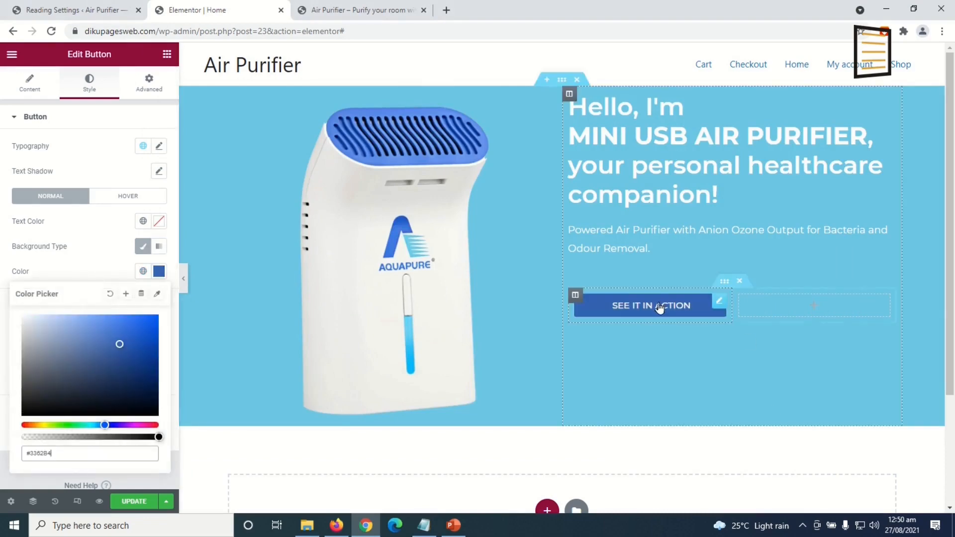
# Set the "SEE IT IN ACTION" button's hover animation to Sink
pyautogui.click(123, 197)
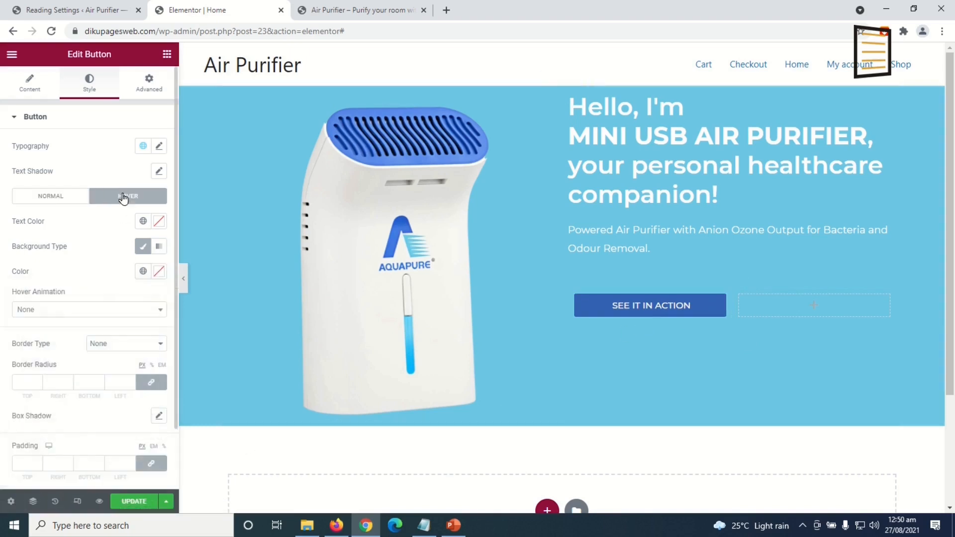
pyautogui.click(62, 311)
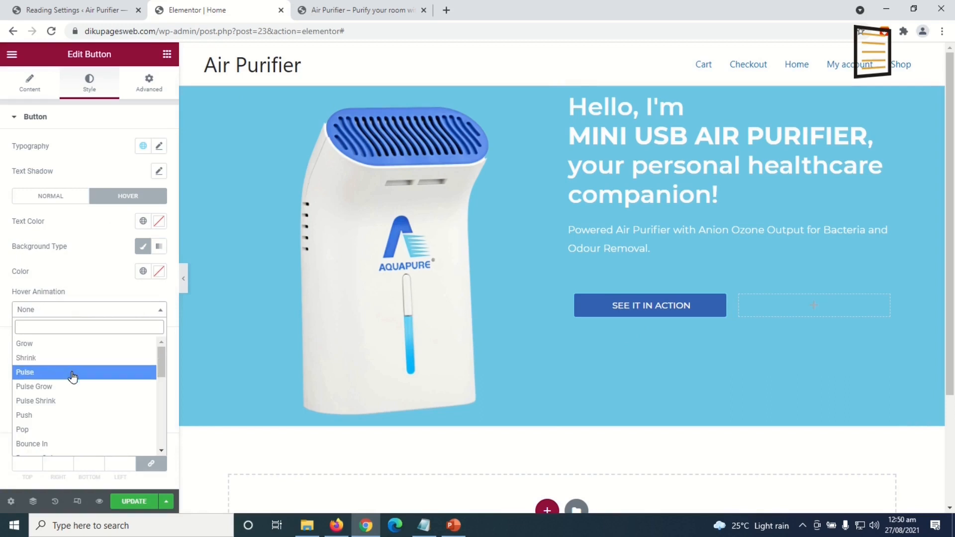
pyautogui.scroll(-4, 72, 373)
pyautogui.scroll(3, 70, 379)
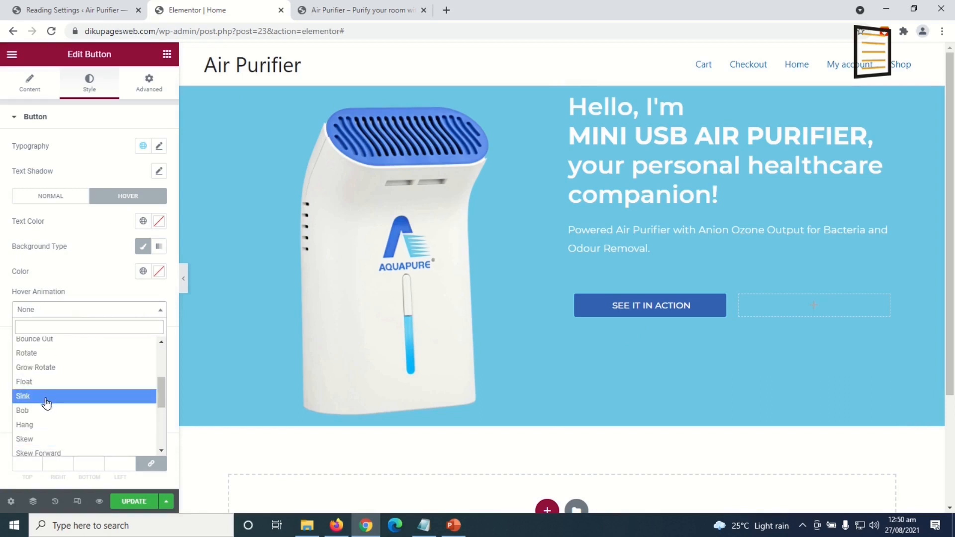
pyautogui.click(47, 397)
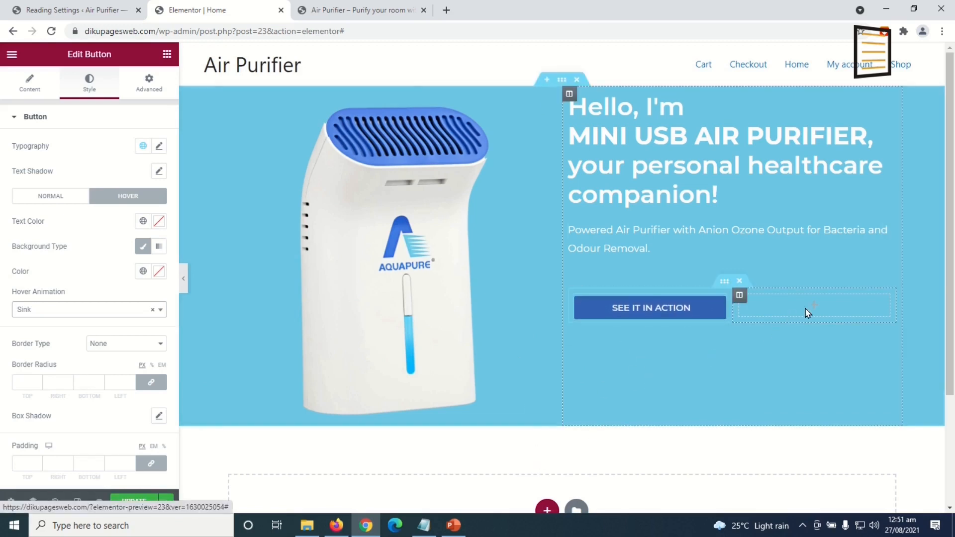
# Copy the "SEE IT IN ACTION" button and paste it into the empty column beside it
pyautogui.rightClick(646, 310)
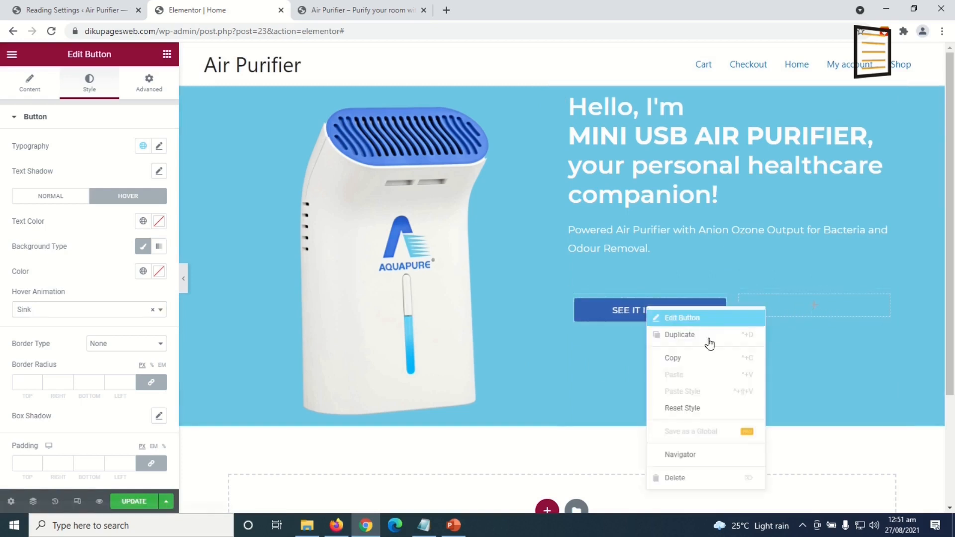
pyautogui.click(680, 361)
pyautogui.rightClick(796, 308)
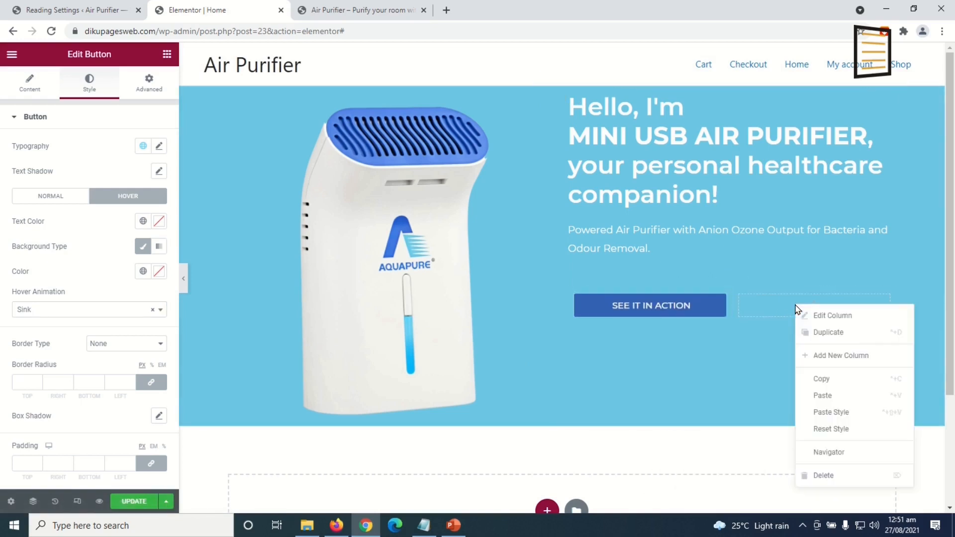
pyautogui.click(842, 397)
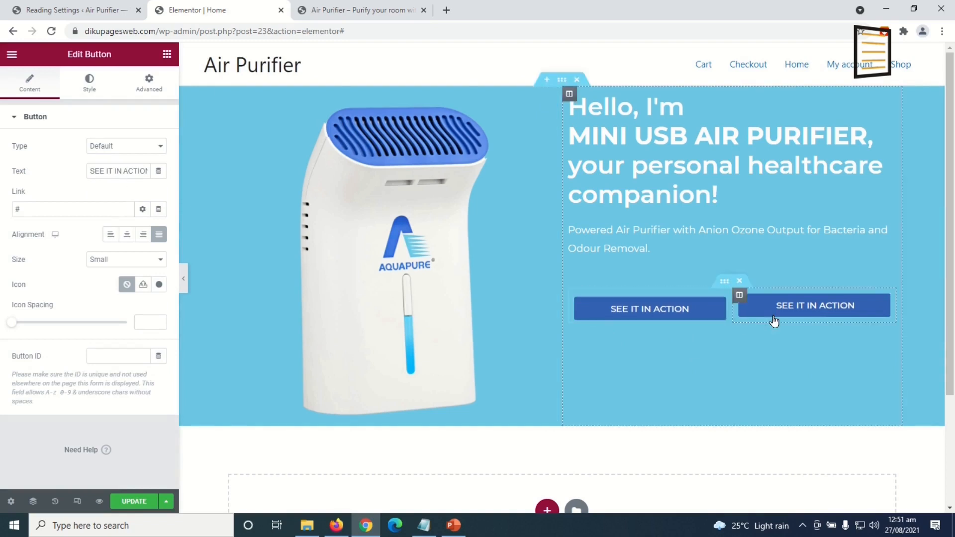
# Change the pasted button's text to "BUY NOW!"
pyautogui.tripleClick(131, 170)
pyautogui.press('BackSpace')
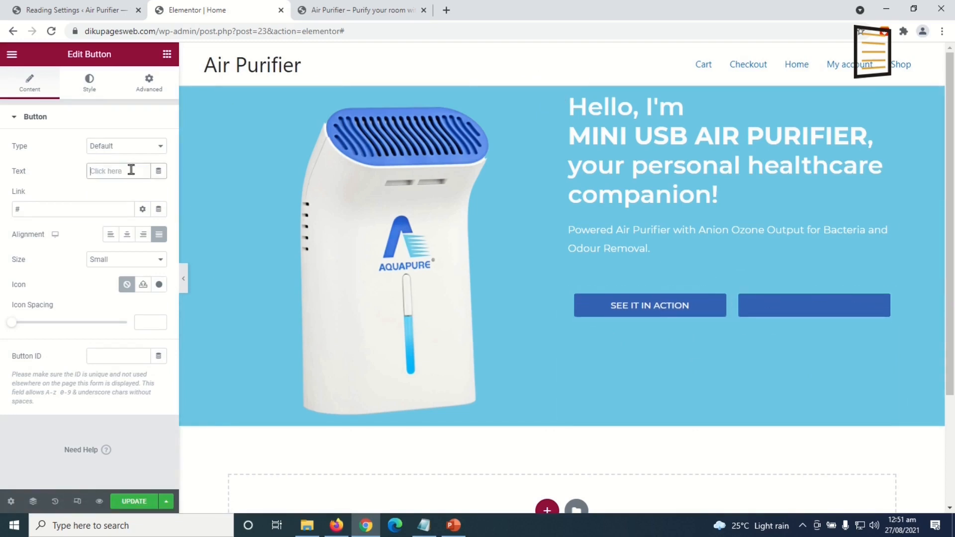
pyautogui.write('BUY NON')
pyautogui.press('BackSpace')
pyautogui.write('W!')
# Set the BUY NOW! button's background colour to #FFFFFF and its text colour to #3362B4
pyautogui.click(84, 81)
pyautogui.click(158, 272)
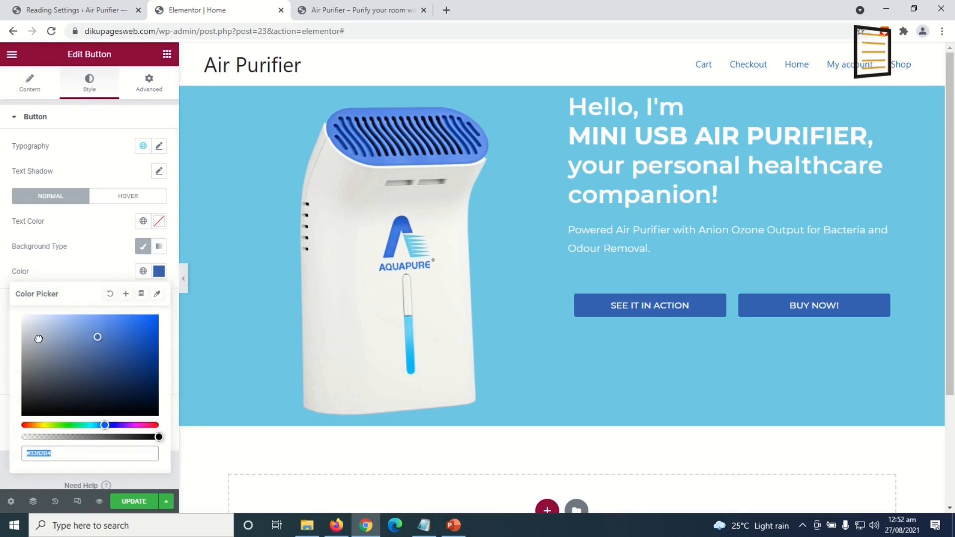
pyautogui.hotkey('ctrl', 'v')
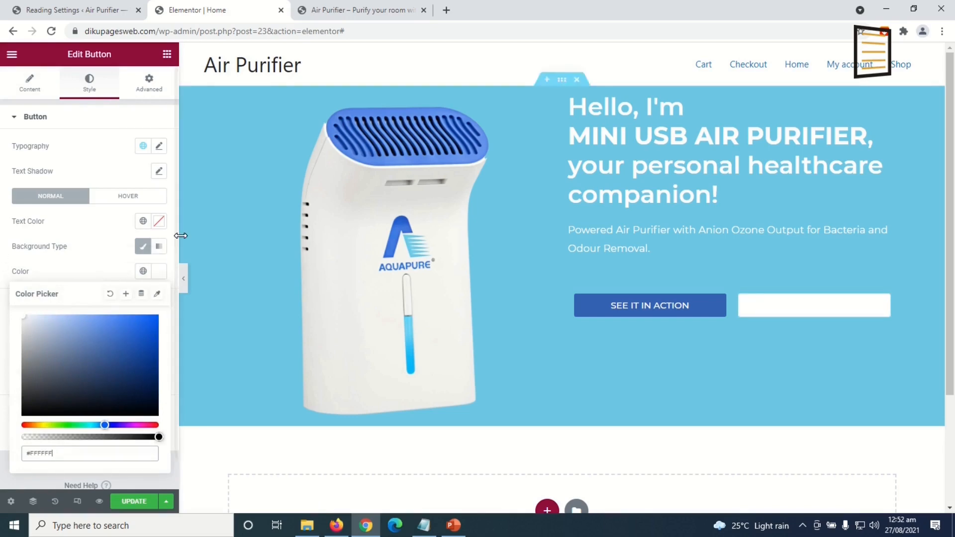
pyautogui.click(159, 222)
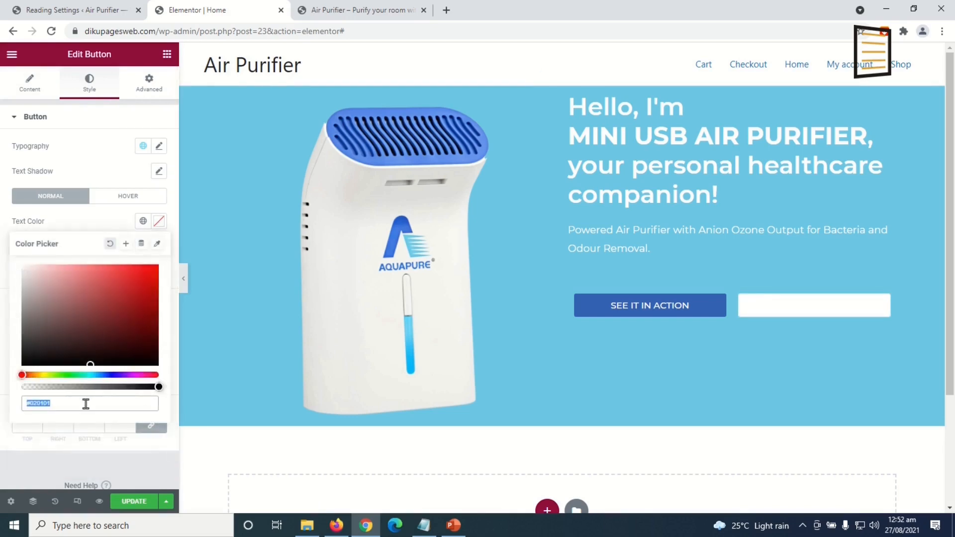
pyautogui.hotkey('ctrl', 'v')
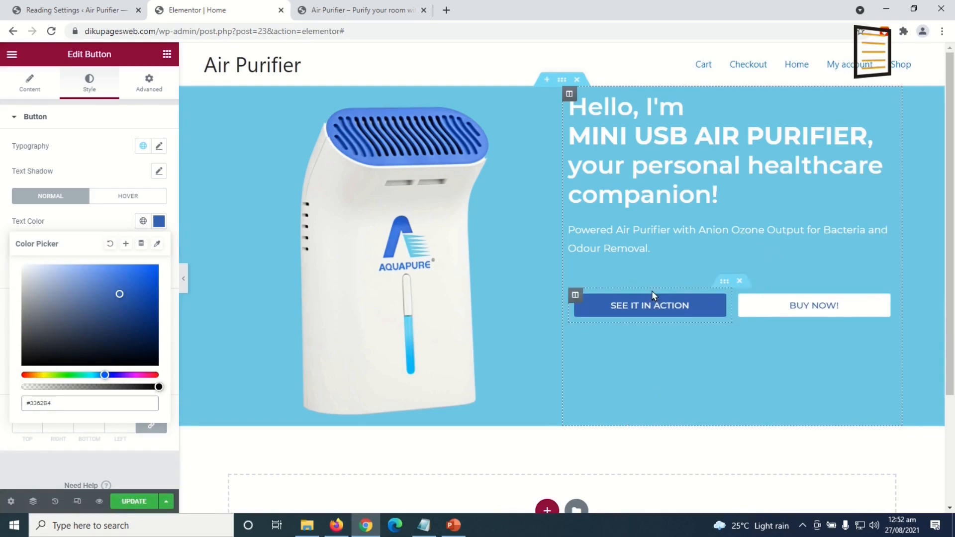
# Unlink the margins of the inner section holding both buttons and set its top margin to -42 px
pyautogui.click(725, 282)
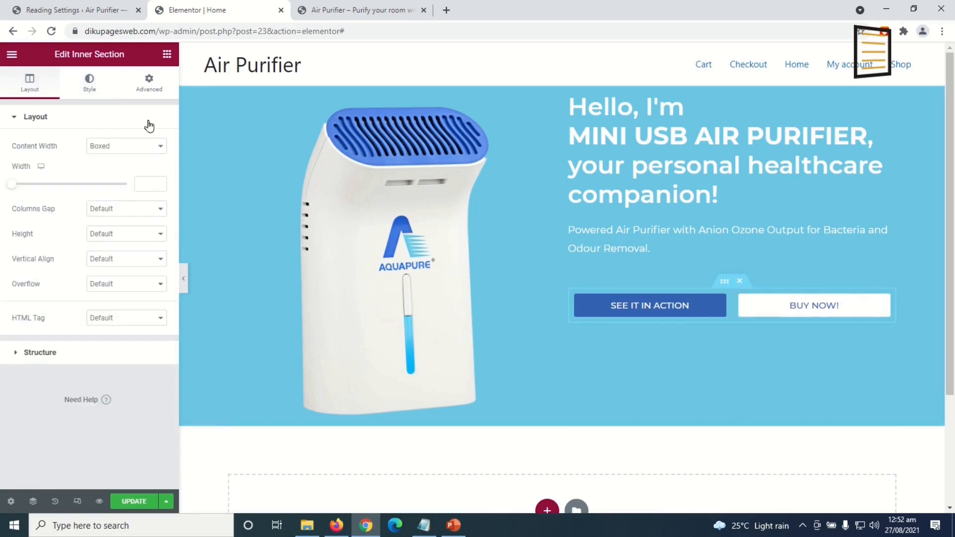
pyautogui.click(148, 80)
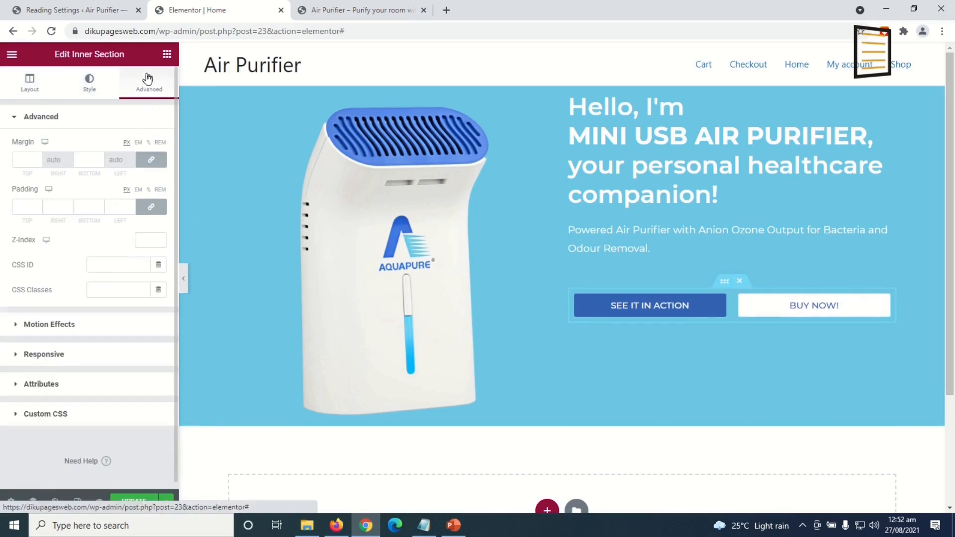
pyautogui.click(152, 160)
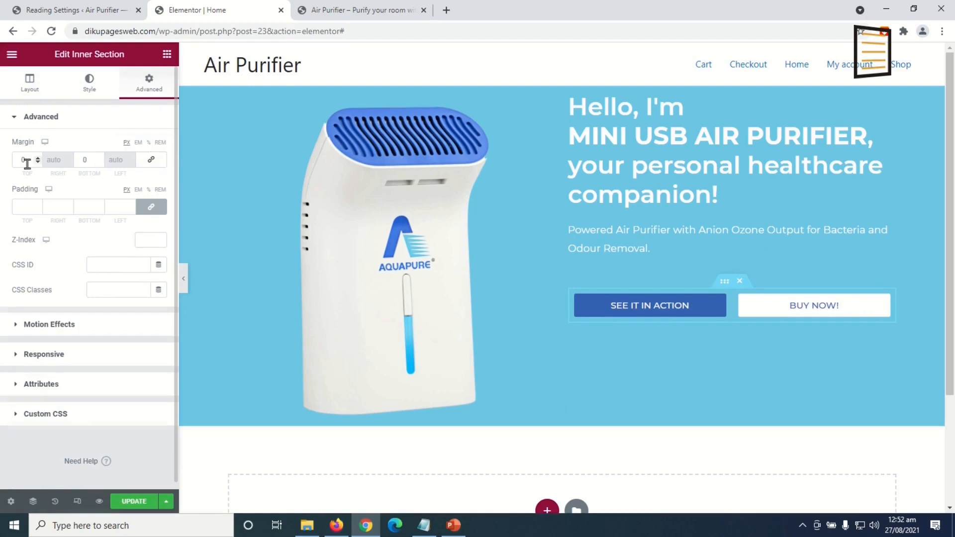
pyautogui.click(26, 163)
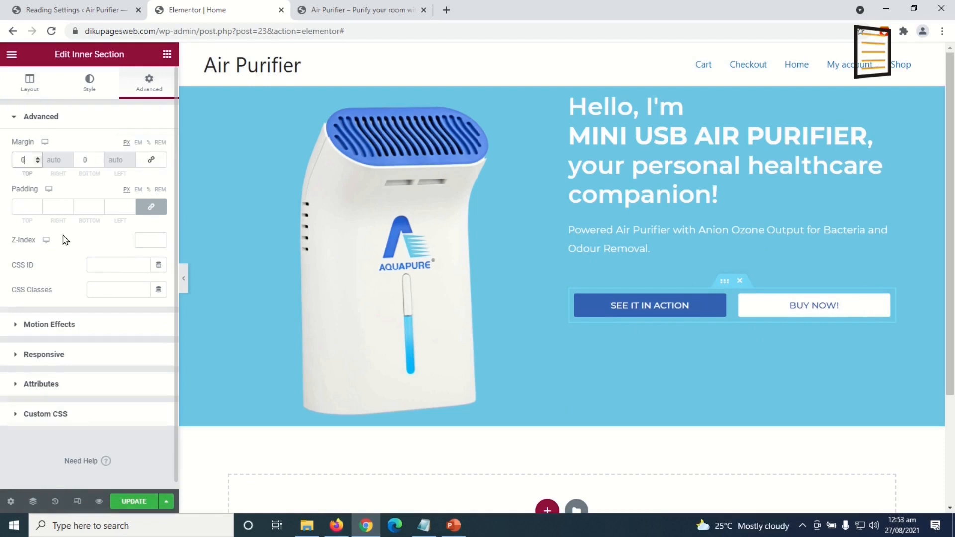
pyautogui.write('-5')
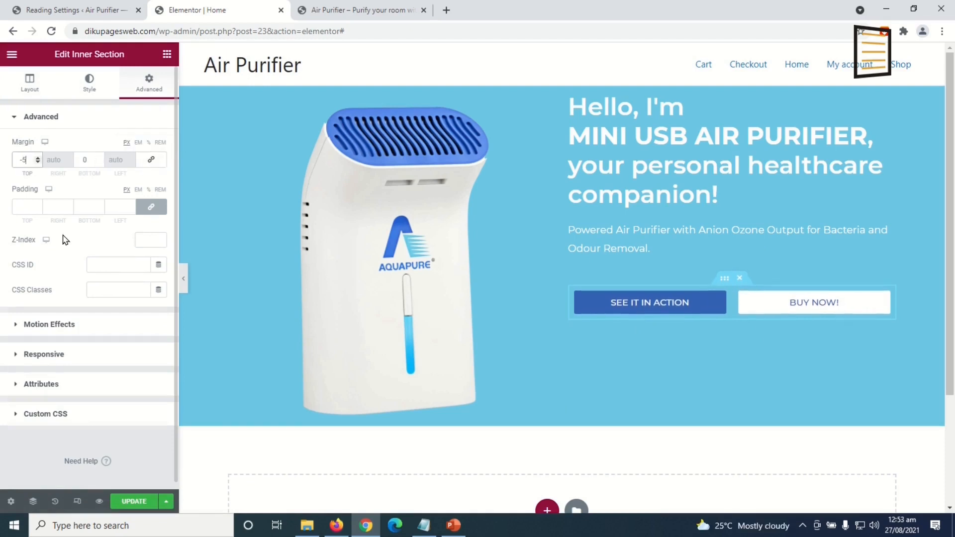
pyautogui.press('BackSpace')
pyautogui.write('32')
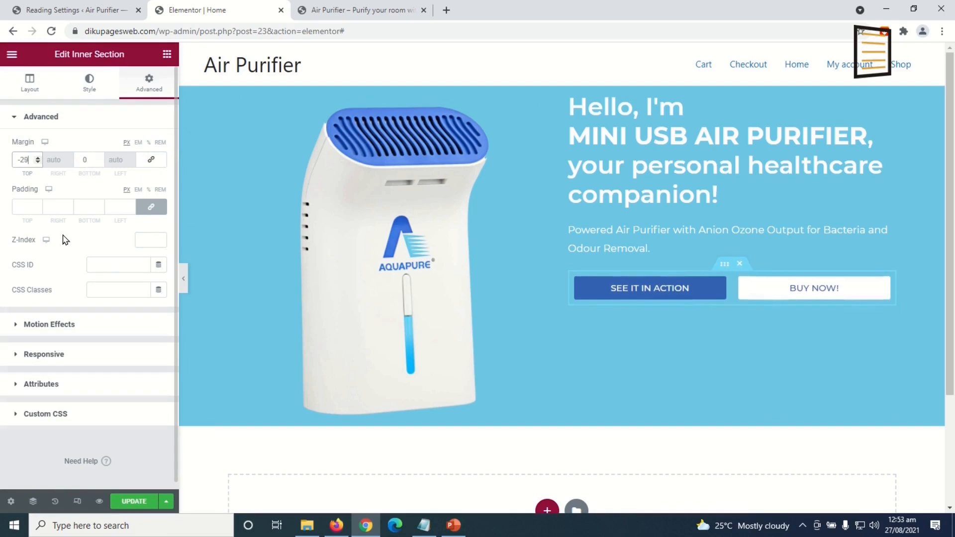
pyautogui.press('Down')
pyautogui.press('Down')
pyautogui.press('Down')
pyautogui.press('Down')
pyautogui.press('Down')
pyautogui.press('Down')
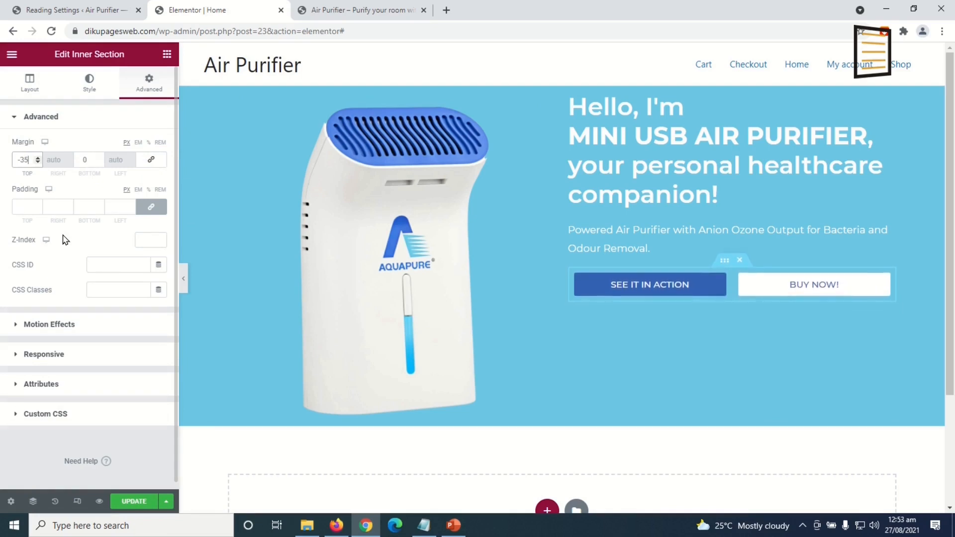
pyautogui.press('Down')
pyautogui.press('Down')
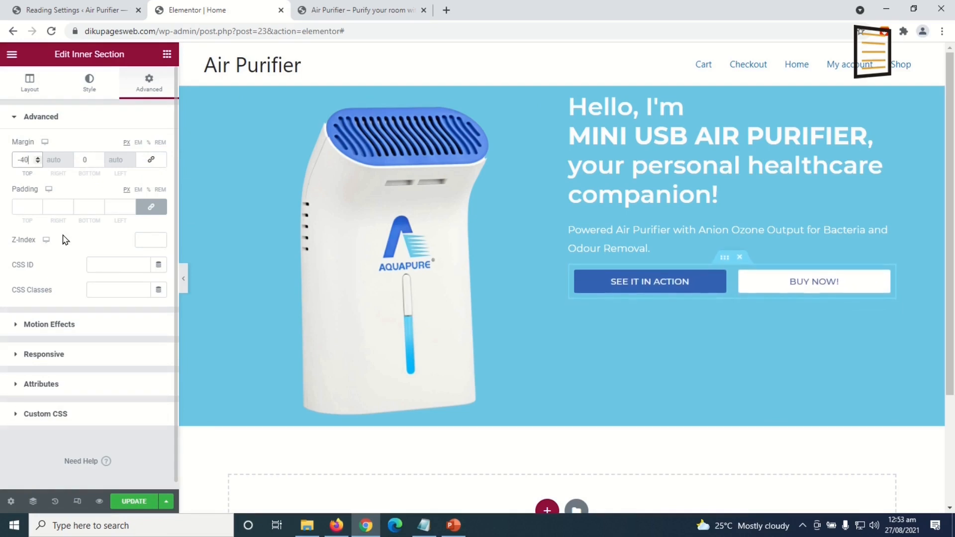
pyautogui.press('Down')
pyautogui.press('Down')
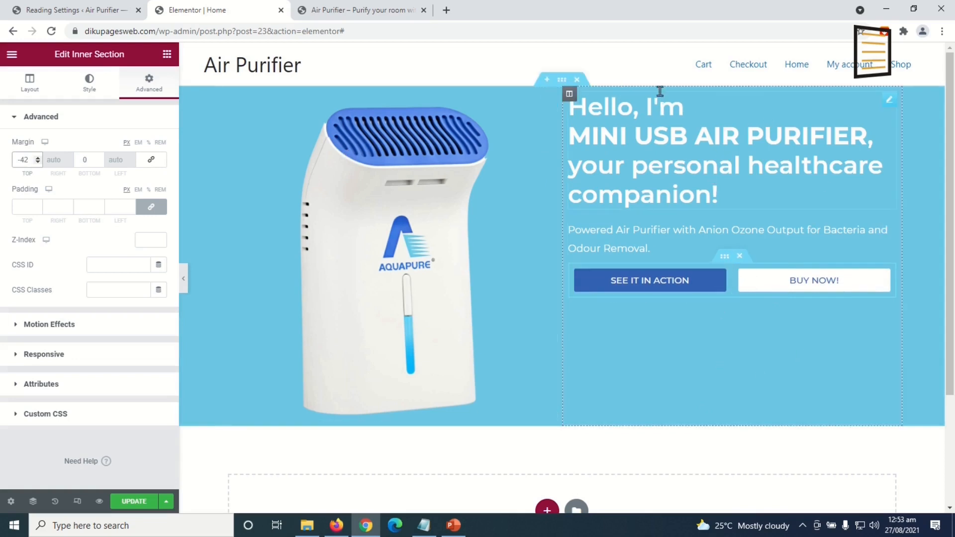
# Set the hero section's vertical alignment to Middle
pyautogui.click(562, 81)
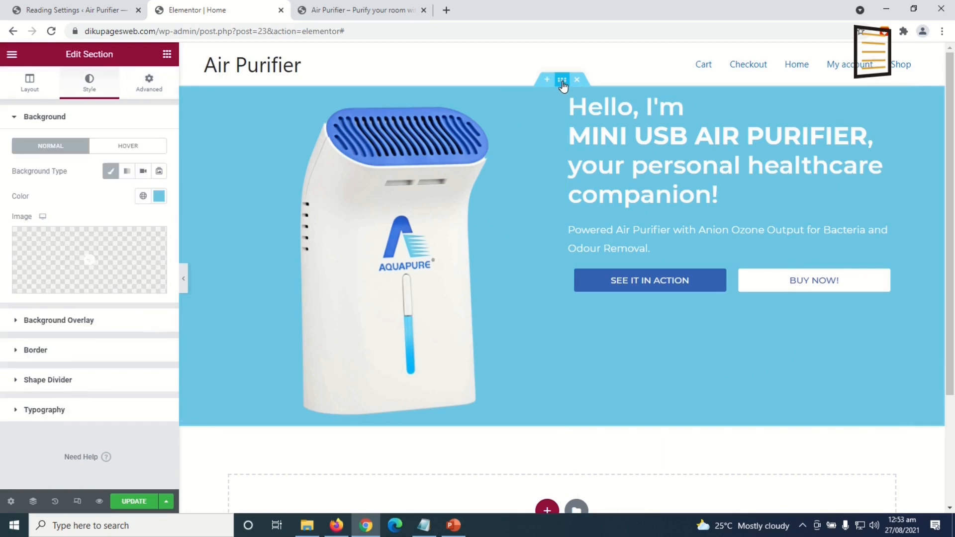
pyautogui.click(29, 81)
pyautogui.click(113, 260)
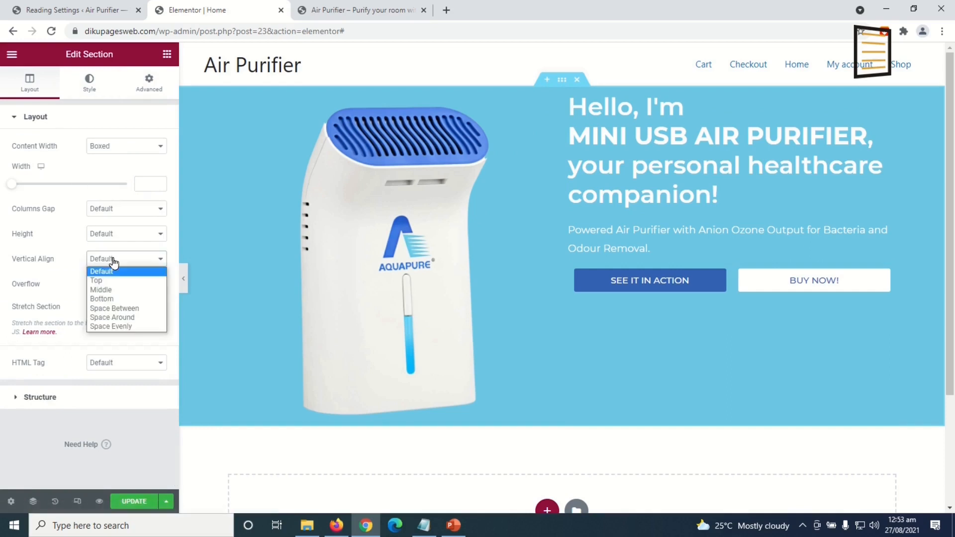
pyautogui.click(127, 293)
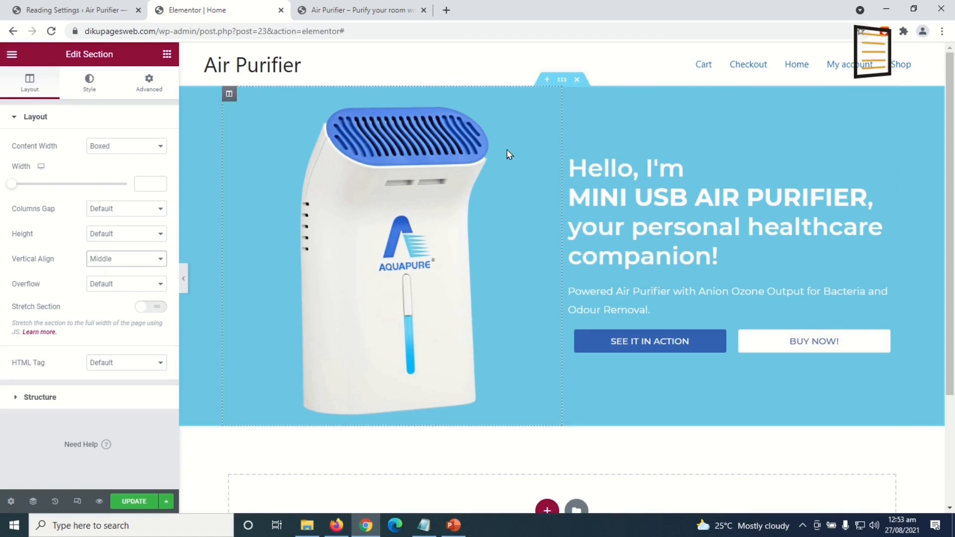
# Unlink the hero section's padding values and set its top and bottom padding to 50 px
pyautogui.click(145, 83)
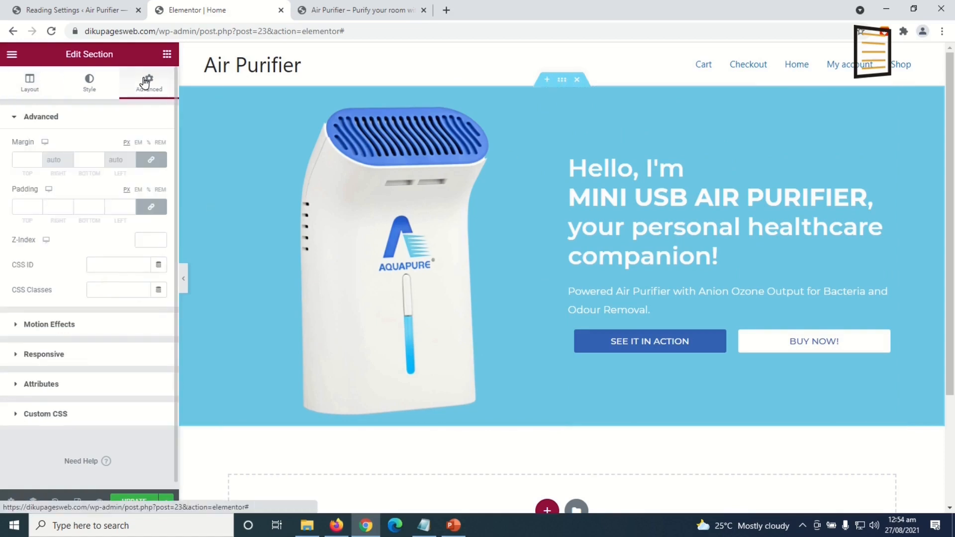
pyautogui.click(150, 209)
pyautogui.click(15, 207)
pyautogui.write('50')
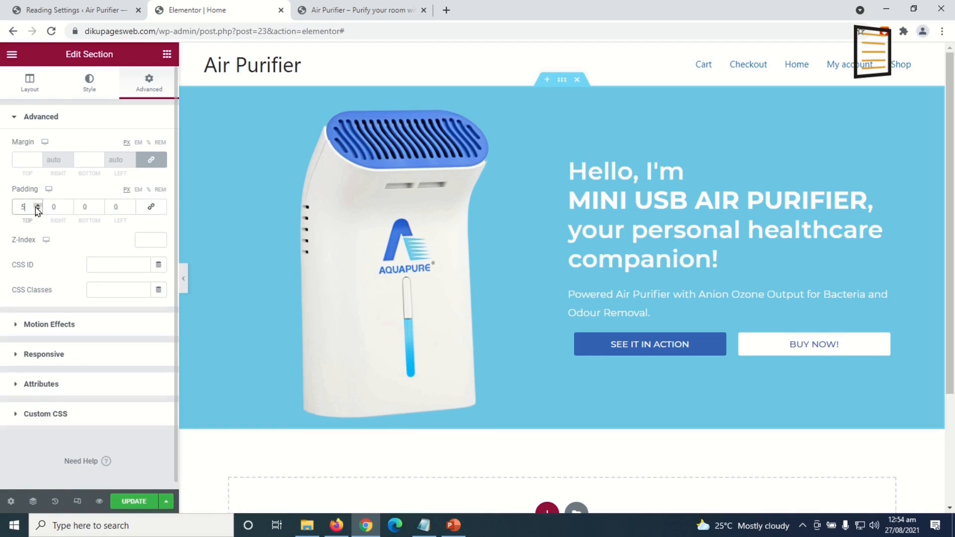
pyautogui.doubleClick(80, 207)
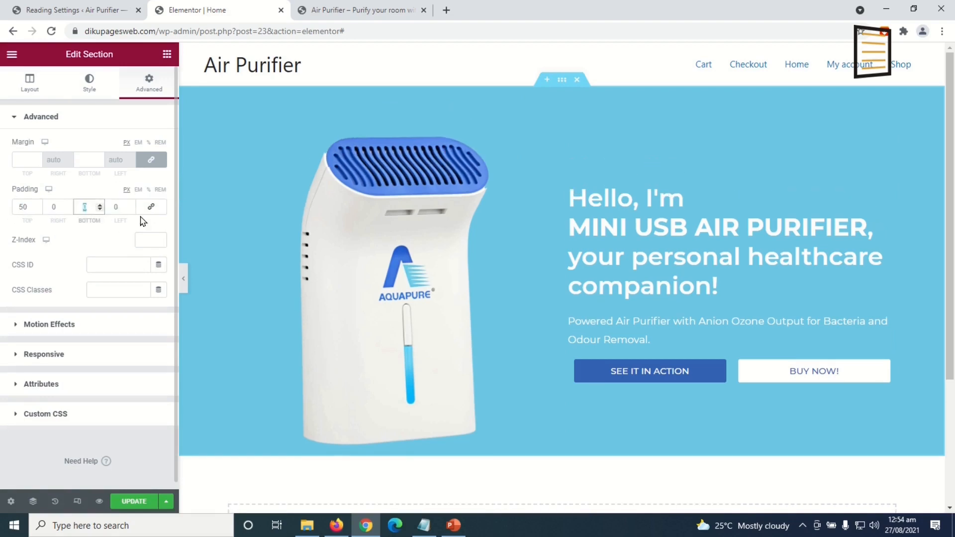
pyautogui.write('50')
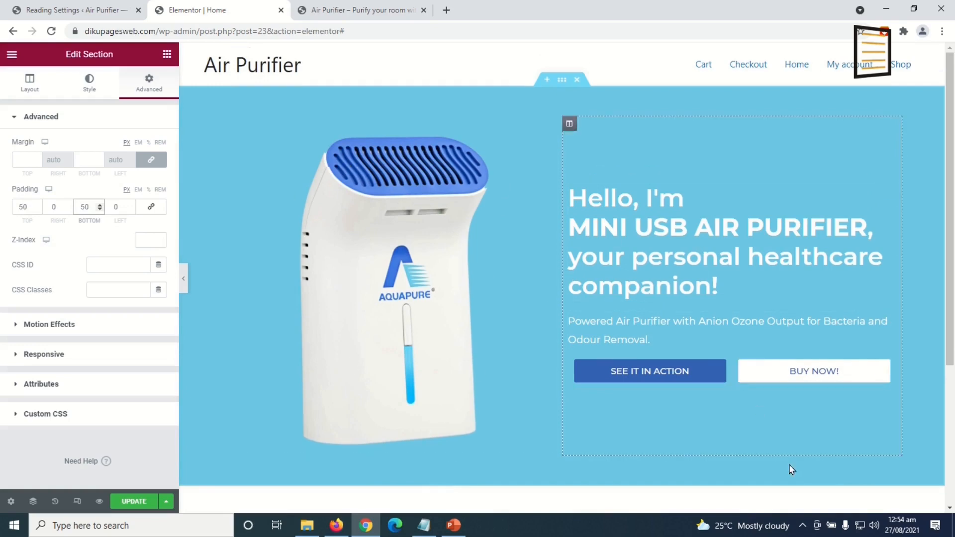
# Move the hero's text column ahead of the product image column and update the page
pyautogui.moveTo(570, 126); pyautogui.dragTo(262, 149)
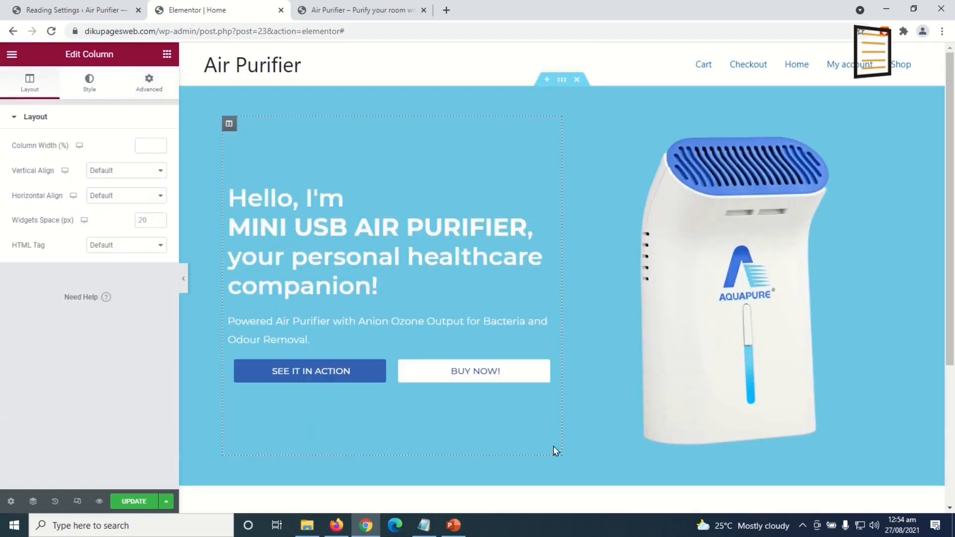
pyautogui.click(134, 501)
# Add a single-column section below the hero and place a Heading widget in it
pyautogui.scroll(-1, 446, 495)
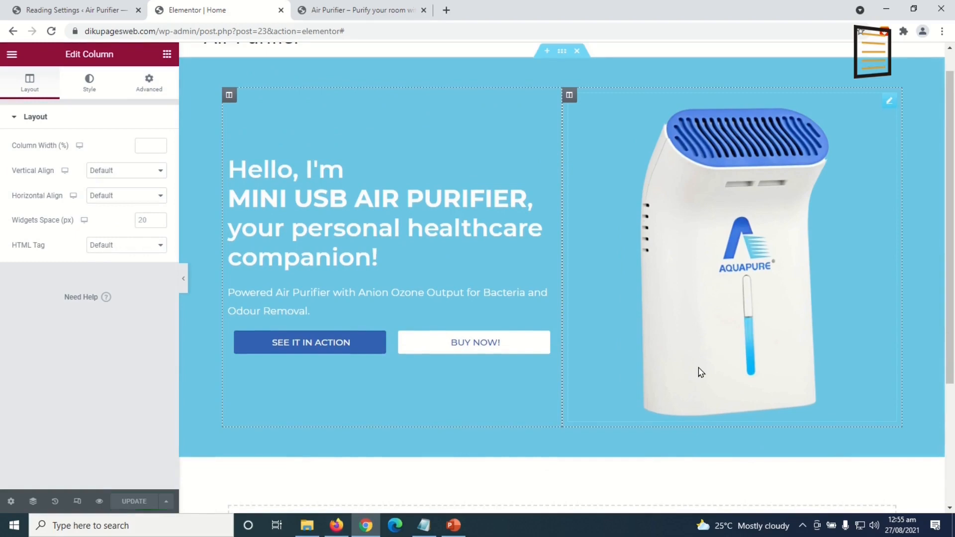
pyautogui.scroll(-3, 700, 374)
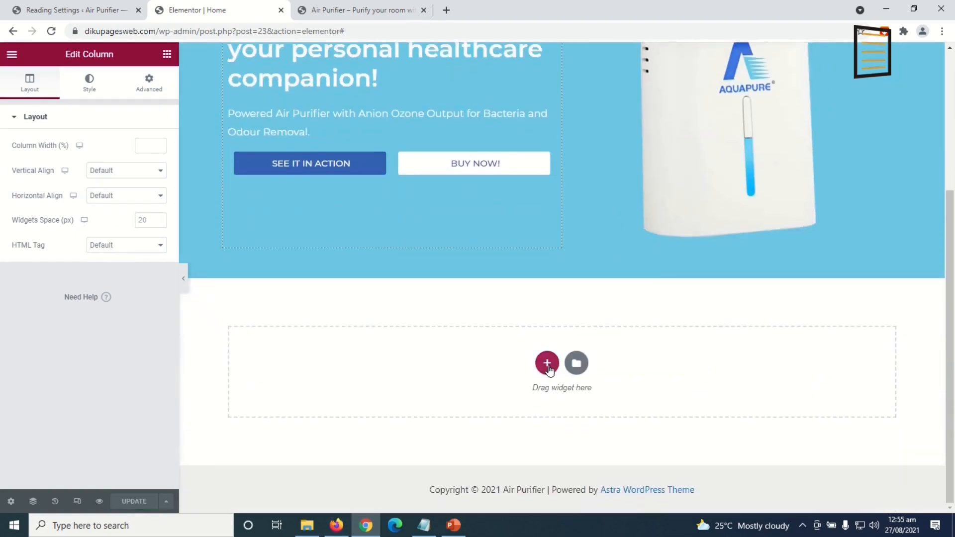
pyautogui.click(547, 363)
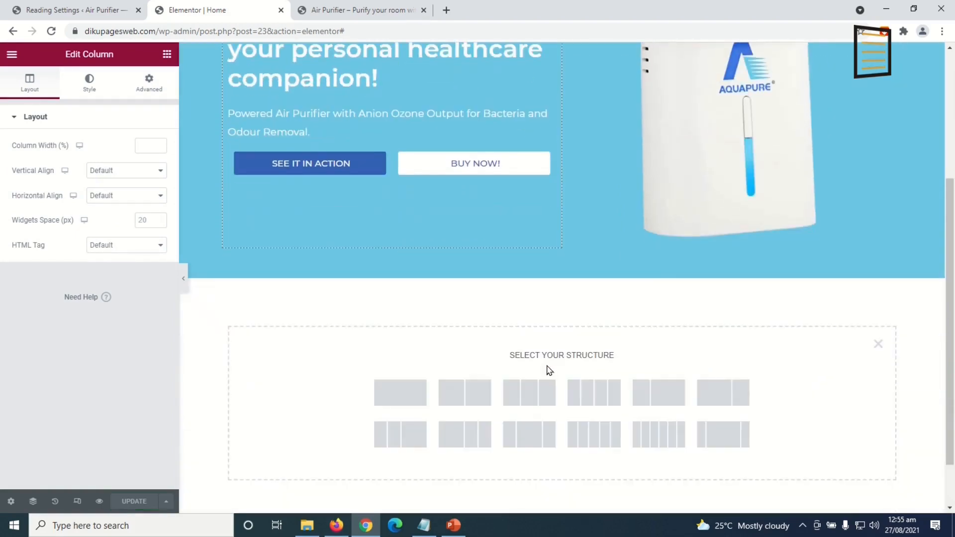
pyautogui.click(411, 404)
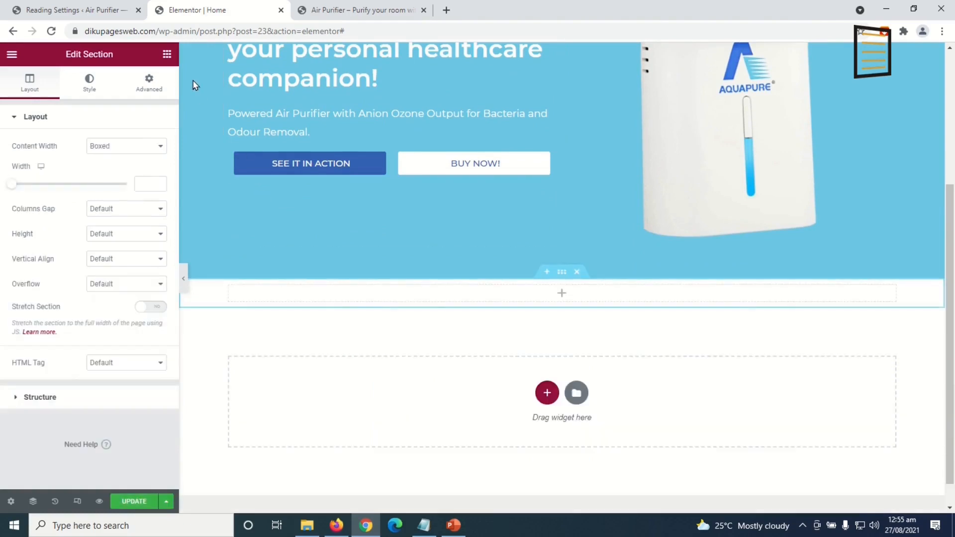
pyautogui.click(168, 57)
pyautogui.moveTo(120, 184); pyautogui.dragTo(551, 297)
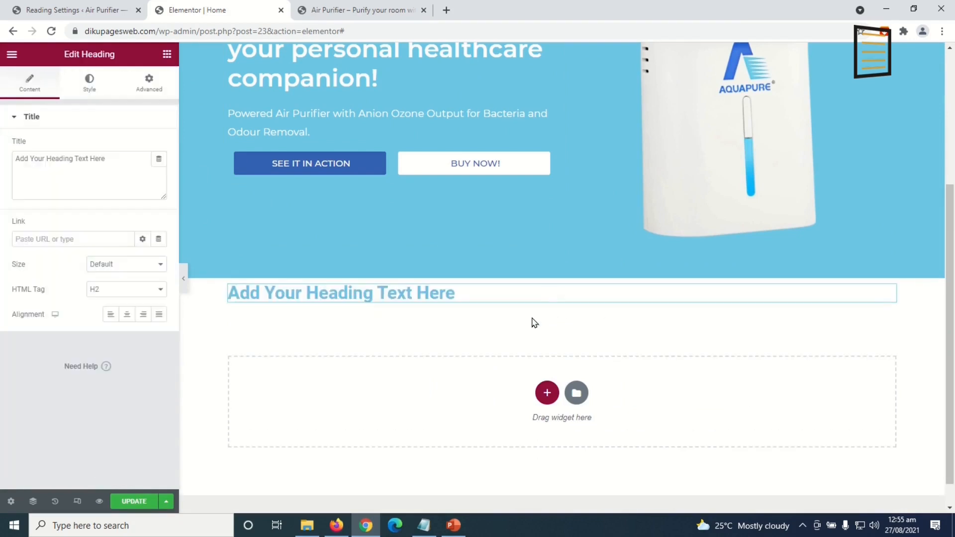
# Replace the new heading's placeholder text with "KEY FEATUES" and centre-align it
pyautogui.moveTo(127, 159); pyautogui.dragTo(0, 173)
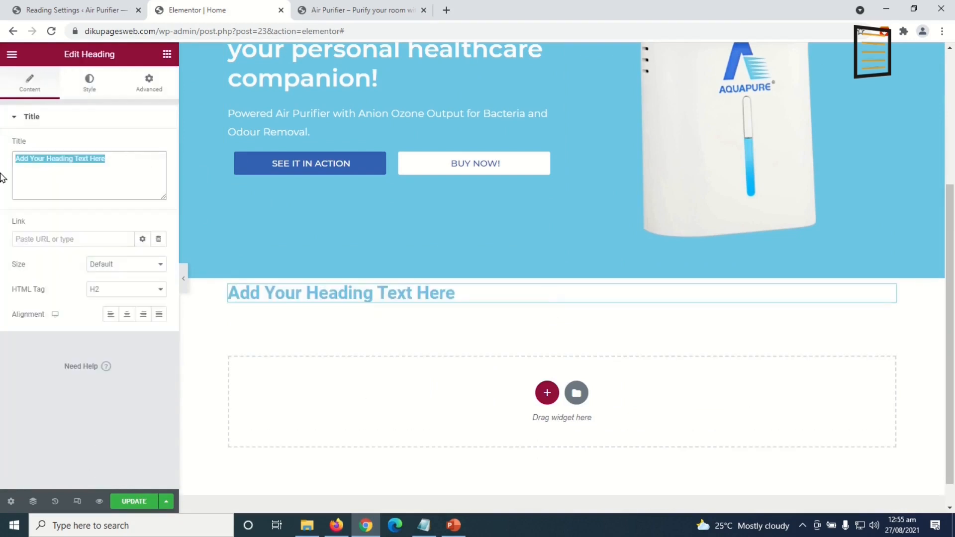
pyautogui.write('KEY FEATUES')
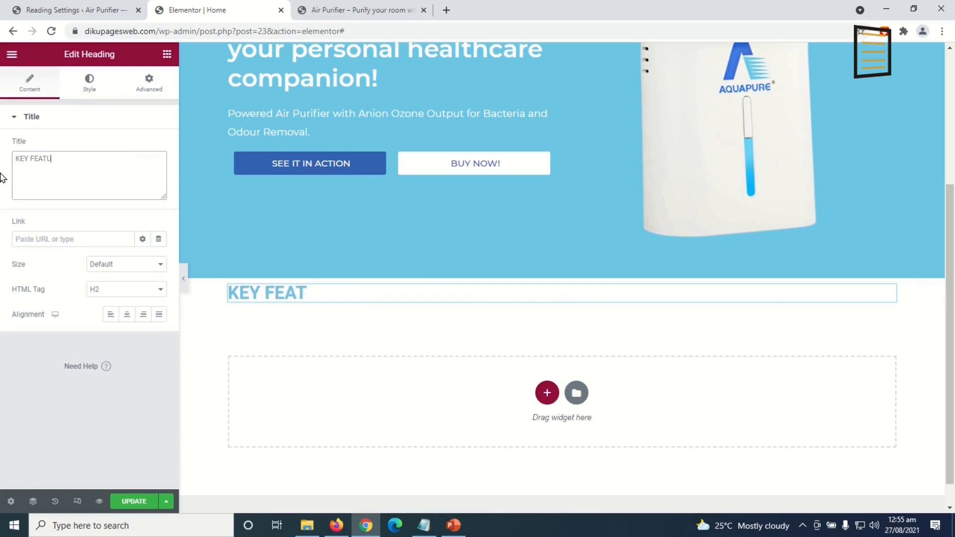
pyautogui.click(127, 314)
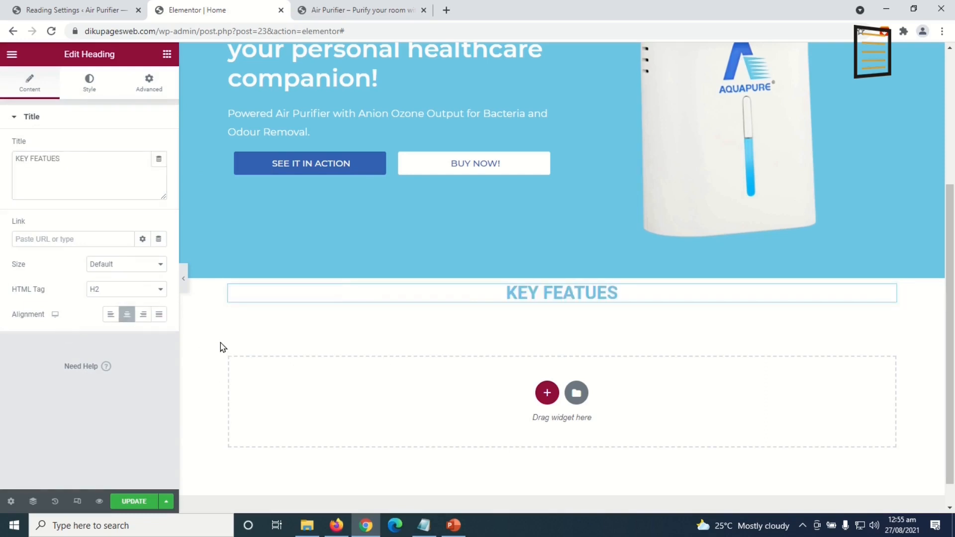
# Set the heading's text colour to black, #000000
pyautogui.click(89, 82)
pyautogui.click(163, 147)
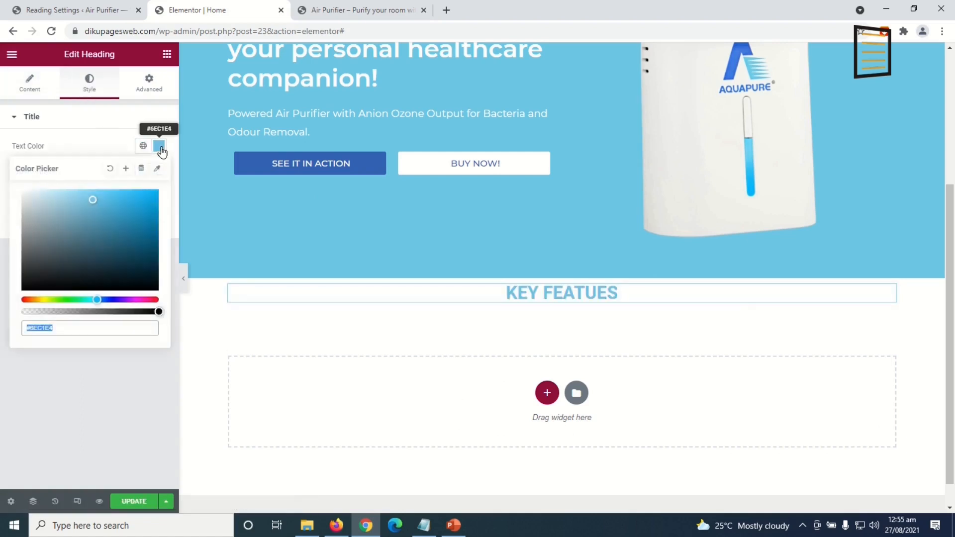
pyautogui.moveTo(72, 261); pyautogui.dragTo(3, 299)
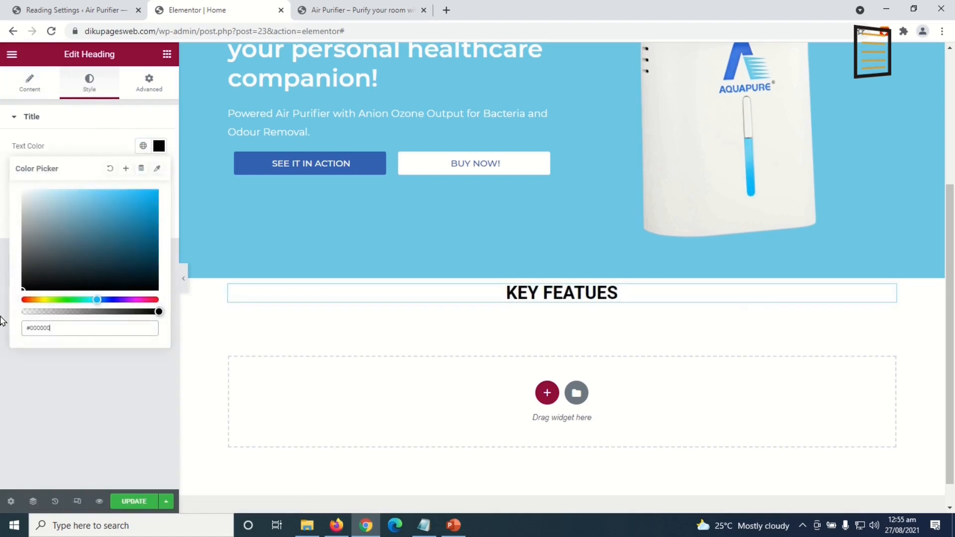
pyautogui.click(162, 150)
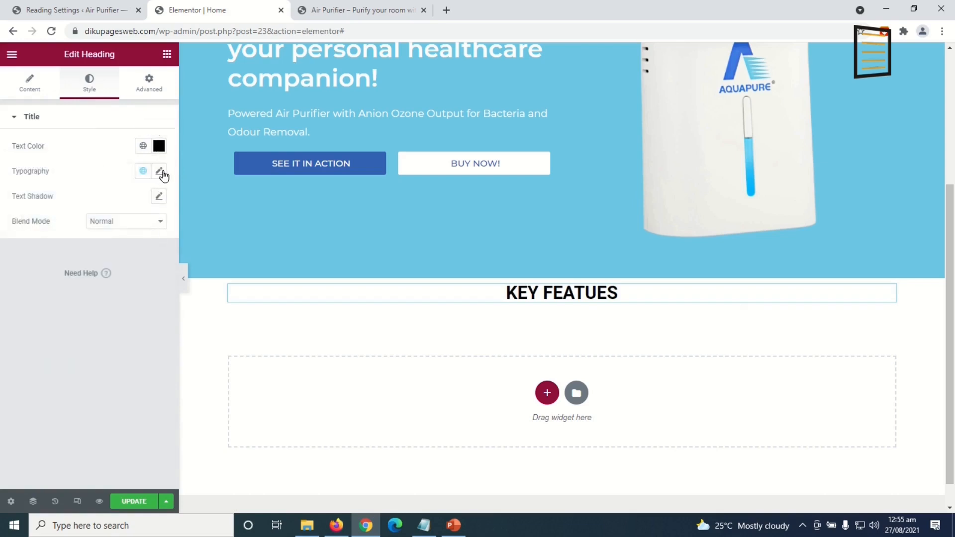
# Apply the Montserrat global font to the heading and correct its text to "KEY FEATURES"
pyautogui.click(160, 172)
pyautogui.click(143, 174)
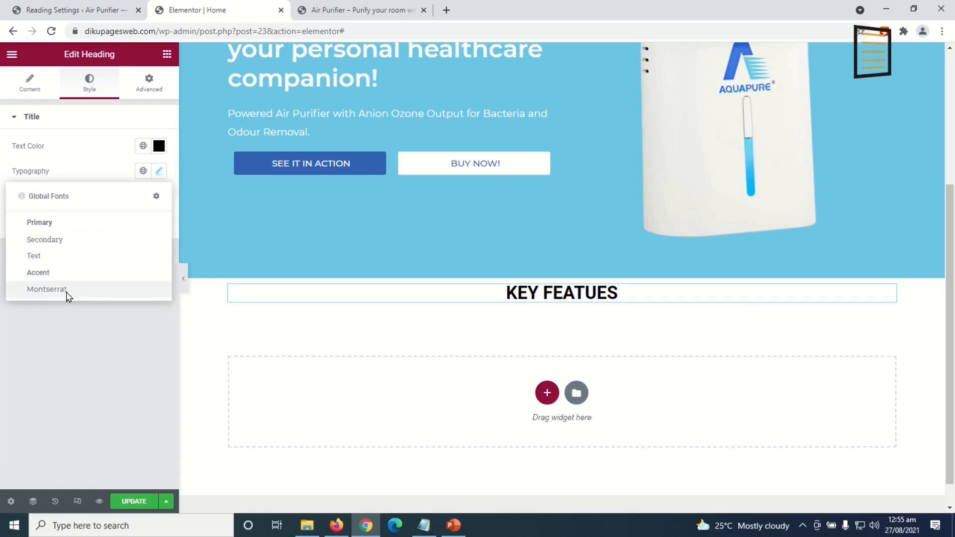
pyautogui.click(47, 289)
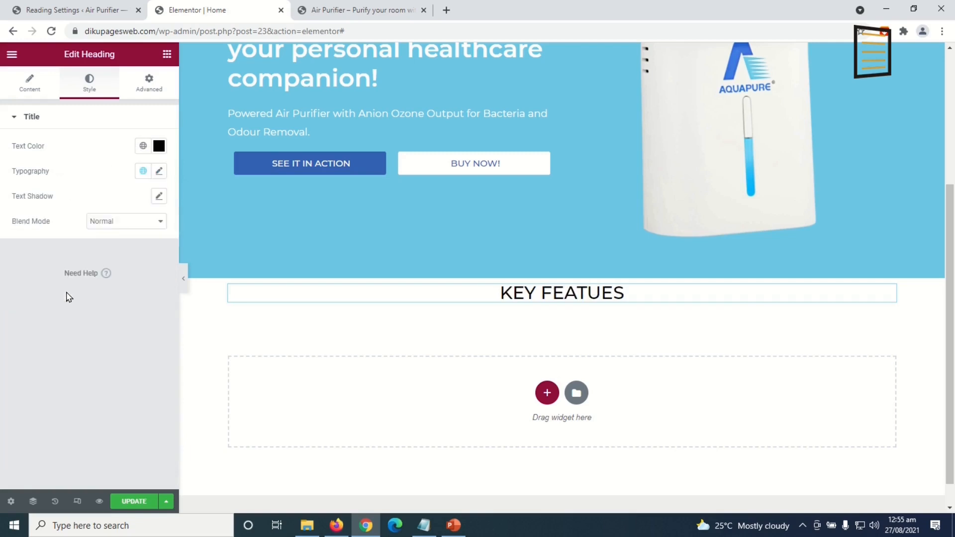
pyautogui.click(601, 292)
pyautogui.write('R')
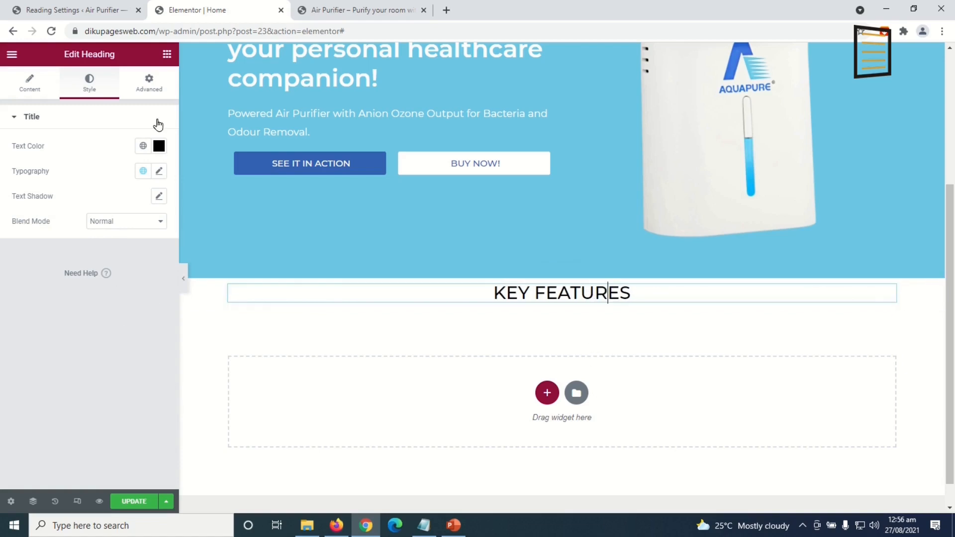
# Add a Text Editor widget below the KEY FEATURES heading with the text "Removes Odour, Removes Smoking, and Drops Down Dust!!!"
pyautogui.click(167, 55)
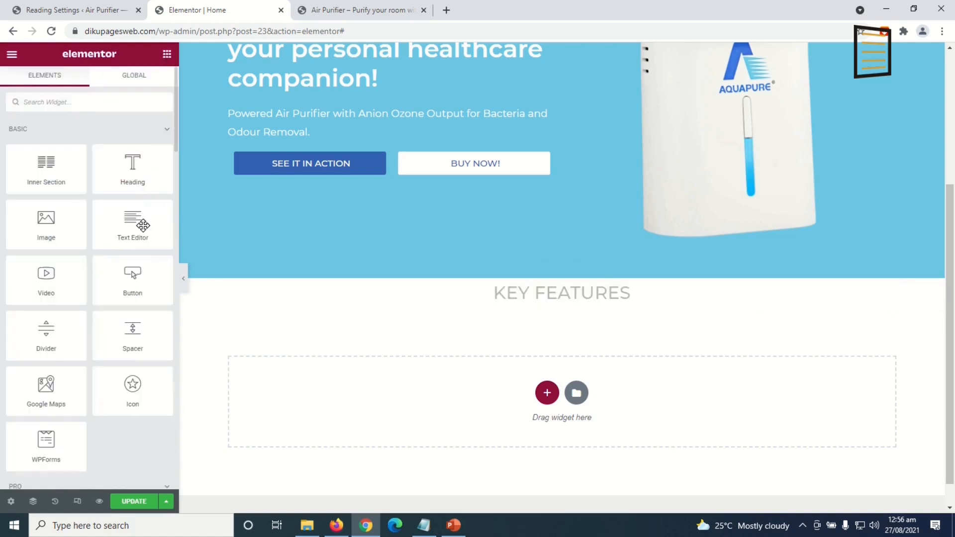
pyautogui.moveTo(132, 221); pyautogui.dragTo(544, 301)
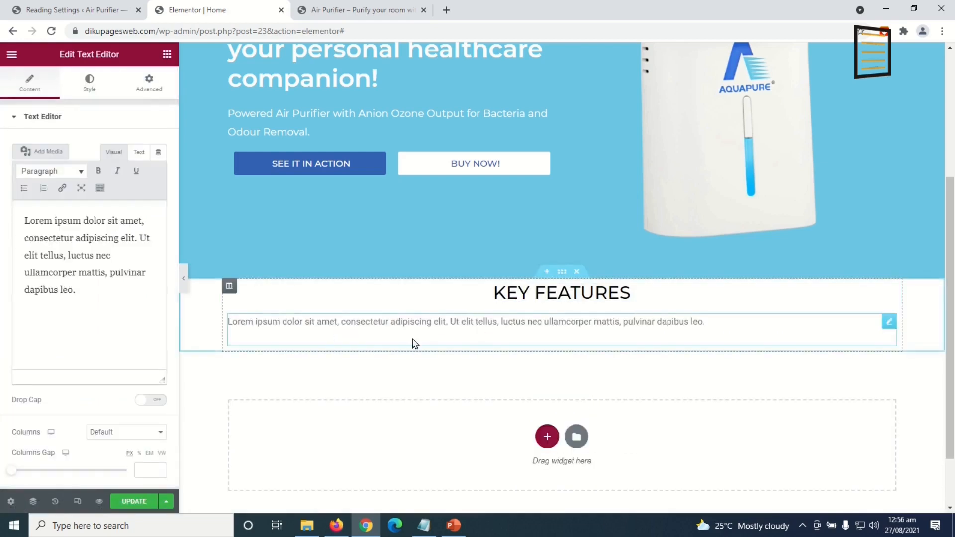
pyautogui.moveTo(94, 291); pyautogui.dragTo(2, 216)
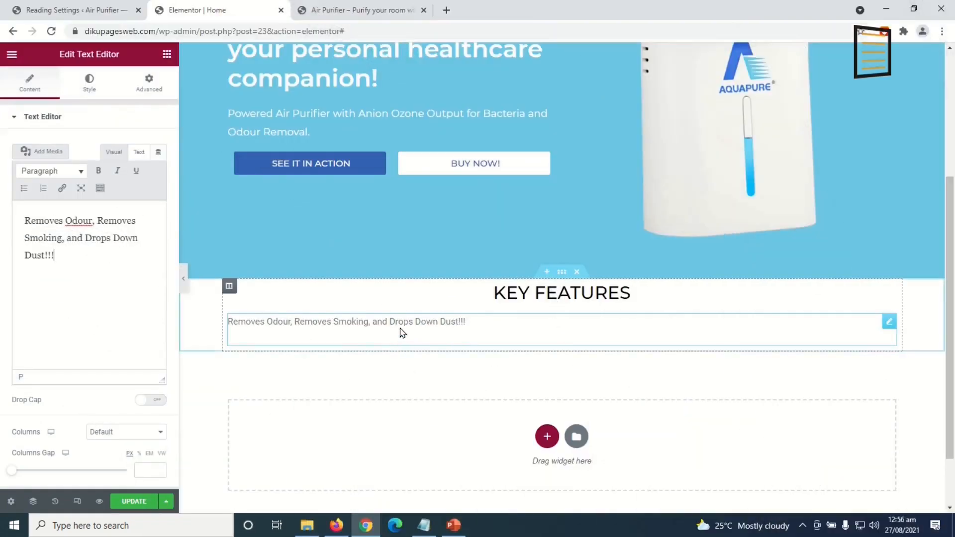
# Centre-align the text below the heading and apply the Montserrat global font to it
pyautogui.click(87, 85)
pyautogui.click(127, 149)
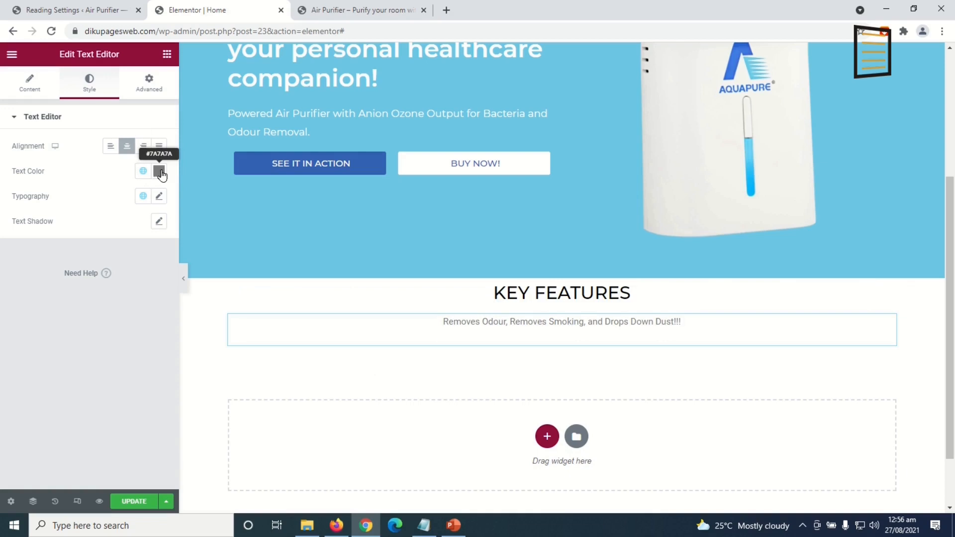
pyautogui.click(159, 198)
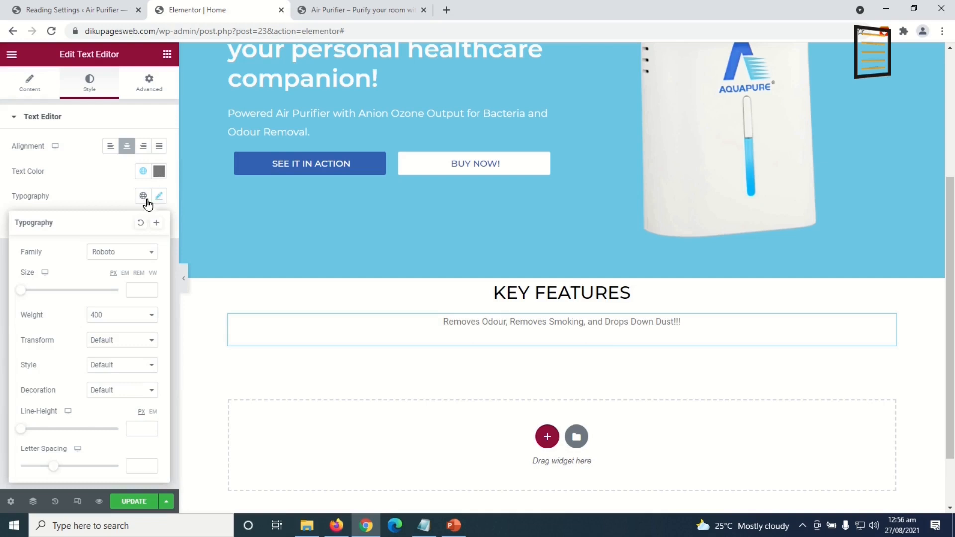
pyautogui.click(143, 196)
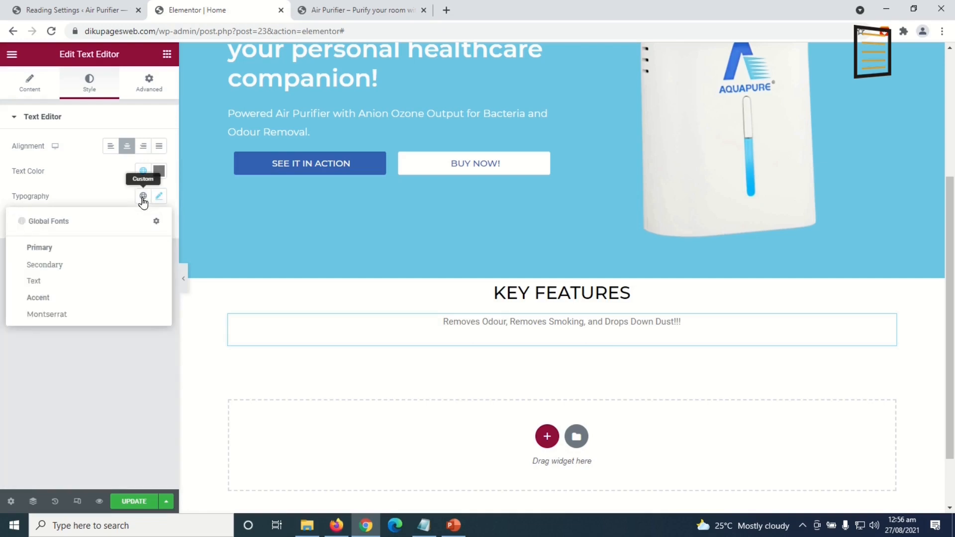
pyautogui.click(59, 314)
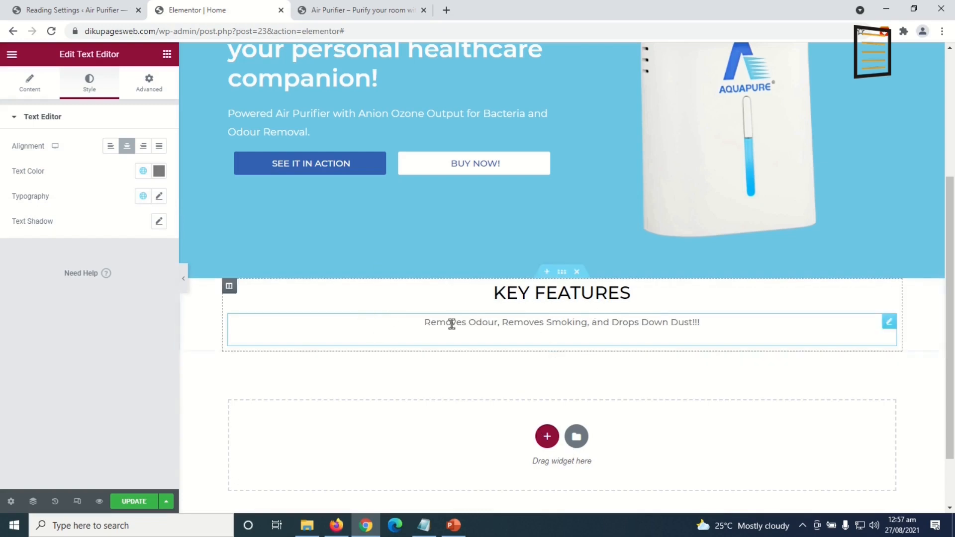
# Set the KEY FEATURES section's padding to 100 px on all four sides
pyautogui.click(562, 273)
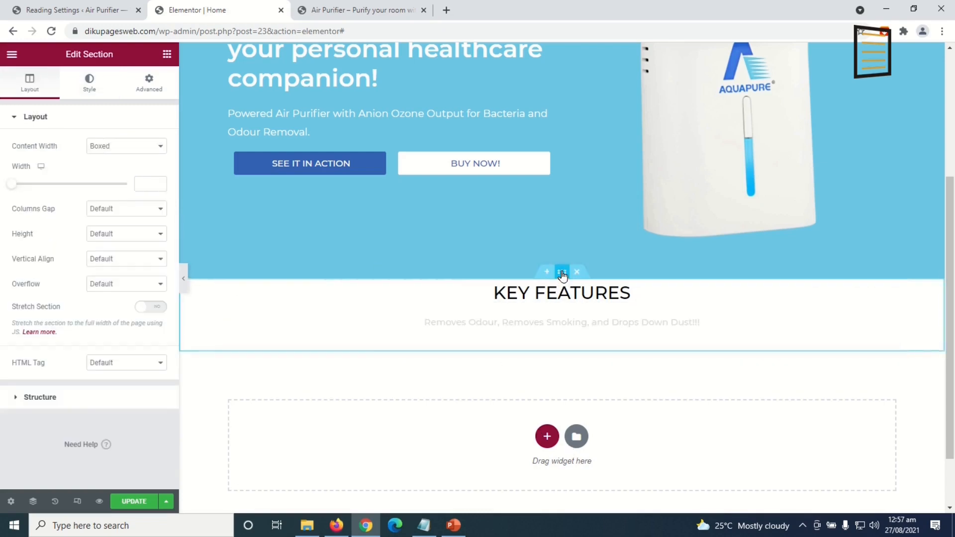
pyautogui.click(149, 82)
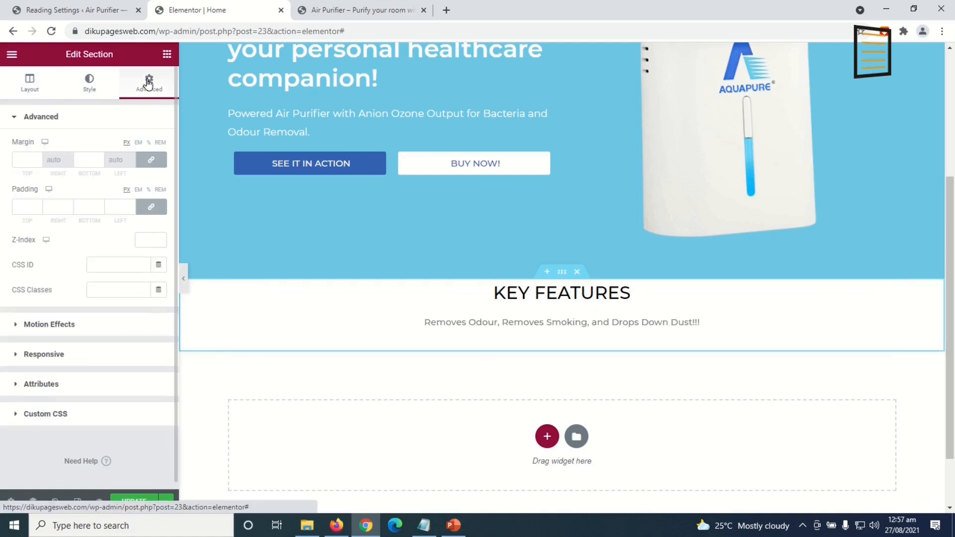
pyautogui.click(22, 205)
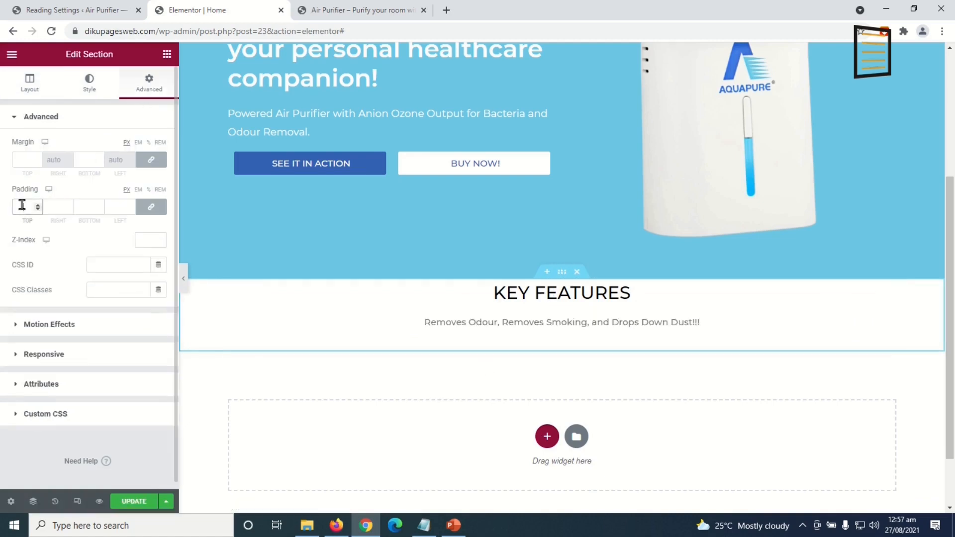
pyautogui.write('100')
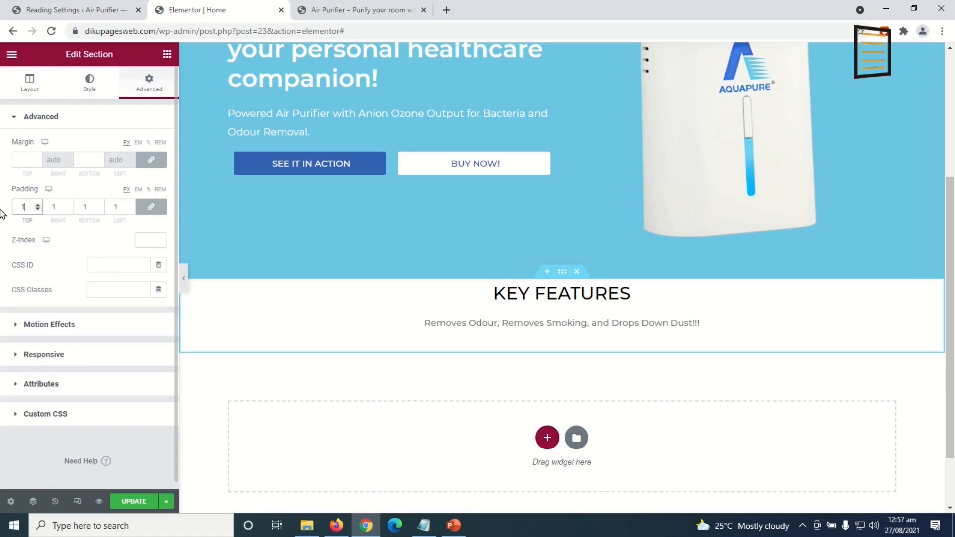
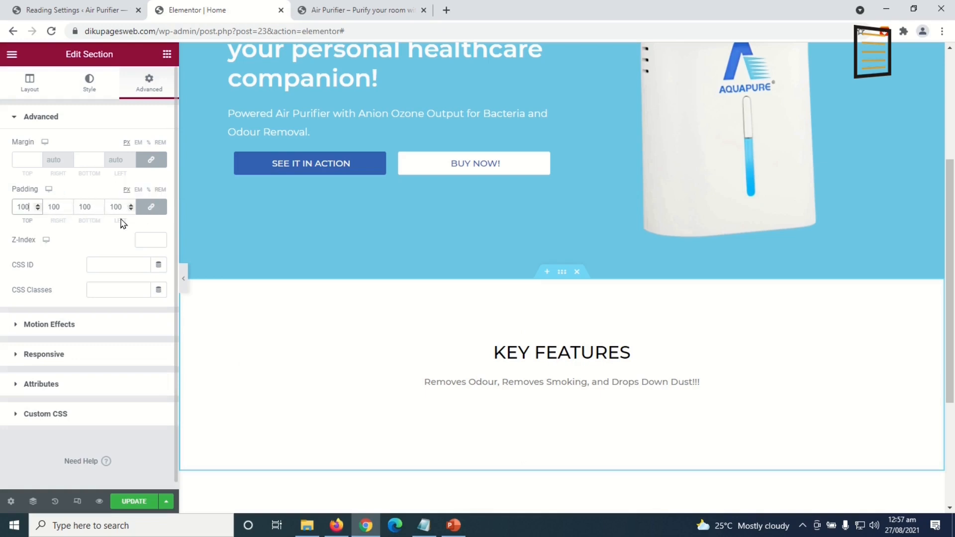
# Unlink the section's padding values and raise only the top padding to 135 px
pyautogui.click(154, 209)
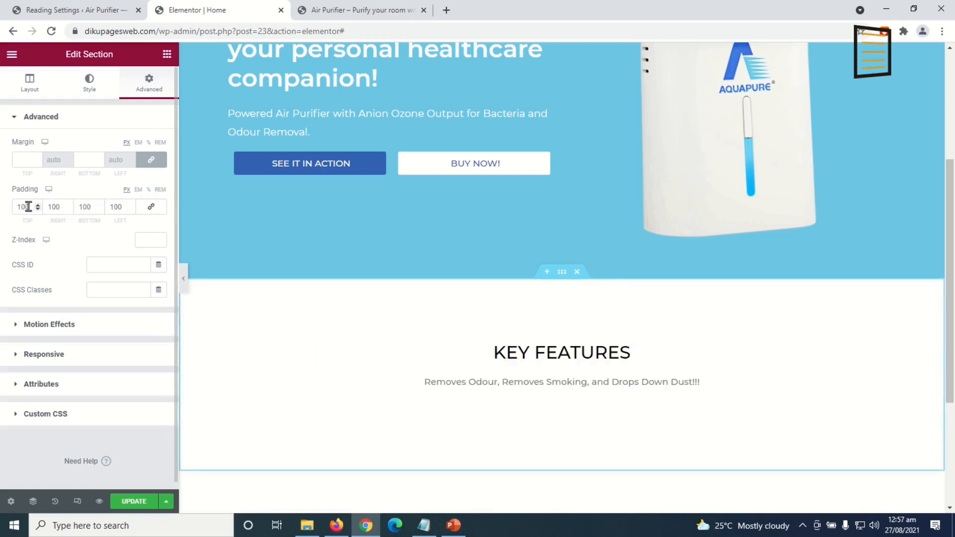
pyautogui.press('Up')
pyautogui.press('Up')
pyautogui.press('Up')
pyautogui.press('Up')
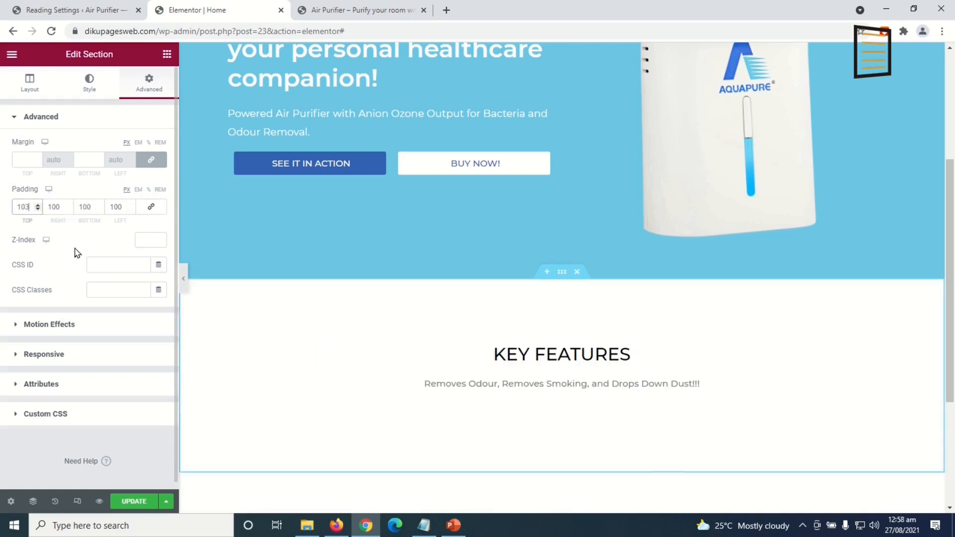
pyautogui.press('Up')
pyautogui.press('Up')
pyautogui.press('Up')
pyautogui.press('Up')
pyautogui.press('Up')
pyautogui.press('Up')
pyautogui.press('Up')
pyautogui.press('Up')
pyautogui.press('Up')
pyautogui.press('Up')
pyautogui.press('Up')
pyautogui.press('Up')
pyautogui.press('Up')
pyautogui.press('Up')
pyautogui.press('Up')
pyautogui.press('Up')
pyautogui.press('Up')
pyautogui.press('Up')
pyautogui.press('Up')
pyautogui.press('Up')
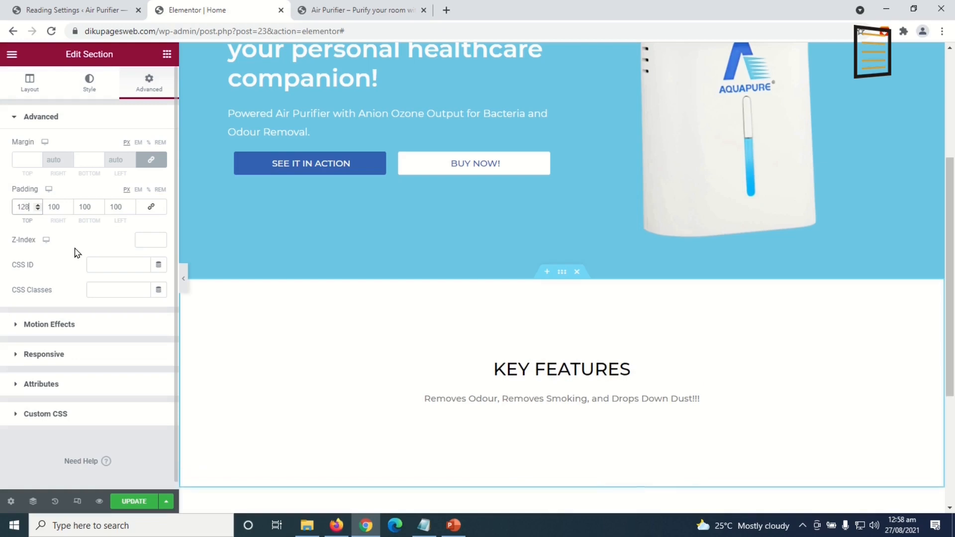
pyautogui.press('Up')
pyautogui.press('Up')
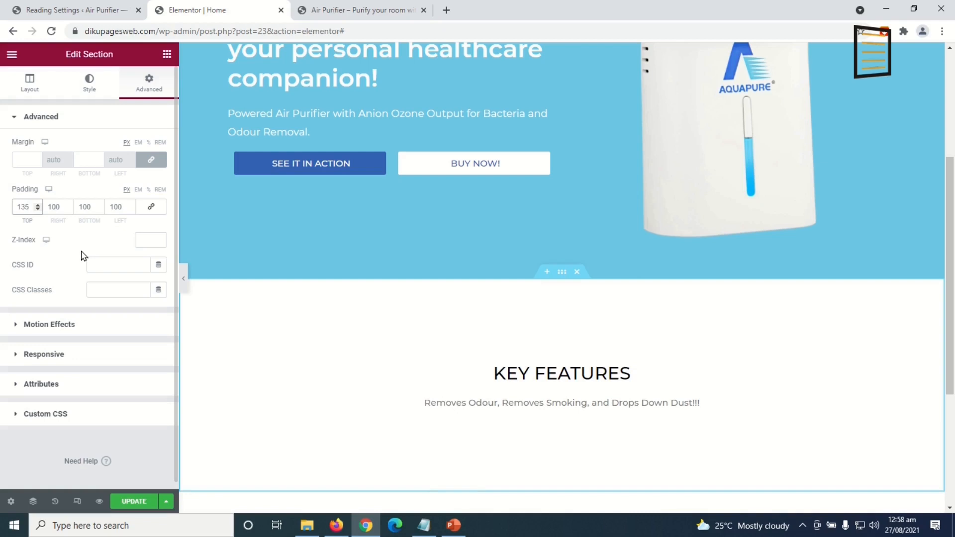
# Set the KEY FEATURES heading's font weight to 600
pyautogui.click(552, 373)
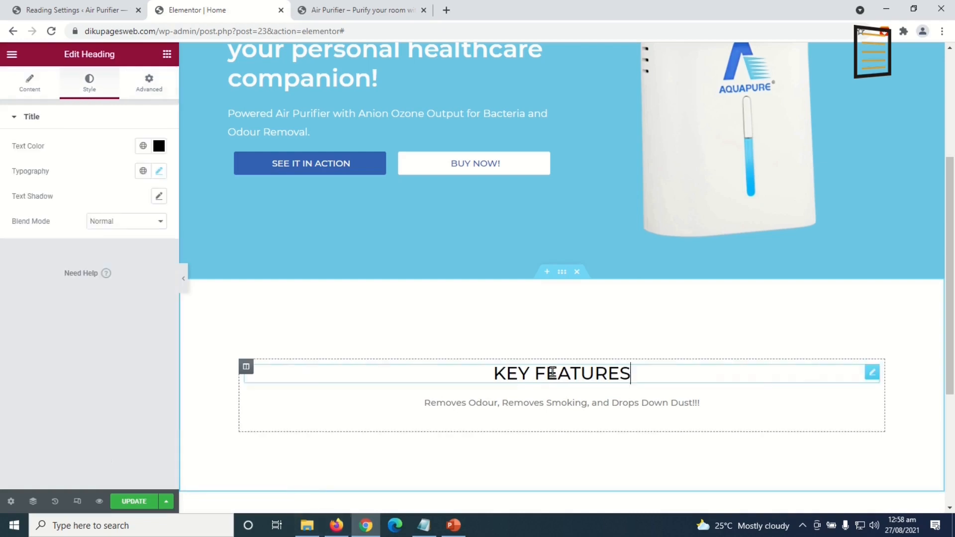
pyautogui.click(159, 172)
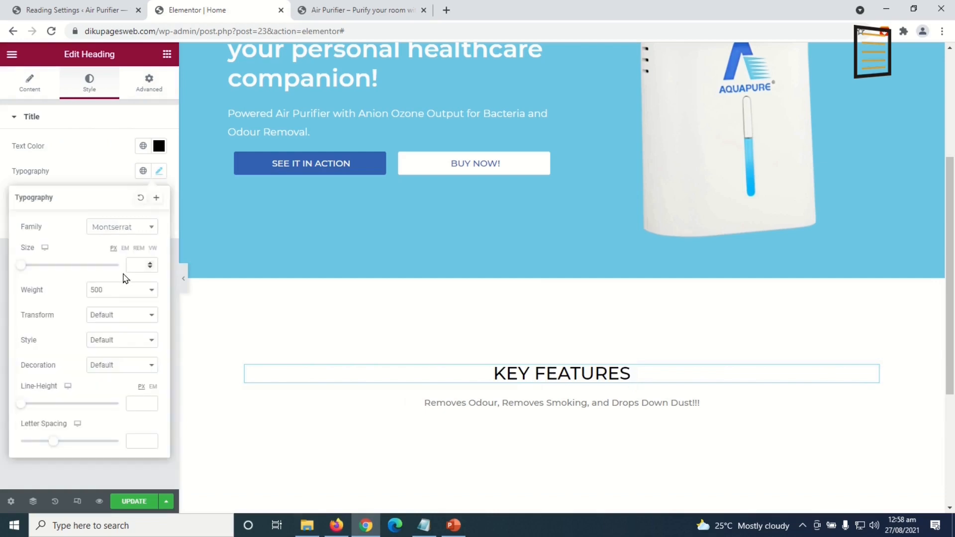
pyautogui.click(115, 293)
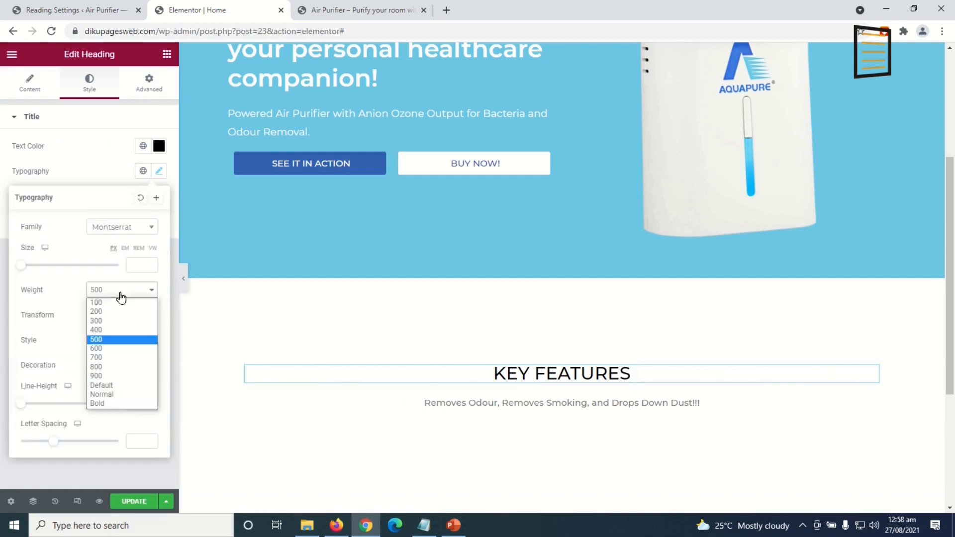
pyautogui.click(111, 350)
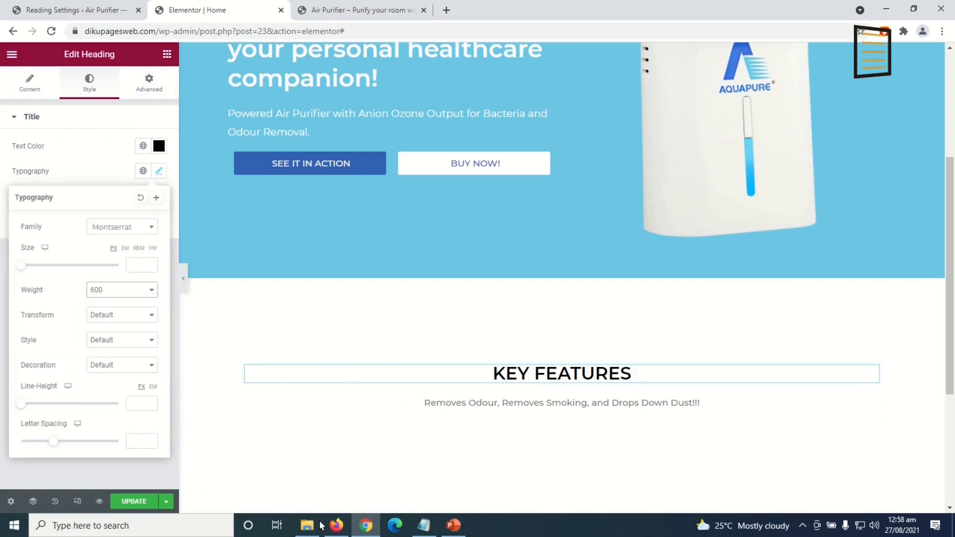
# Add a new section with two equal columns below the KEY FEATURES section
pyautogui.scroll(-3, 535, 425)
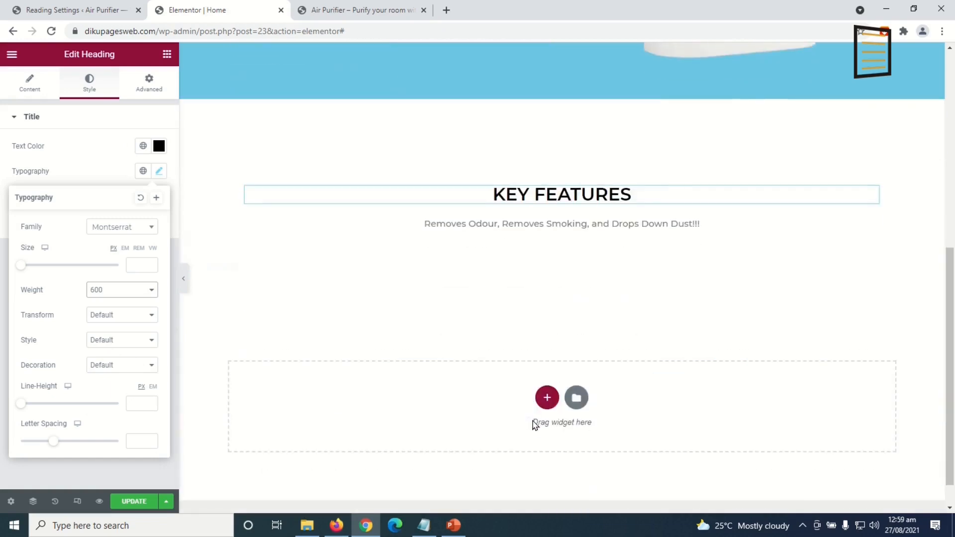
pyautogui.scroll(-1, 578, 448)
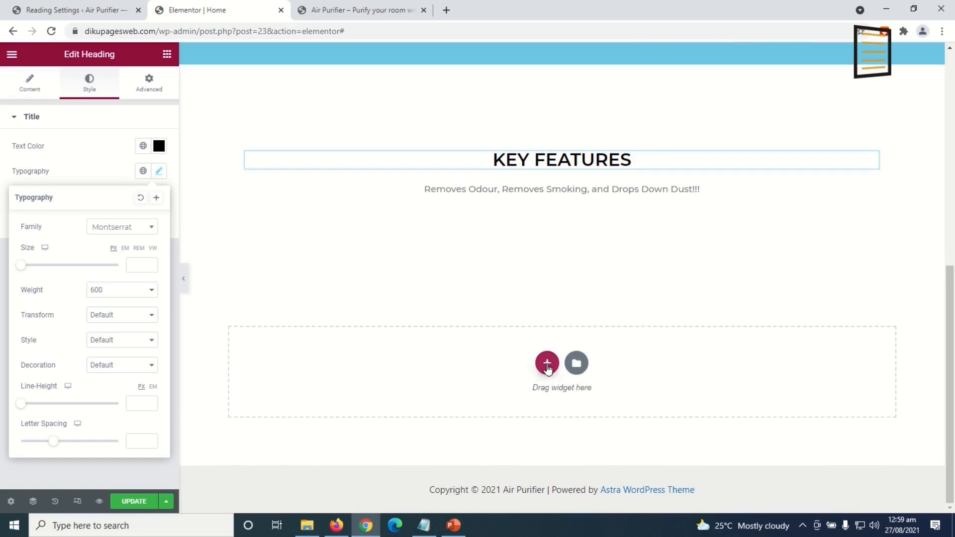
pyautogui.click(547, 365)
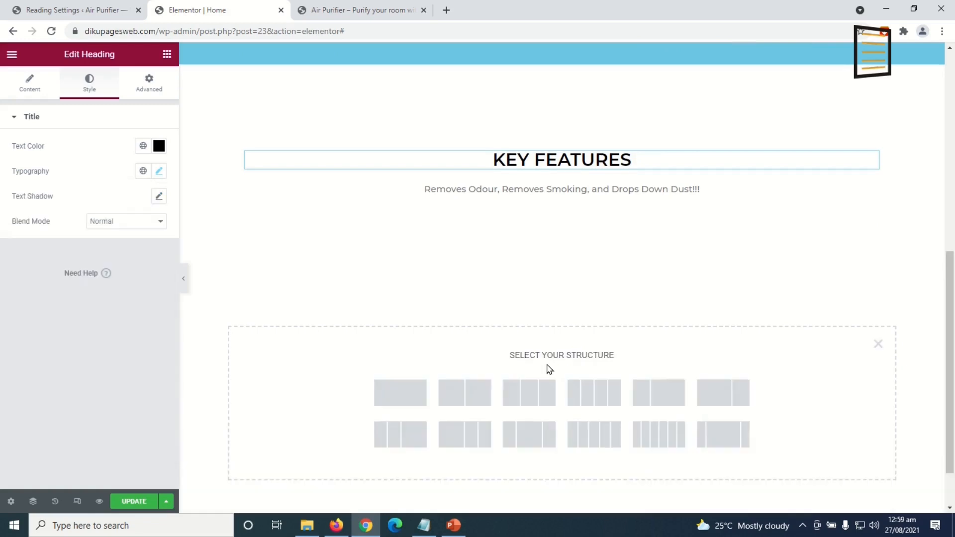
pyautogui.click(473, 394)
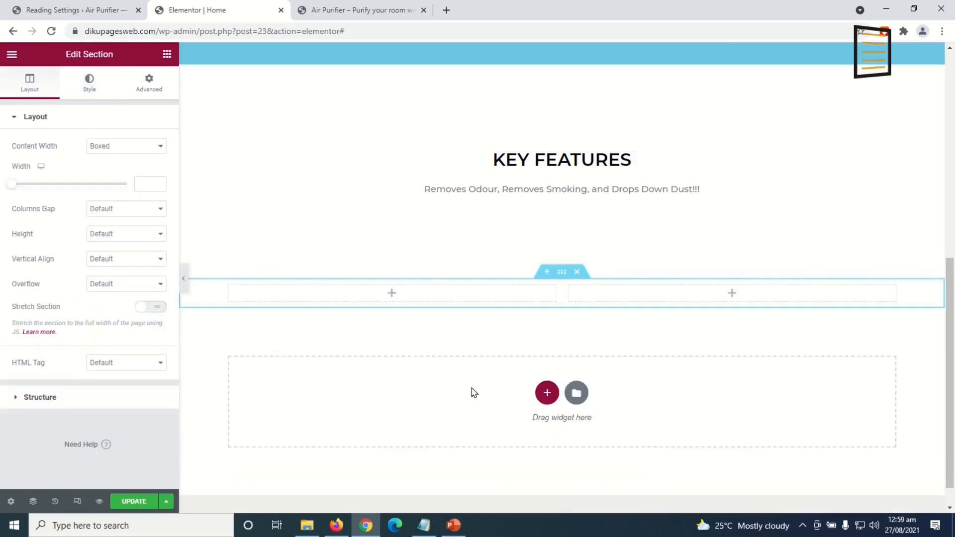
pyautogui.scroll(3, 473, 392)
pyautogui.scroll(-2, 448, 393)
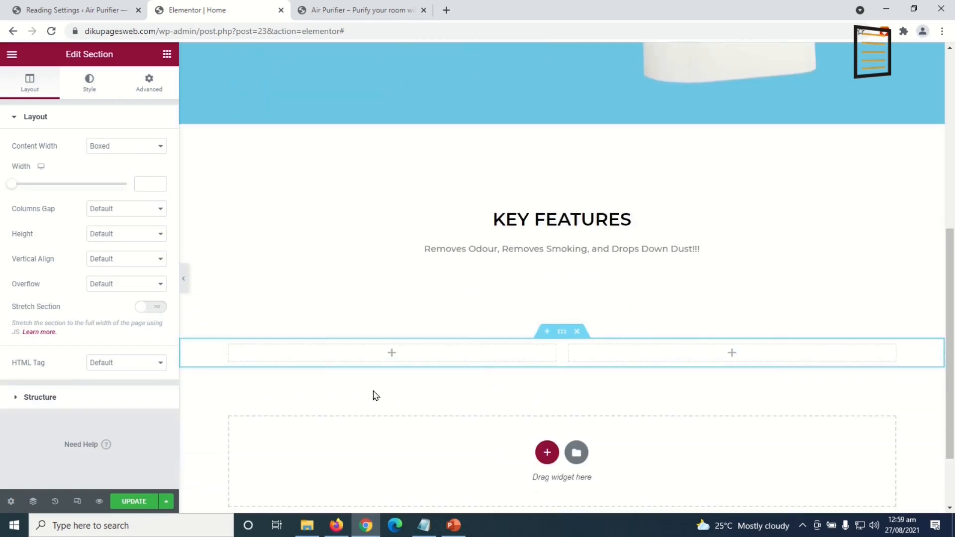
pyautogui.scroll(5, 451, 384)
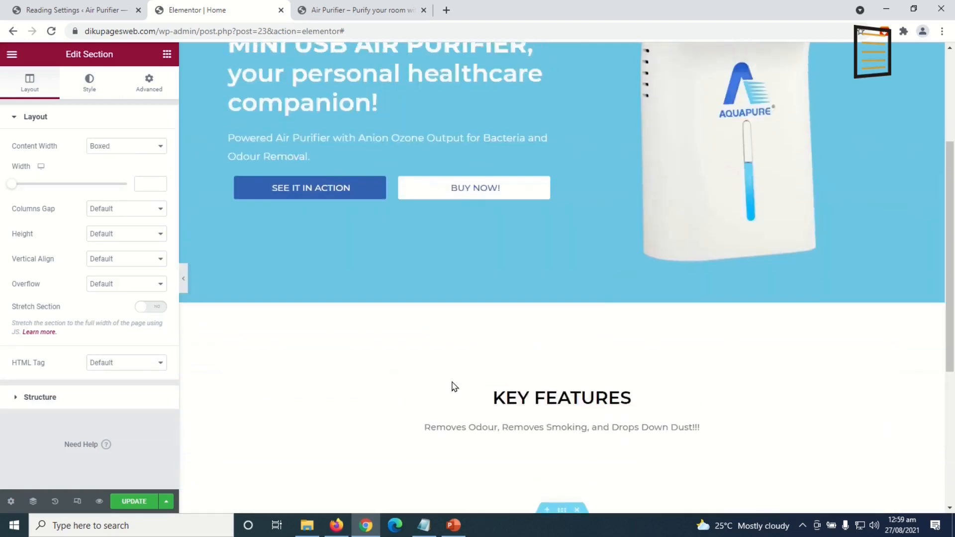
# Insert an image widget with air-purifier-4.png into the left column of the new two-column section
pyautogui.scroll(3, 751, 211)
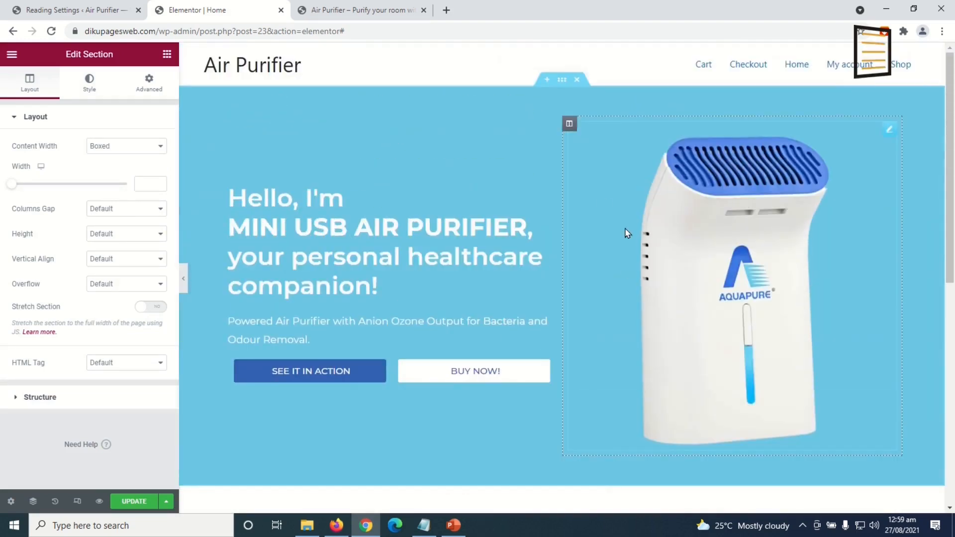
pyautogui.scroll(-7, 749, 272)
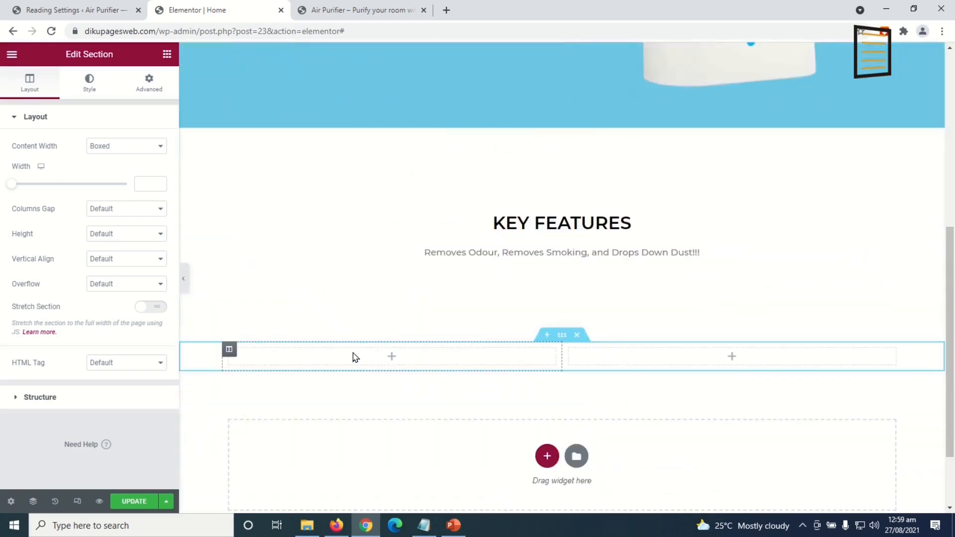
pyautogui.click(167, 54)
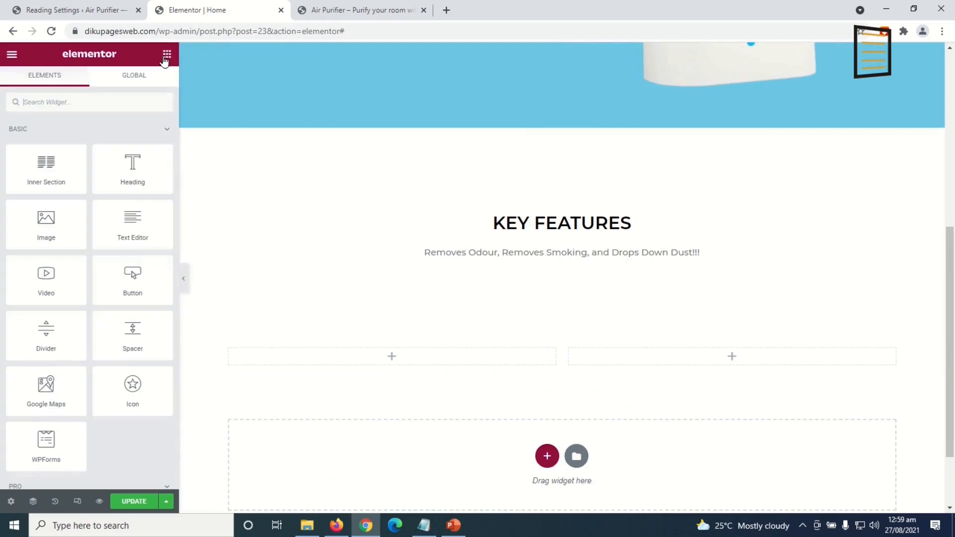
pyautogui.moveTo(45, 220); pyautogui.dragTo(378, 363)
pyautogui.click(91, 183)
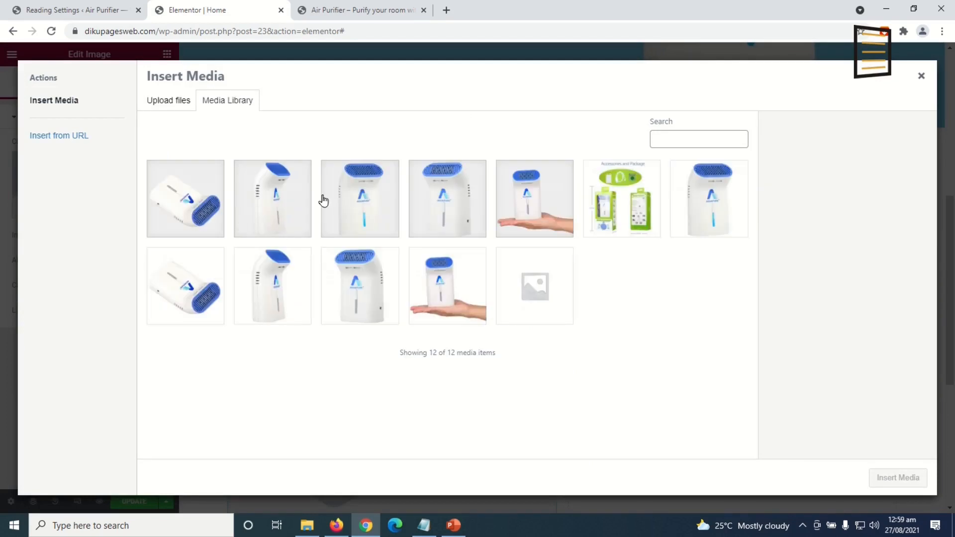
pyautogui.click(278, 199)
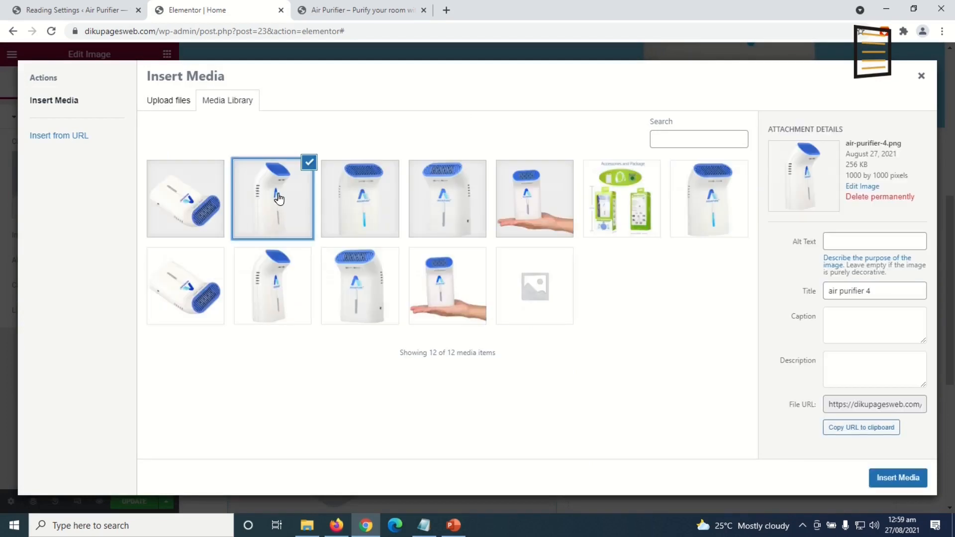
pyautogui.click(900, 479)
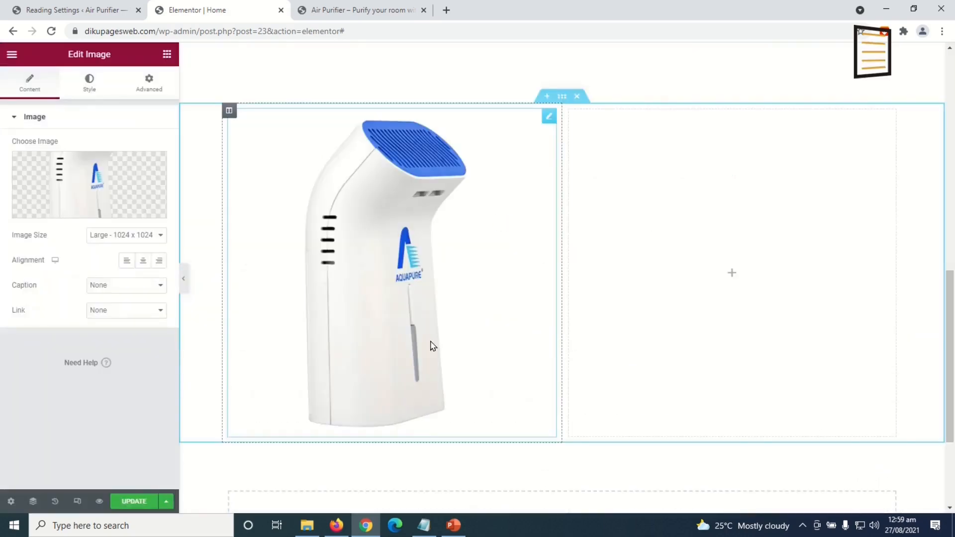
# Give the two-column section a classic background with the color #6CC7E7
pyautogui.click(563, 98)
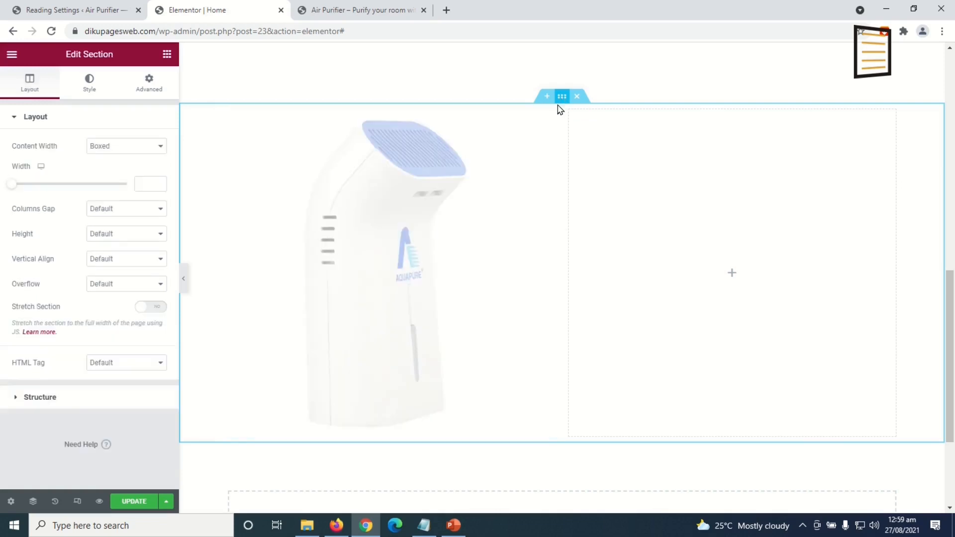
pyautogui.click(90, 83)
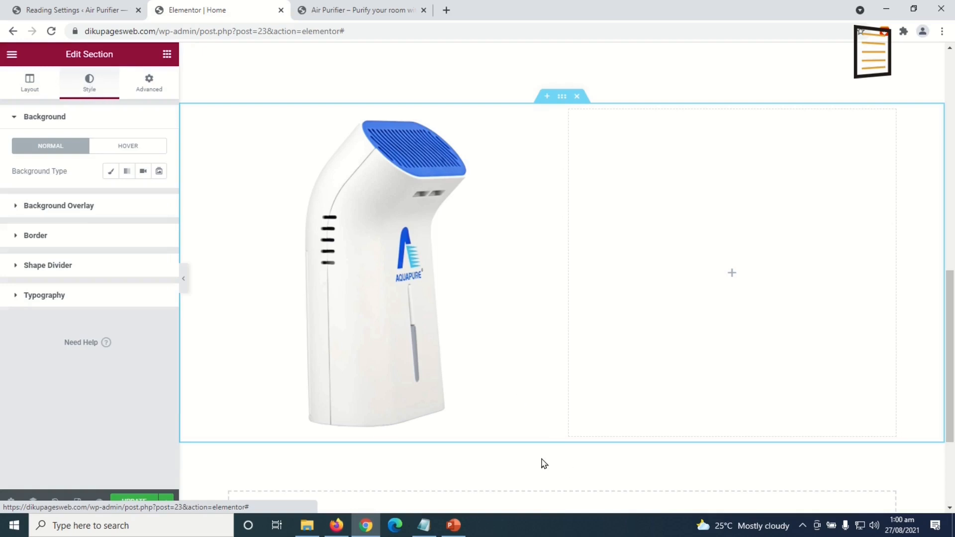
pyautogui.click(110, 173)
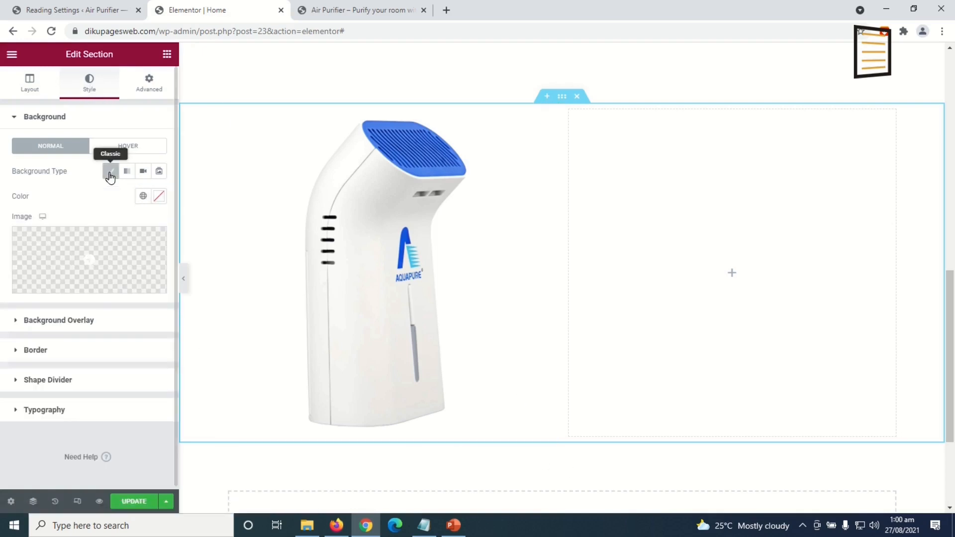
pyautogui.click(158, 196)
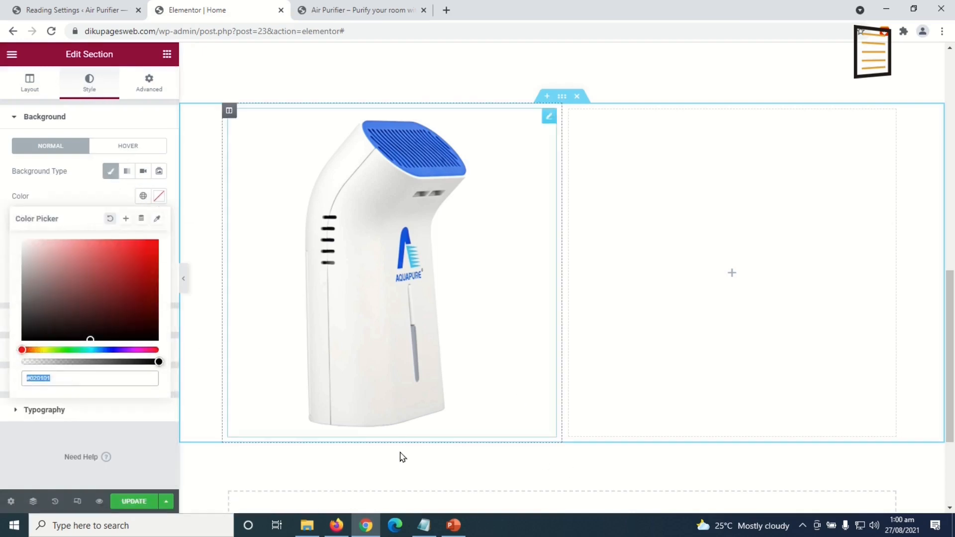
pyautogui.write('#6CC7E7')
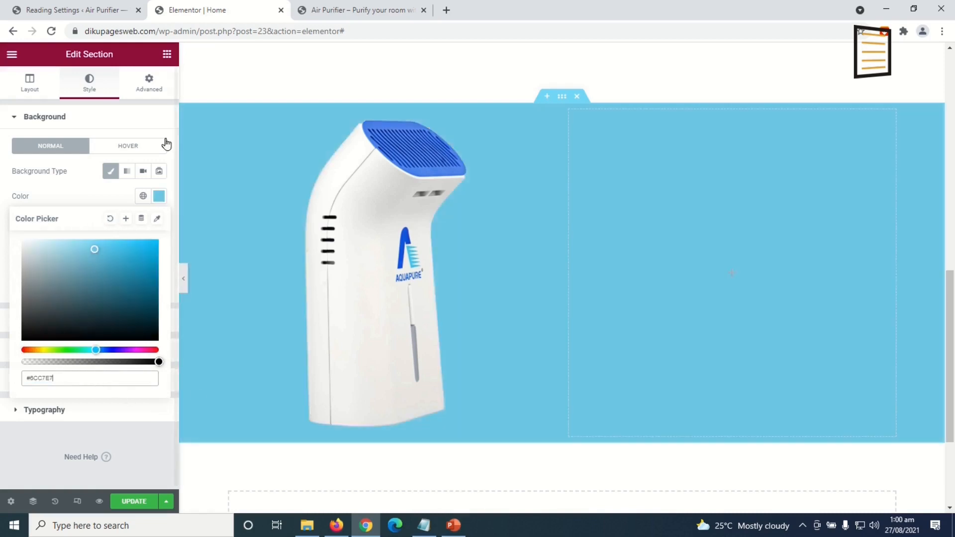
# Add a heading to the section's right column reading "Small Innovation, but More Humanized!!!"
pyautogui.click(168, 55)
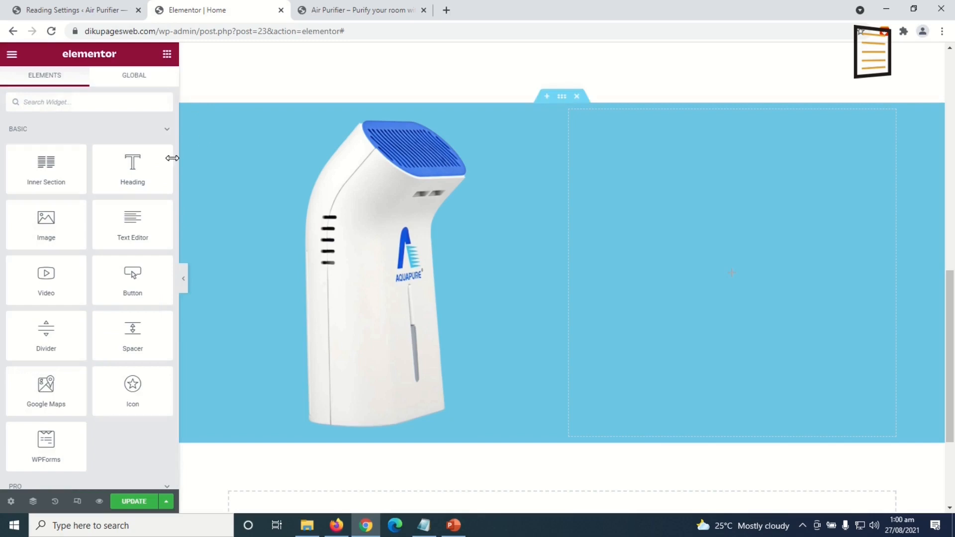
pyautogui.moveTo(132, 166); pyautogui.dragTo(685, 260)
pyautogui.moveTo(136, 152); pyautogui.dragTo(3, 155)
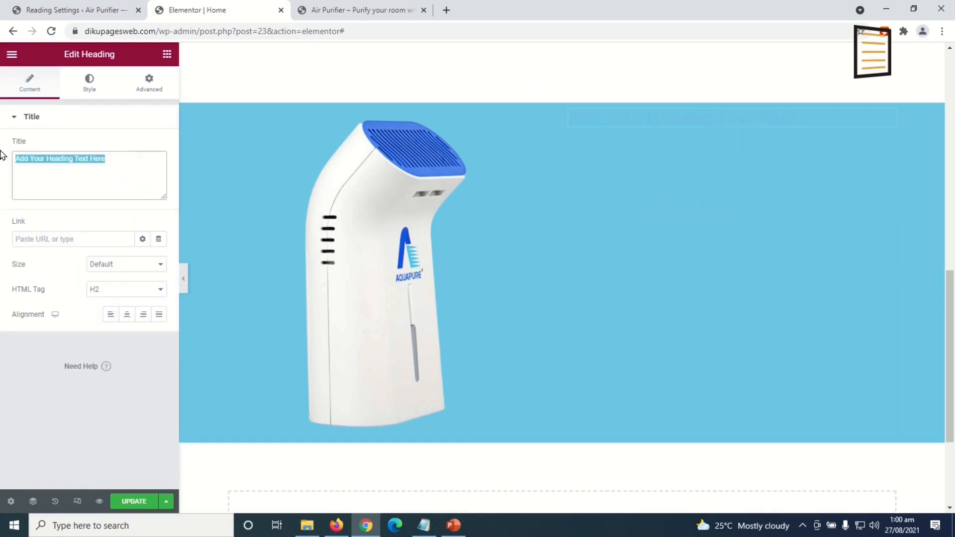
pyautogui.write('Small Innovation, but More Humanized!!!')
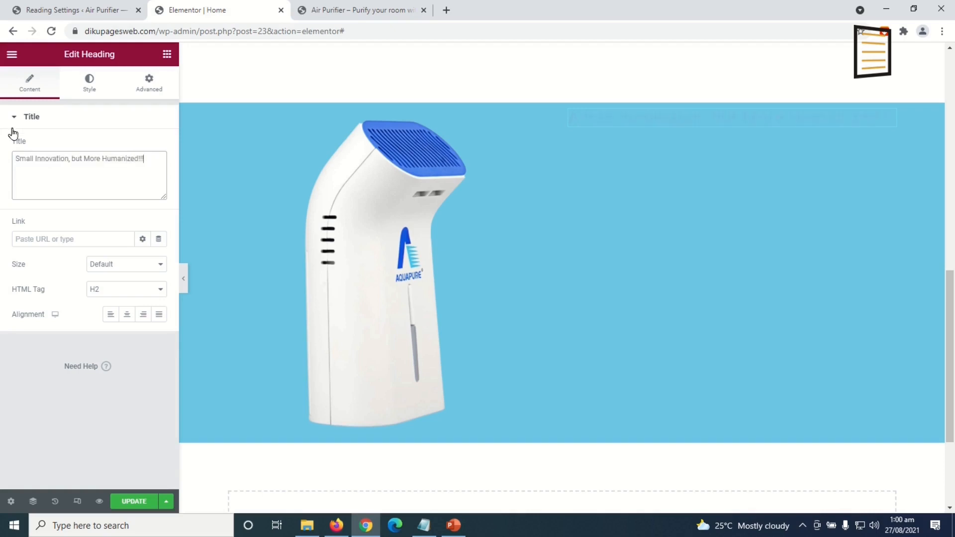
# Set the right column heading's text color to #FFFFFF
pyautogui.click(89, 84)
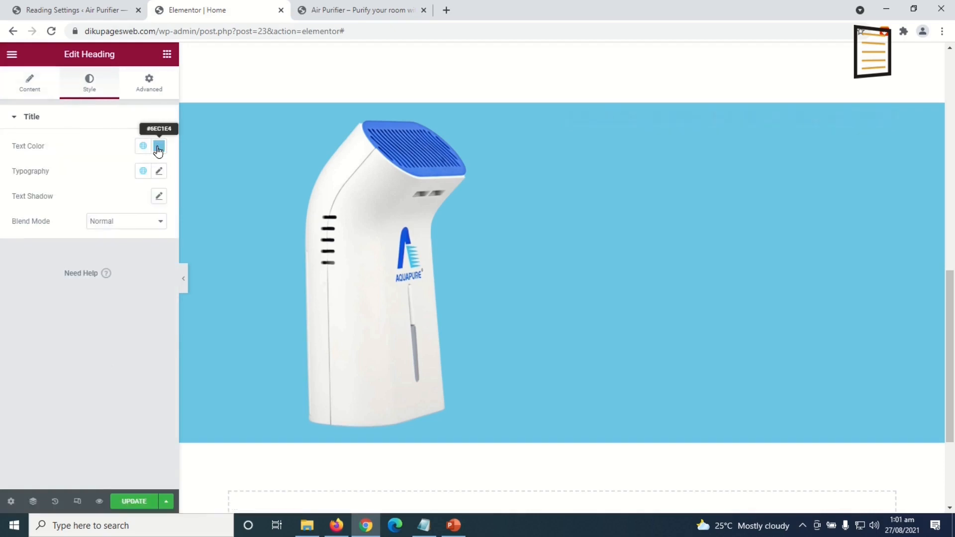
pyautogui.click(159, 146)
pyautogui.write('#FFFFFF')
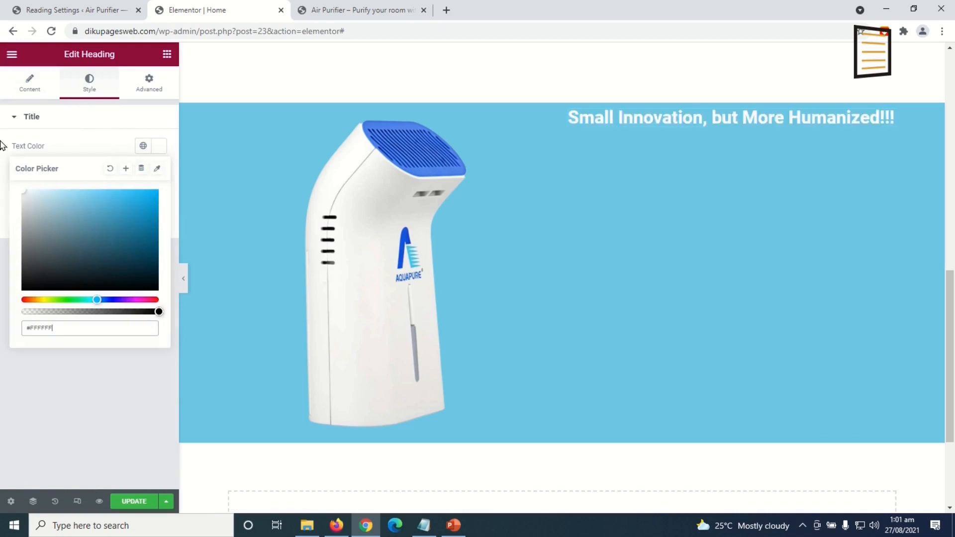
pyautogui.click(159, 147)
# Apply the Montserrat global font to the "Small Innovation" heading and set its size to 26 px
pyautogui.click(143, 171)
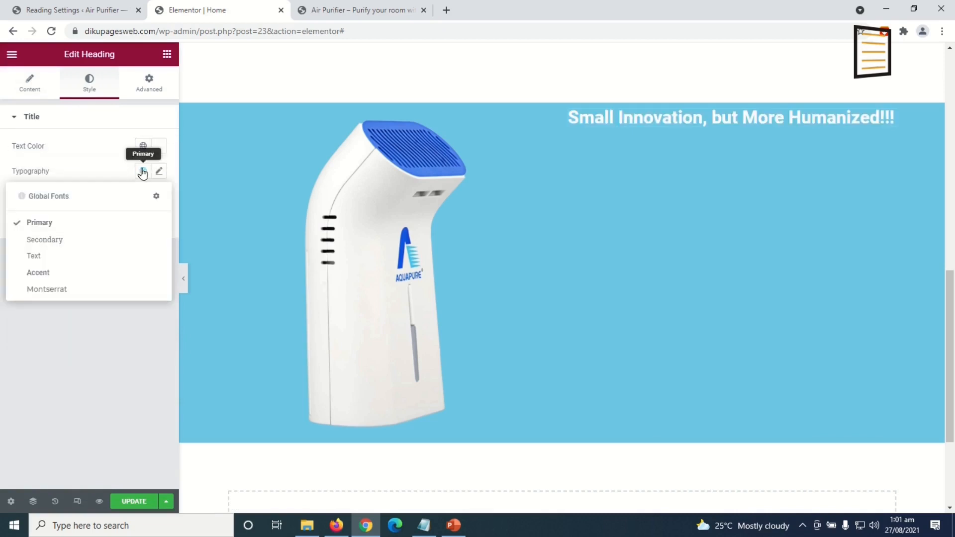
pyautogui.click(77, 291)
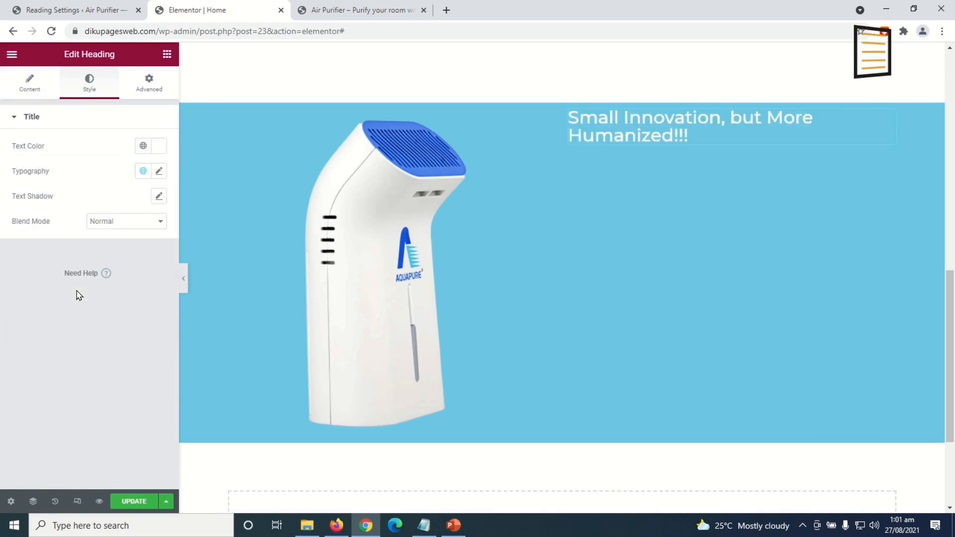
pyautogui.click(159, 172)
pyautogui.click(134, 266)
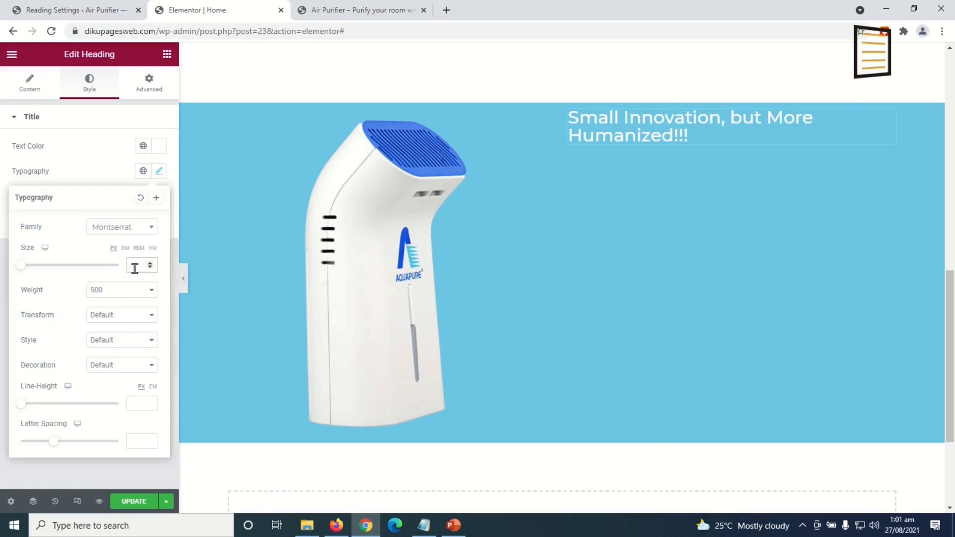
pyautogui.write('25')
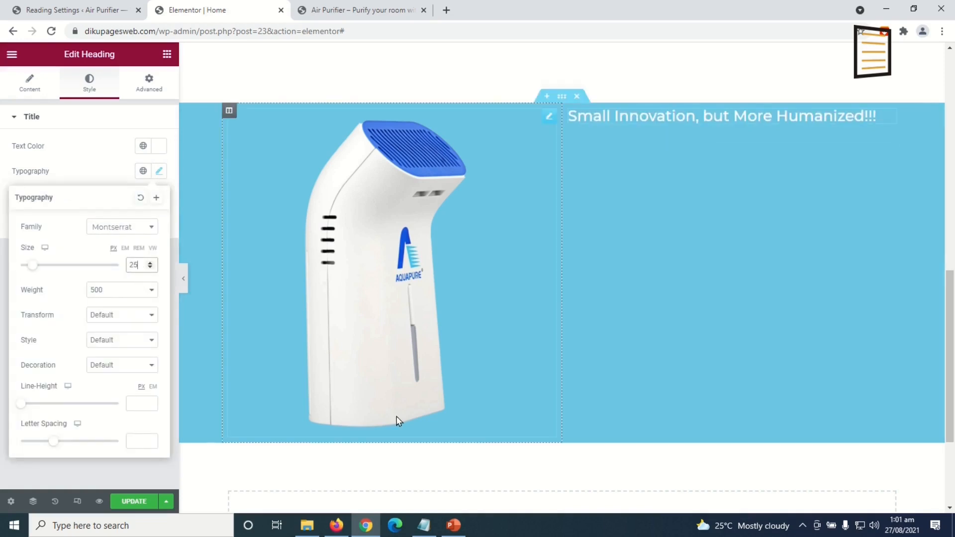
pyautogui.press('Up')
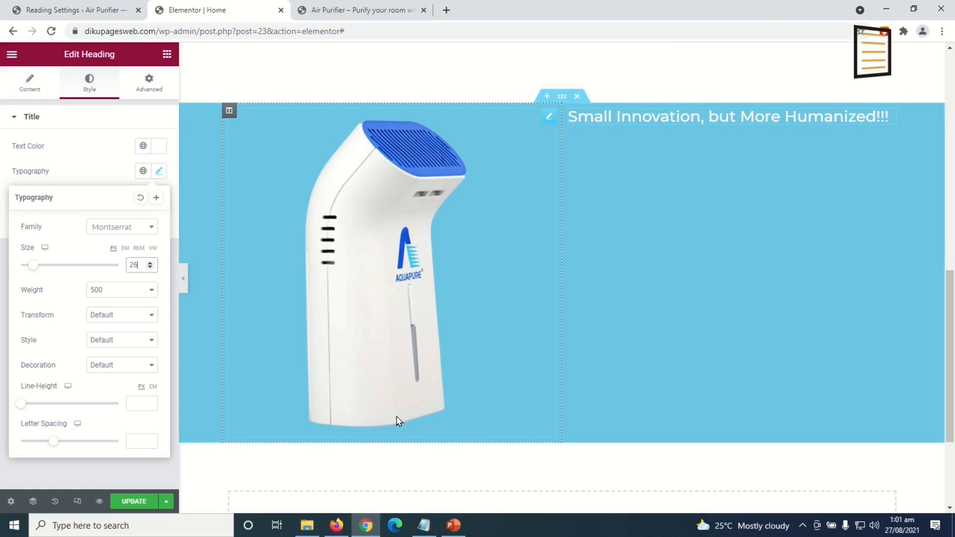
# Add an Icon List widget below the "Small Innovation" heading in the right column
pyautogui.click(168, 59)
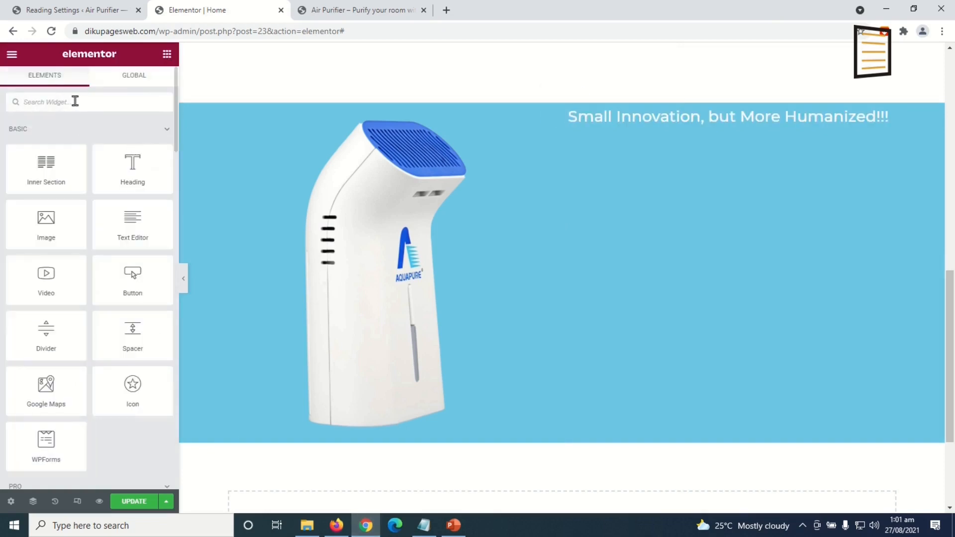
pyautogui.write('list')
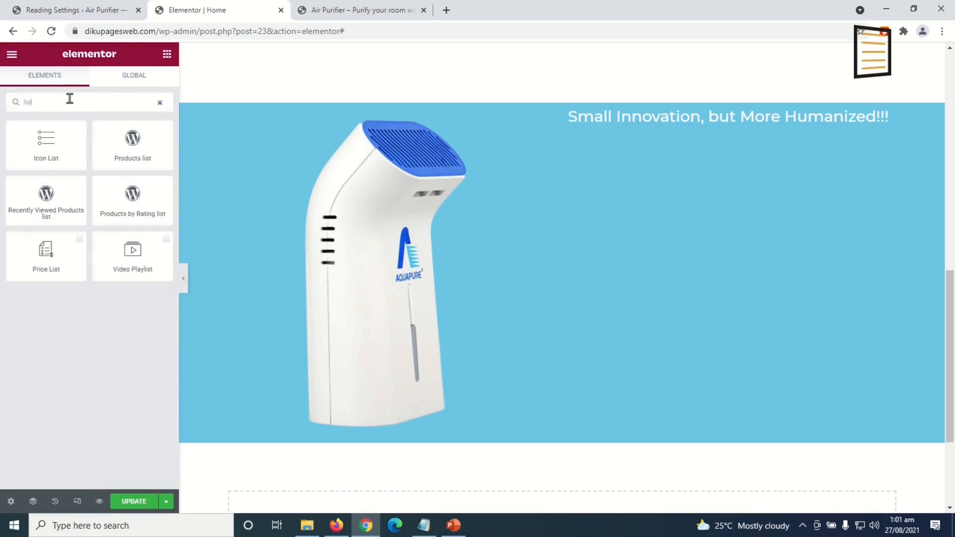
pyautogui.moveTo(45, 142); pyautogui.dragTo(668, 123)
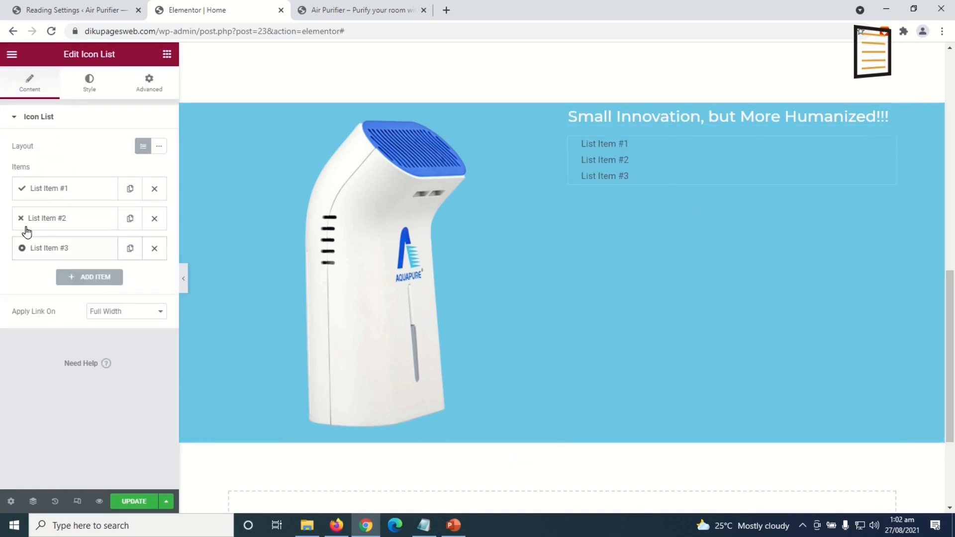
# Change the first list item's icon to the solid square with a check mark
pyautogui.click(56, 189)
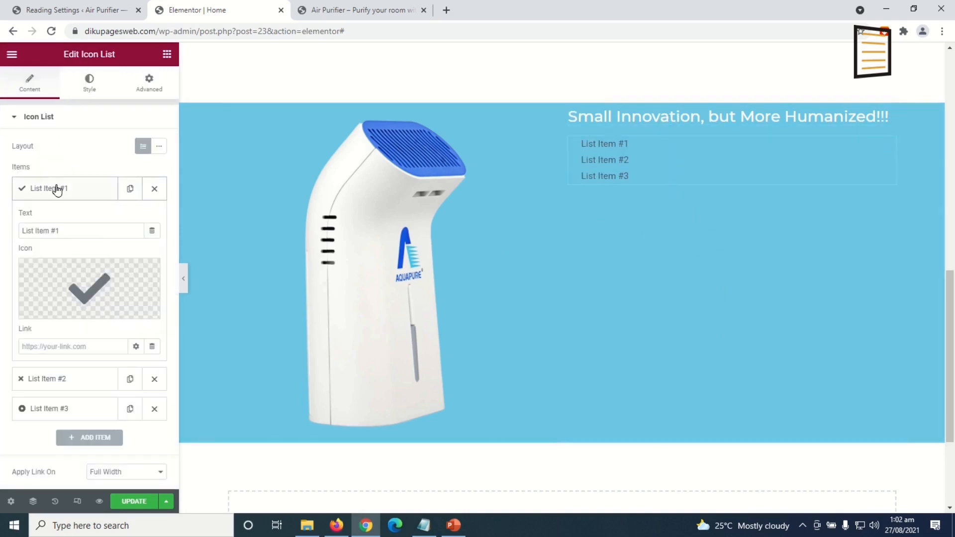
pyautogui.click(83, 283)
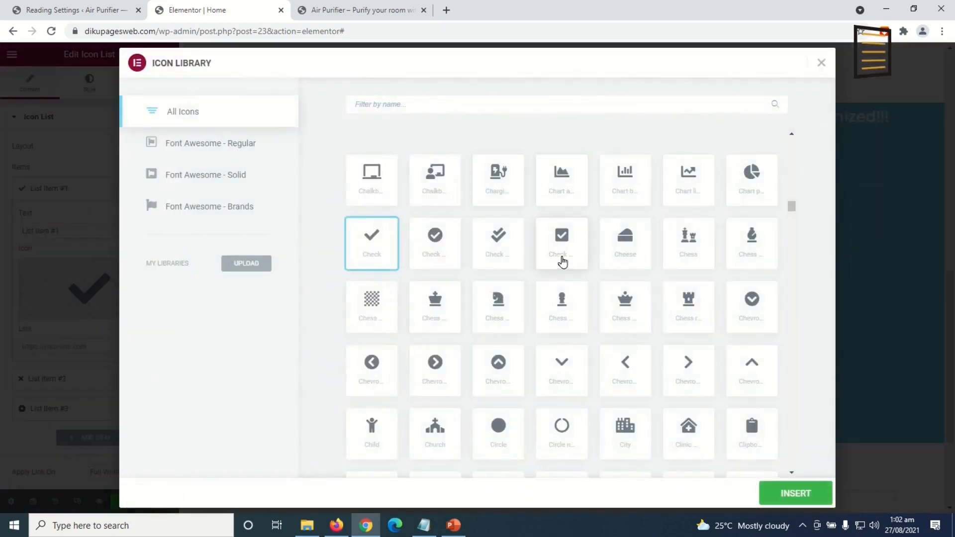
pyautogui.click(565, 240)
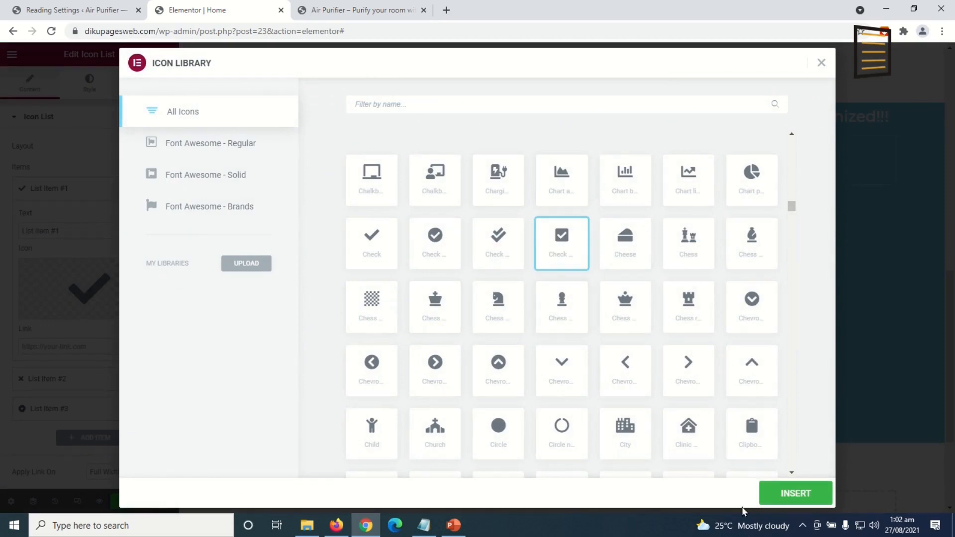
pyautogui.click(785, 495)
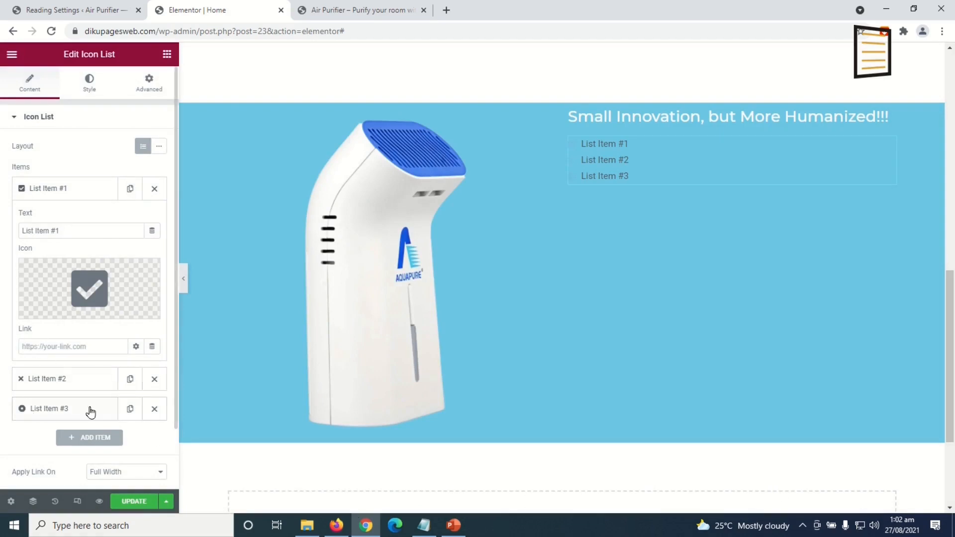
# Delete the second and third list items and duplicate the check-square item until the list has five items
pyautogui.click(154, 381)
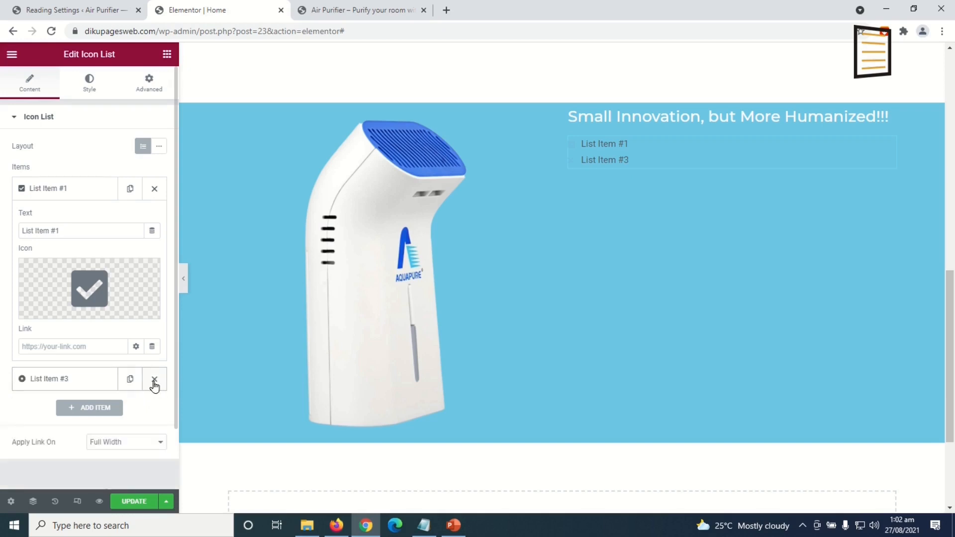
pyautogui.click(154, 387)
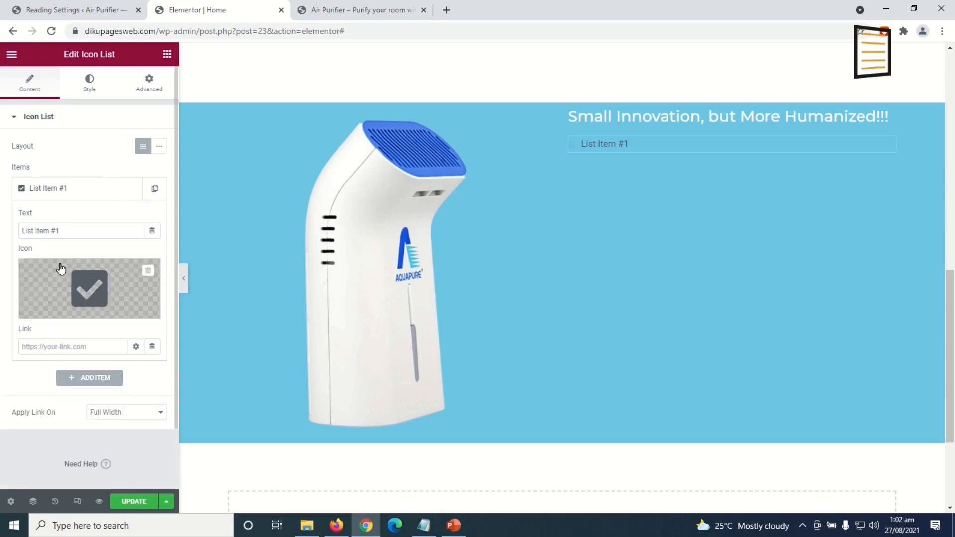
pyautogui.click(153, 191)
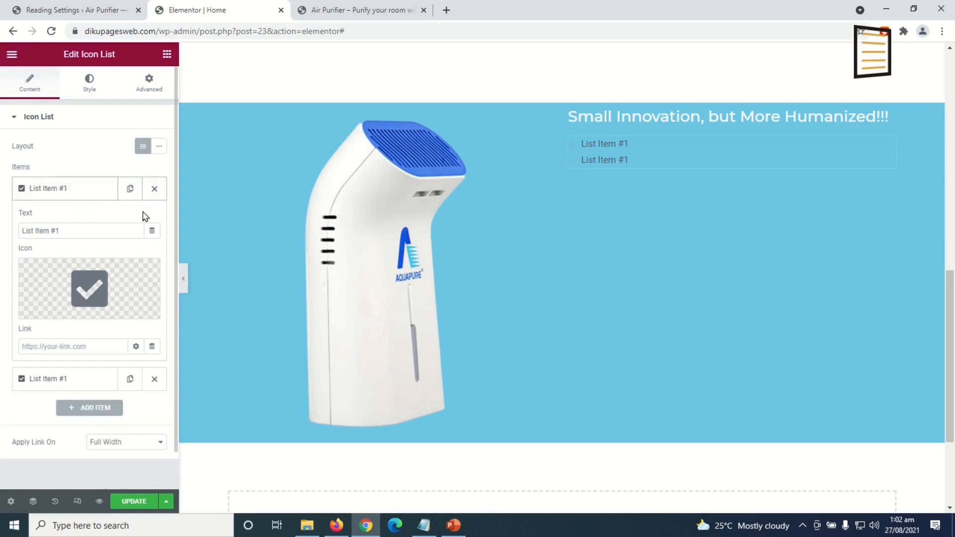
pyautogui.click(131, 383)
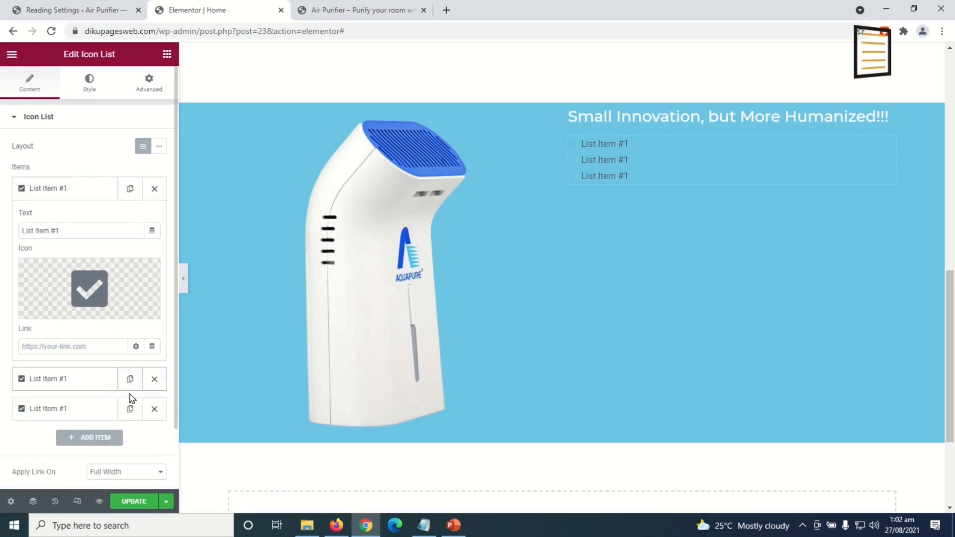
pyautogui.click(130, 412)
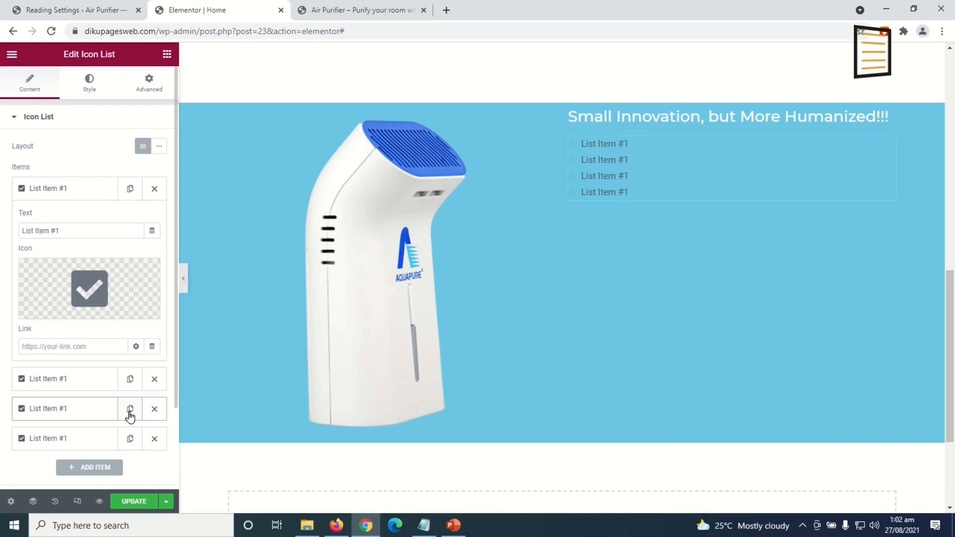
pyautogui.click(131, 440)
# Set the first list item's text to "4pcs batteries or external adapter"
pyautogui.moveTo(92, 232); pyautogui.dragTo(1, 232)
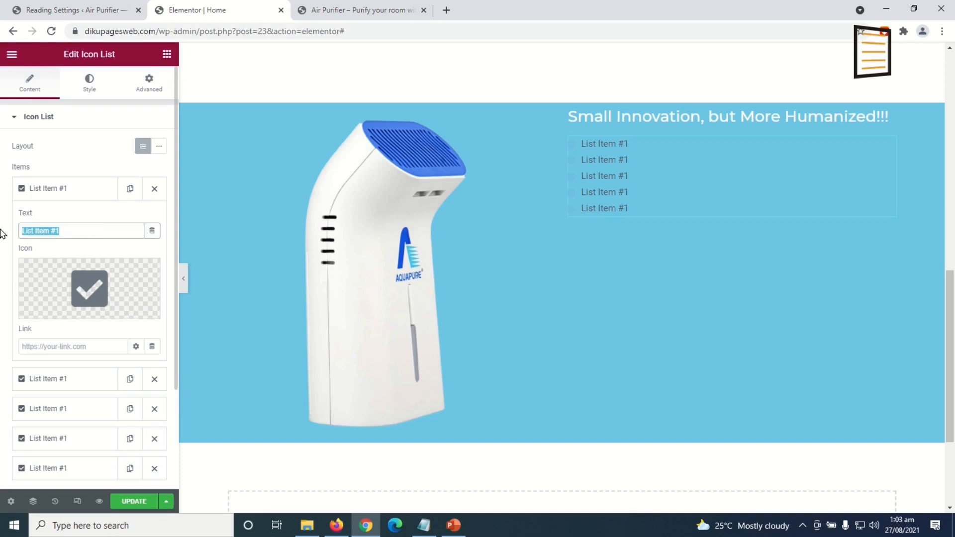
pyautogui.write('4pcs batteries or external adapter')
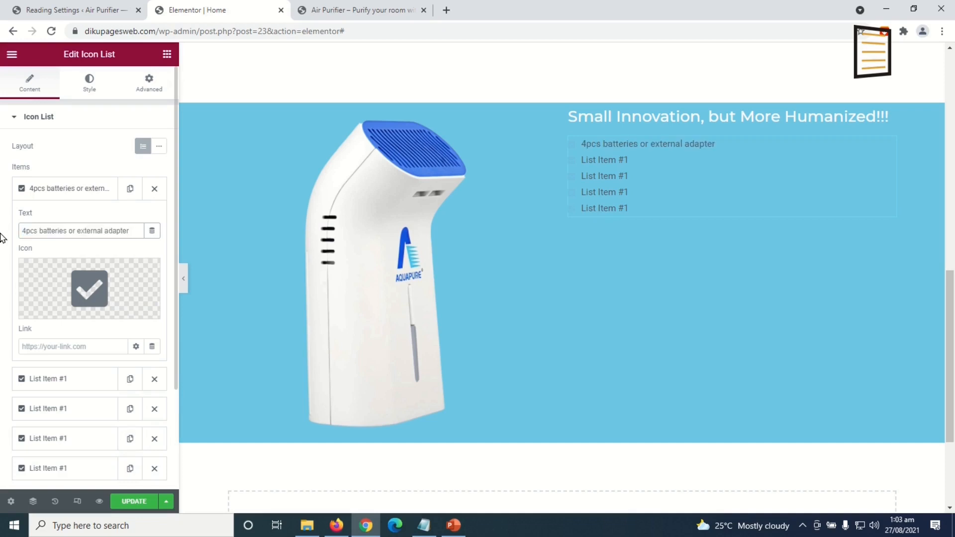
# Set the second list item's text to "Available to put somewhere without socket"
pyautogui.click(74, 194)
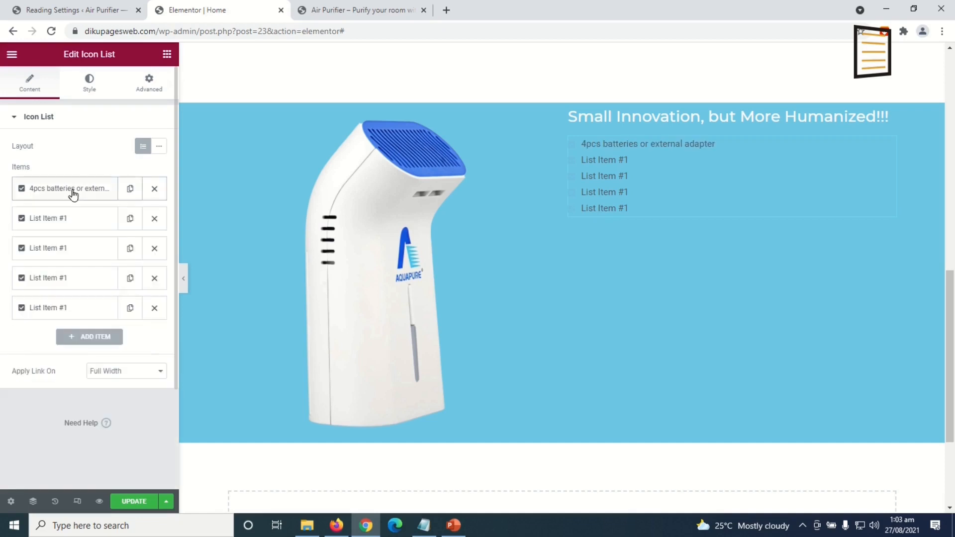
pyautogui.click(75, 221)
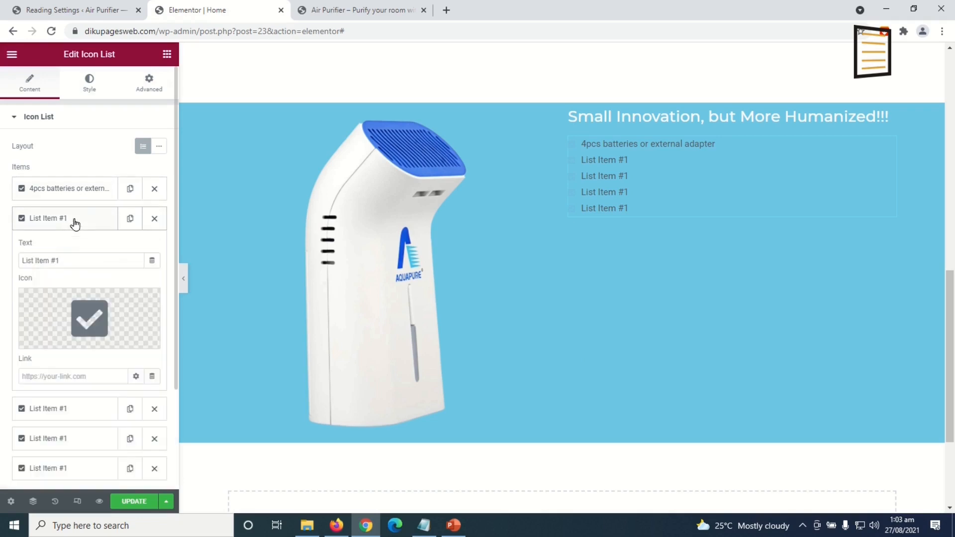
pyautogui.moveTo(89, 261); pyautogui.dragTo(2, 276)
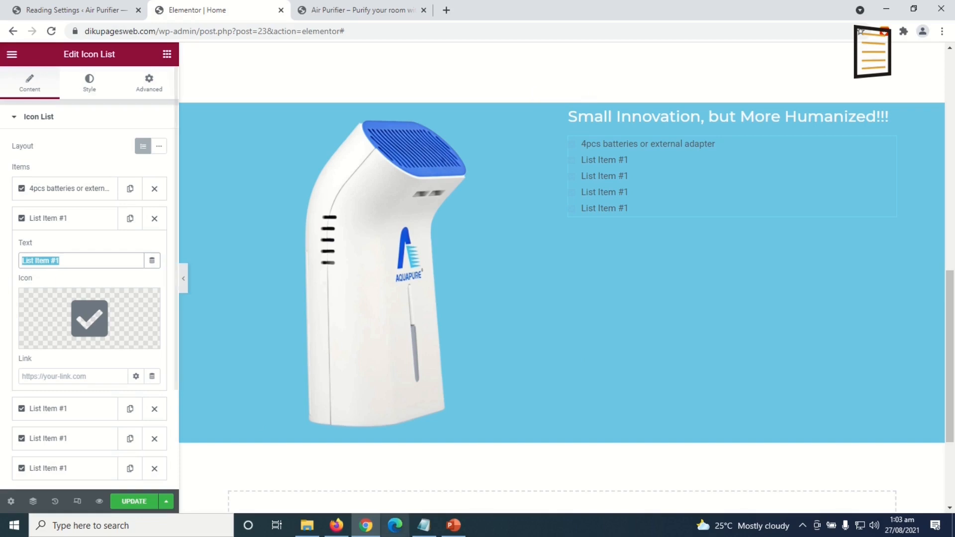
pyautogui.write('Available to put somewhere without socket')
pyautogui.scroll(-1, 105, 253)
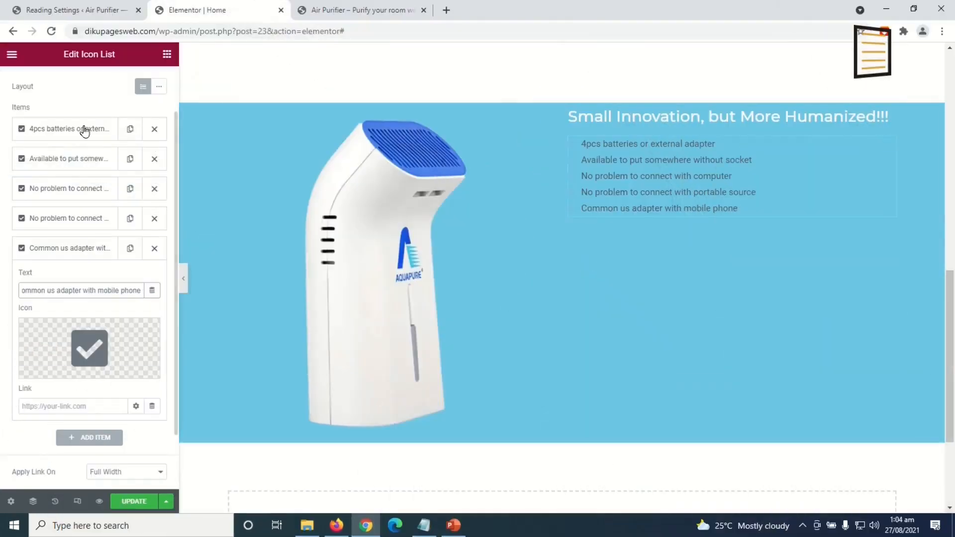
# Change the icon colour of the feature list to white (#FFFFFF)
pyautogui.scroll(3, 84, 173)
pyautogui.click(93, 90)
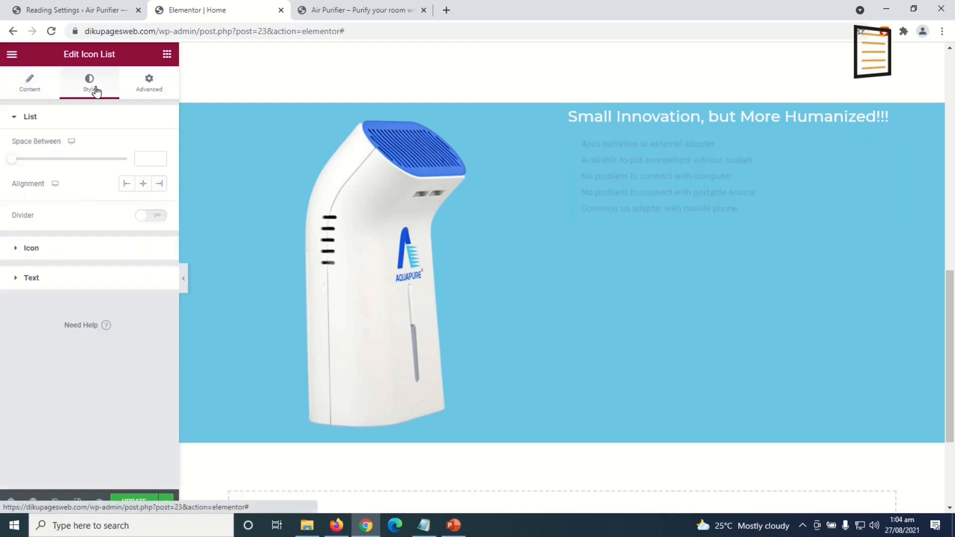
pyautogui.click(32, 253)
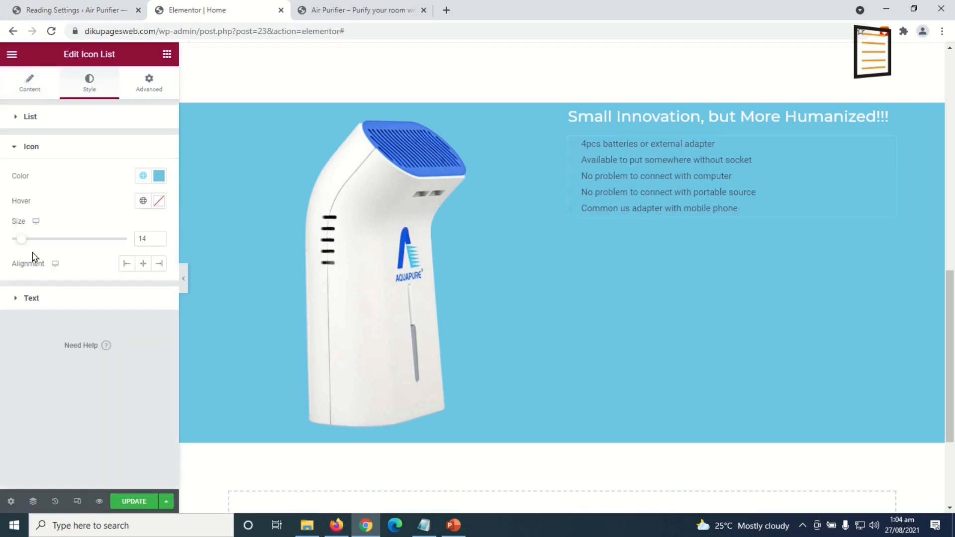
pyautogui.click(159, 178)
pyautogui.moveTo(92, 229)
pyautogui.mouseDown()
pyautogui.moveTo(22, 245)
pyautogui.moveTo(2, 191)
pyautogui.mouseUp()
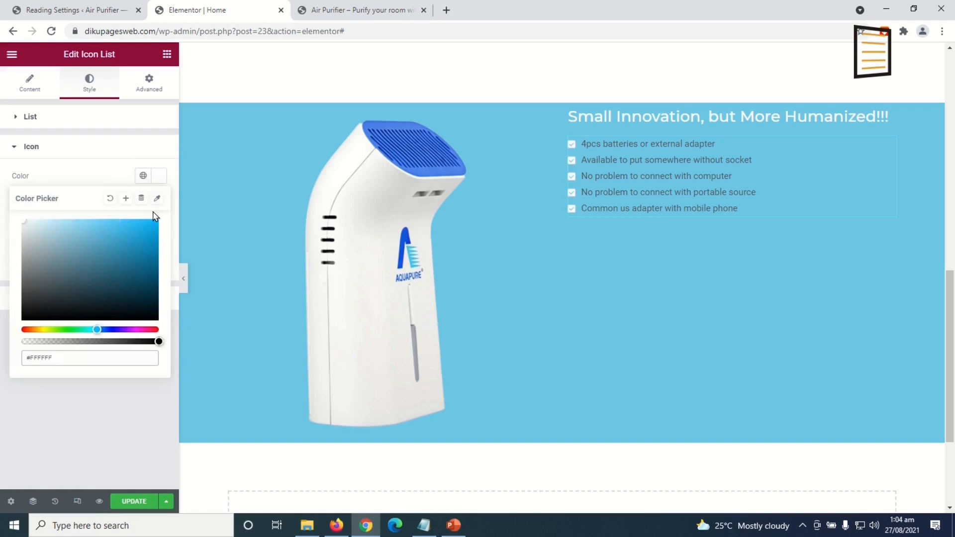
pyautogui.click(159, 176)
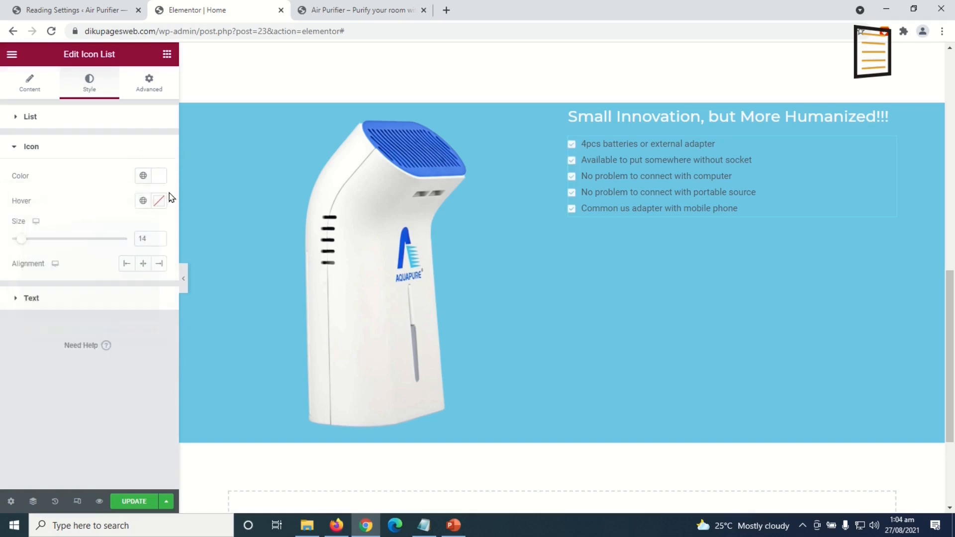
# Set the feature list's text colour to white (#FFFFFF) and its typography to the Montserrat global font
pyautogui.click(30, 299)
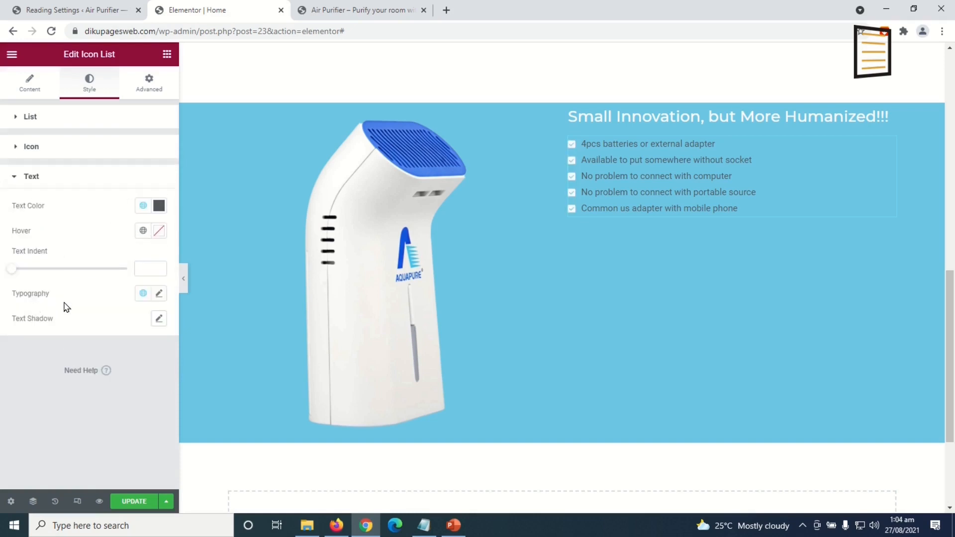
pyautogui.click(160, 205)
pyautogui.moveTo(24, 252); pyautogui.dragTo(2, 194)
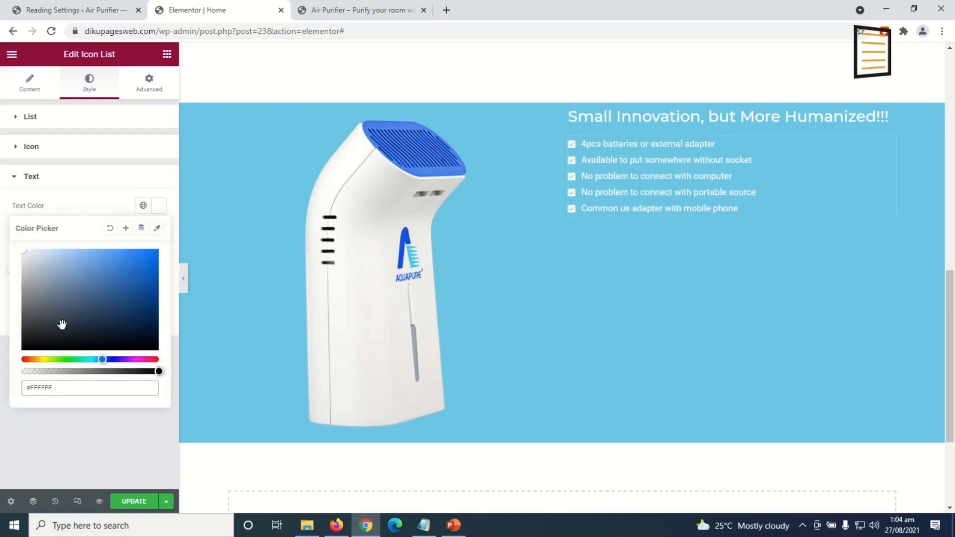
pyautogui.click(115, 187)
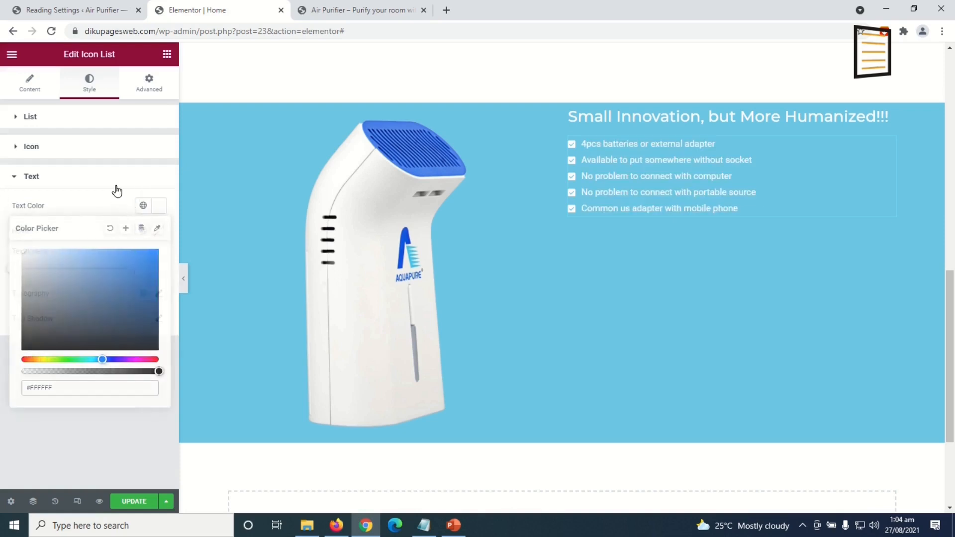
pyautogui.click(82, 179)
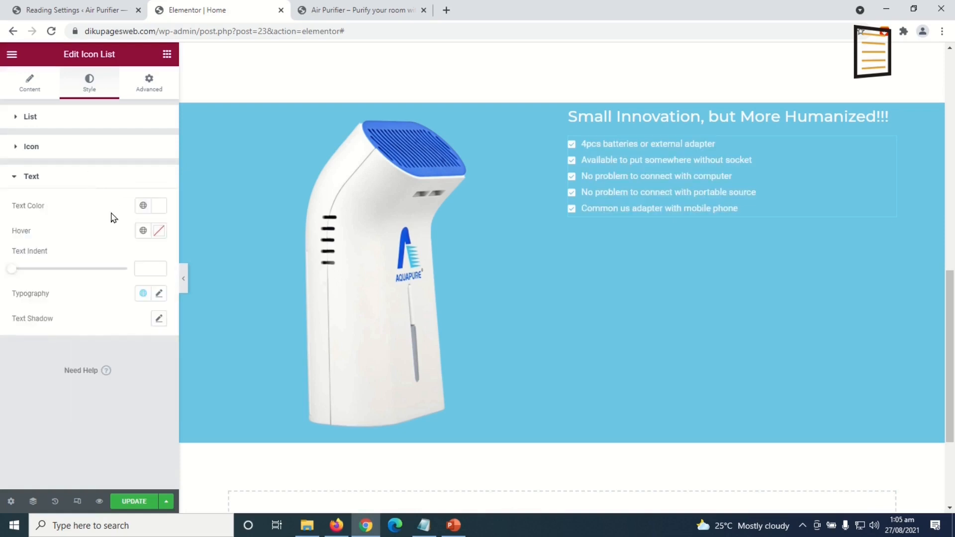
pyautogui.click(143, 297)
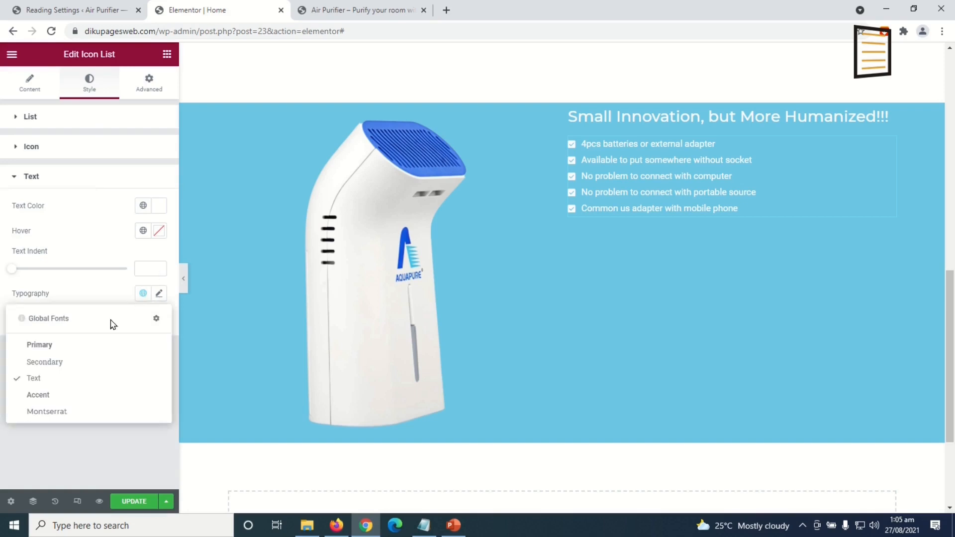
pyautogui.click(77, 413)
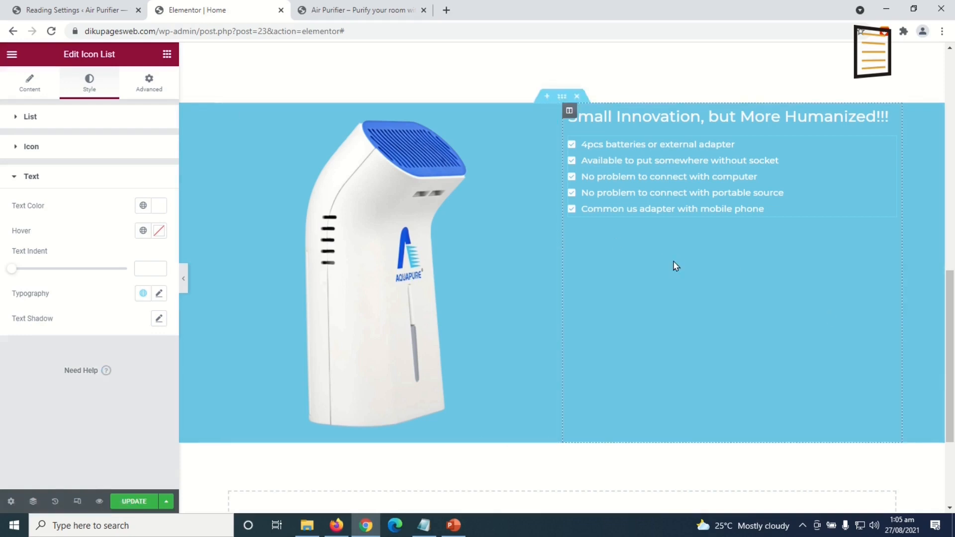
# Copy the hero section's "SEE IT IN ACTION" button and paste it below the feature icon list
pyautogui.scroll(15, 649, 261)
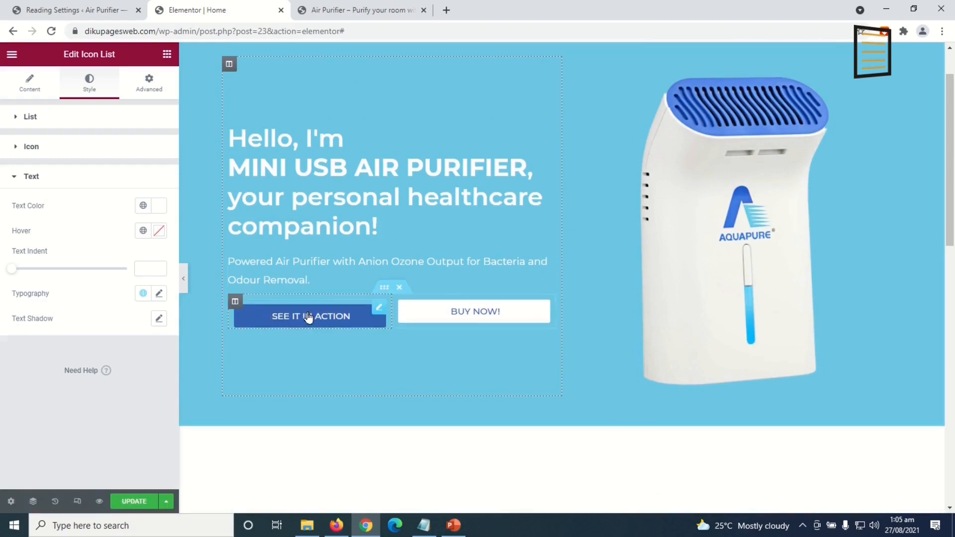
pyautogui.rightClick(307, 316)
pyautogui.click(351, 369)
pyautogui.scroll(-5, 572, 428)
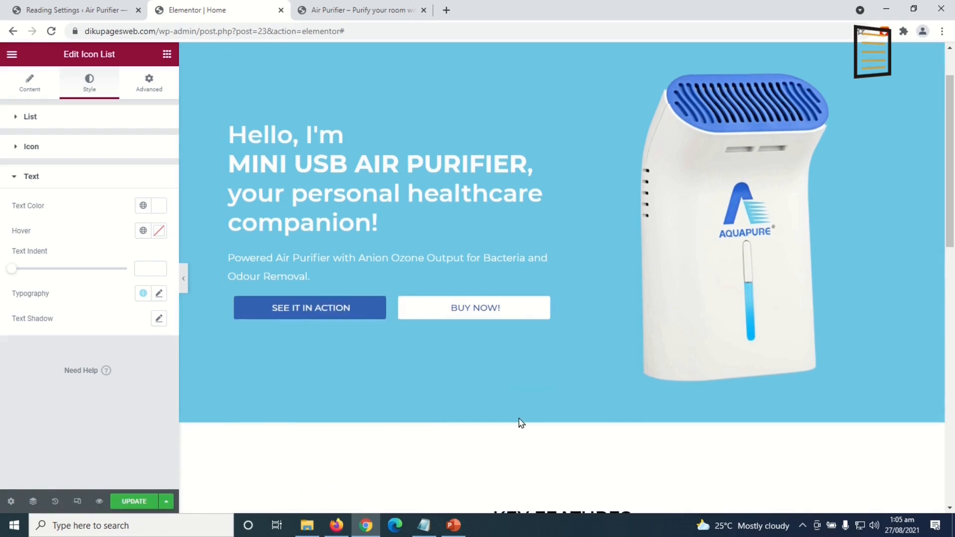
pyautogui.scroll(-2, 632, 440)
pyautogui.rightClick(691, 401)
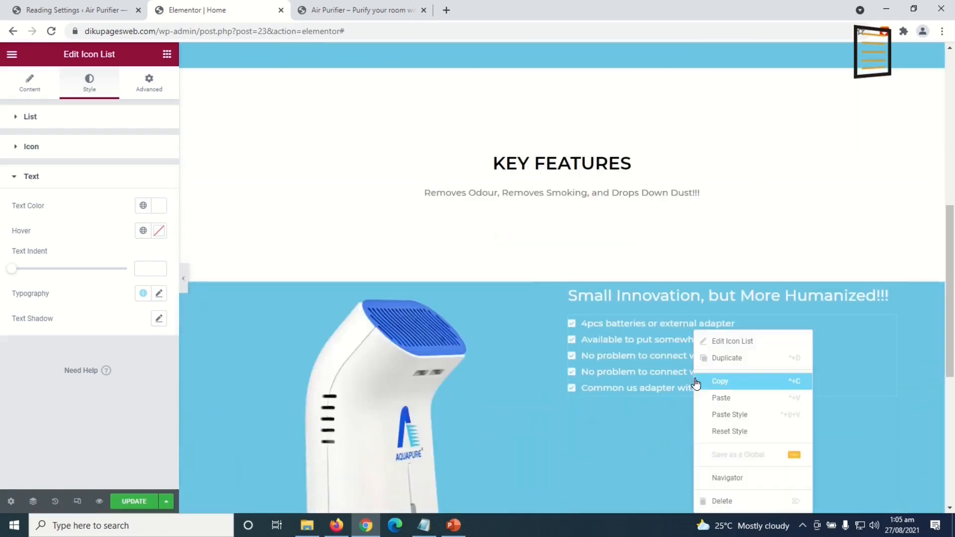
pyautogui.click(749, 399)
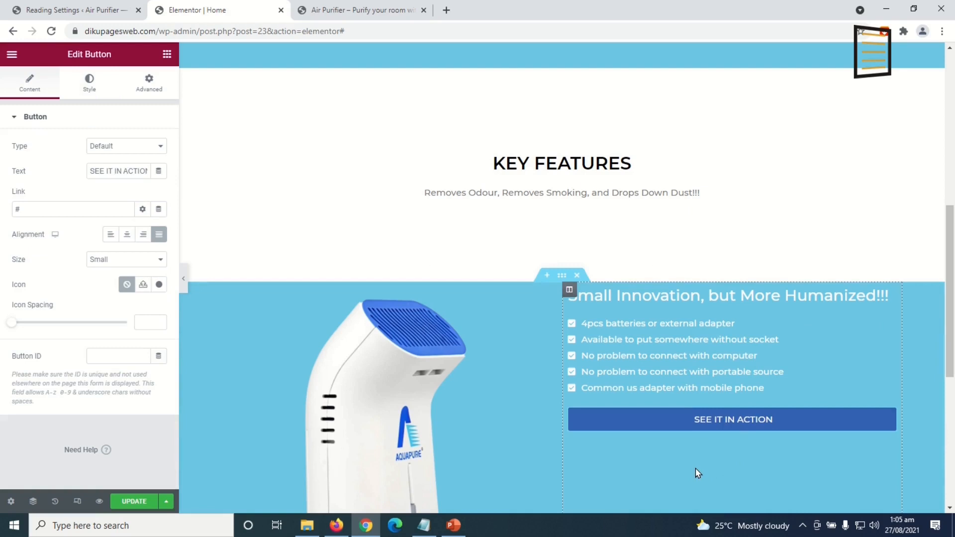
# Change the text of the button below the feature list to "BUY NOW!", keeping # as its link
pyautogui.scroll(-1, 697, 472)
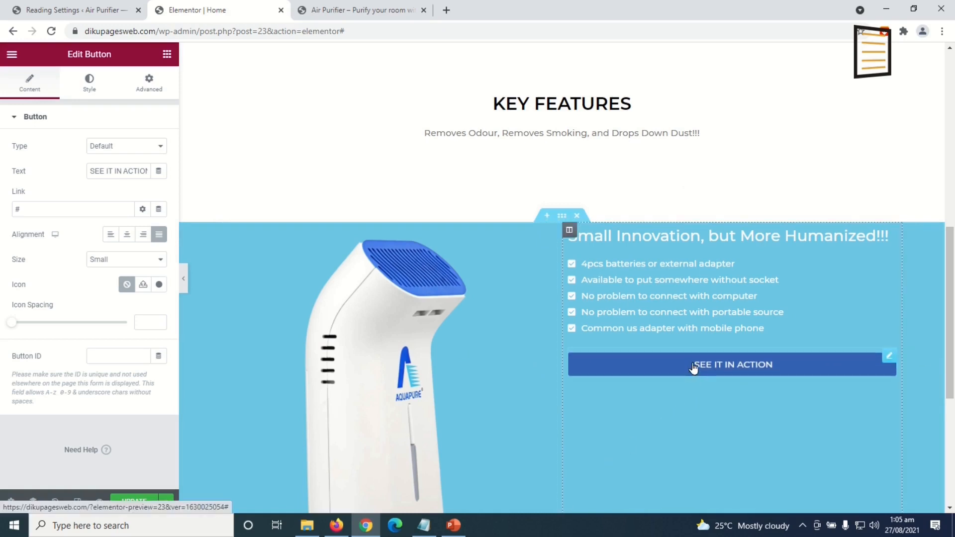
pyautogui.tripleClick(117, 173)
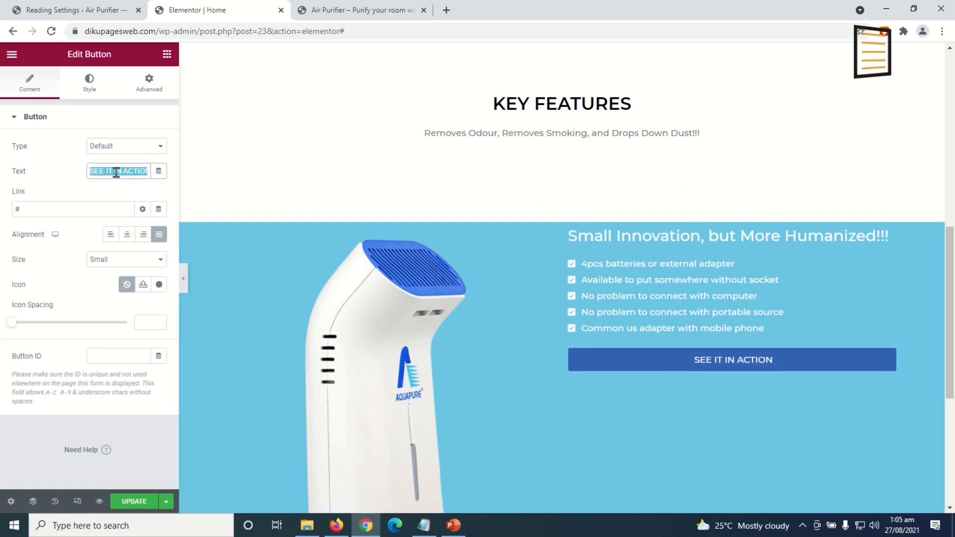
pyautogui.write('B')
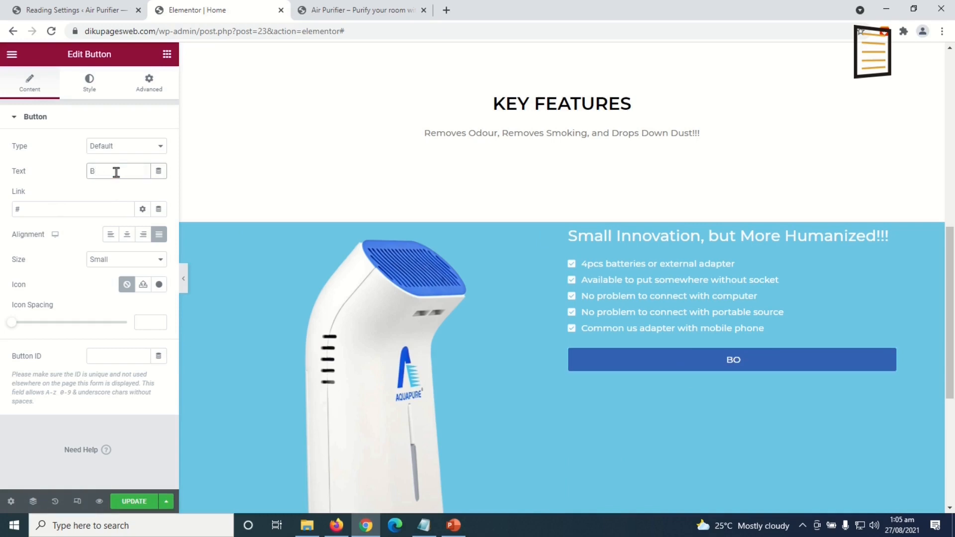
pyautogui.write('UY NOW!')
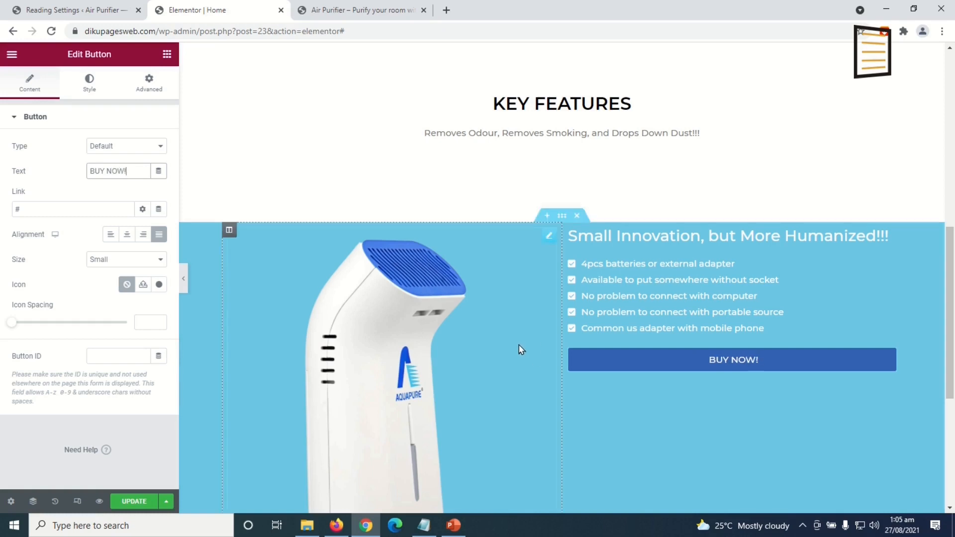
pyautogui.click(58, 210)
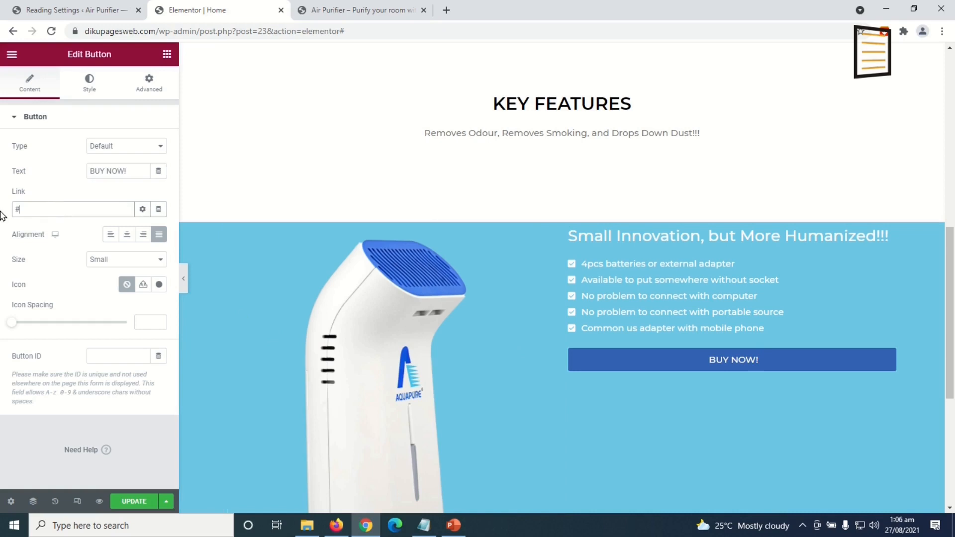
# Set the vertical alignment of the blue product feature section to Middle
pyautogui.scroll(-1, 603, 426)
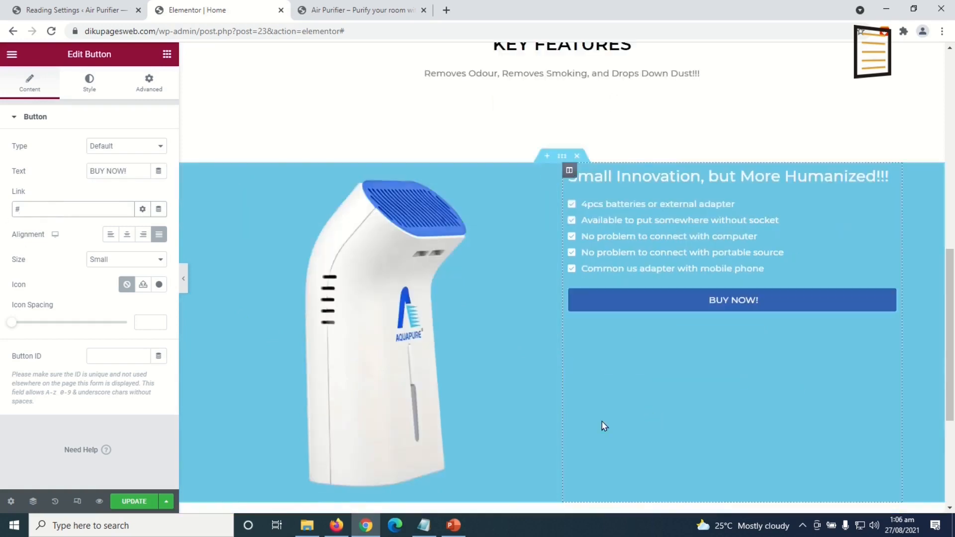
pyautogui.click(562, 159)
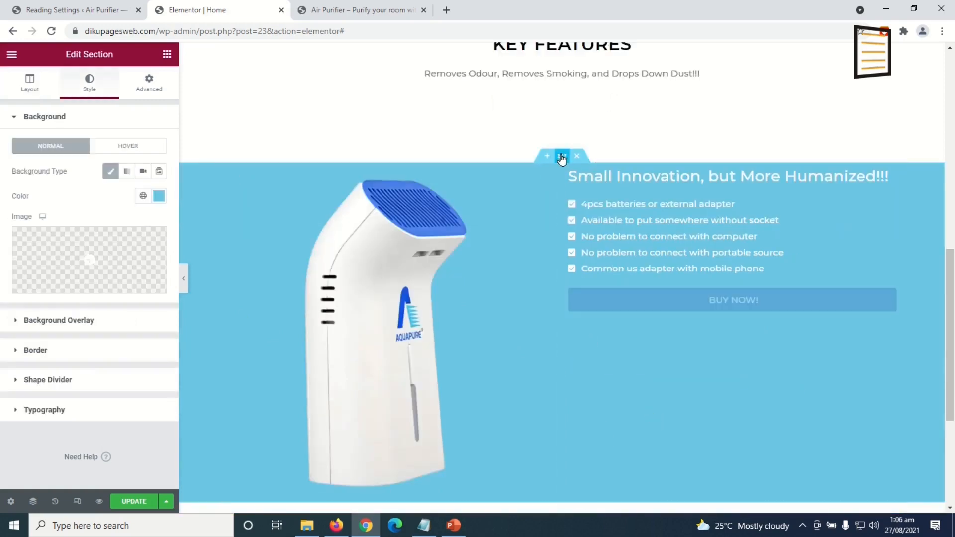
pyautogui.click(30, 81)
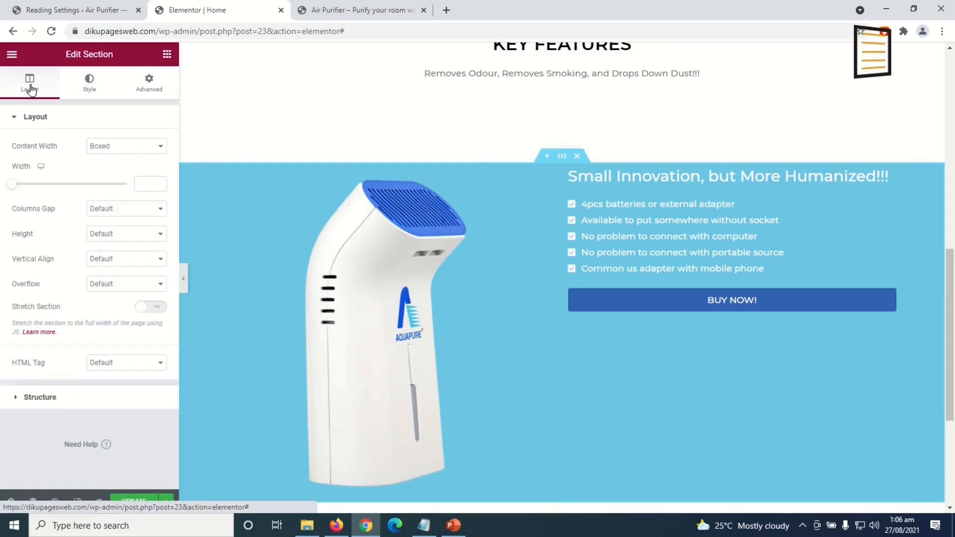
pyautogui.click(117, 261)
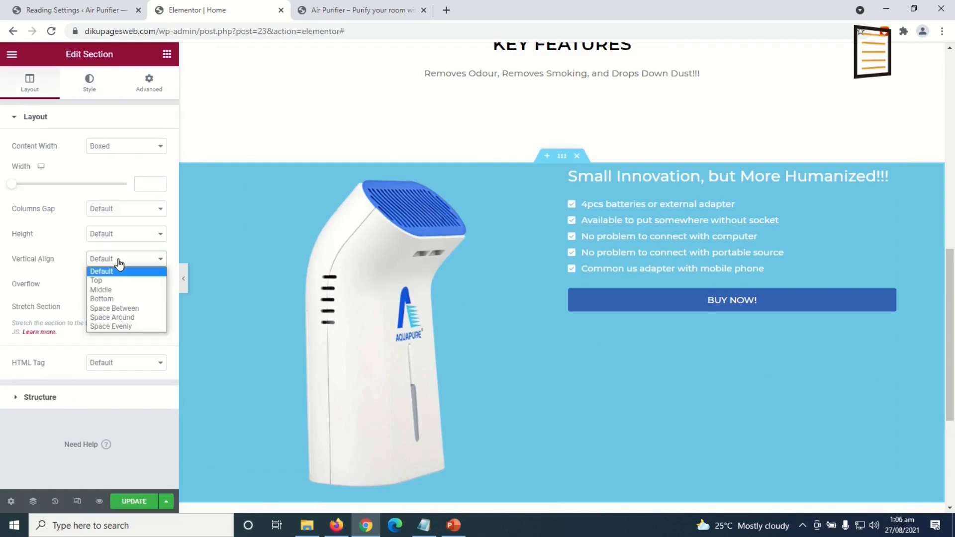
pyautogui.click(131, 290)
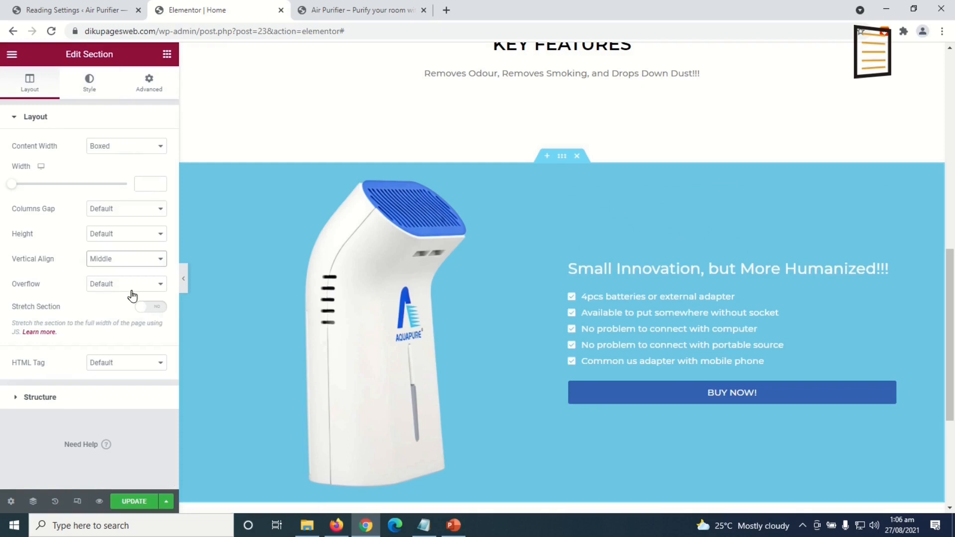
# Unlink the blue feature section's padding values and set its top and bottom padding to 50 px
pyautogui.click(147, 84)
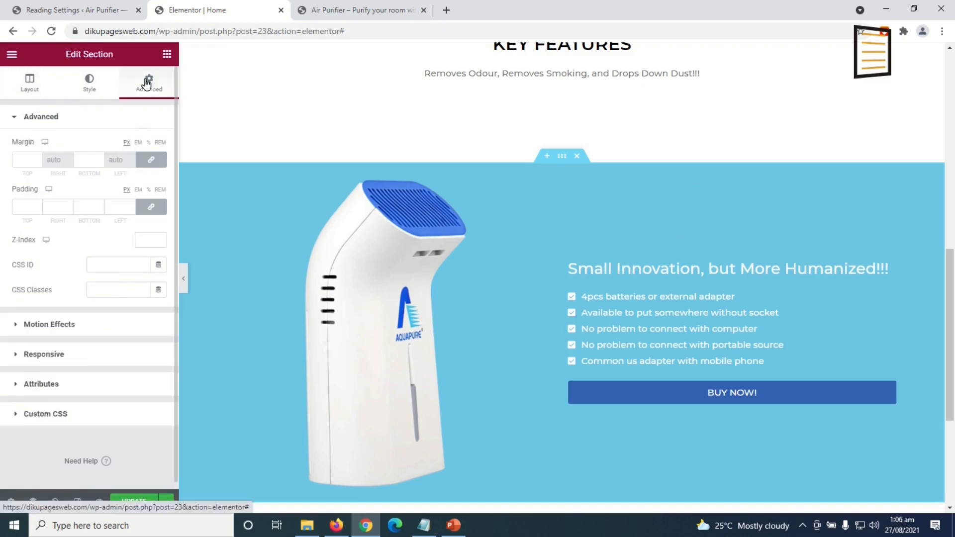
pyautogui.click(152, 211)
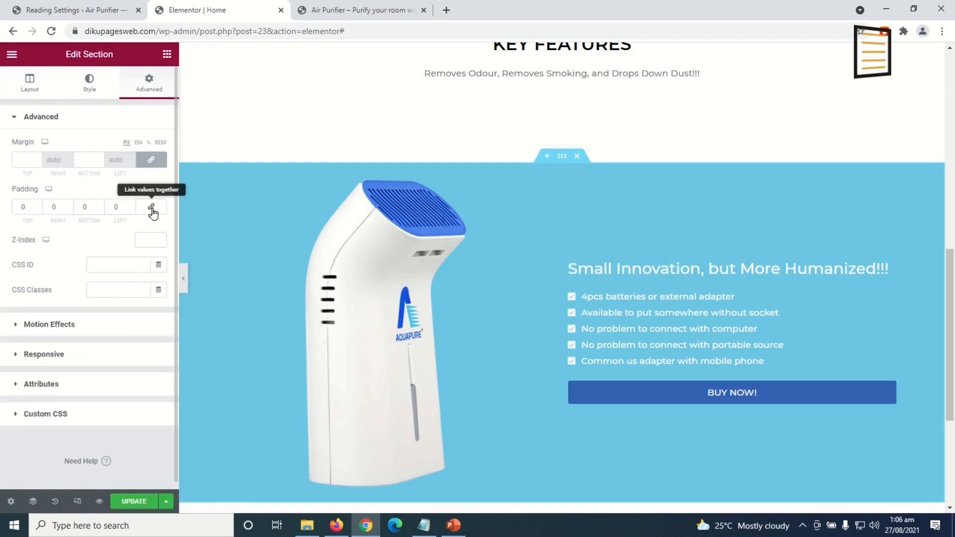
pyautogui.click(25, 207)
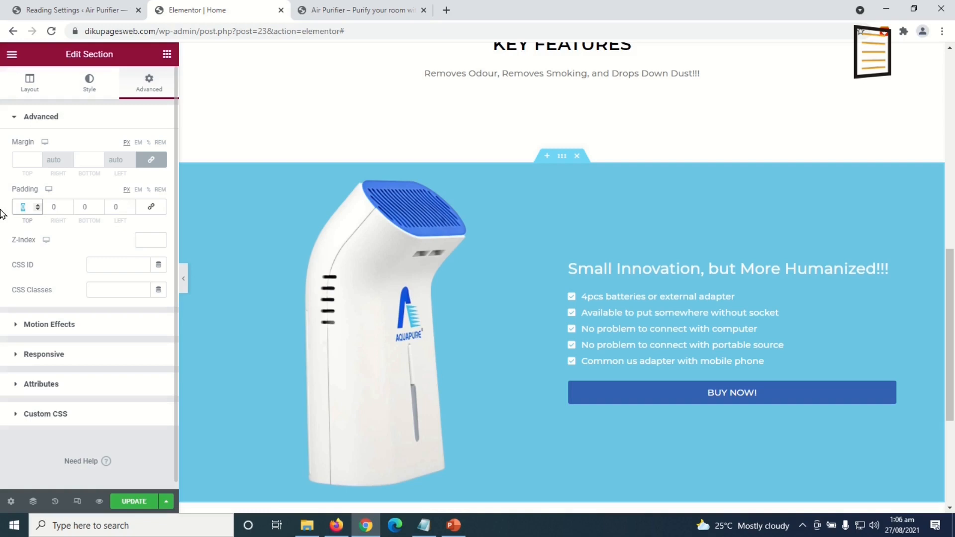
pyautogui.write('50')
pyautogui.press('Tab')
pyautogui.press('Tab')
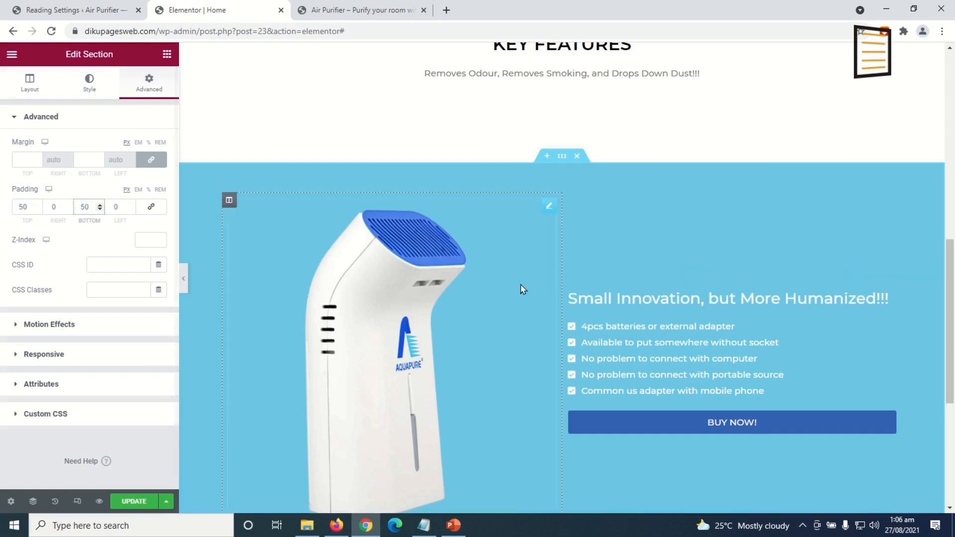
# Update the Home page to save the Key Features changes and go to the empty area below the section
pyautogui.scroll(-3, 533, 298)
pyautogui.scroll(5, 534, 301)
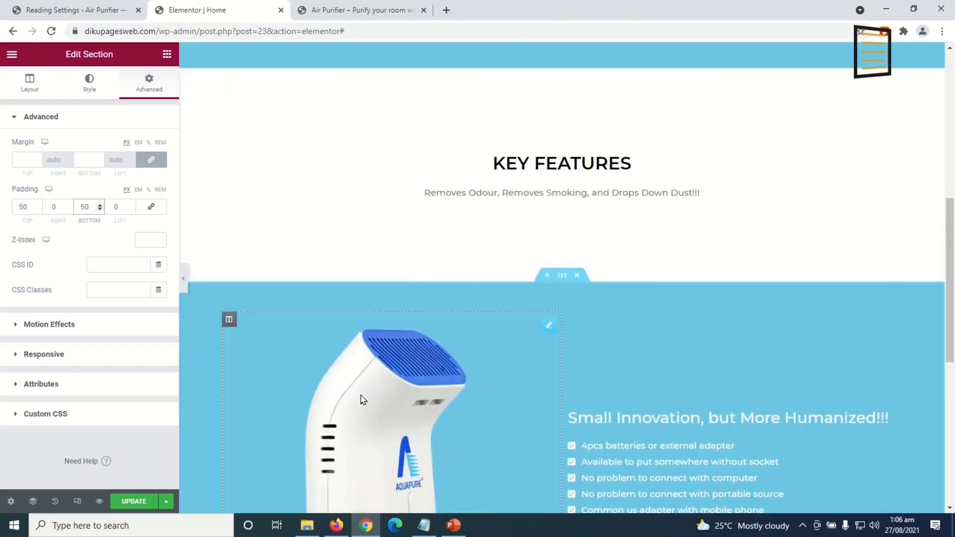
pyautogui.click(134, 502)
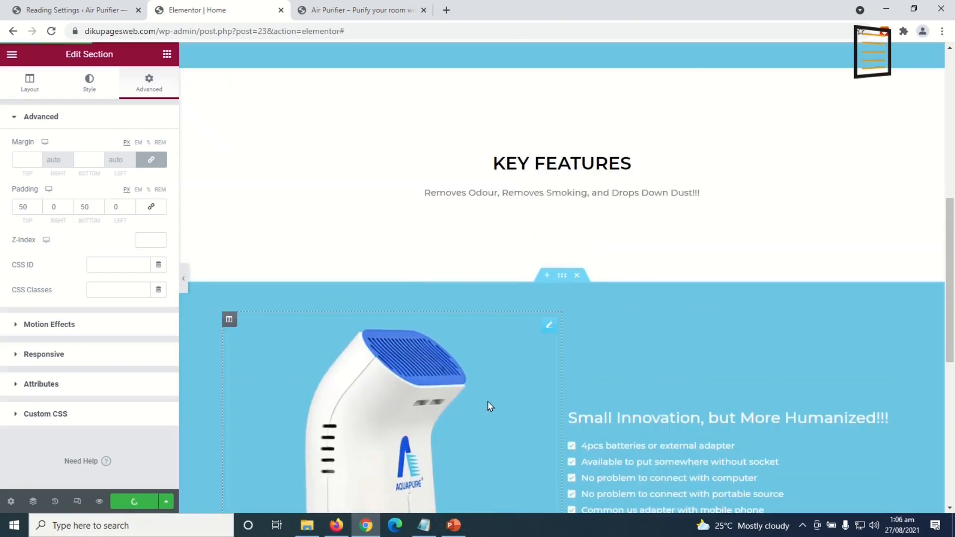
pyautogui.scroll(-8, 491, 407)
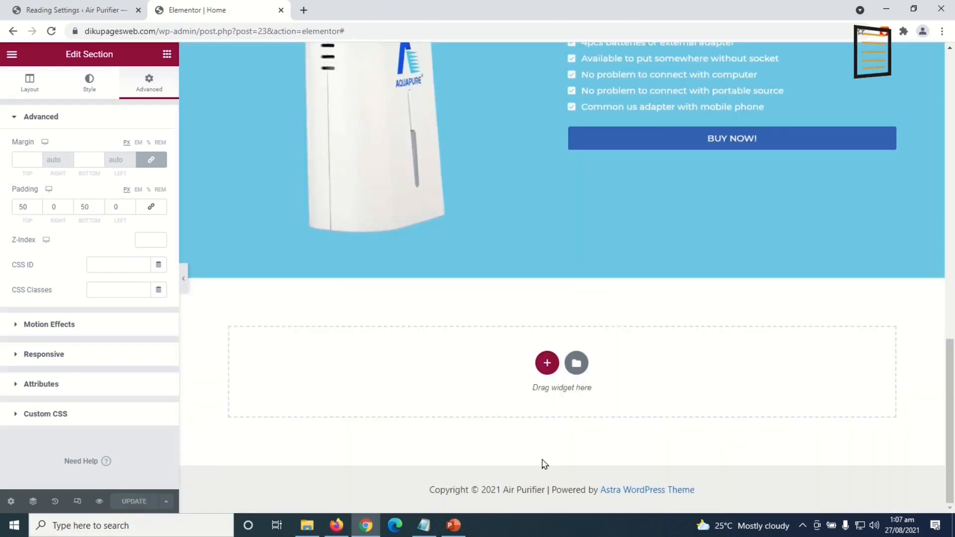
# Add a two-column section below the blue feature section and place a Heading widget in its first column
pyautogui.click(548, 363)
pyautogui.click(472, 399)
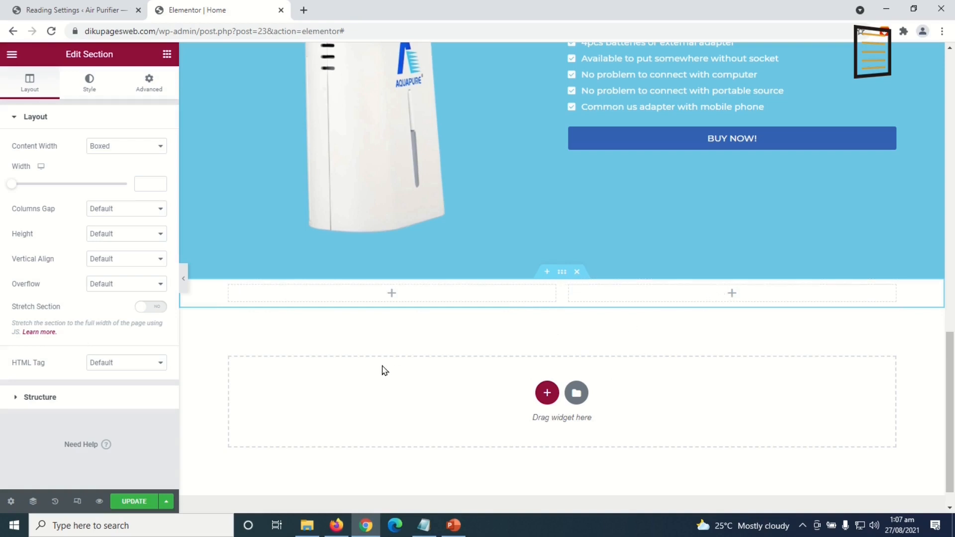
pyautogui.click(167, 57)
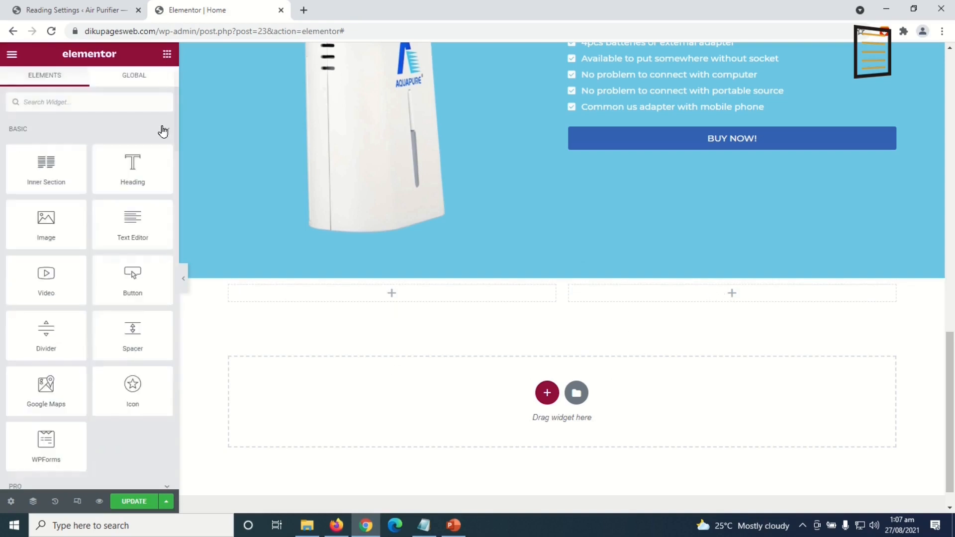
pyautogui.moveTo(140, 172); pyautogui.dragTo(389, 308)
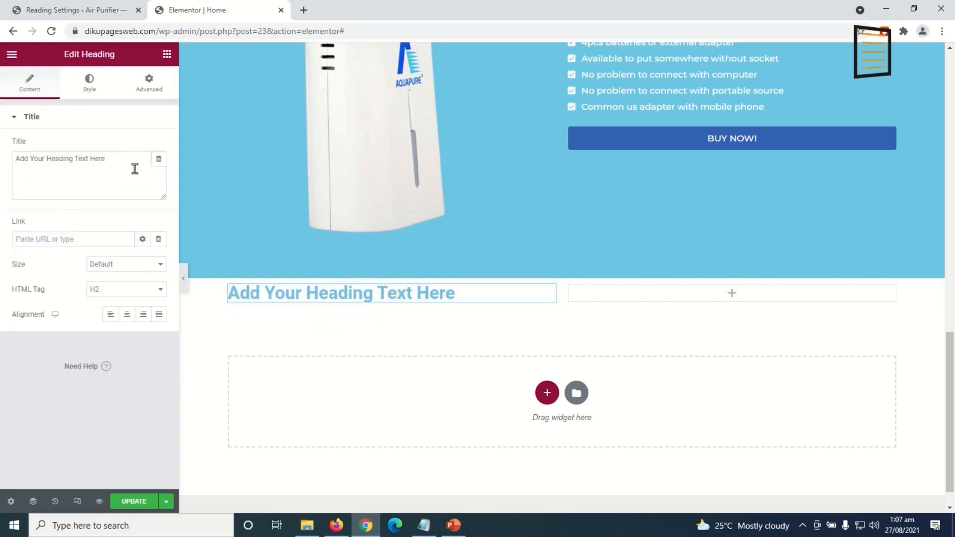
# Replace the new heading's placeholder title with "Take it along with you!!!"
pyautogui.moveTo(135, 168); pyautogui.dragTo(1, 173)
pyautogui.write('tA')
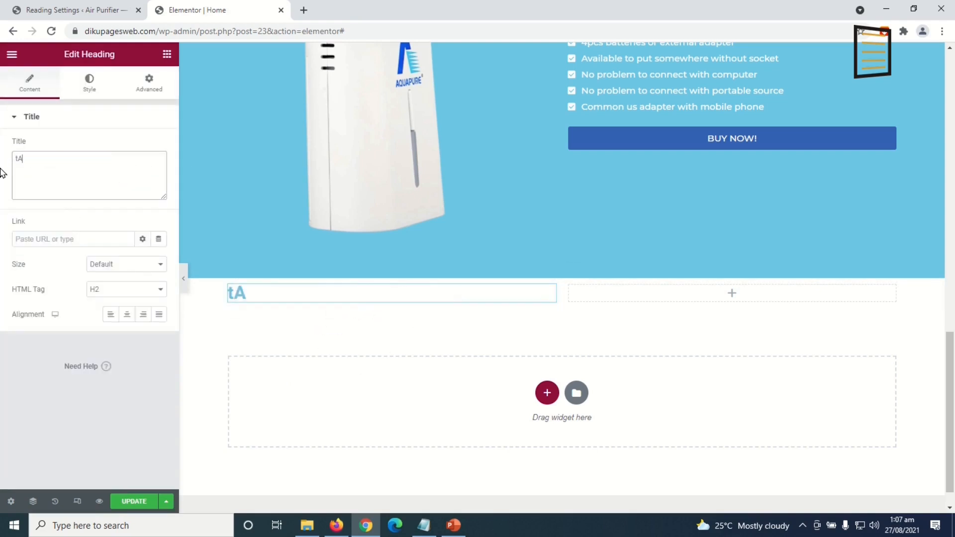
pyautogui.press('BackSpace')
pyautogui.press('BackSpace')
pyautogui.write('Take it along')
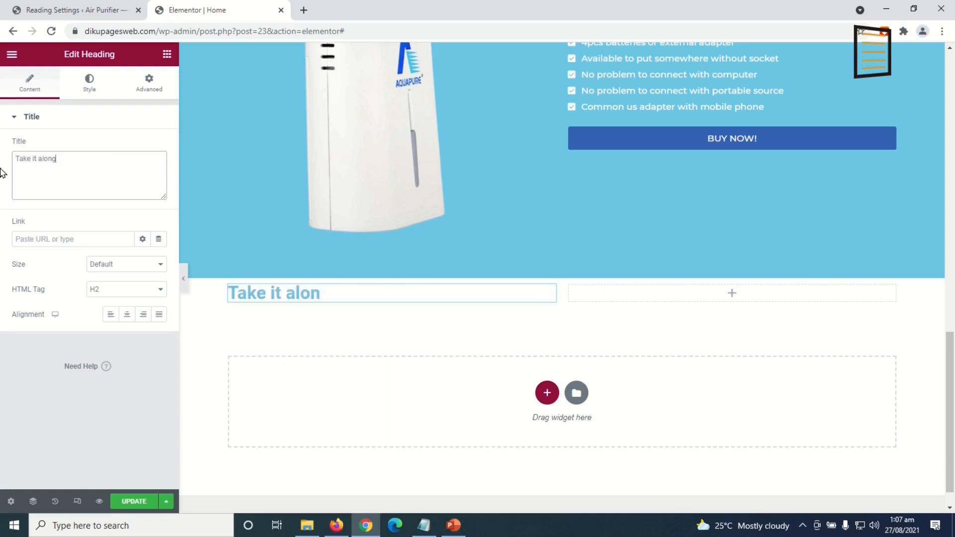
pyautogui.write(' with you')
pyautogui.write('!!!')
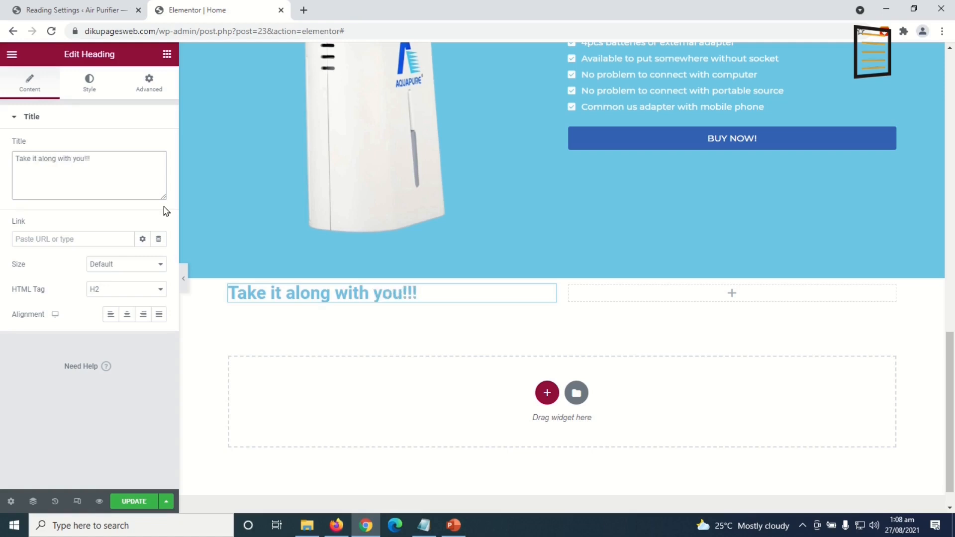
# Add a Text Editor below the heading with two paragraphs: "It is so mini and can be put in any one of your bags." and "It works even without a socket."
pyautogui.click(167, 53)
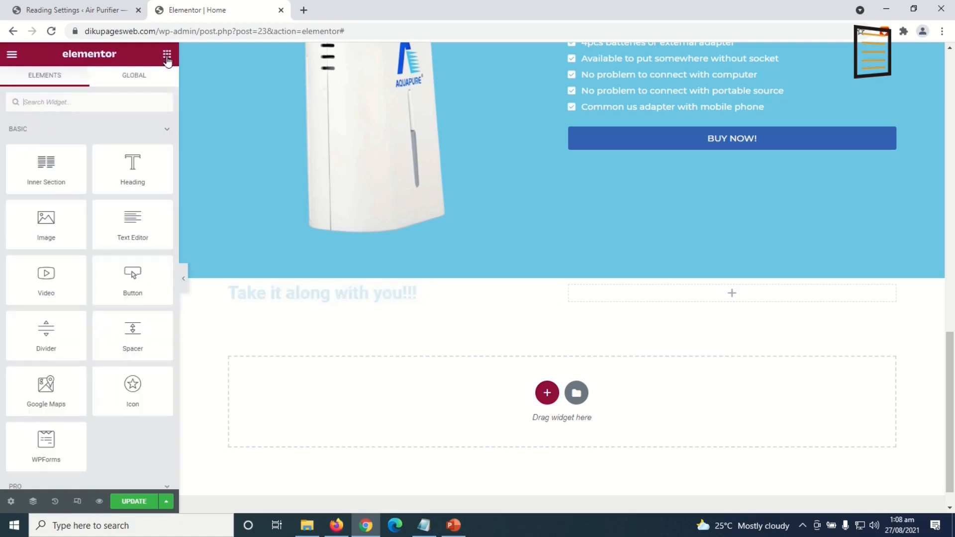
pyautogui.moveTo(131, 219); pyautogui.dragTo(324, 300)
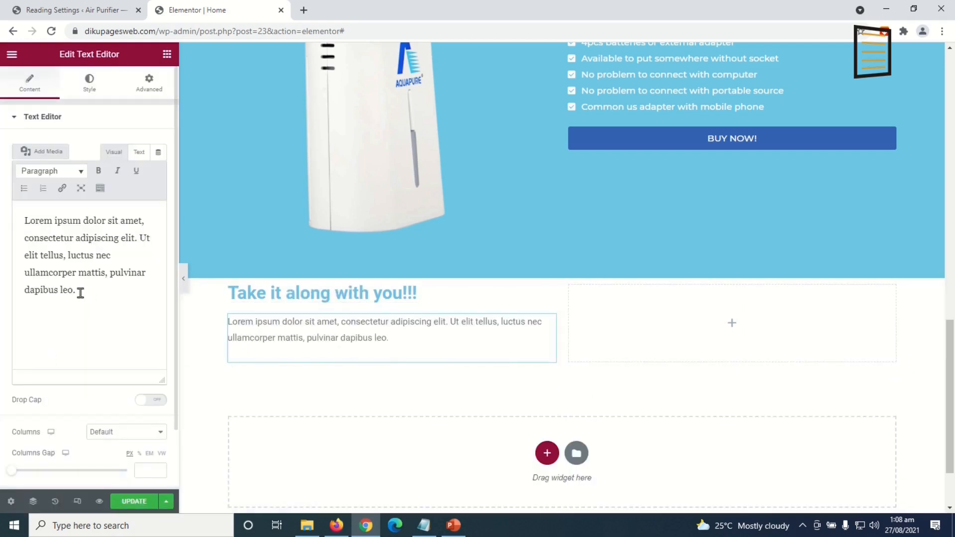
pyautogui.moveTo(88, 290); pyautogui.dragTo(1, 184)
pyautogui.write('It is so mini and can be put in any one of your bags.')
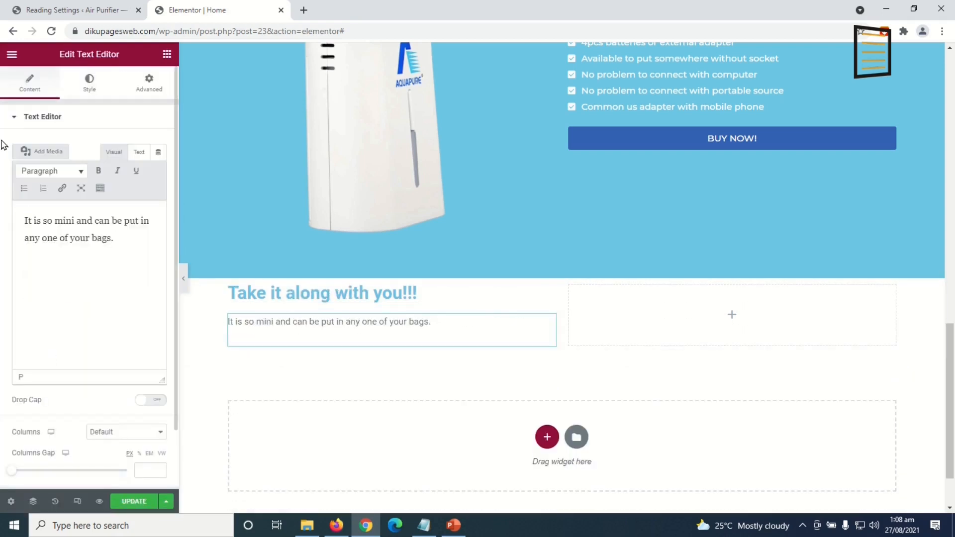
pyautogui.press('Return')
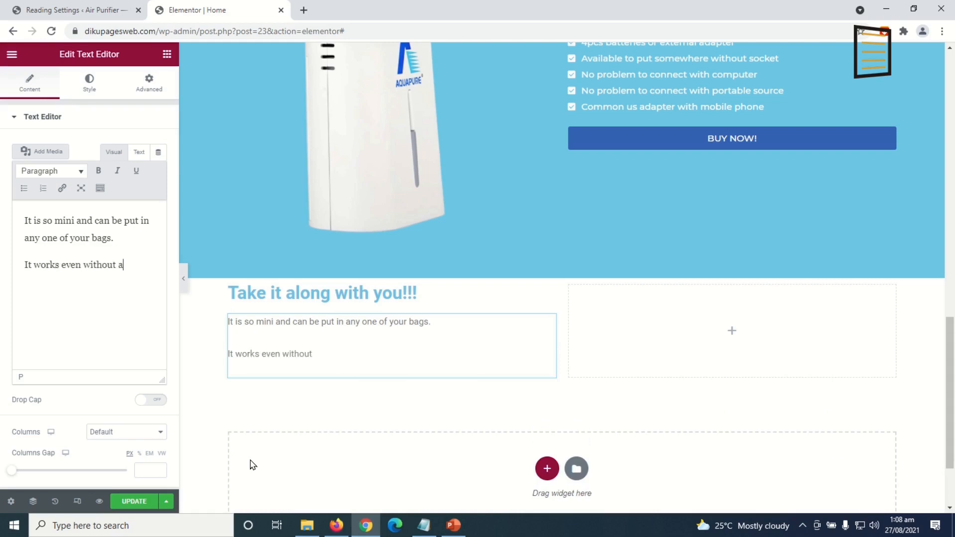
pyautogui.write('.')
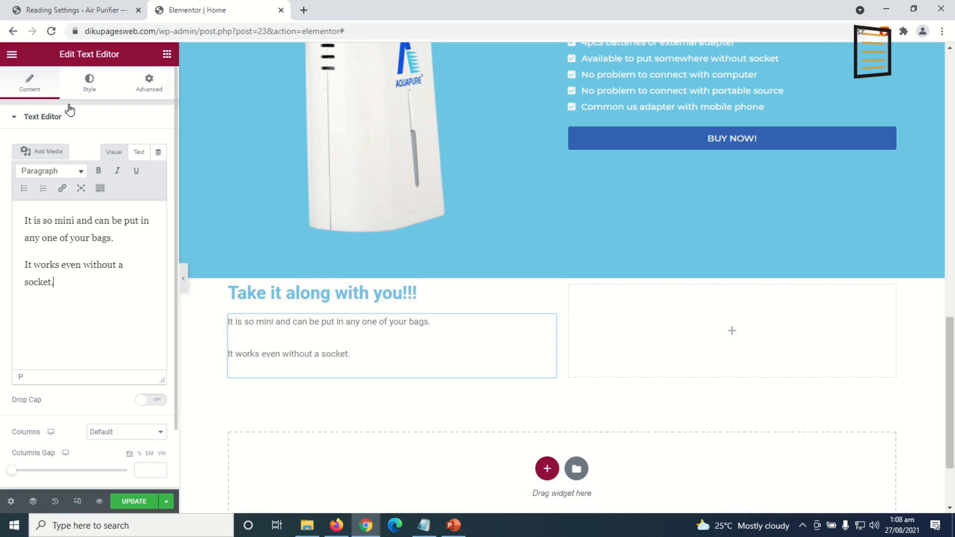
# Apply the global Montserrat typography to the text below the "Take it along with you!!!" heading
pyautogui.click(88, 84)
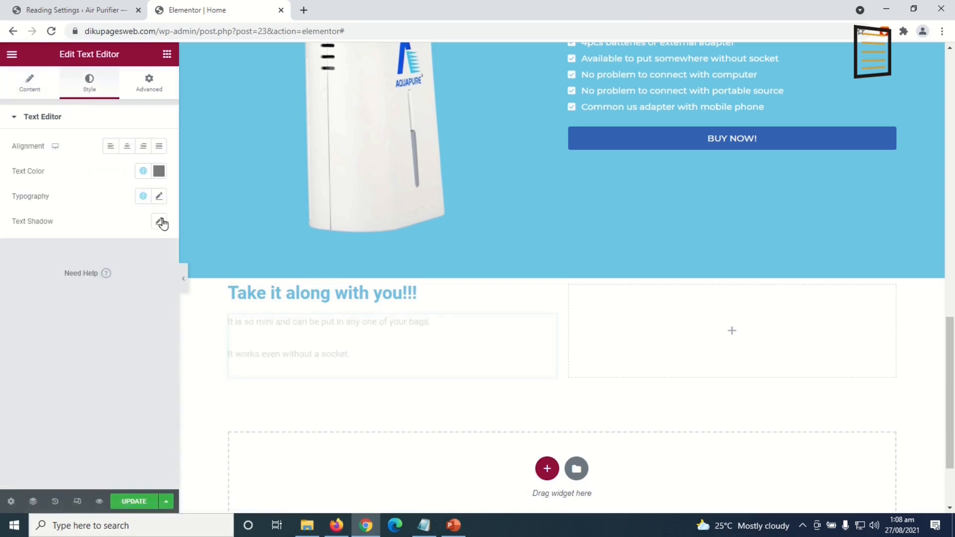
pyautogui.click(160, 196)
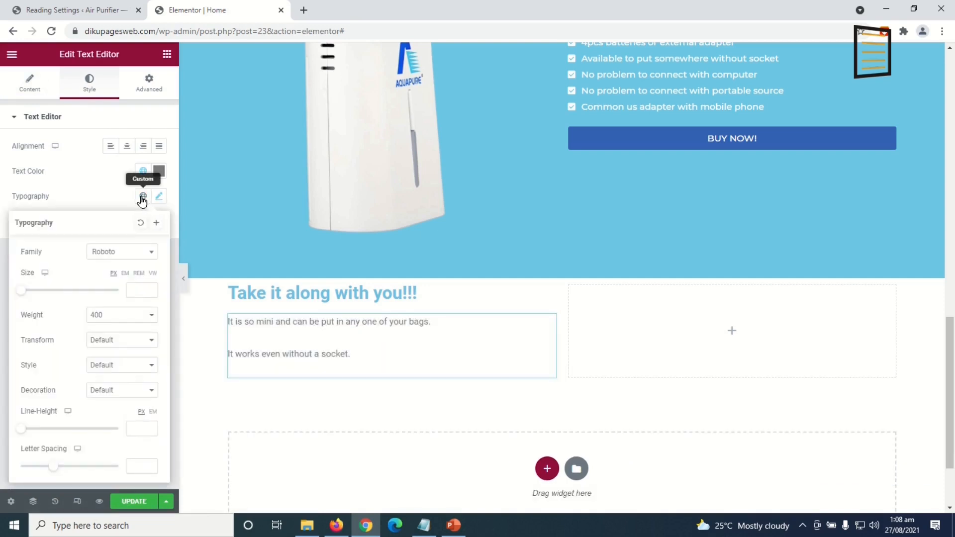
pyautogui.click(142, 199)
pyautogui.click(65, 316)
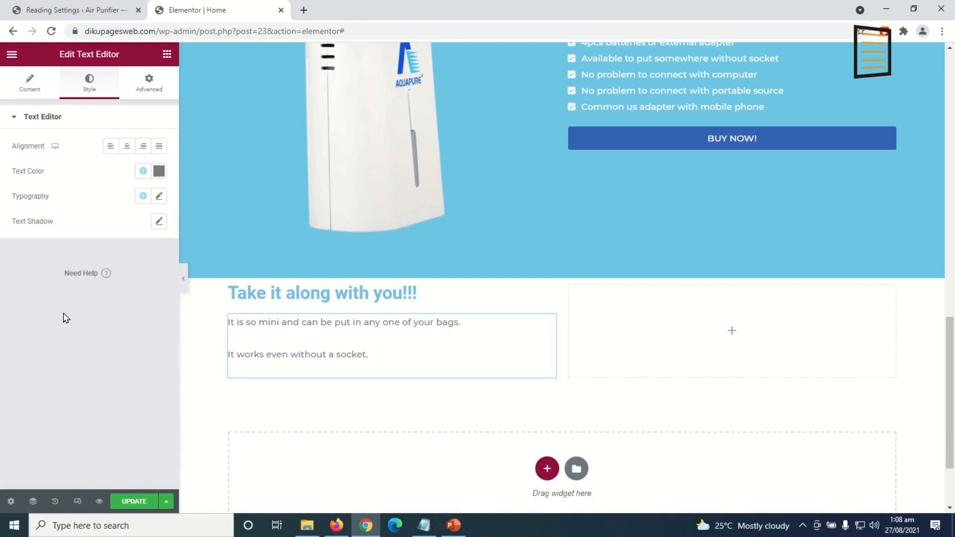
# Set the text color of the "Take it along with you!!!" heading to black, #000000
pyautogui.click(290, 294)
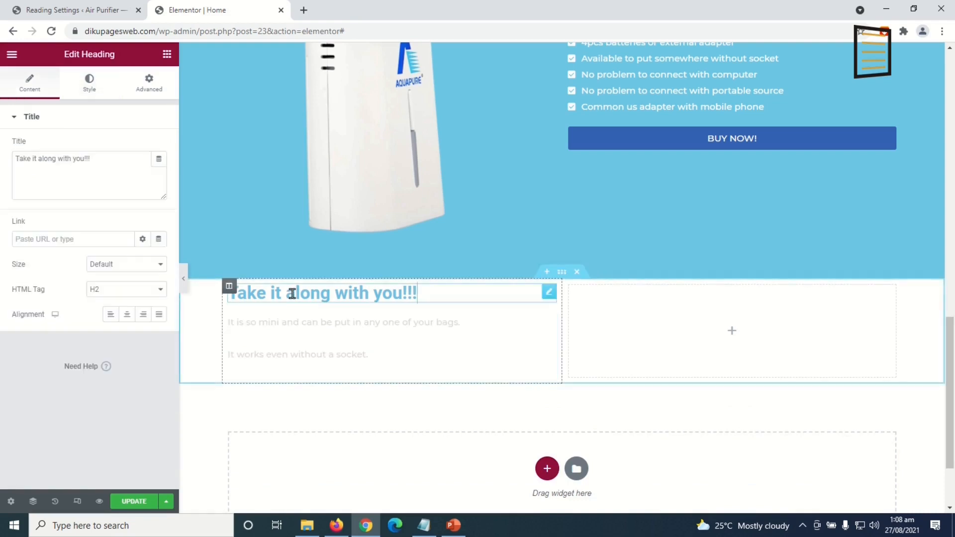
pyautogui.click(86, 83)
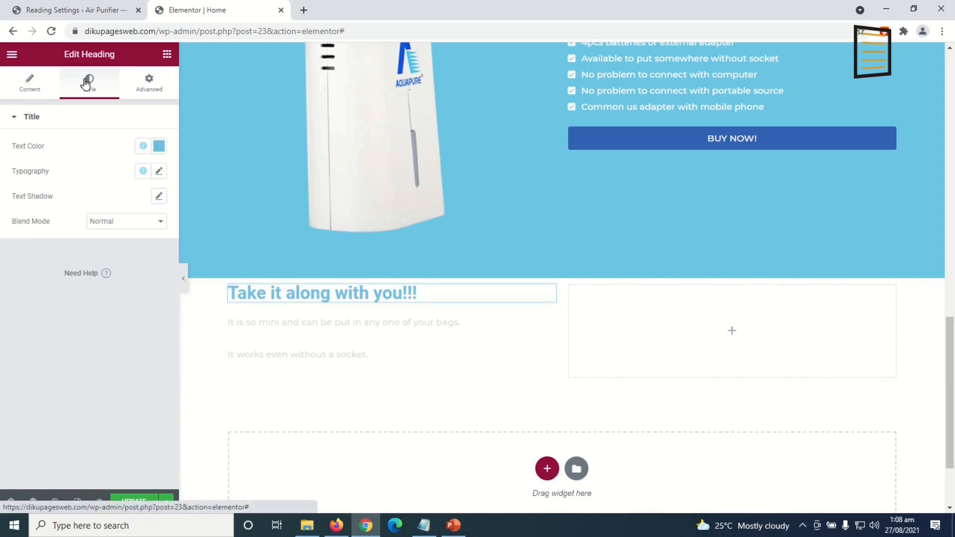
pyautogui.click(159, 145)
pyautogui.moveTo(109, 218); pyautogui.dragTo(2, 350)
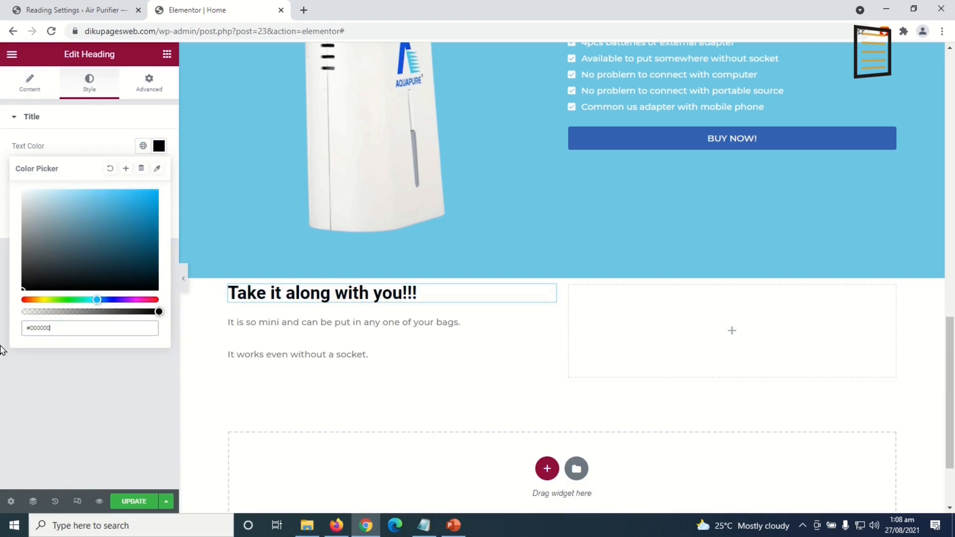
pyautogui.click(160, 146)
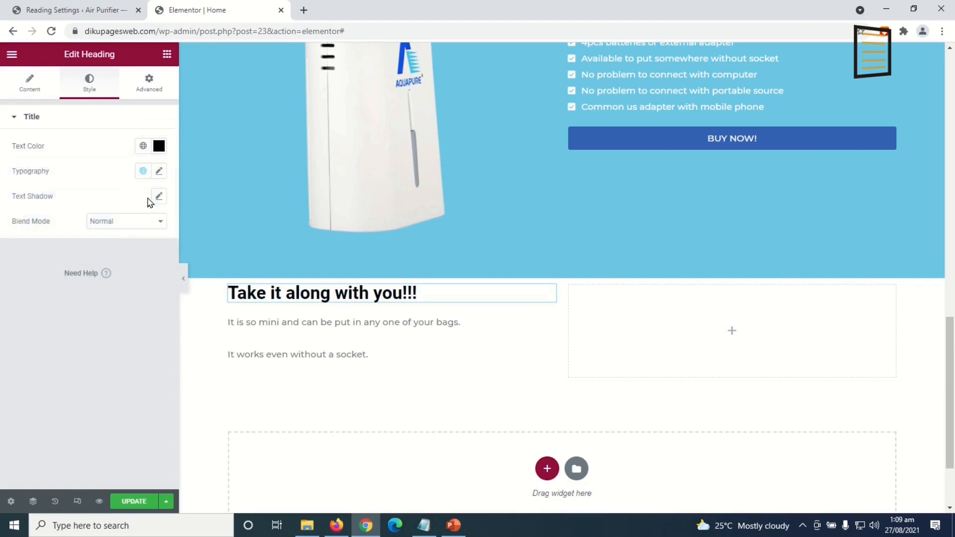
# Apply the global Montserrat typography to the "Take it along with you!!!" heading, with weight 600 and size 26 px
pyautogui.click(142, 171)
pyautogui.click(43, 295)
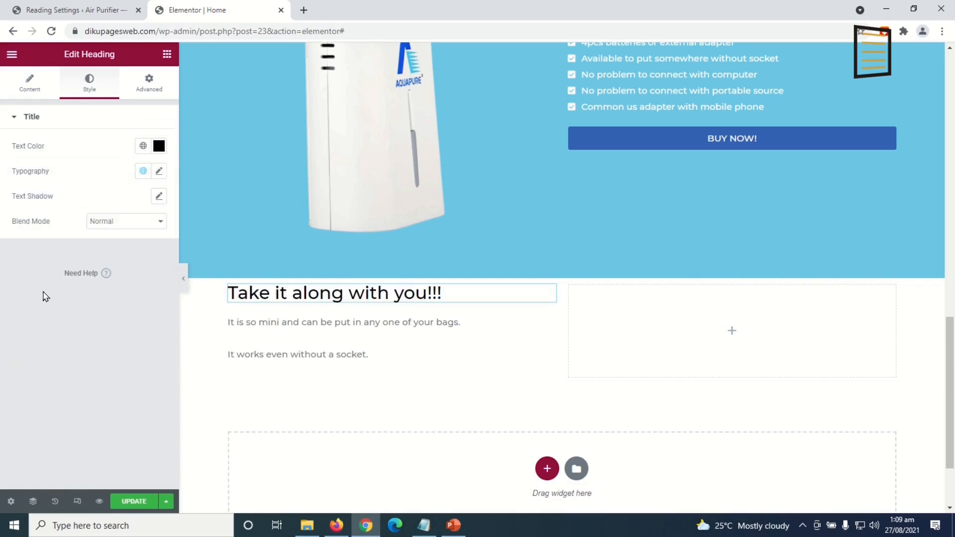
pyautogui.click(159, 171)
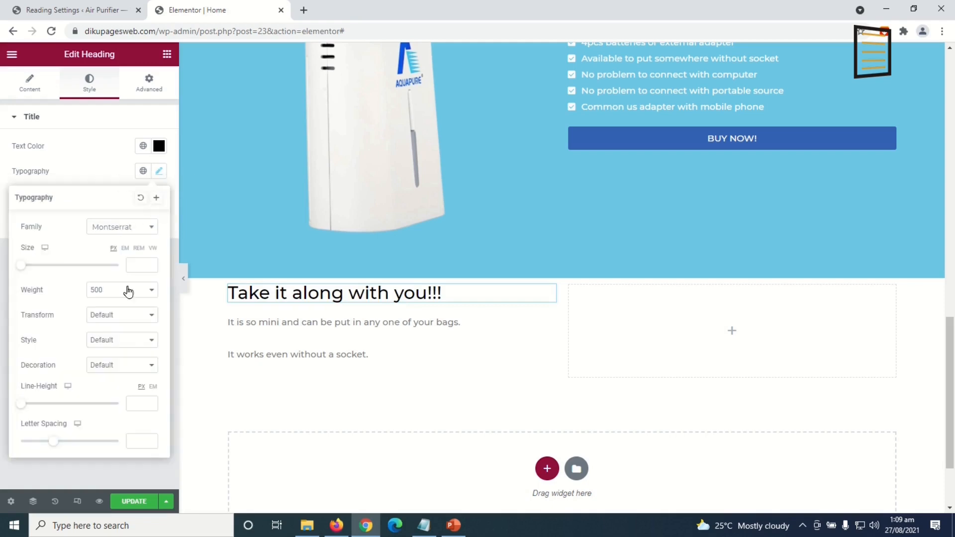
pyautogui.click(115, 297)
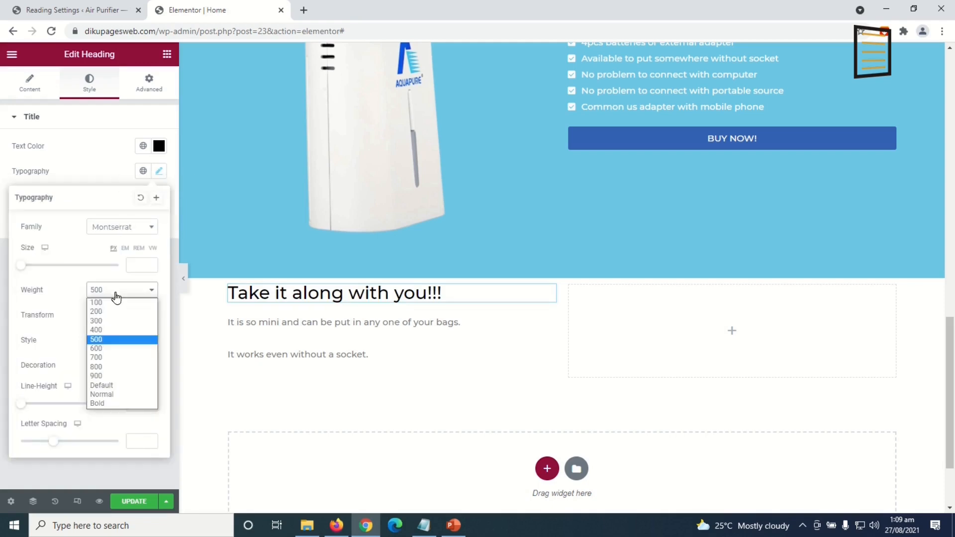
pyautogui.click(112, 350)
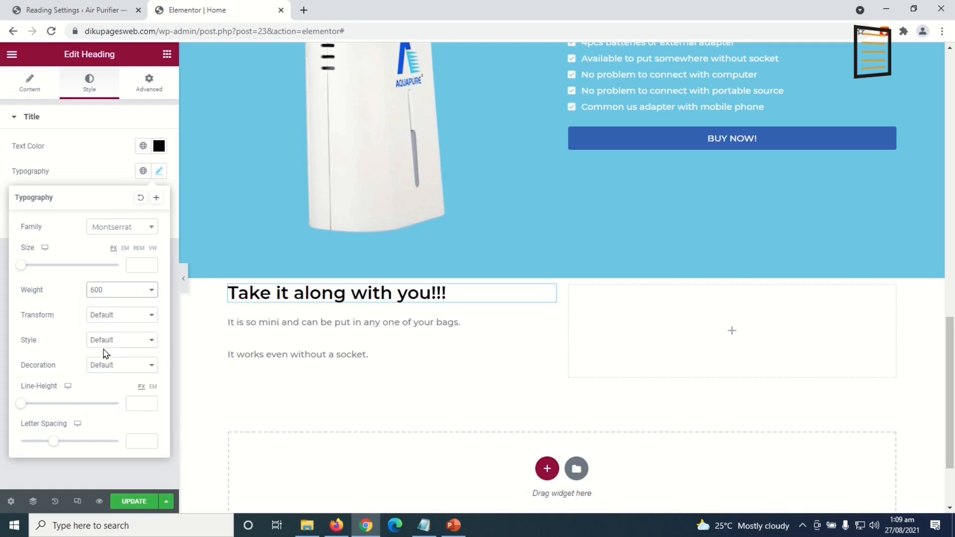
pyautogui.click(137, 264)
pyautogui.write('25')
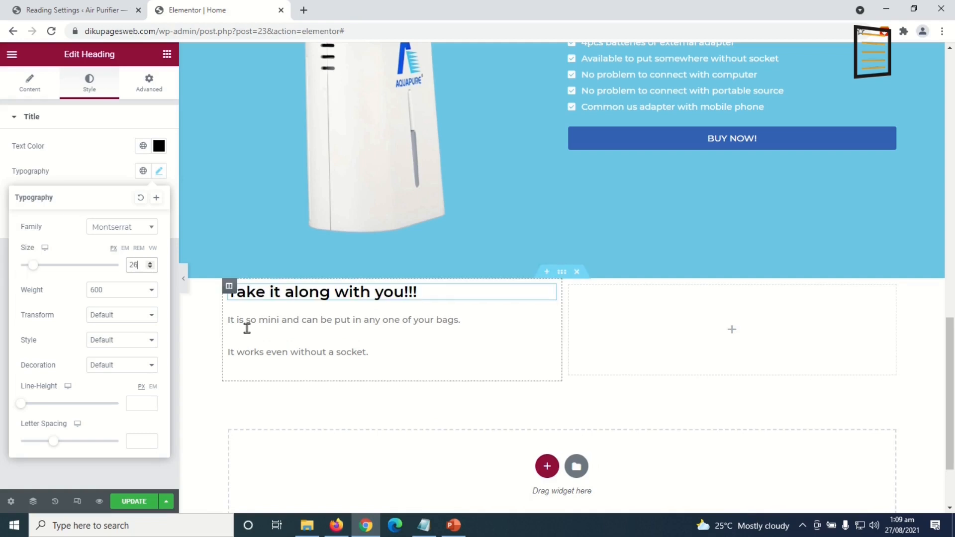
# Set the font weight of the "Small Innovation, but More Humanized!!!" heading in the blue section to 600
pyautogui.scroll(5, 383, 424)
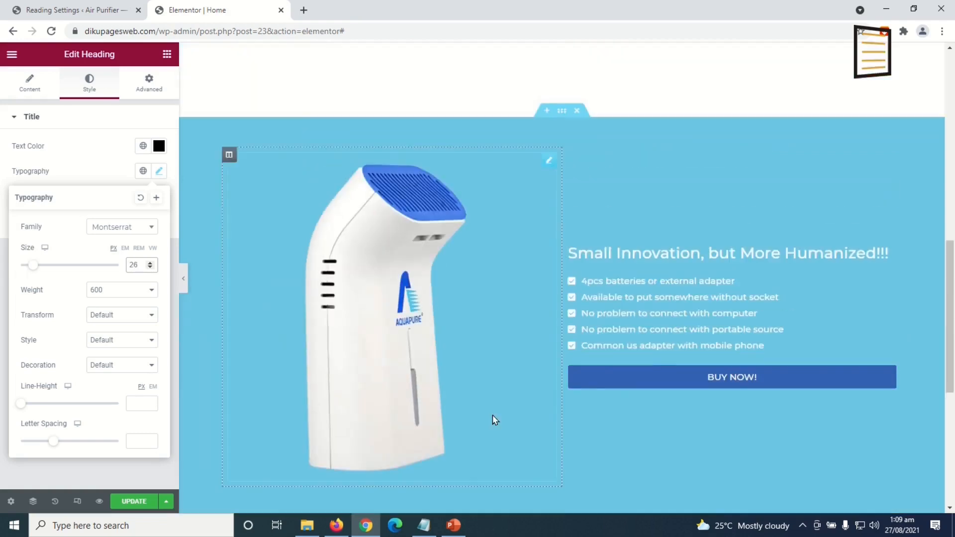
pyautogui.click(666, 251)
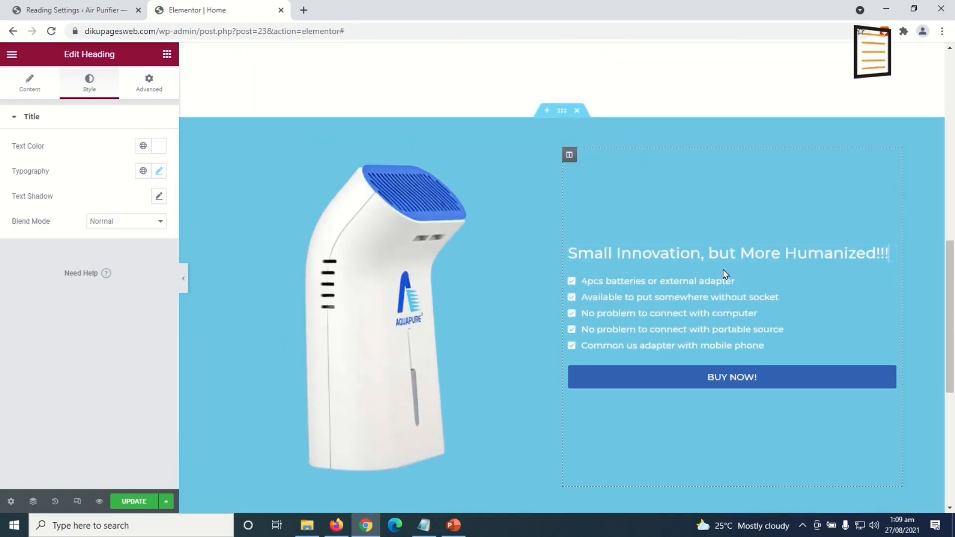
pyautogui.click(159, 170)
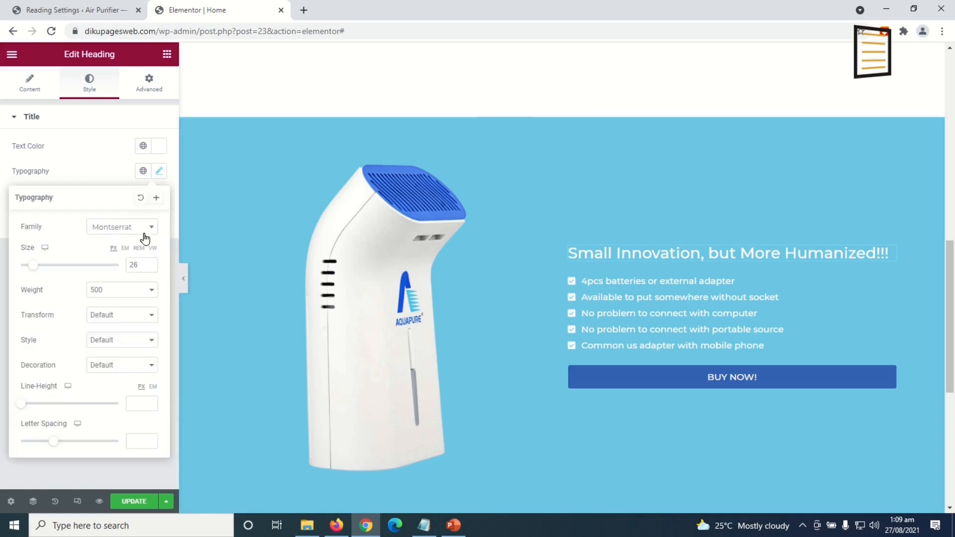
pyautogui.click(128, 296)
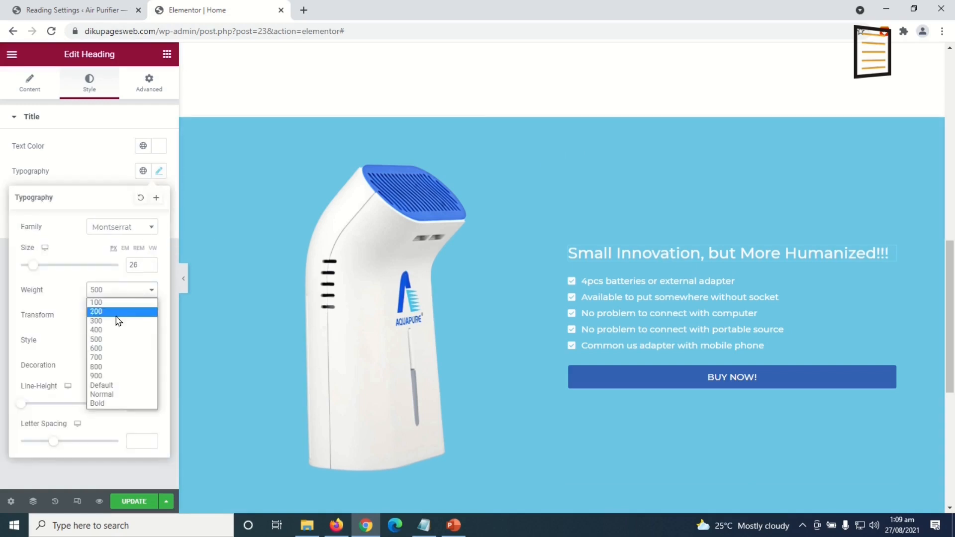
pyautogui.click(106, 346)
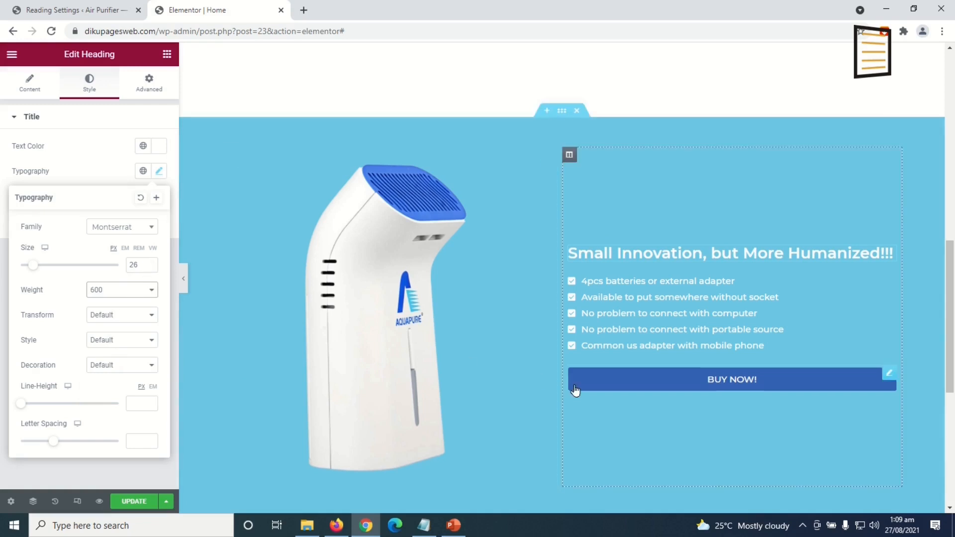
# Add an Image widget to the empty column beside "Take it along with you!!!" and insert air-purifier-1.png from the media library
pyautogui.scroll(-2, 580, 395)
pyautogui.scroll(-3, 579, 395)
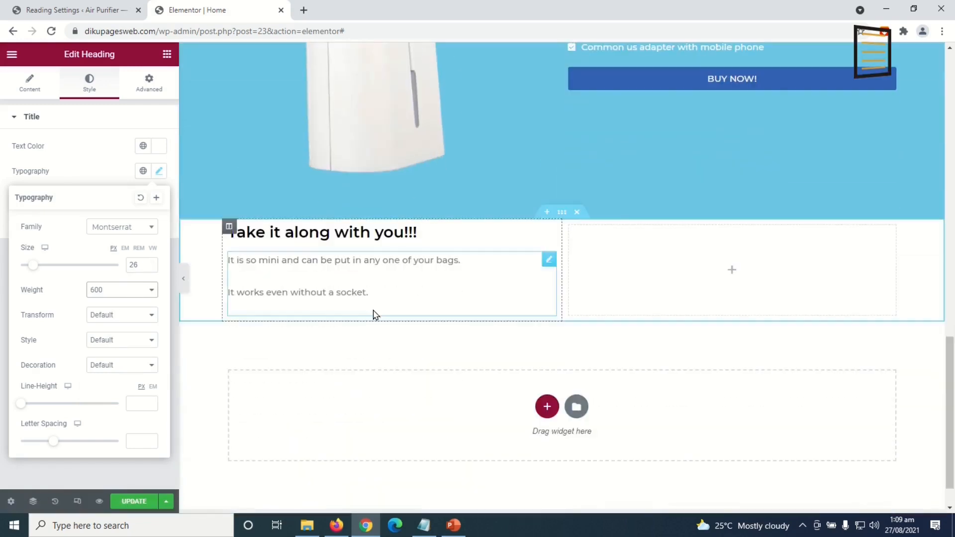
pyautogui.click(167, 54)
pyautogui.moveTo(47, 220); pyautogui.dragTo(743, 260)
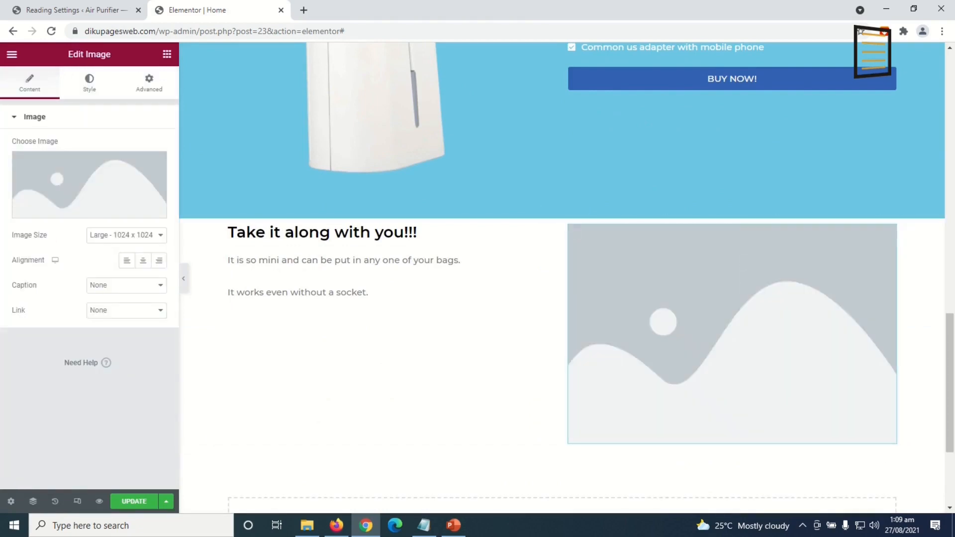
pyautogui.click(89, 179)
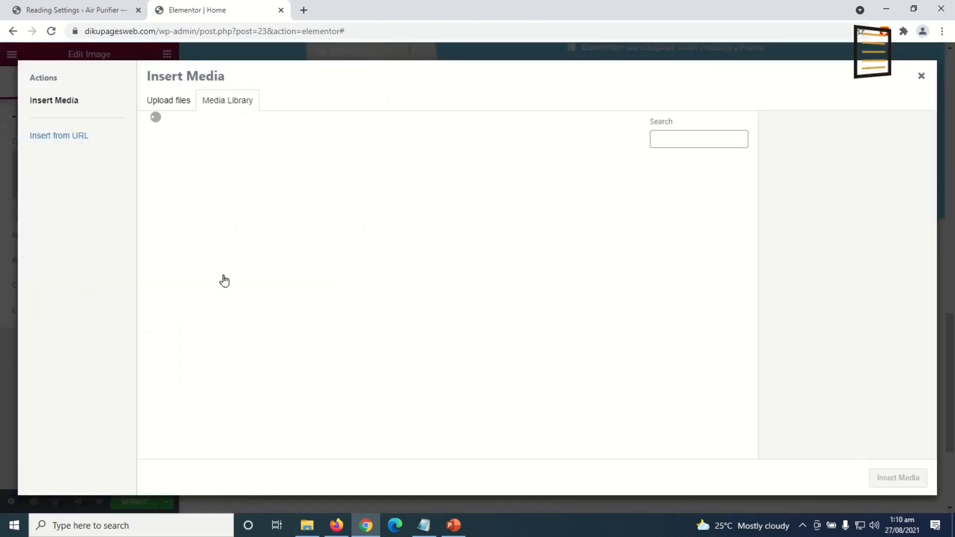
pyautogui.click(528, 204)
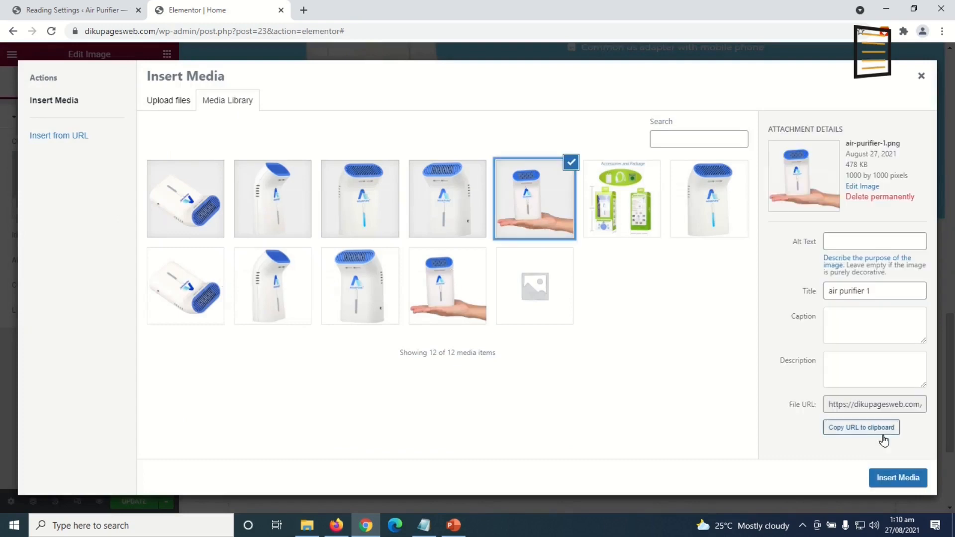
pyautogui.click(895, 479)
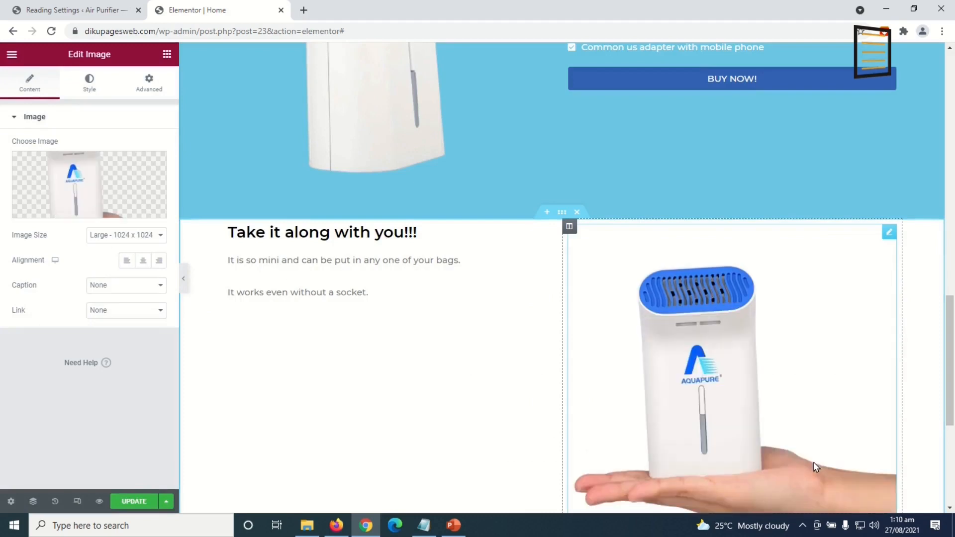
pyautogui.scroll(-2, 716, 396)
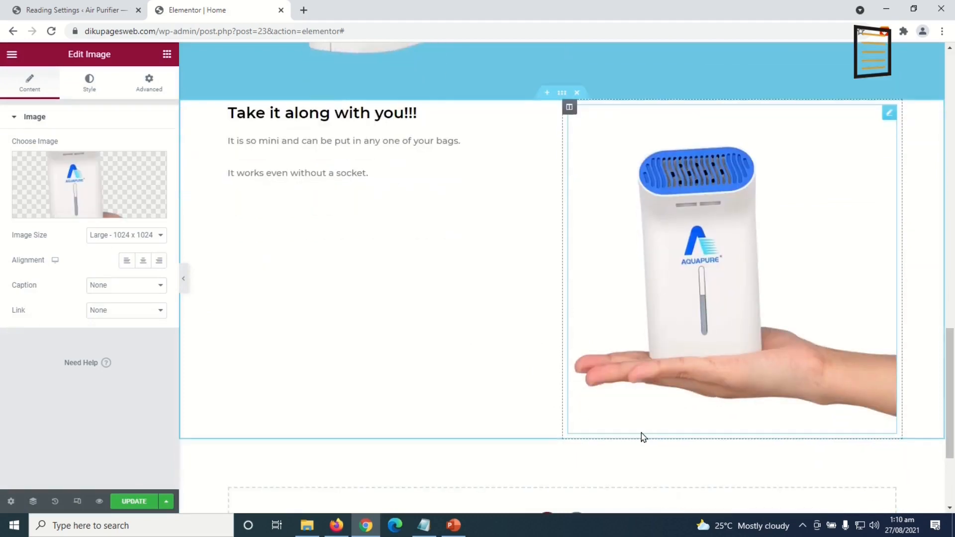
pyautogui.scroll(2, 639, 435)
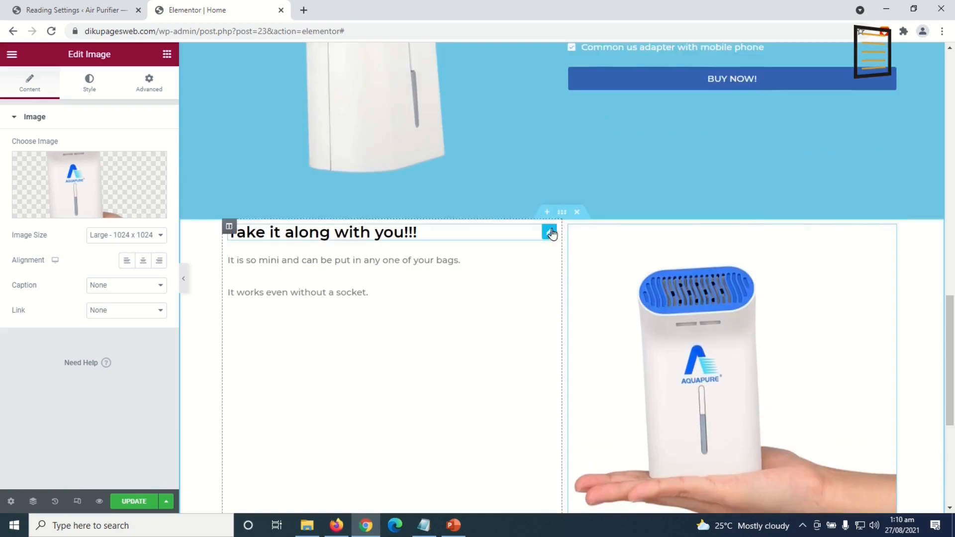
# Set the vertical alignment of the "Take it along with you!!!" section to Middle
pyautogui.click(562, 214)
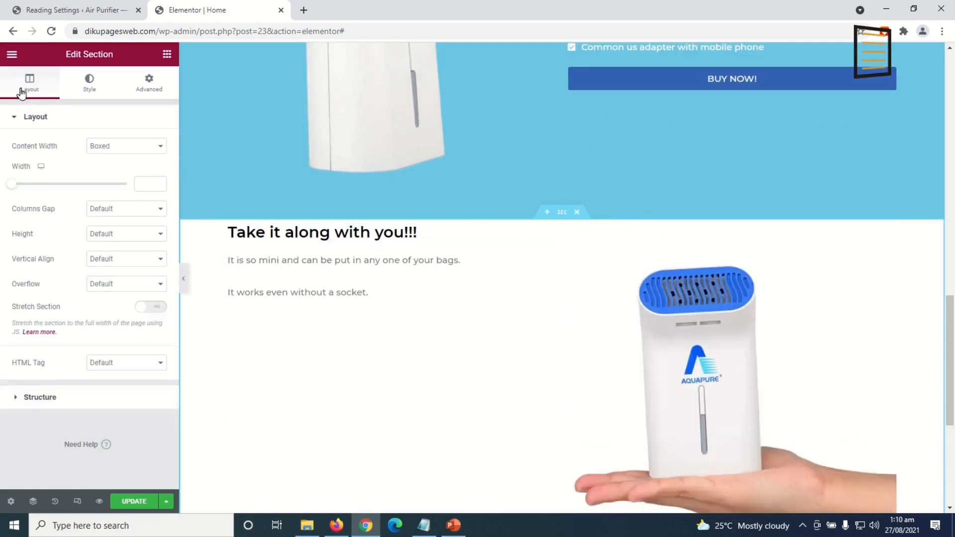
pyautogui.click(130, 260)
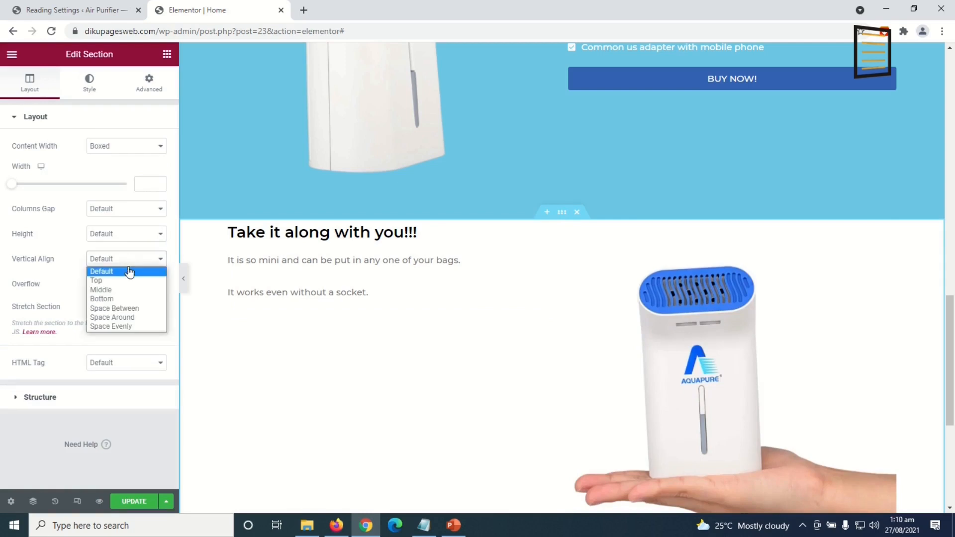
pyautogui.click(115, 290)
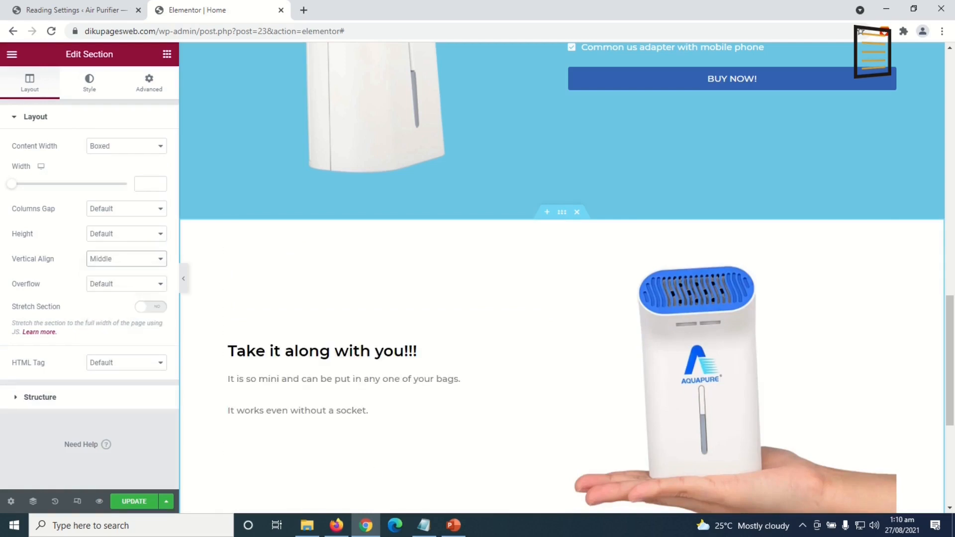
# Unlink the padding values of the "Take it along with you!!!" section and set its top and bottom padding to 50 px
pyautogui.scroll(-2, 502, 399)
pyautogui.click(560, 97)
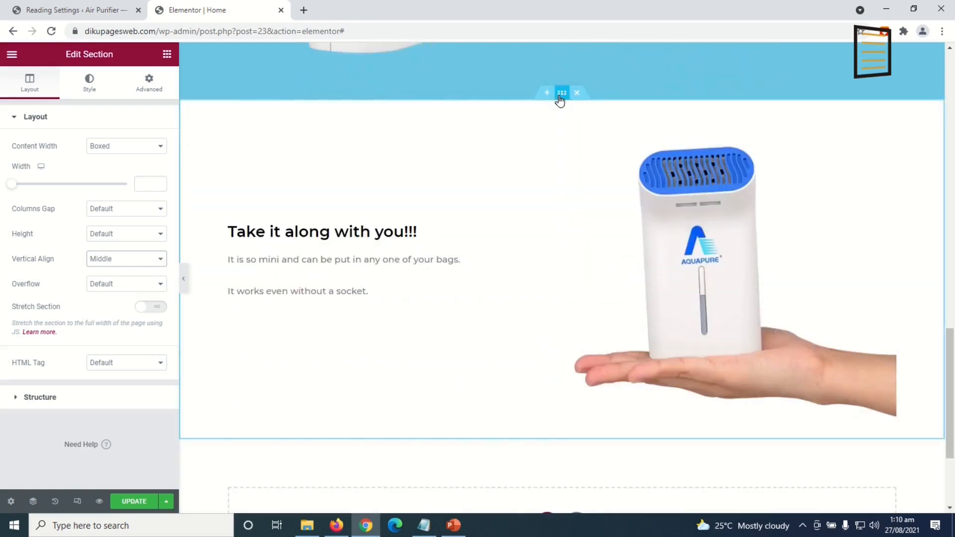
pyautogui.click(149, 84)
pyautogui.click(152, 211)
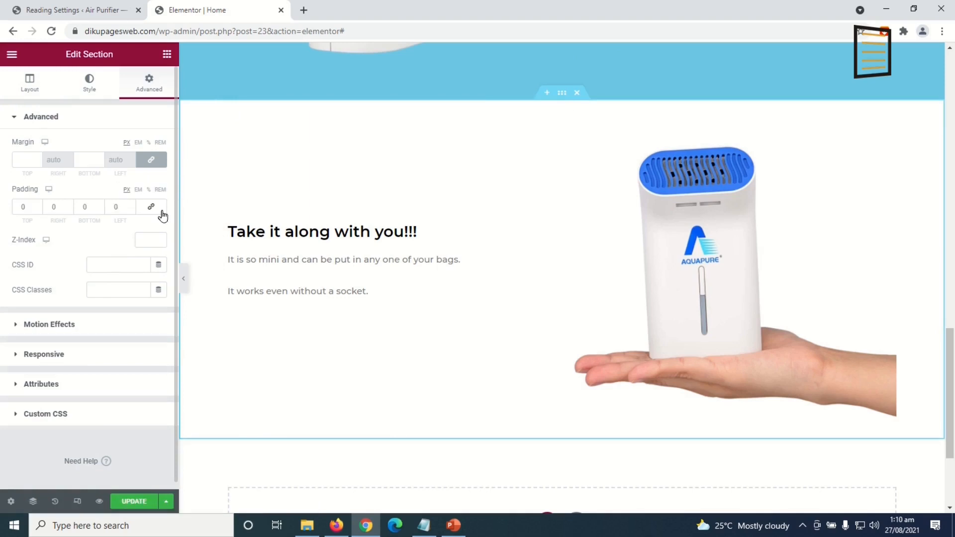
pyautogui.click(25, 207)
pyautogui.write('50')
pyautogui.press('Tab')
pyautogui.press('Tab')
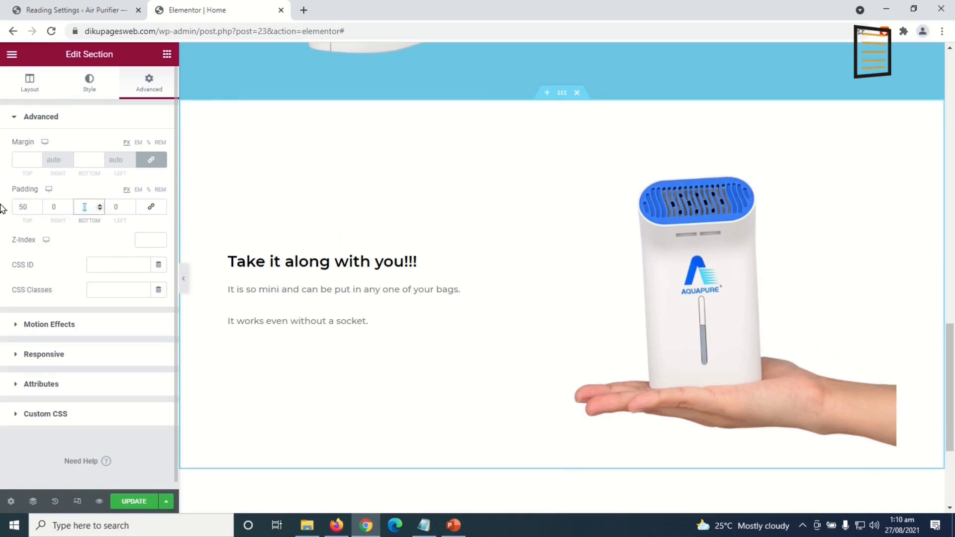
pyautogui.write('50')
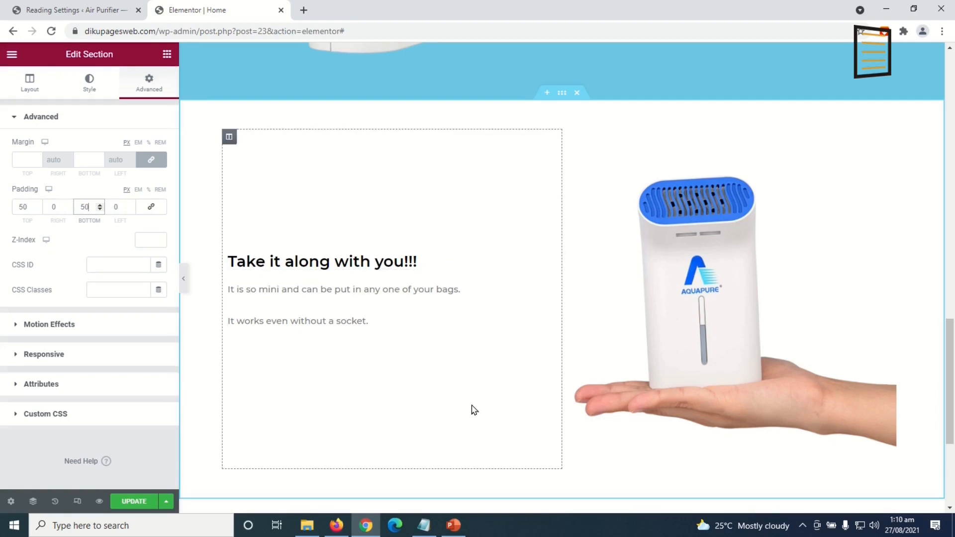
pyautogui.click(440, 450)
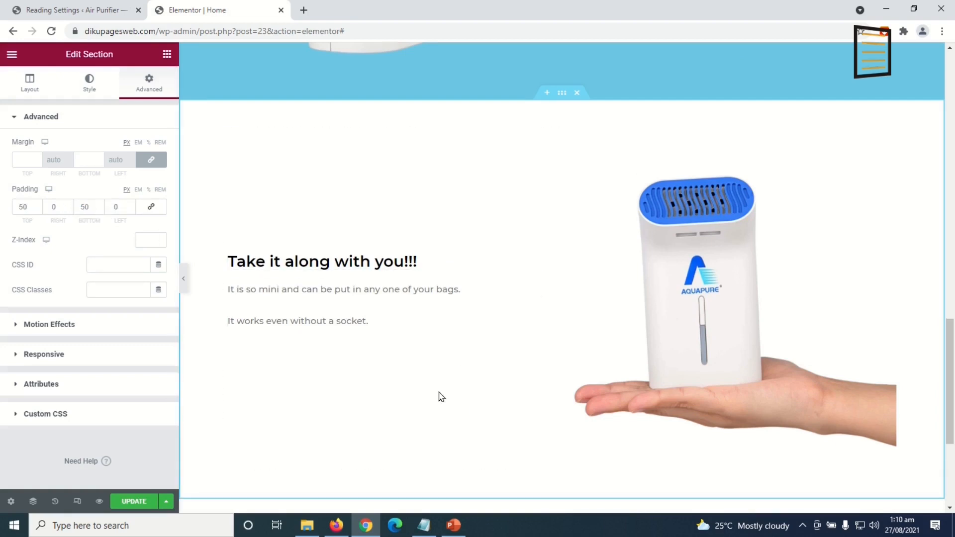
# Align the "Take it along with you!!!" heading to the right
pyautogui.click(308, 260)
pyautogui.click(30, 84)
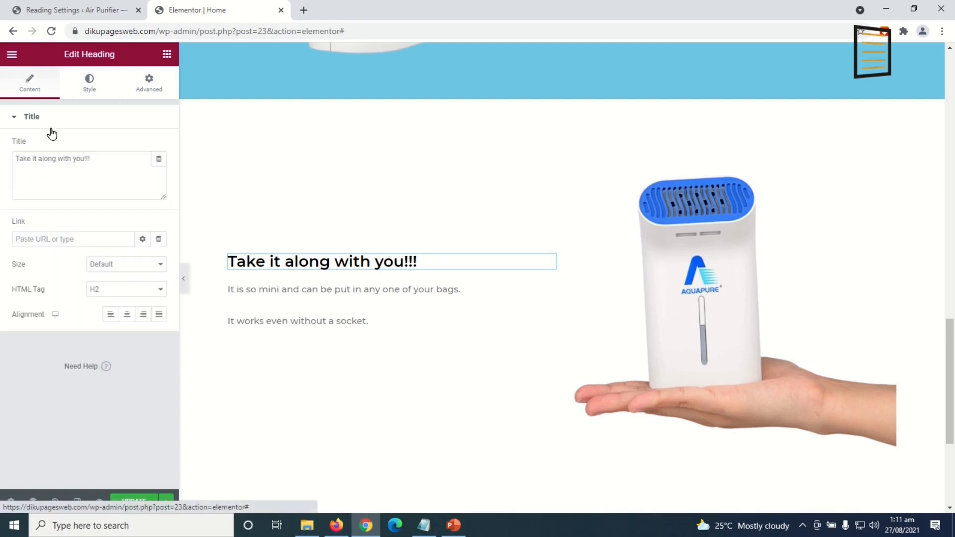
pyautogui.click(142, 317)
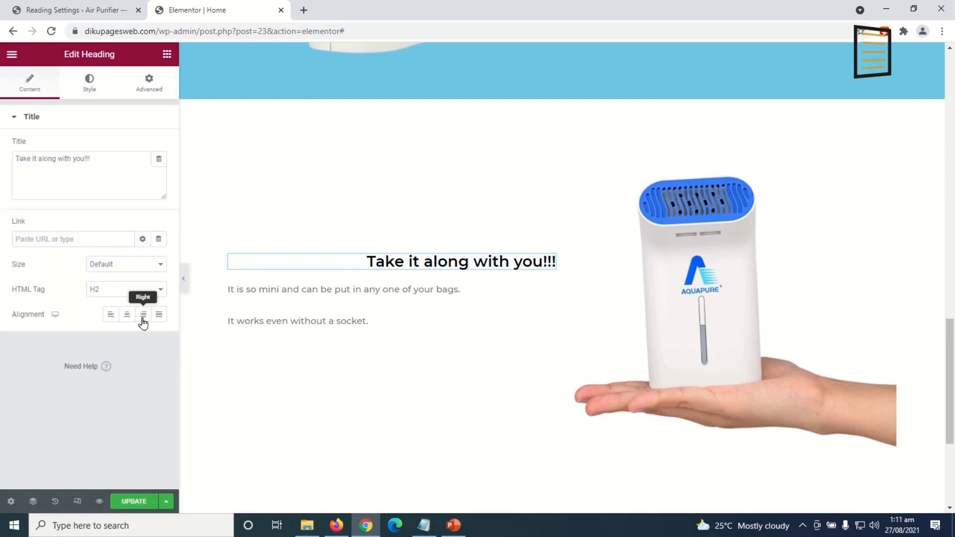
# Open the style settings of the text block below the "Take it along with you!!!" heading
pyautogui.click(345, 310)
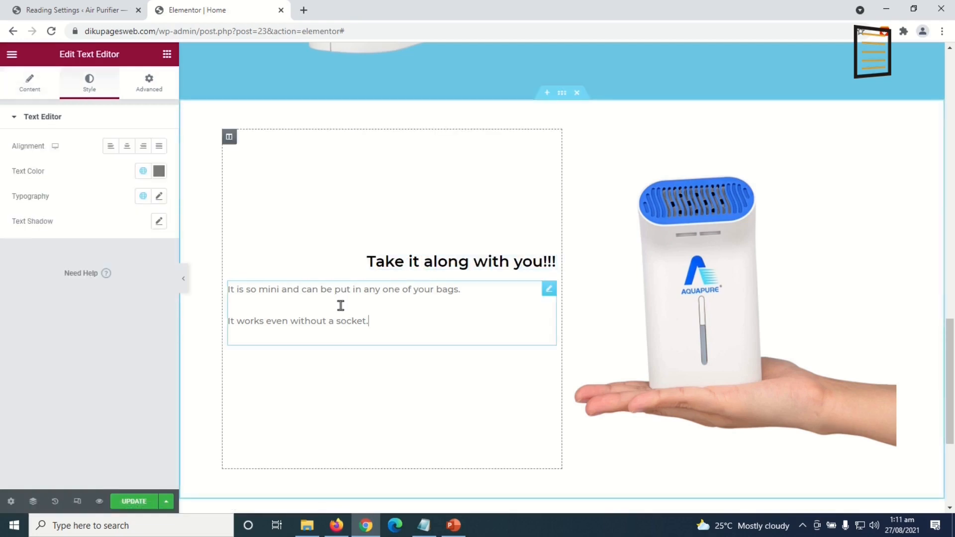
# Right-align the text under the "Take it along with you!!!" heading and save the page update
pyautogui.click(143, 147)
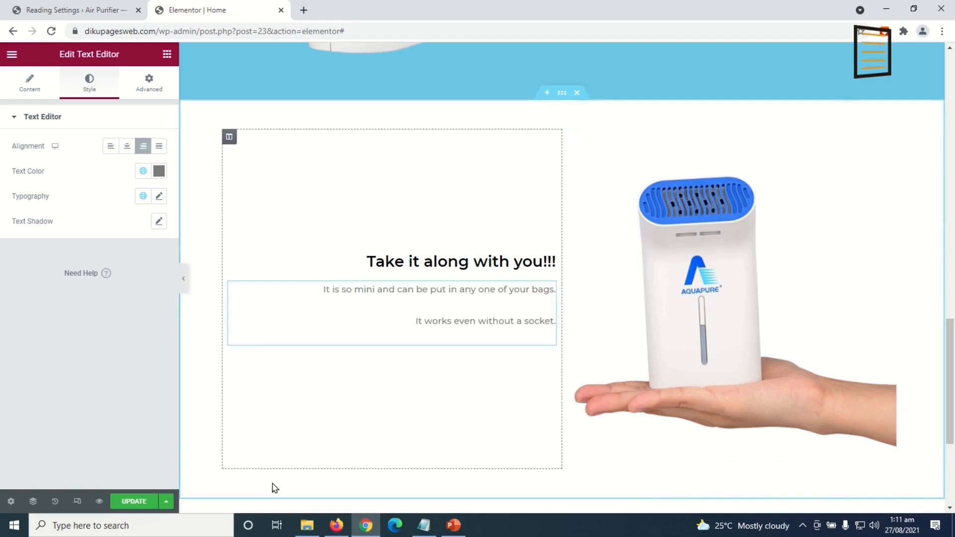
pyautogui.click(131, 507)
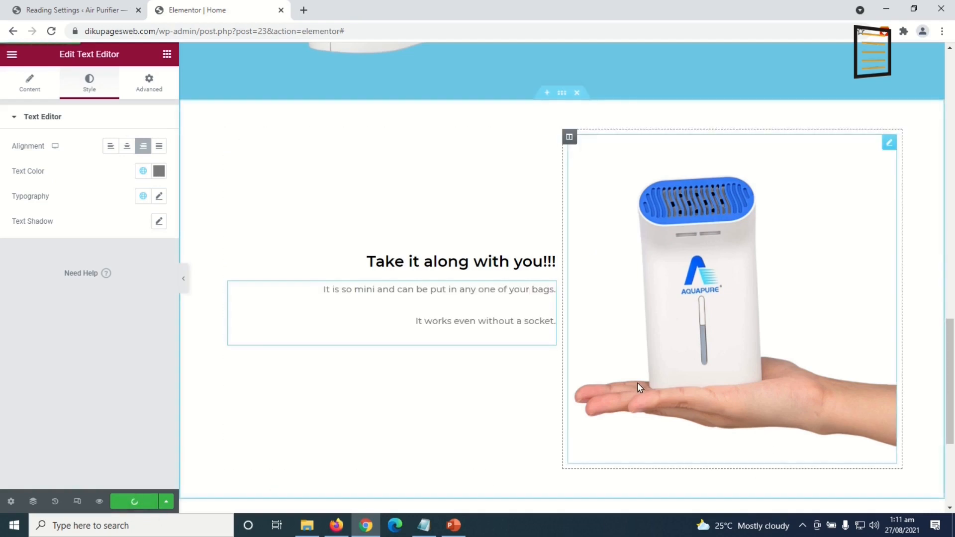
# Add a new single-column section below the "Take it along with you!!!" section
pyautogui.scroll(-5, 647, 380)
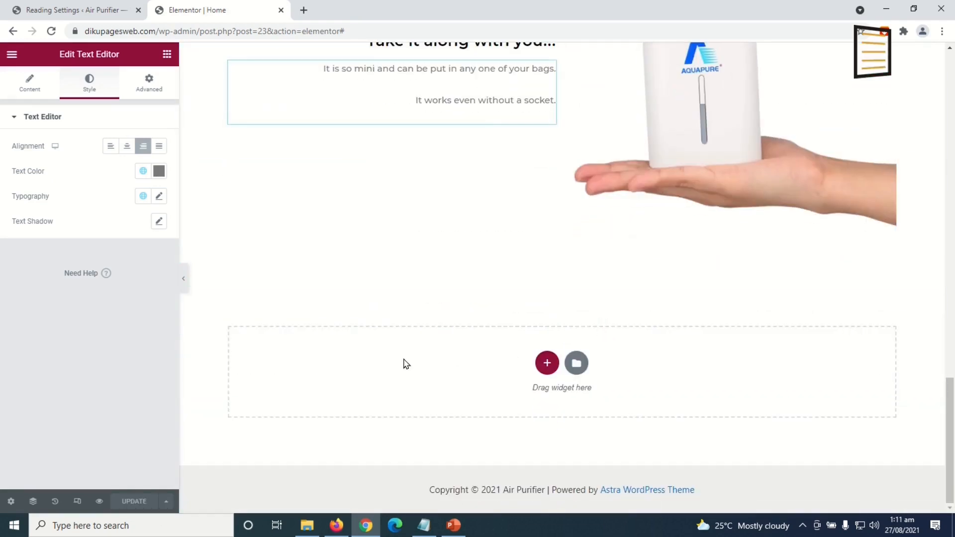
pyautogui.click(547, 363)
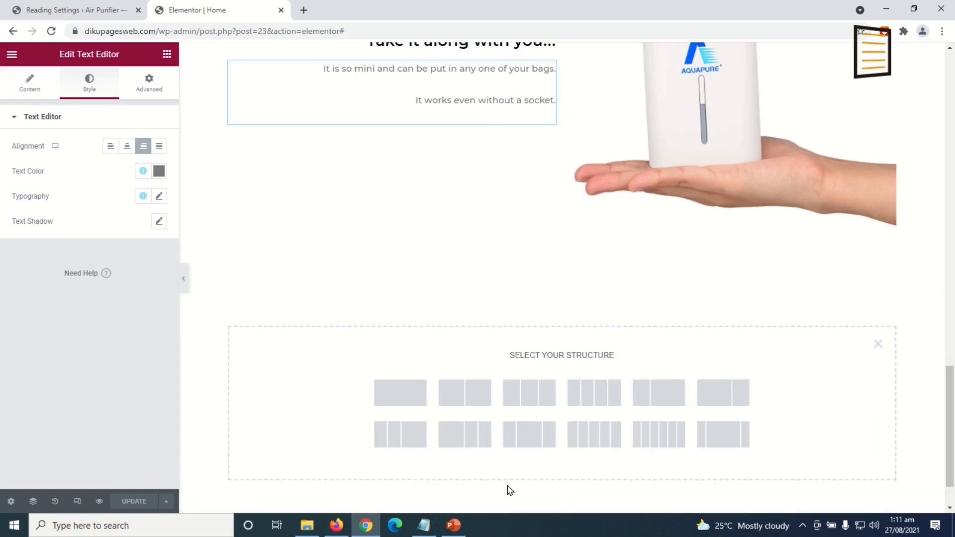
pyautogui.click(405, 396)
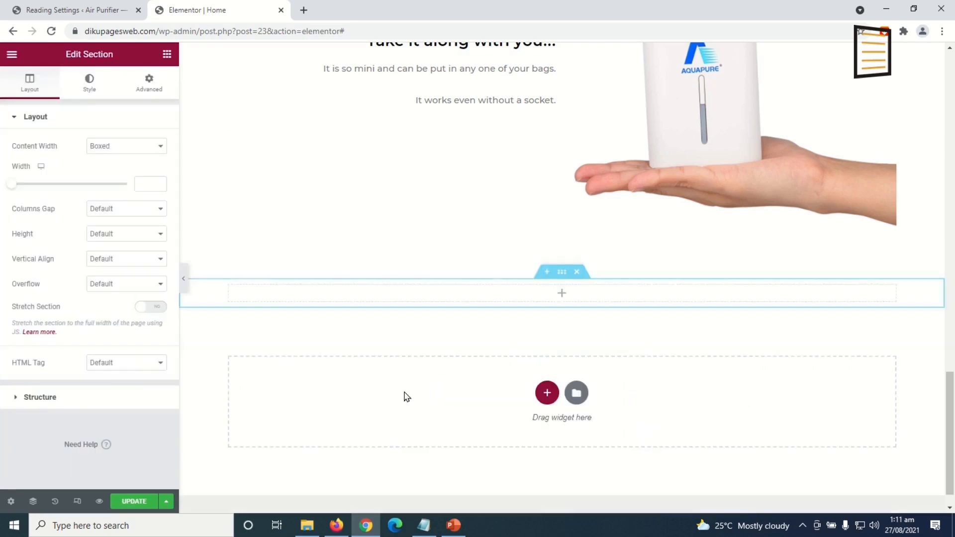
# Place a Heading widget in the new section, set its title to "SEE IT IN ACTION" and centre it
pyautogui.click(167, 54)
pyautogui.moveTo(144, 164); pyautogui.dragTo(537, 302)
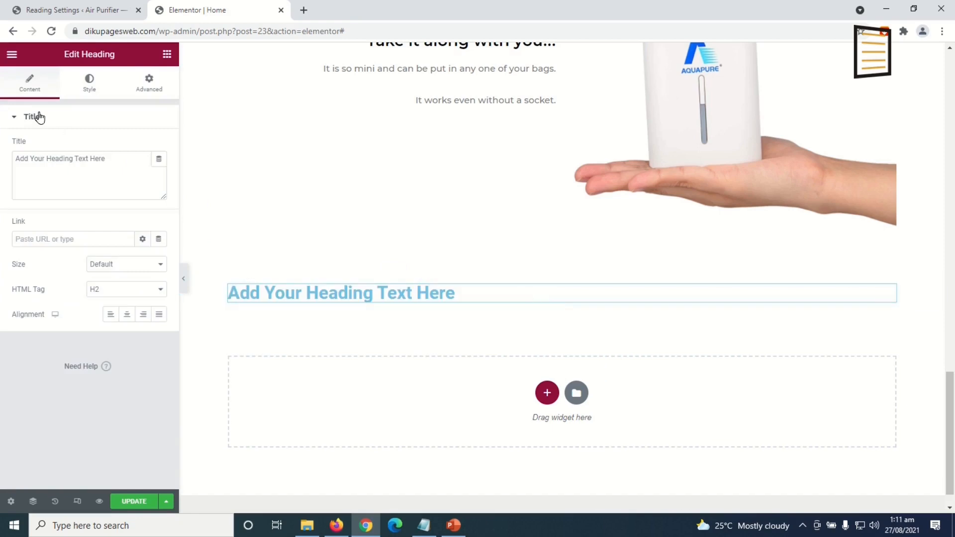
pyautogui.moveTo(118, 157); pyautogui.dragTo(1, 149)
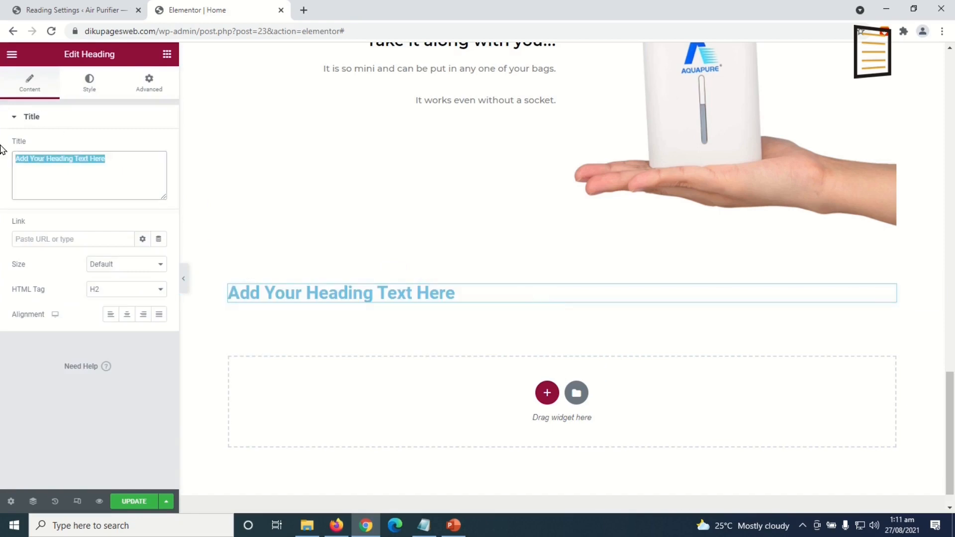
pyautogui.write('SEE IT IN ACTION')
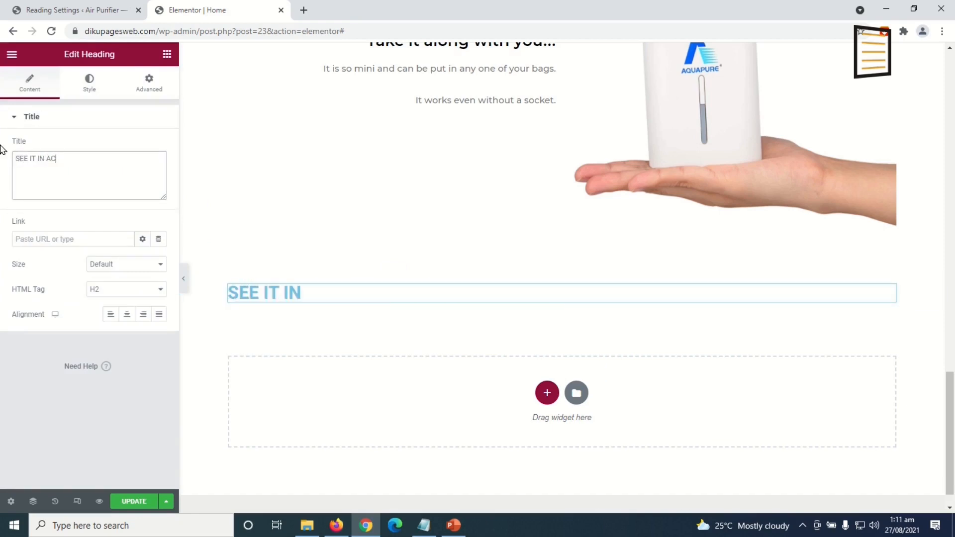
pyautogui.click(128, 321)
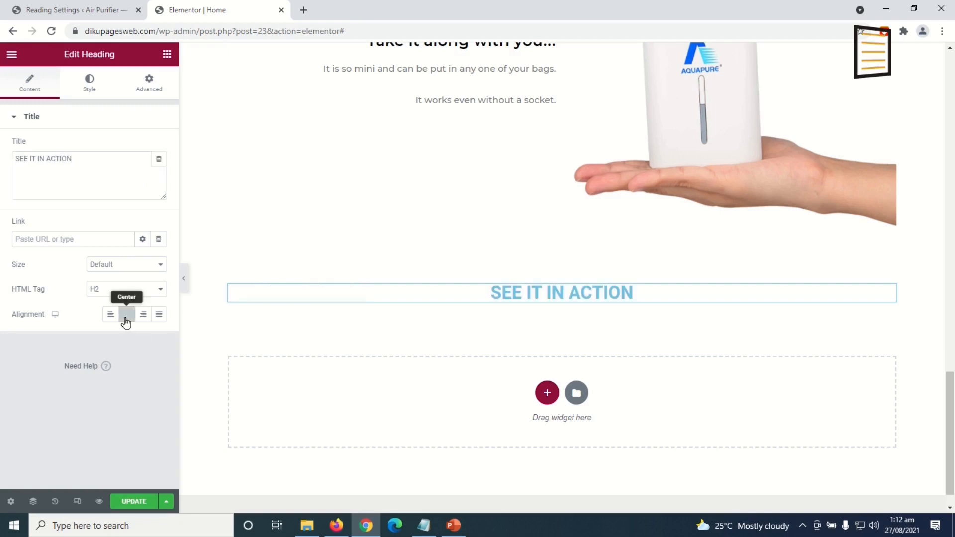
# Set the SEE IT IN ACTION heading's text color to #FFFFFF
pyautogui.click(87, 84)
pyautogui.click(160, 147)
pyautogui.write('#FFFFFF')
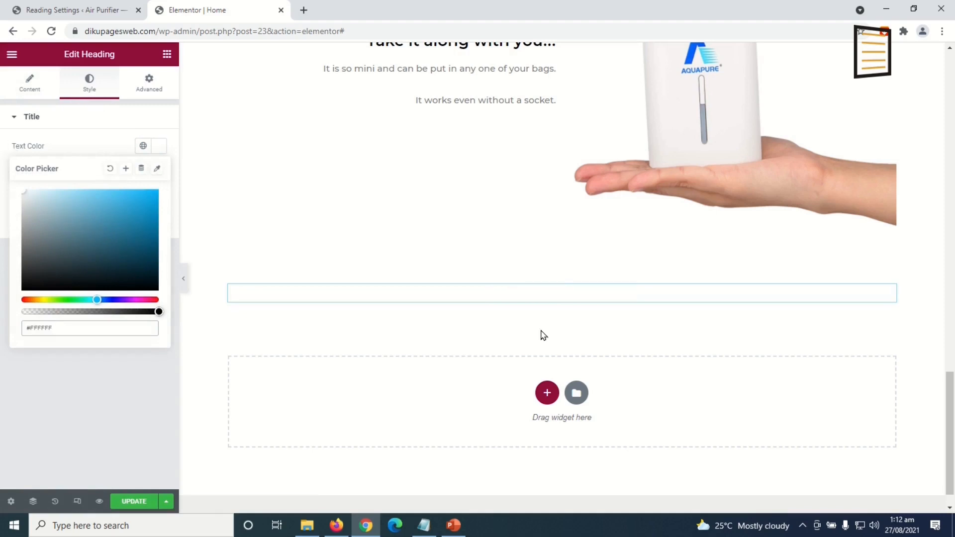
pyautogui.click(159, 148)
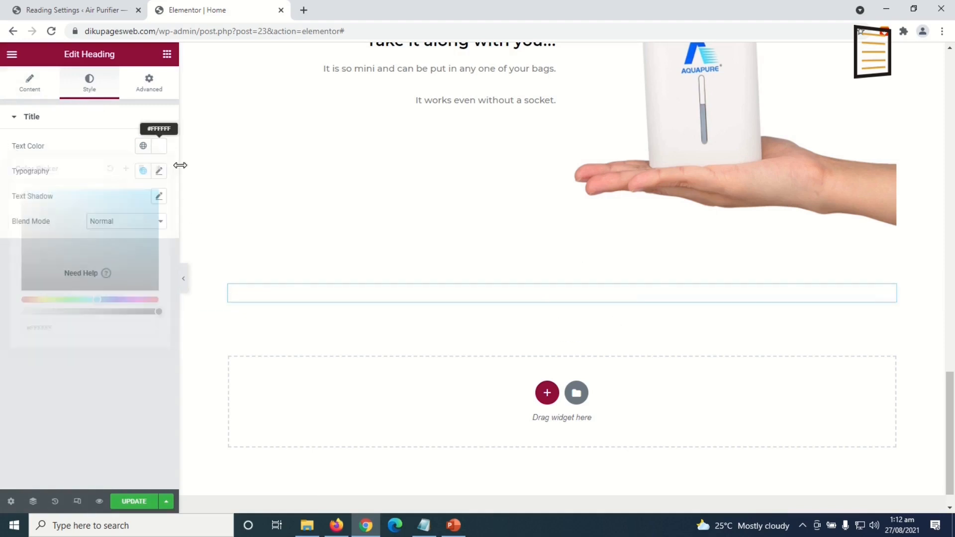
# Apply the Montserrat global font to the SEE IT IN ACTION heading and set its weight to 600
pyautogui.click(143, 172)
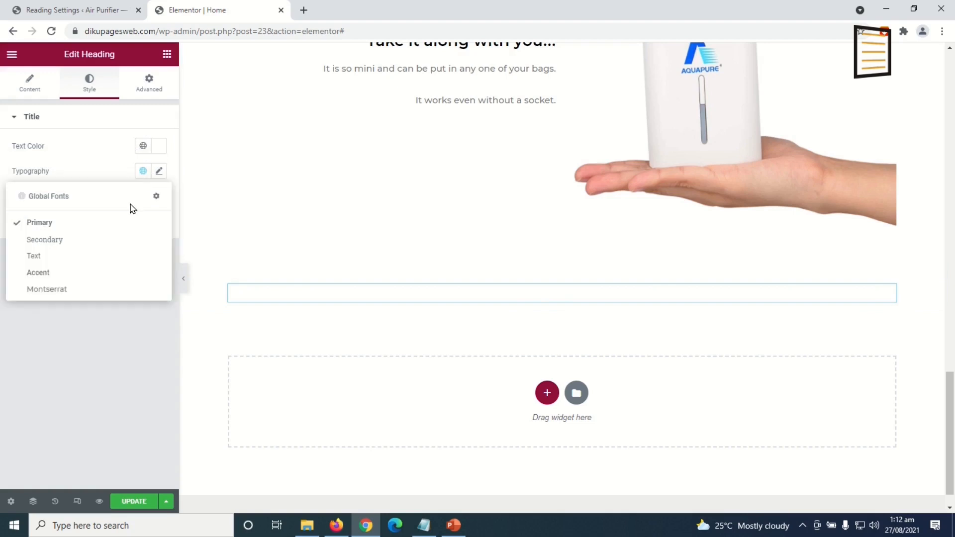
pyautogui.click(72, 290)
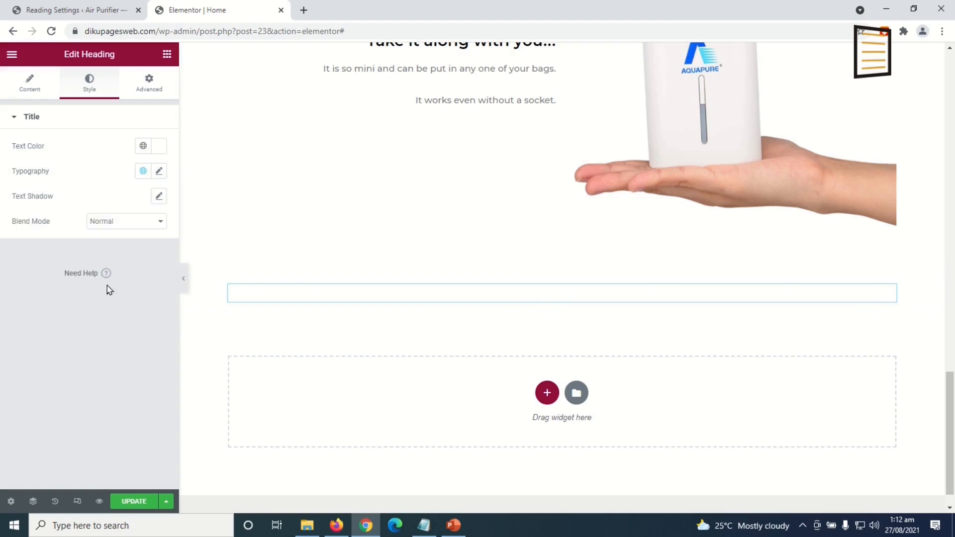
pyautogui.click(159, 171)
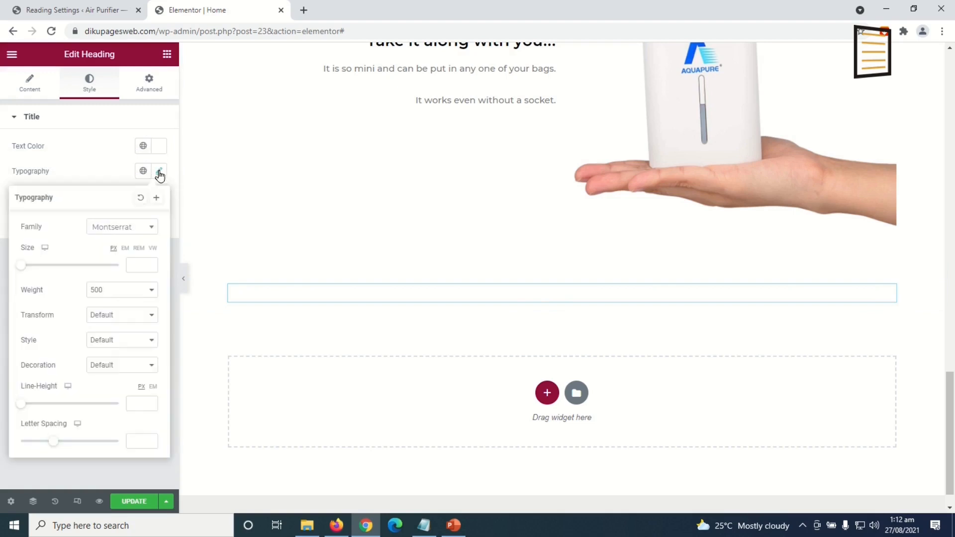
pyautogui.click(122, 298)
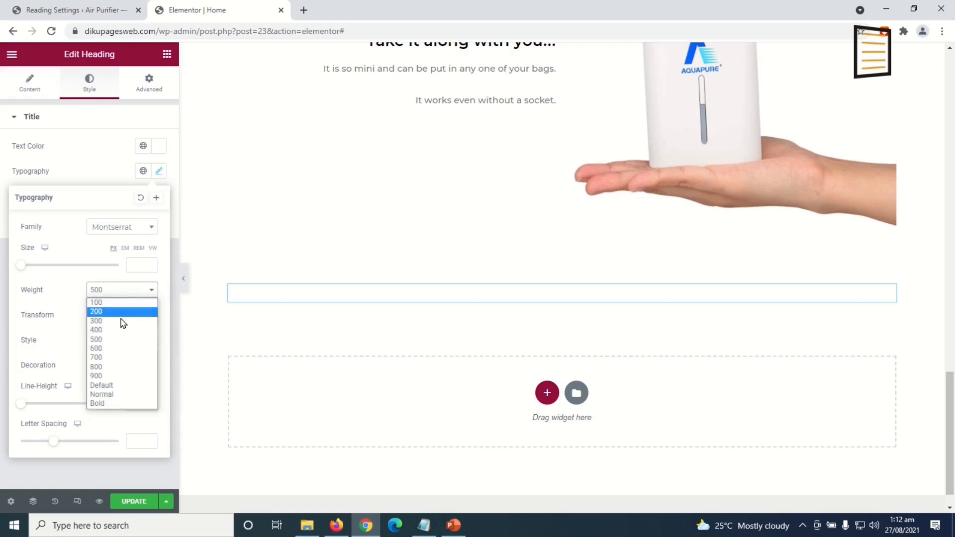
pyautogui.click(119, 350)
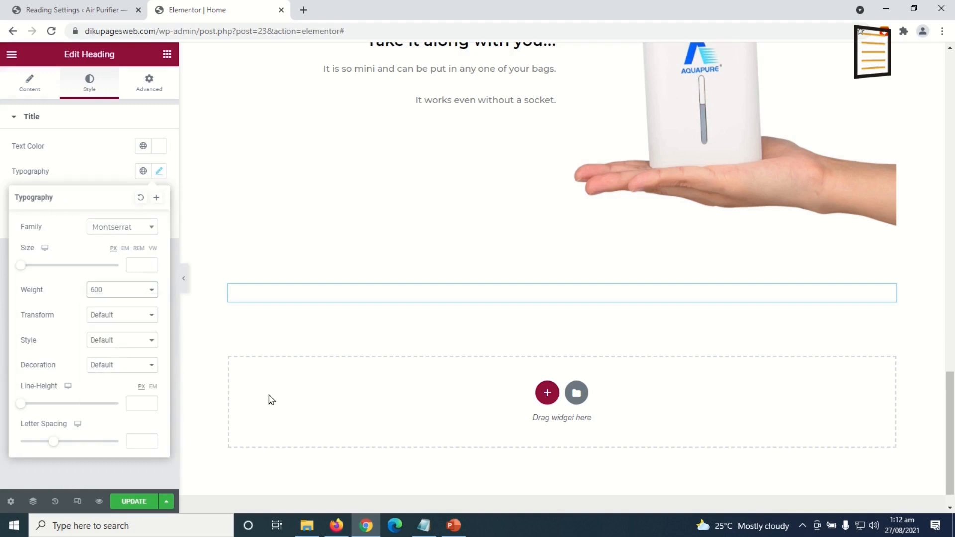
# Give the section containing the white heading a classic background with color #6CC7E7
pyautogui.moveTo(543, 284)
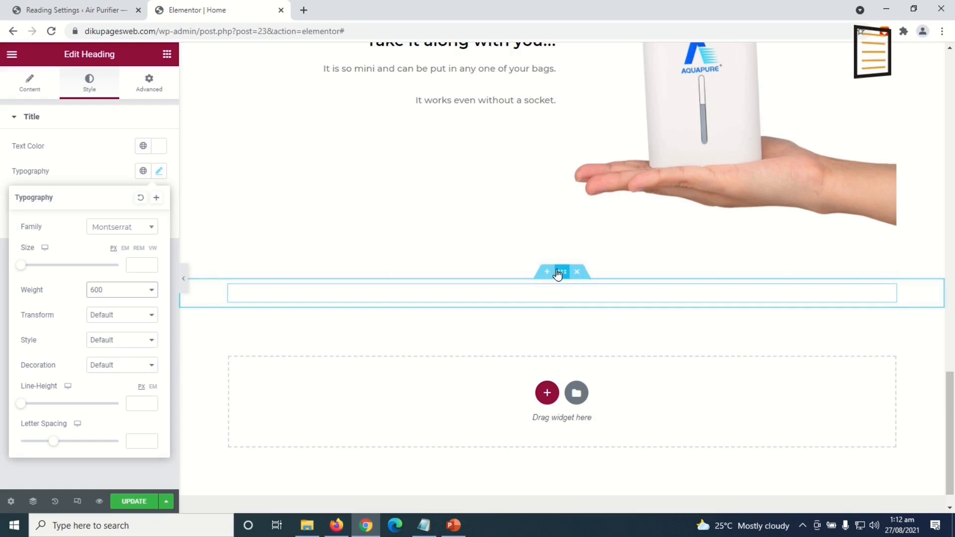
pyautogui.click(562, 273)
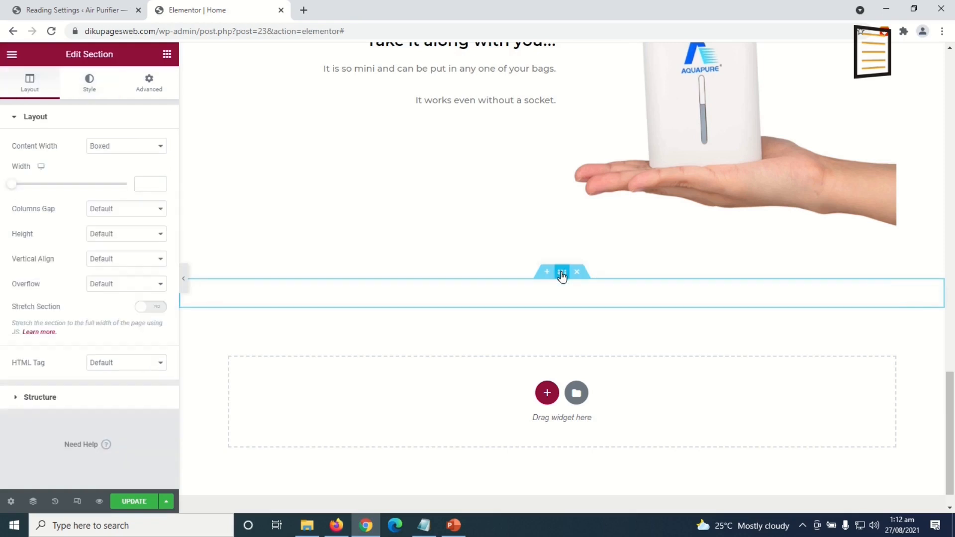
pyautogui.click(94, 86)
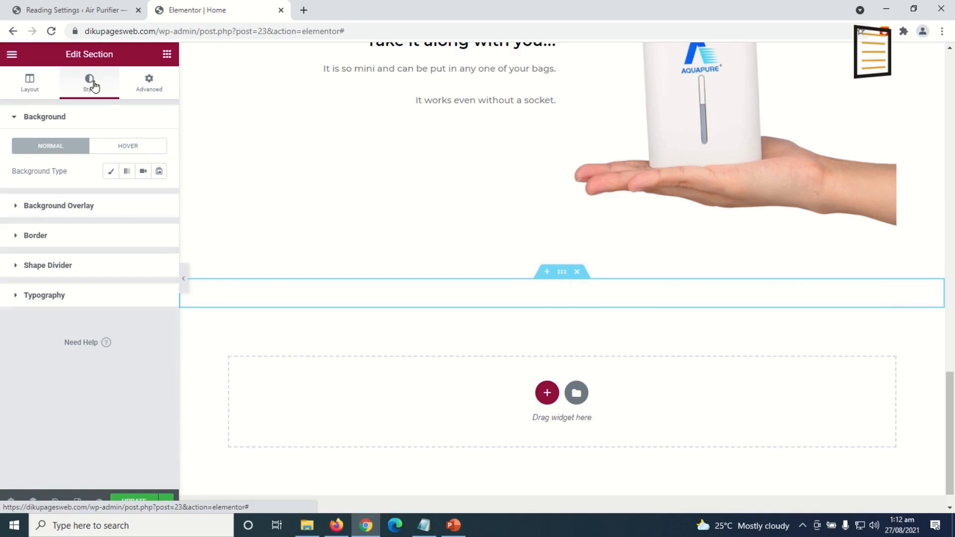
pyautogui.click(110, 173)
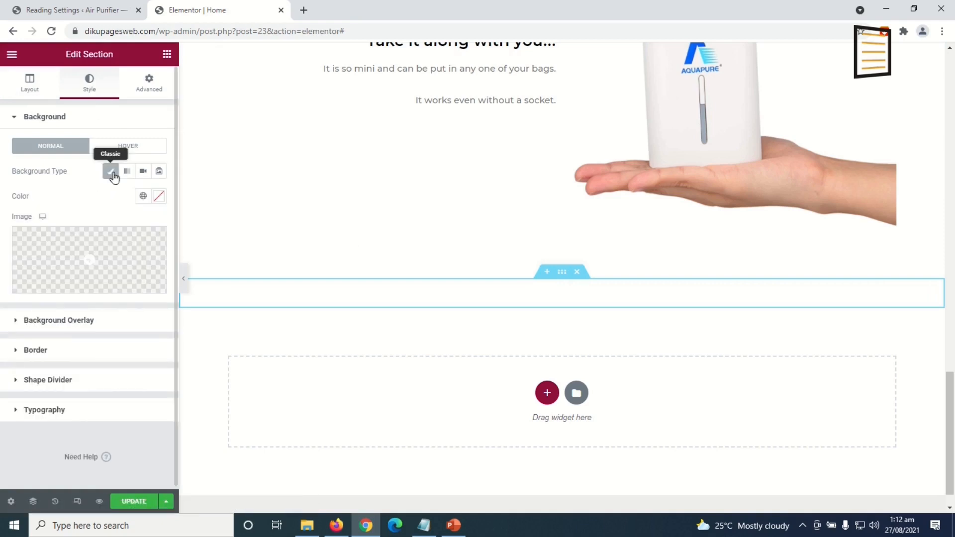
pyautogui.click(159, 199)
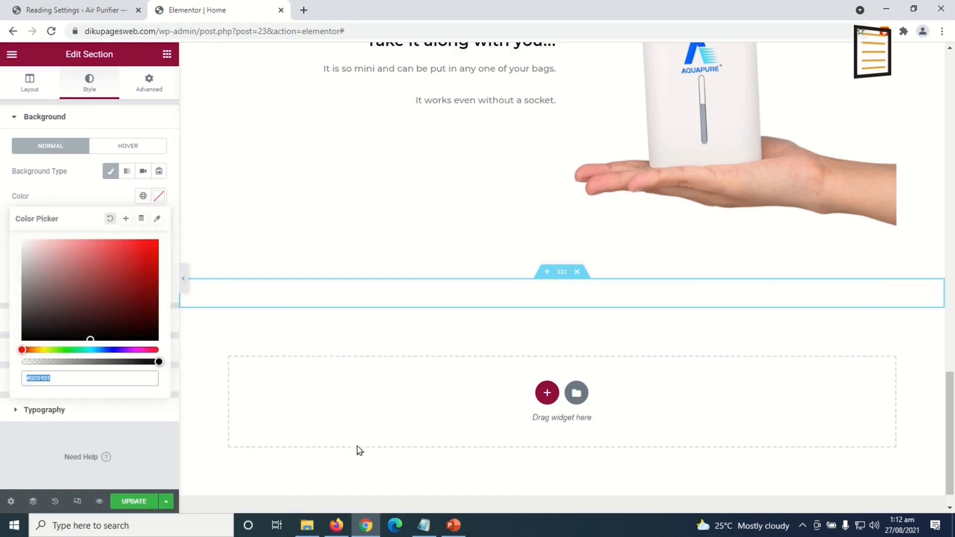
pyautogui.write('#6CC7E7')
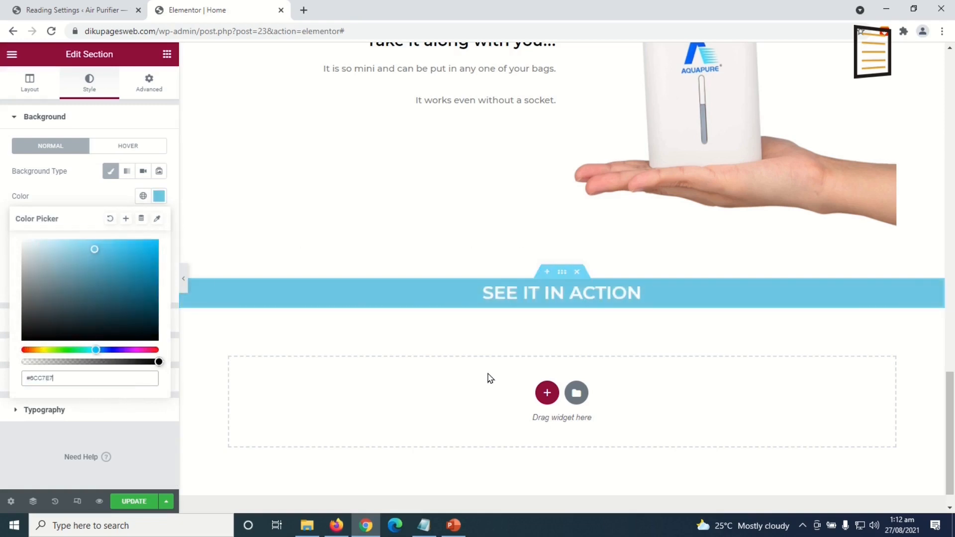
# Add an inner section under the SEE IT IN ACTION heading and paste a copy of the "Small Innovation" icon list into its second column
pyautogui.click(168, 56)
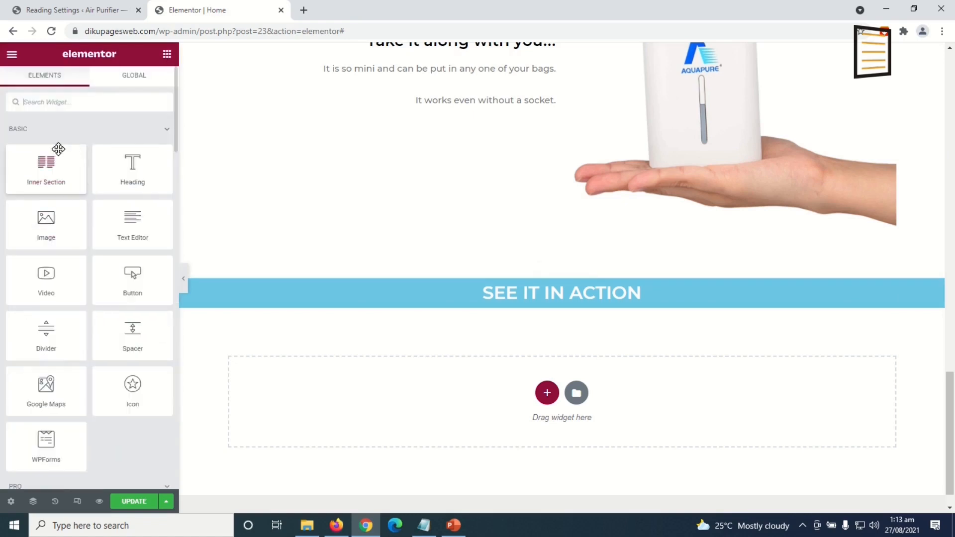
pyautogui.moveTo(40, 165); pyautogui.dragTo(538, 303)
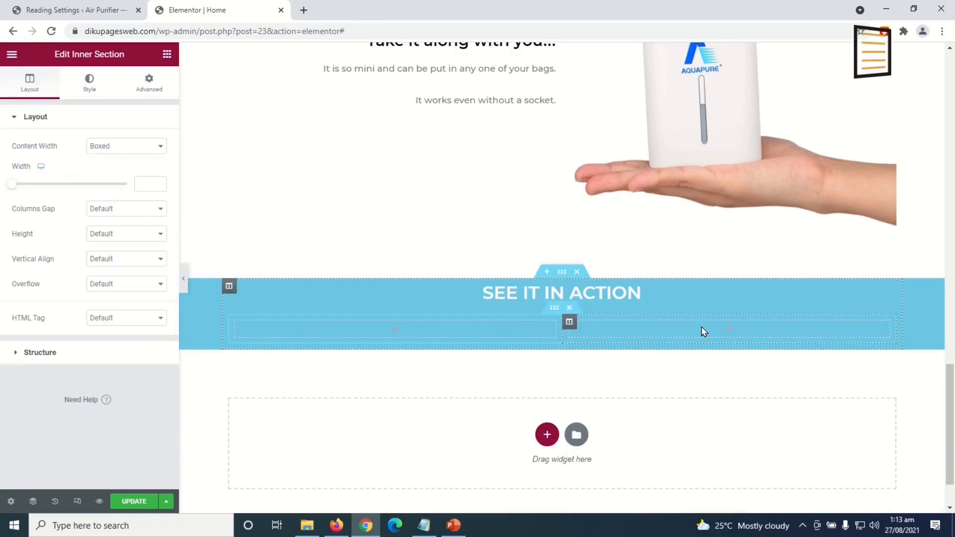
pyautogui.scroll(15, 652, 338)
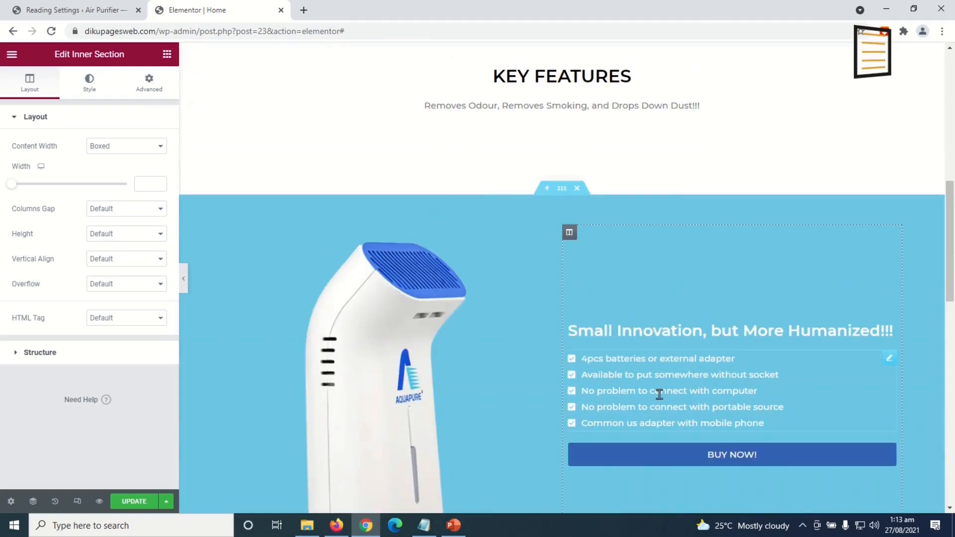
pyautogui.rightClick(659, 394)
pyautogui.click(706, 385)
pyautogui.scroll(-18, 686, 398)
pyautogui.scroll(4, 692, 418)
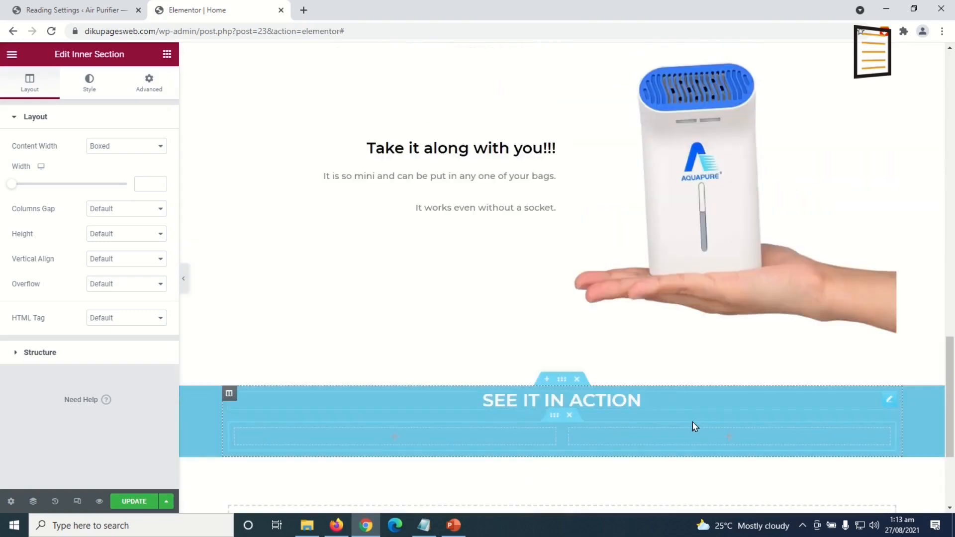
pyautogui.rightClick(696, 439)
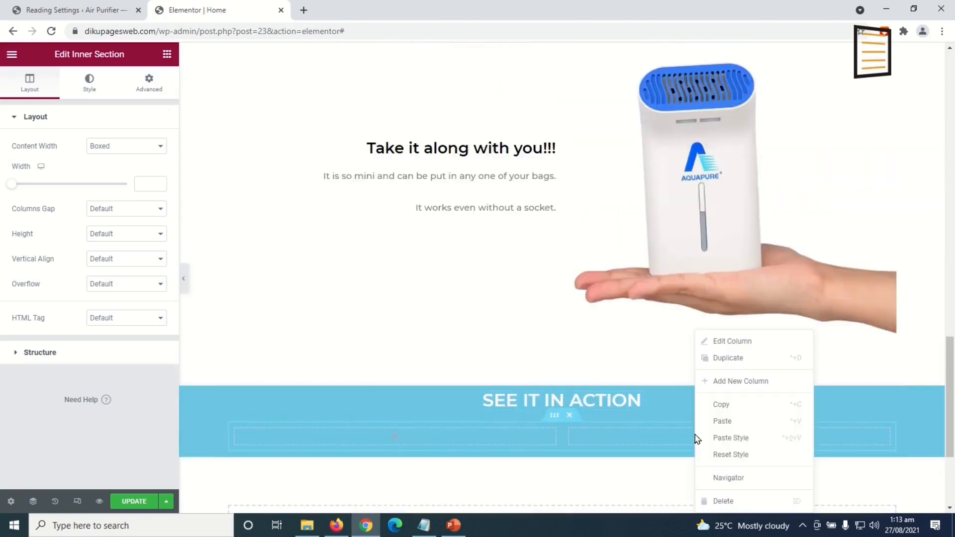
pyautogui.click(733, 422)
# Delete the last two items, on portable source and mobile phone adapter, from the pasted icon list
pyautogui.scroll(-3, 726, 423)
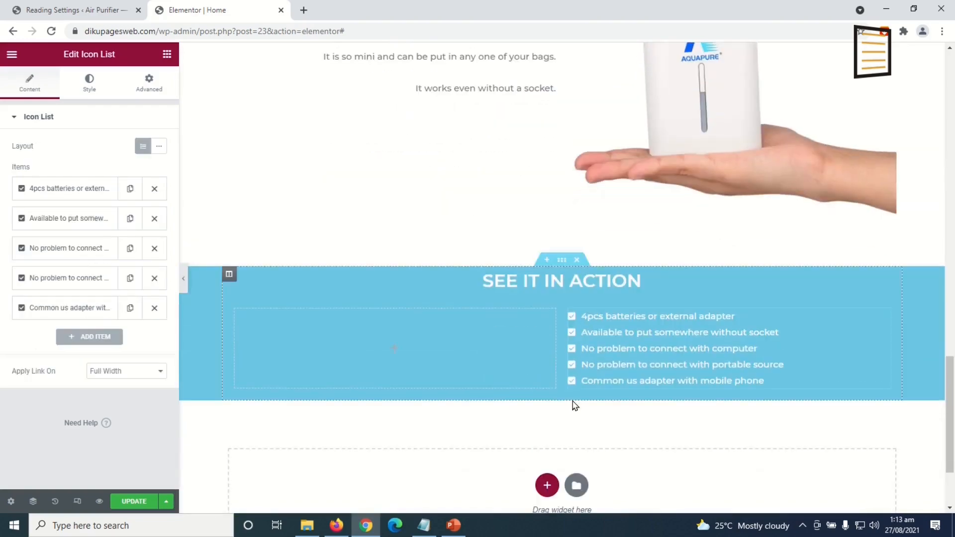
pyautogui.click(154, 308)
pyautogui.click(154, 278)
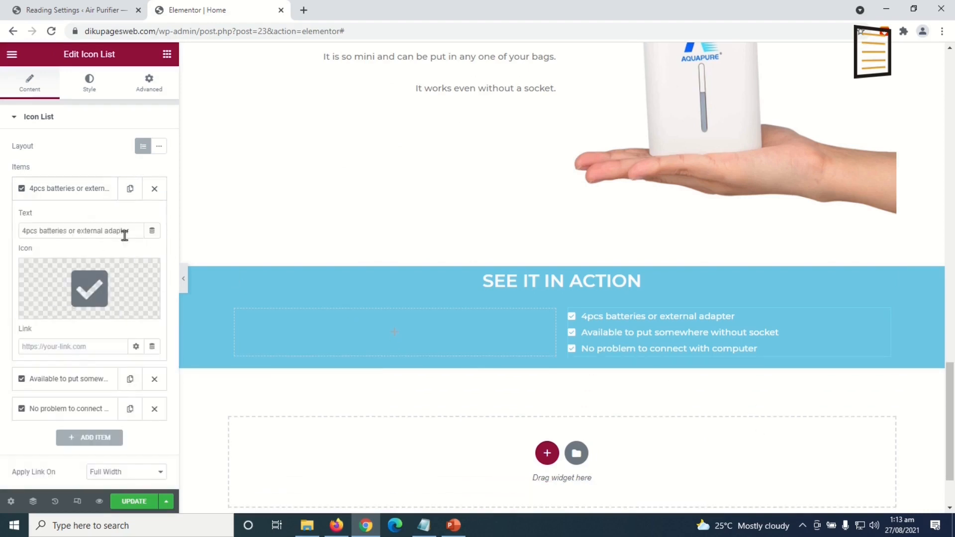
# Change the texts of the three remaining list items to "Removes odour", "Removes smoking" and "Drop down dust"
pyautogui.moveTo(128, 230); pyautogui.dragTo(4, 238)
pyautogui.write('Removes odour')
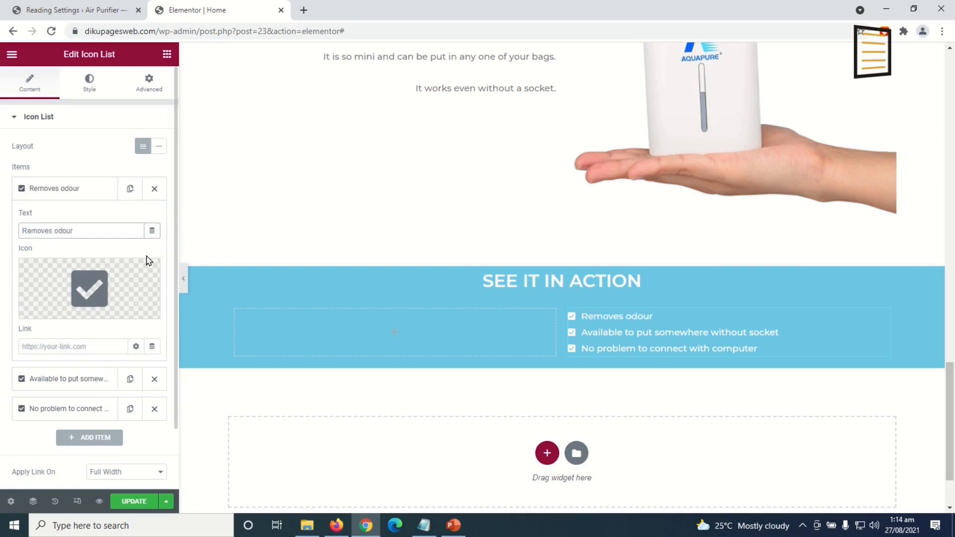
pyautogui.click(64, 379)
pyautogui.tripleClick(126, 260)
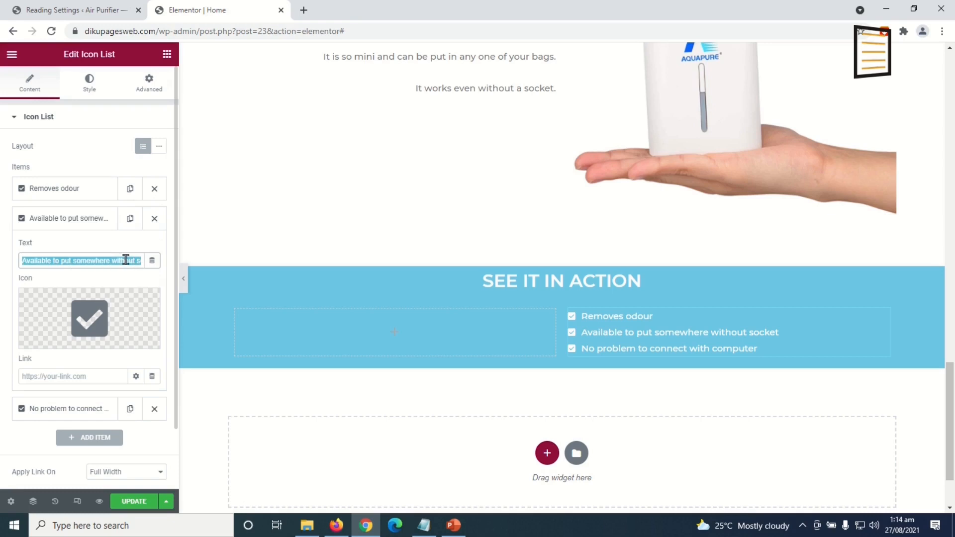
pyautogui.write('Removes smoking')
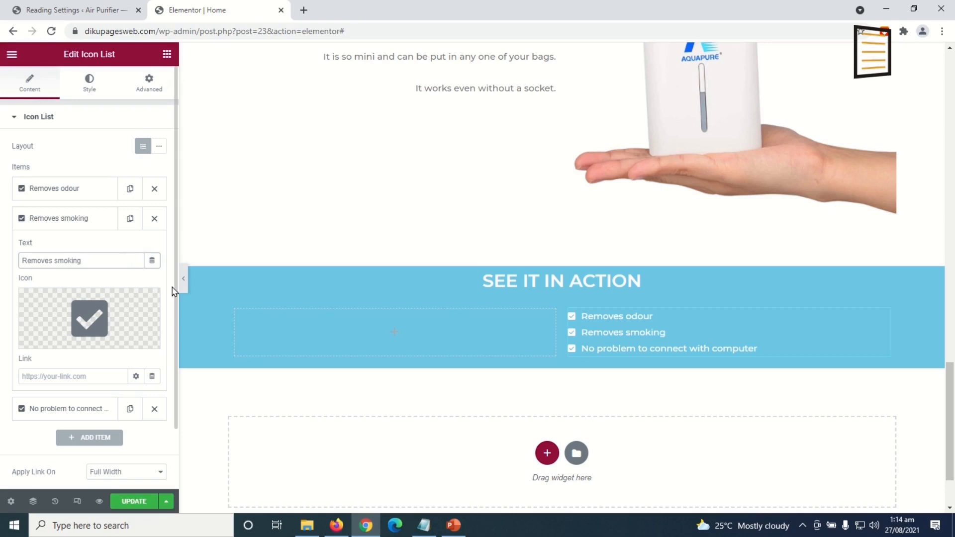
pyautogui.click(72, 412)
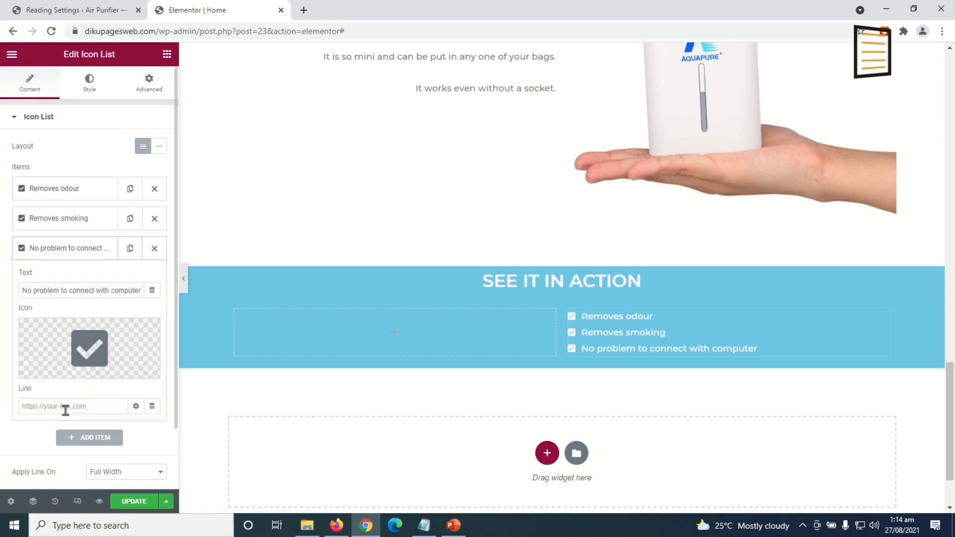
pyautogui.tripleClick(85, 289)
pyautogui.press('BackSpace')
pyautogui.write('Drop down dust')
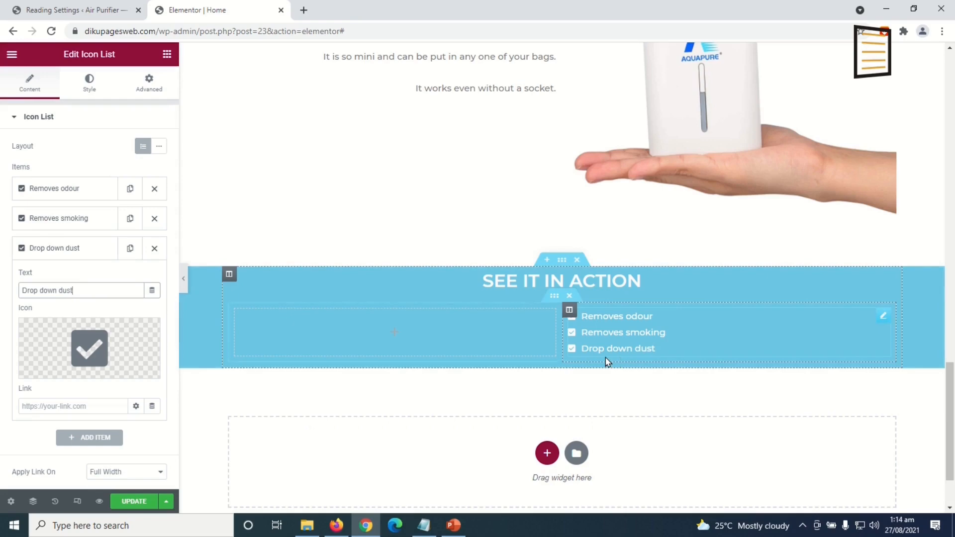
# Copy the BUY NOW! button from the "Small Innovation" section and paste it below the "Removes odour" icon list
pyautogui.scroll(10, 607, 362)
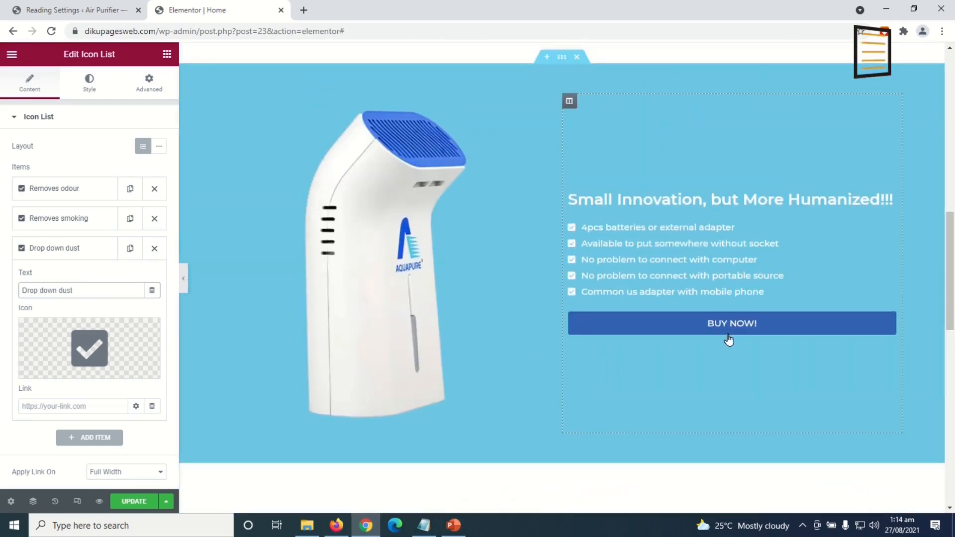
pyautogui.rightClick(728, 326)
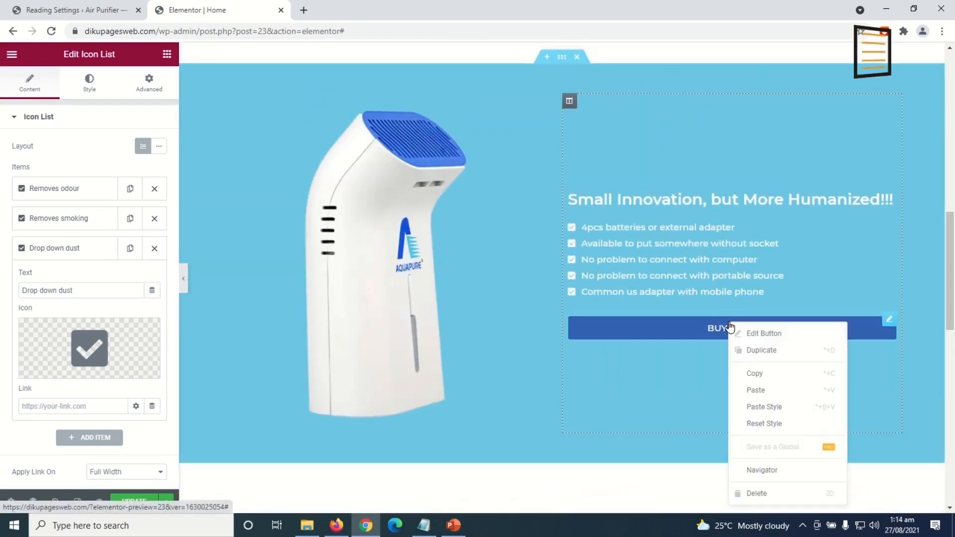
pyautogui.click(771, 381)
pyautogui.scroll(-8, 676, 420)
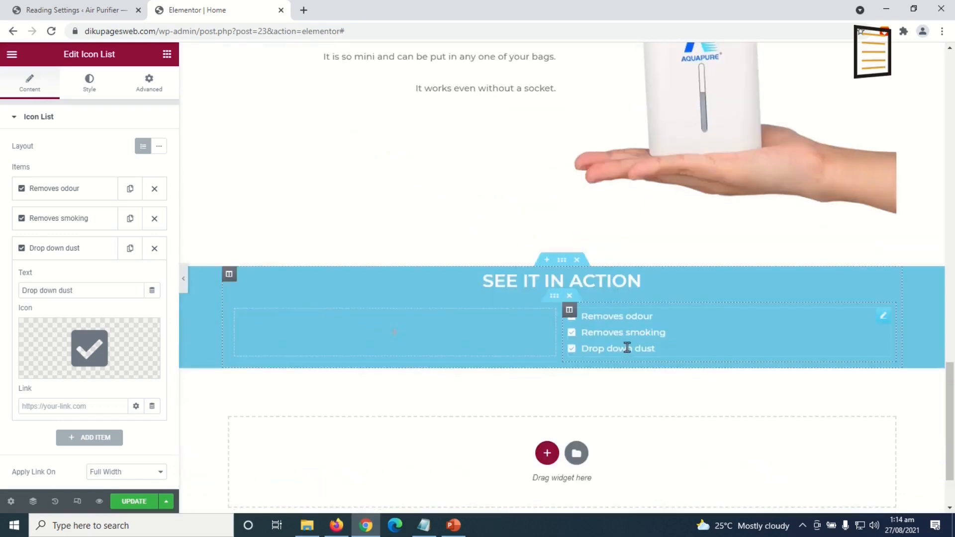
pyautogui.rightClick(627, 348)
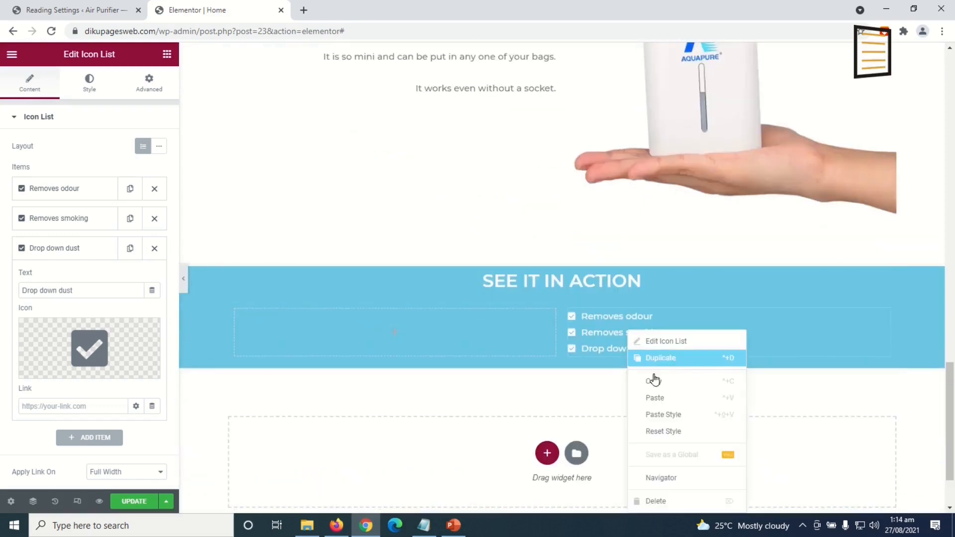
pyautogui.click(673, 402)
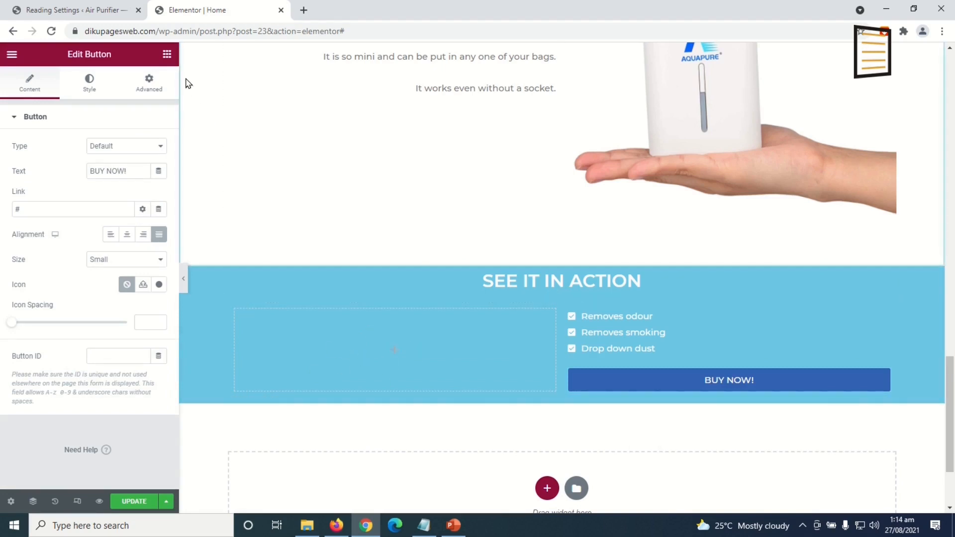
# Add a Video widget to the empty first column and replace its link with the Mini USB Air Purifier YouTube URL
pyautogui.click(166, 54)
pyautogui.moveTo(62, 284); pyautogui.dragTo(369, 351)
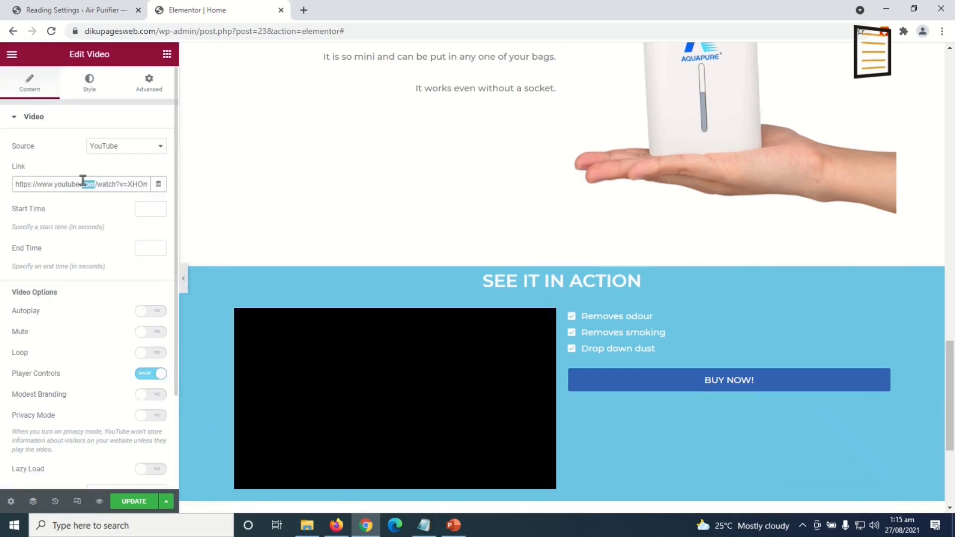
pyautogui.tripleClick(82, 180)
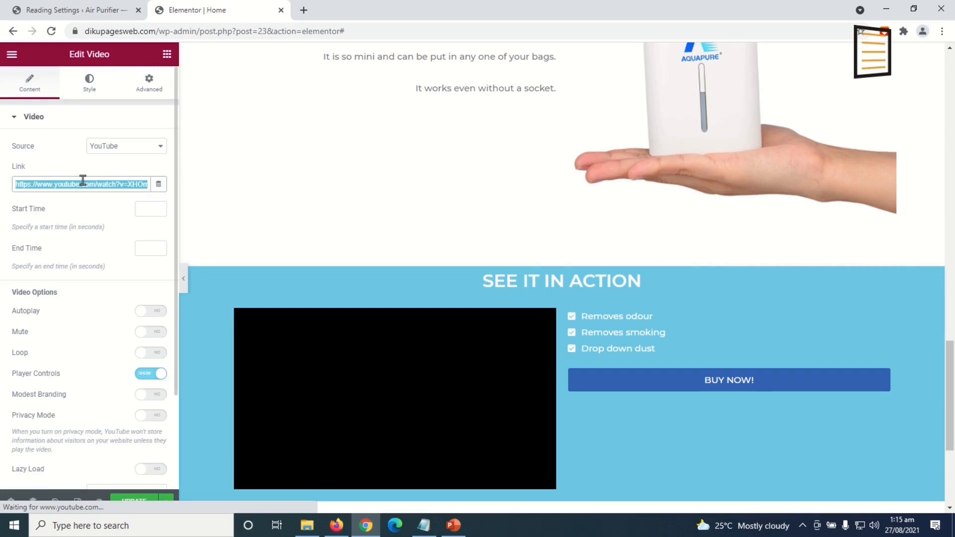
pyautogui.press('BackSpace')
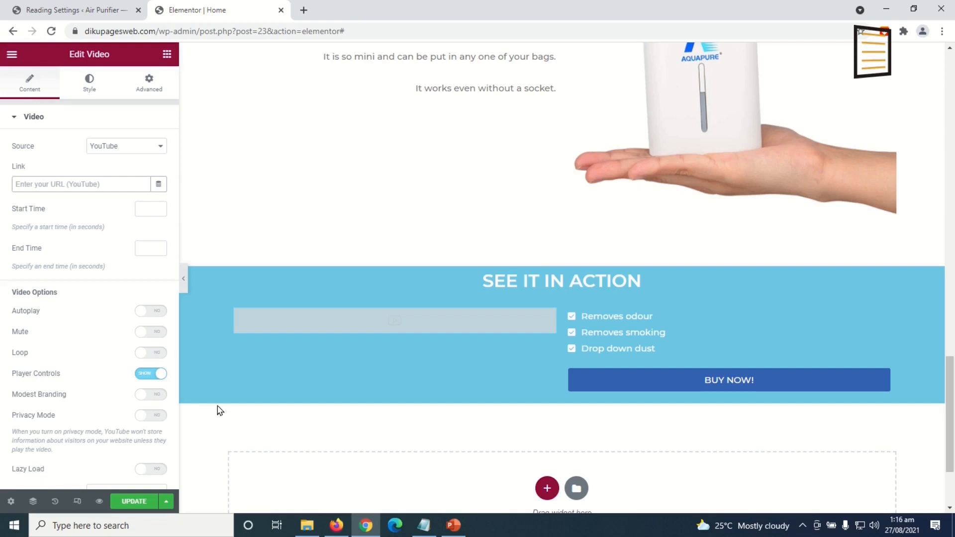
pyautogui.hotkey('ctrl', 'v')
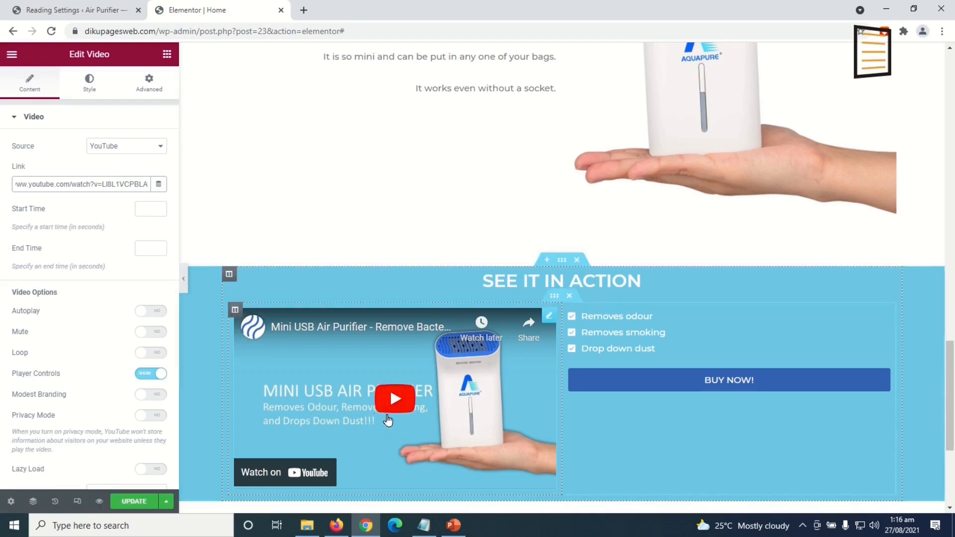
# Unlink the padding values of the SEE IT IN ACTION section and set its top and bottom padding to 50 px
pyautogui.scroll(-2, 595, 456)
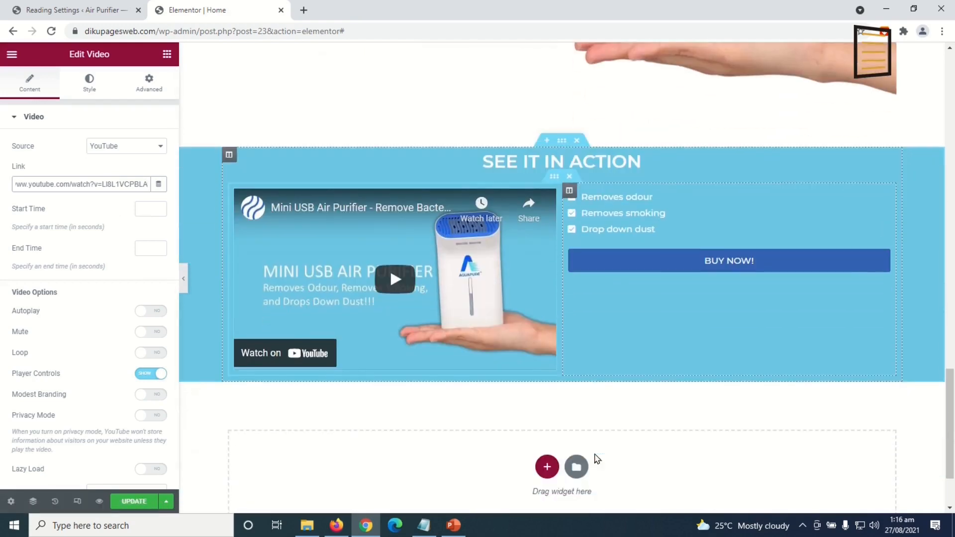
pyautogui.click(562, 140)
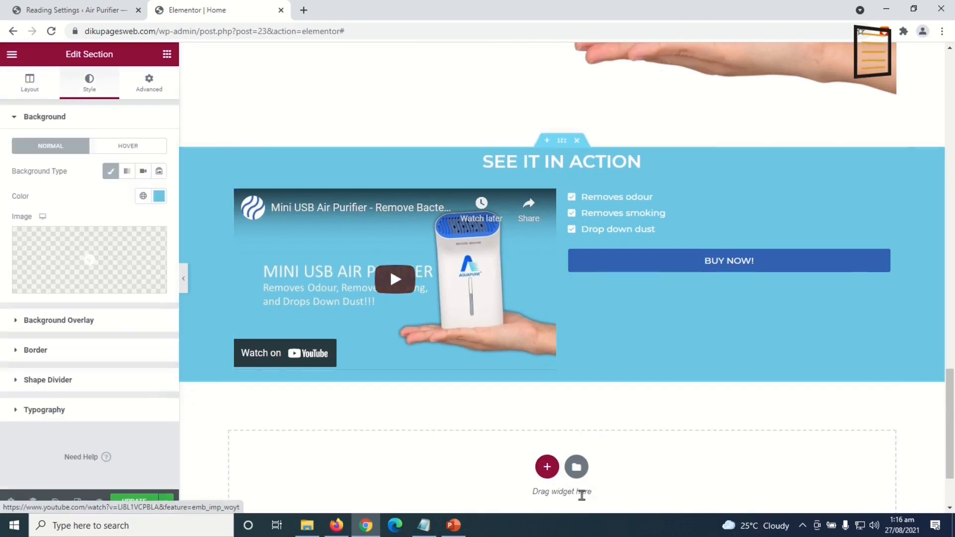
pyautogui.click(151, 83)
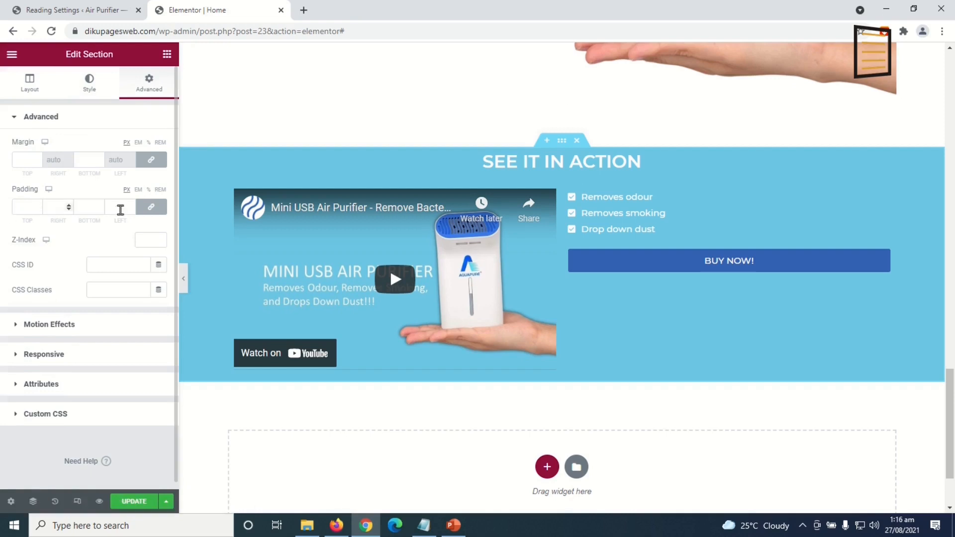
pyautogui.click(151, 208)
pyautogui.click(24, 207)
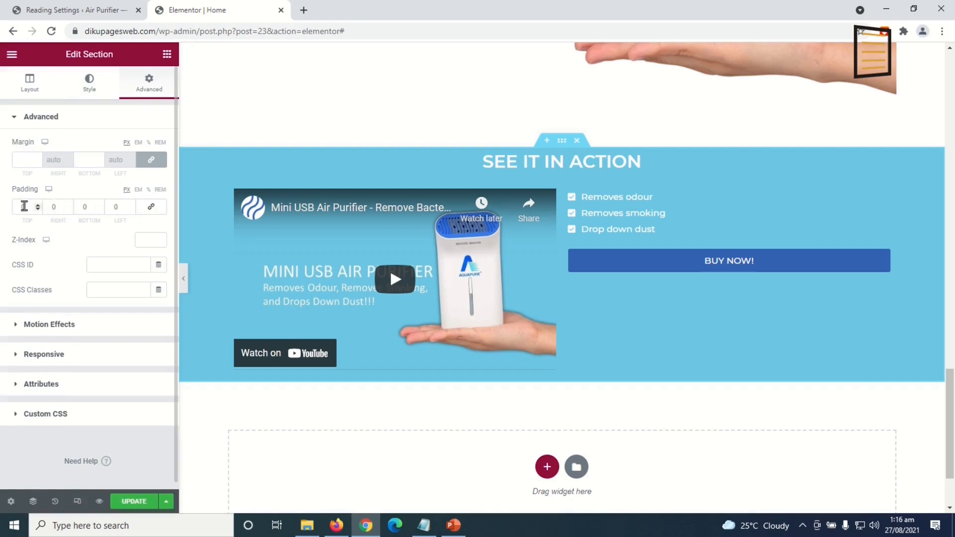
pyautogui.write('50')
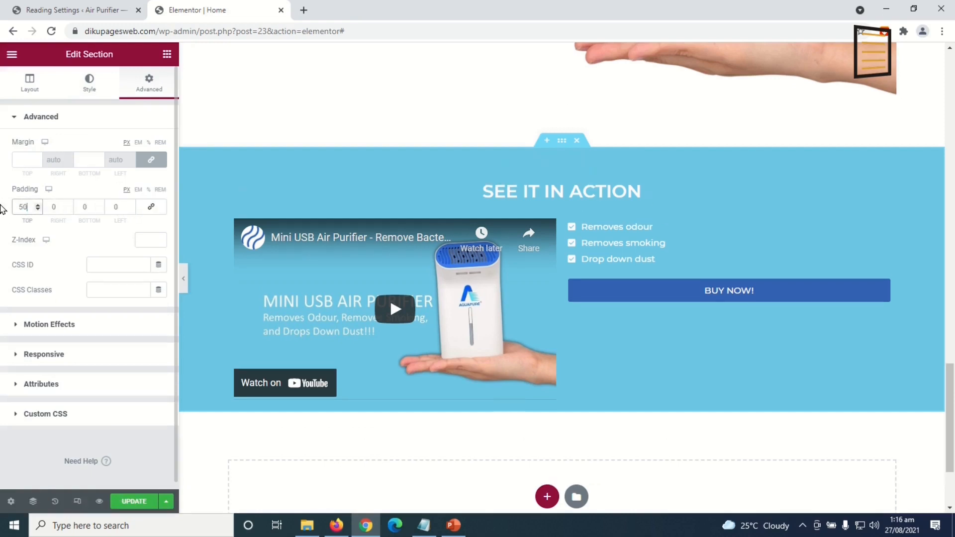
pyautogui.press('Tab')
pyautogui.press('Tab')
pyautogui.write('50')
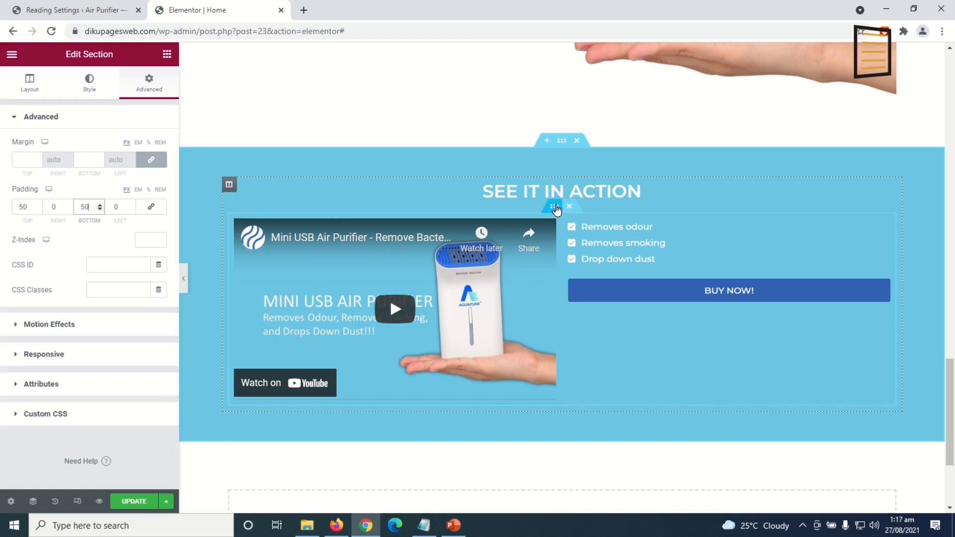
# Set the inner section's vertical alignment to Middle and align its BUY NOW! button left
pyautogui.click(554, 208)
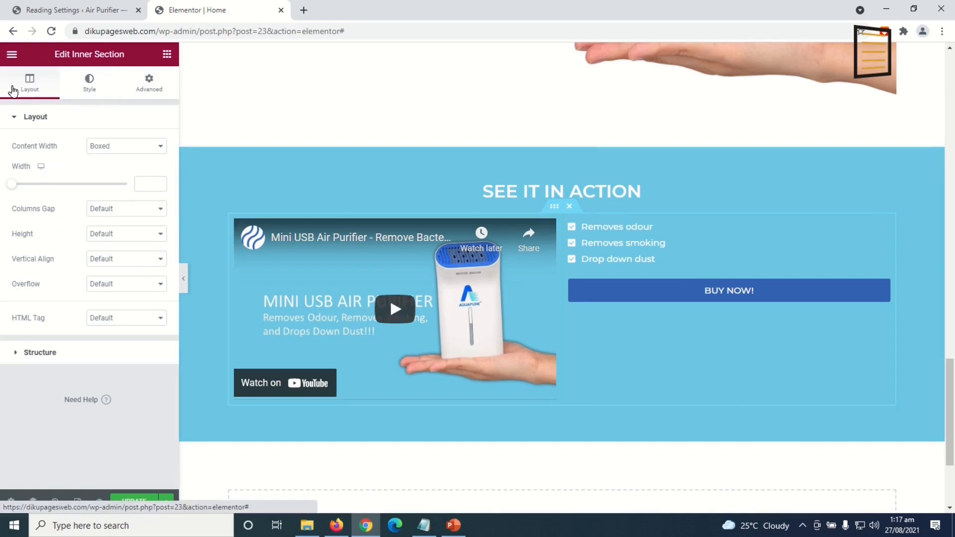
pyautogui.click(121, 268)
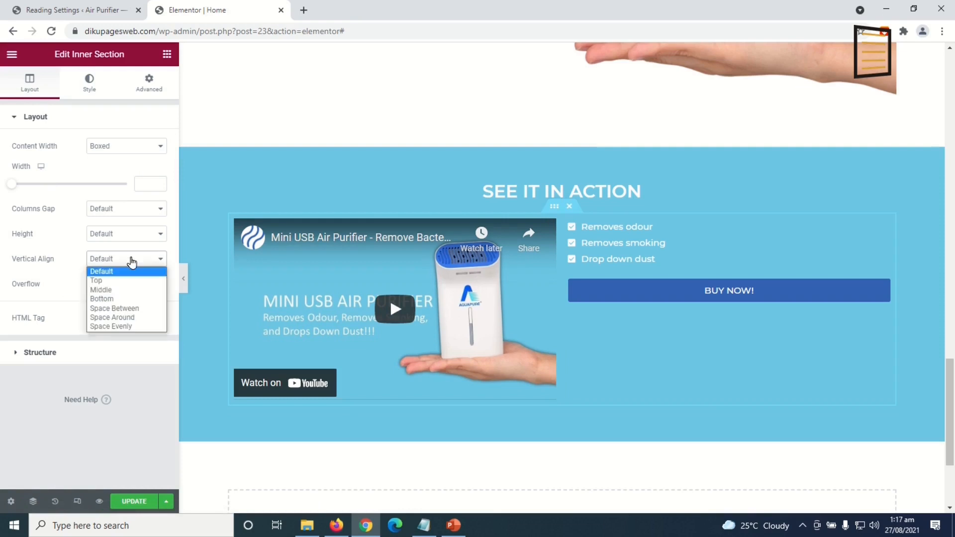
pyautogui.click(119, 288)
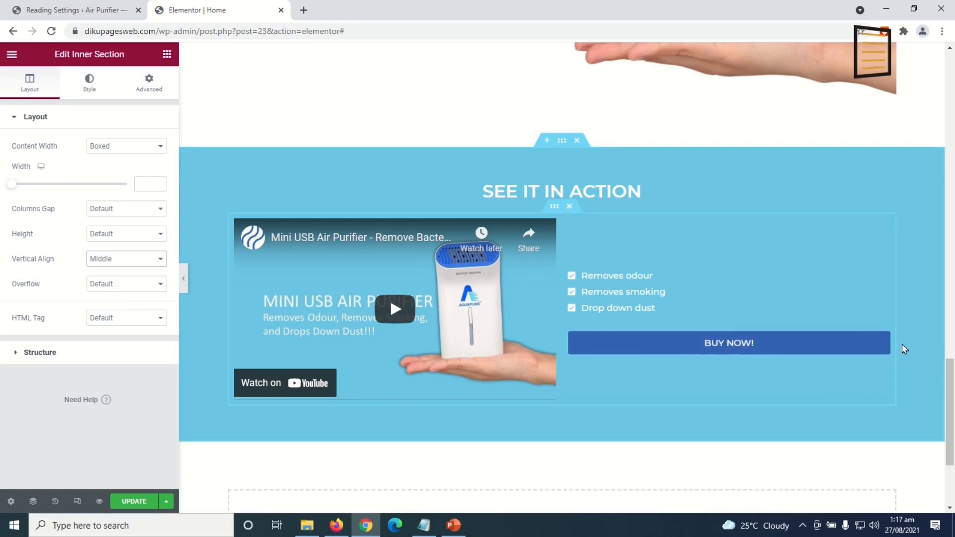
pyautogui.click(756, 347)
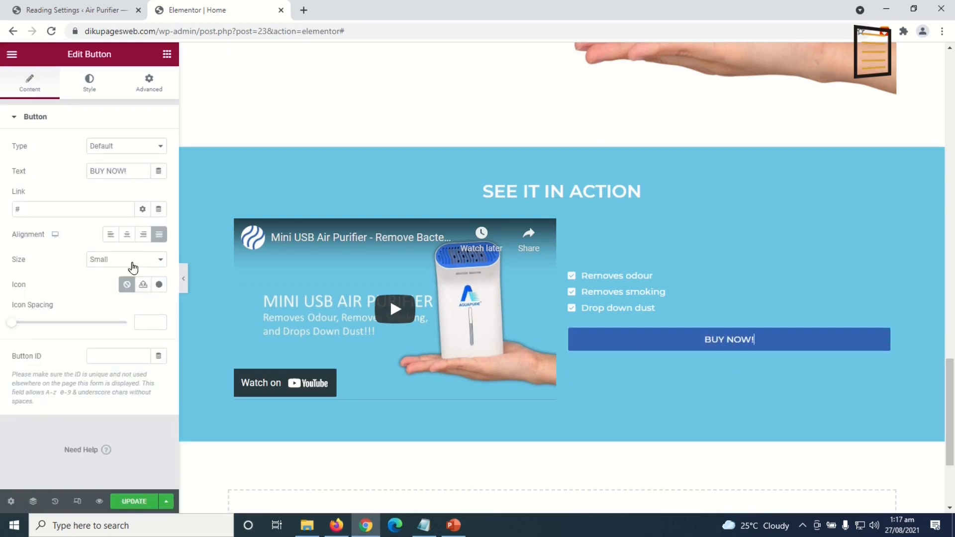
pyautogui.click(111, 234)
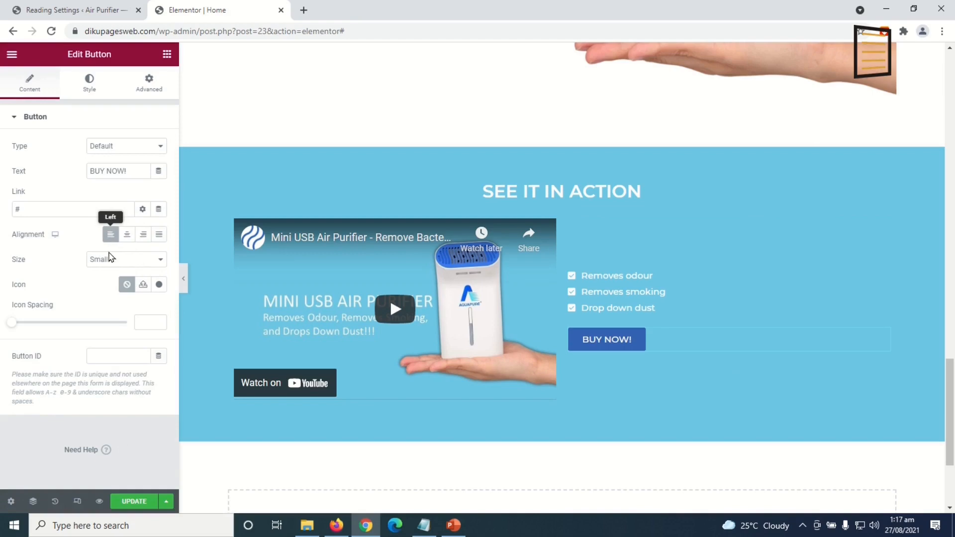
# Update the page, review its sections in the preview down to SEE IT IN ACTION, and return to the Elementor editor
pyautogui.click(132, 502)
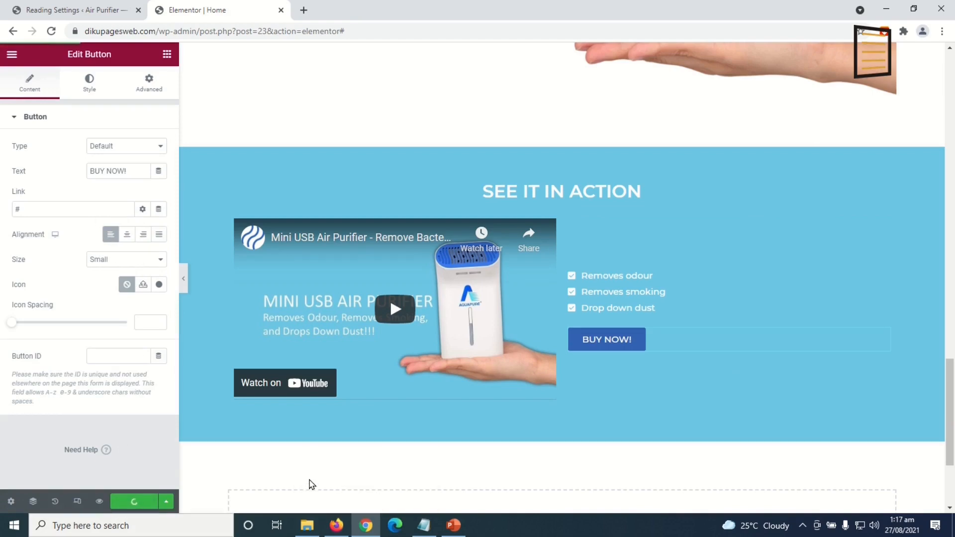
pyautogui.click(99, 502)
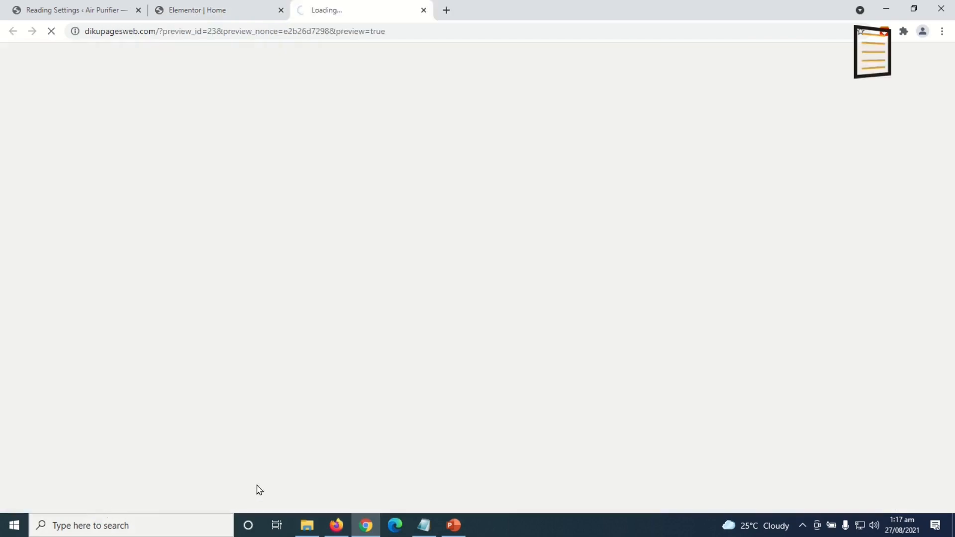
pyautogui.scroll(-6, 503, 419)
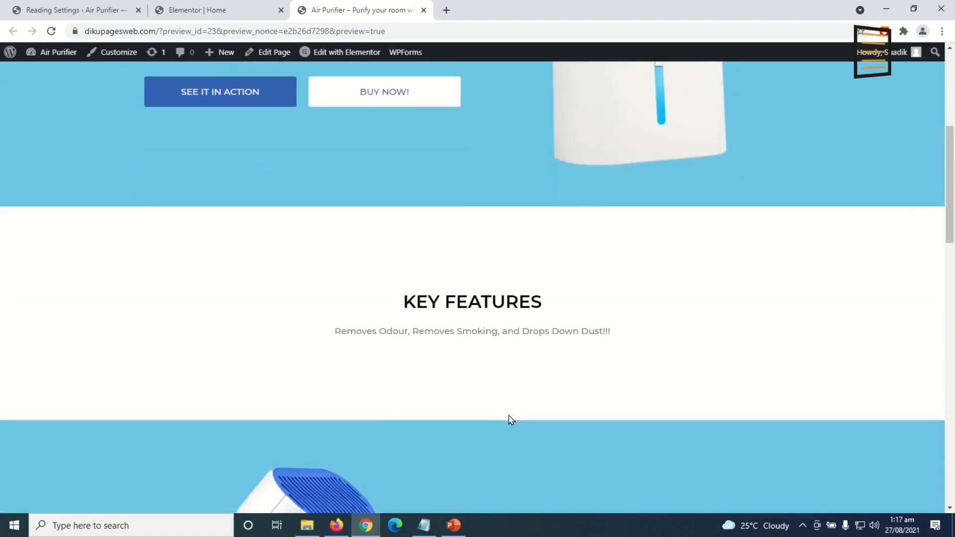
pyautogui.scroll(-15, 508, 419)
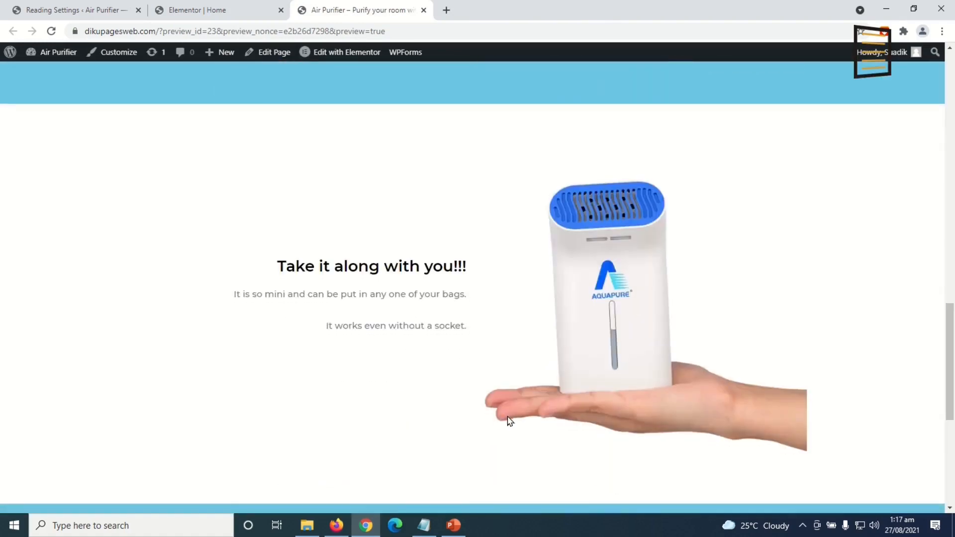
pyautogui.scroll(-7, 510, 421)
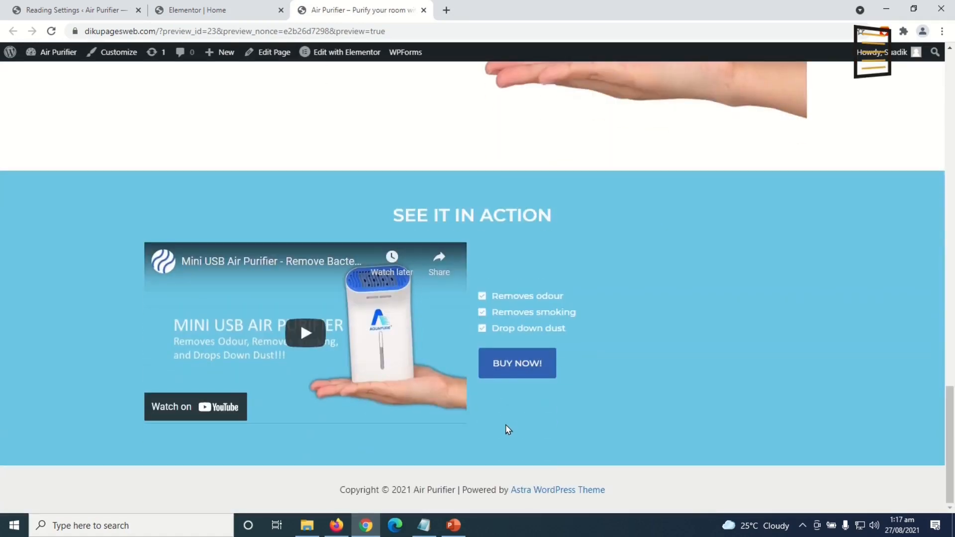
pyautogui.scroll(20, 506, 431)
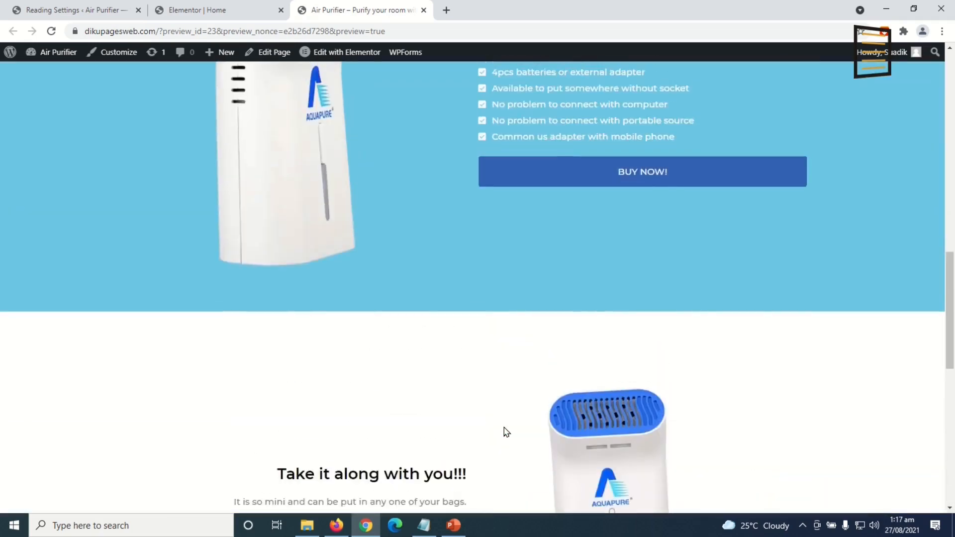
pyautogui.scroll(10, 505, 427)
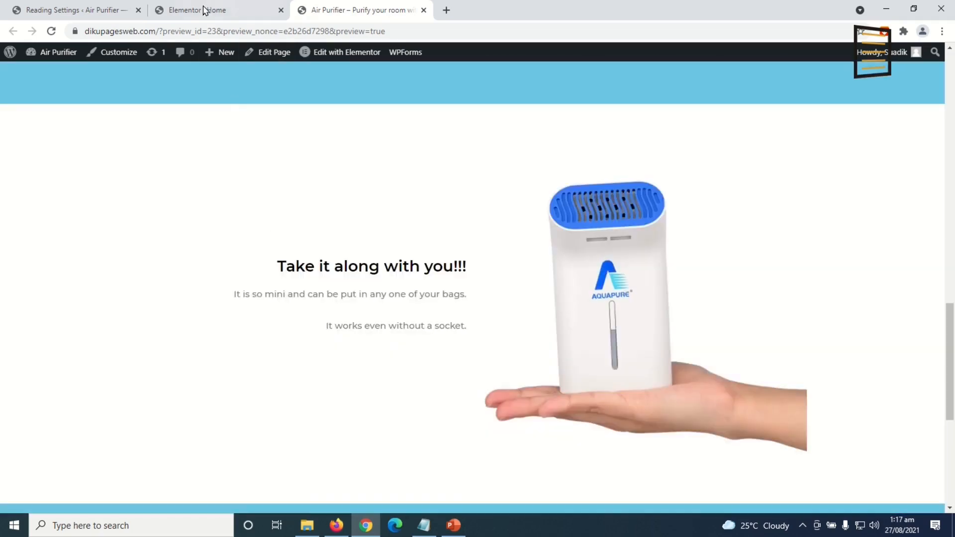
pyautogui.click(204, 9)
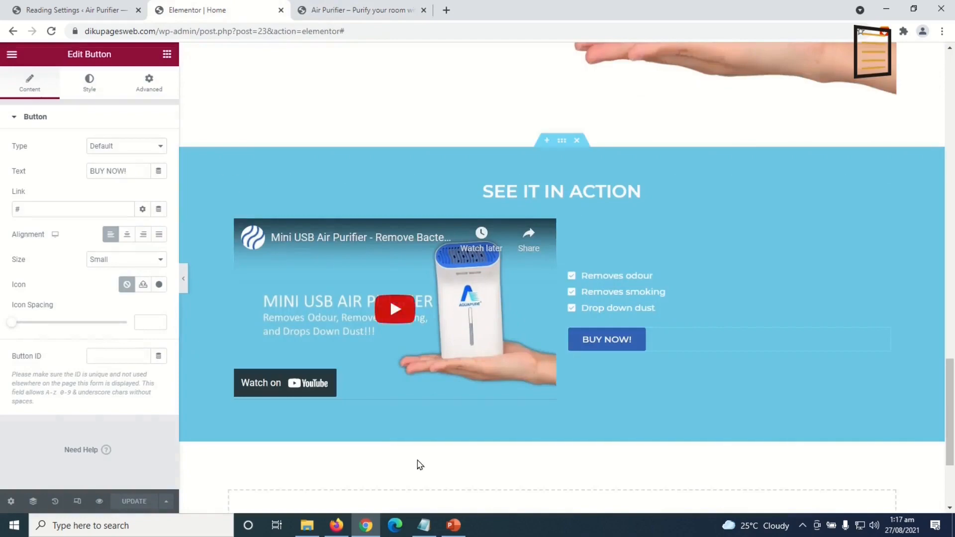
# Add a Menu Anchor widget above the SEE IT IN ACTION heading and set its ID to "Video"
pyautogui.scroll(15, 440, 443)
pyautogui.scroll(10, 443, 440)
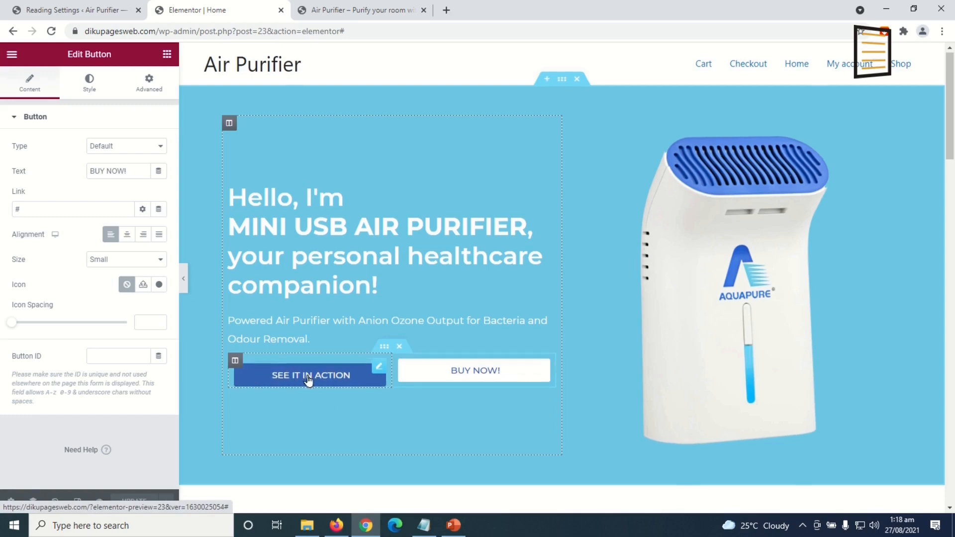
pyautogui.scroll(-12, 309, 377)
pyautogui.scroll(-9, 334, 416)
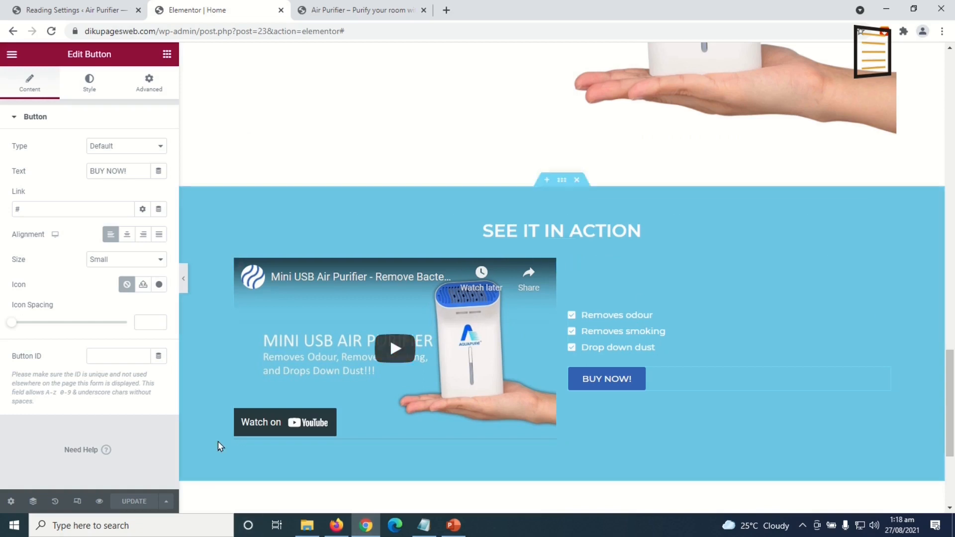
pyautogui.click(168, 55)
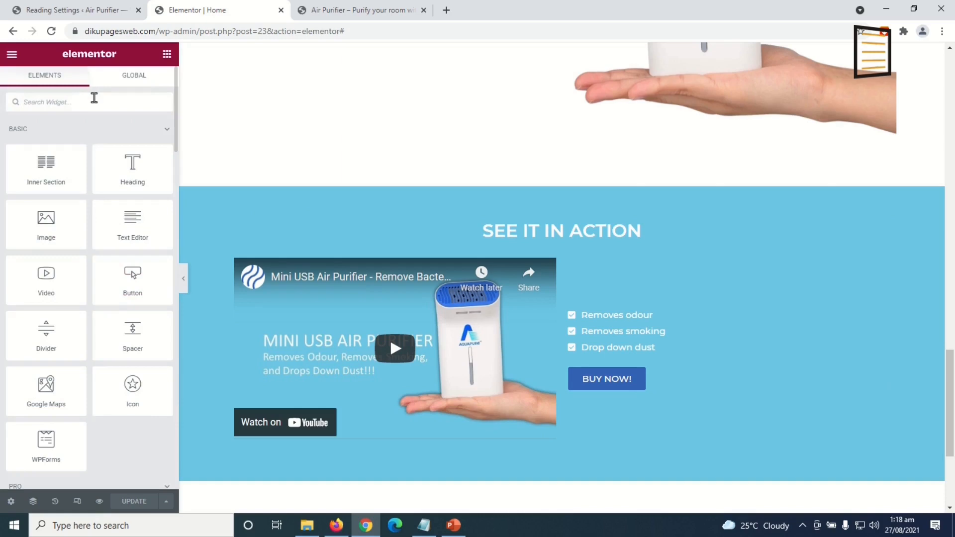
pyautogui.write('and')
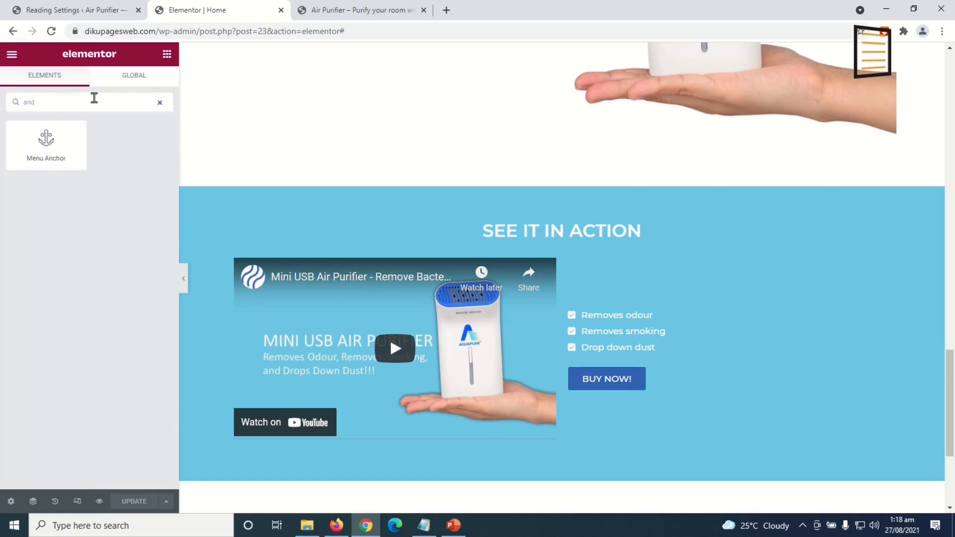
pyautogui.moveTo(28, 155); pyautogui.dragTo(534, 225)
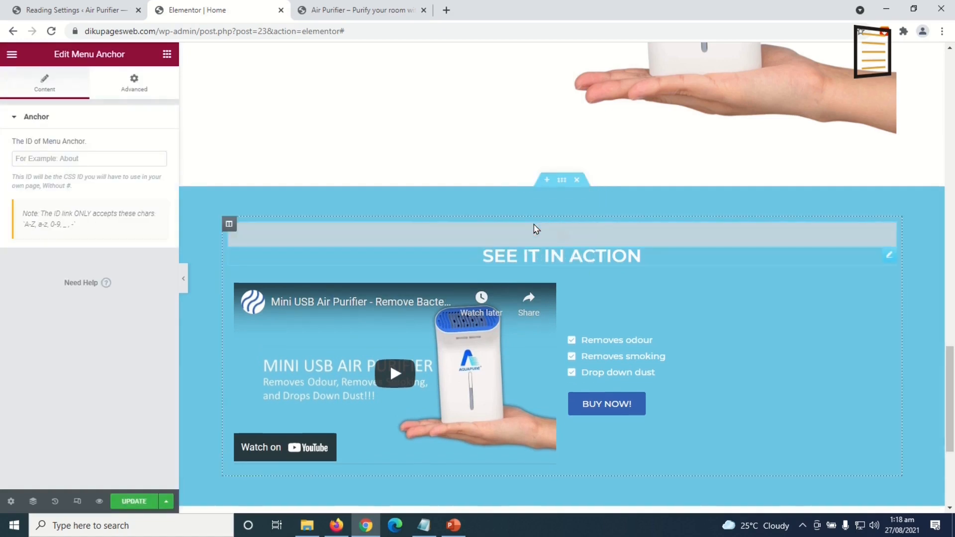
pyautogui.click(90, 155)
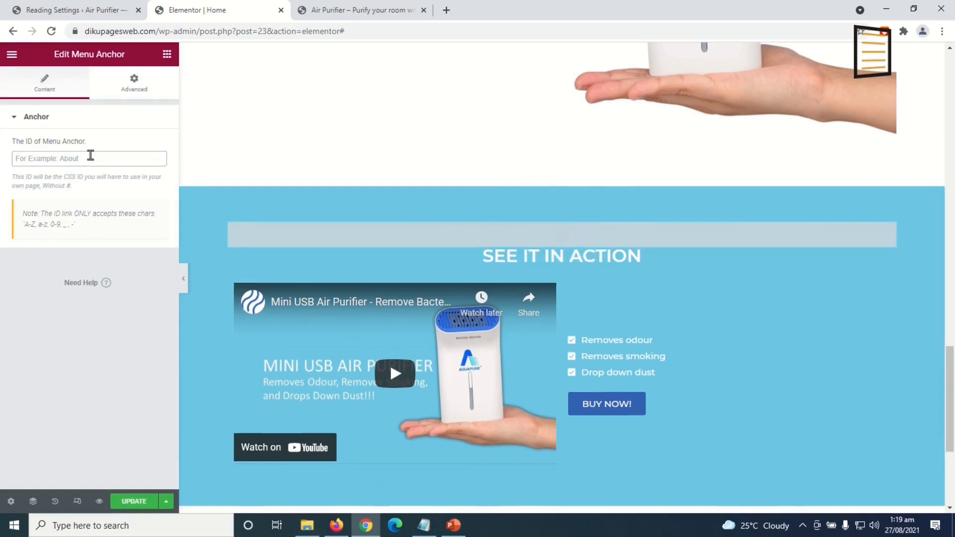
pyautogui.write('Video')
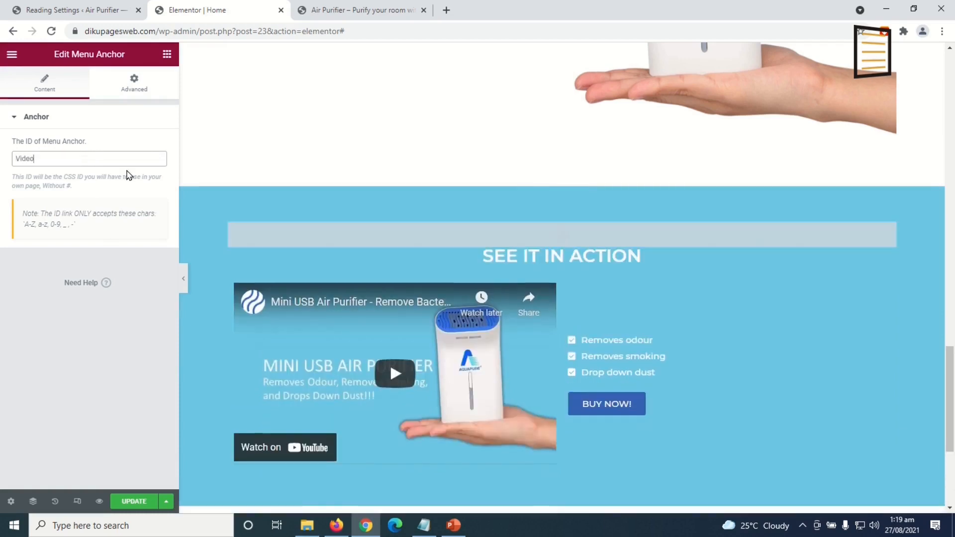
# Link the hero section's SEE IT IN ACTION button to #Video, test the link, and update the page
pyautogui.scroll(-5, 372, 317)
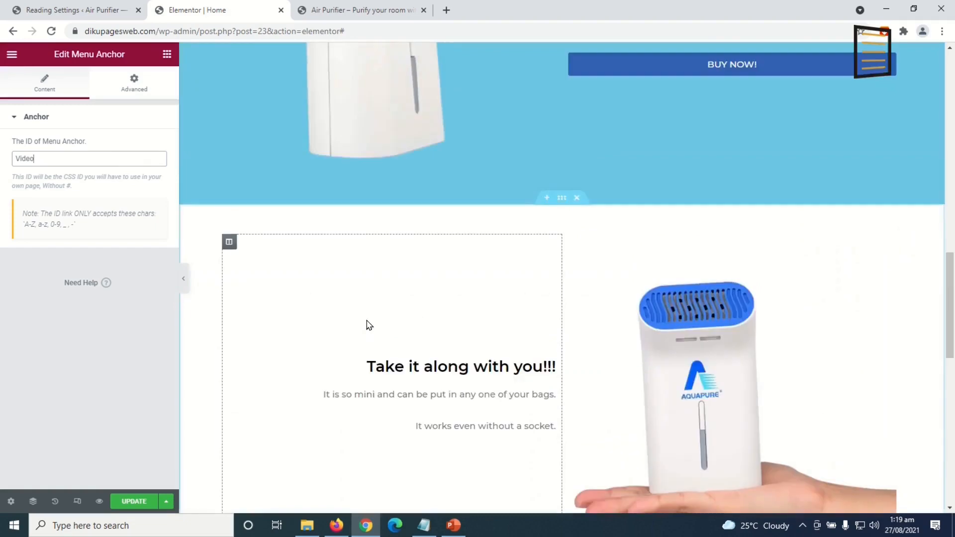
pyautogui.scroll(10, 369, 324)
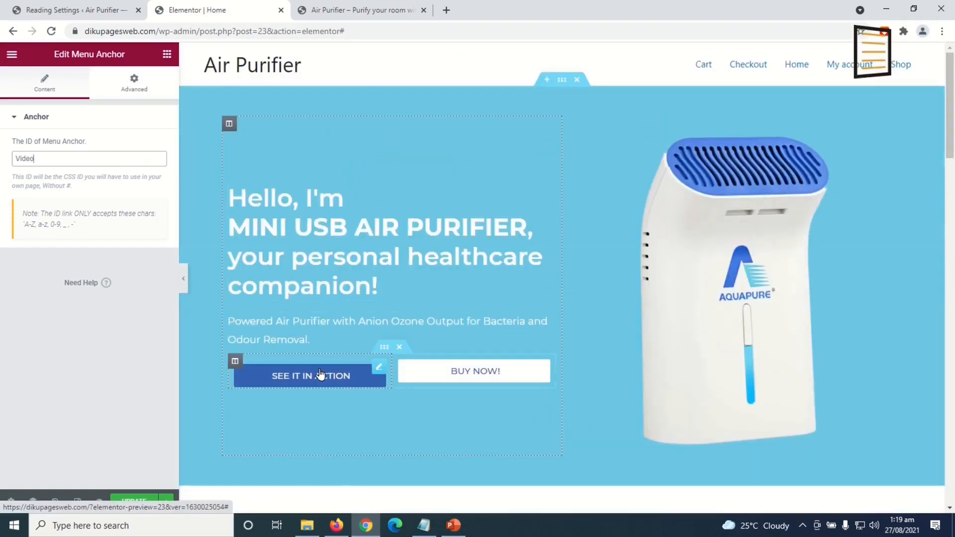
pyautogui.click(320, 374)
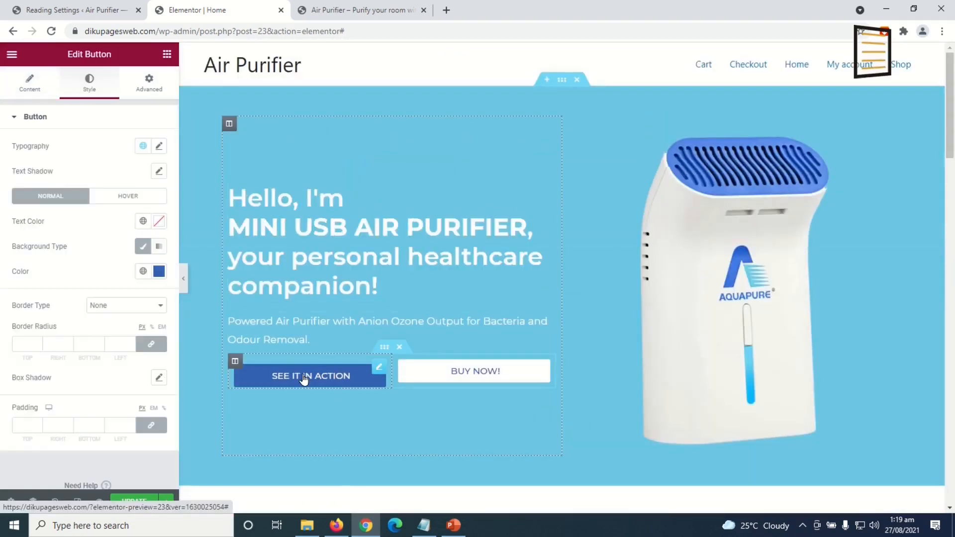
pyautogui.click(31, 87)
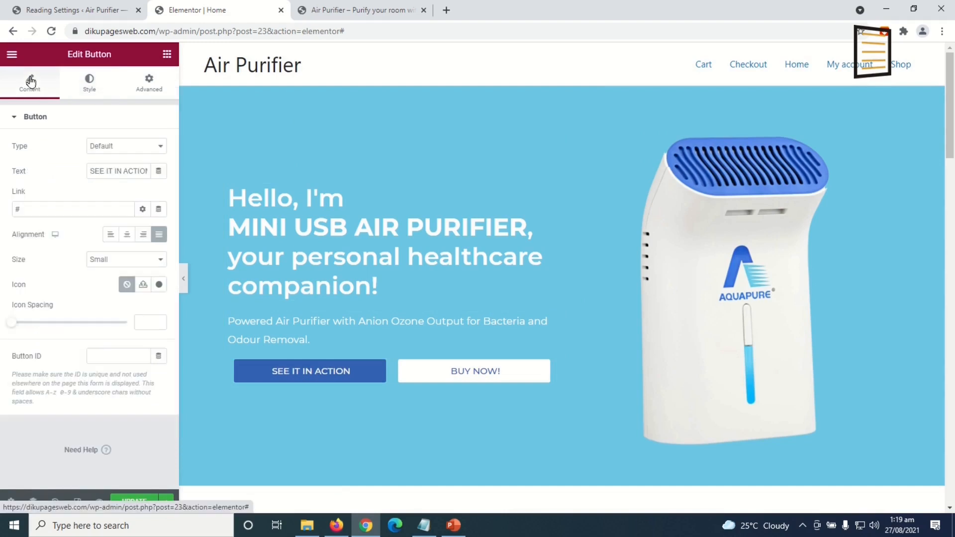
pyautogui.doubleClick(43, 209)
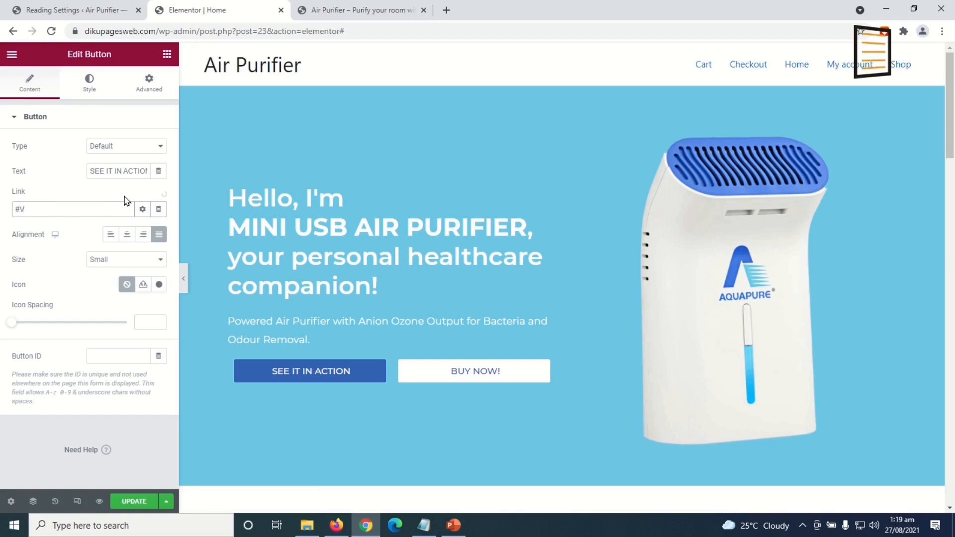
pyautogui.click(311, 376)
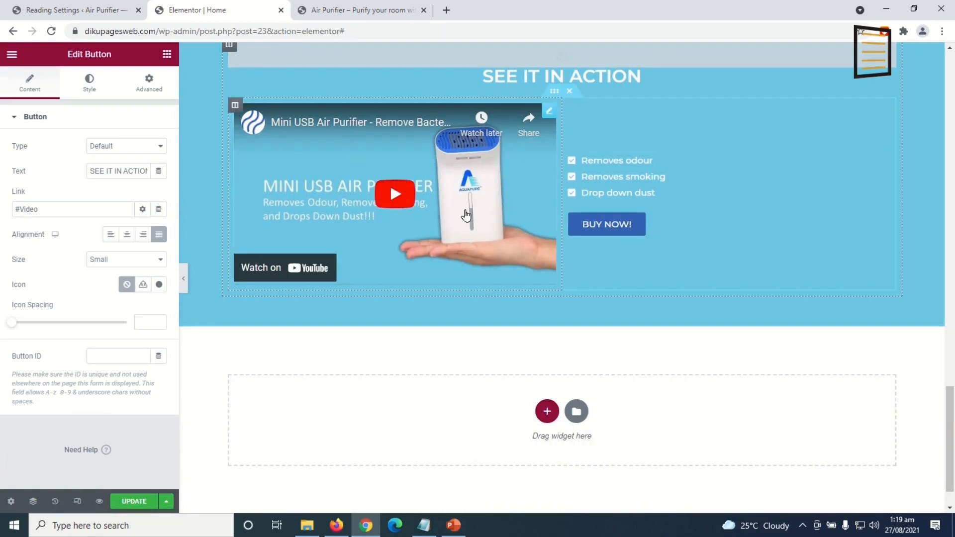
pyautogui.click(131, 502)
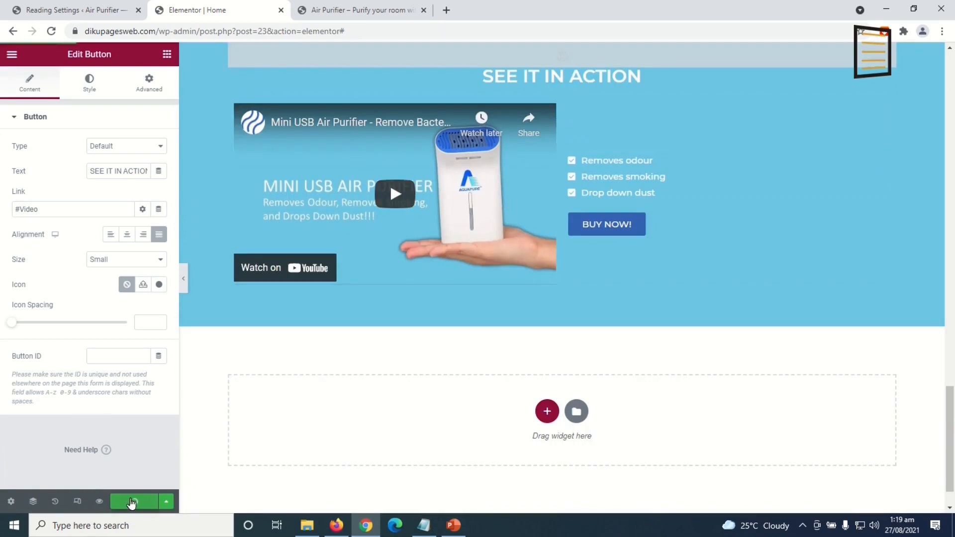
# Review the Air Purifier preview page from the hero section down to the SEE IT IN ACTION section
pyautogui.click(353, 10)
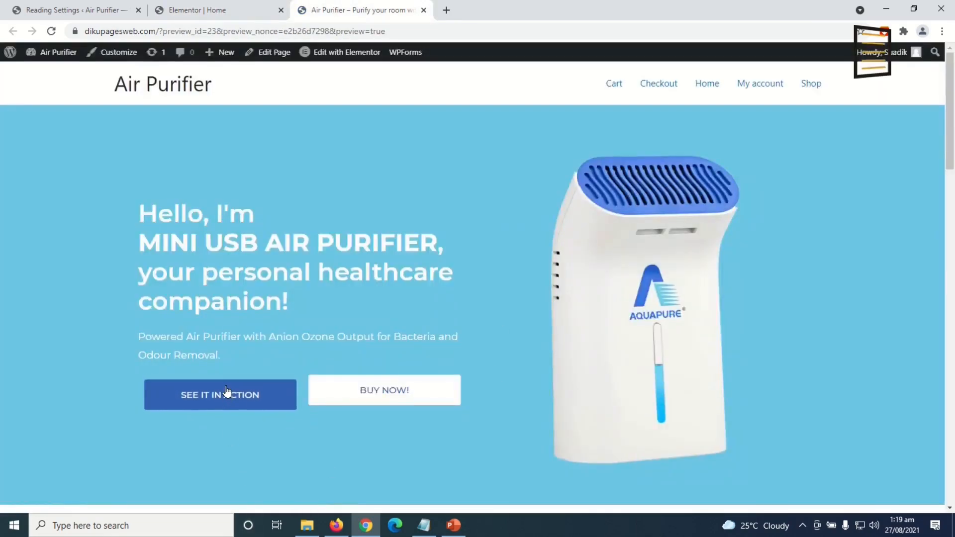
pyautogui.scroll(-8, 230, 393)
pyautogui.scroll(-5, 230, 393)
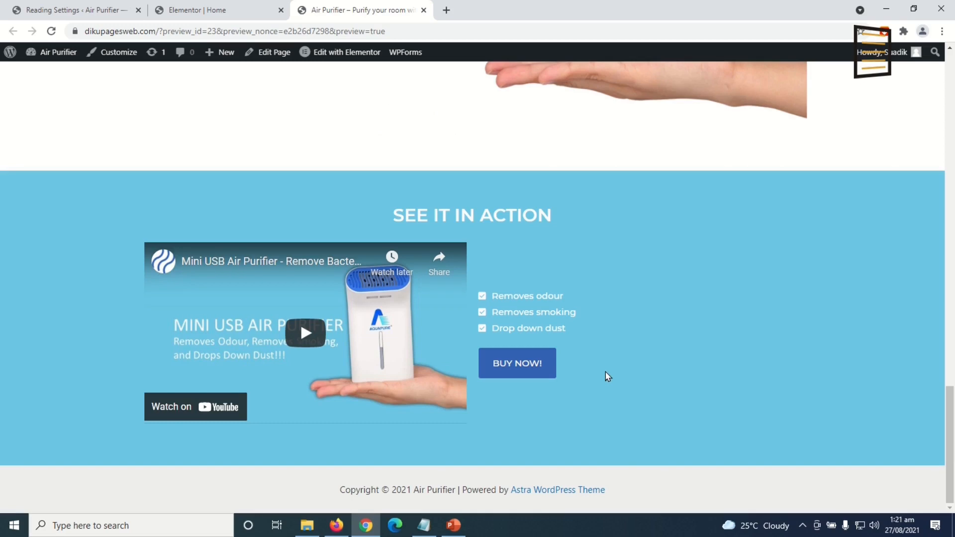
pyautogui.scroll(15, 607, 376)
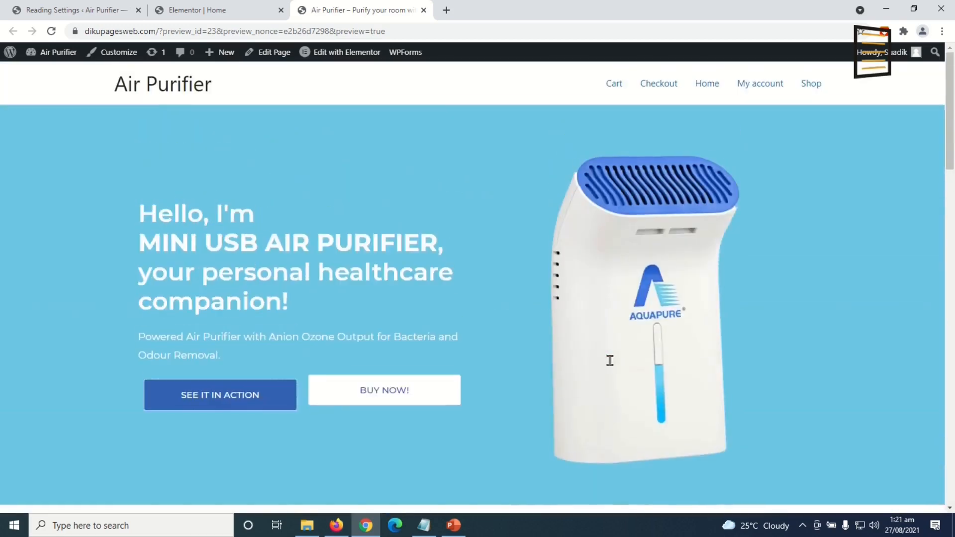
pyautogui.scroll(-15, 611, 363)
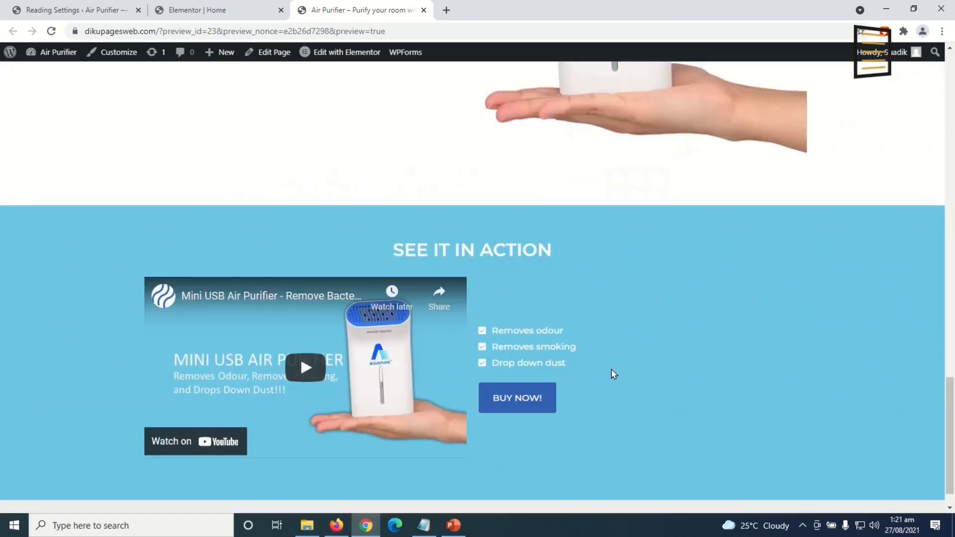
pyautogui.scroll(5, 613, 379)
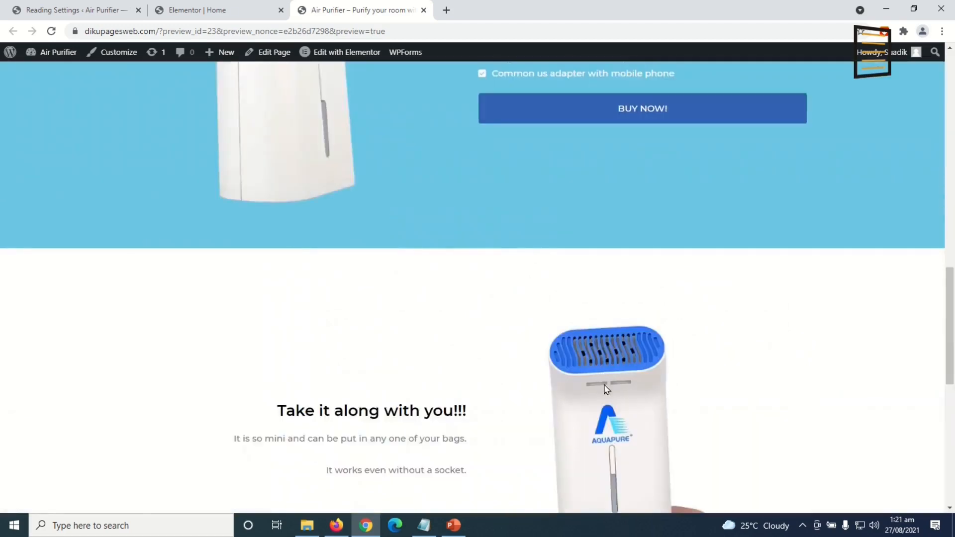
# Return to the Elementor editor and show the top of the page in the Mobile responsive mode
pyautogui.click(219, 16)
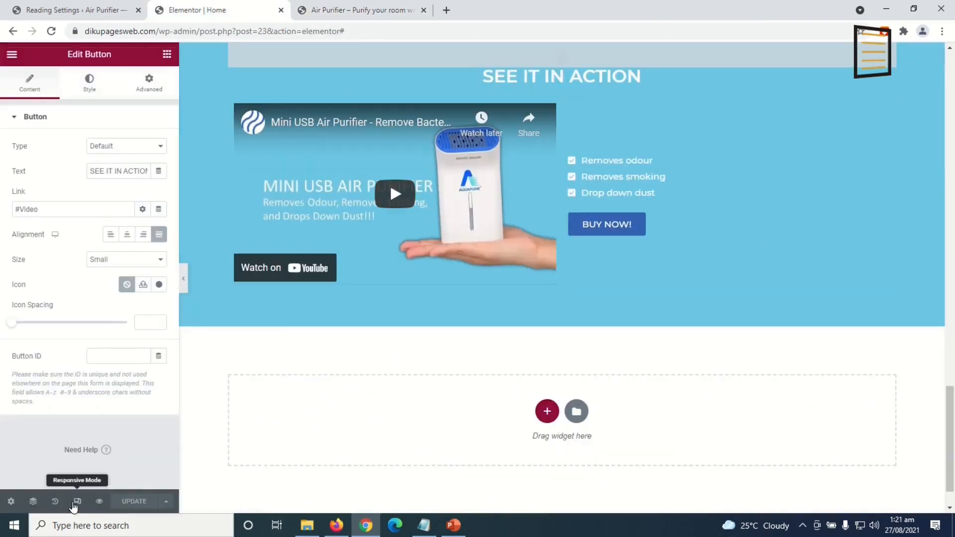
pyautogui.click(79, 501)
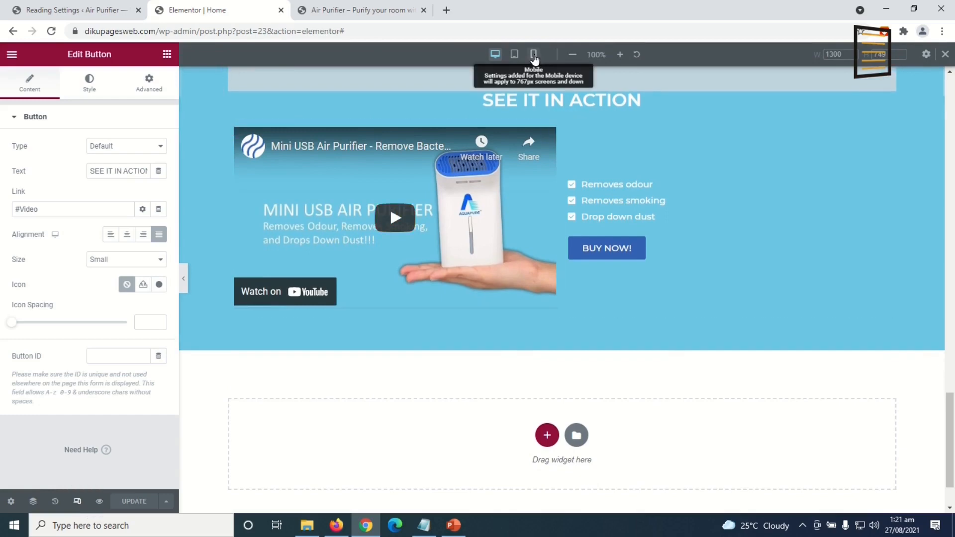
pyautogui.click(534, 55)
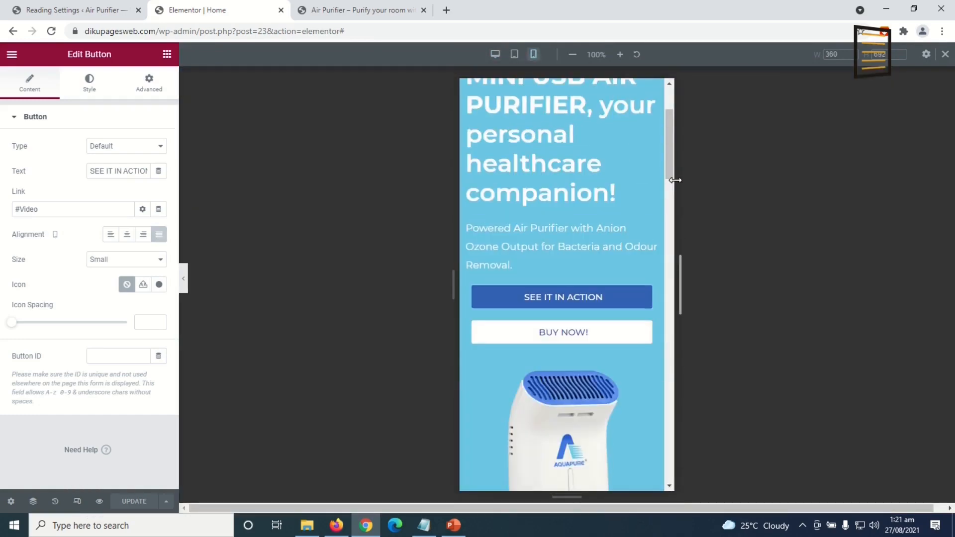
pyautogui.moveTo(674, 160); pyautogui.dragTo(670, 103)
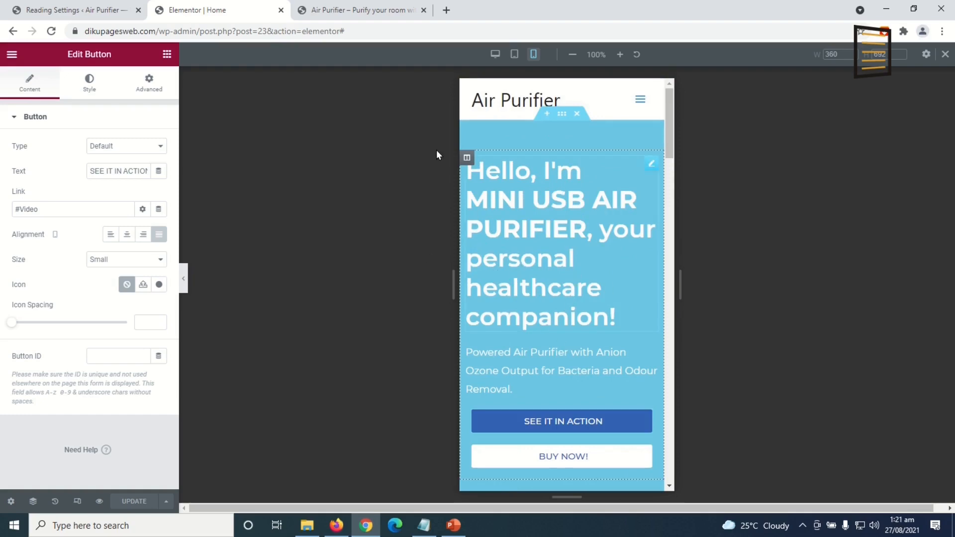
# Set the hero heading's mobile font size to 20 px and centre its text
pyautogui.click(524, 246)
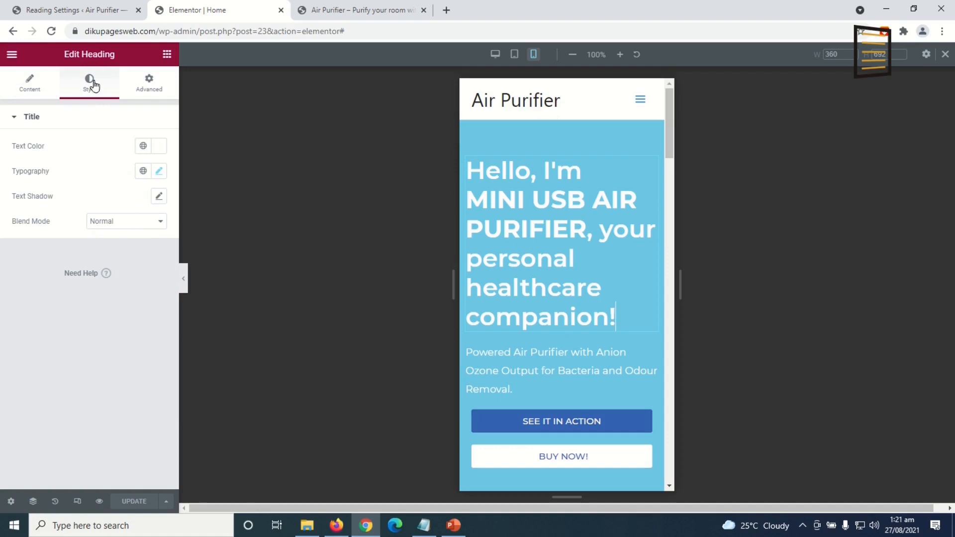
pyautogui.click(159, 172)
pyautogui.click(136, 267)
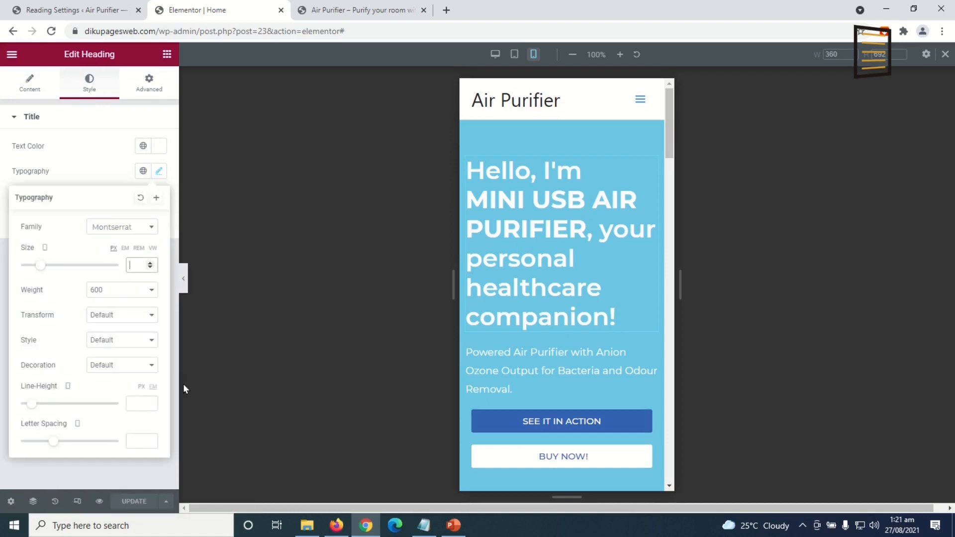
pyautogui.write('20')
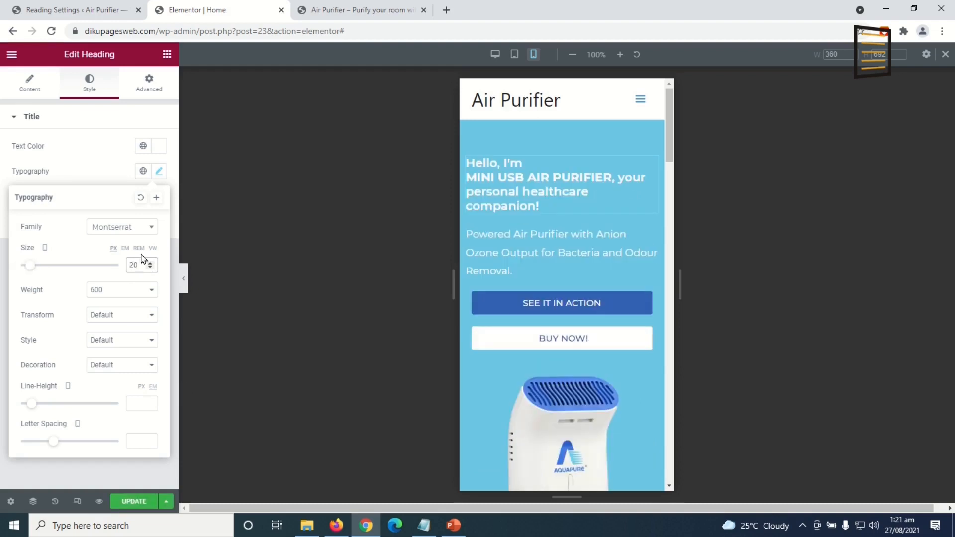
pyautogui.click(159, 172)
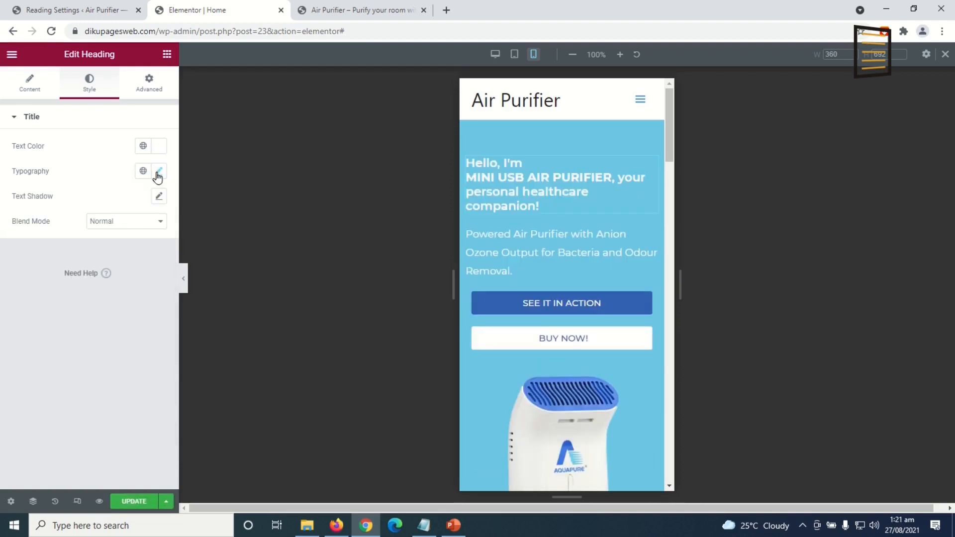
pyautogui.click(27, 91)
pyautogui.click(126, 319)
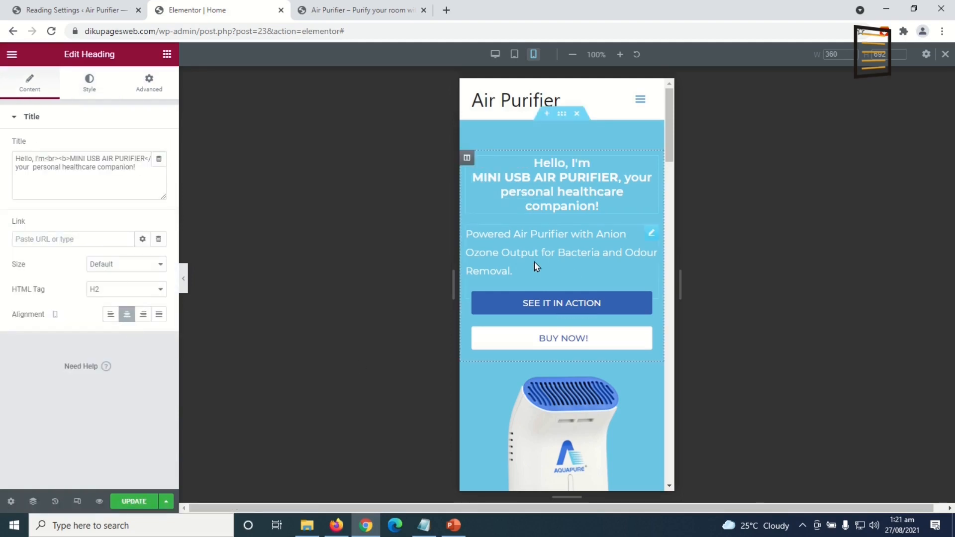
# Centre the paragraph below the hero heading and set its mobile font size to 15 px
pyautogui.click(540, 249)
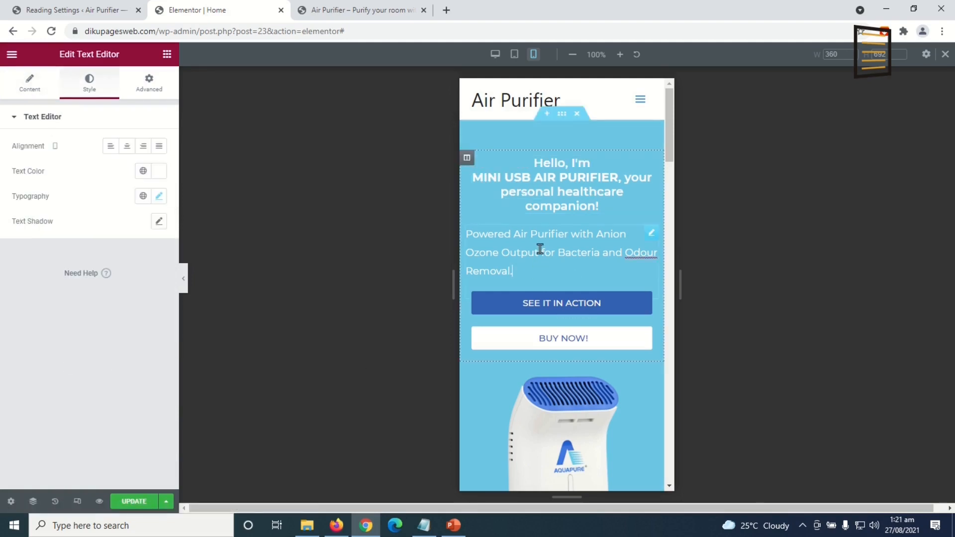
pyautogui.click(128, 147)
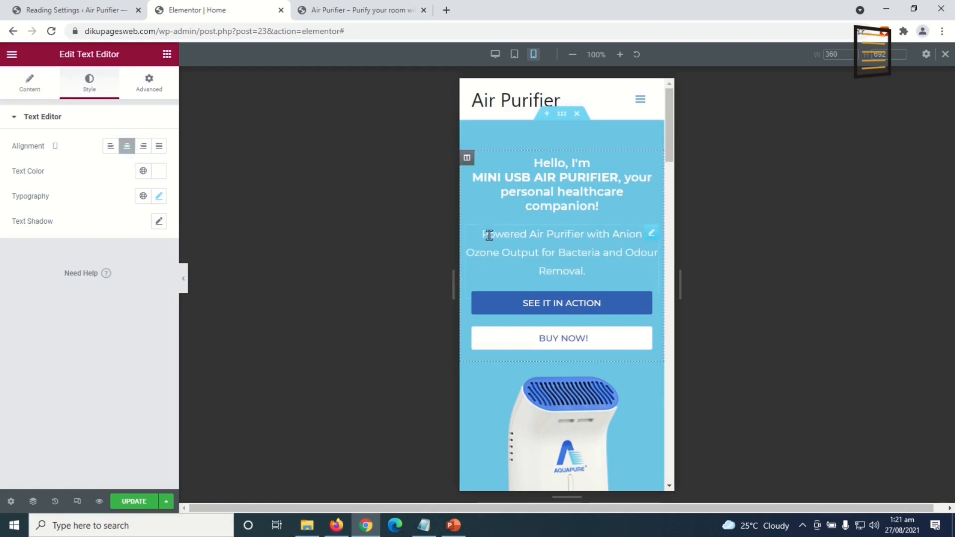
pyautogui.click(158, 199)
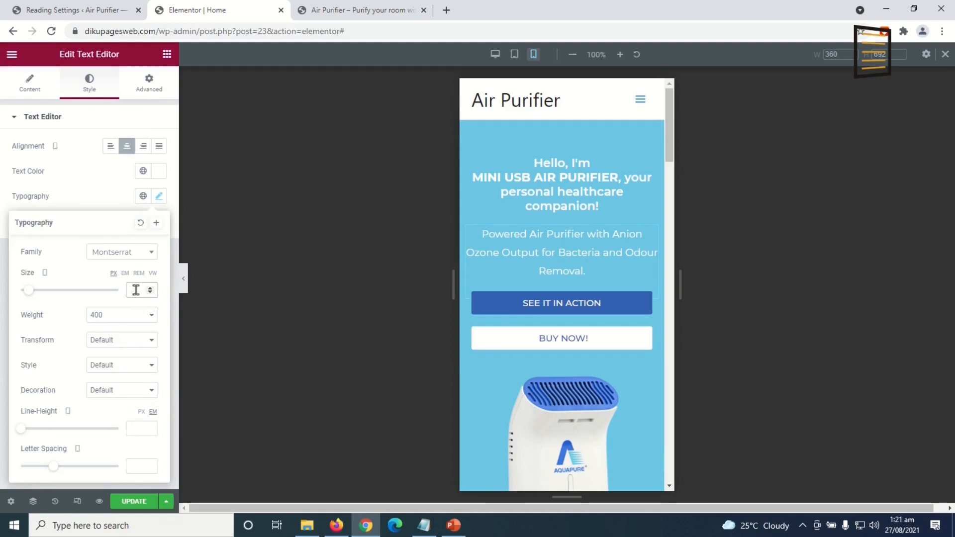
pyautogui.press('Up')
pyautogui.press('Up')
pyautogui.press('Up')
pyautogui.press('Up')
pyautogui.press('Up')
pyautogui.press('Up')
pyautogui.press('Up')
pyautogui.press('Up')
pyautogui.press('Up')
pyautogui.press('Up')
pyautogui.press('Up')
pyautogui.press('Up')
pyautogui.press('Up')
pyautogui.press('Up')
pyautogui.press('Up')
pyautogui.press('Up')
pyautogui.press('Up')
pyautogui.press('Up')
pyautogui.press('Up')
pyautogui.press('Up')
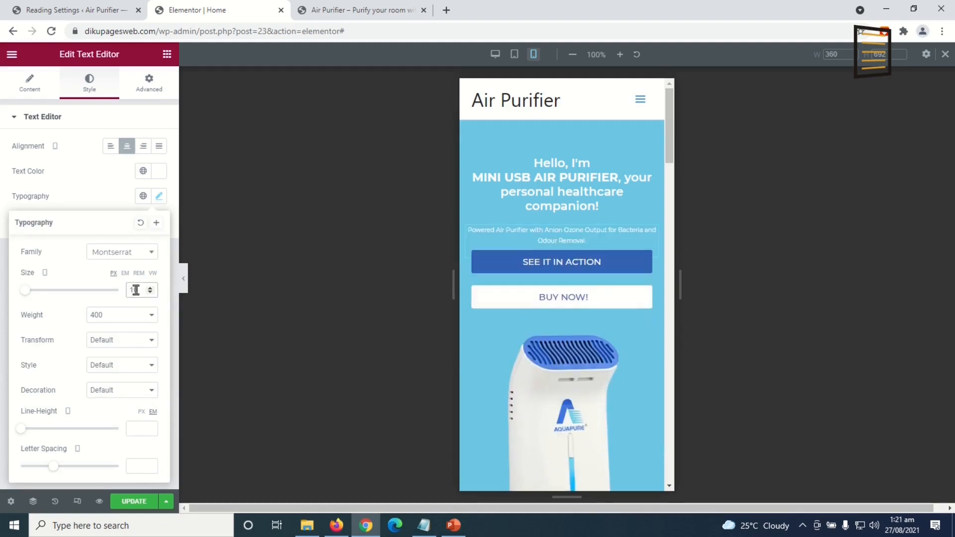
pyautogui.press('Down')
pyautogui.press('Down')
pyautogui.press('Down')
pyautogui.press('Down')
pyautogui.press('Down')
pyautogui.press('Down')
pyautogui.press('Down')
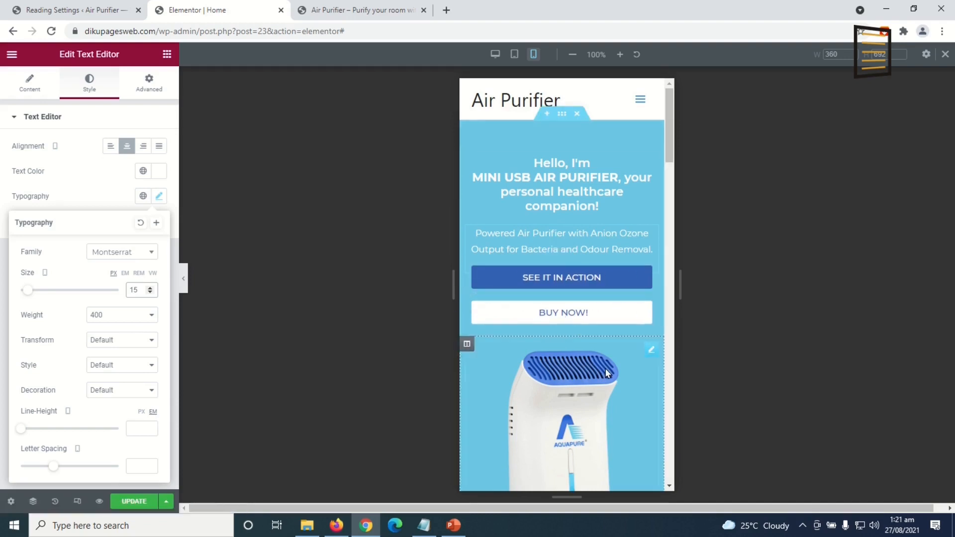
# Select the KEY FEATURES section in the desktop view and set its mobile padding to 25 px on all sides
pyautogui.scroll(-3, 605, 369)
pyautogui.scroll(-1, 606, 372)
pyautogui.scroll(-5, 560, 271)
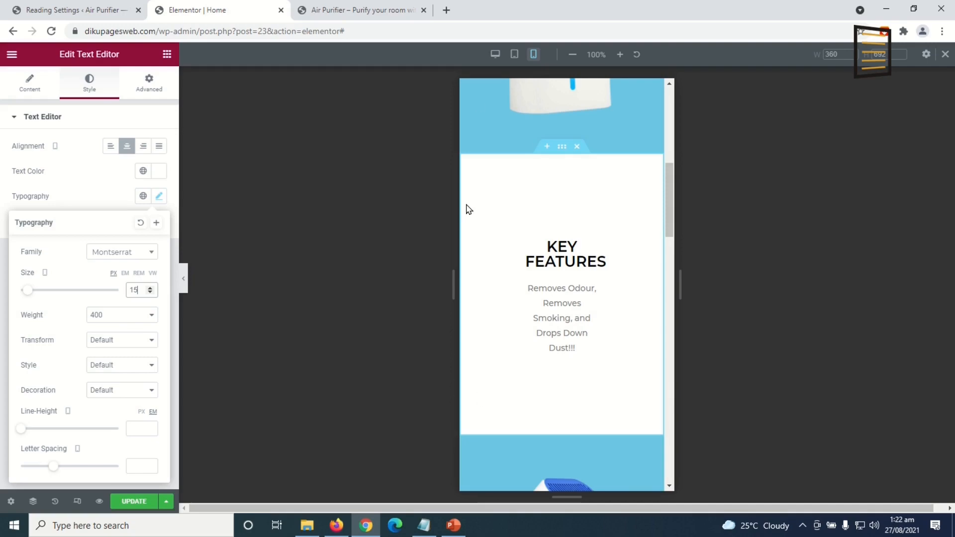
pyautogui.click(495, 54)
pyautogui.scroll(5, 564, 396)
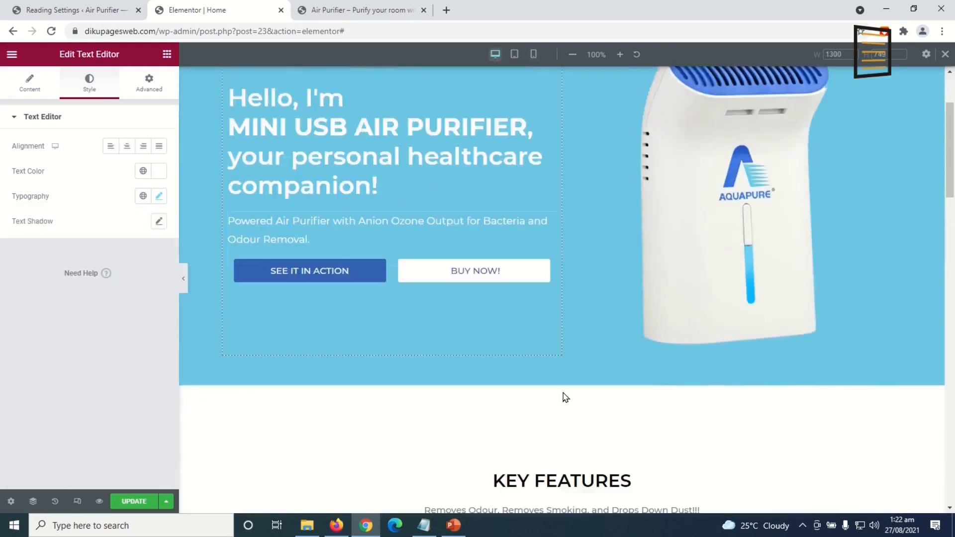
pyautogui.scroll(-1, 558, 411)
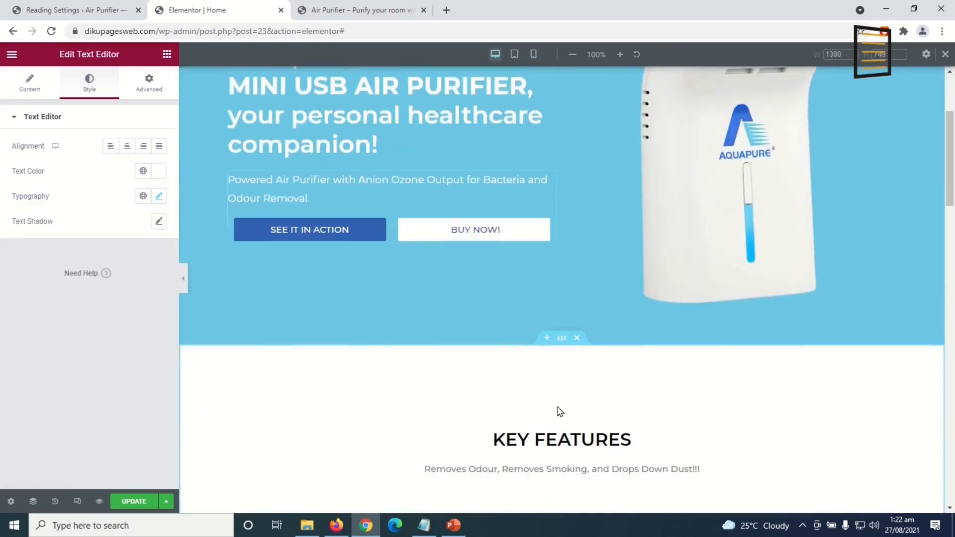
pyautogui.click(561, 341)
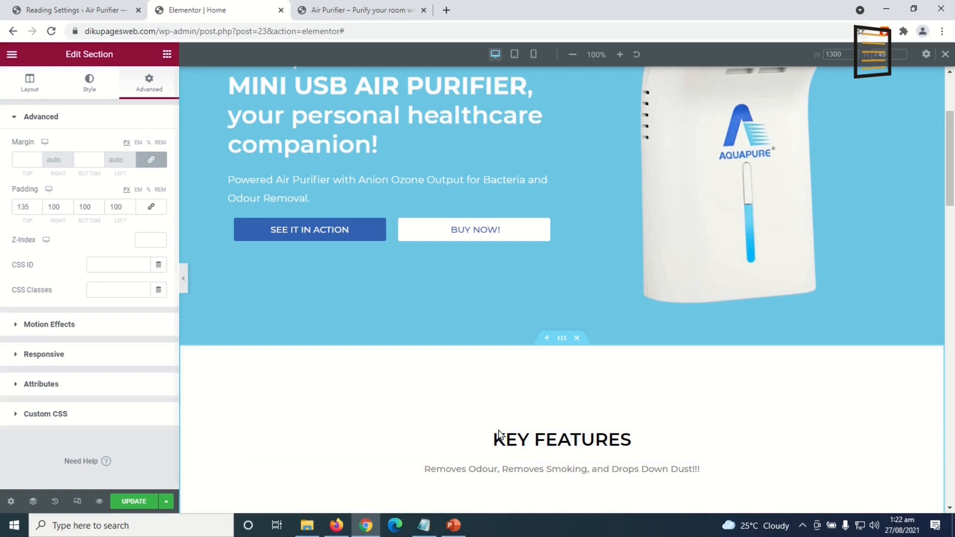
pyautogui.click(534, 54)
pyautogui.scroll(-3, 572, 252)
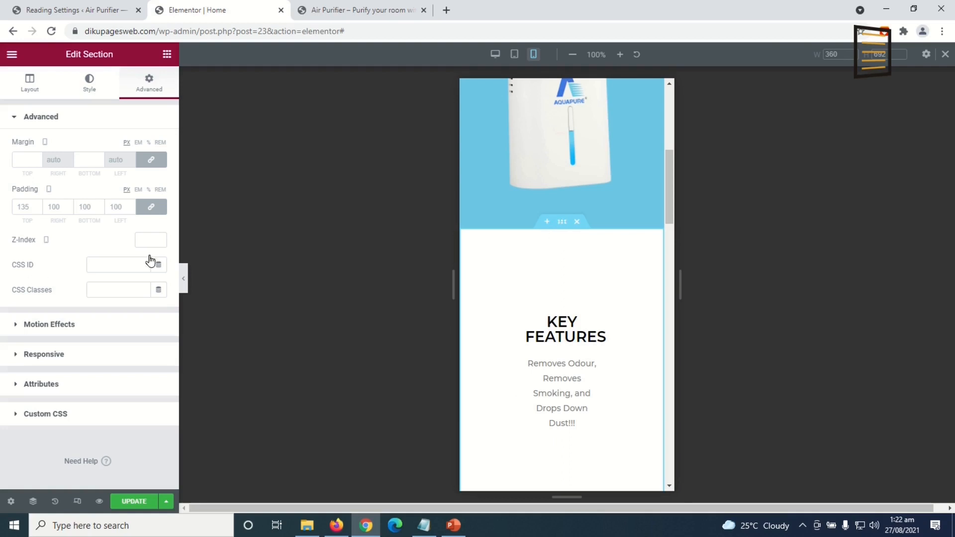
pyautogui.click(18, 207)
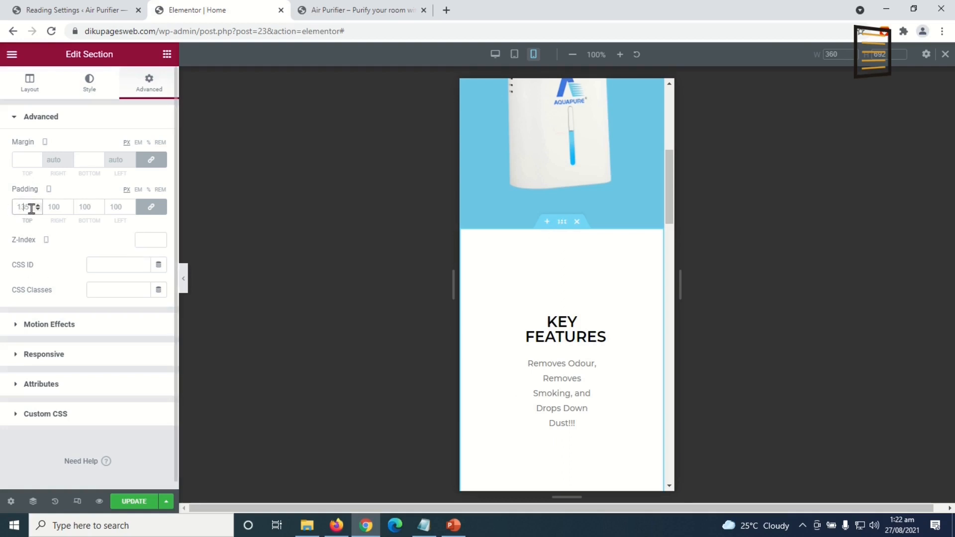
pyautogui.write('25')
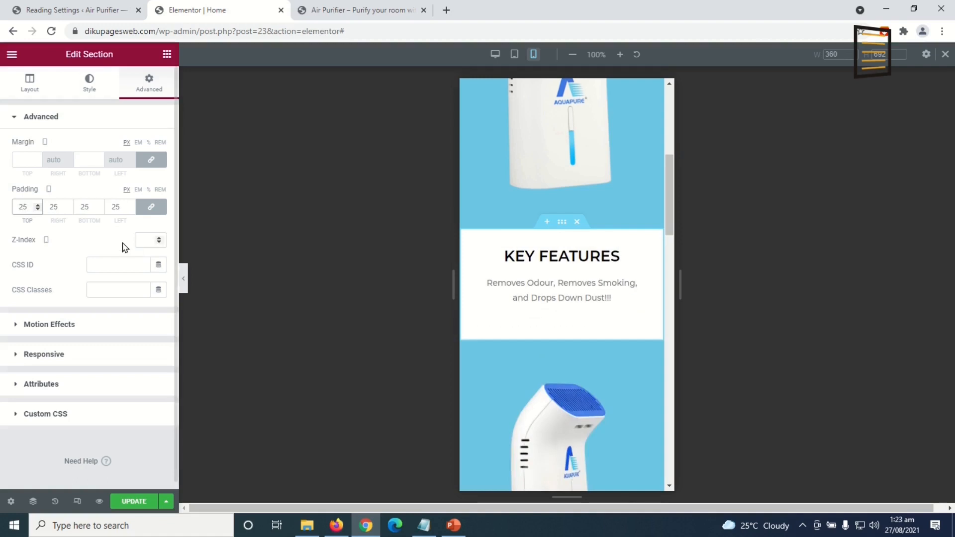
# Unlink the KEY FEATURES section's mobile padding values and set its top padding to 30 px
pyautogui.click(151, 208)
pyautogui.click(23, 207)
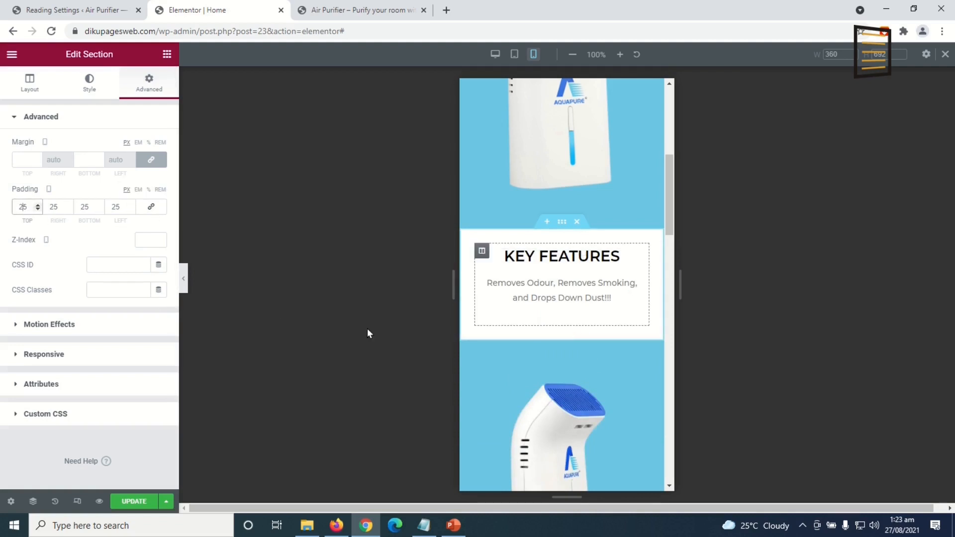
pyautogui.press('Up')
pyautogui.press('Up')
pyautogui.press('Up')
pyautogui.press('Up')
pyautogui.press('Up')
pyautogui.press('Up')
pyautogui.press('Up')
pyautogui.press('Up')
pyautogui.press('Up')
pyautogui.press('Up')
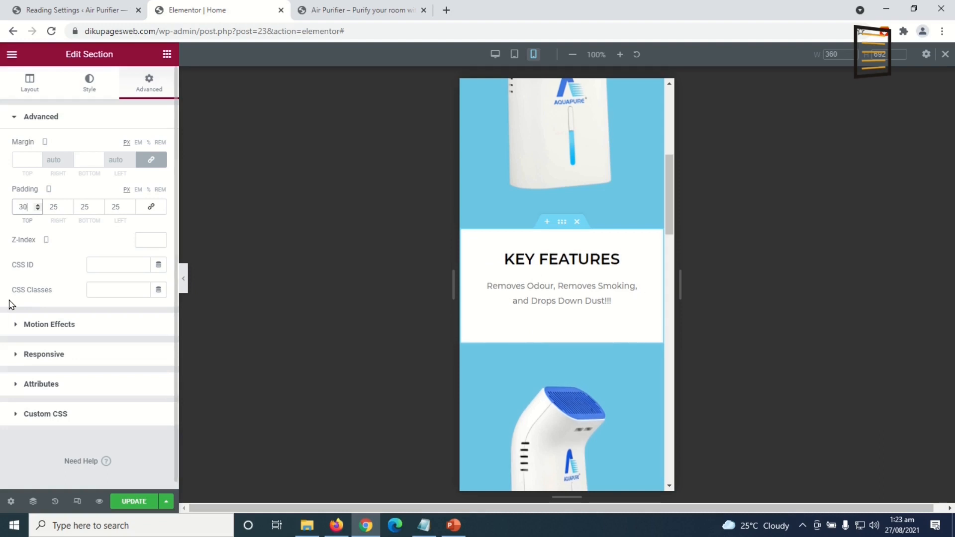
# Raise the KEY FEATURES section's mobile top padding to 50 px
pyautogui.press('Up')
pyautogui.press('Up')
pyautogui.press('Up')
pyautogui.press('Up')
pyautogui.press('Up')
pyautogui.press('Up')
pyautogui.press('Up')
pyautogui.press('Up')
pyautogui.press('Up')
pyautogui.press('Up')
pyautogui.press('Up')
pyautogui.press('Up')
pyautogui.press('Up')
pyautogui.press('Up')
pyautogui.press('Up')
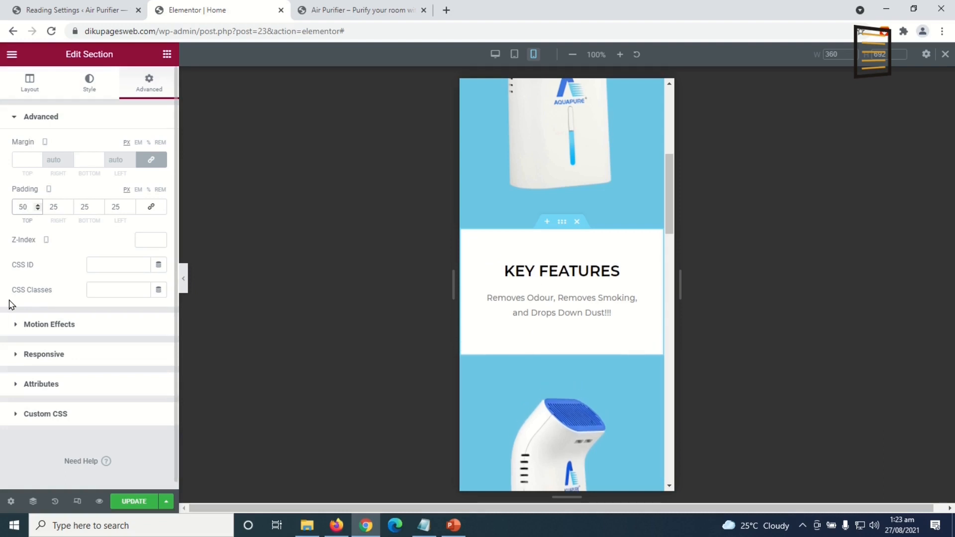
# Centre the "Take it along with you!!!" heading and the paragraph below it for mobile
pyautogui.scroll(-6, 616, 331)
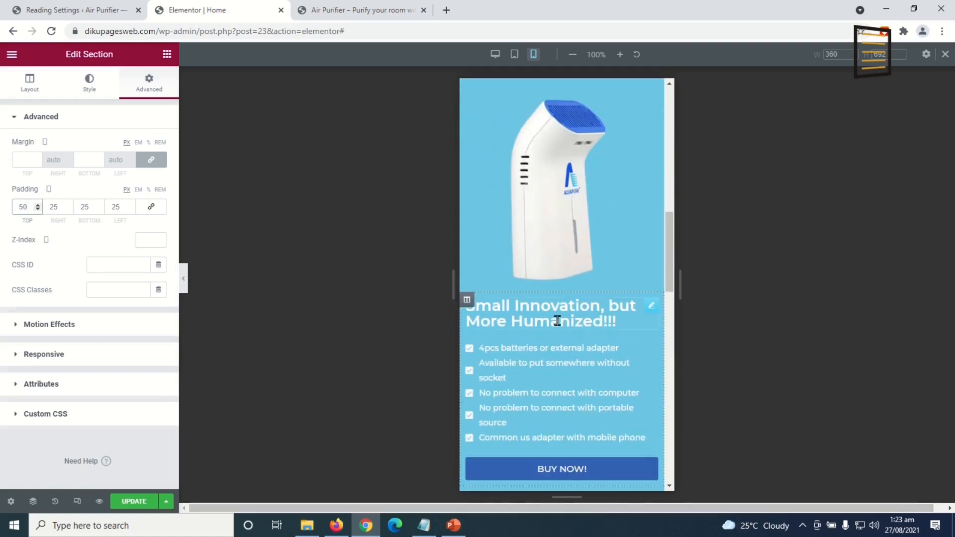
pyautogui.click(640, 306)
pyautogui.scroll(-1, 612, 278)
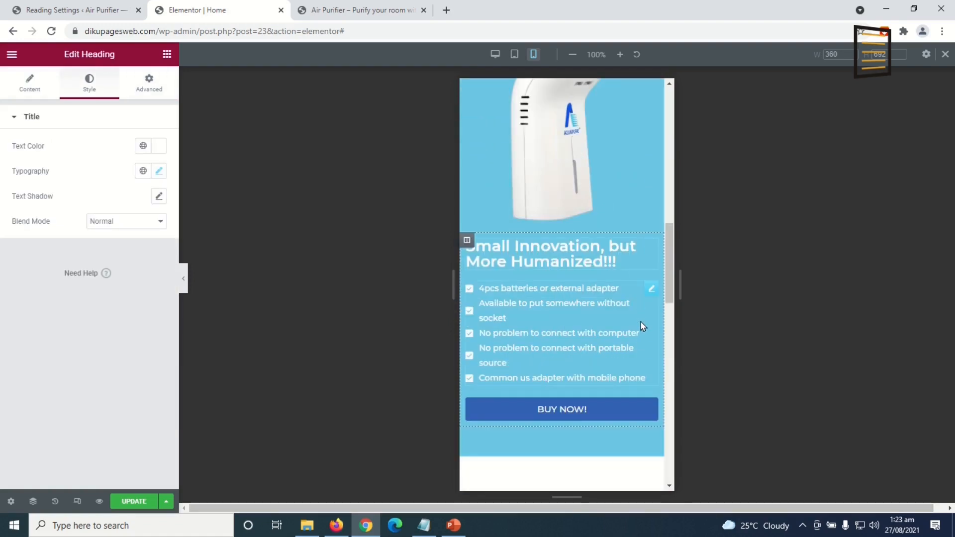
pyautogui.scroll(-4, 641, 323)
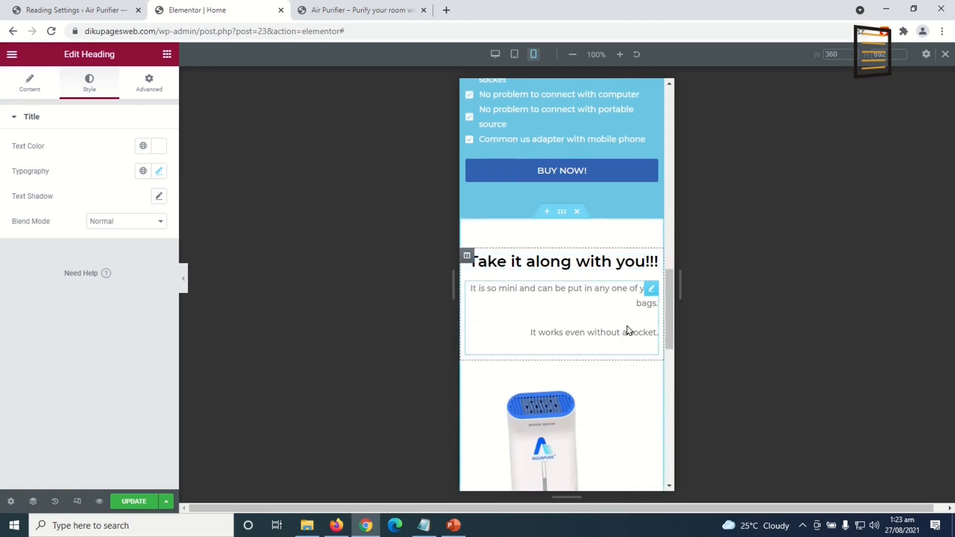
pyautogui.scroll(-3, 612, 383)
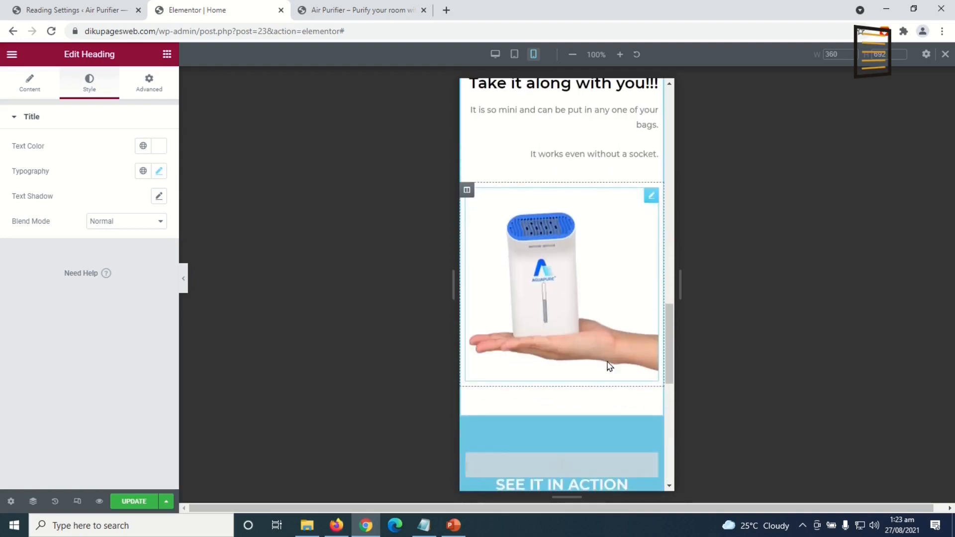
pyautogui.scroll(2, 609, 367)
pyautogui.click(558, 205)
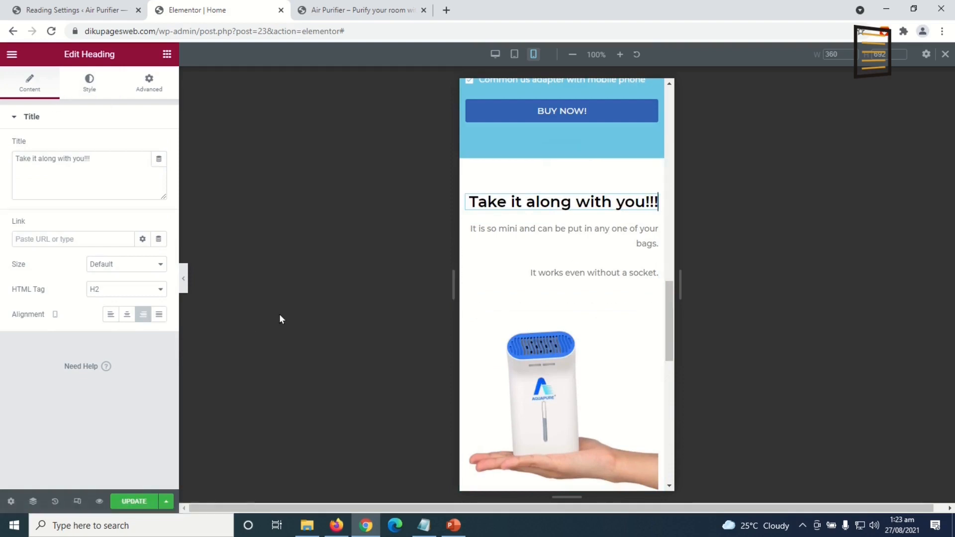
pyautogui.click(127, 316)
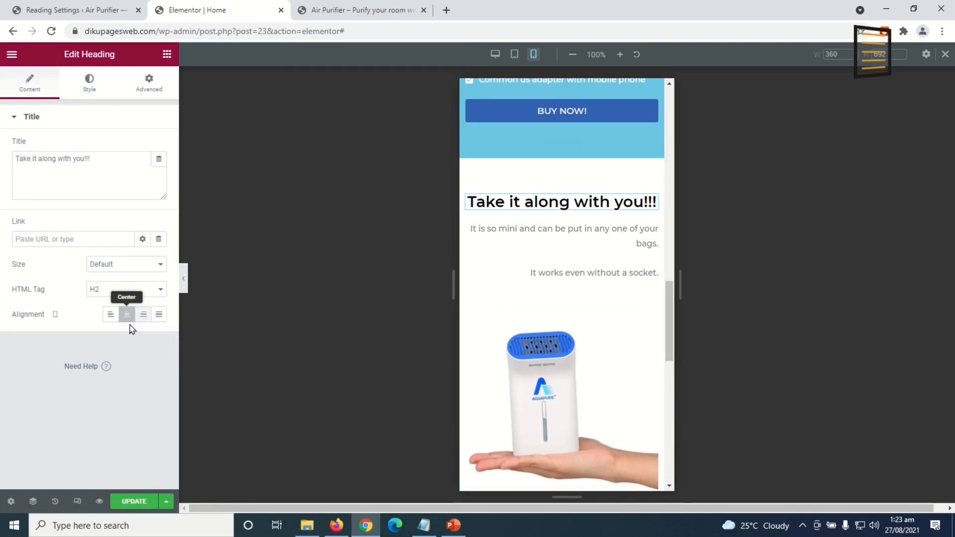
pyautogui.click(571, 230)
pyautogui.click(127, 146)
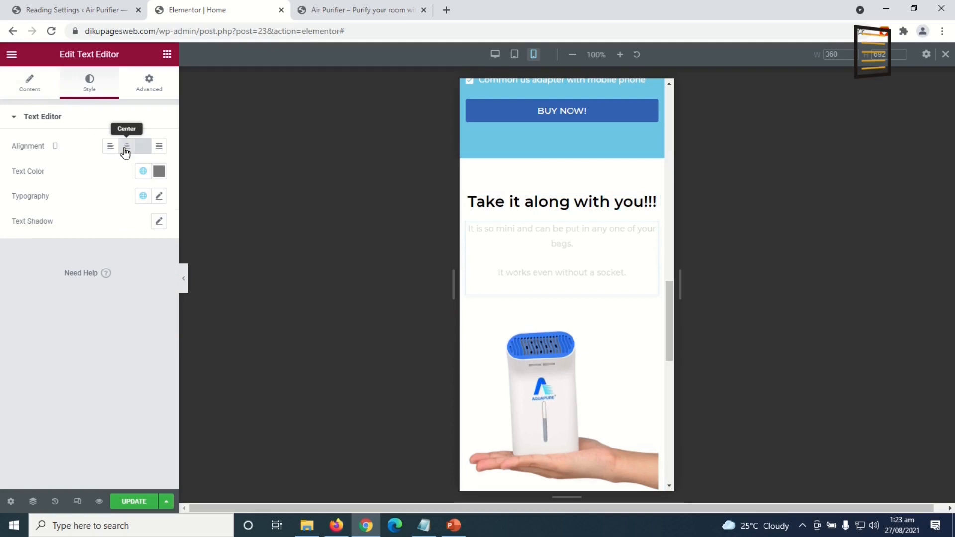
# Set the mobile alignment of the BUY NOW! button in the SEE IT IN ACTION section to justified
pyautogui.scroll(4, 597, 395)
pyautogui.scroll(-5, 597, 395)
pyautogui.scroll(-1, 597, 394)
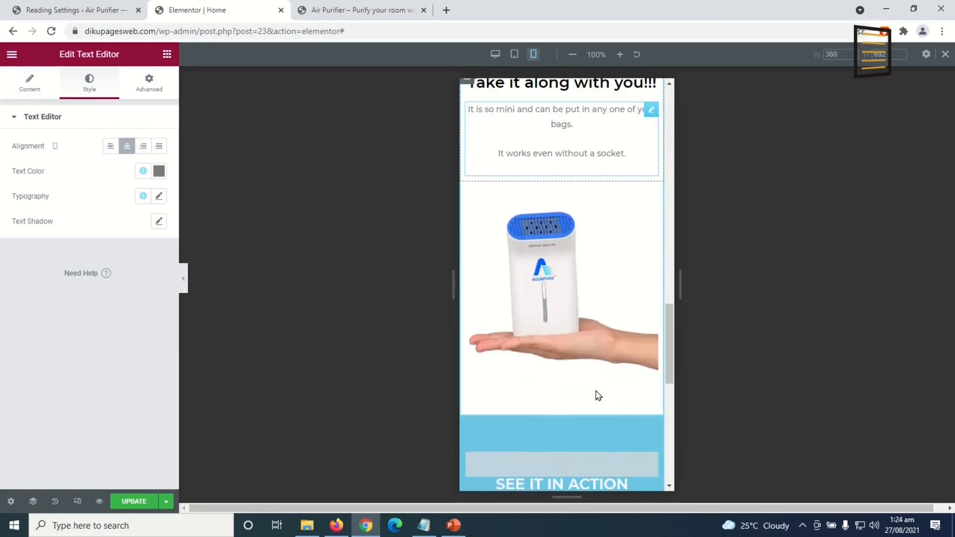
pyautogui.scroll(5, 597, 395)
pyautogui.scroll(1, 597, 395)
pyautogui.scroll(-9, 597, 395)
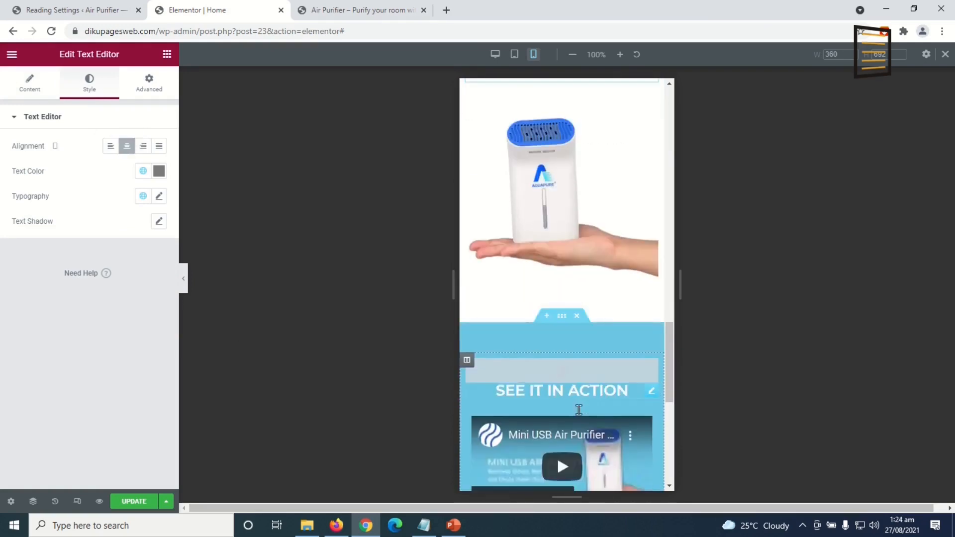
pyautogui.click(543, 400)
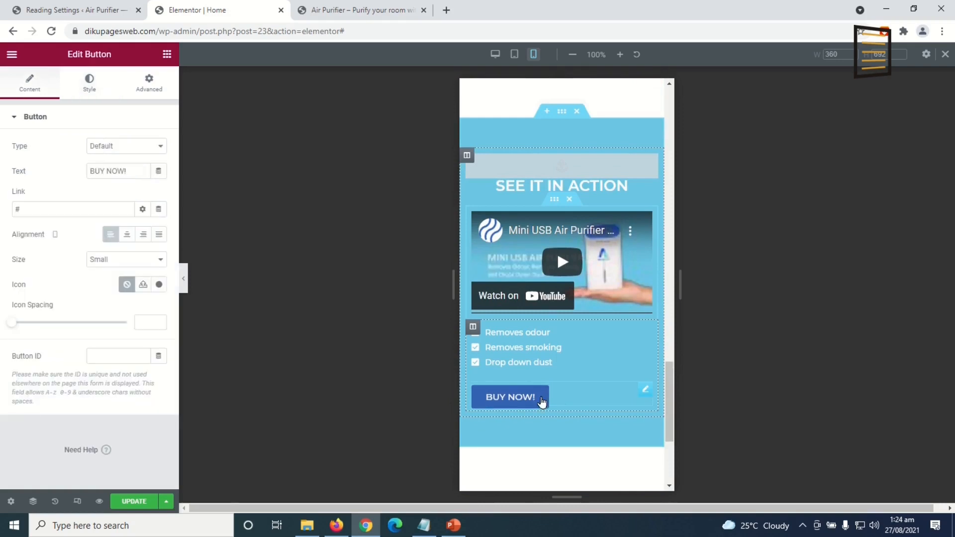
pyautogui.click(159, 237)
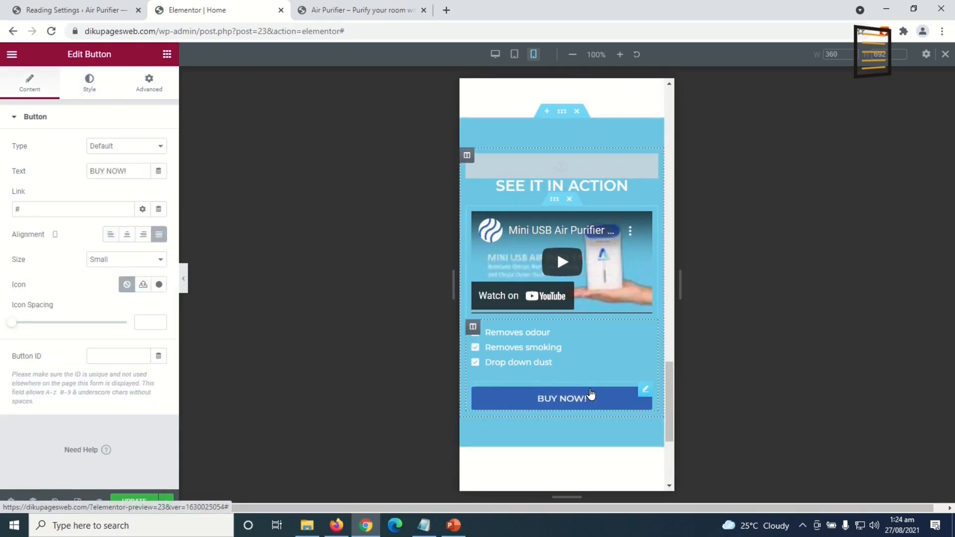
# Switch to the tablet view and set the hero heading's font size to 27 px
pyautogui.scroll(-6, 591, 395)
pyautogui.click(514, 56)
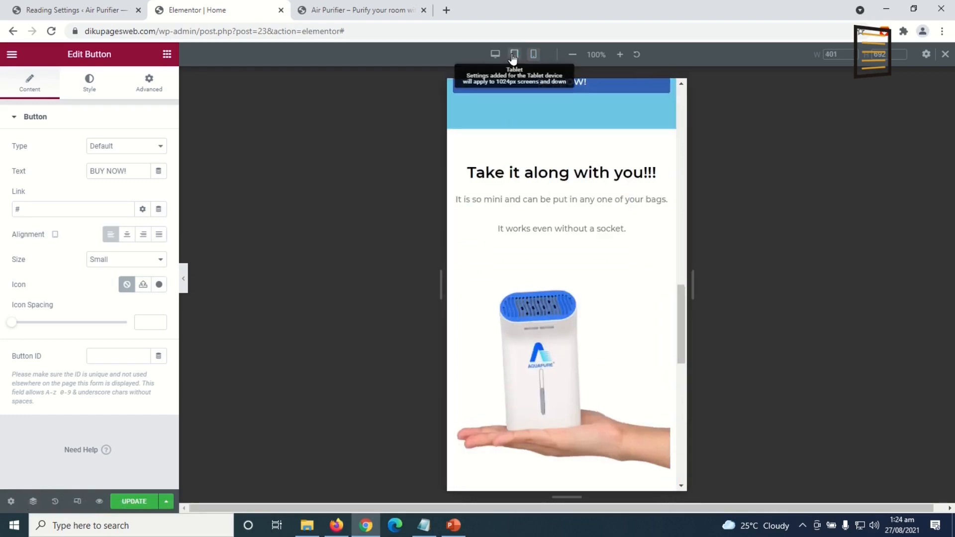
pyautogui.scroll(10, 612, 252)
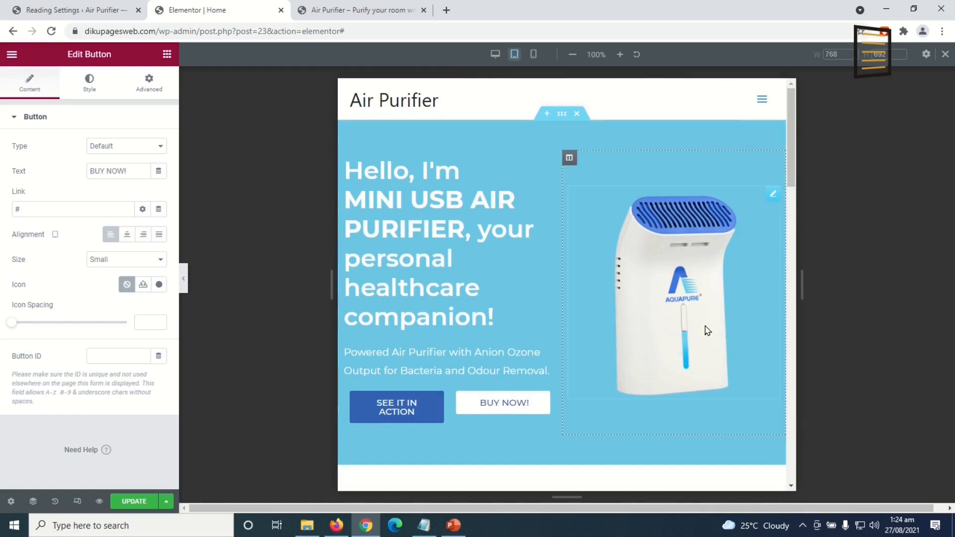
pyautogui.click(425, 220)
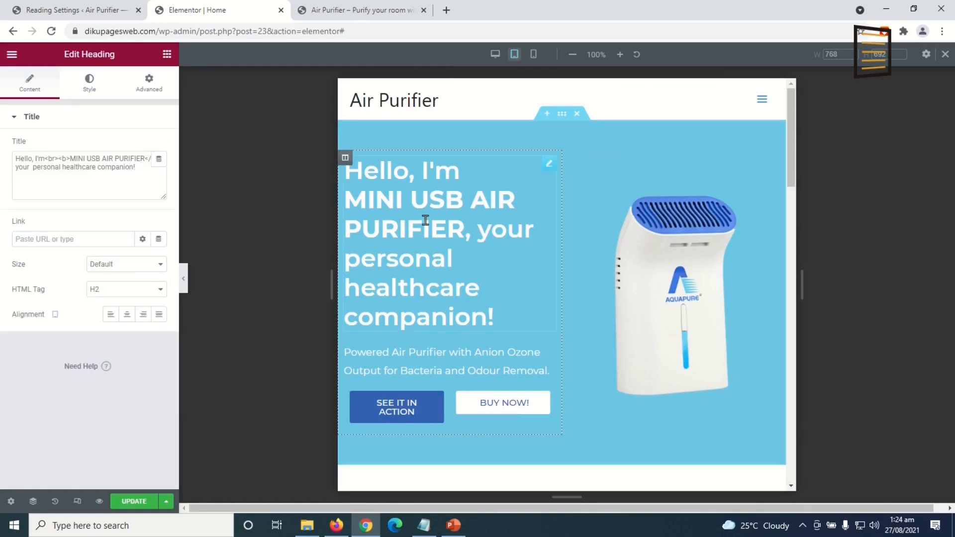
pyautogui.click(83, 83)
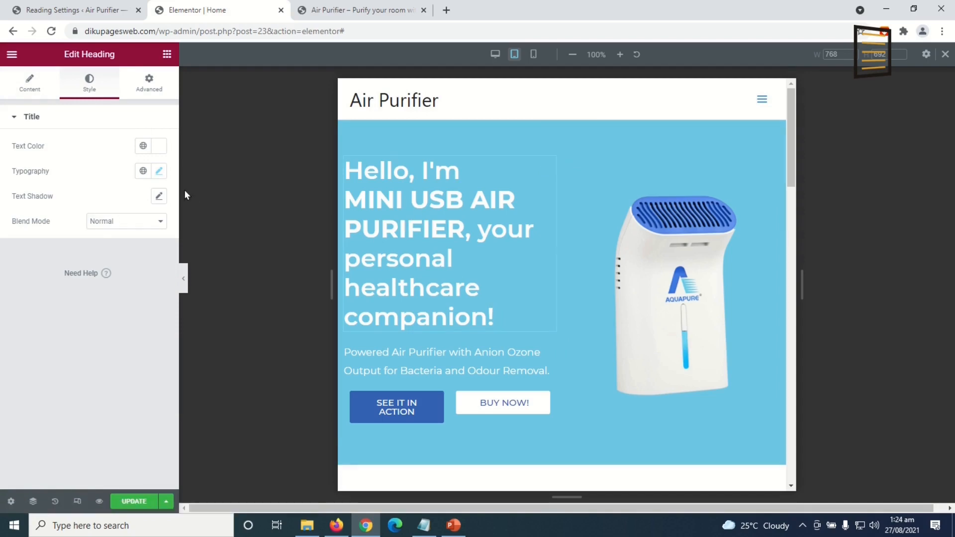
pyautogui.click(159, 172)
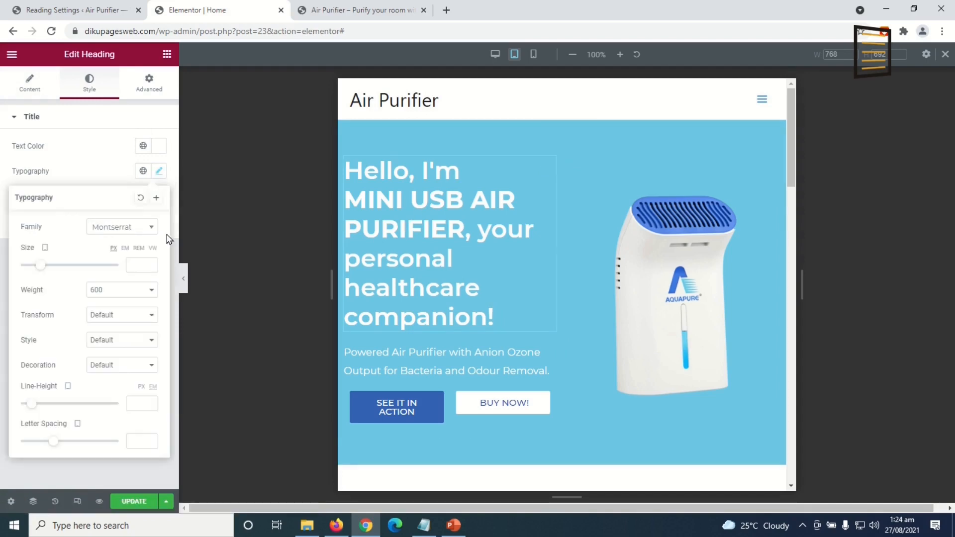
pyautogui.click(131, 266)
pyautogui.write('30')
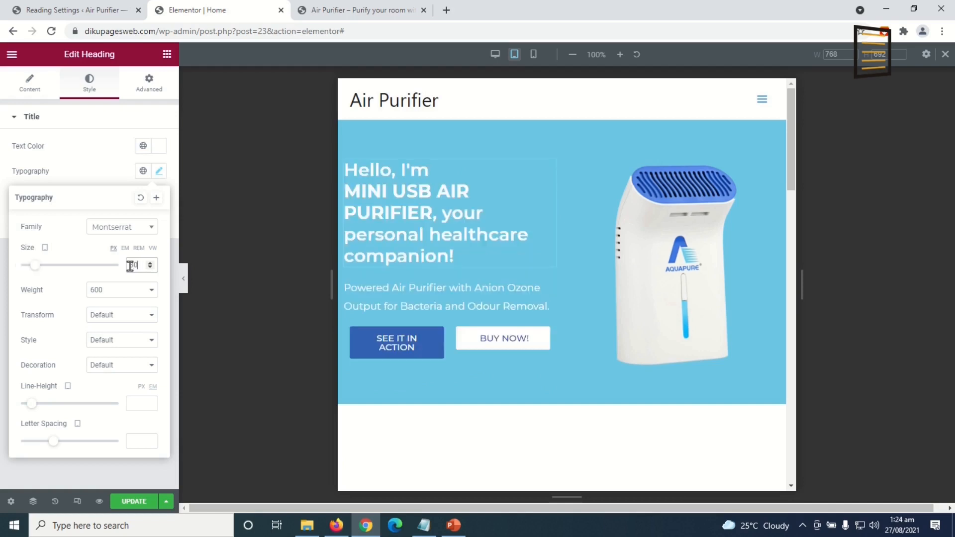
pyautogui.press('Down')
pyautogui.press('Down')
pyautogui.press('Down')
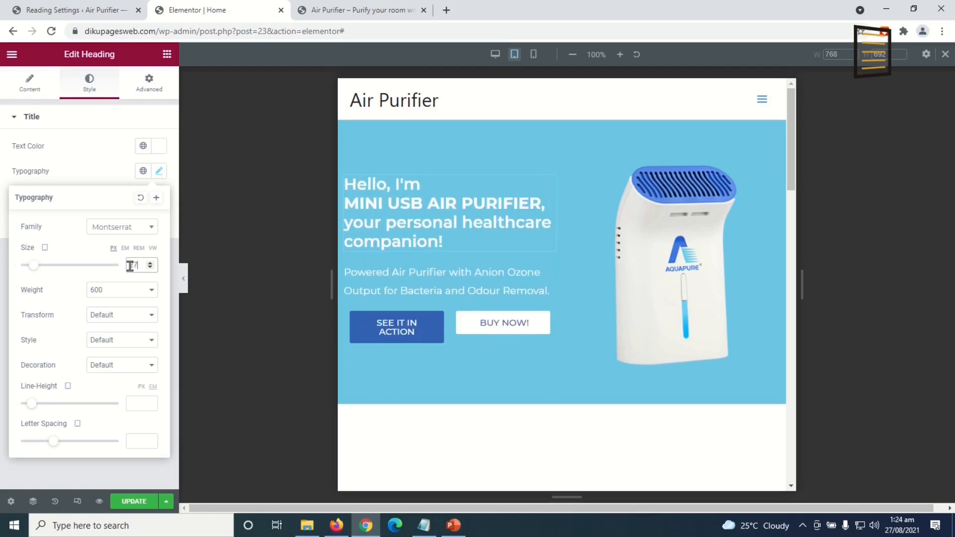
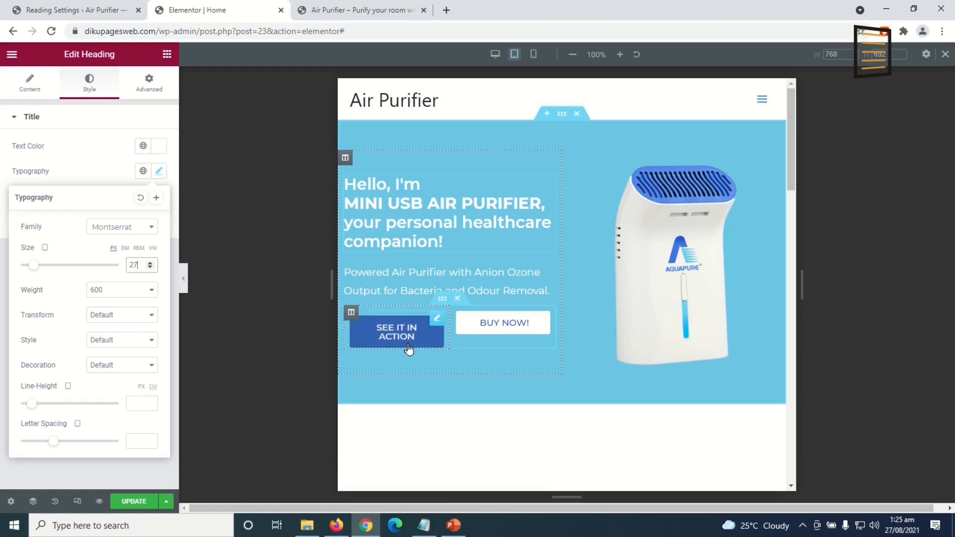
# Set the tablet column width of both hero button columns, SEE IT IN ACTION and BUY NOW!, to 100%
pyautogui.click(351, 313)
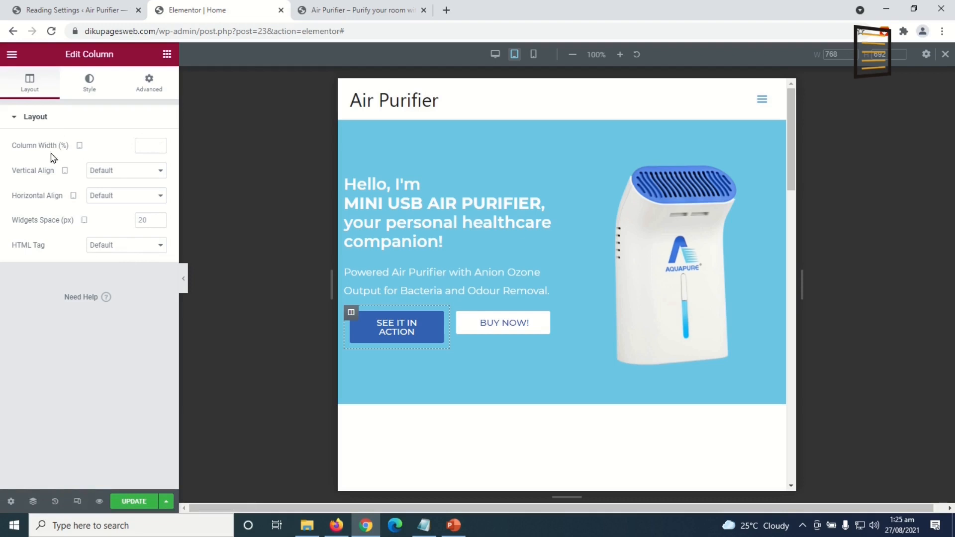
pyautogui.click(144, 147)
pyautogui.write('100')
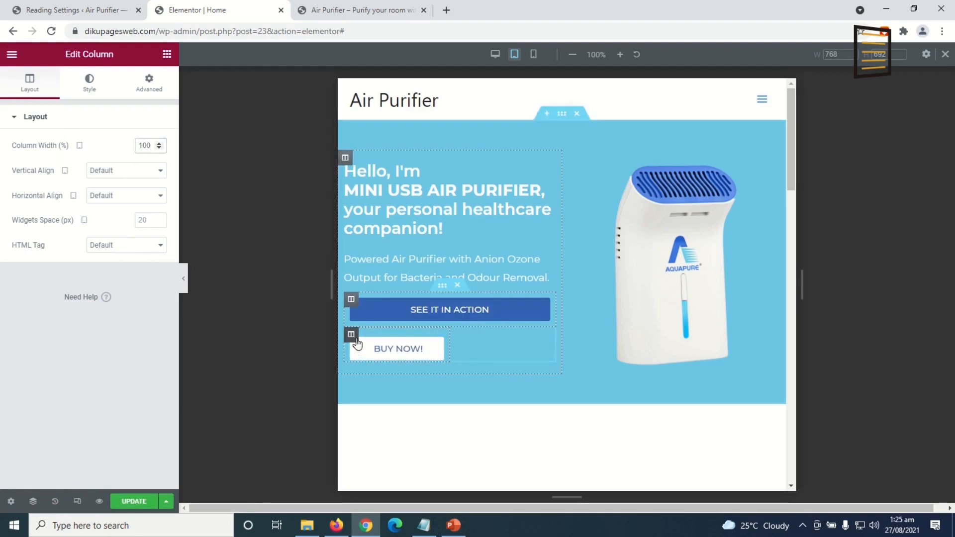
pyautogui.click(351, 335)
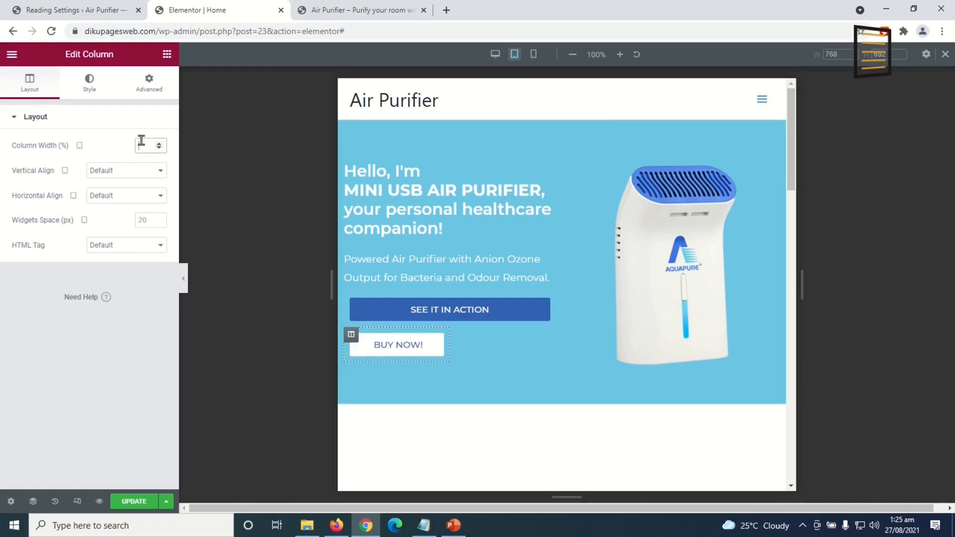
pyautogui.write('100')
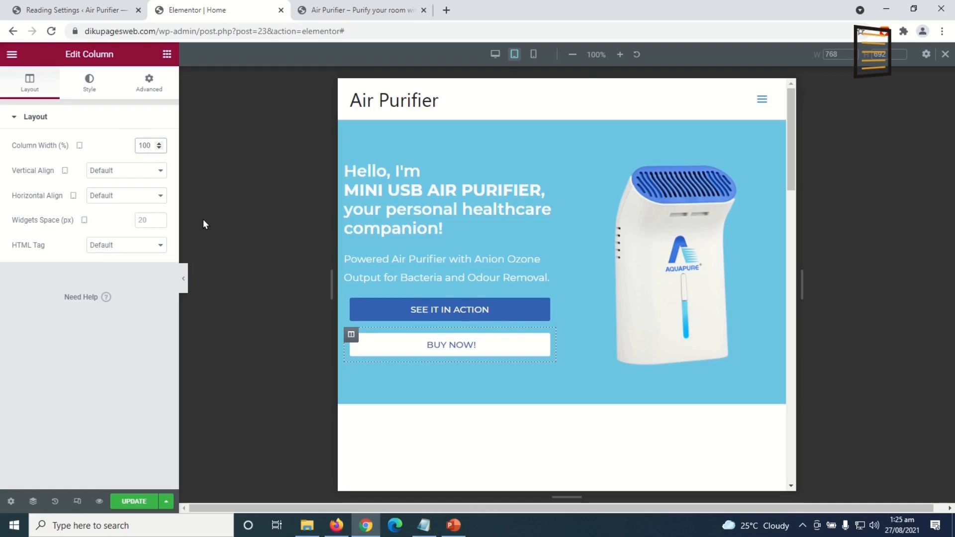
# Copy the BUY NOW! button from the SEE IT IN ACTION section and paste it below the "Take it along with you!!!" paragraph
pyautogui.scroll(-3, 576, 366)
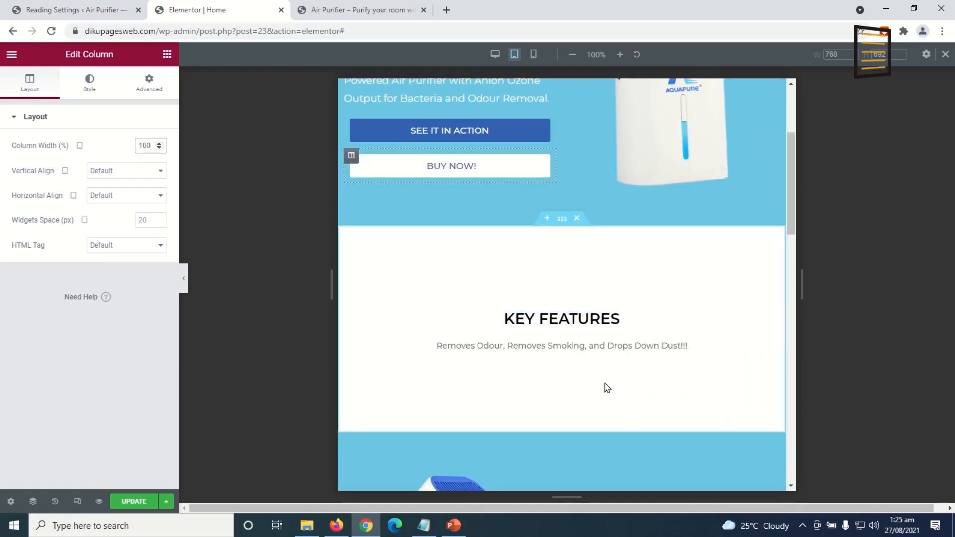
pyautogui.scroll(-5, 607, 388)
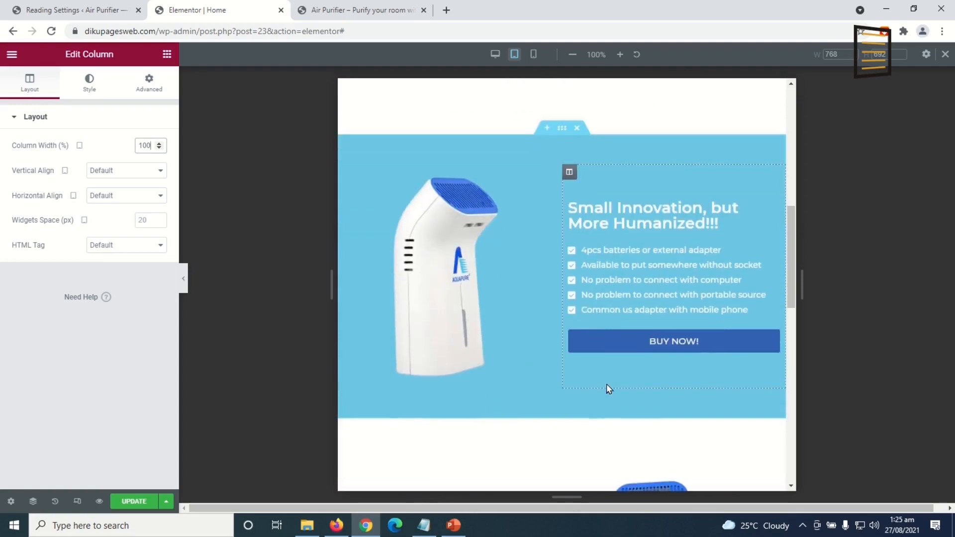
pyautogui.scroll(-10, 645, 326)
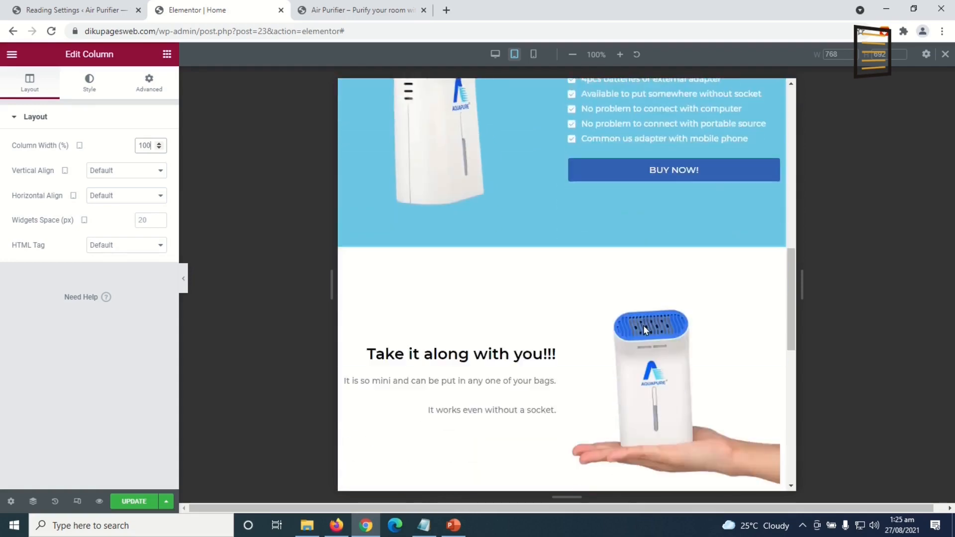
pyautogui.scroll(-2, 637, 310)
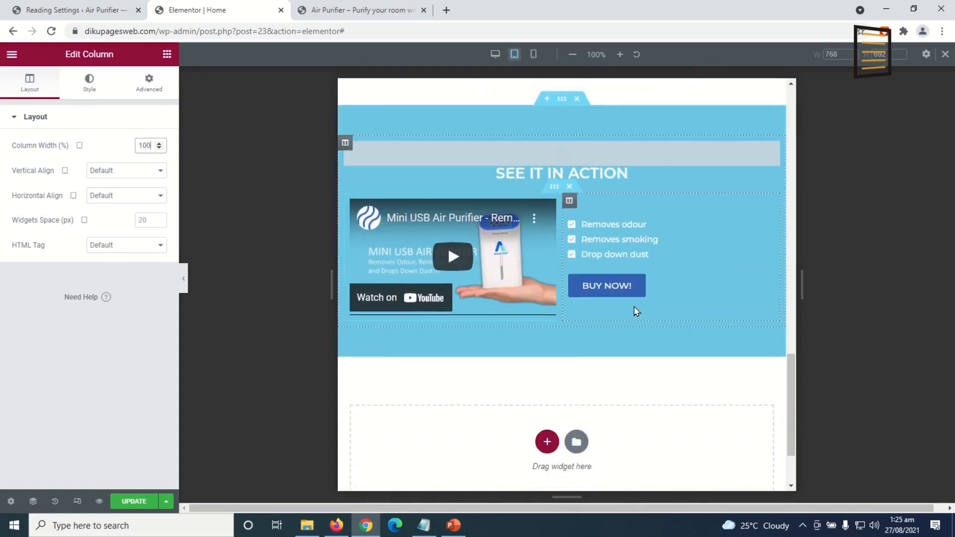
pyautogui.scroll(6, 637, 310)
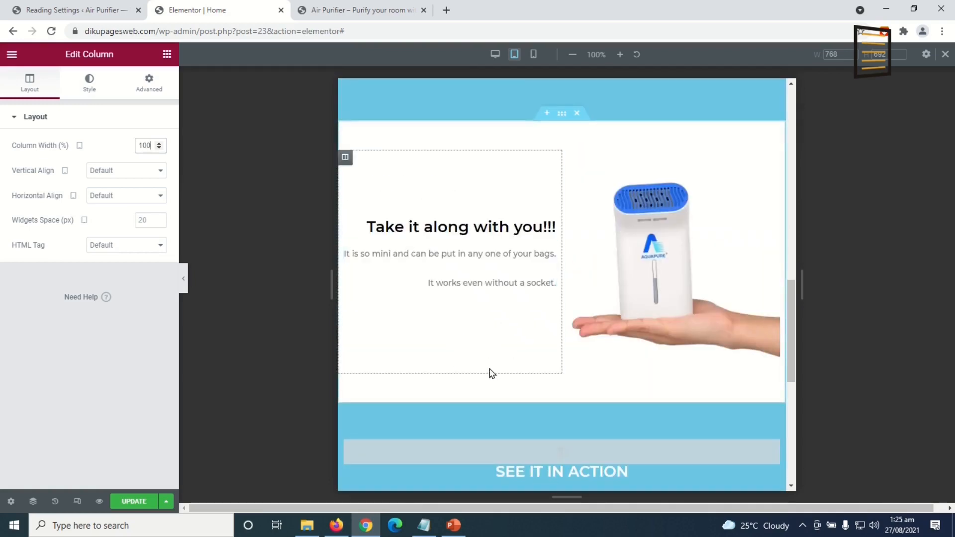
pyautogui.scroll(-5, 664, 358)
pyautogui.scroll(2, 664, 358)
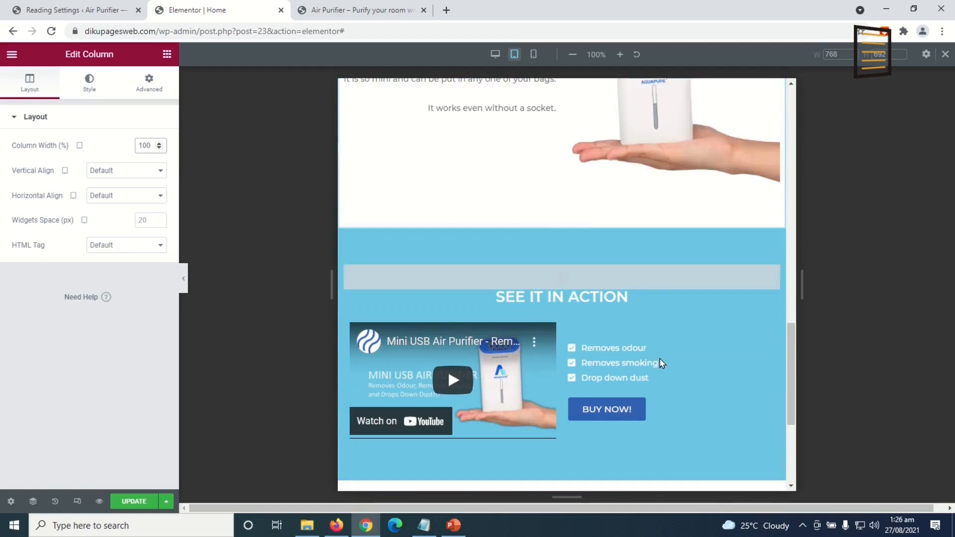
pyautogui.scroll(-1, 662, 363)
pyautogui.rightClick(601, 351)
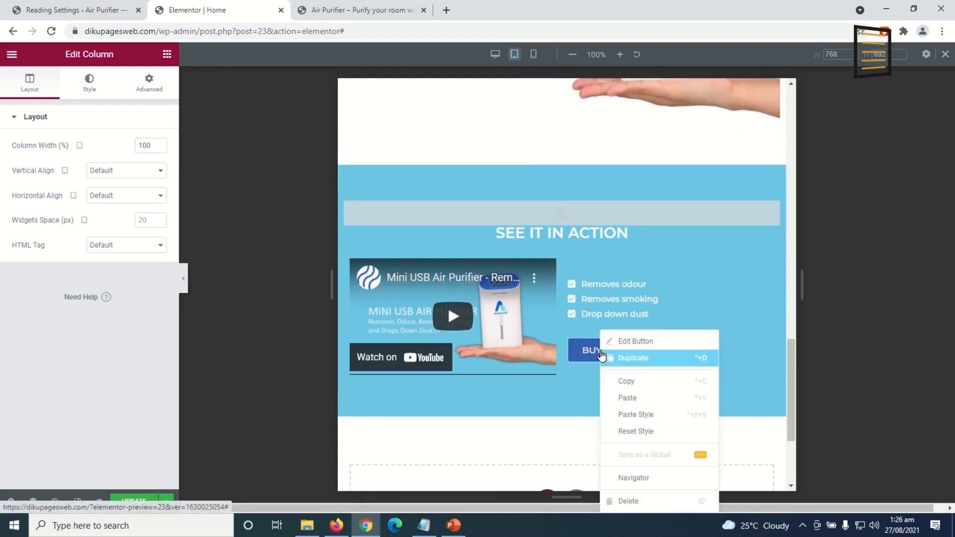
pyautogui.click(646, 395)
pyautogui.scroll(4, 642, 388)
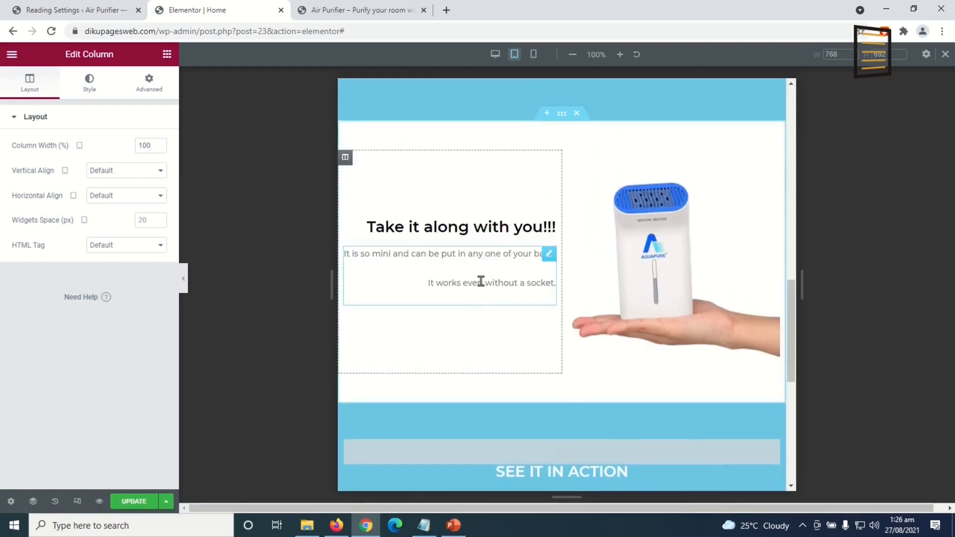
pyautogui.rightClick(480, 281)
pyautogui.click(527, 349)
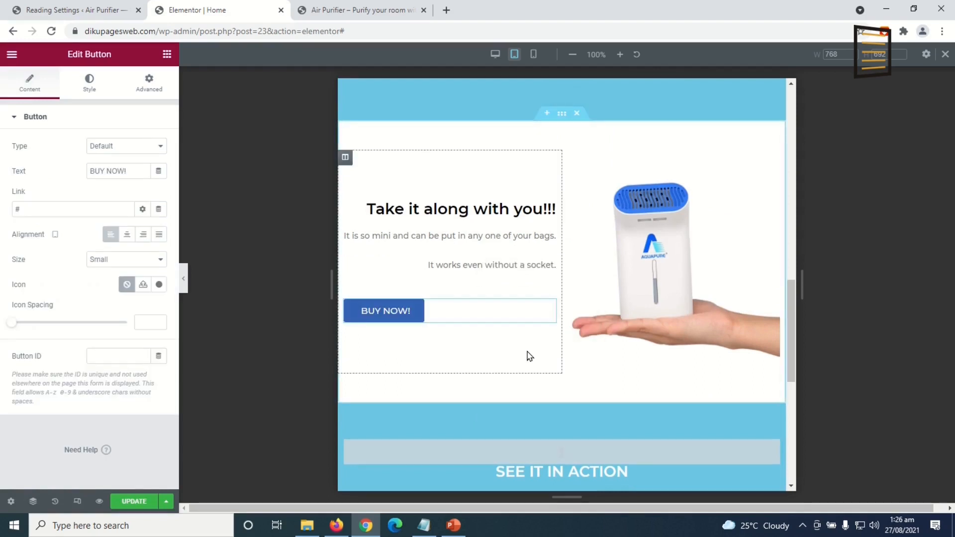
# Right-align the pasted BUY NOW! button for tablet and switch to the mobile view
pyautogui.click(144, 235)
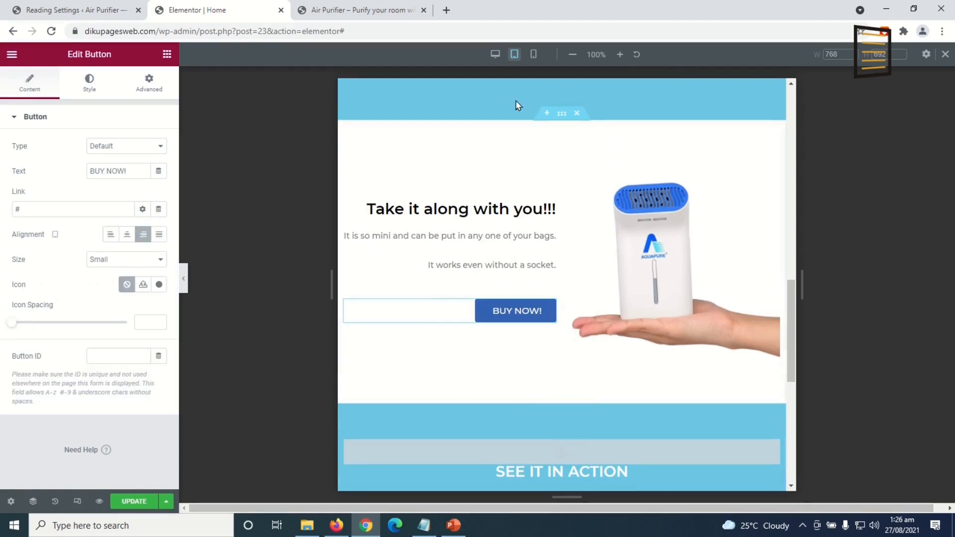
pyautogui.click(534, 54)
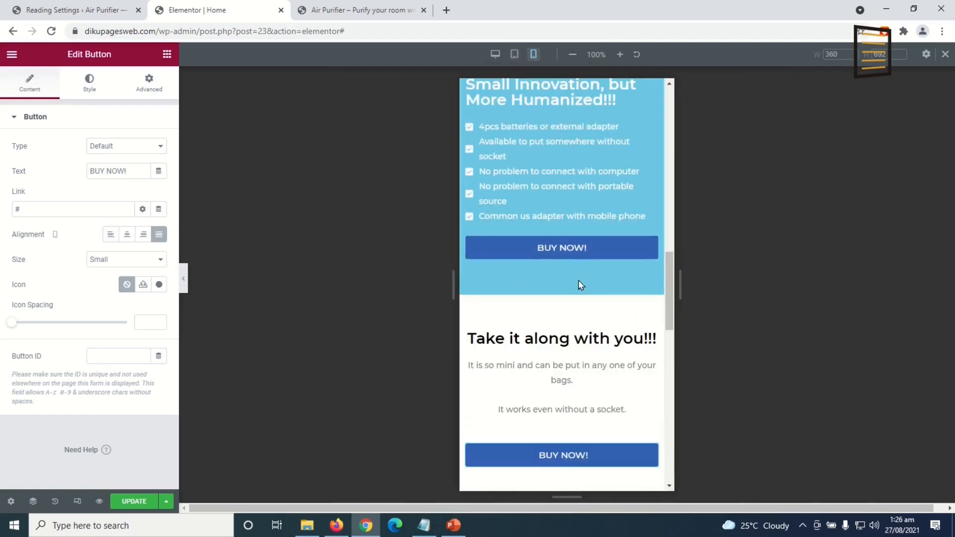
# Right-align the BUY NOW! button below "Take it along with you!!!" for desktop and update the page
pyautogui.scroll(-3, 577, 279)
pyautogui.scroll(3, 581, 286)
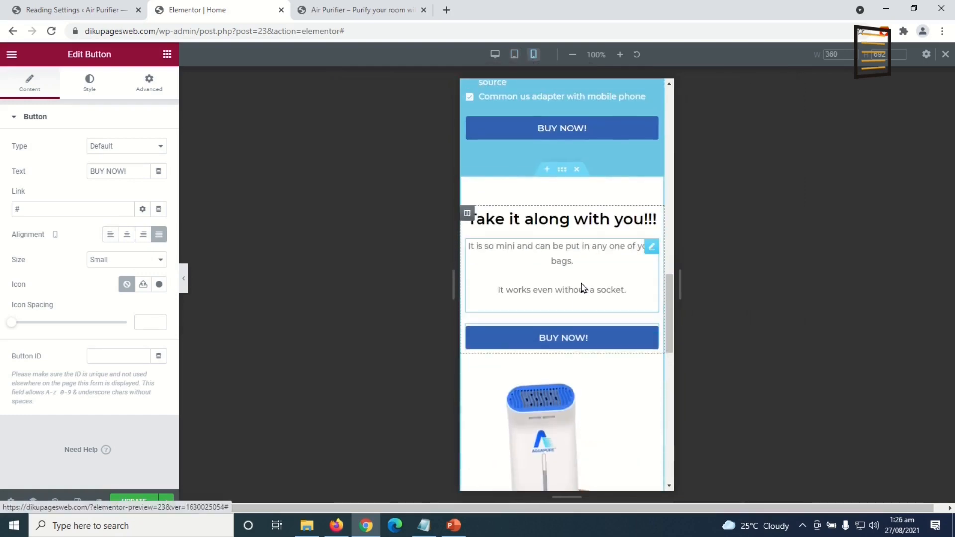
pyautogui.scroll(-5, 581, 288)
pyautogui.scroll(-5, 583, 293)
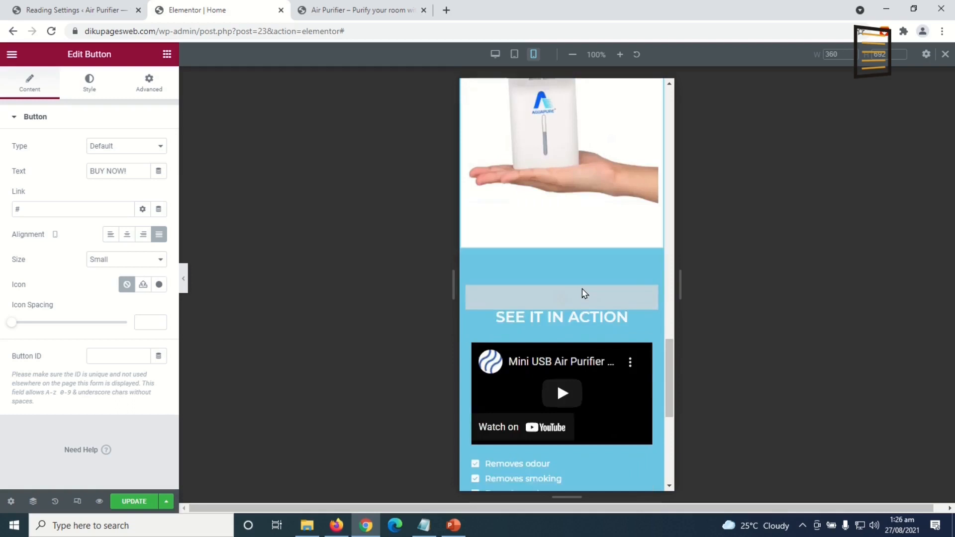
pyautogui.scroll(10, 583, 293)
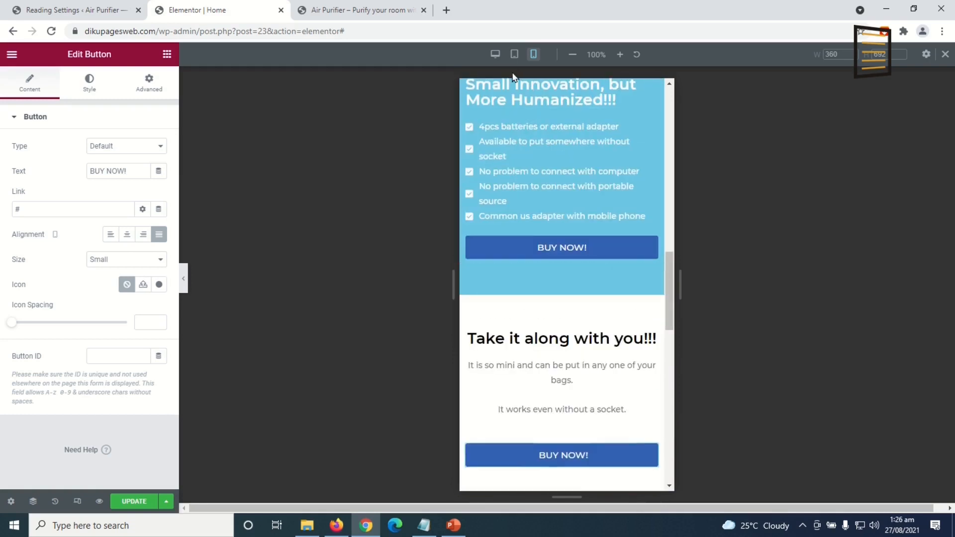
pyautogui.click(495, 54)
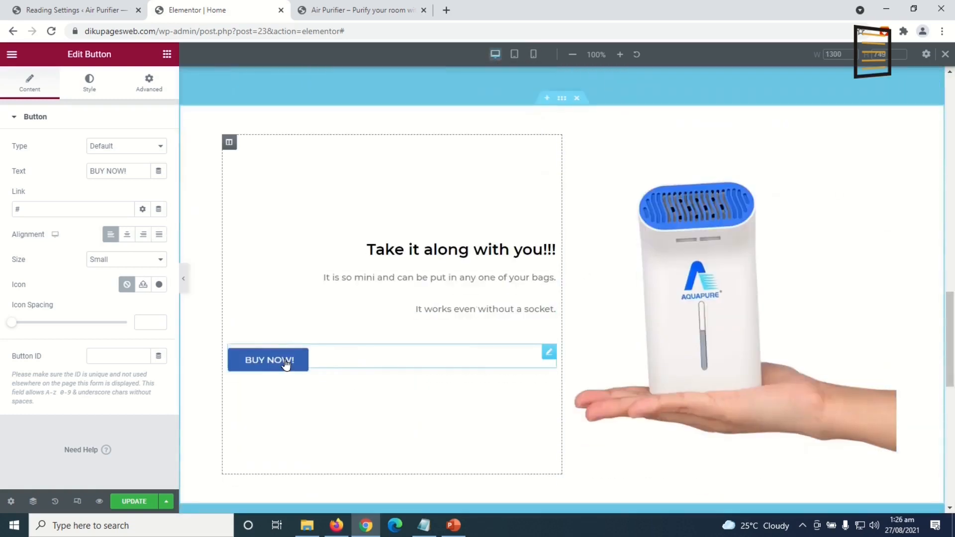
pyautogui.click(143, 235)
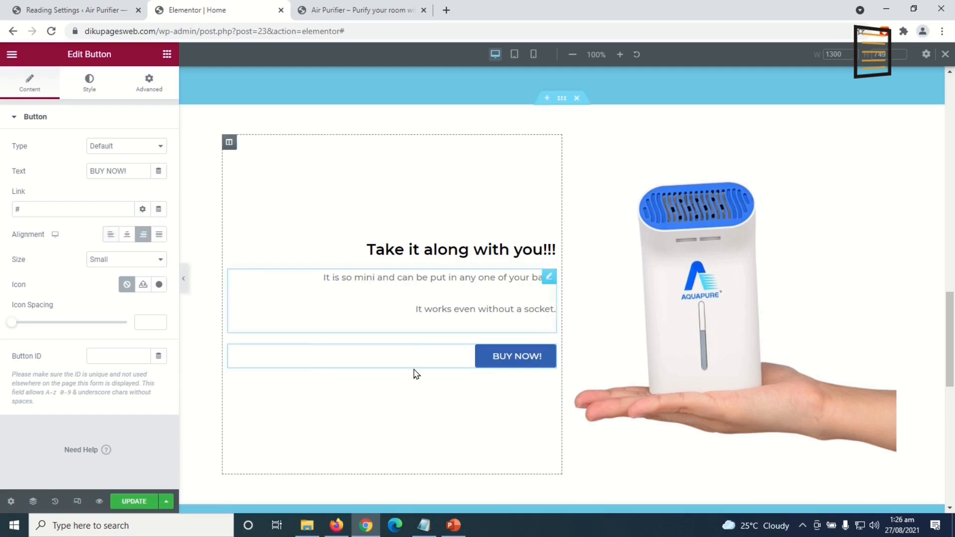
pyautogui.scroll(-3, 688, 390)
pyautogui.scroll(1, 563, 428)
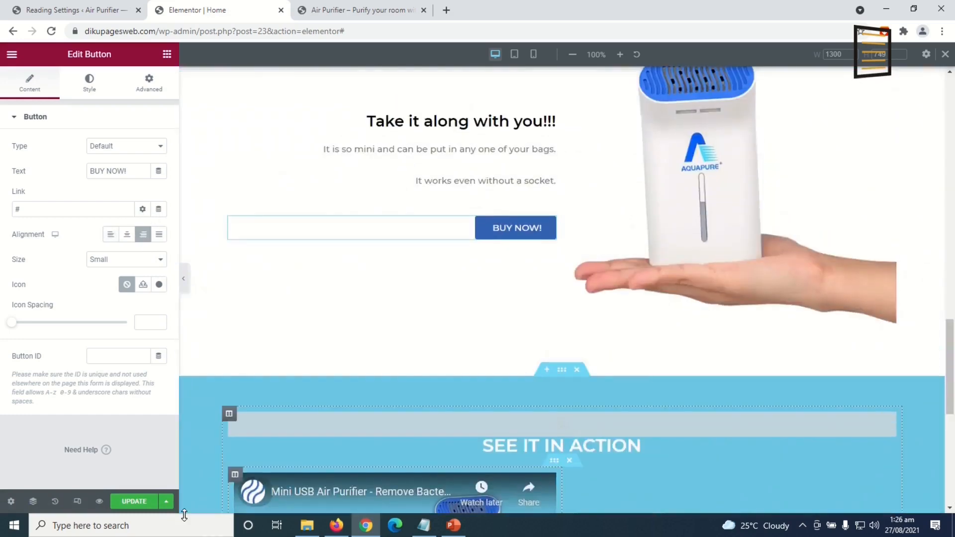
pyautogui.click(133, 502)
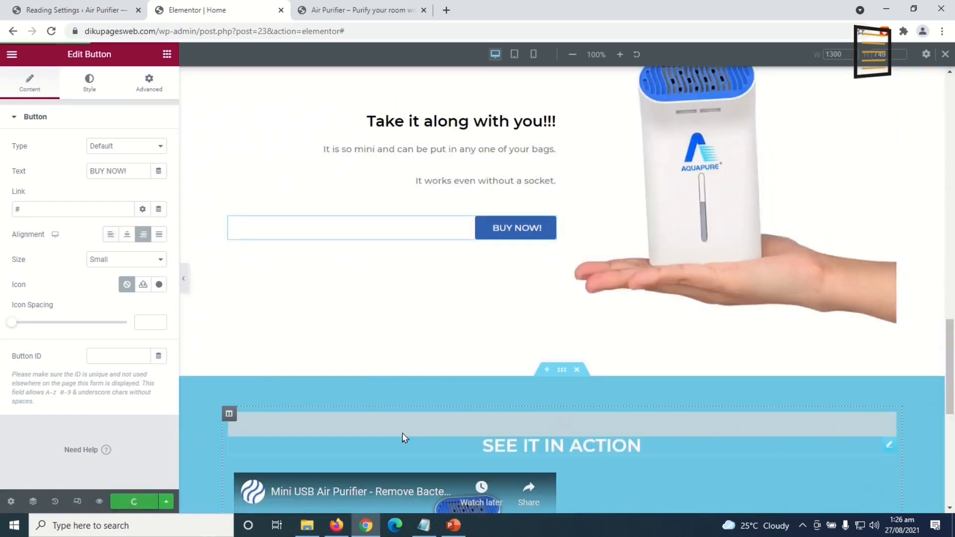
# Review the home page preview from the hero through the "Take it along with you!!!" section, checking layout and buttons
pyautogui.scroll(15, 542, 403)
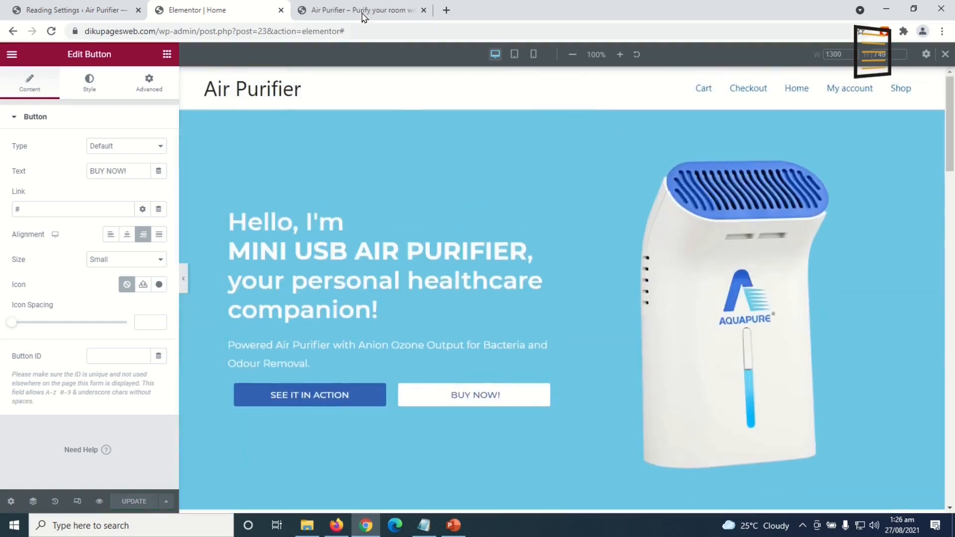
pyautogui.click(363, 16)
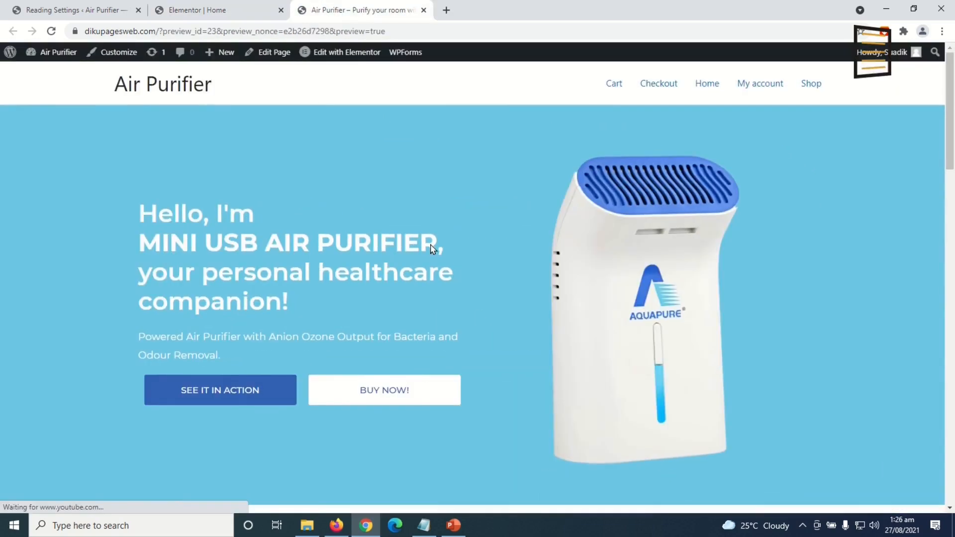
pyautogui.scroll(-15, 514, 323)
pyautogui.scroll(-12, 568, 366)
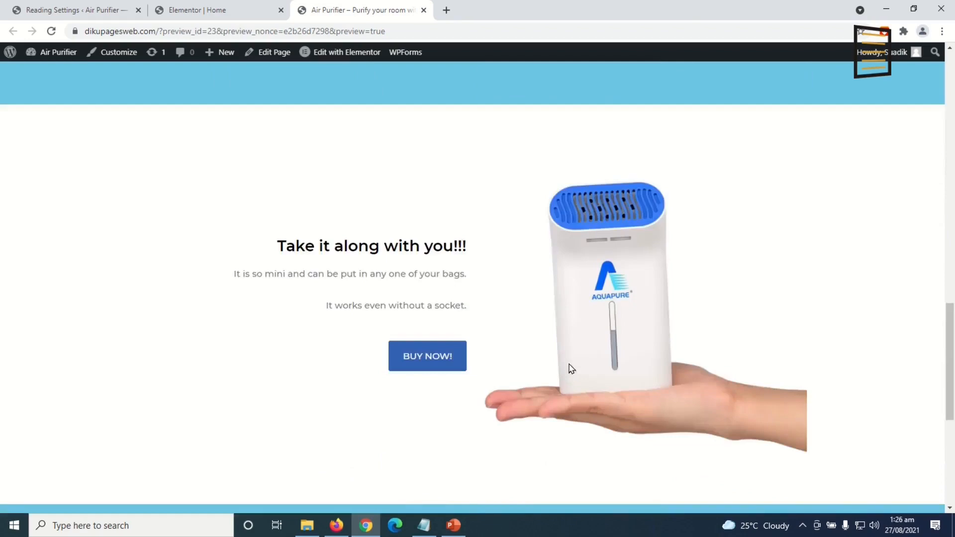
pyautogui.scroll(9, 570, 379)
pyautogui.scroll(10, 571, 385)
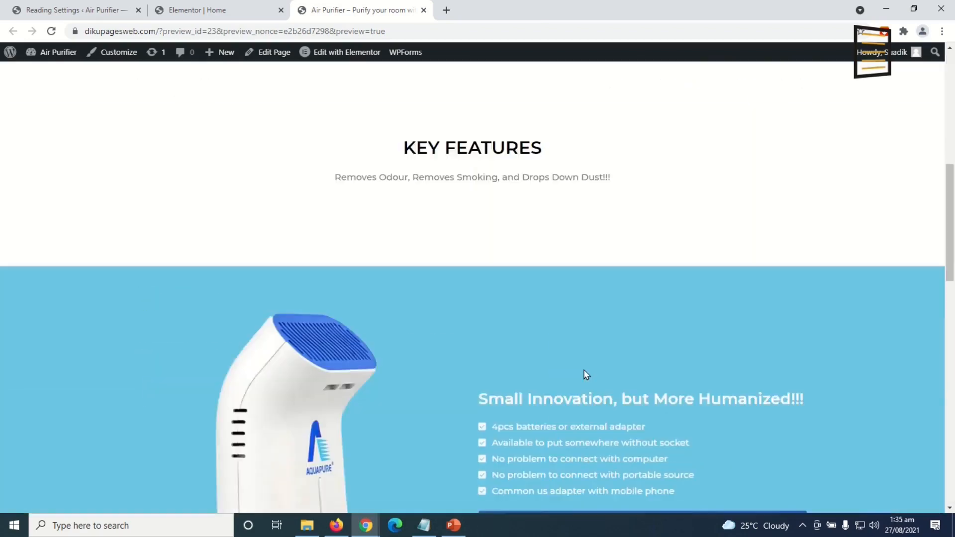
pyautogui.scroll(8, 586, 368)
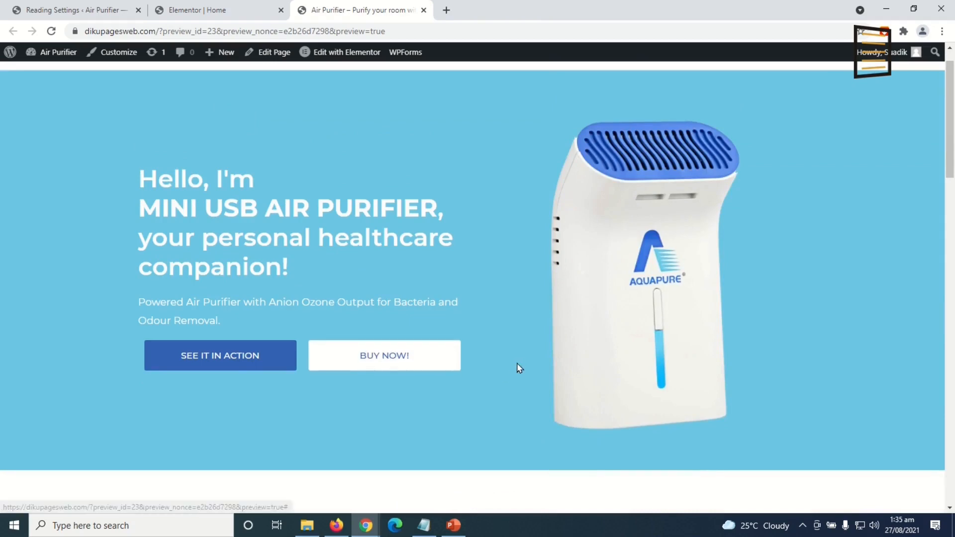
pyautogui.scroll(-8, 535, 388)
pyautogui.scroll(-5, 635, 426)
pyautogui.scroll(11, 632, 425)
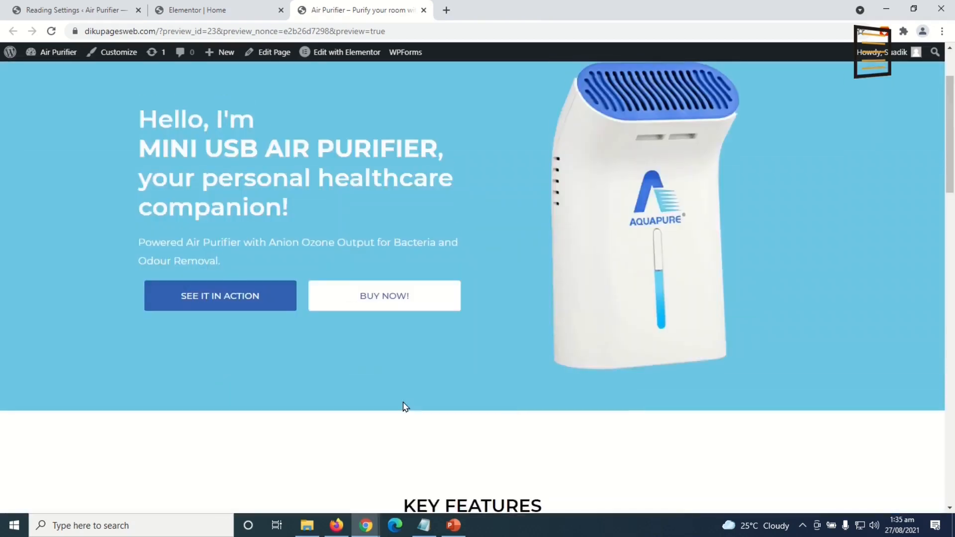
# View the Mini USB Air Purifier product from the WordPress products list in a new tab and copy its page address
pyautogui.click(65, 14)
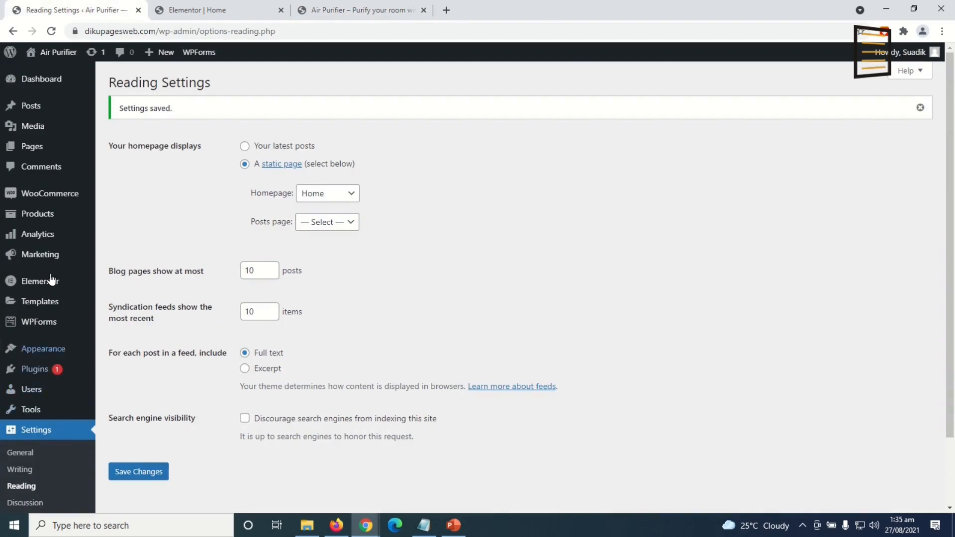
pyautogui.click(39, 215)
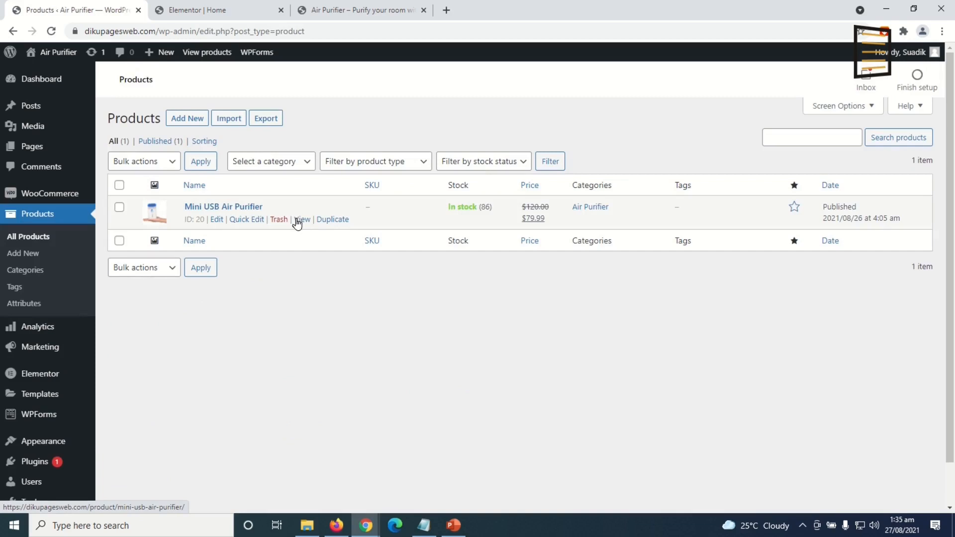
pyautogui.rightClick(301, 222)
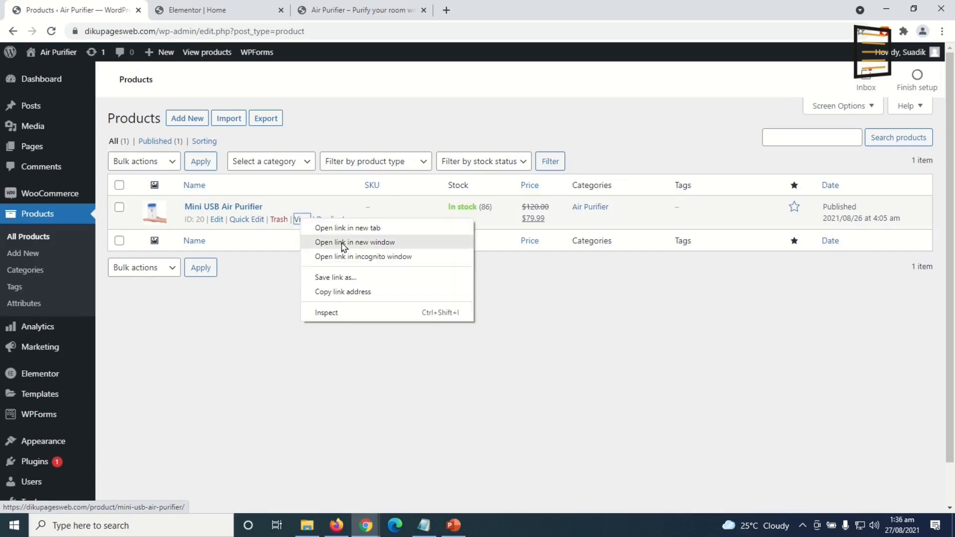
pyautogui.click(341, 229)
pyautogui.click(200, 11)
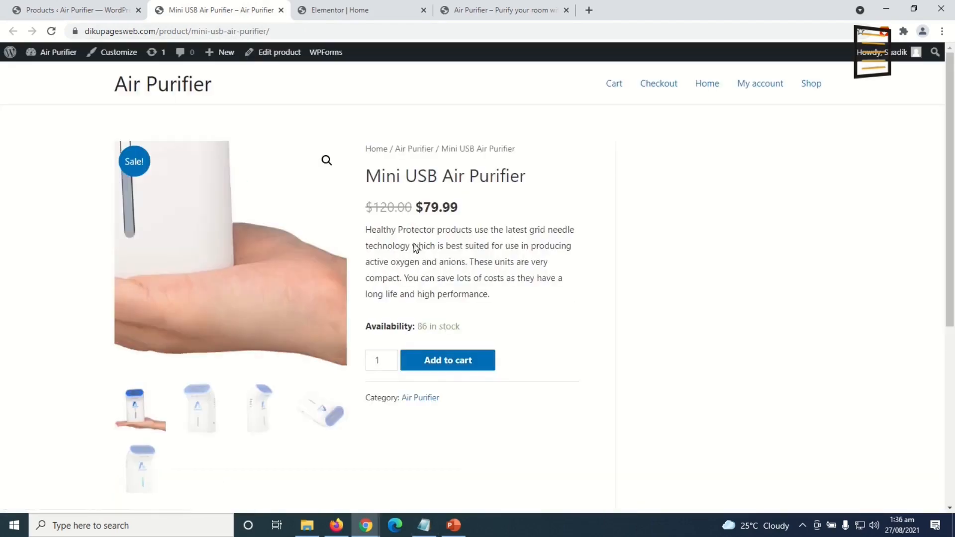
pyautogui.rightClick(295, 31)
pyautogui.click(351, 102)
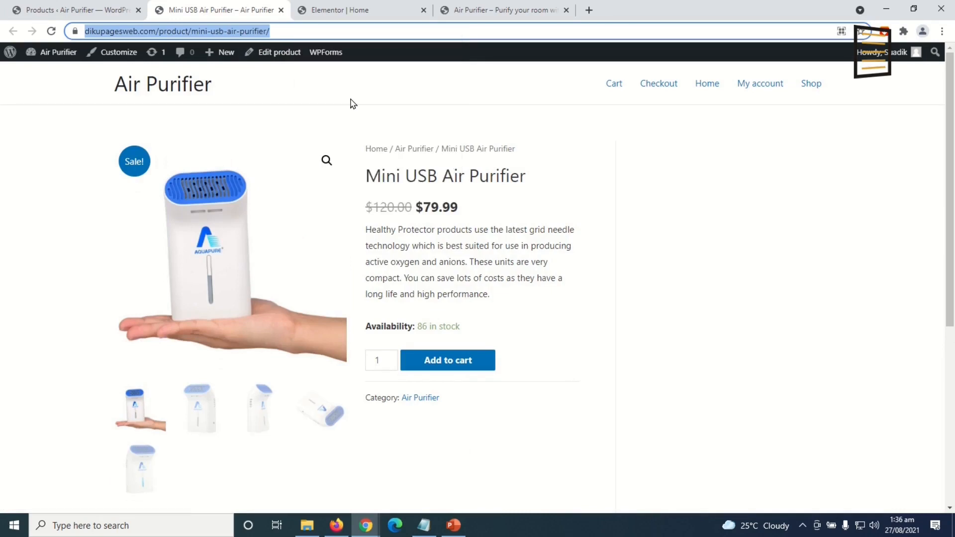
# Return to the Elementor editor and link the hero BUY NOW! button to the copied mini-usb-air-purifier product address
pyautogui.click(338, 10)
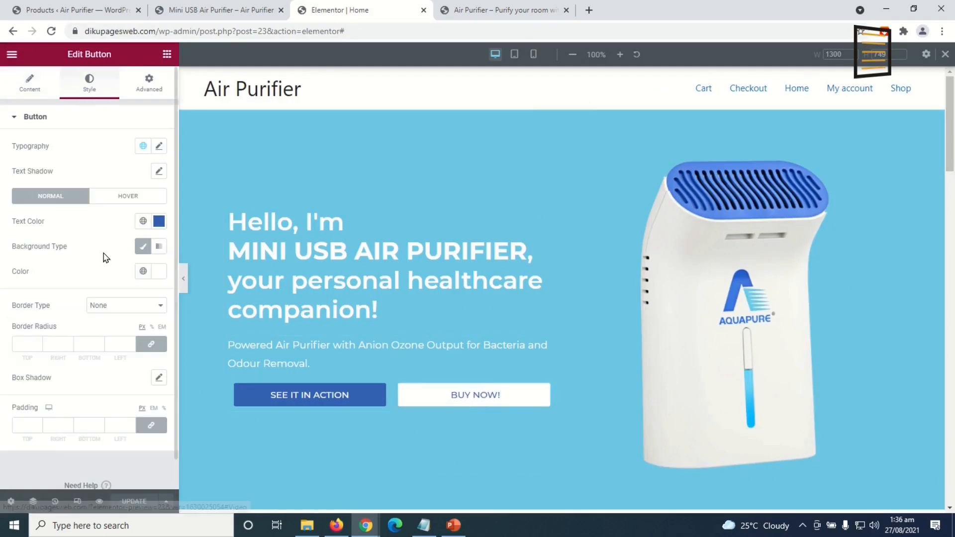
pyautogui.click(470, 400)
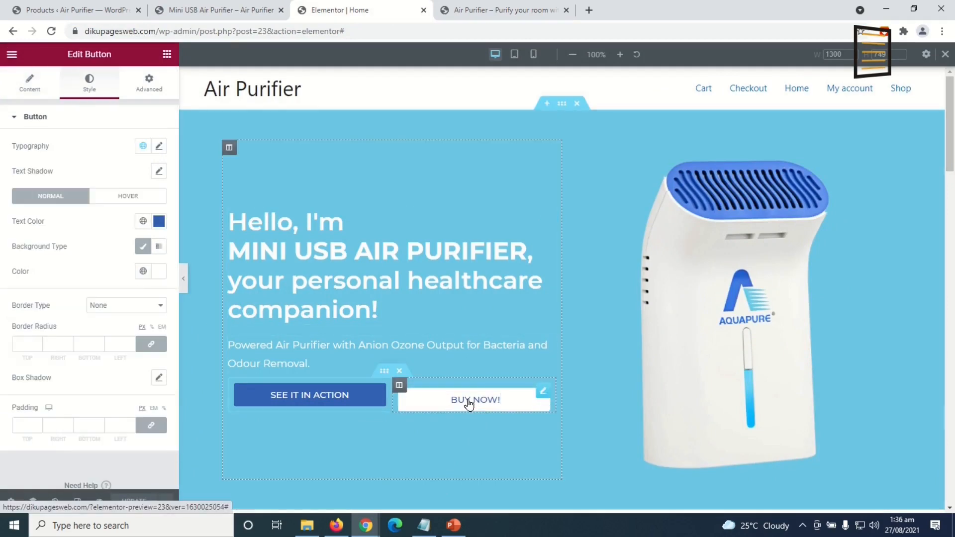
pyautogui.click(28, 85)
pyautogui.click(41, 208)
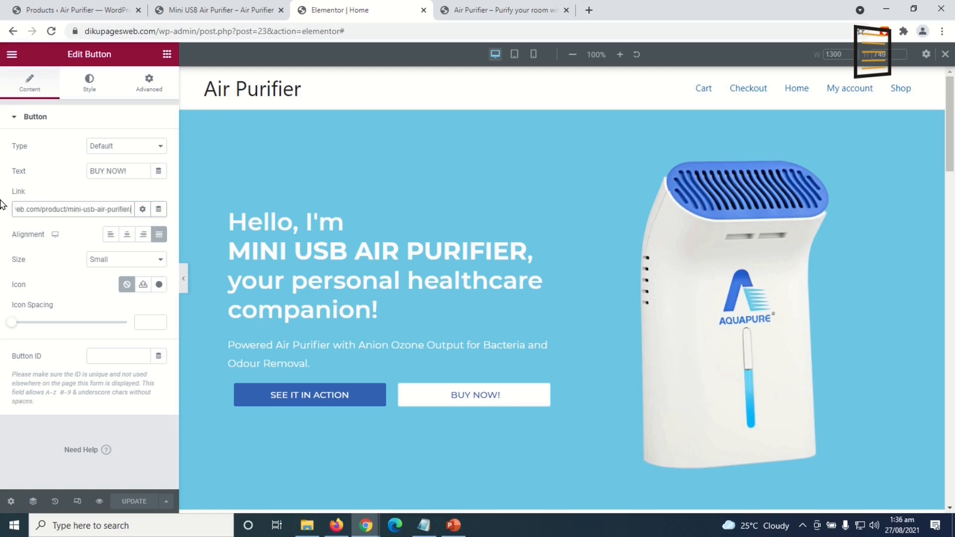
pyautogui.hotkey('ctrl', 'v')
# Link the BUY NOW! button in the "Small Innovation, but More Humanized!!!" section to the mini-usb-air-purifier product page
pyautogui.scroll(-12, 469, 383)
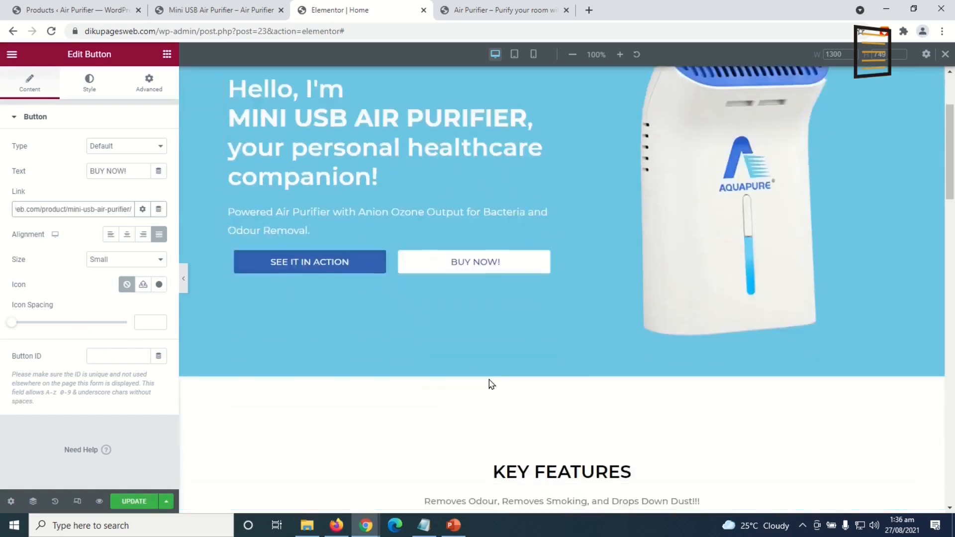
pyautogui.click(714, 213)
pyautogui.doubleClick(58, 214)
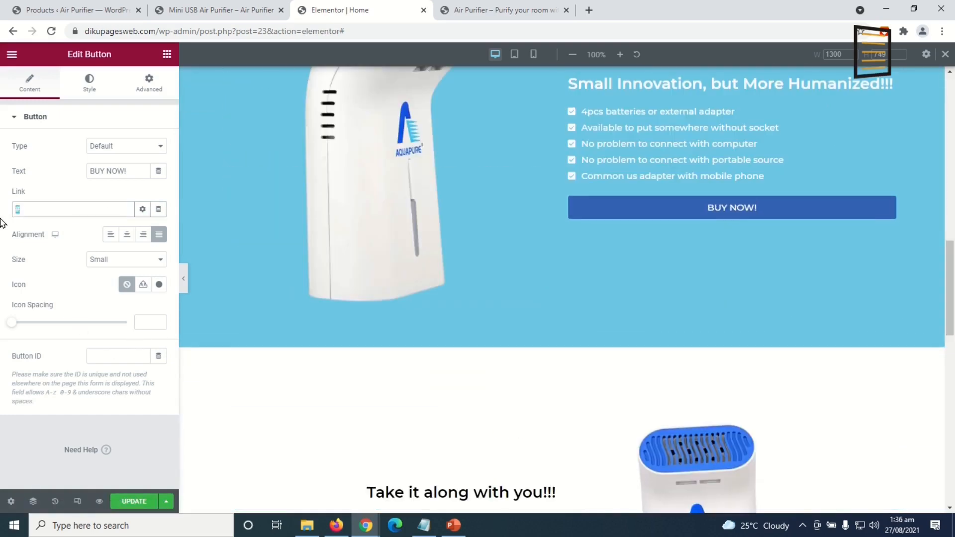
pyautogui.hotkey('ctrl', 'v')
# Link the BUY NOW! button in the "Take it along with you!!!" section to the mini-usb-air-purifier product page
pyautogui.scroll(-6, 386, 345)
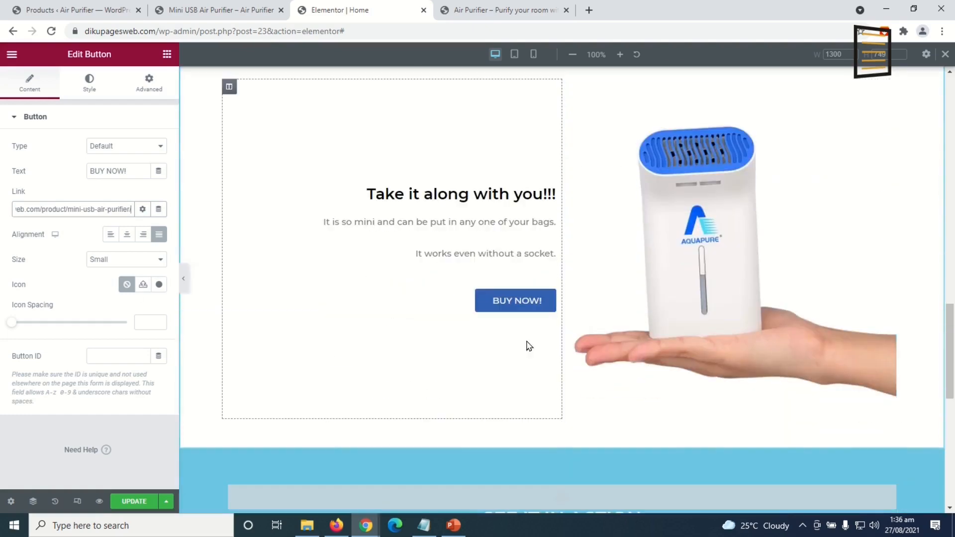
pyautogui.click(501, 309)
pyautogui.doubleClick(33, 213)
pyautogui.hotkey('ctrl', 'v')
# Link the BUY NOW! button in the SEE IT IN ACTION section to the mini-usb-air-purifier product page and update the page
pyautogui.scroll(-7, 550, 390)
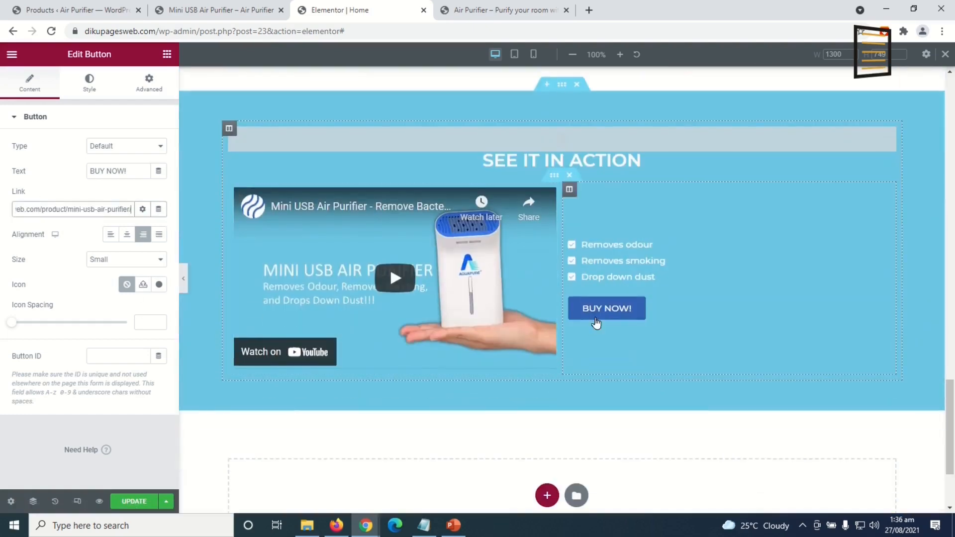
pyautogui.click(606, 311)
pyautogui.moveTo(29, 210); pyautogui.dragTo(2, 217)
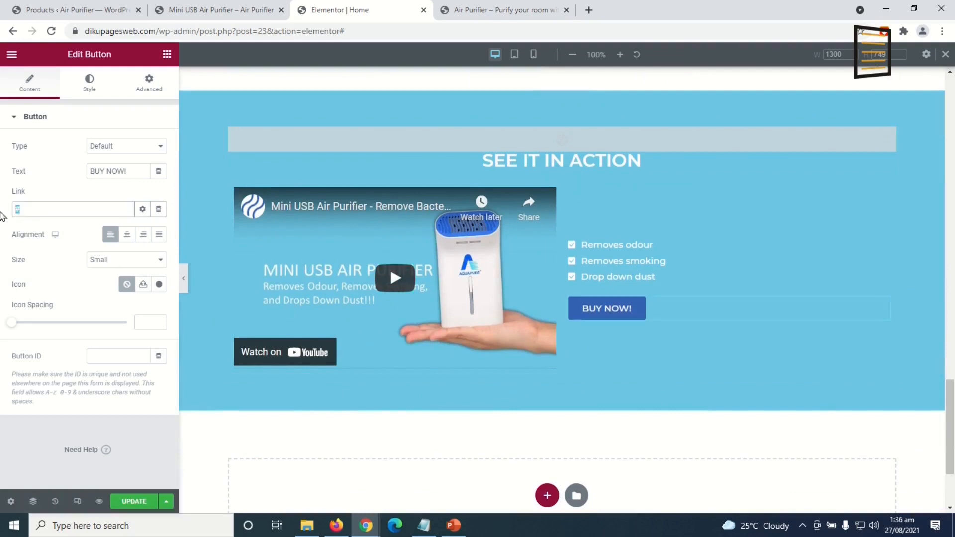
pyautogui.hotkey('ctrl', 'v')
pyautogui.click(133, 502)
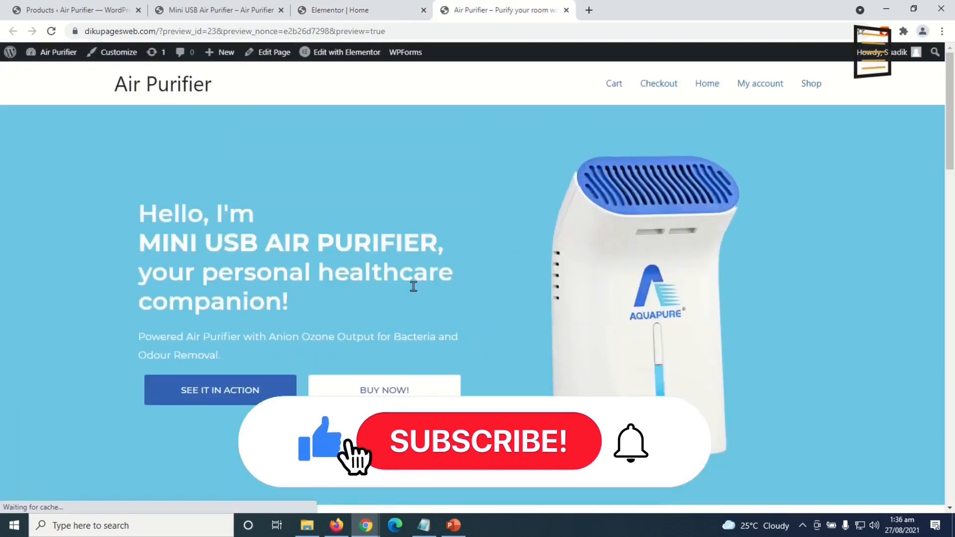
# Look through the home page preview and test the hero BUY NOW! button's link
pyautogui.scroll(-5, 382, 380)
pyautogui.scroll(-10, 382, 381)
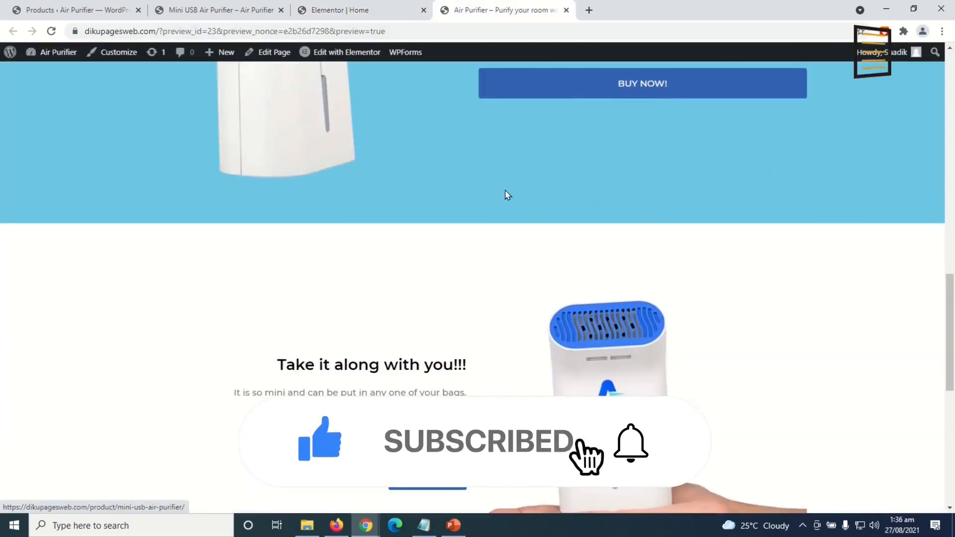
pyautogui.scroll(7, 505, 194)
pyautogui.scroll(8, 393, 199)
pyautogui.click(366, 335)
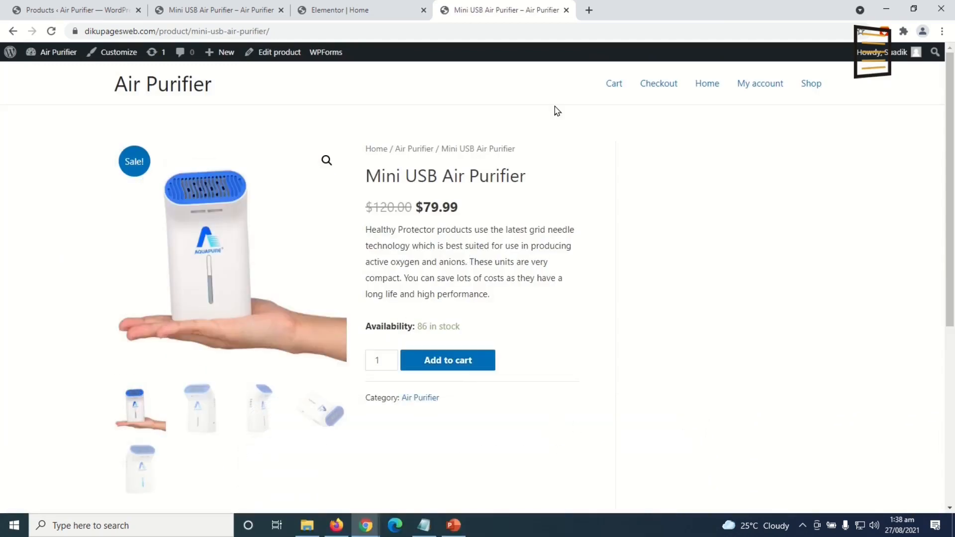
# Close the preview, Elementor editor and product page tabs, keeping only the WordPress products list open
pyautogui.click(567, 10)
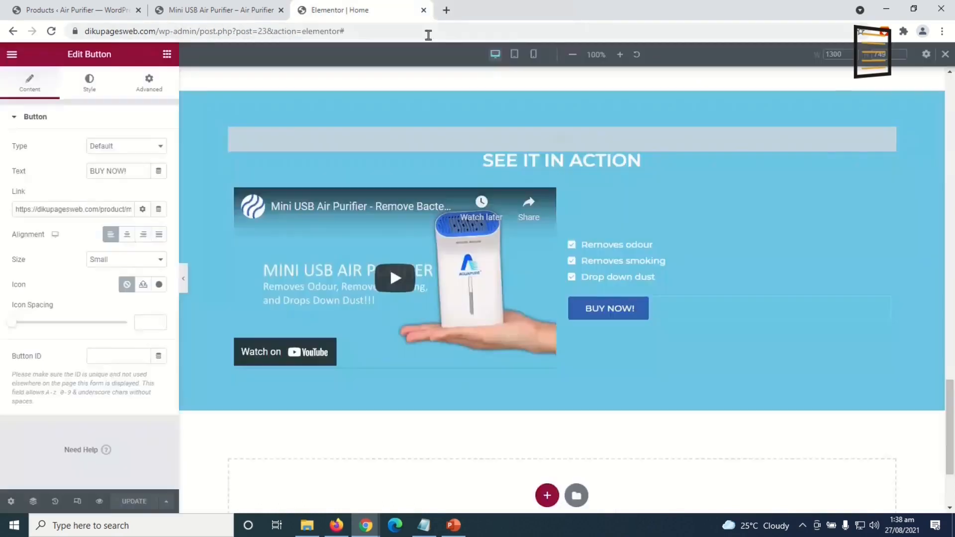
pyautogui.click(423, 11)
pyautogui.click(267, 32)
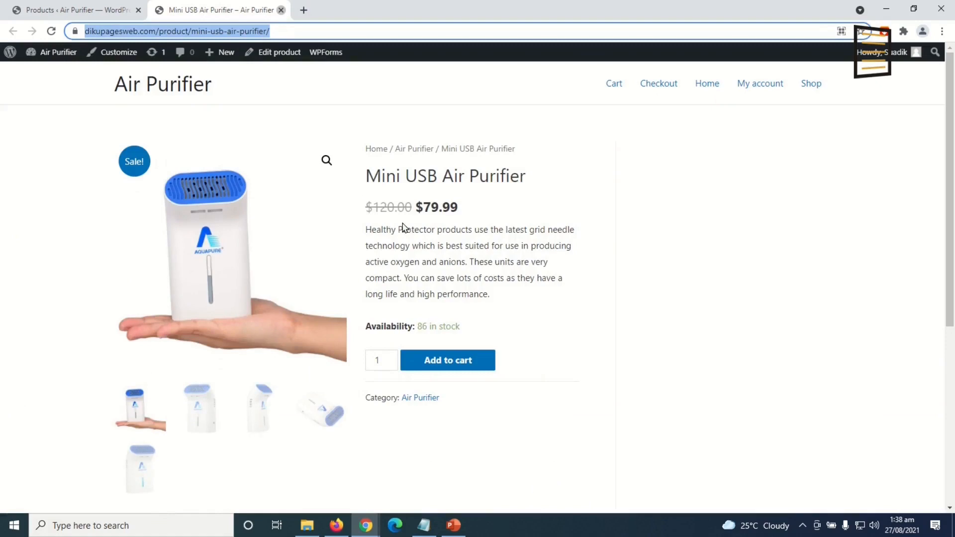
pyautogui.hotkey('ctrl', 'w')
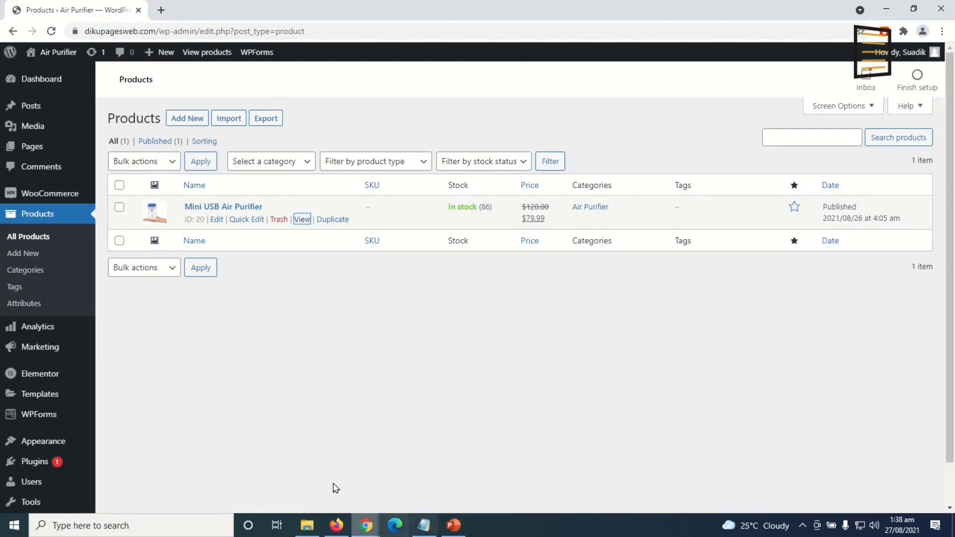
# Start a new WordPress page in a separate tab and switch to it
pyautogui.moveTo(165, 61)
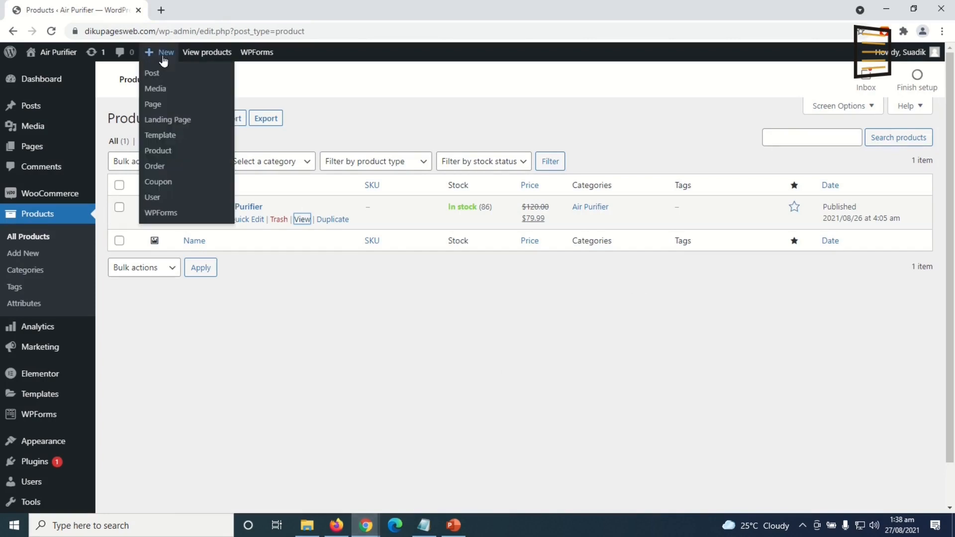
pyautogui.rightClick(161, 110)
pyautogui.click(213, 119)
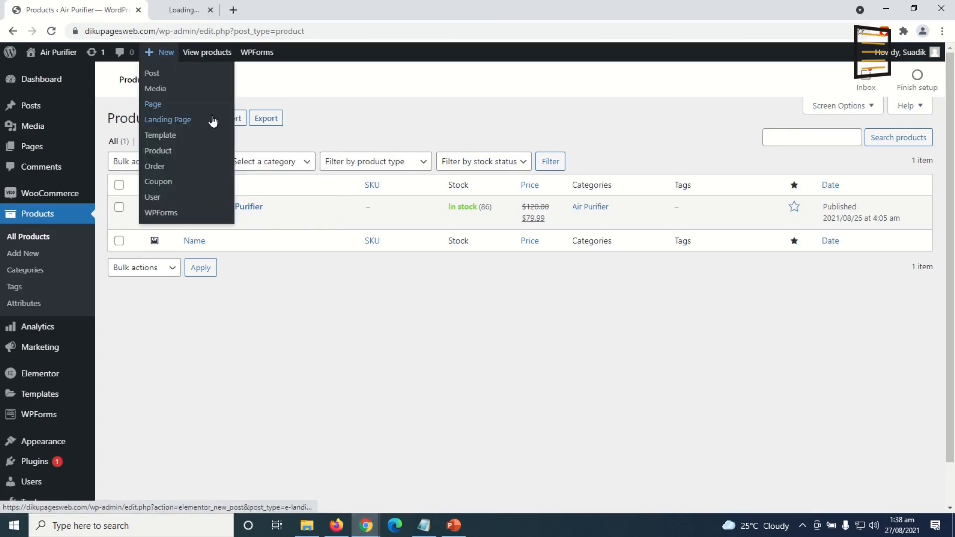
pyautogui.click(196, 15)
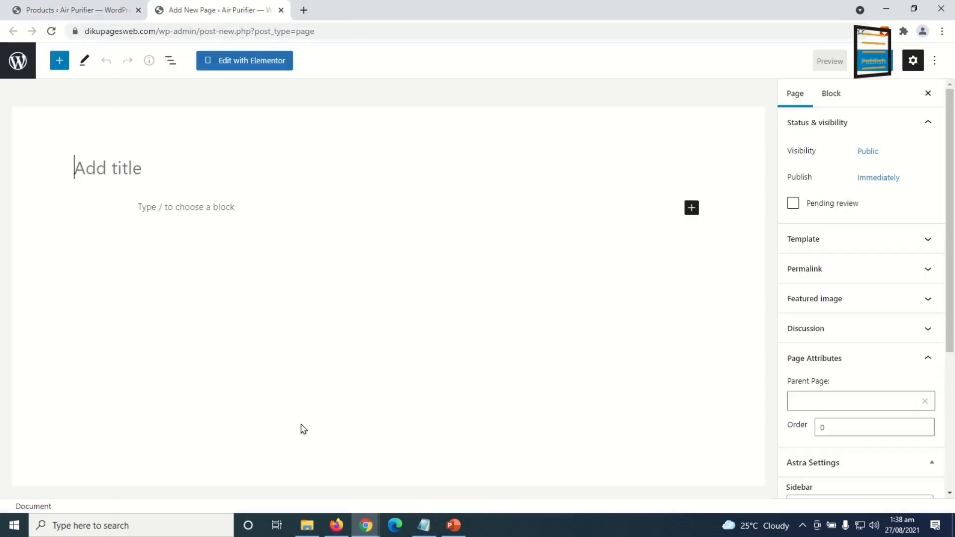
# Title the new page About and open it for editing in Elementor
pyautogui.click(134, 177)
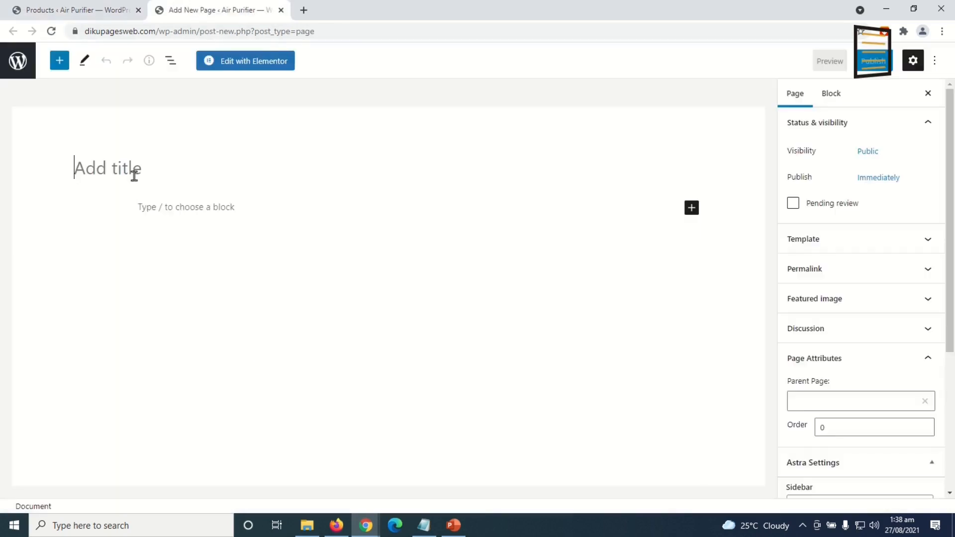
pyautogui.write('About')
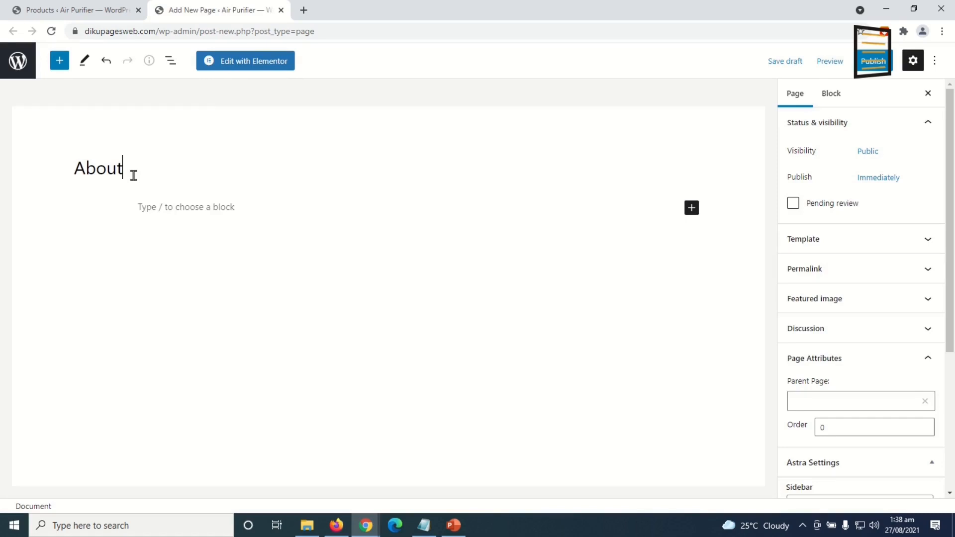
pyautogui.click(240, 61)
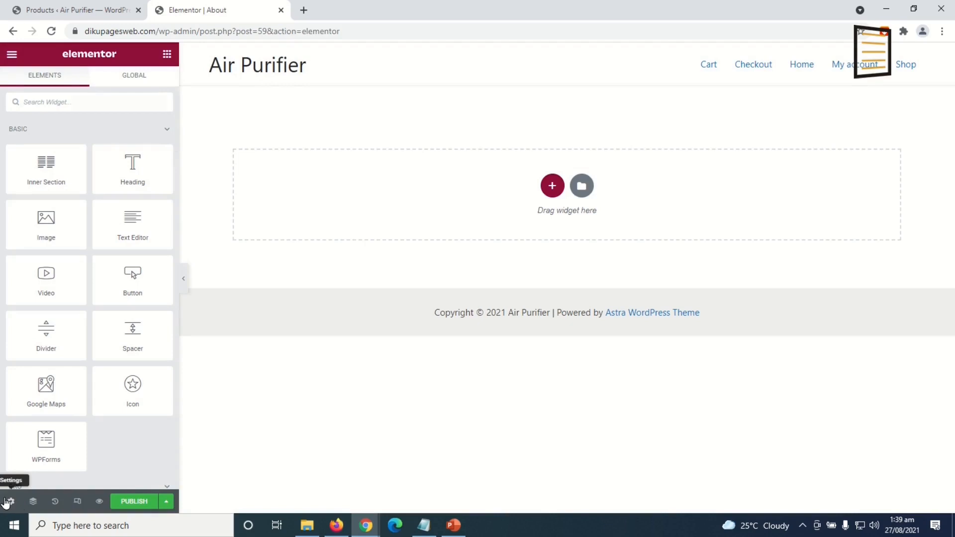
# Hide the About page's title and set its page layout to Elementor Full Width
pyautogui.click(9, 501)
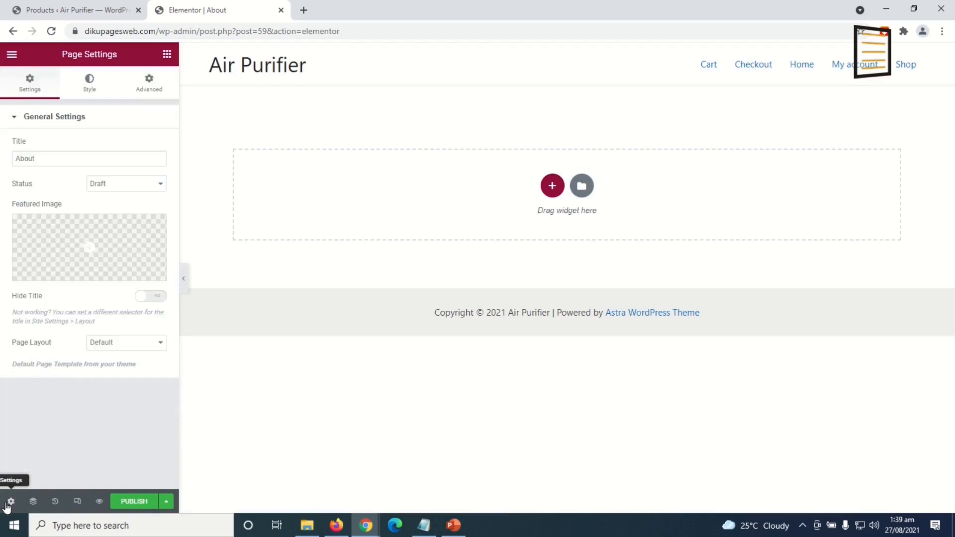
pyautogui.click(160, 299)
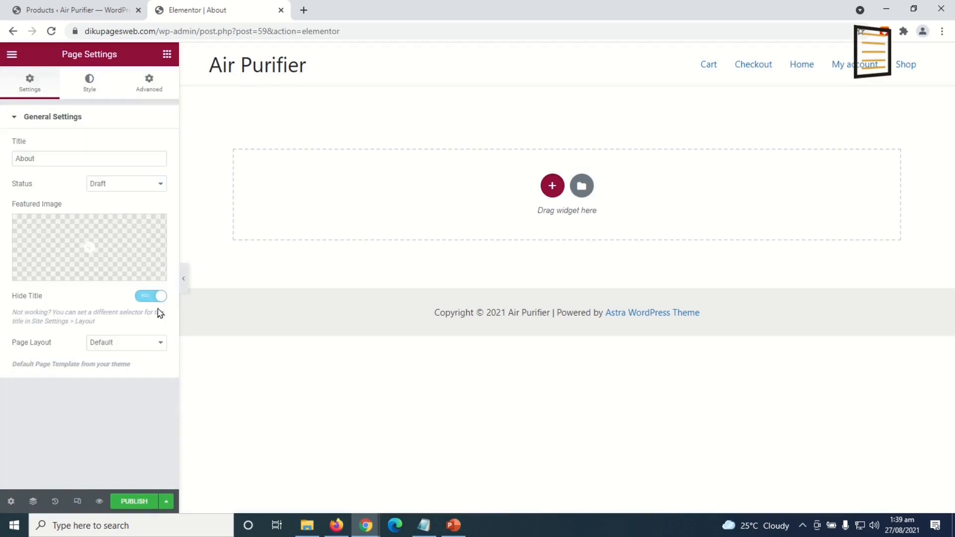
pyautogui.click(128, 343)
pyautogui.click(144, 368)
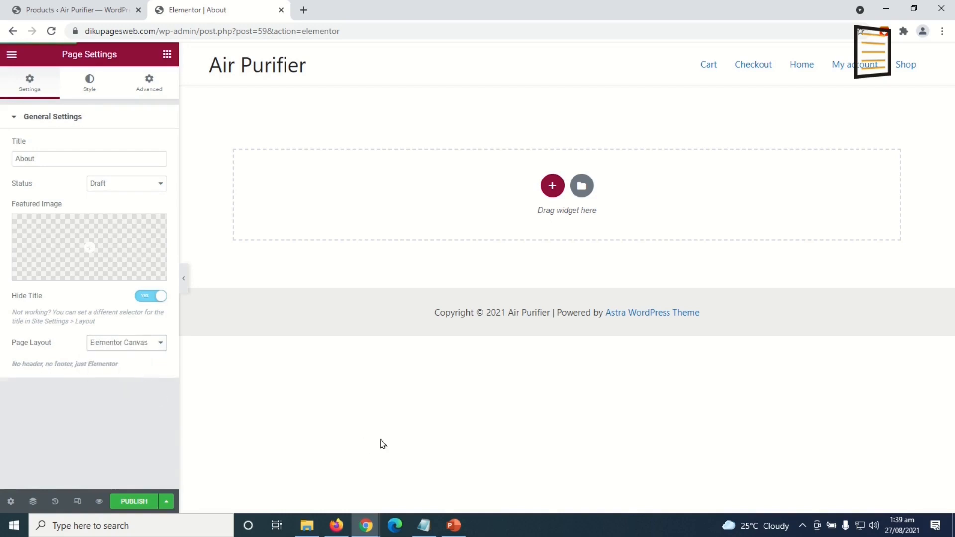
pyautogui.click(131, 344)
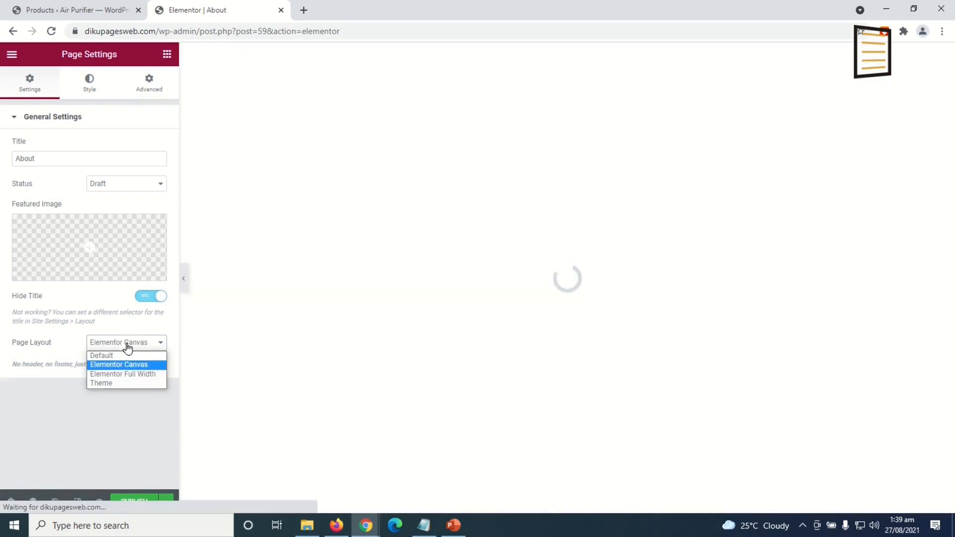
pyautogui.click(144, 373)
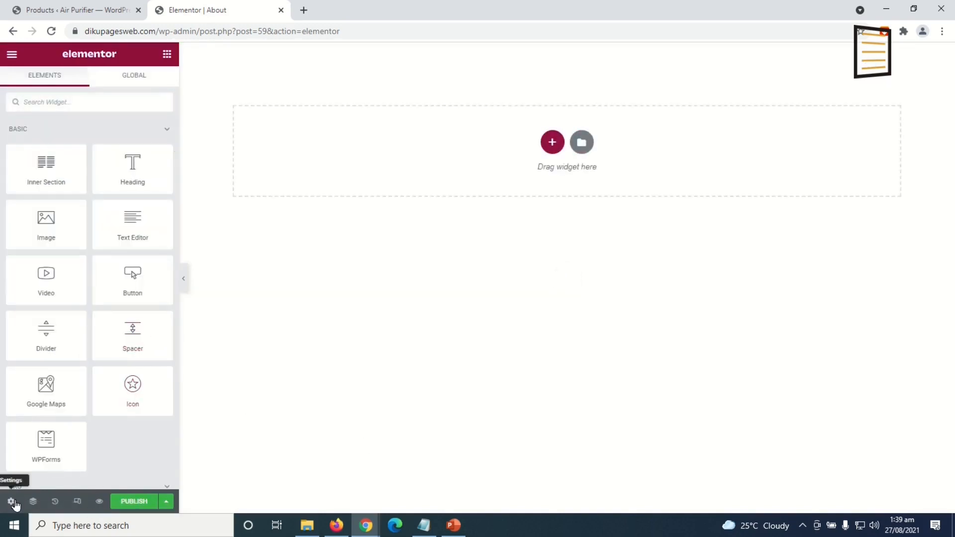
pyautogui.click(11, 501)
pyautogui.click(159, 342)
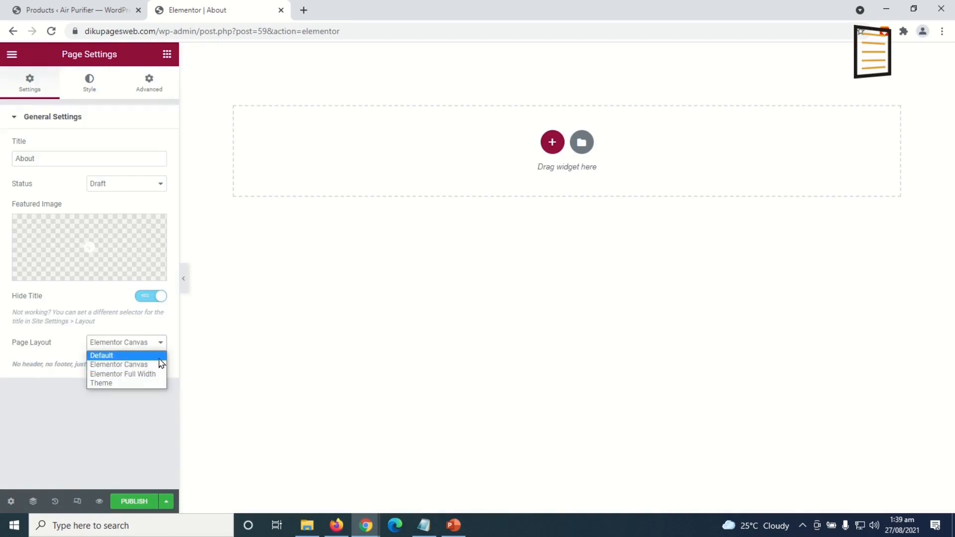
pyautogui.click(145, 376)
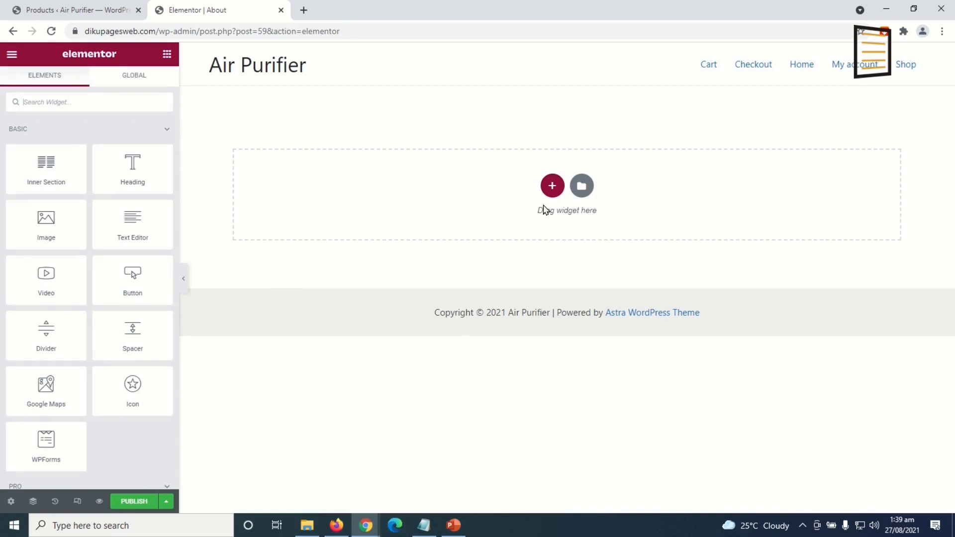
# Add a single-column section to the page with a minimum height of 350 px
pyautogui.click(552, 186)
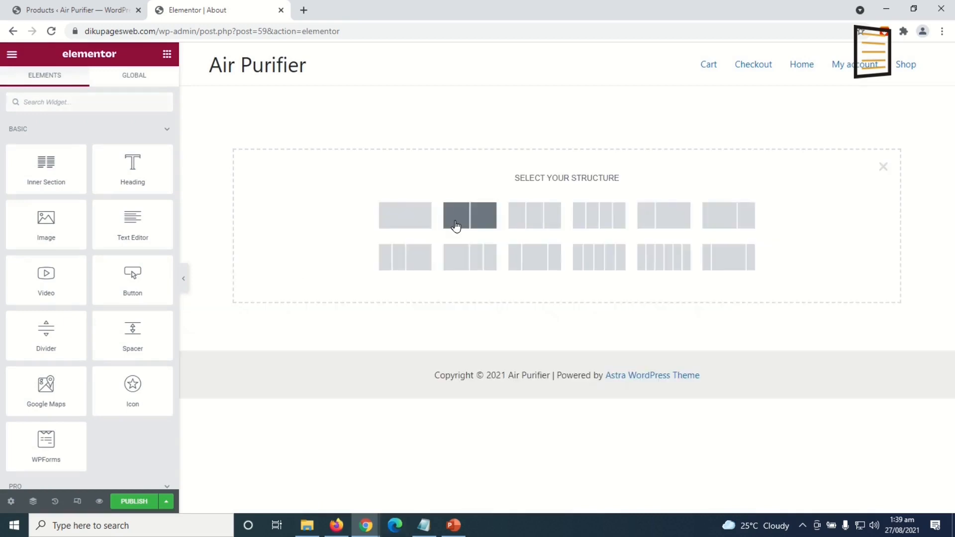
pyautogui.click(413, 215)
pyautogui.click(128, 237)
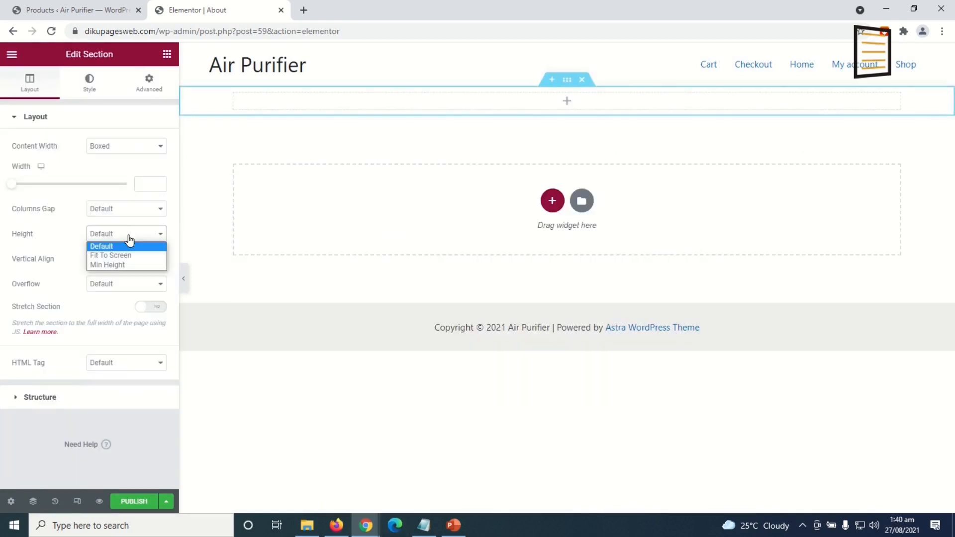
pyautogui.click(128, 264)
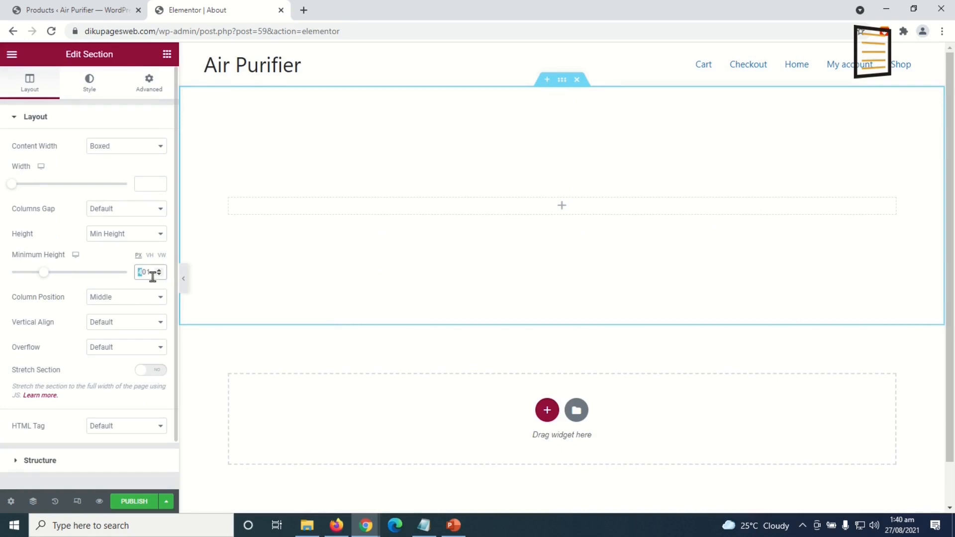
pyautogui.write('350')
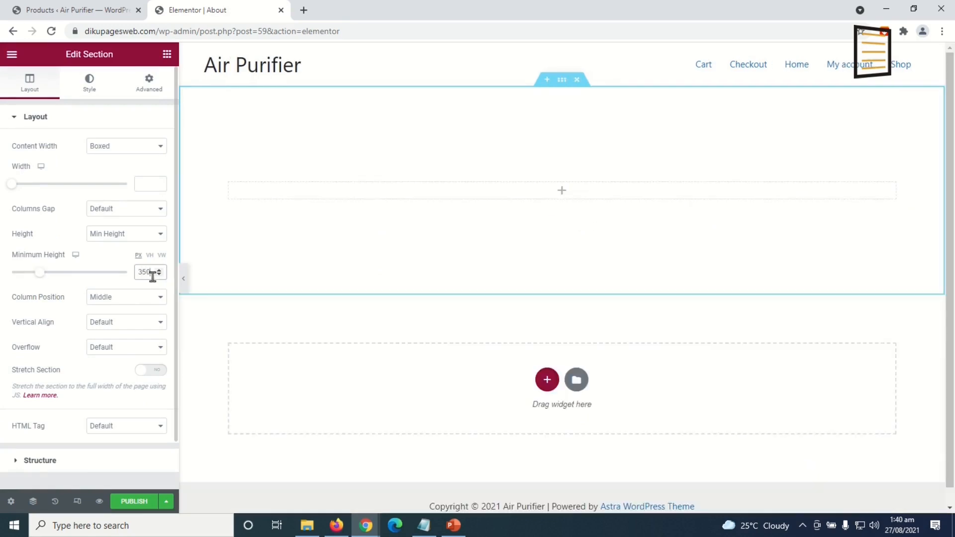
# Add a center-aligned heading reading ABOUT inside the new section
pyautogui.click(166, 54)
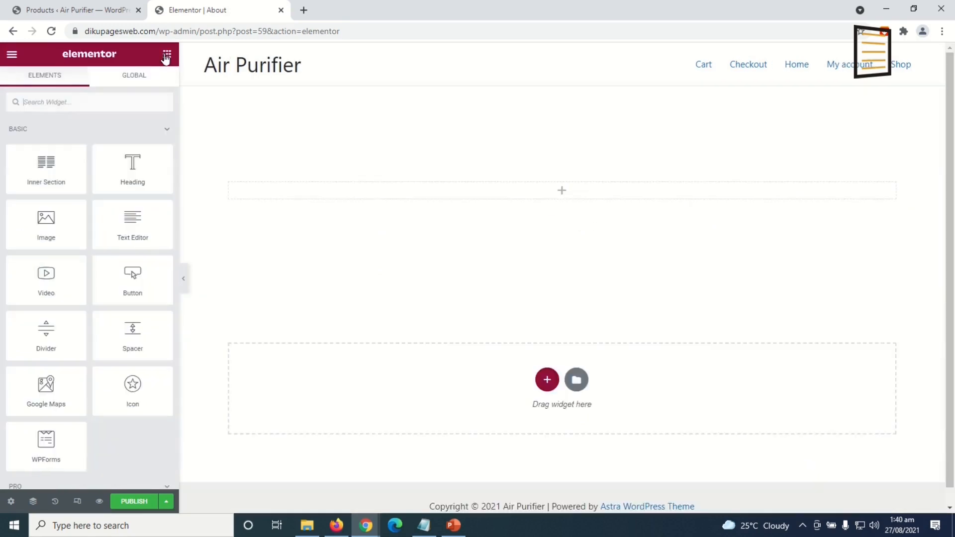
pyautogui.moveTo(131, 180); pyautogui.dragTo(499, 195)
pyautogui.click(125, 184)
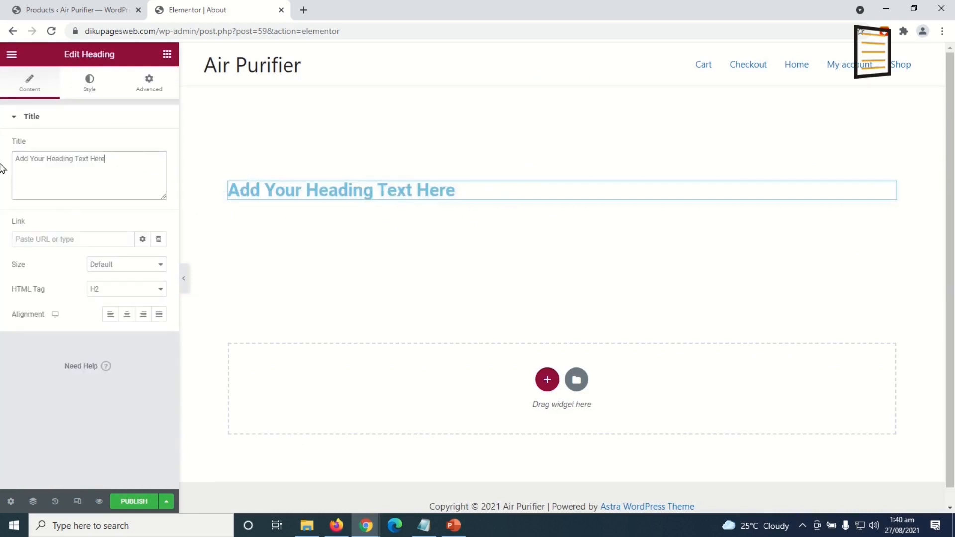
pyautogui.hotkey('ctrl', 'a')
pyautogui.write('ABOUT')
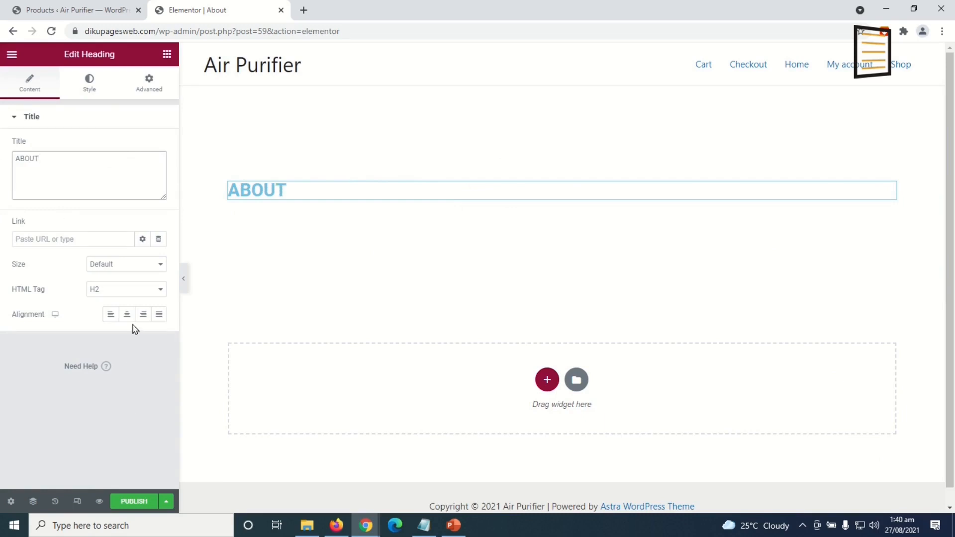
pyautogui.click(126, 315)
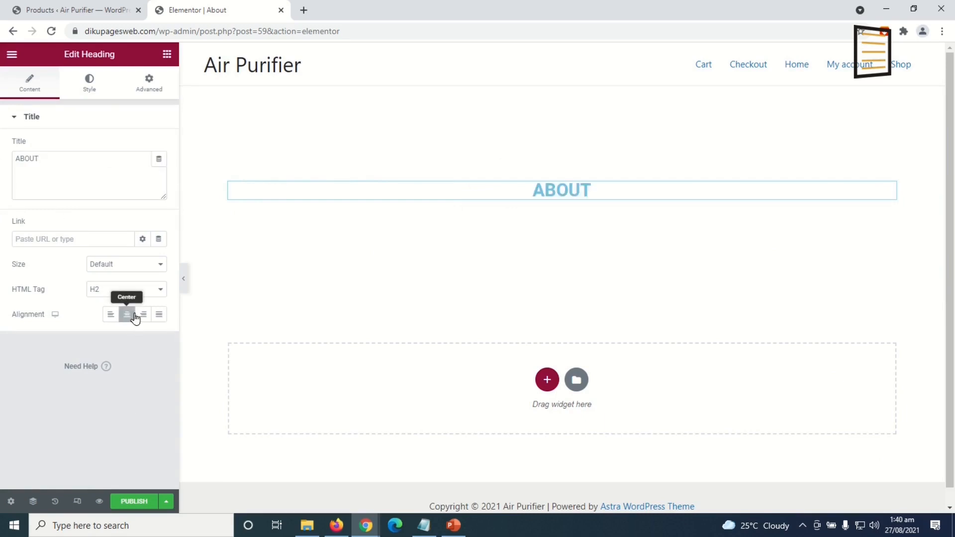
# Set the ABOUT heading's text color to white and its typography to the Montserrat global font
pyautogui.click(99, 85)
pyautogui.click(159, 147)
pyautogui.moveTo(97, 208)
pyautogui.mouseDown()
pyautogui.moveTo(1, 220)
pyautogui.moveTo(4, 136)
pyautogui.mouseUp()
pyautogui.click(163, 150)
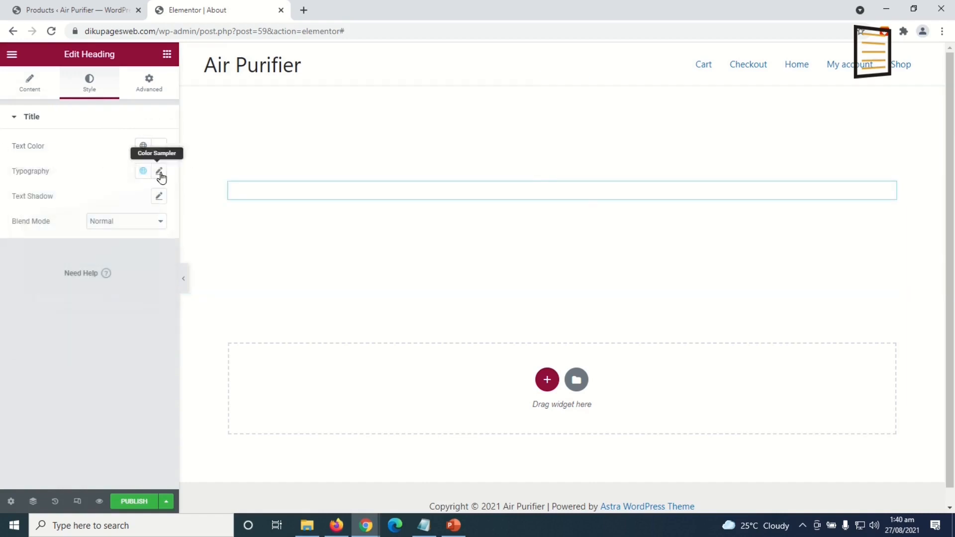
pyautogui.click(143, 171)
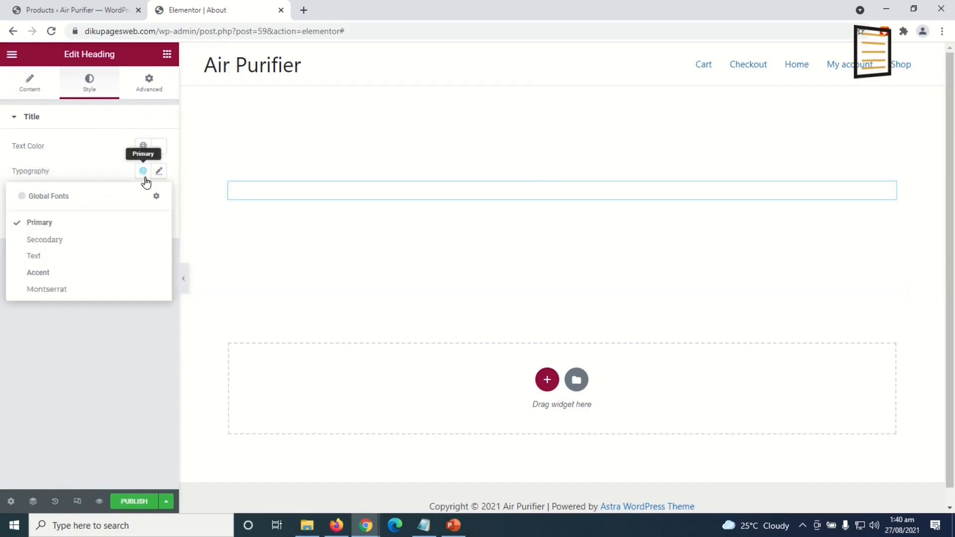
pyautogui.click(50, 304)
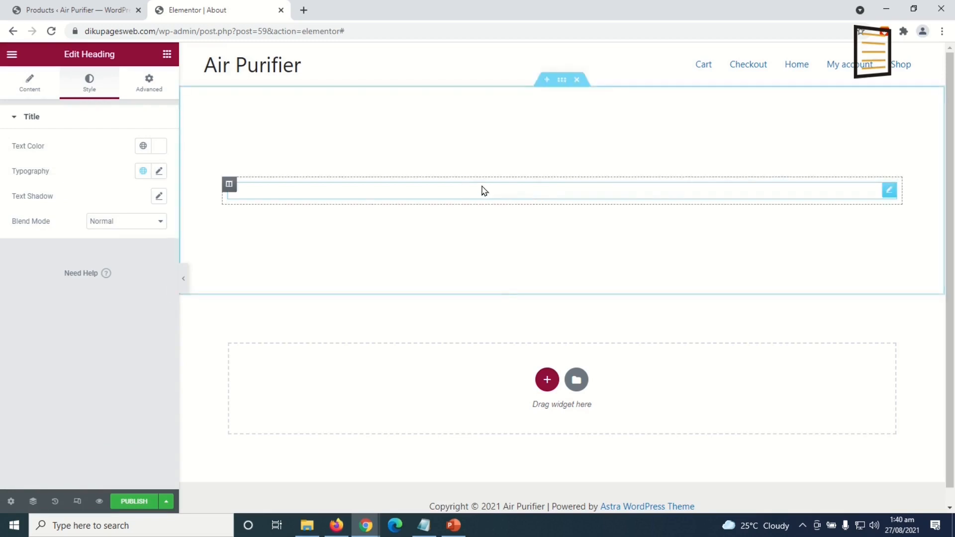
# Give the section containing the heading a classic background in color #6CC7E7
pyautogui.click(563, 81)
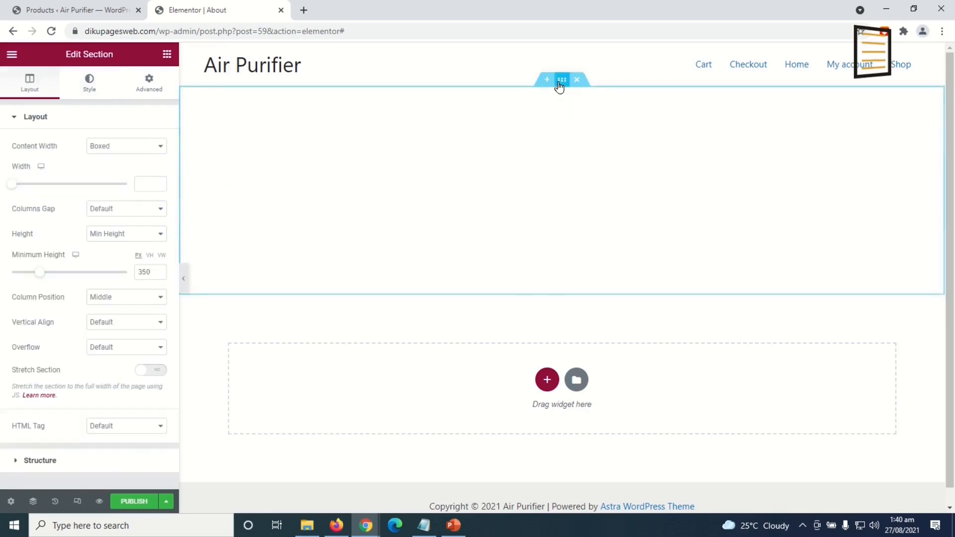
pyautogui.click(93, 91)
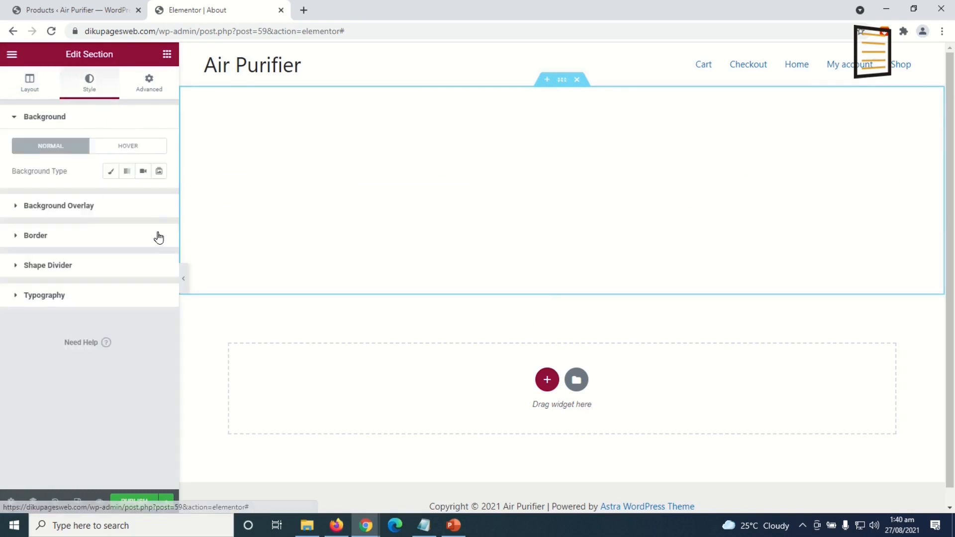
pyautogui.click(111, 172)
pyautogui.click(159, 197)
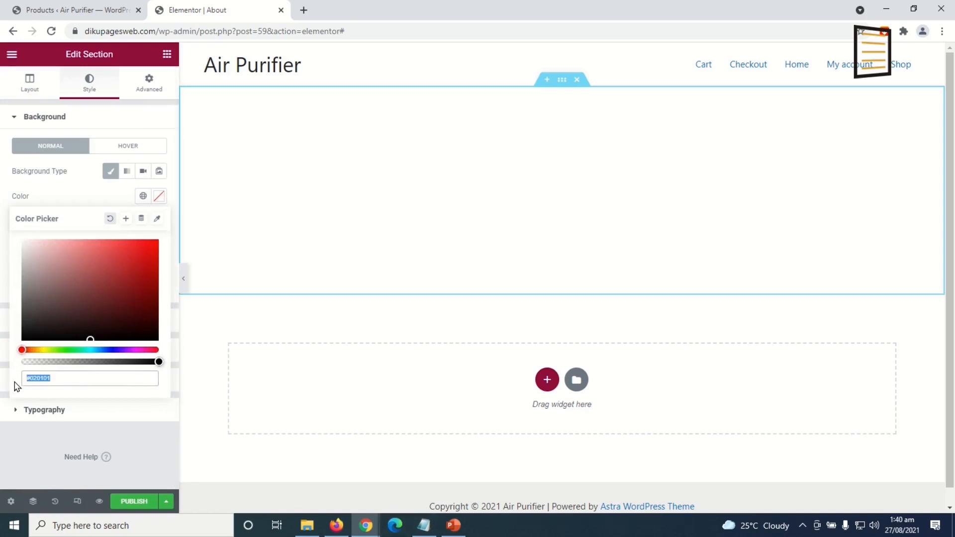
pyautogui.write('#6CC7E7')
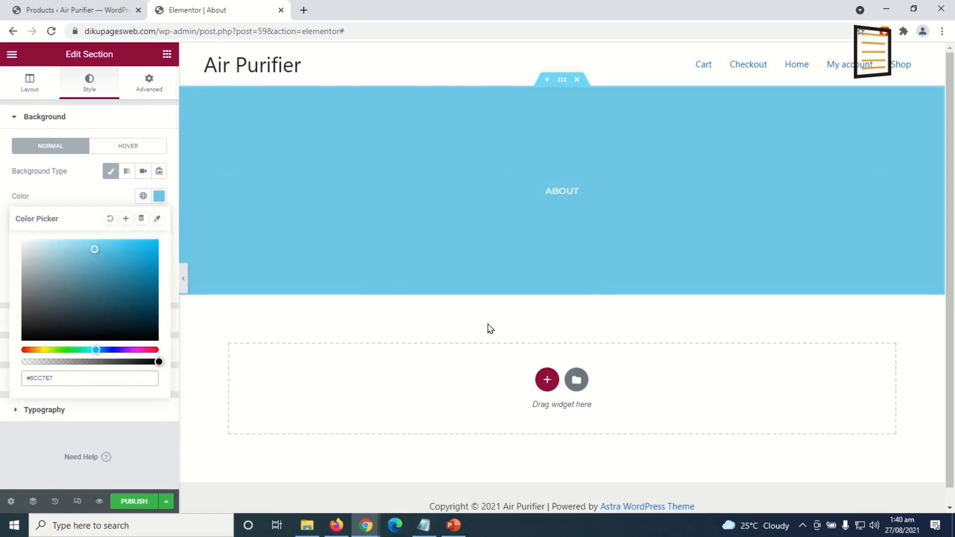
pyautogui.click(490, 328)
# Set the ABOUT heading's font size to 45 px
pyautogui.click(563, 191)
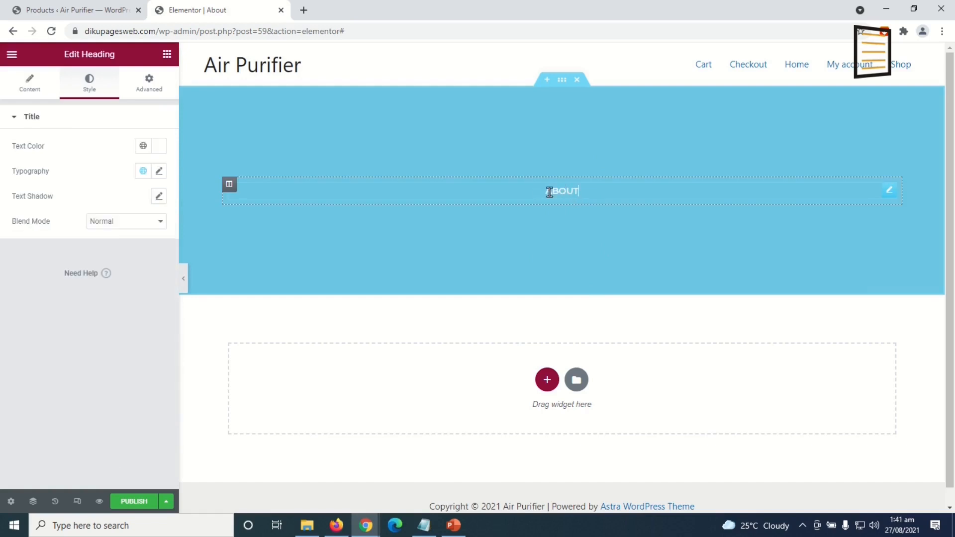
pyautogui.click(160, 172)
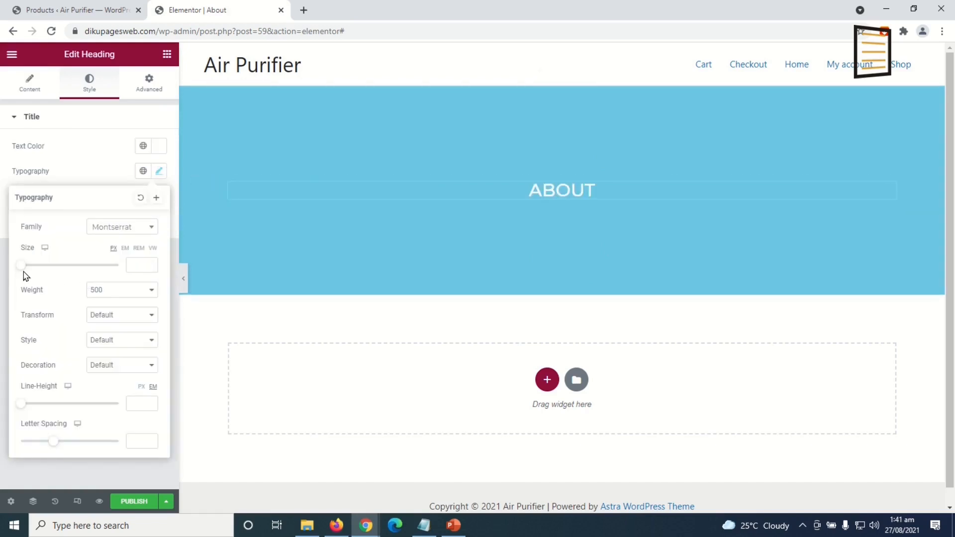
pyautogui.moveTo(23, 271); pyautogui.dragTo(45, 270)
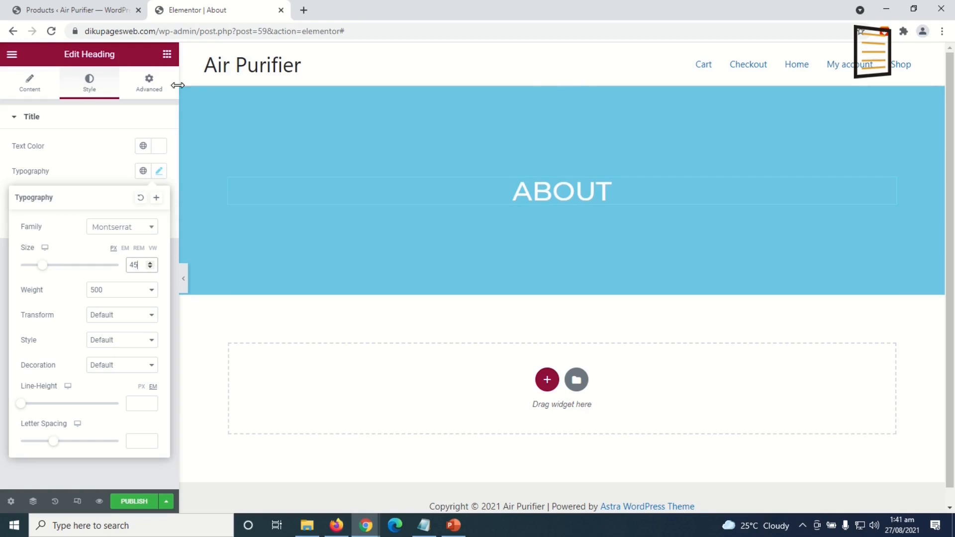
# Add a Text Editor widget below the blue section and repeat its Lorem ipsum text to make three paragraphs
pyautogui.click(167, 56)
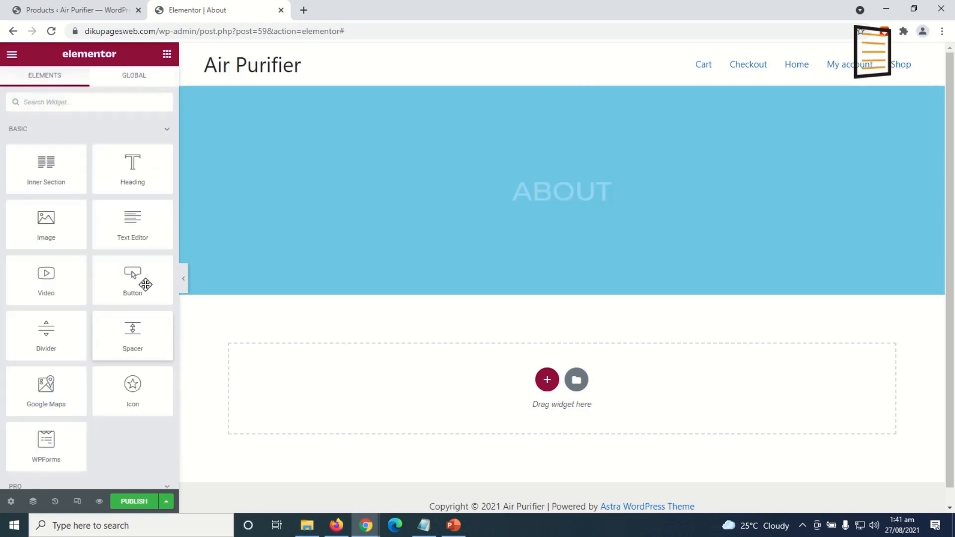
pyautogui.moveTo(132, 234); pyautogui.dragTo(450, 386)
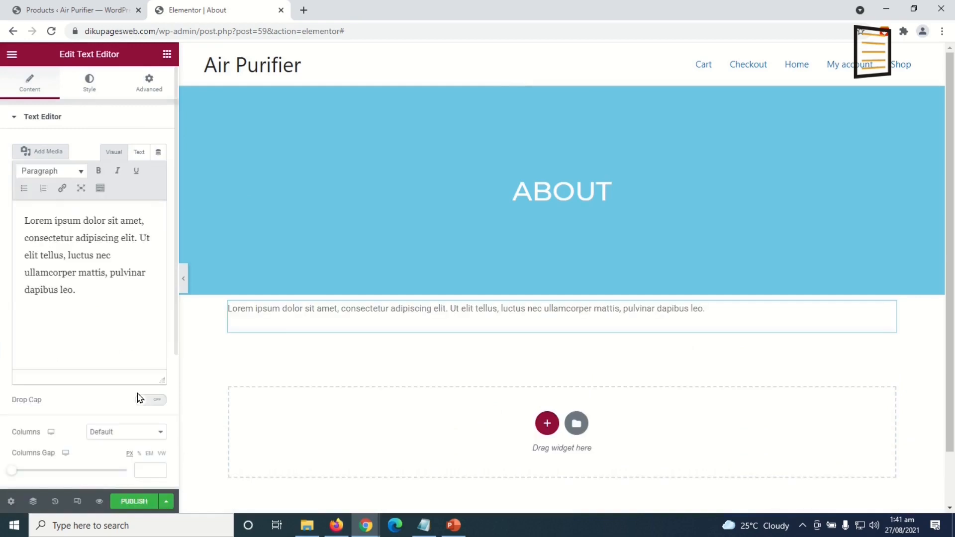
pyautogui.moveTo(106, 290); pyautogui.dragTo(1, 194)
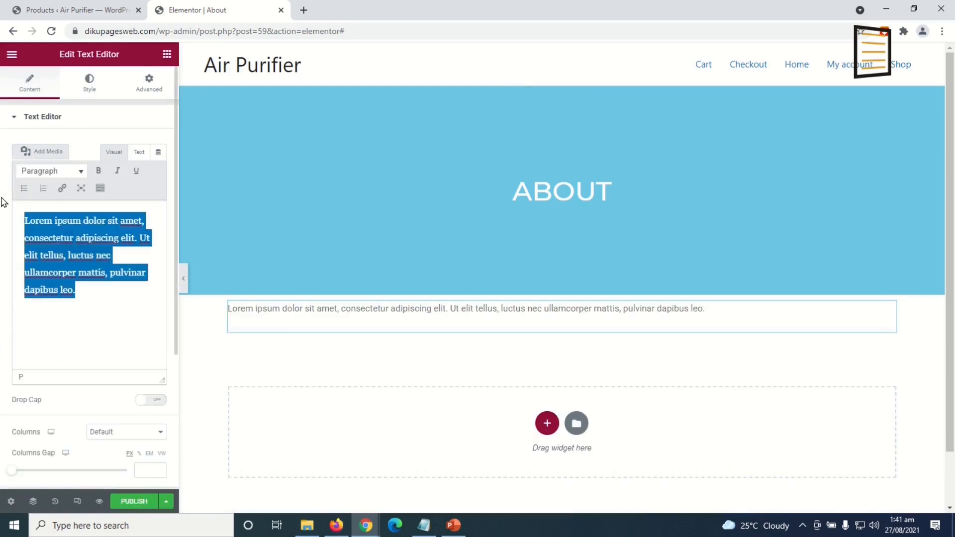
pyautogui.click(116, 290)
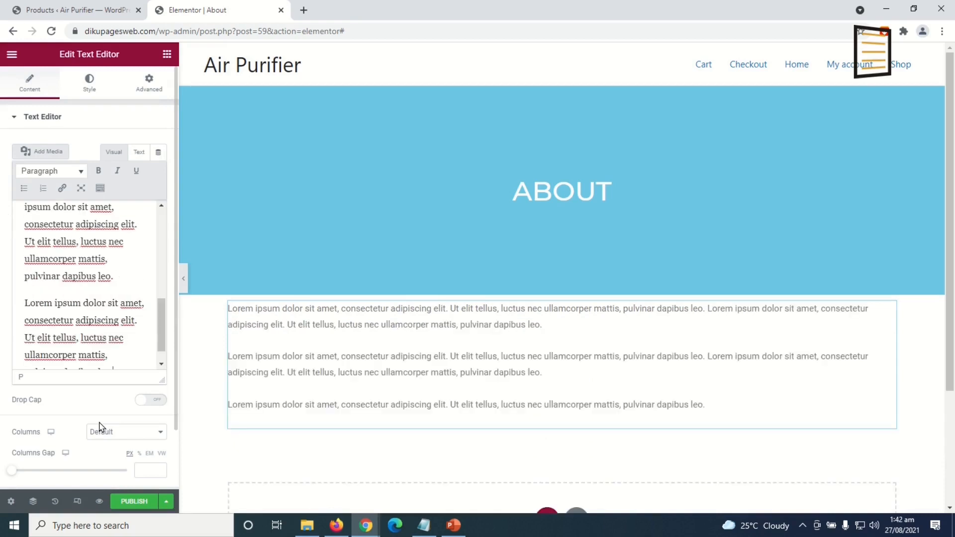
# Center the body paragraphs below the ABOUT banner and give their widget 50 px of top and bottom padding
pyautogui.click(89, 83)
pyautogui.click(127, 145)
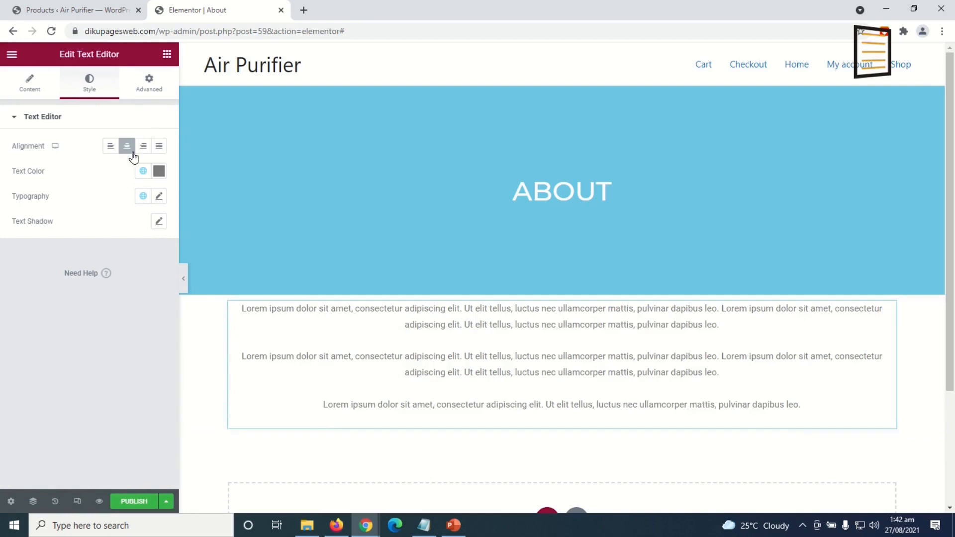
pyautogui.click(144, 89)
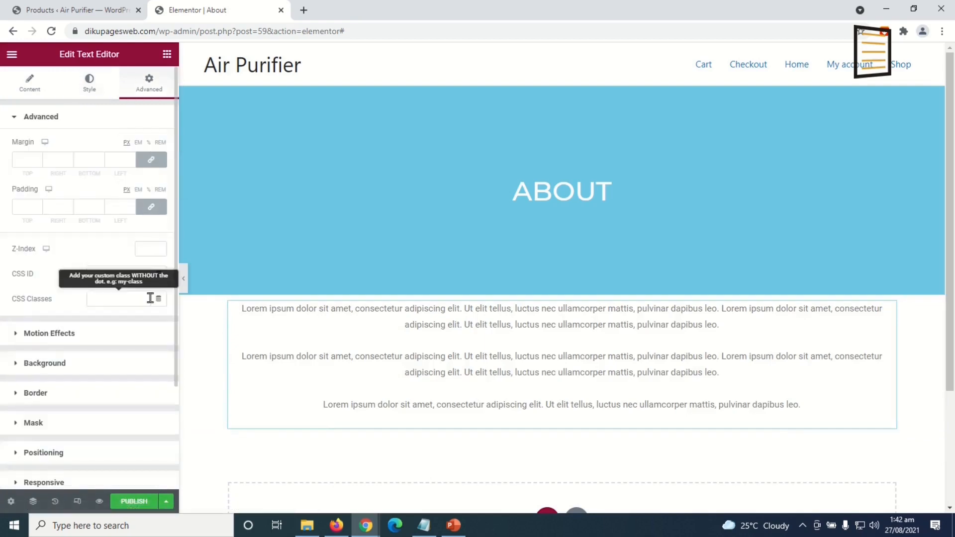
pyautogui.click(154, 207)
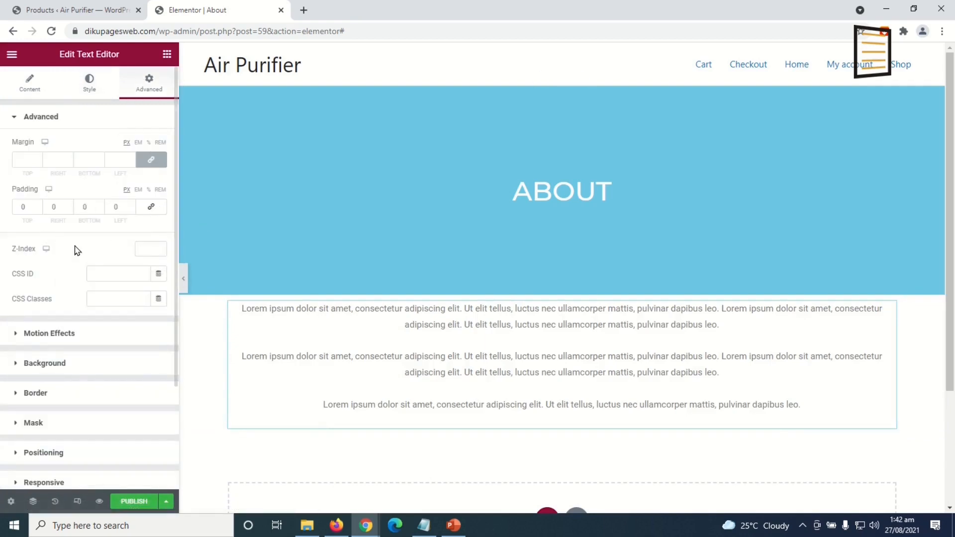
pyautogui.doubleClick(22, 207)
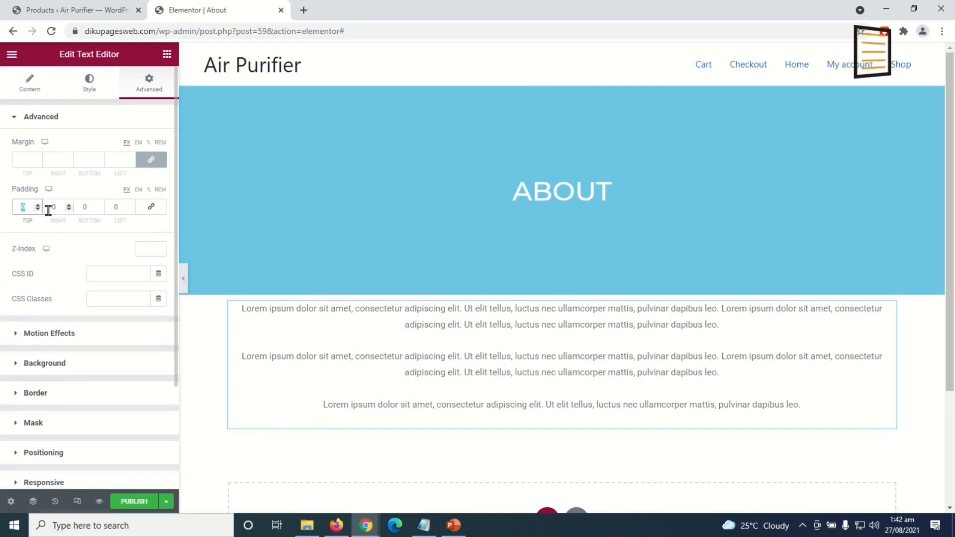
pyautogui.write('50')
pyautogui.press('Tab')
pyautogui.press('Tab')
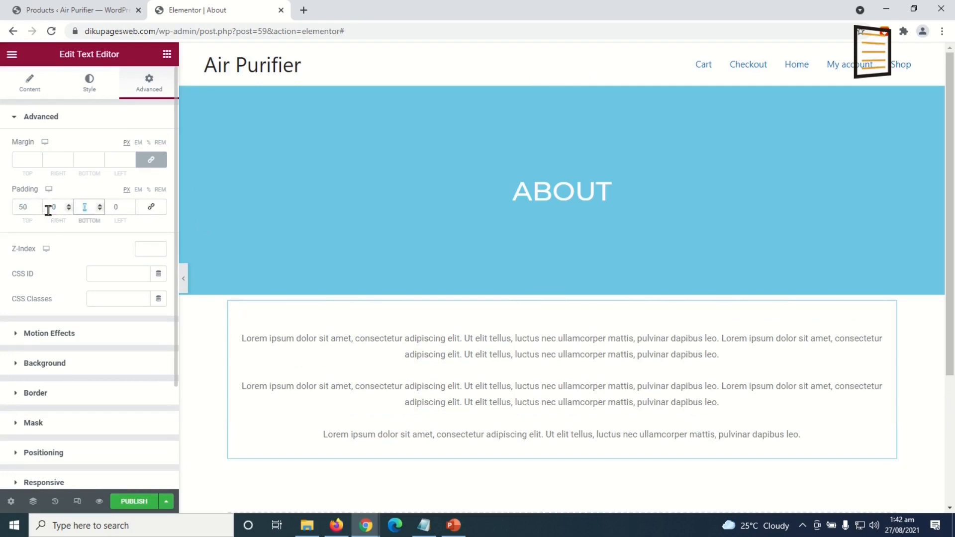
pyautogui.write('50')
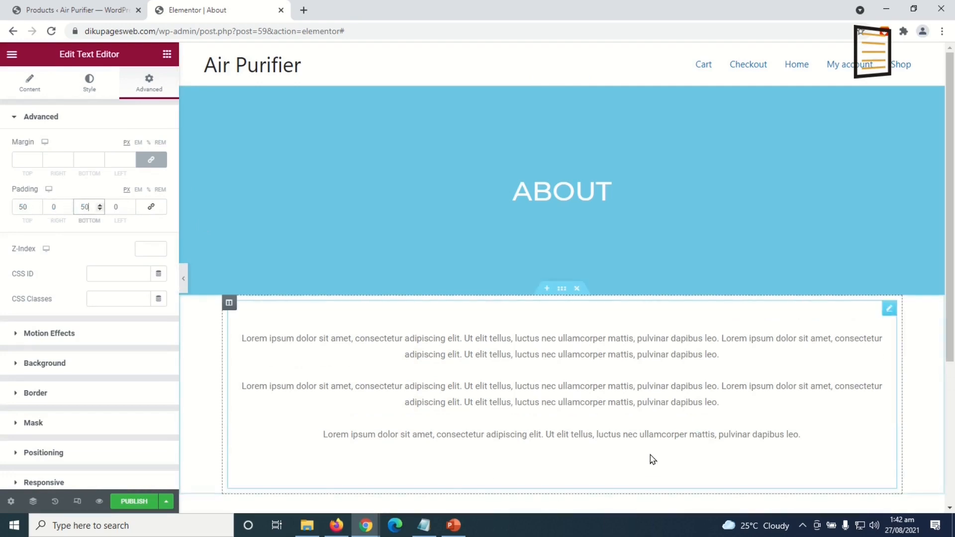
# Publish the About page, preview it in the browser and return to its editor
pyautogui.click(117, 504)
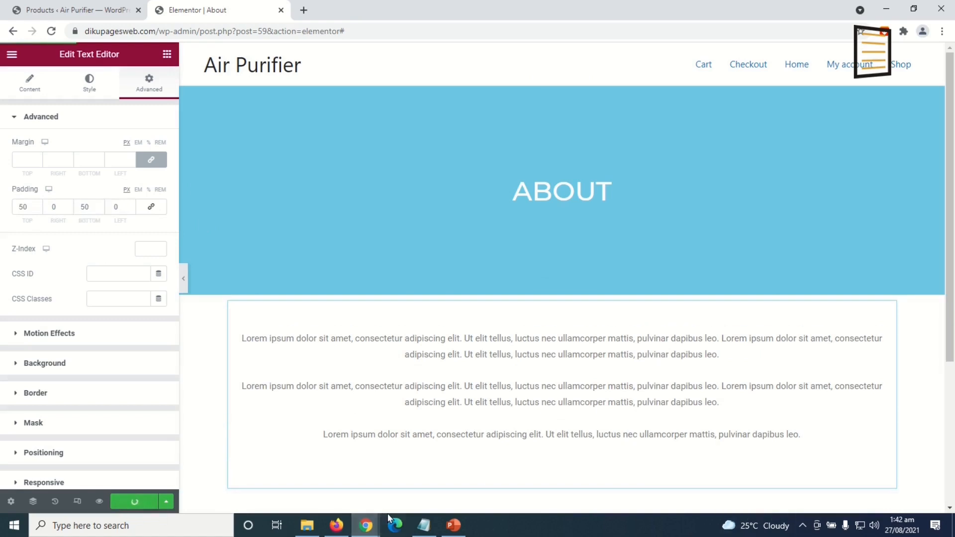
pyautogui.click(99, 503)
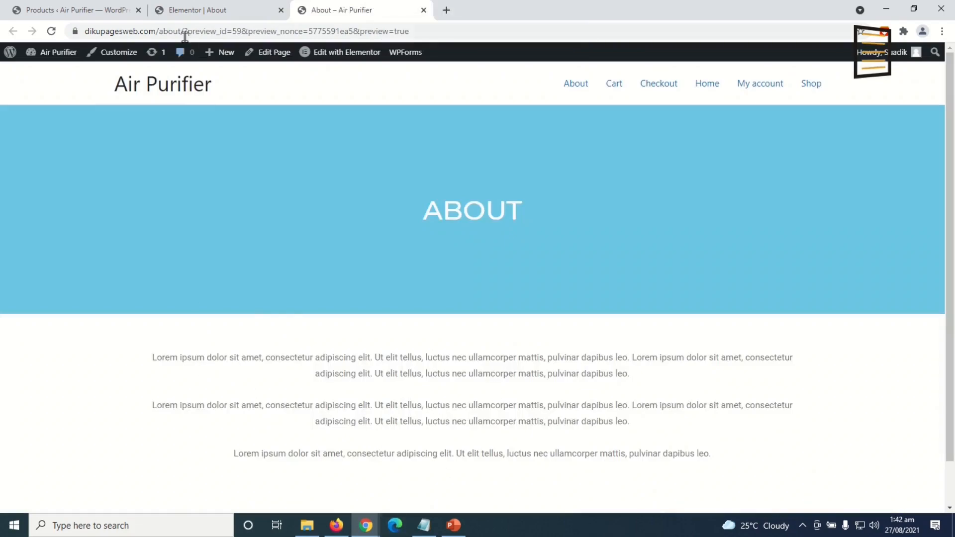
pyautogui.click(192, 11)
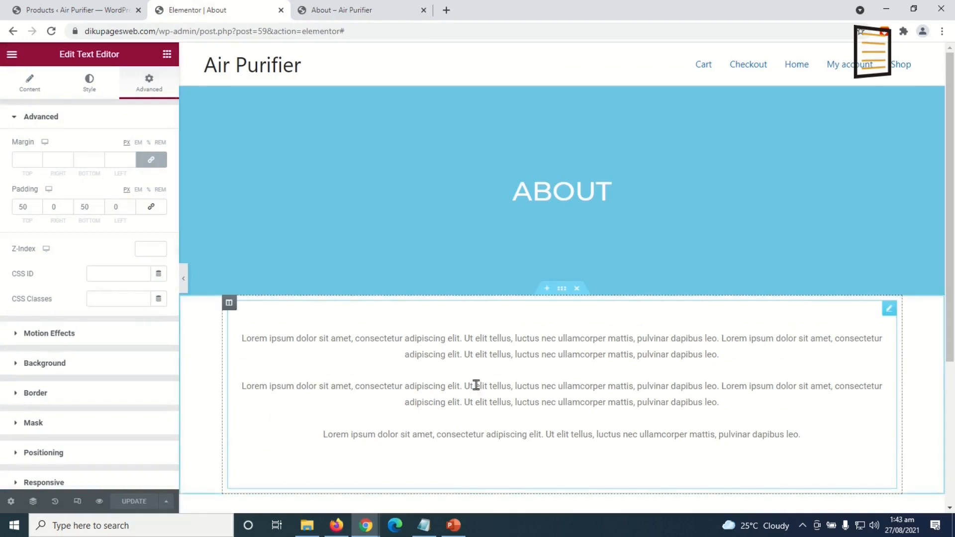
# Set the body paragraphs' typography to the Montserrat global font and update the About page, closing its editor and preview
pyautogui.click(88, 84)
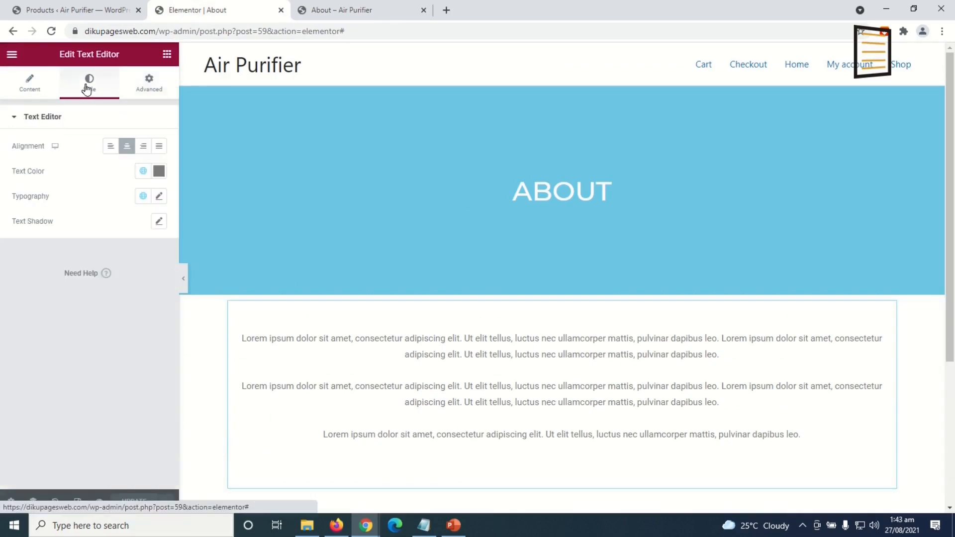
pyautogui.click(143, 199)
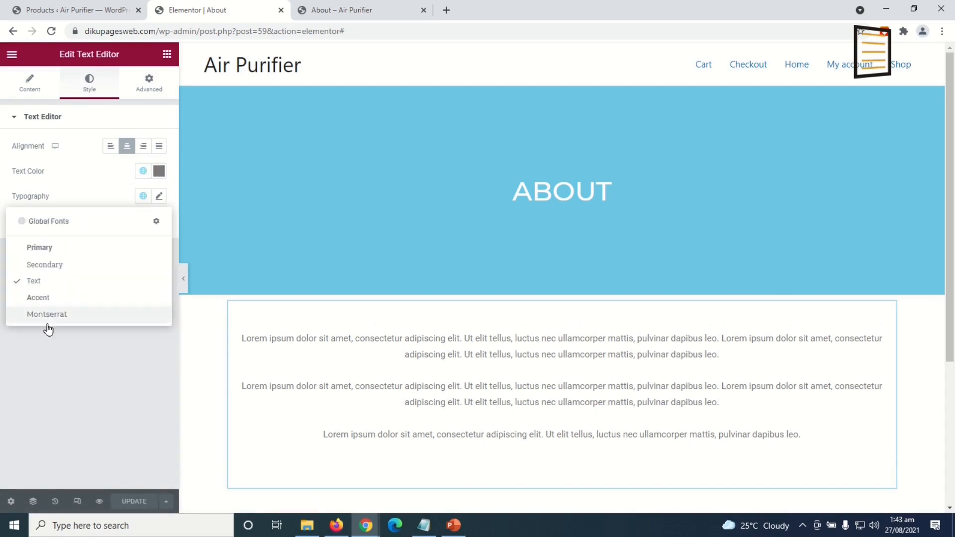
pyautogui.click(62, 312)
pyautogui.click(134, 502)
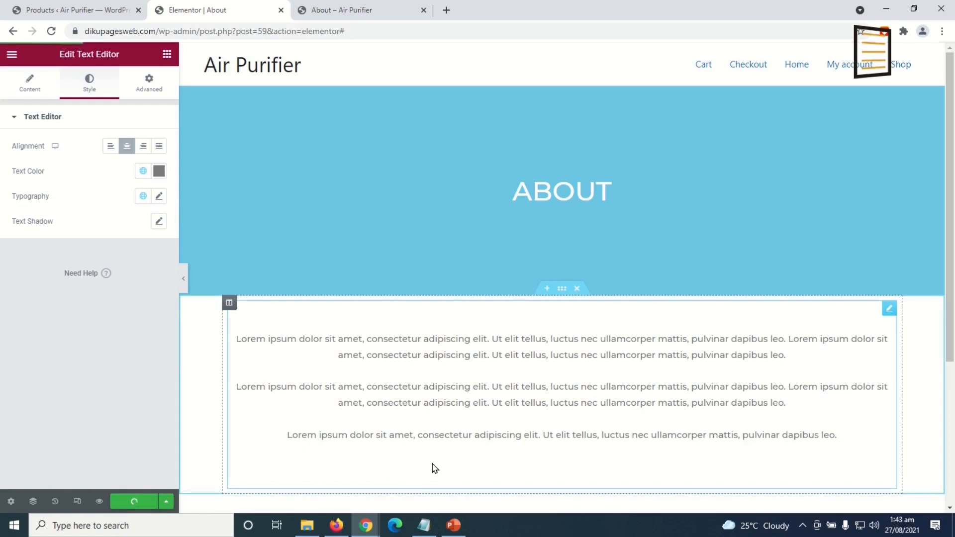
pyautogui.click(281, 10)
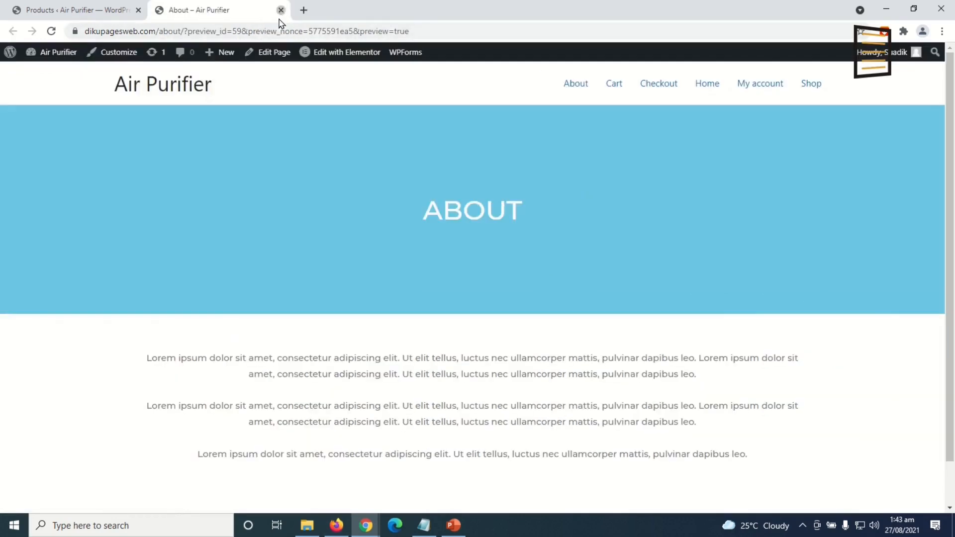
pyautogui.click(281, 10)
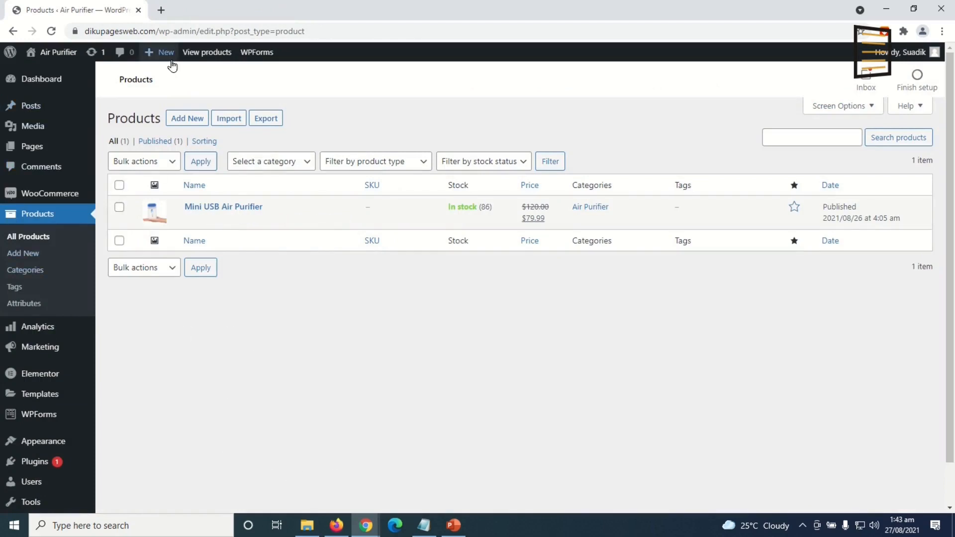
# Create a new WordPress page titled Contact in a separate browser tab and open it for editing with Elementor
pyautogui.moveTo(167, 55)
pyautogui.rightClick(160, 106)
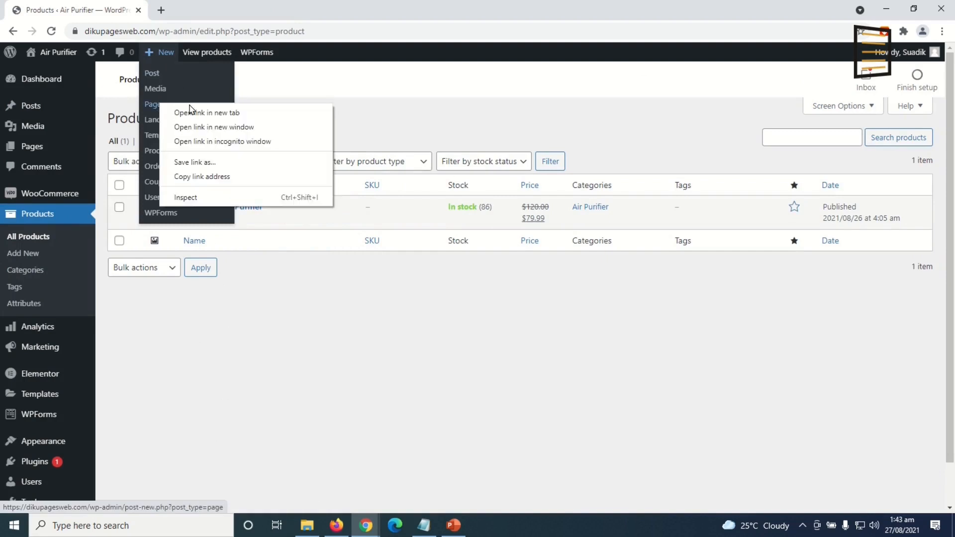
pyautogui.click(202, 113)
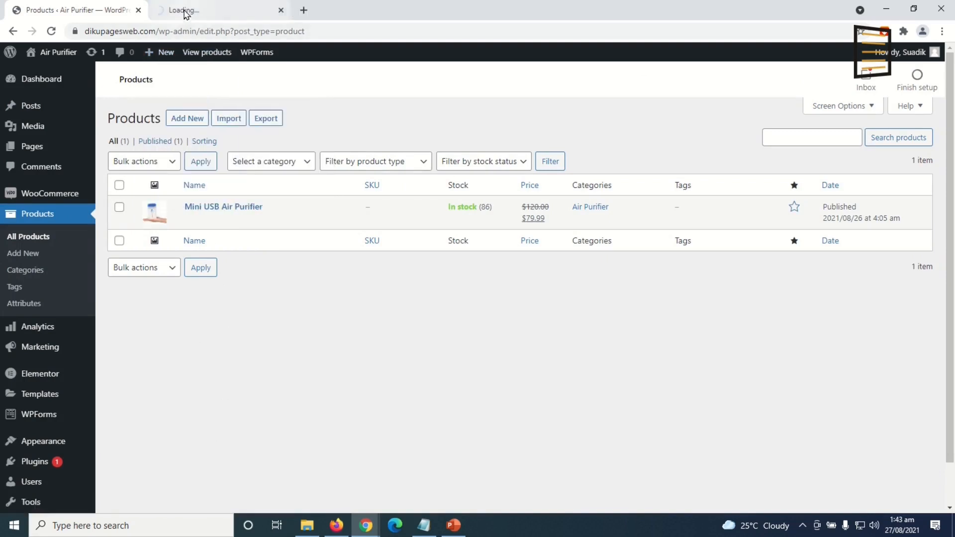
pyautogui.click(185, 11)
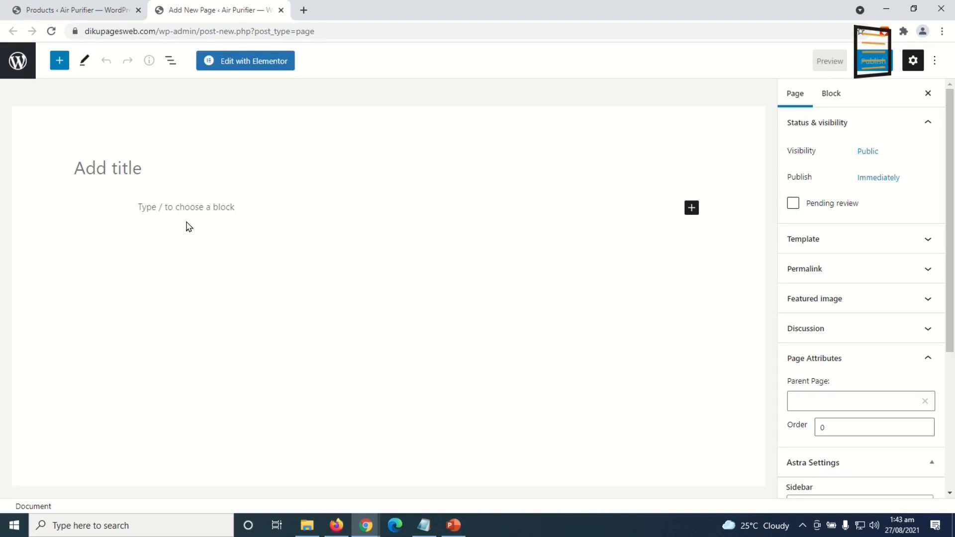
pyautogui.write('C')
pyautogui.press('BackSpace')
pyautogui.write('Contact')
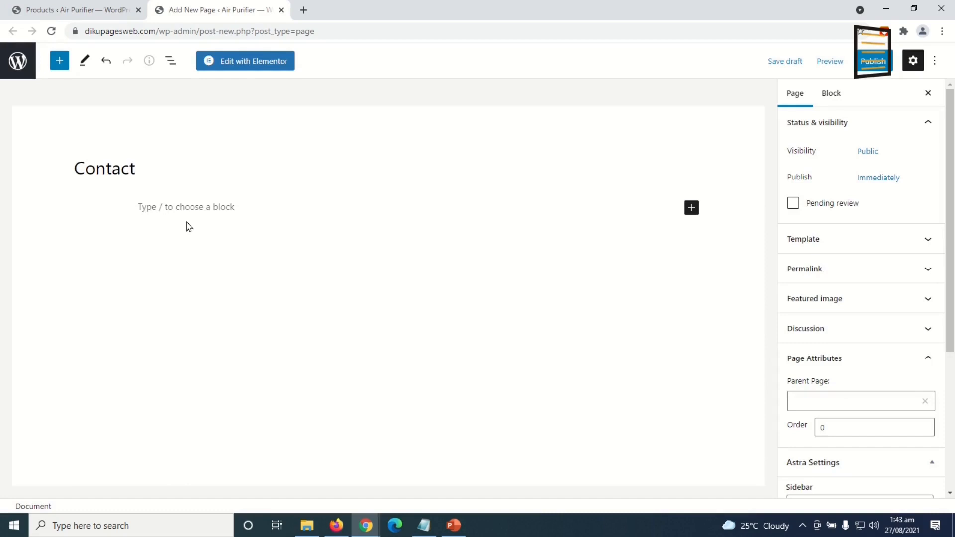
pyautogui.click(253, 63)
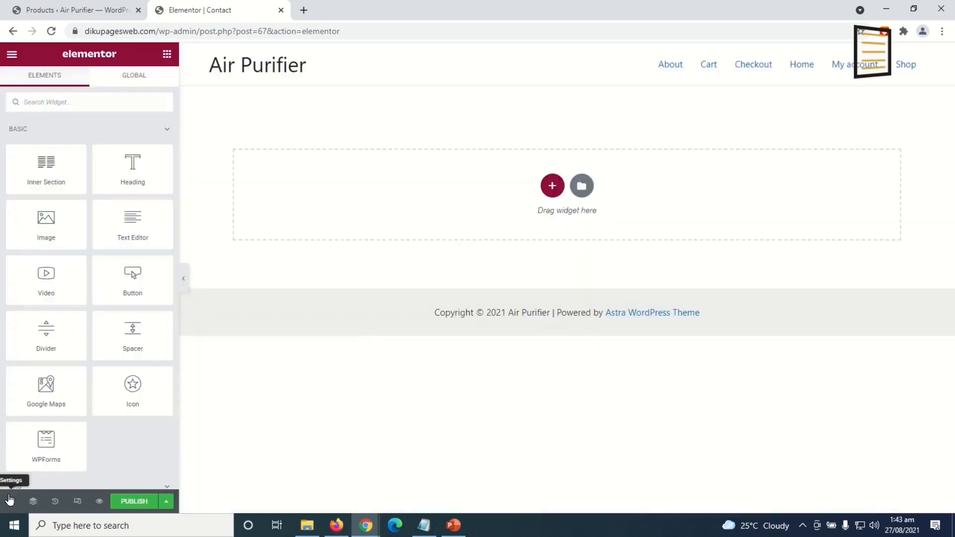
# Hide the Contact page's title and switch the page to a full-width layout
pyautogui.click(8, 499)
pyautogui.click(154, 298)
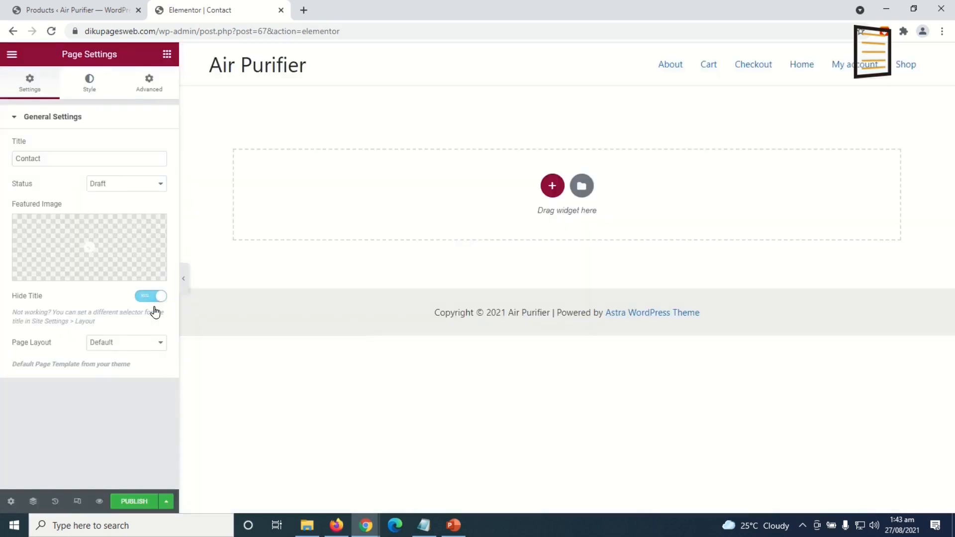
pyautogui.click(128, 344)
pyautogui.click(144, 374)
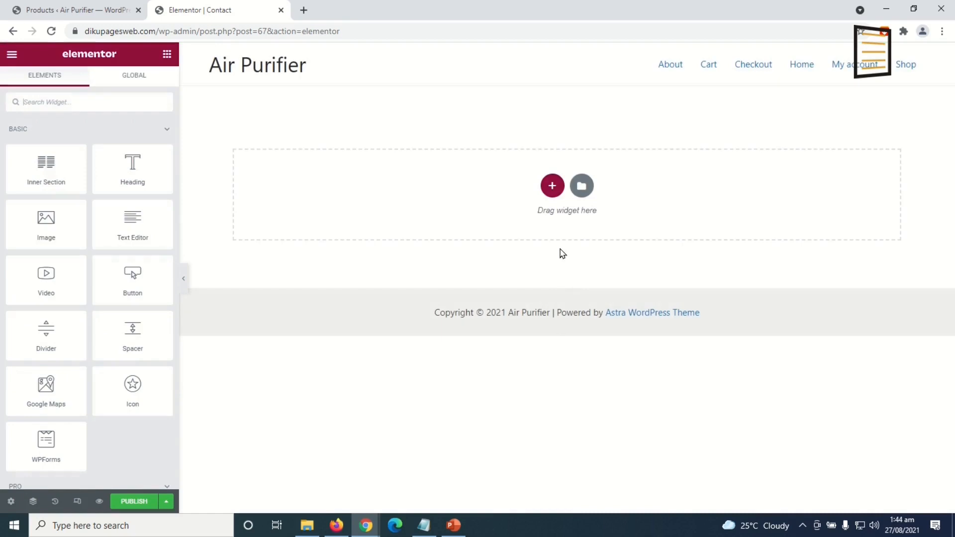
# Add a single-column section to the Contact page with a minimum height of 350 px
pyautogui.click(552, 186)
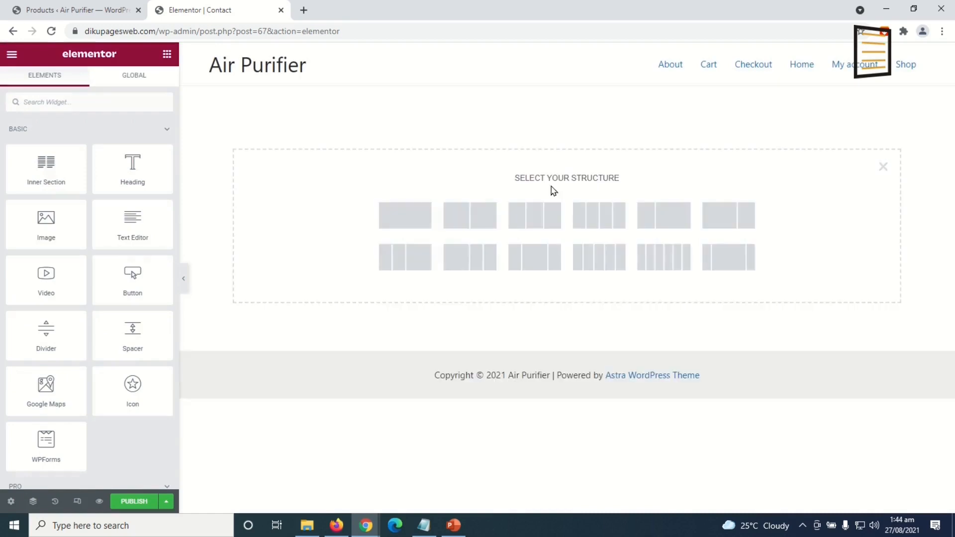
pyautogui.click(411, 219)
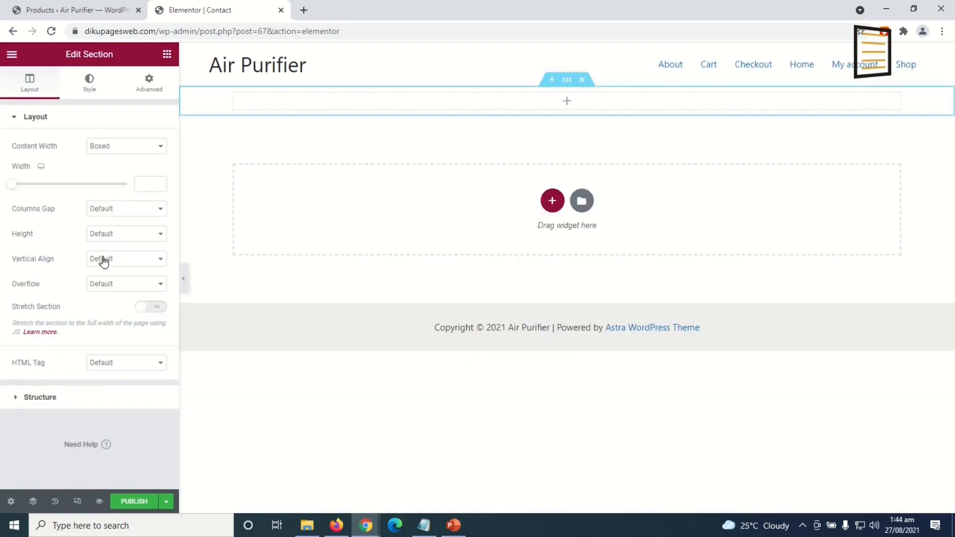
pyautogui.click(119, 238)
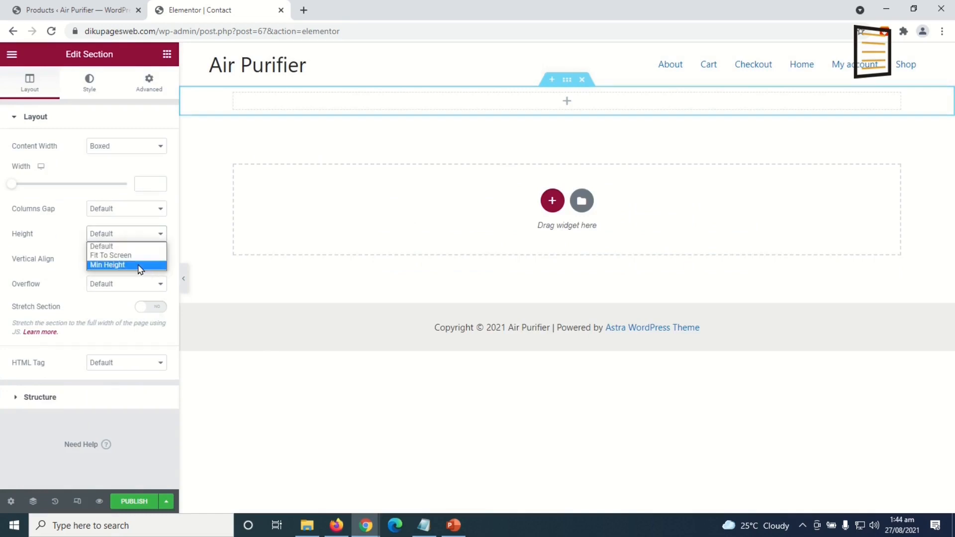
pyautogui.click(140, 265)
pyautogui.doubleClick(149, 277)
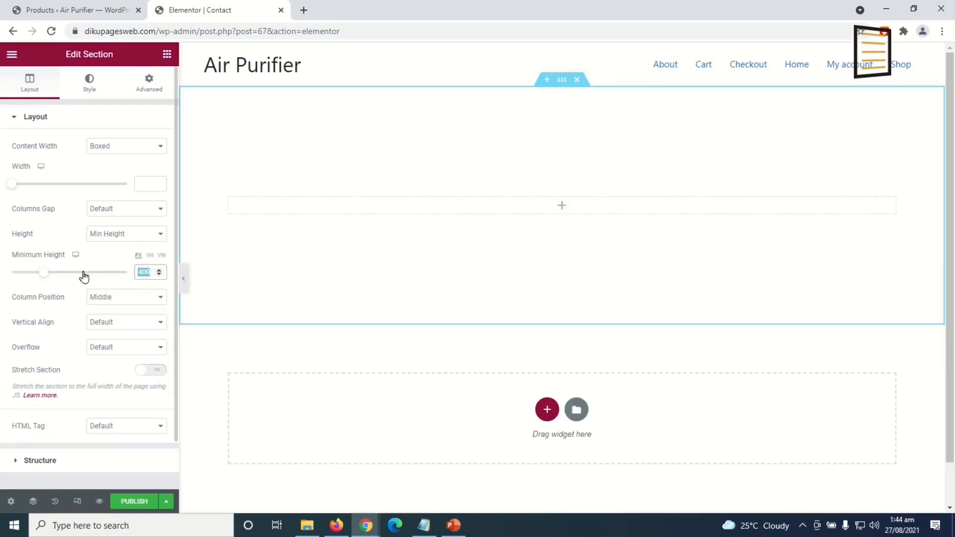
pyautogui.write('350')
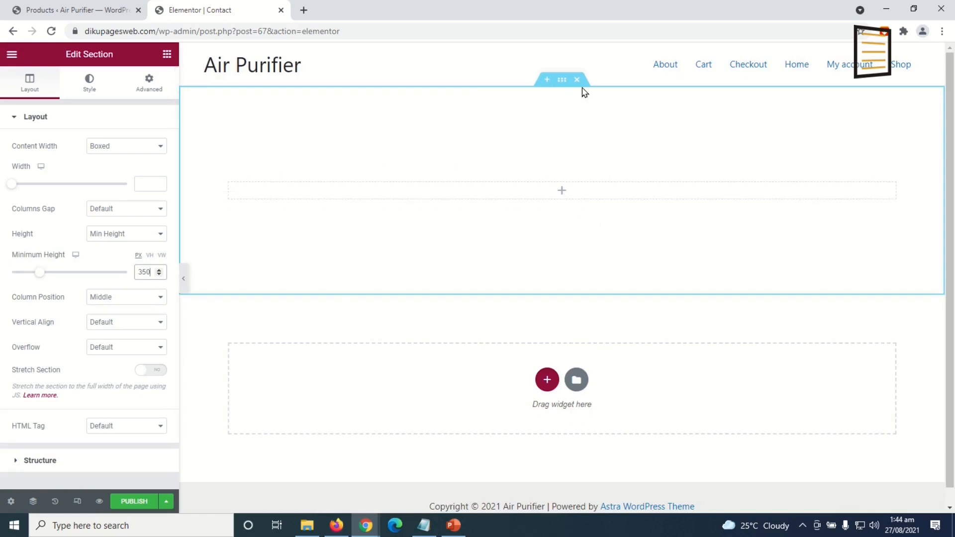
# Give the new section a classic background in color #6CC7E7
pyautogui.click(150, 82)
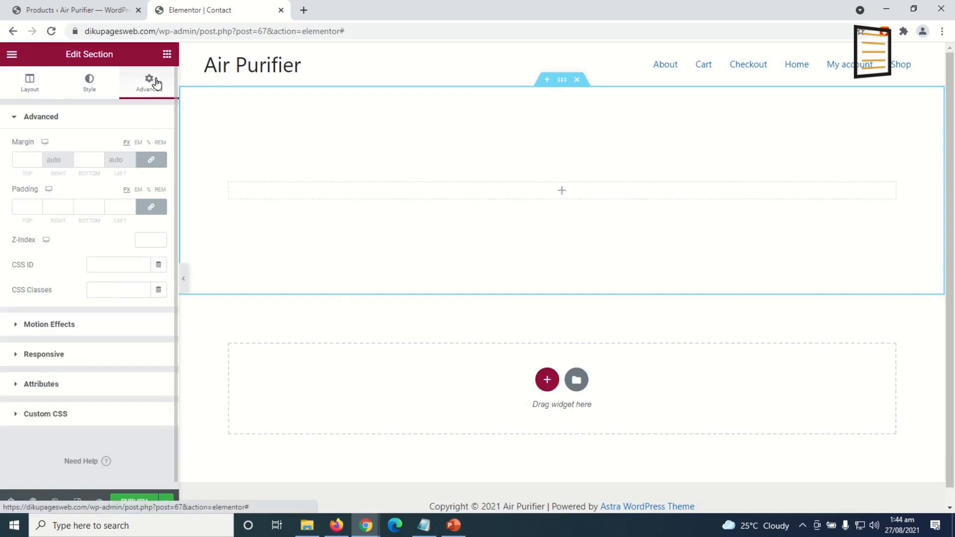
pyautogui.click(88, 84)
pyautogui.click(110, 171)
pyautogui.click(158, 196)
pyautogui.write('#6CC7E7')
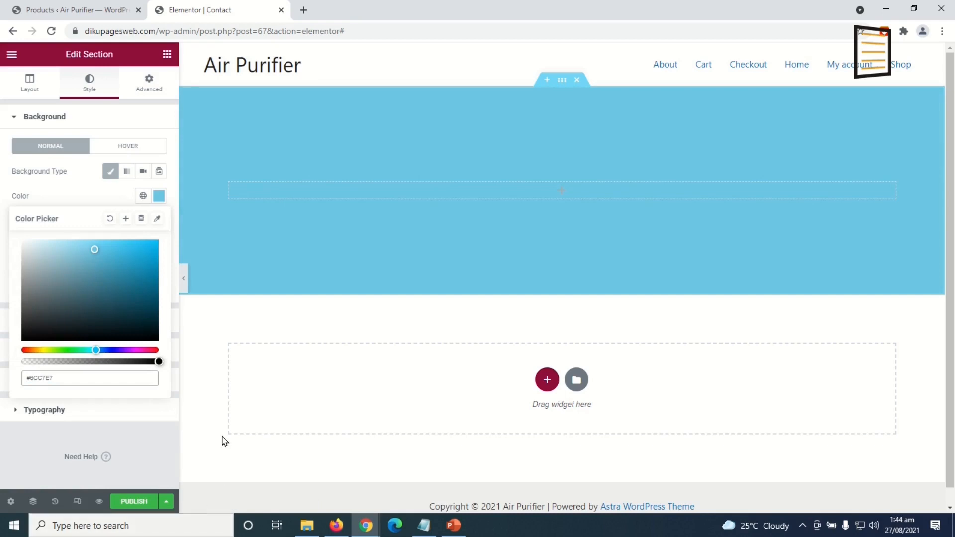
# Add a Heading widget to the blue section with the title CONTACT and center it
pyautogui.click(167, 55)
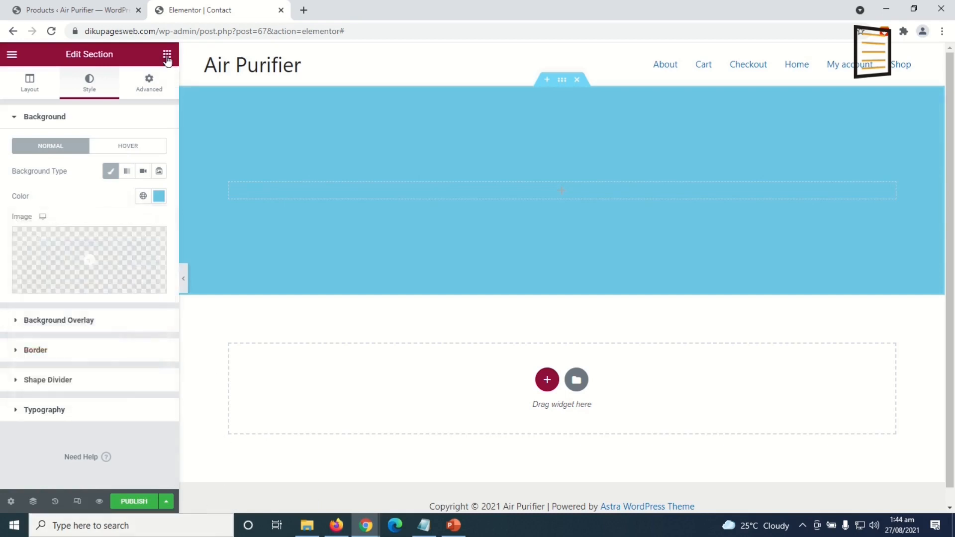
pyautogui.moveTo(133, 157); pyautogui.dragTo(463, 201)
pyautogui.moveTo(105, 158); pyautogui.dragTo(2, 167)
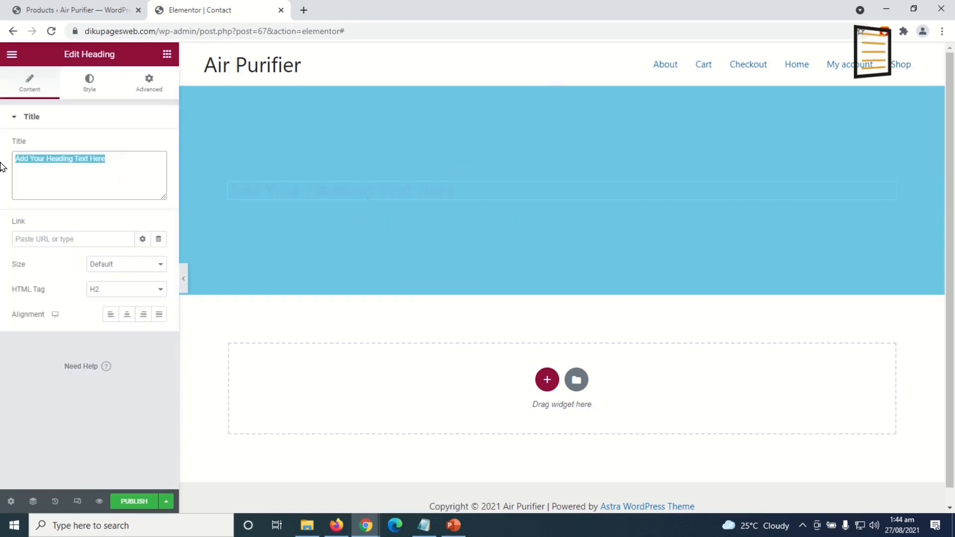
pyautogui.write('CONTACT')
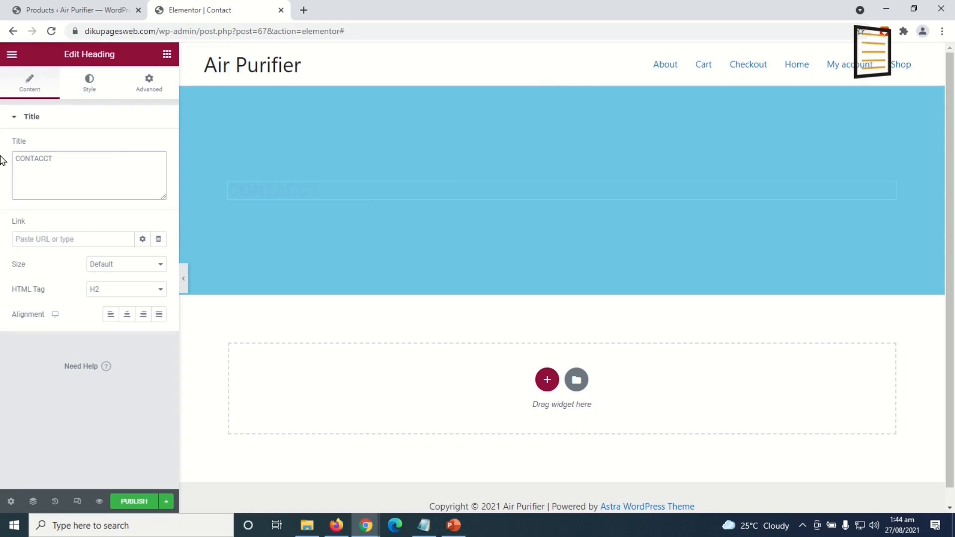
pyautogui.click(126, 315)
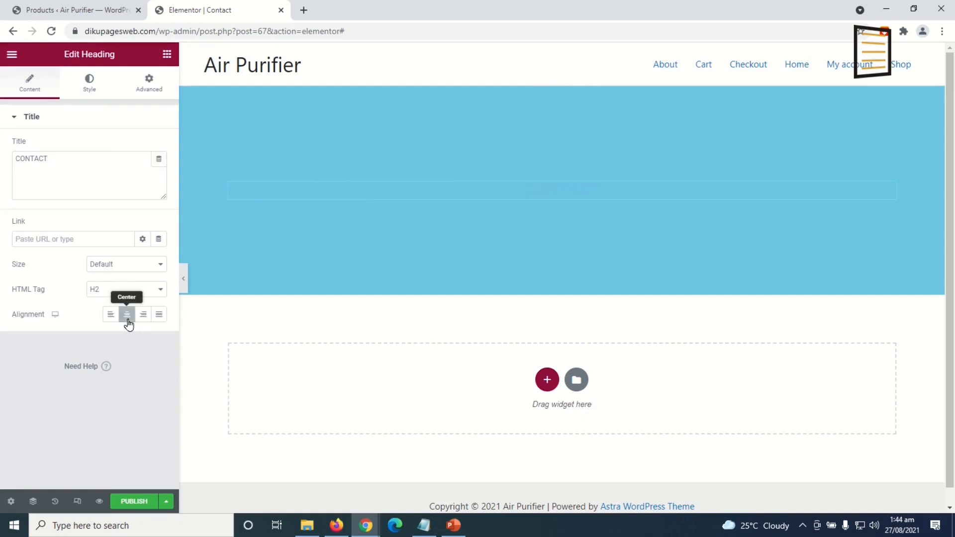
# Set the CONTACT heading's text color to #FFFFFF and its typography to the Montserrat global font
pyautogui.click(88, 82)
pyautogui.click(159, 146)
pyautogui.write('#8C999F')
pyautogui.moveTo(2, 227); pyautogui.dragTo(2, 149)
pyautogui.click(158, 147)
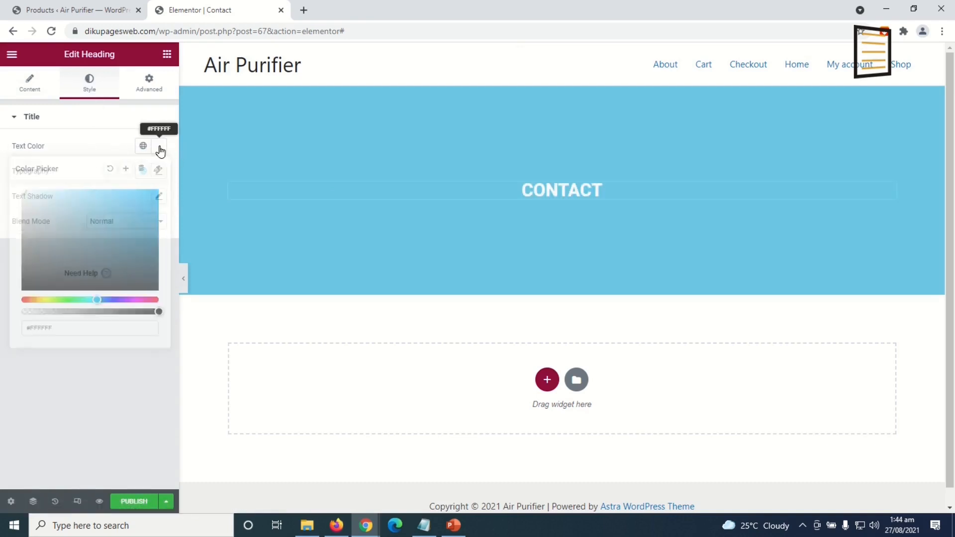
pyautogui.click(141, 171)
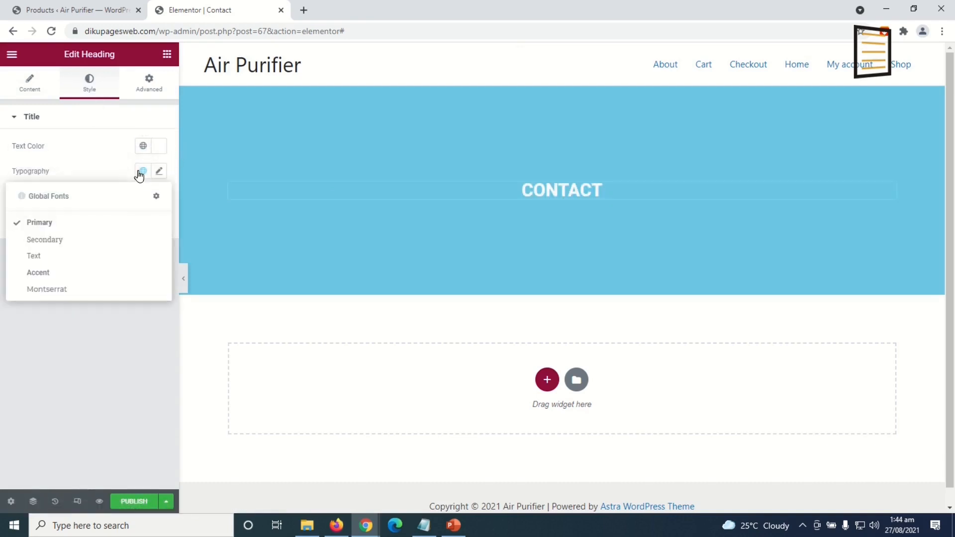
pyautogui.click(50, 289)
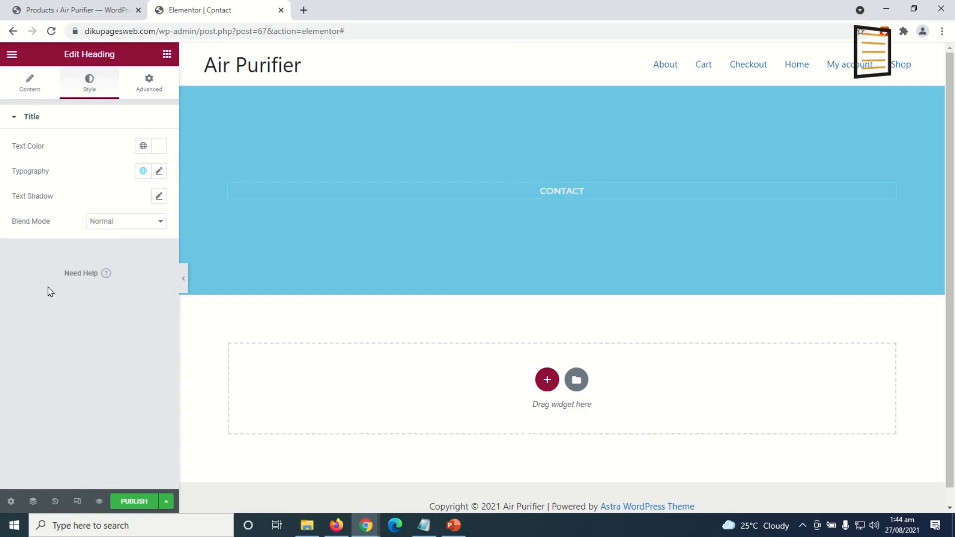
# Set the CONTACT heading's font size to 45 px and publish the Contact page
pyautogui.click(159, 172)
pyautogui.click(133, 265)
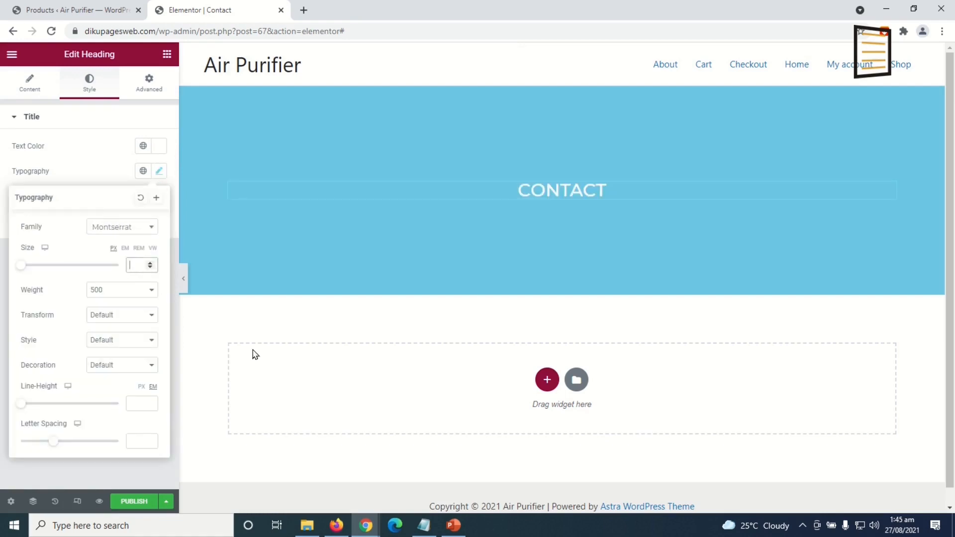
pyautogui.write('45')
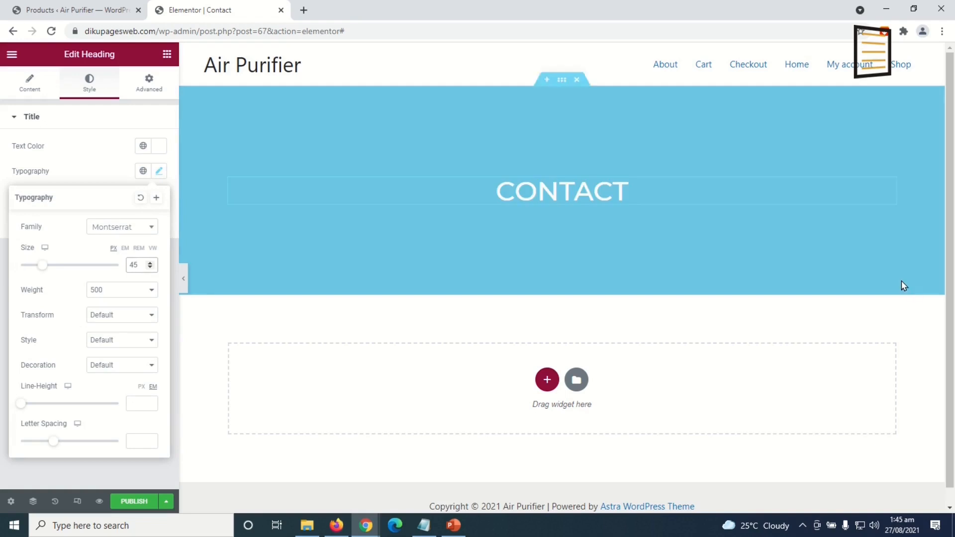
pyautogui.scroll(-1, 310, 389)
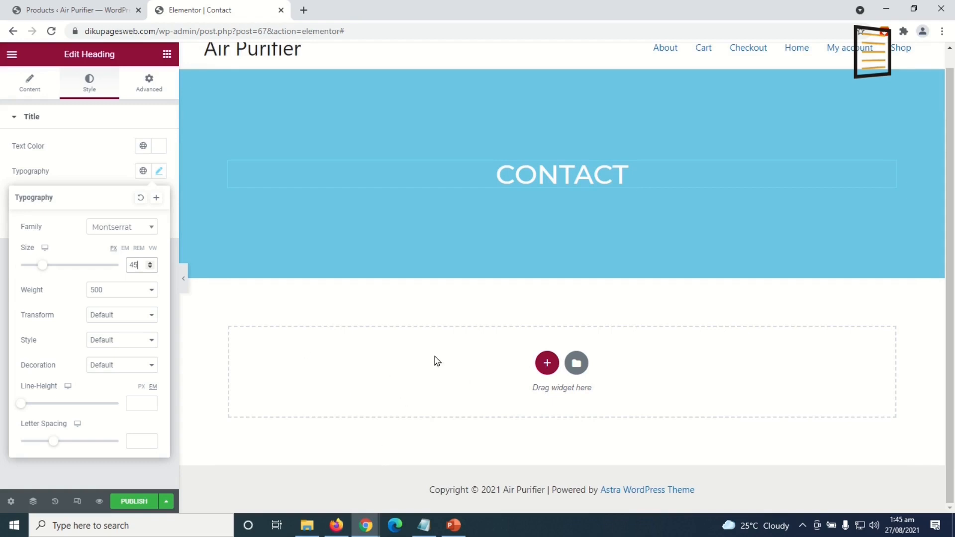
pyautogui.click(132, 502)
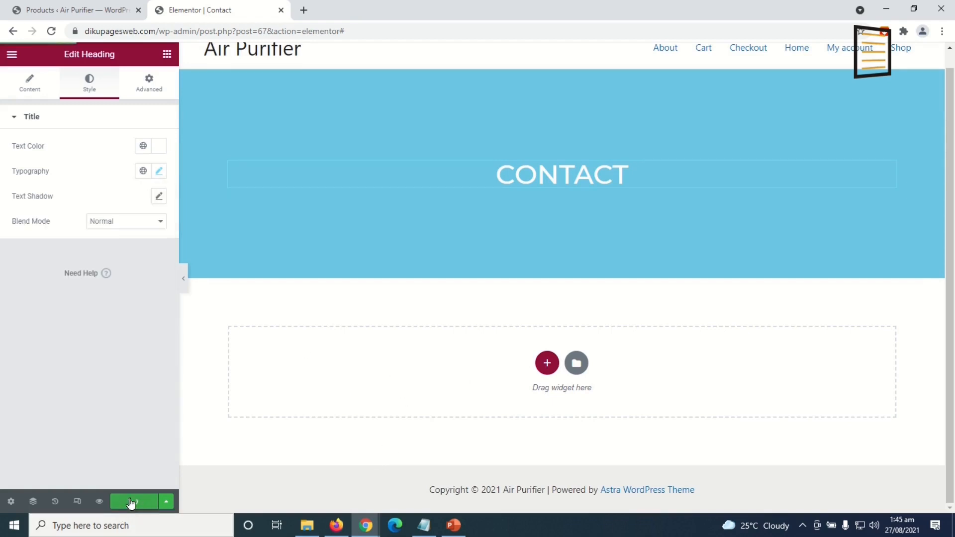
# Switch to the WordPress dashboard and create a new WPForms form from the Simple Contact Form template
pyautogui.click(75, 10)
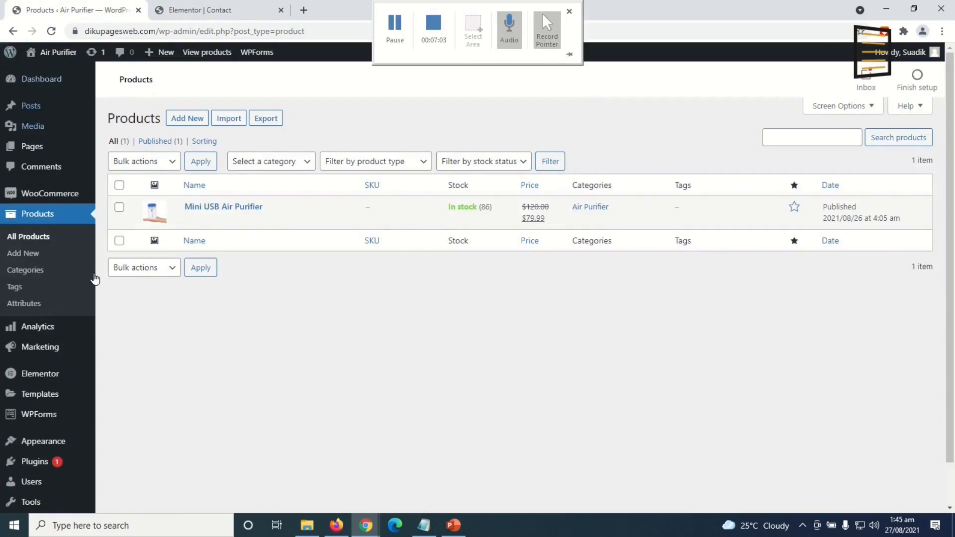
pyautogui.scroll(-2, 224, 455)
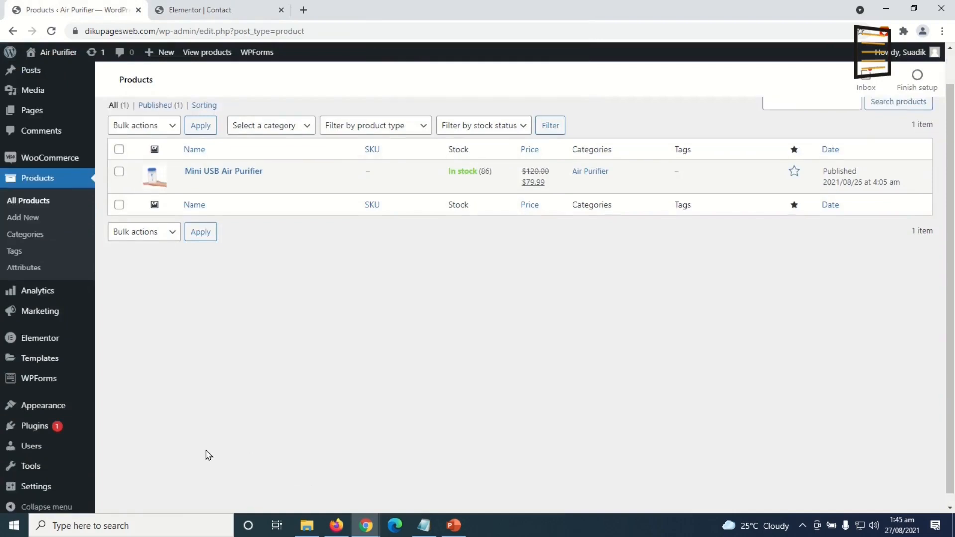
pyautogui.moveTo(46, 357)
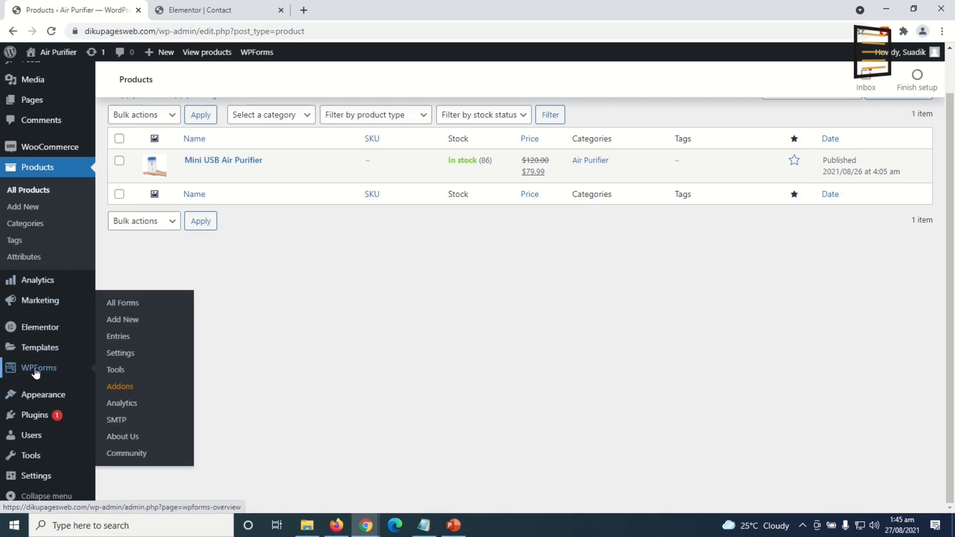
pyautogui.click(129, 327)
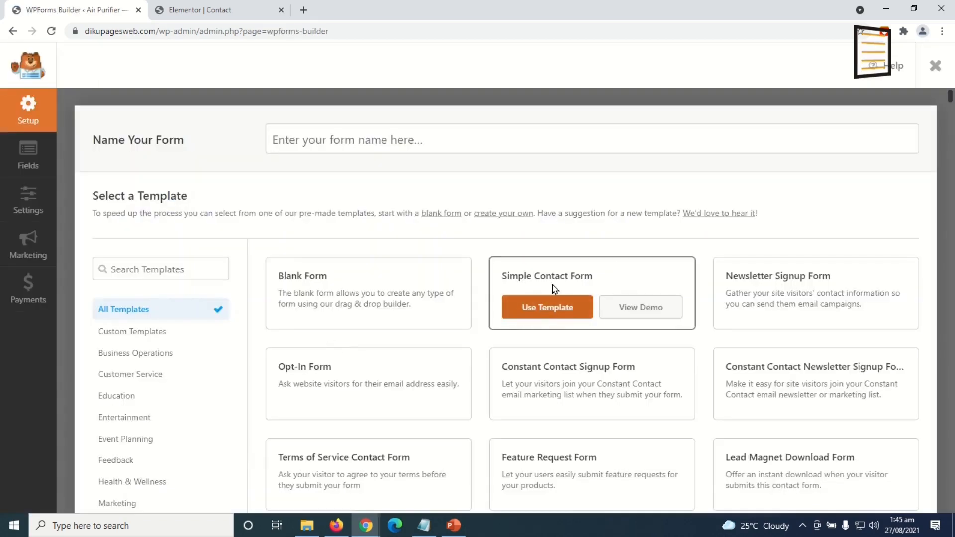
pyautogui.click(552, 317)
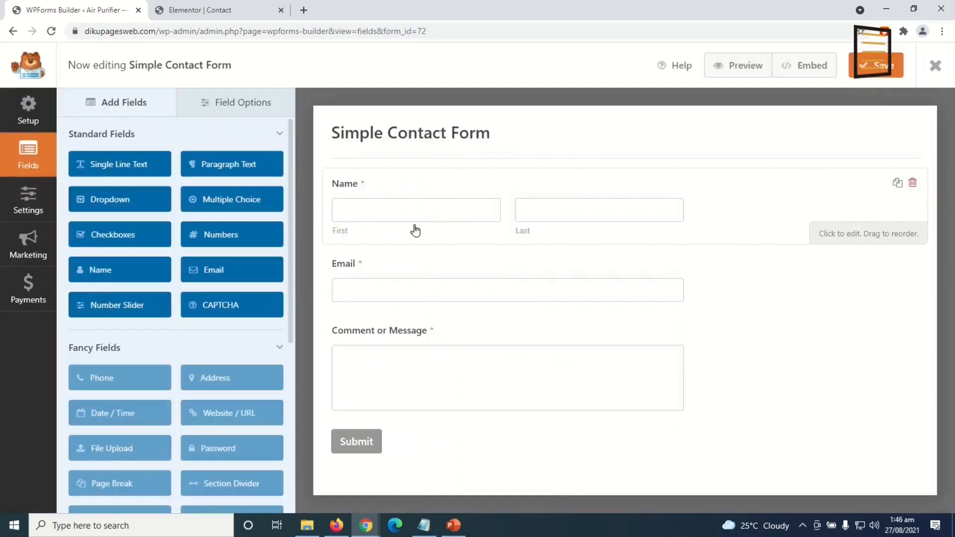
# Set the form's Name field to the Simple format and its field size to Large
pyautogui.click(401, 194)
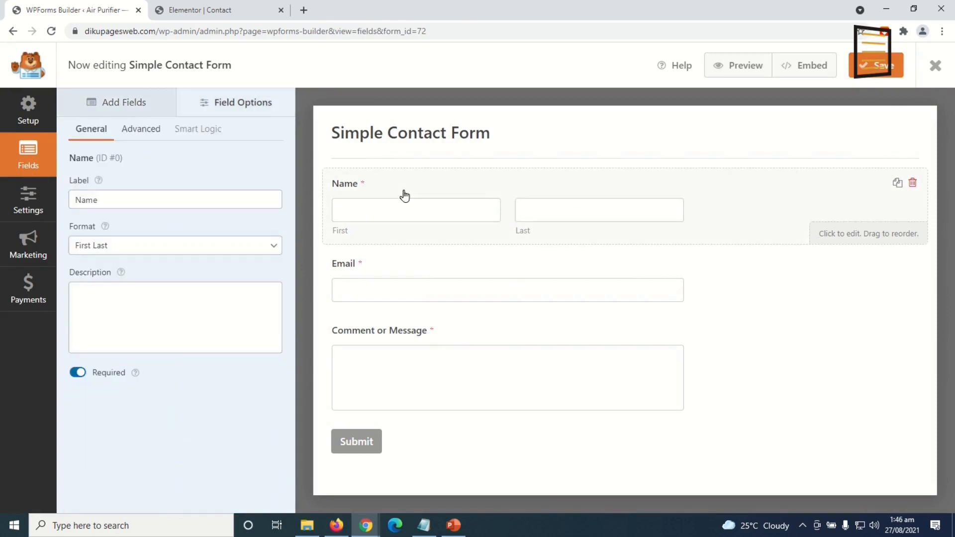
pyautogui.click(115, 249)
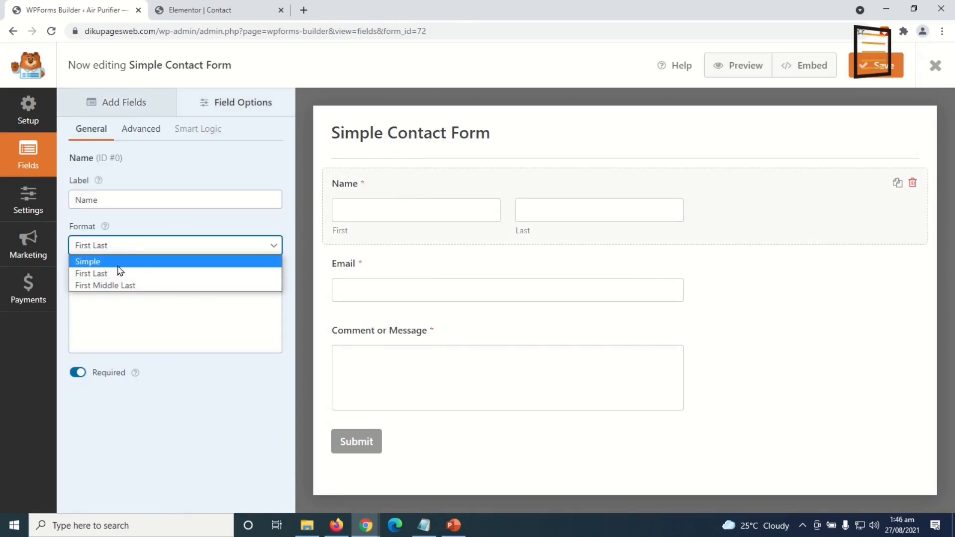
pyautogui.click(117, 268)
pyautogui.press('Up')
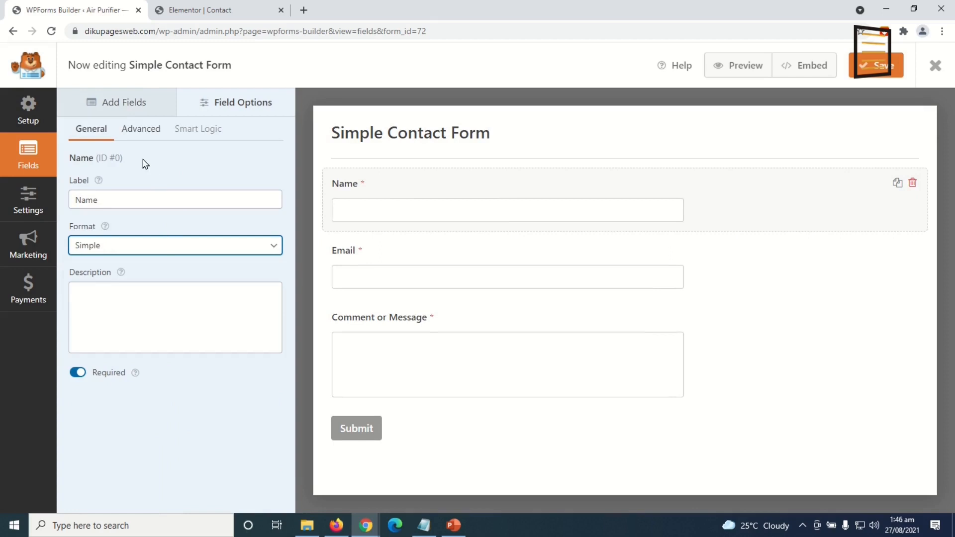
pyautogui.click(143, 133)
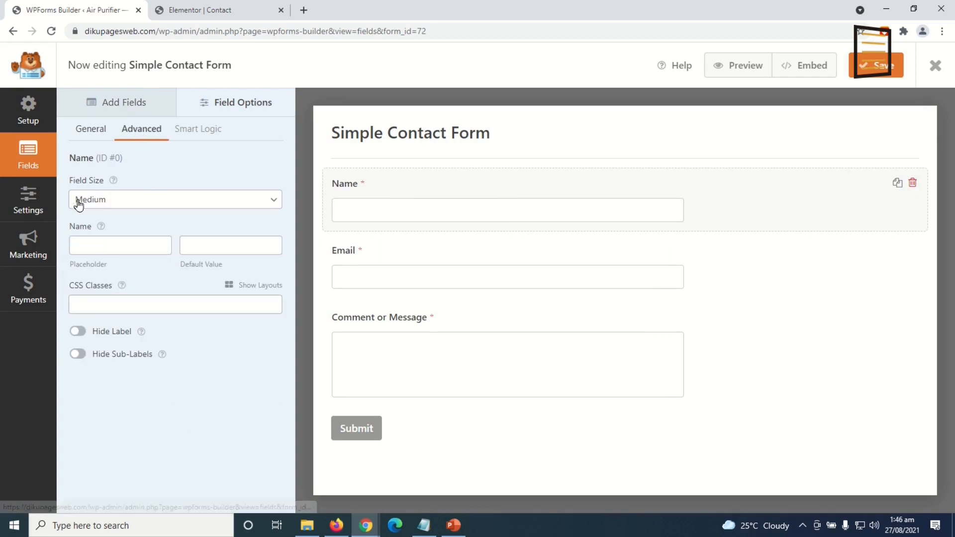
pyautogui.click(123, 205)
pyautogui.click(108, 240)
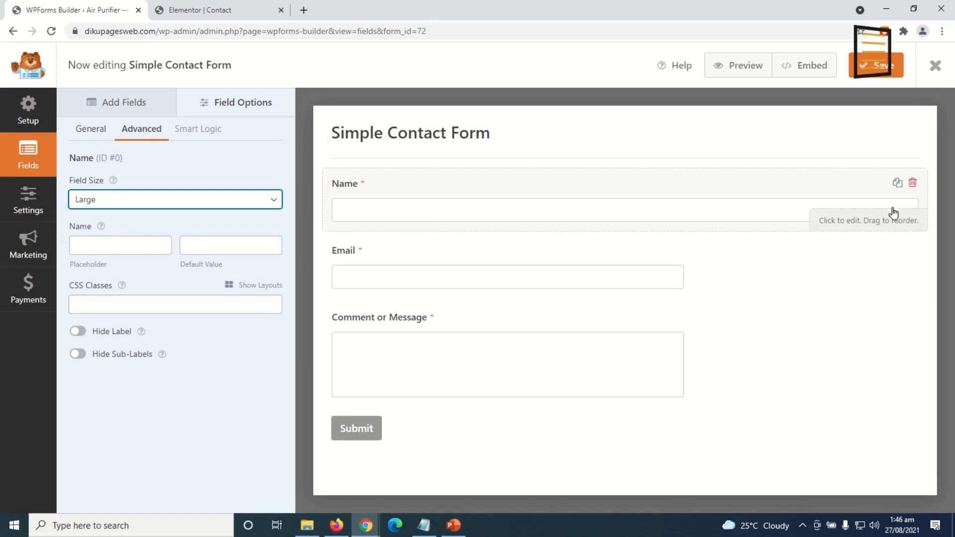
# Set the Email field's size to Large
pyautogui.click(340, 252)
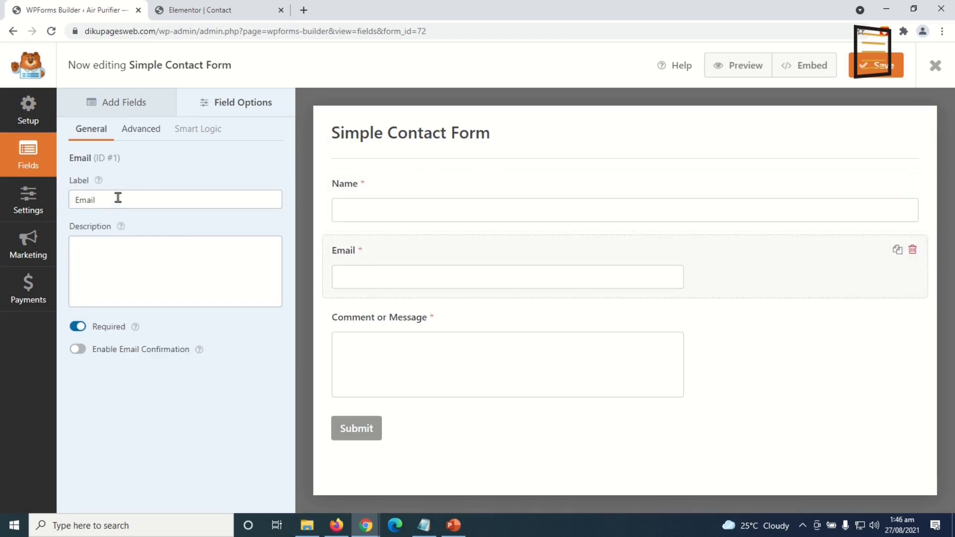
pyautogui.click(142, 131)
pyautogui.click(157, 207)
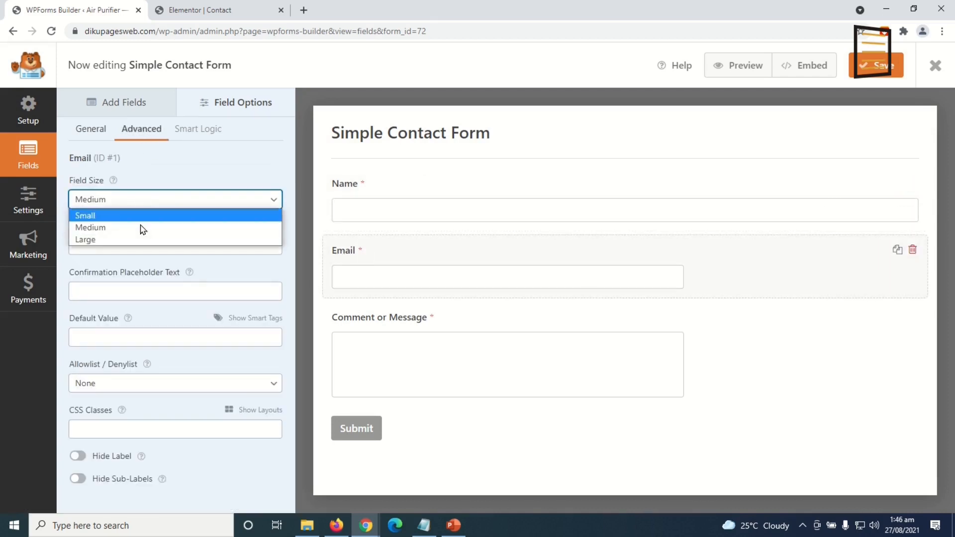
pyautogui.click(118, 240)
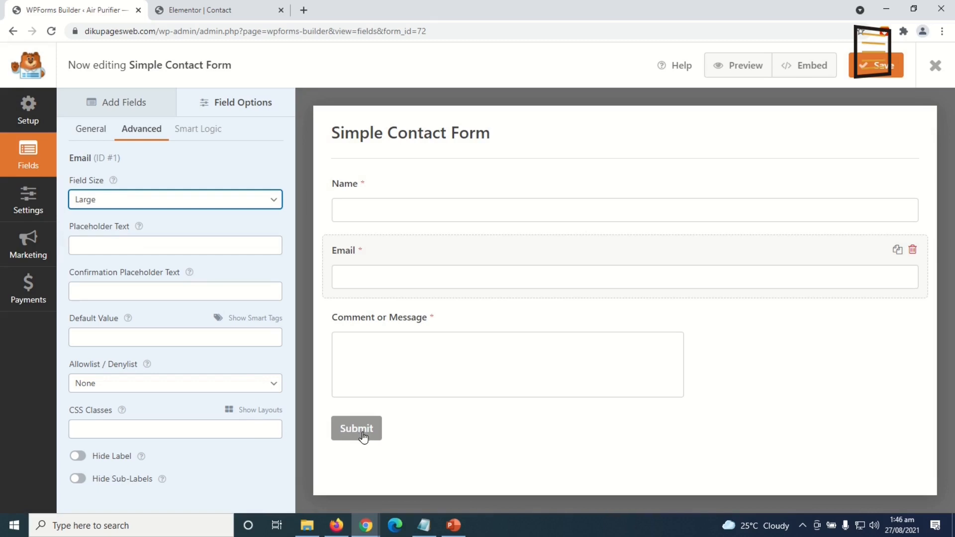
# In the form's general settings, change the submit button text to SEND and the form name to Contact Form
pyautogui.click(31, 200)
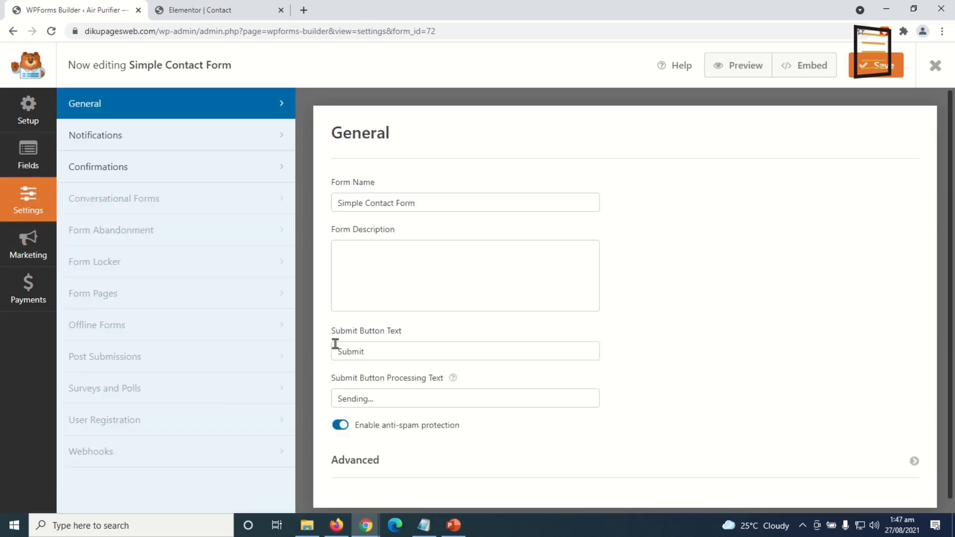
pyautogui.doubleClick(383, 349)
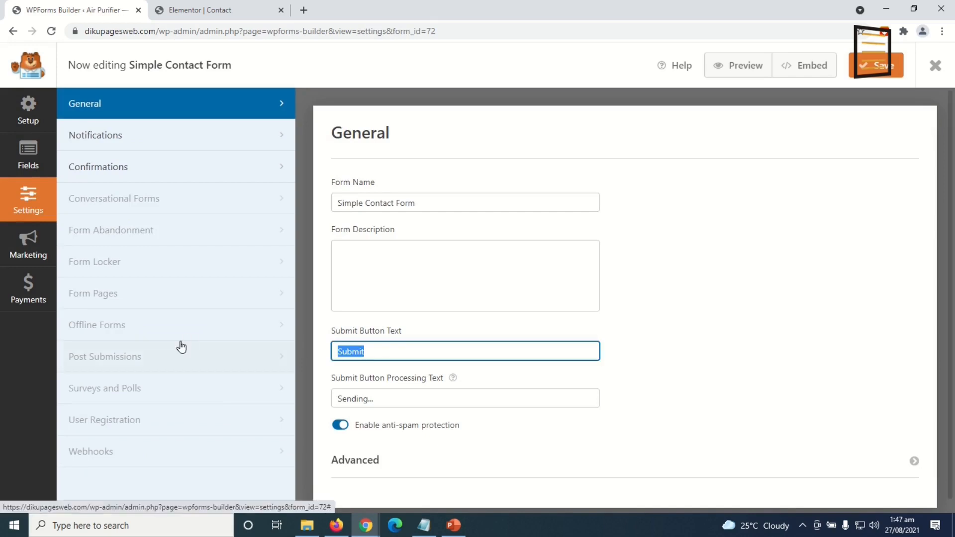
pyautogui.write('se')
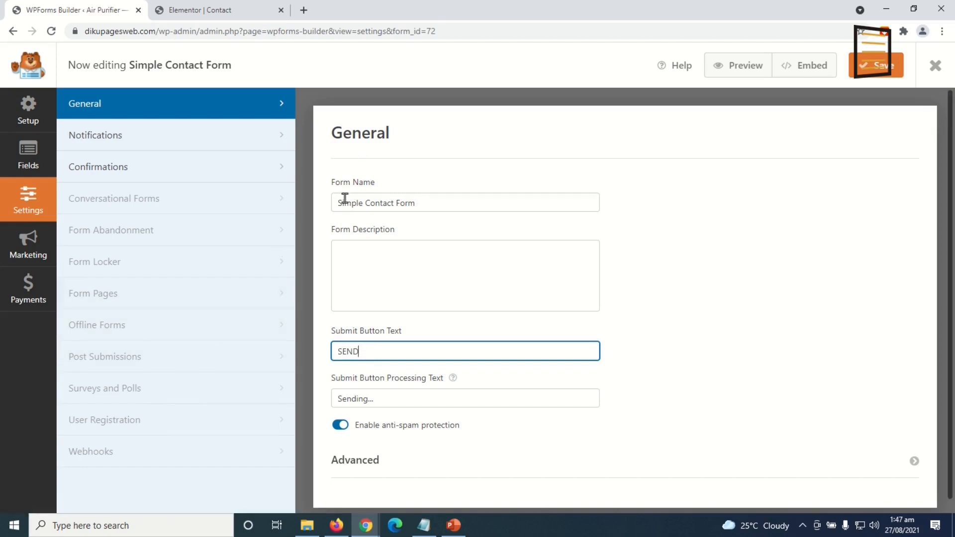
pyautogui.doubleClick(369, 203)
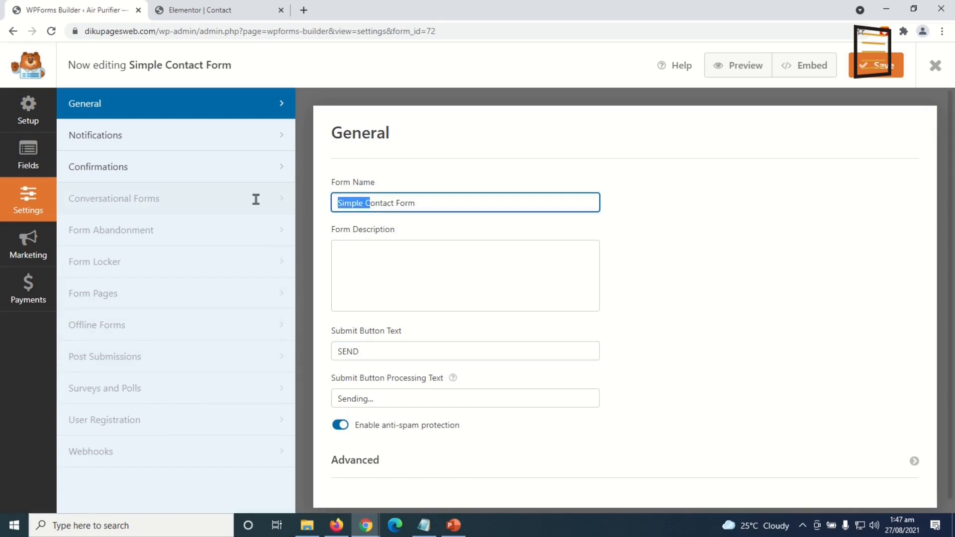
pyautogui.click(356, 204)
pyautogui.doubleClick(347, 204)
pyautogui.press('BackSpace')
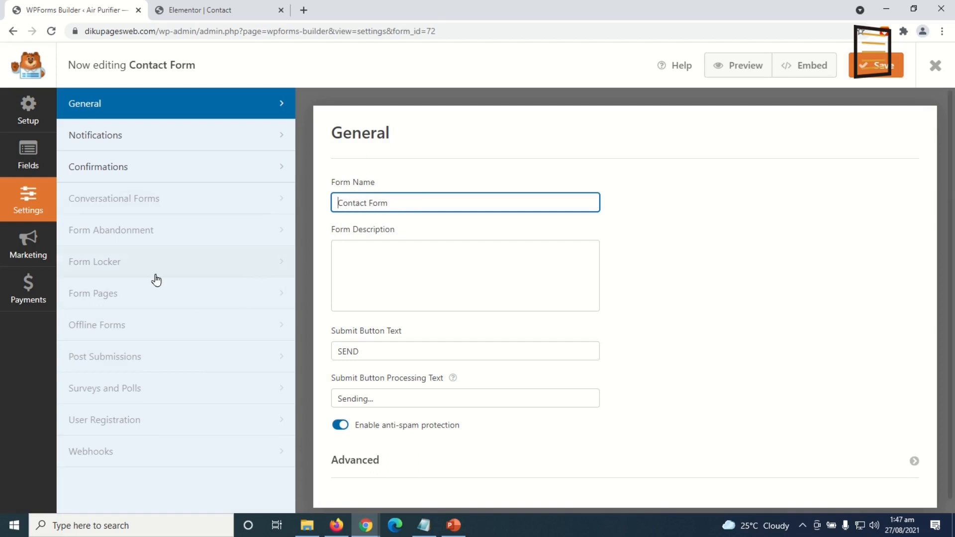
# Change the default notification's email subject line to New Contact Form Entry
pyautogui.click(94, 135)
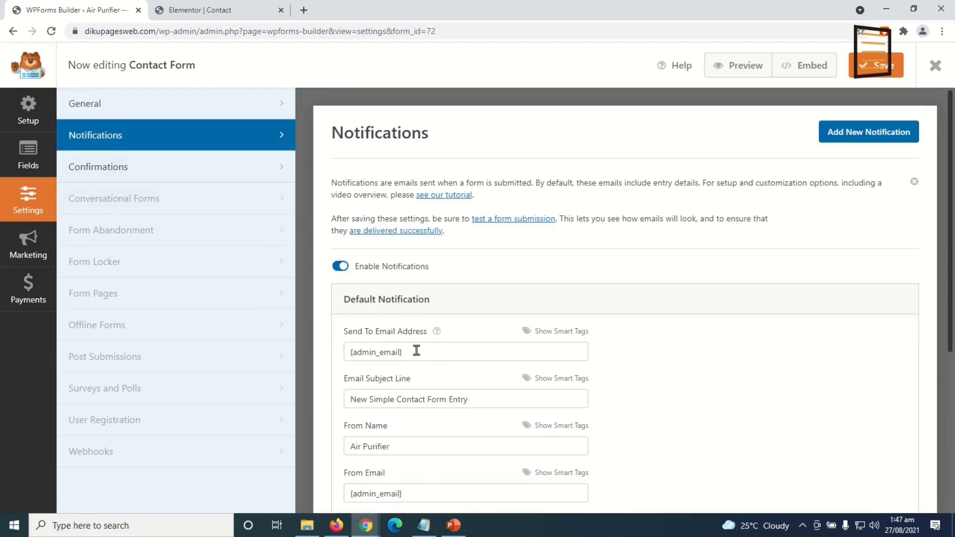
pyautogui.moveTo(419, 353); pyautogui.dragTo(321, 355)
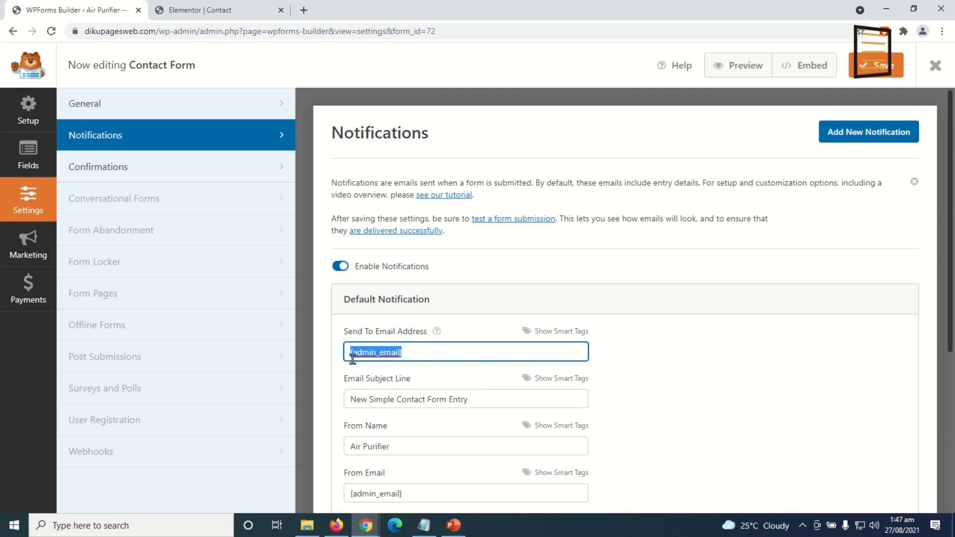
pyautogui.click(421, 355)
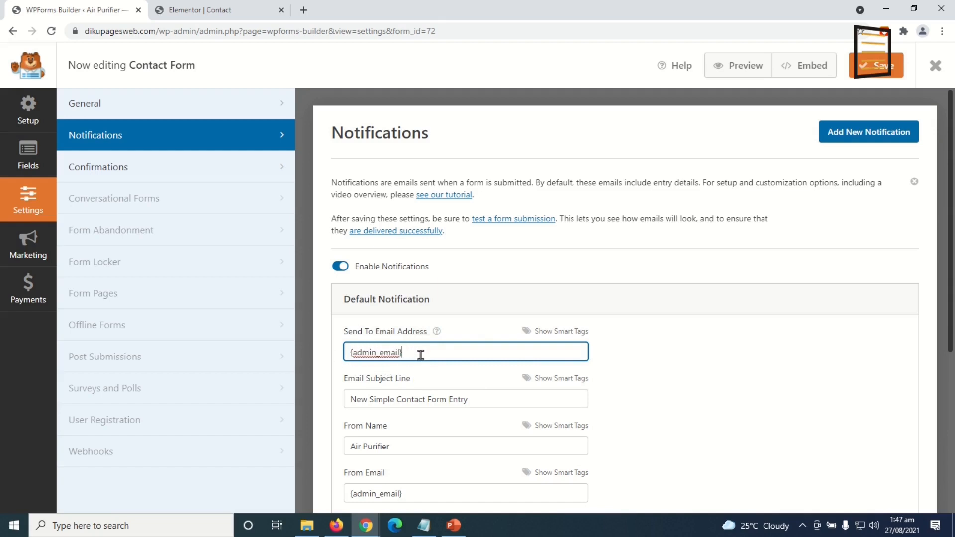
pyautogui.click(378, 399)
pyautogui.doubleClick(378, 400)
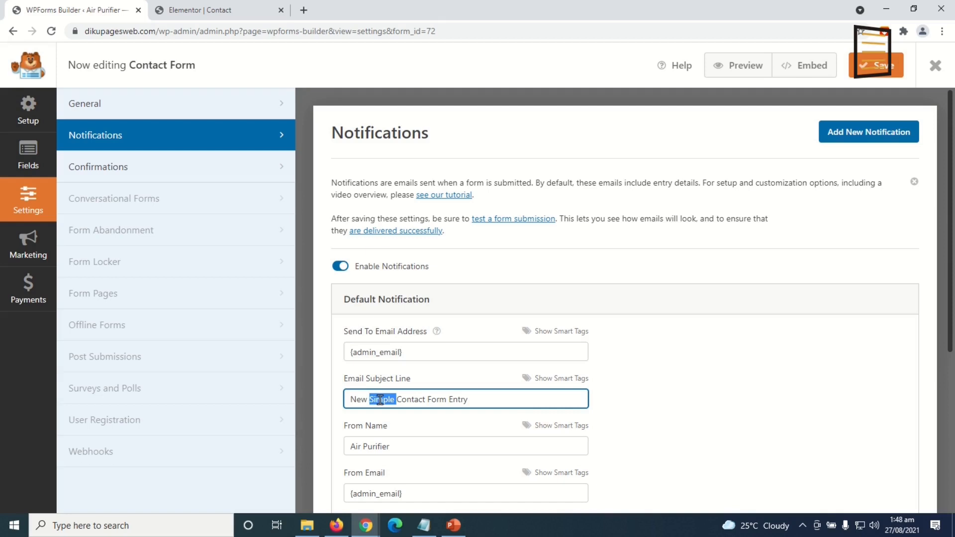
pyautogui.press('BackSpace')
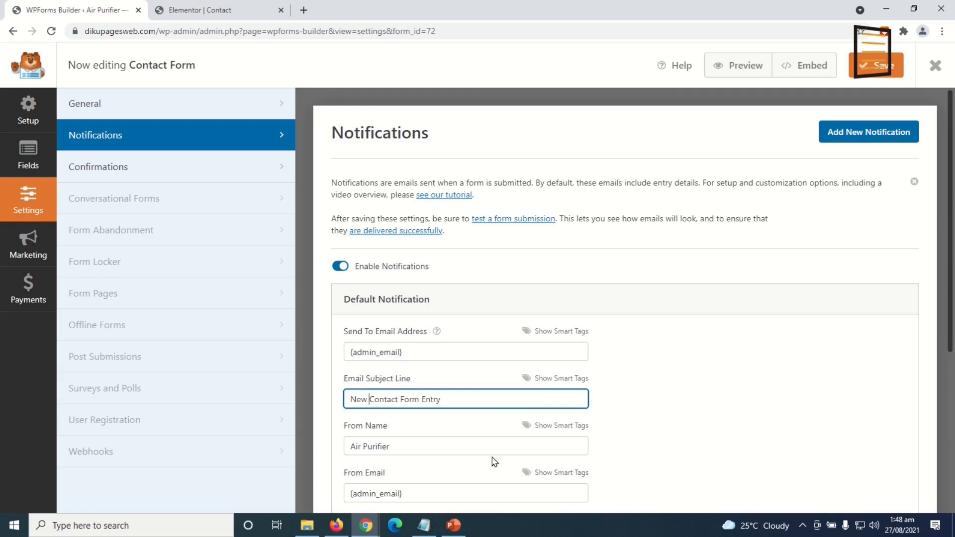
# Review the notification's From Name and From Email fields and the form's default confirmation message
pyautogui.scroll(-3, 518, 436)
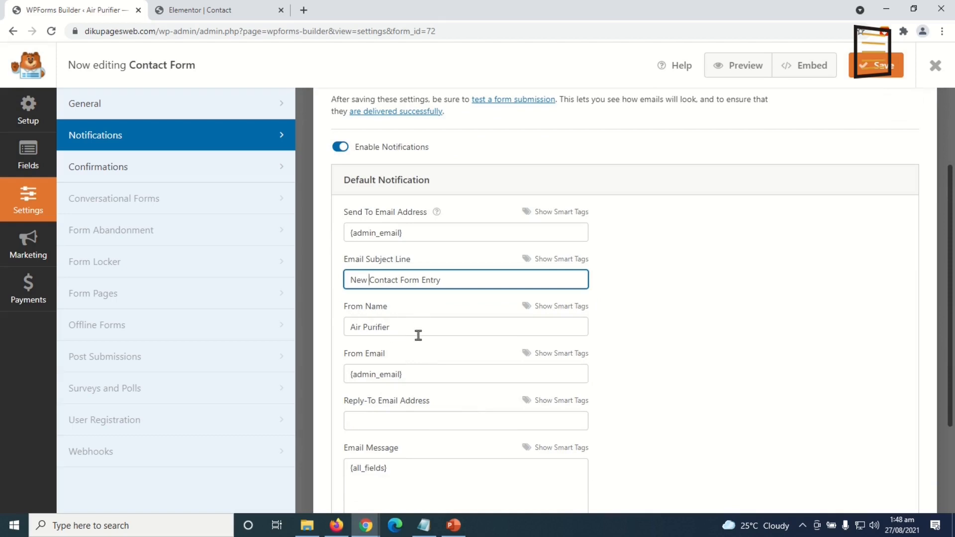
pyautogui.moveTo(391, 329); pyautogui.dragTo(325, 333)
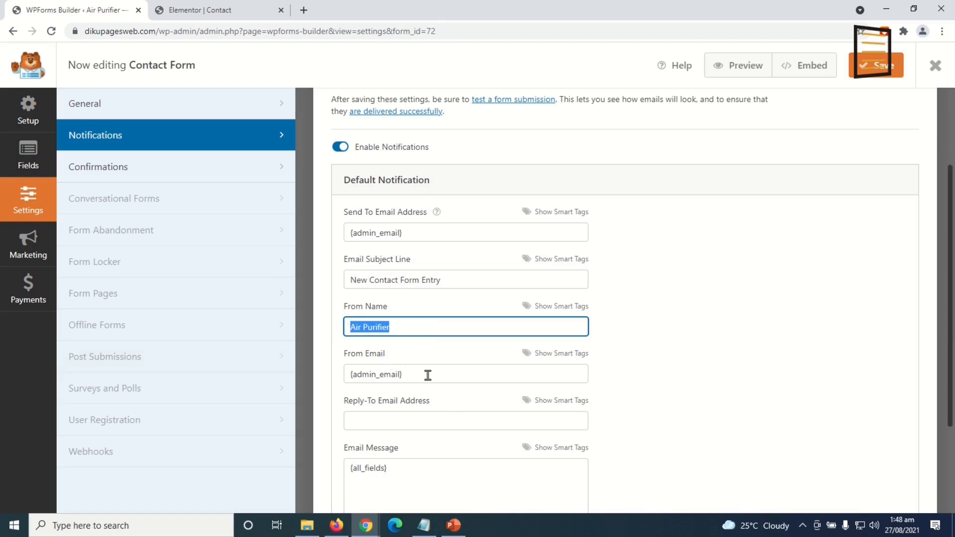
pyautogui.moveTo(427, 375); pyautogui.dragTo(275, 371)
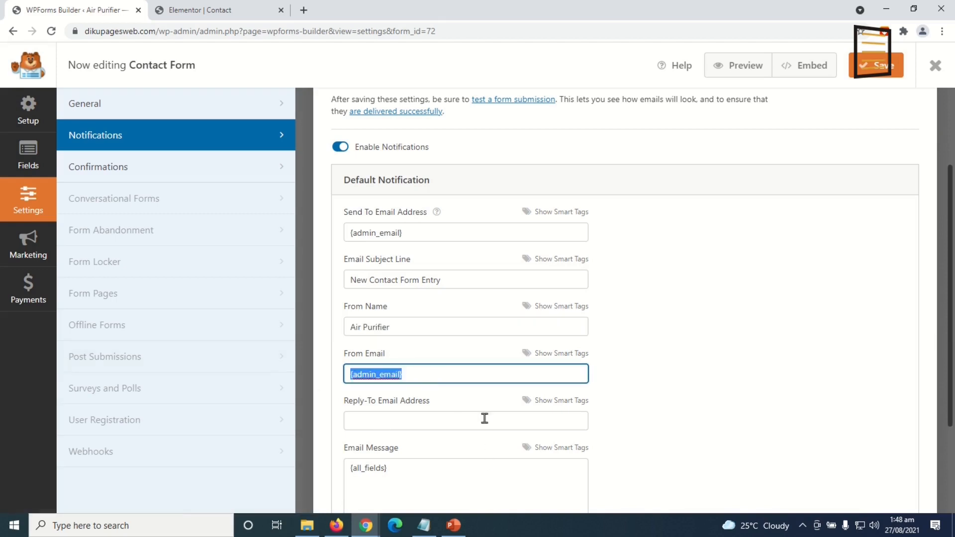
pyautogui.scroll(-2, 480, 399)
pyautogui.scroll(5, 480, 397)
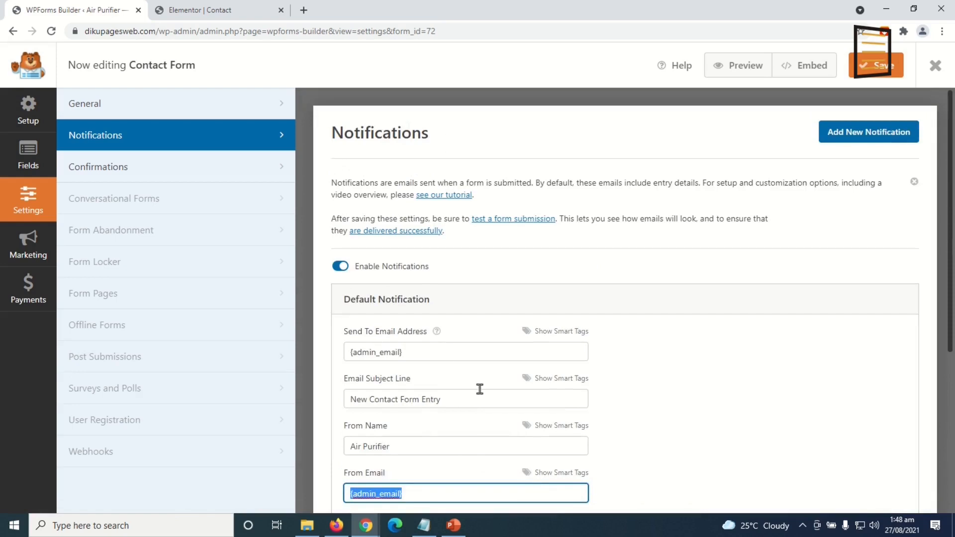
pyautogui.click(119, 166)
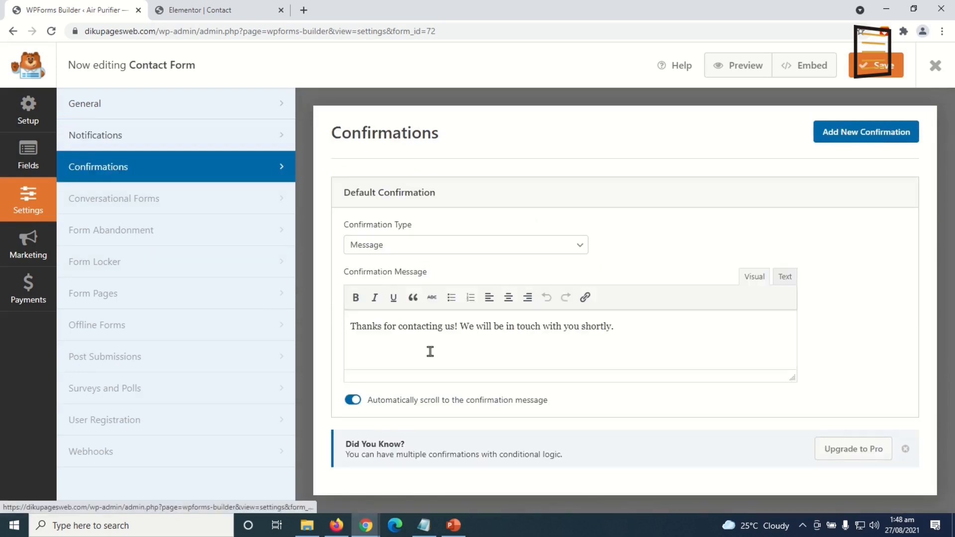
pyautogui.moveTo(637, 326); pyautogui.dragTo(313, 316)
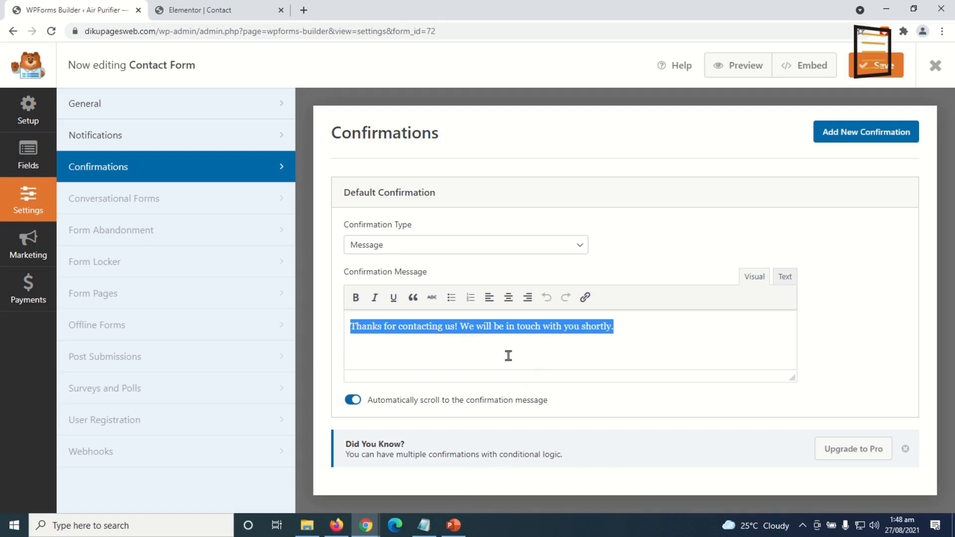
# Save the contact form and close the form builder
pyautogui.click(876, 65)
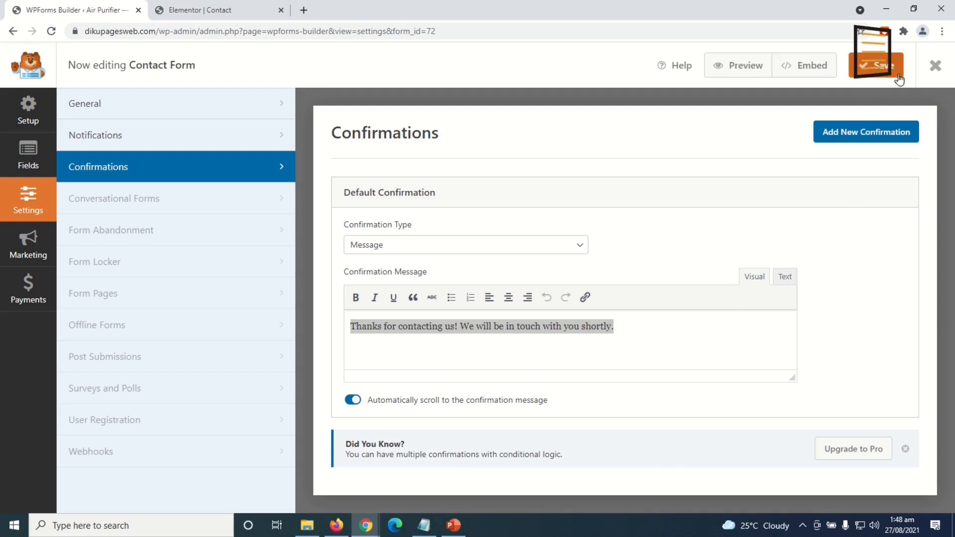
pyautogui.click(935, 65)
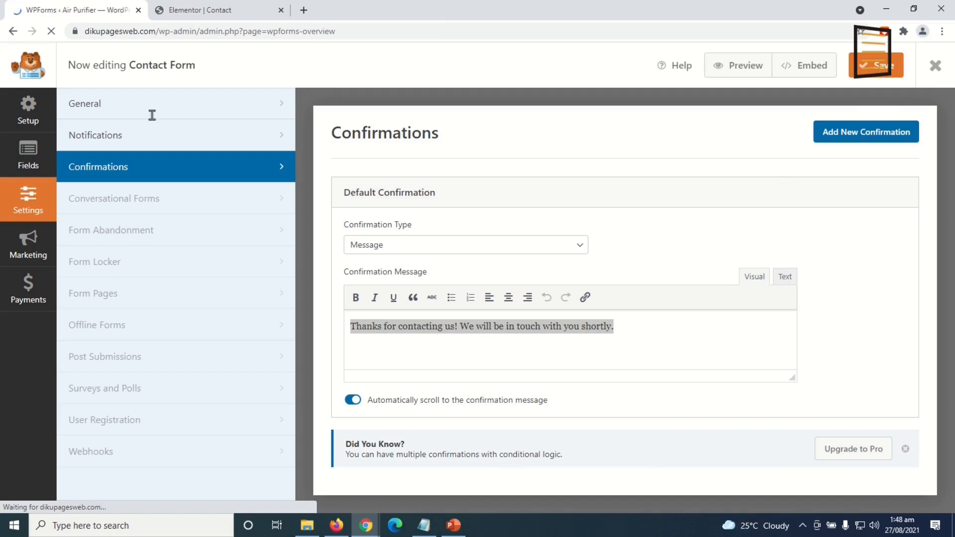
# Reload the Contact page's Elementor editor, add a WPForms widget below the CONTACT banner and set its form to Contact Form
pyautogui.click(195, 12)
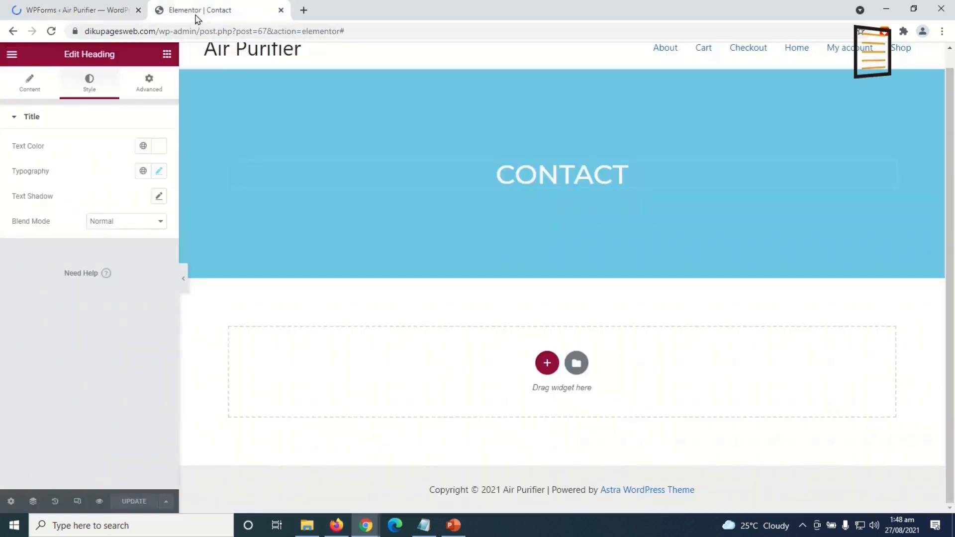
pyautogui.click(52, 32)
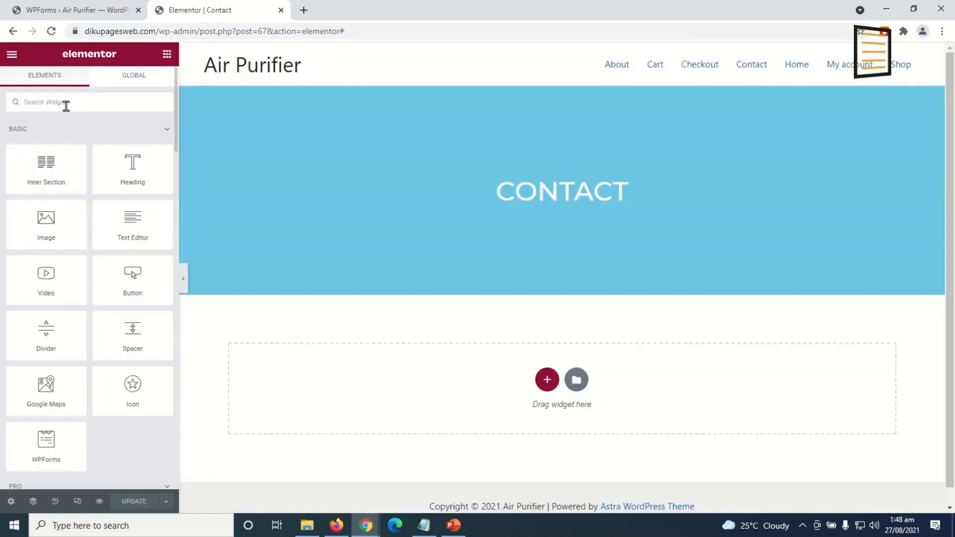
pyautogui.click(66, 103)
pyautogui.write('WPFORM')
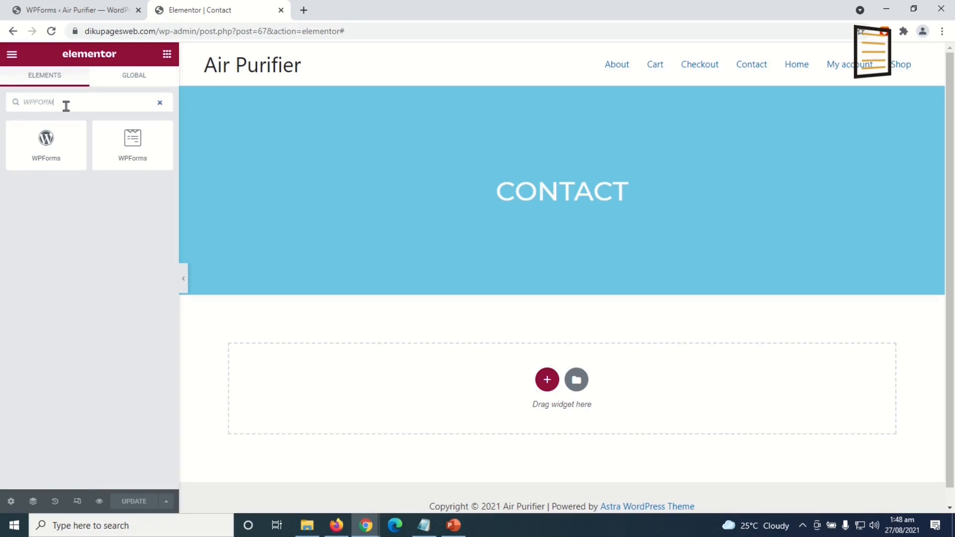
pyautogui.moveTo(131, 143); pyautogui.dragTo(485, 382)
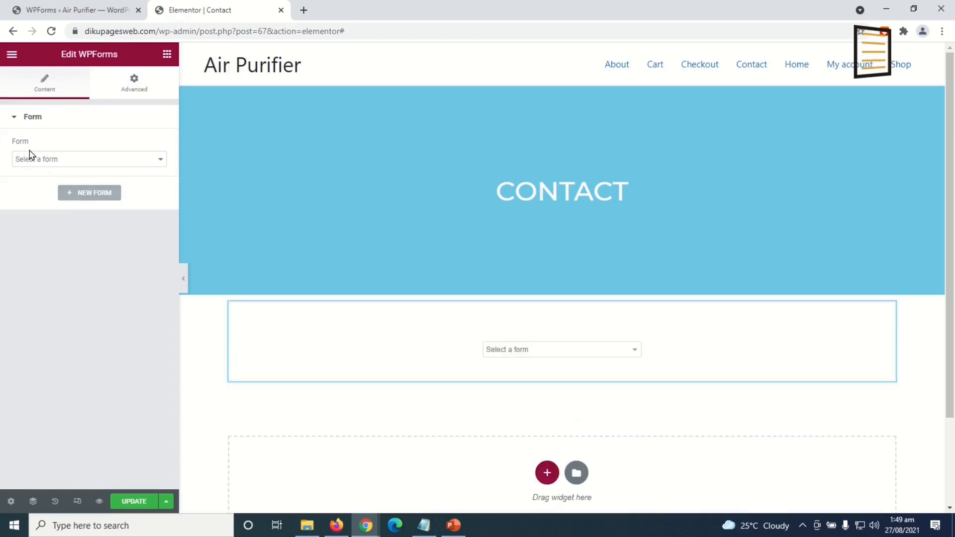
pyautogui.click(54, 159)
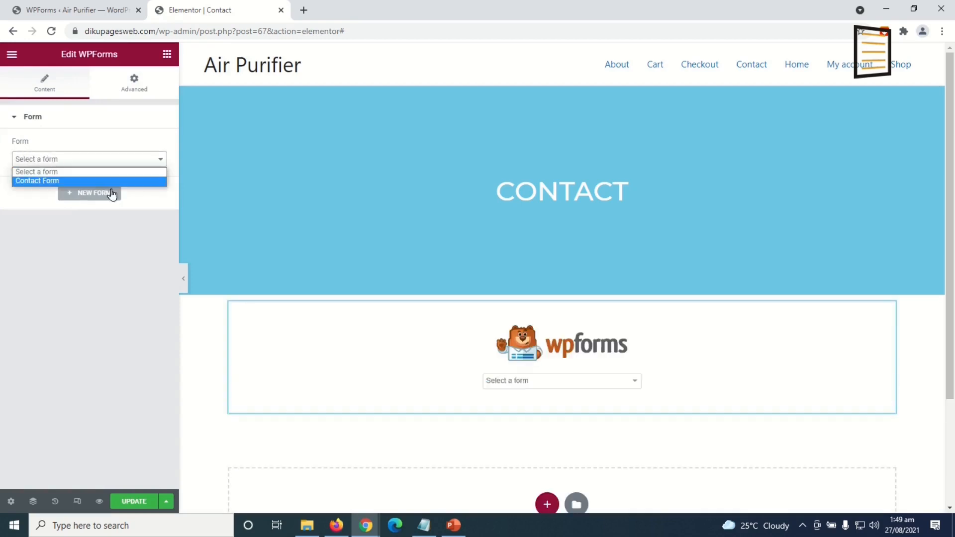
pyautogui.click(41, 181)
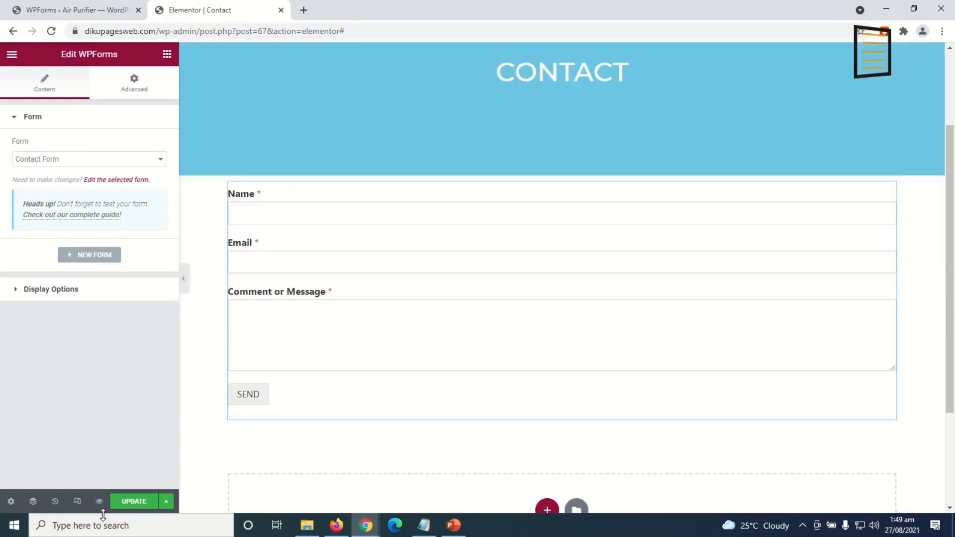
# Unlink the form widget's padding values, set top and bottom padding to 50 px, and update the page
pyautogui.click(134, 82)
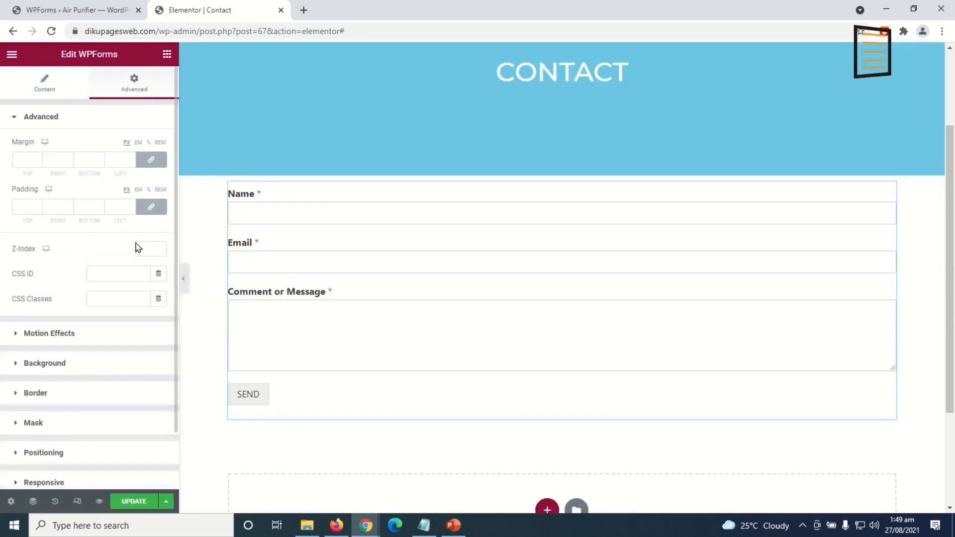
pyautogui.click(150, 206)
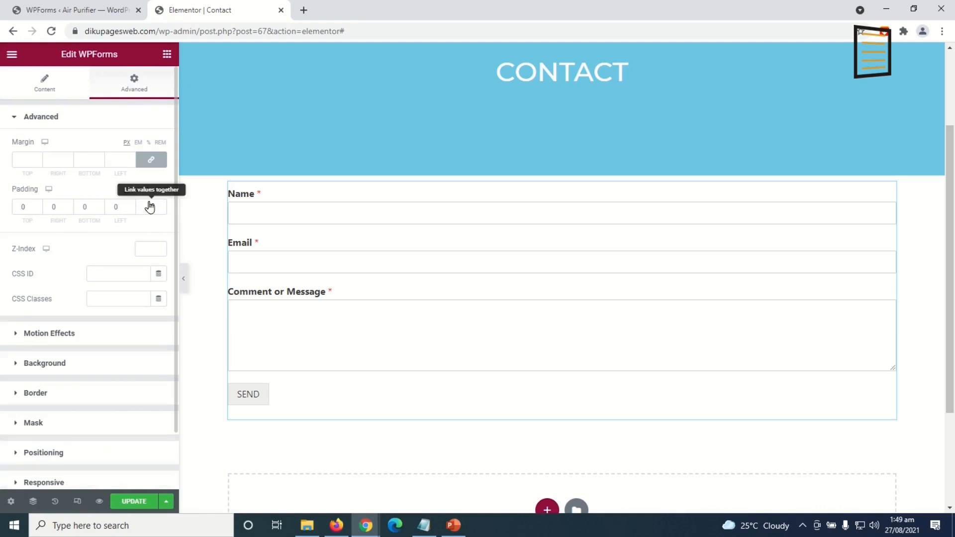
pyautogui.doubleClick(23, 207)
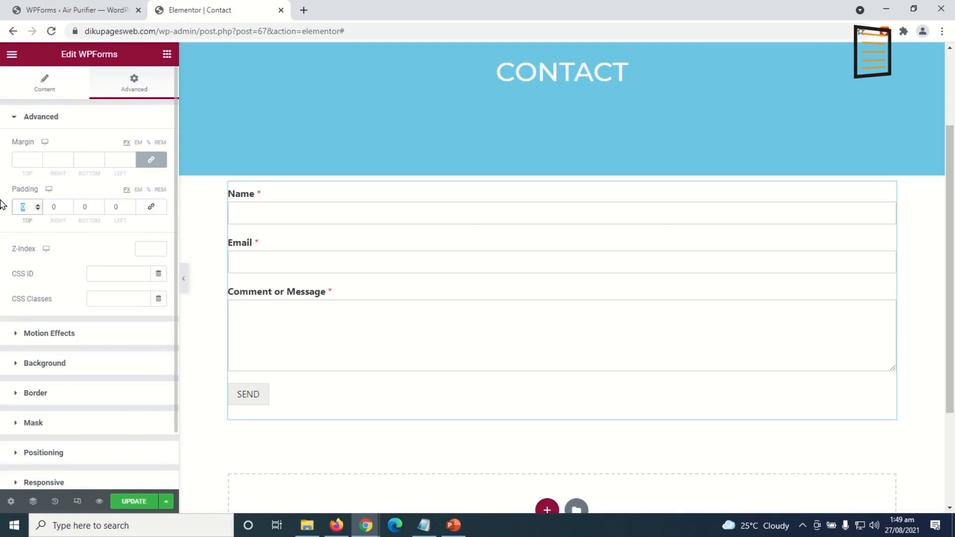
pyautogui.write('50')
pyautogui.press('Tab')
pyautogui.press('Tab')
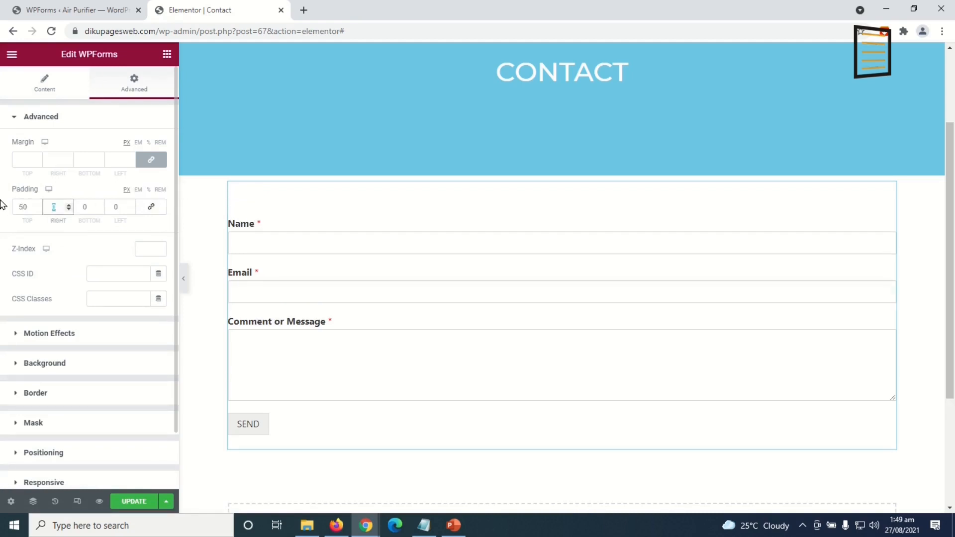
pyautogui.write('50')
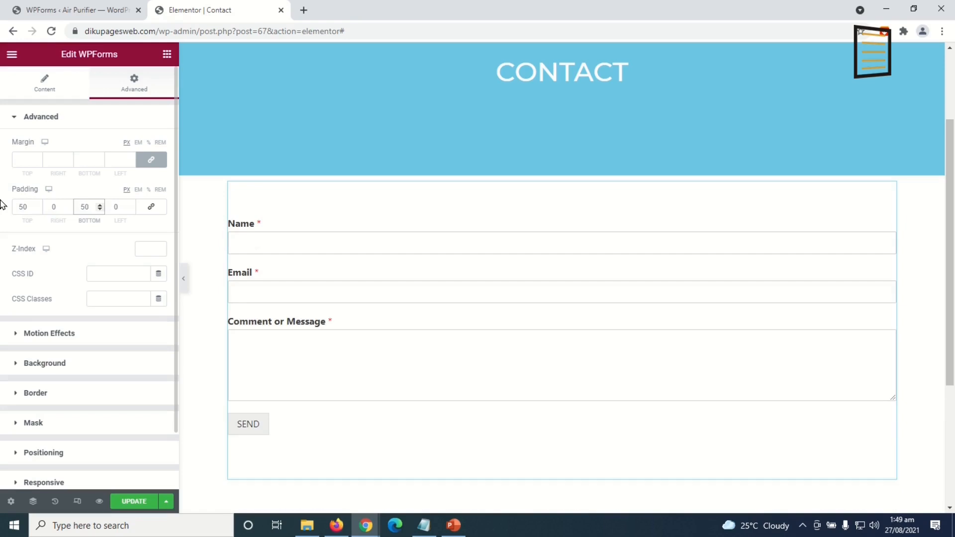
pyautogui.click(122, 503)
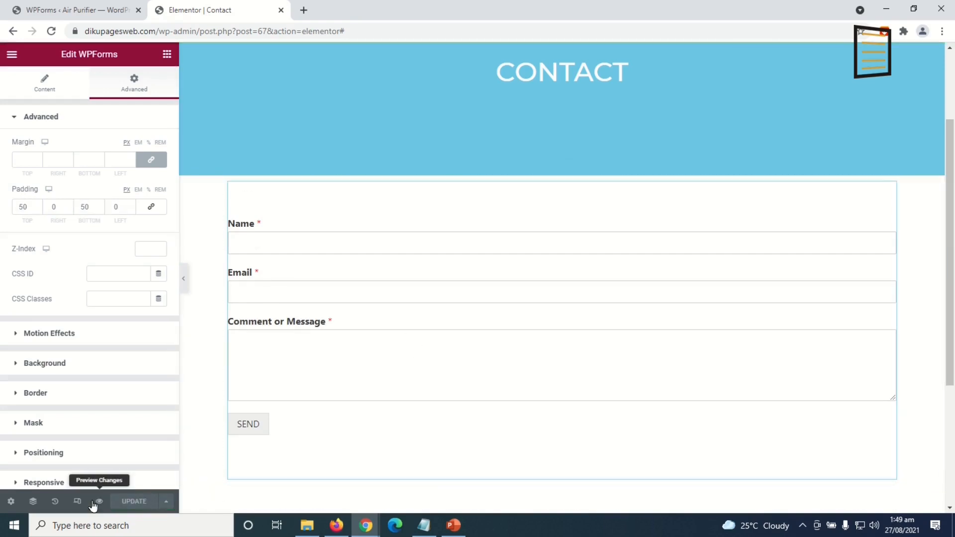
# Preview the Contact page and examine the form's layout beneath the banner
pyautogui.click(100, 504)
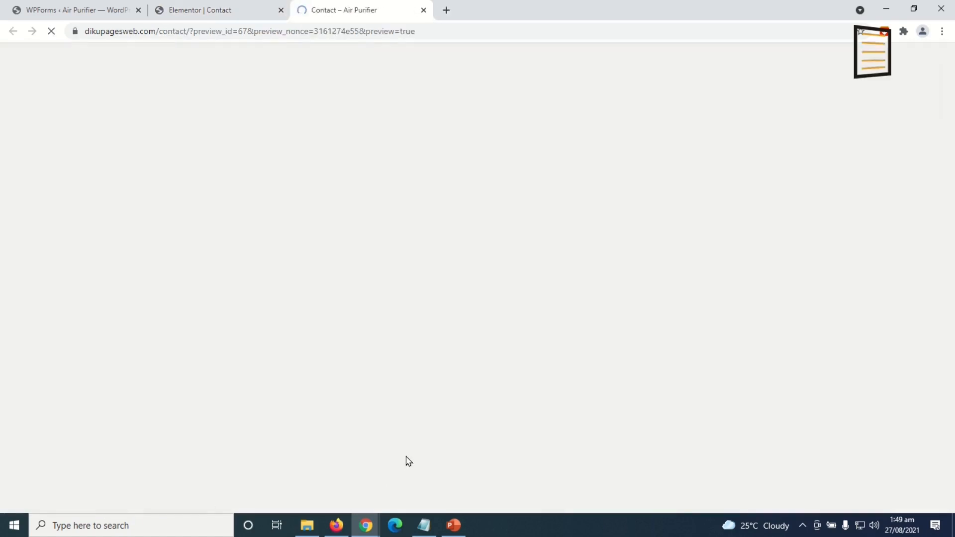
pyautogui.scroll(-3, 680, 214)
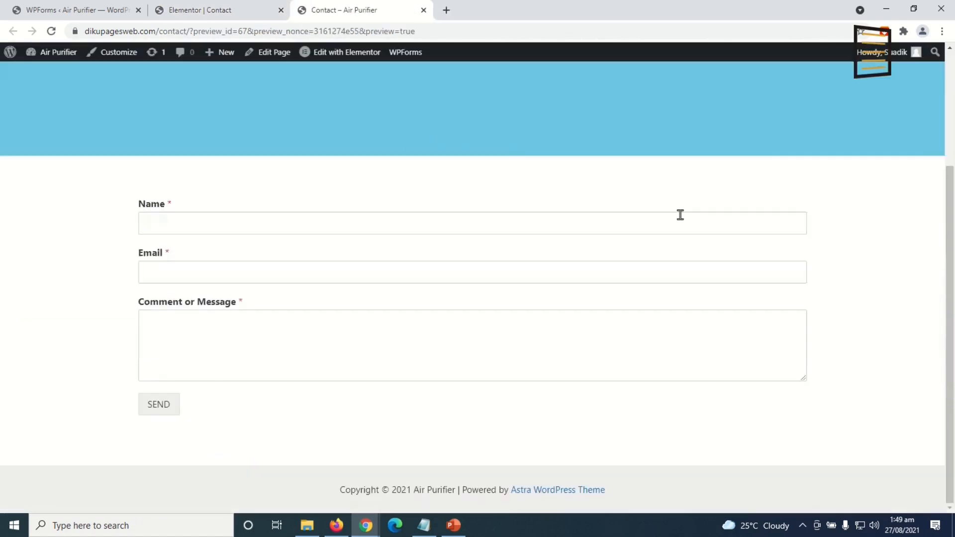
pyautogui.scroll(1, 685, 229)
pyautogui.scroll(-1, 686, 233)
pyautogui.scroll(3, 793, 377)
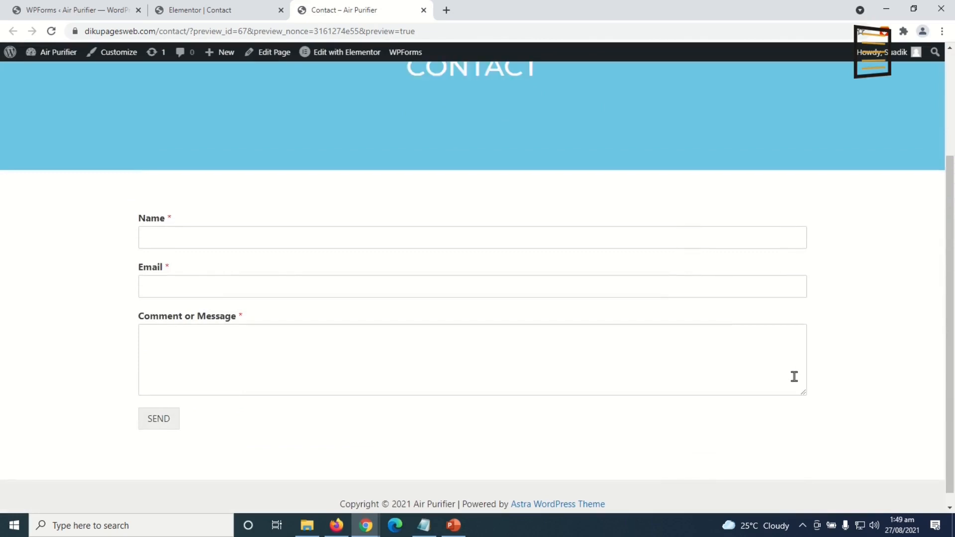
pyautogui.scroll(-1, 814, 398)
pyautogui.scroll(-2, 814, 398)
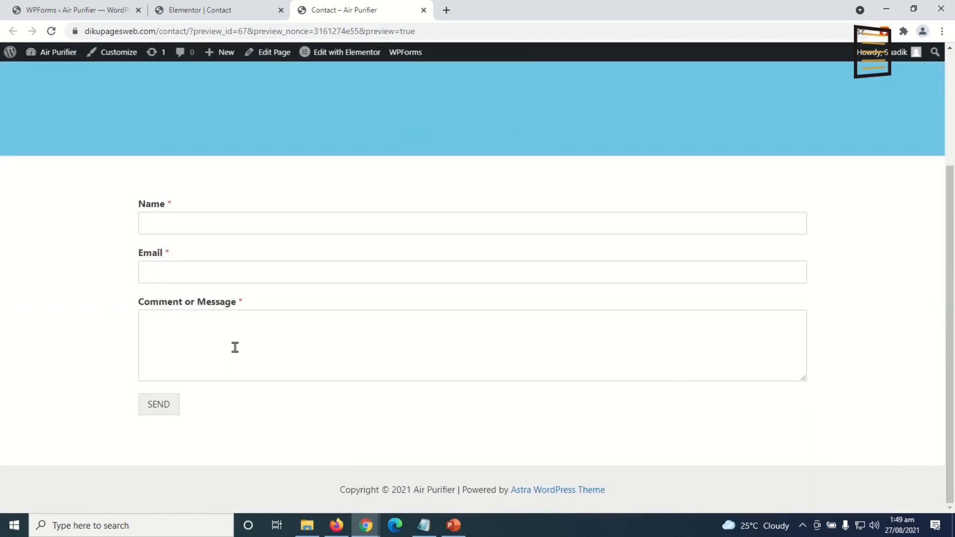
# Reopen Contact Form in the form builder, shorten the Comment or Message label to Message, then save and close the builder
pyautogui.click(64, 10)
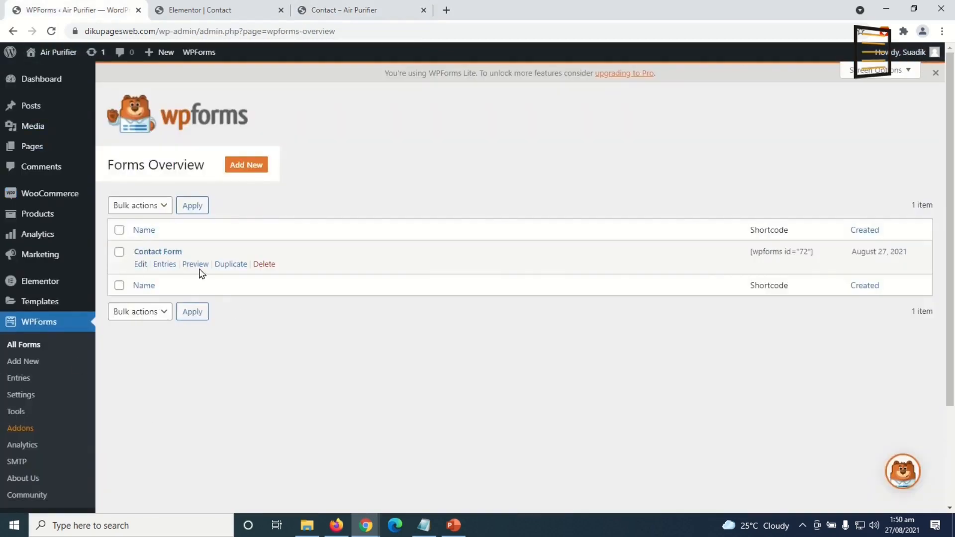
pyautogui.click(158, 255)
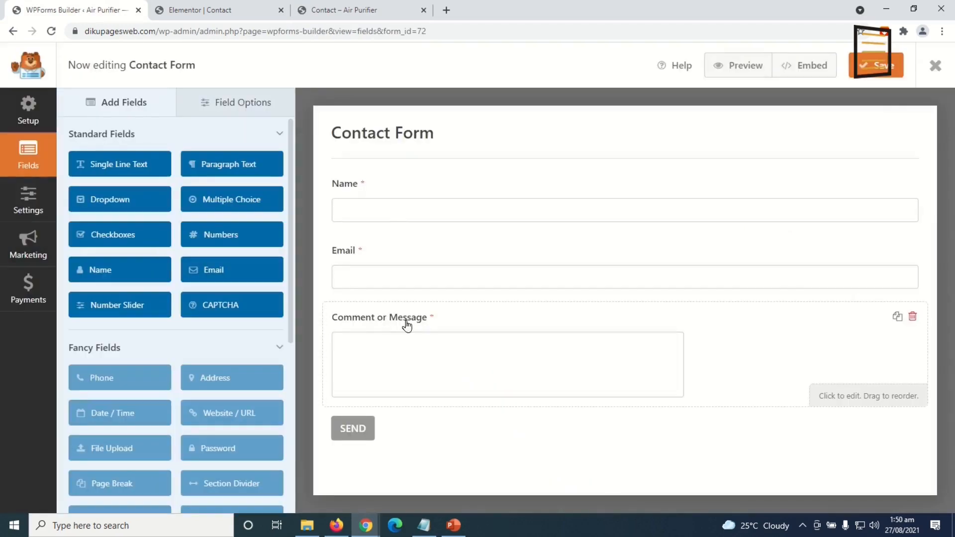
pyautogui.click(388, 322)
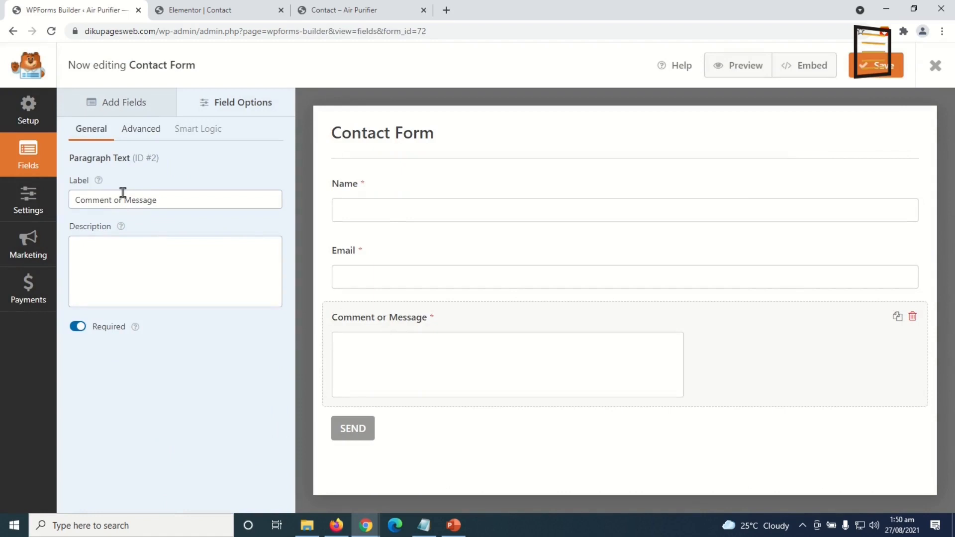
pyautogui.moveTo(125, 200); pyautogui.dragTo(2, 200)
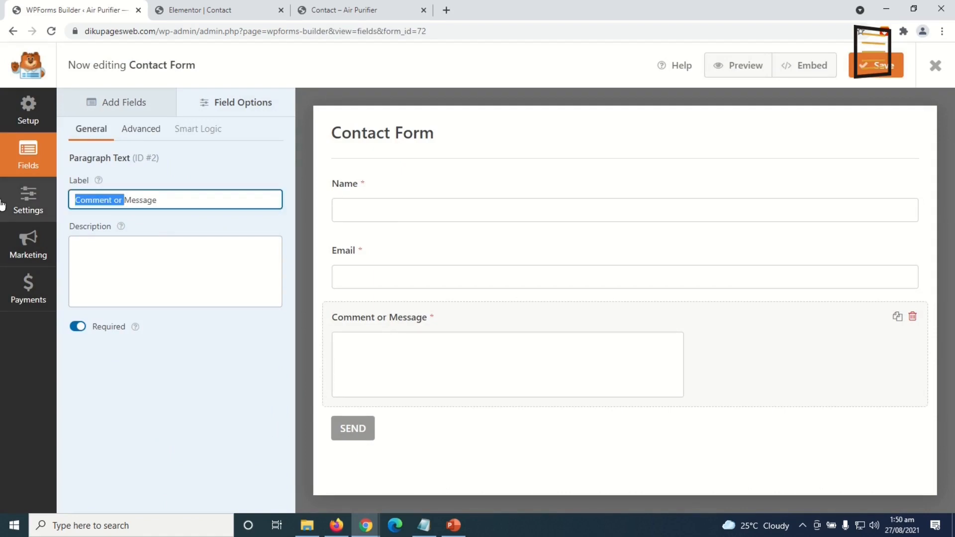
pyautogui.press('BackSpace')
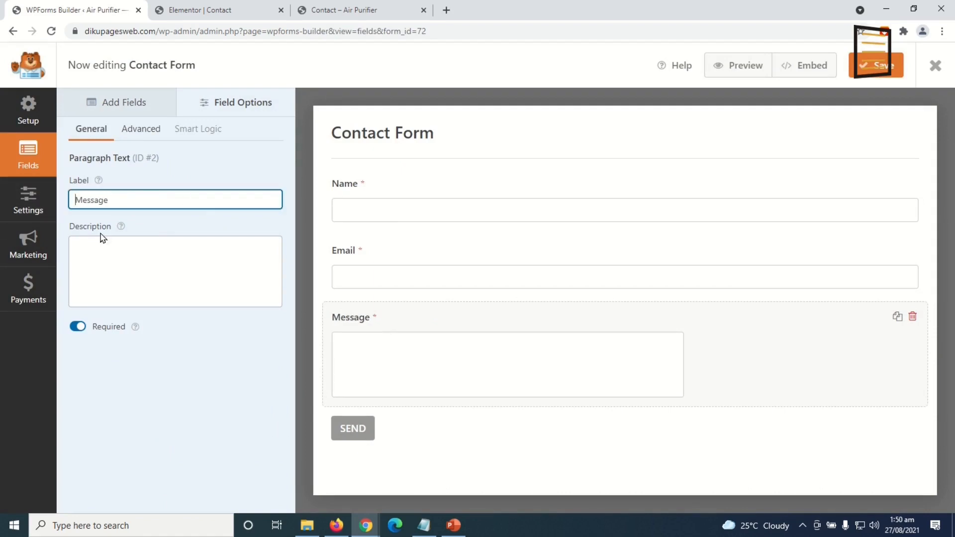
pyautogui.click(886, 71)
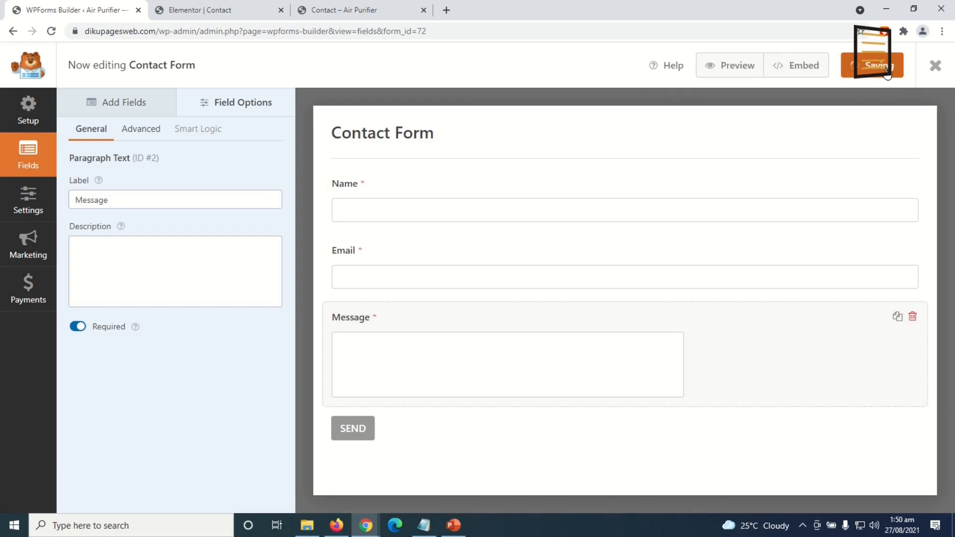
pyautogui.click(935, 66)
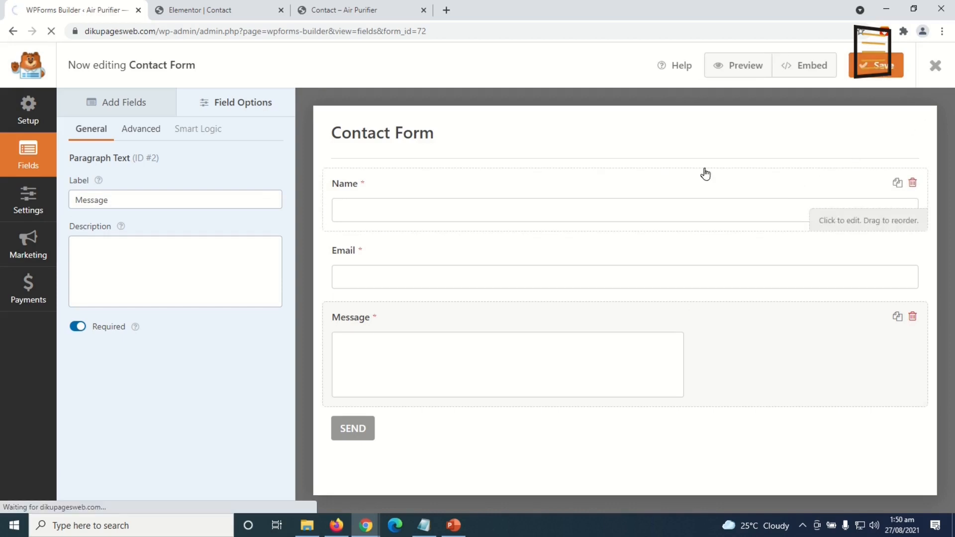
# Reload the Contact page preview to check the message field's label, then close the preview and the page's Elementor editor
pyautogui.click(359, 18)
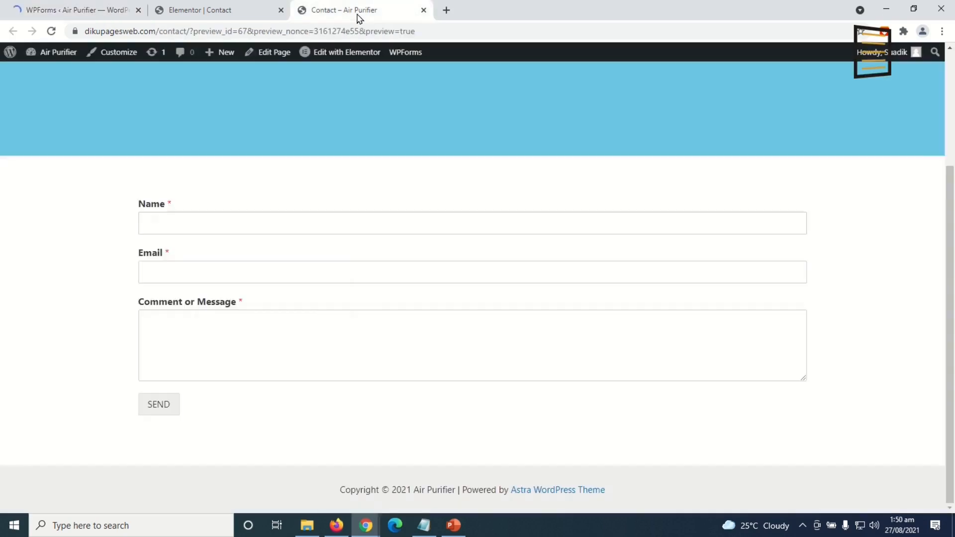
pyautogui.click(51, 31)
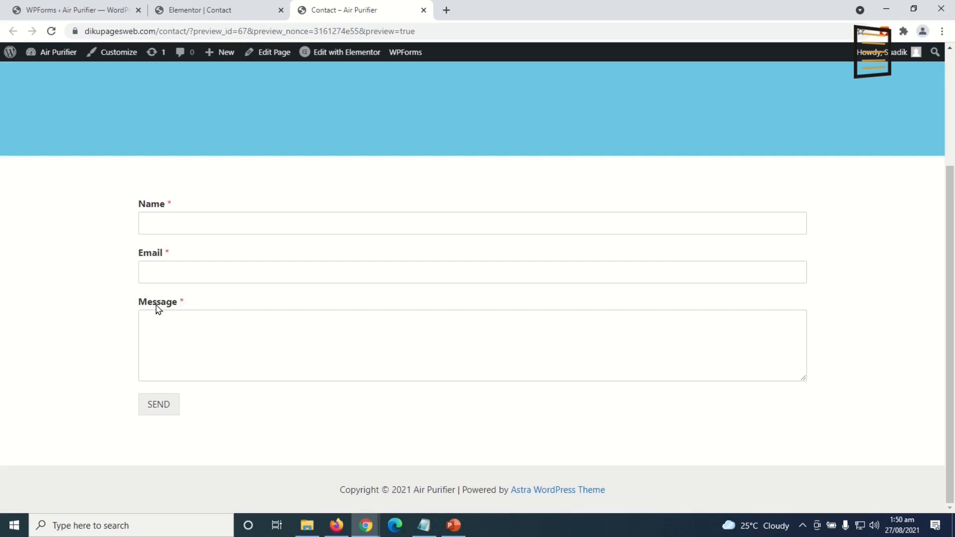
pyautogui.click(423, 10)
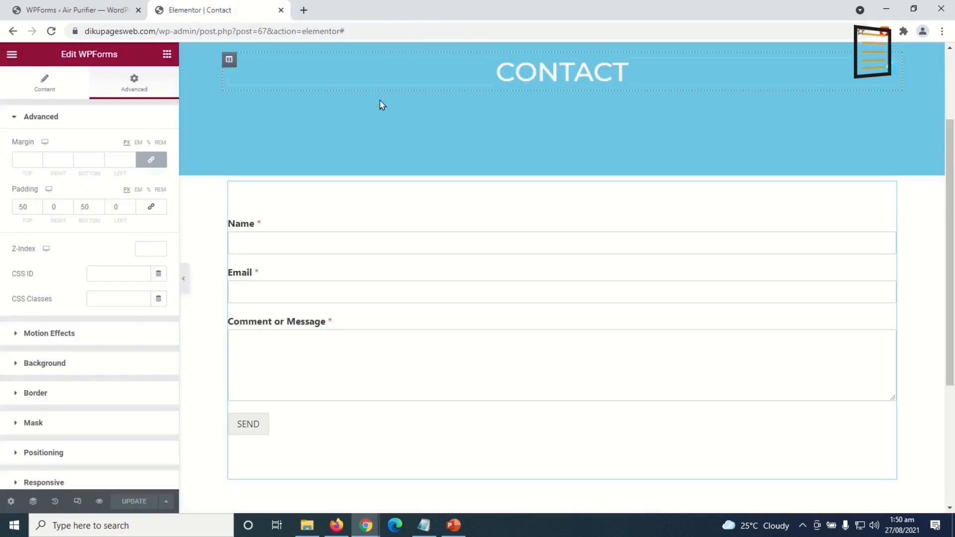
pyautogui.click(280, 11)
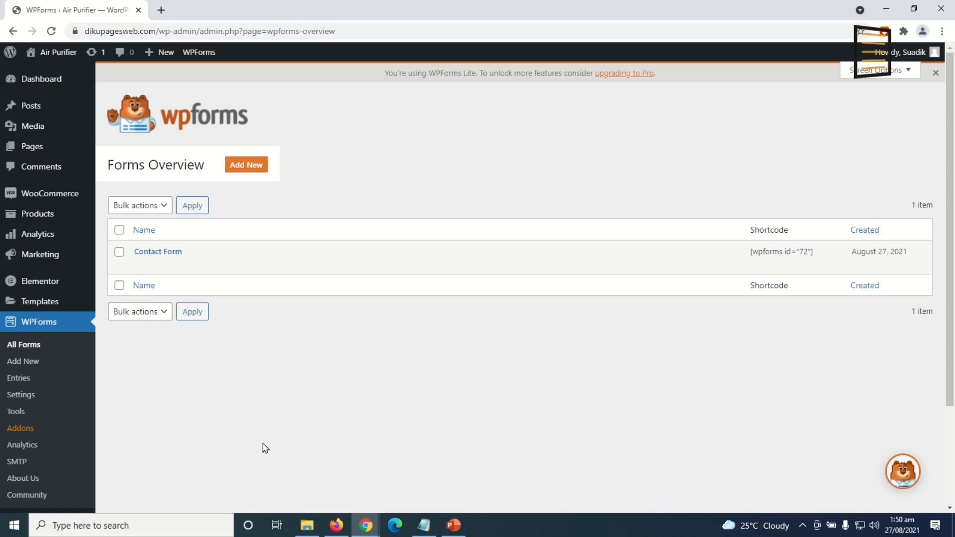
# Create a new page titled FAQ in a separate browser tab and open it for editing with Elementor
pyautogui.moveTo(165, 56)
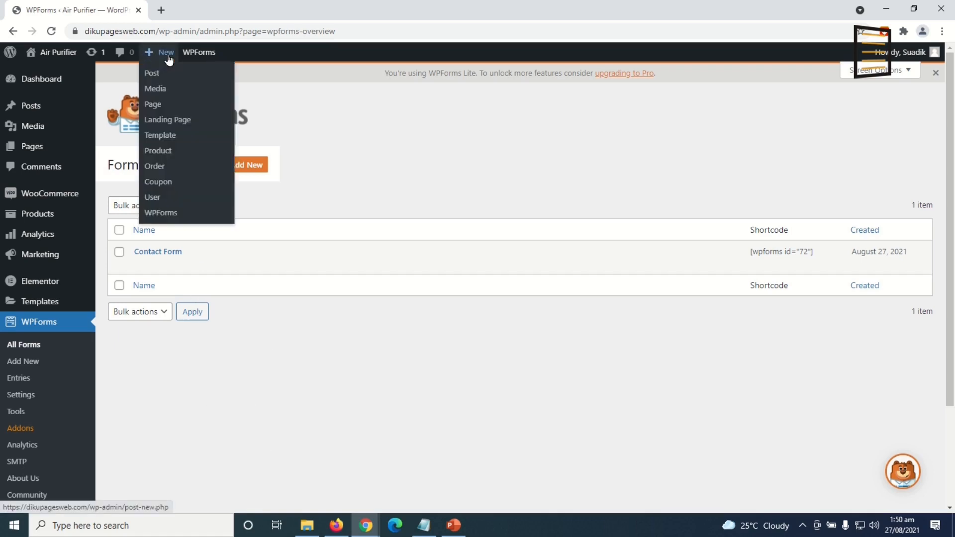
pyautogui.rightClick(159, 103)
pyautogui.click(209, 114)
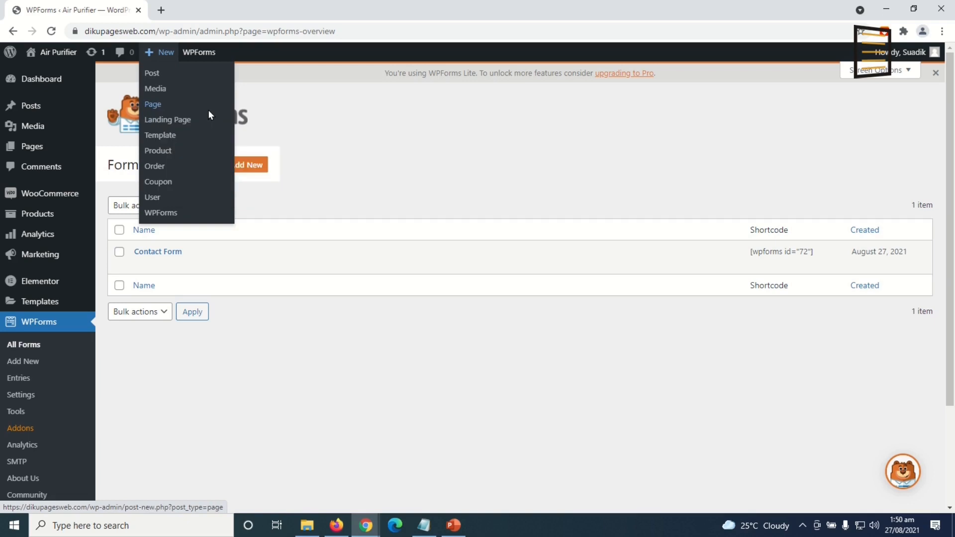
pyautogui.click(160, 15)
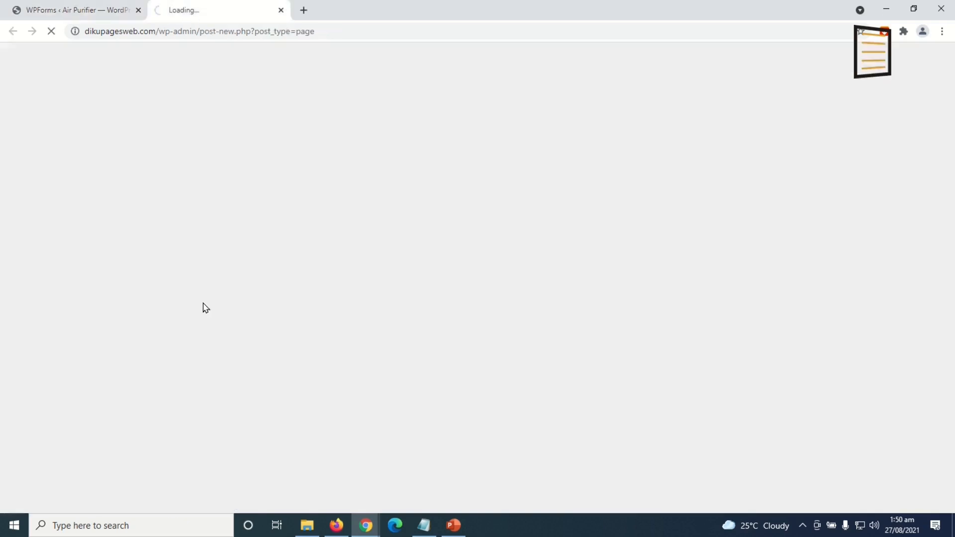
pyautogui.write('FA')
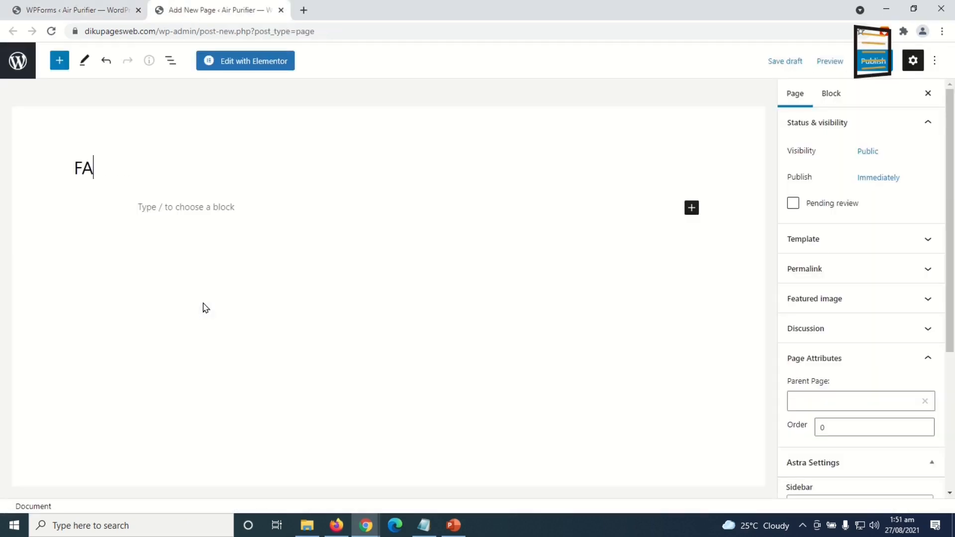
pyautogui.write('Q')
pyautogui.click(252, 70)
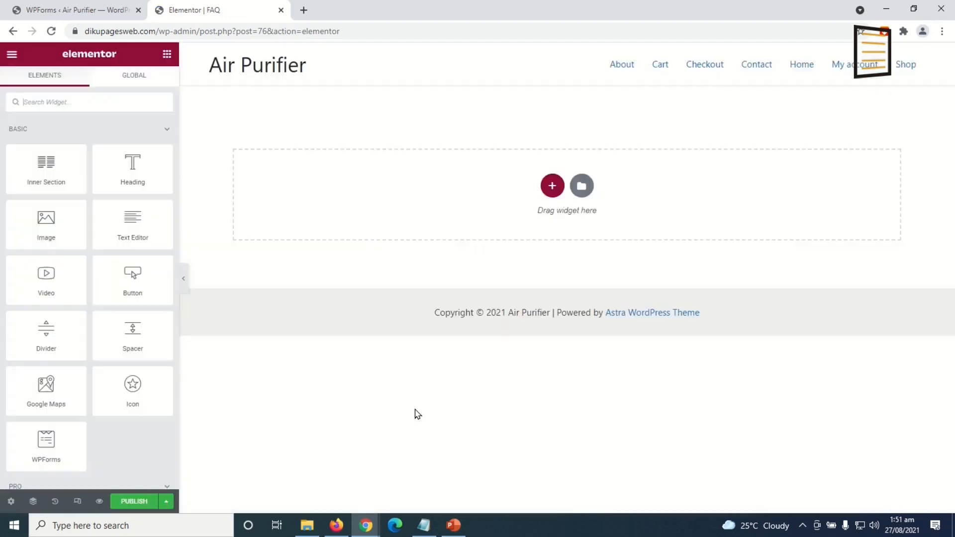
# In the FAQ page settings, hide the title and set the page layout to Elementor Full Width
pyautogui.click(11, 501)
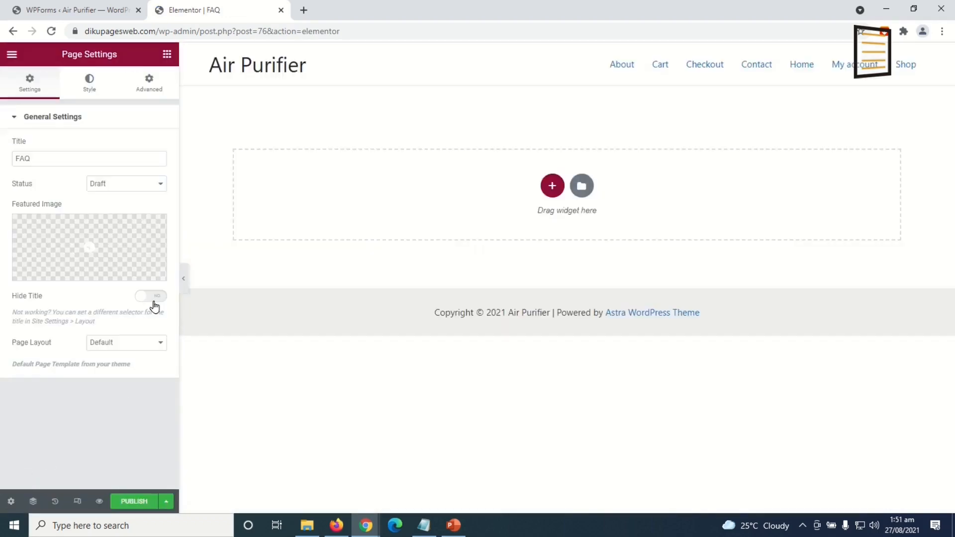
pyautogui.click(152, 298)
pyautogui.click(122, 343)
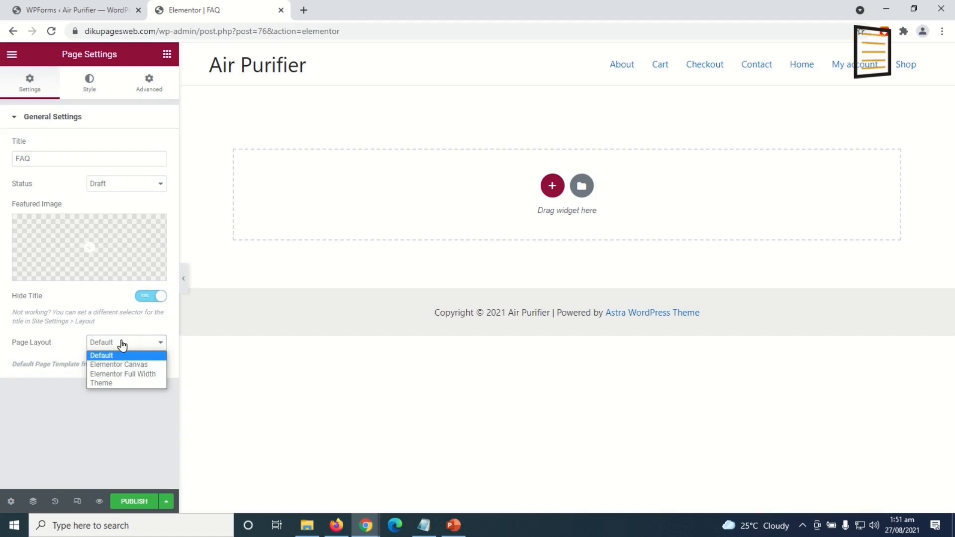
pyautogui.click(141, 374)
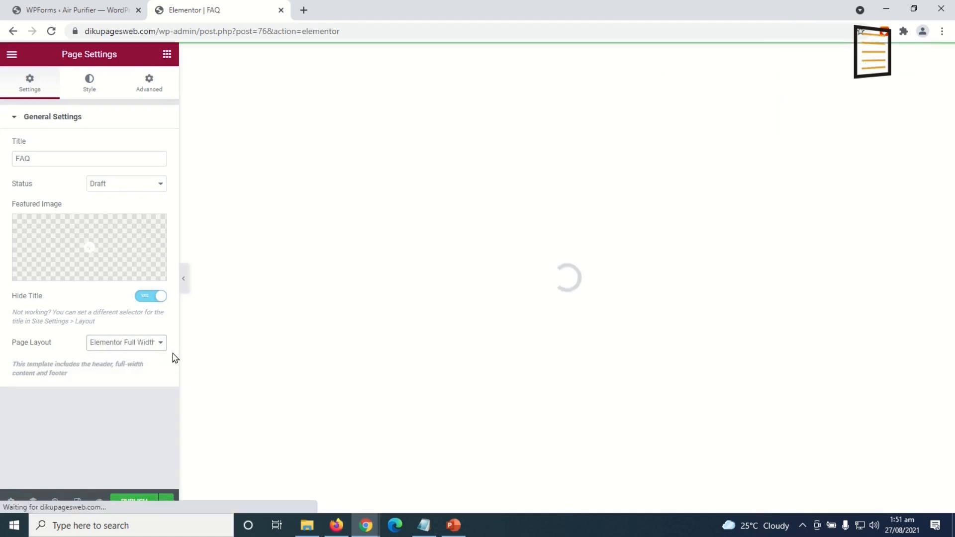
# Add a single-column section to the FAQ page and set its height to Min Height at 350 px
pyautogui.click(552, 187)
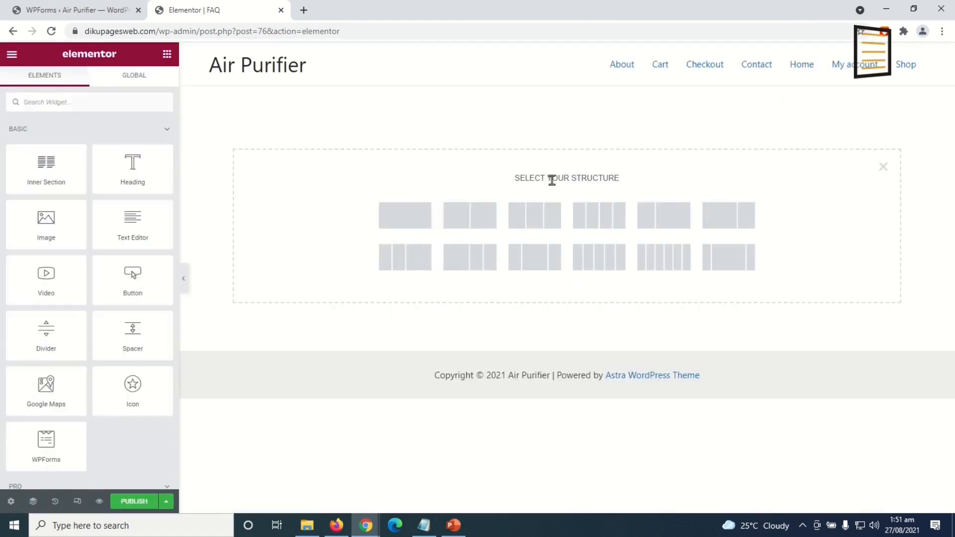
pyautogui.click(413, 218)
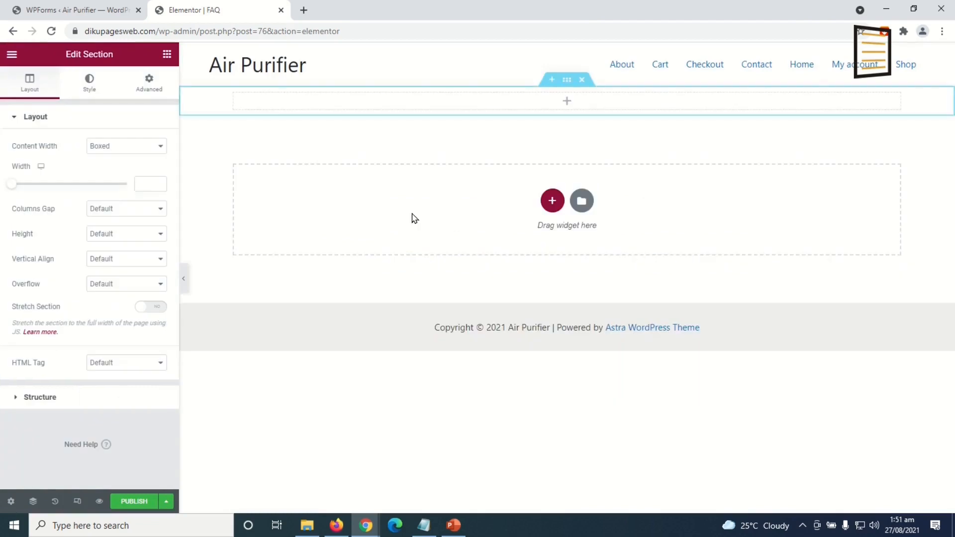
pyautogui.click(126, 237)
pyautogui.click(124, 269)
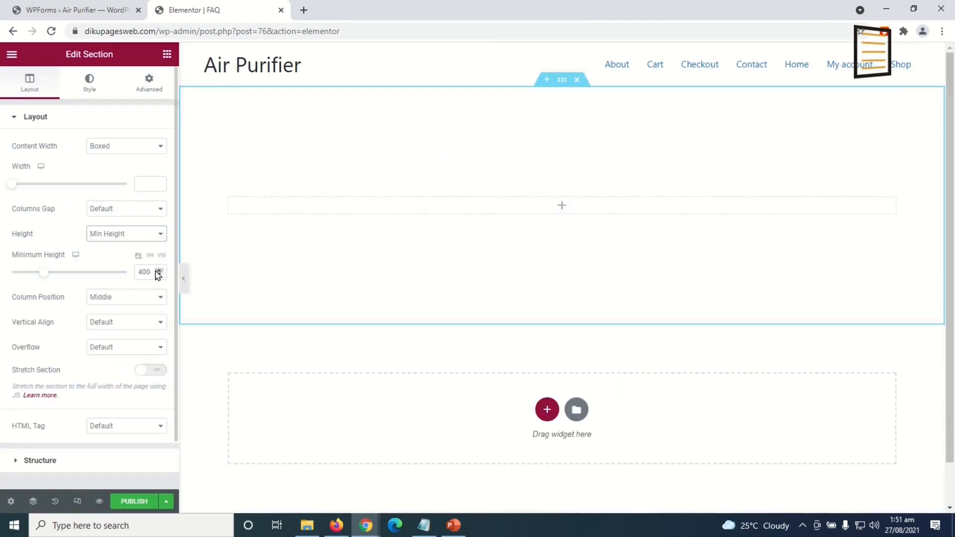
pyautogui.moveTo(151, 272); pyautogui.dragTo(25, 279)
pyautogui.write('350')
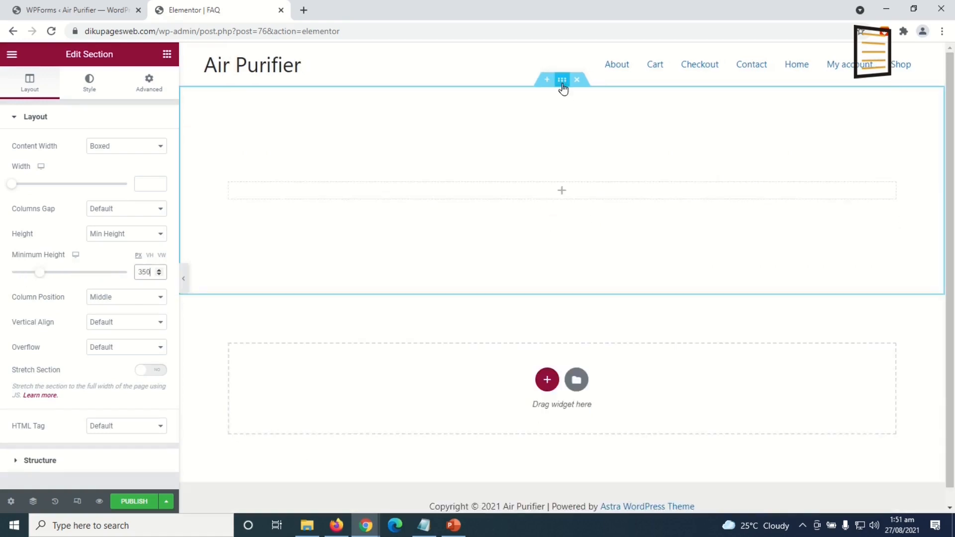
# Give the section a classic background with the color #6CC7E7
pyautogui.click(90, 82)
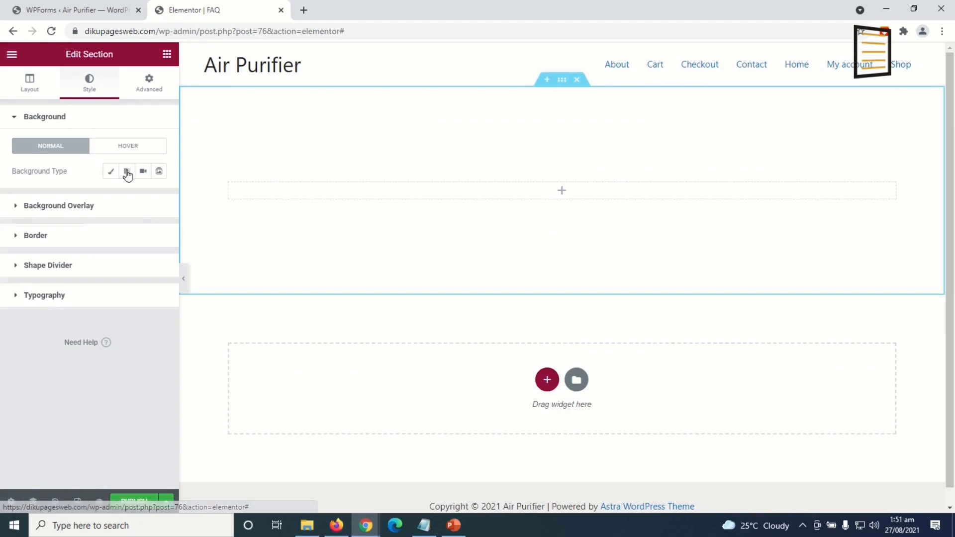
pyautogui.click(109, 172)
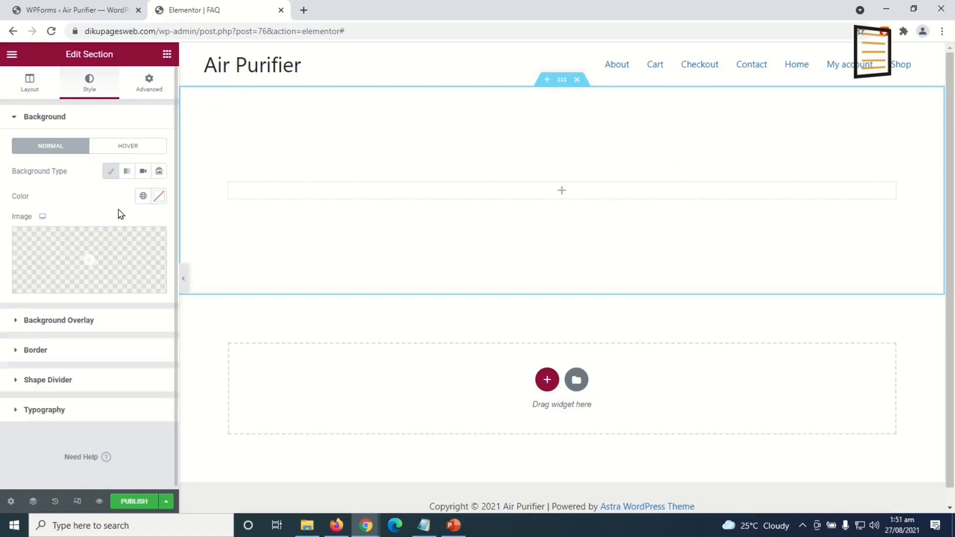
pyautogui.click(158, 196)
pyautogui.write('#6CC7E7')
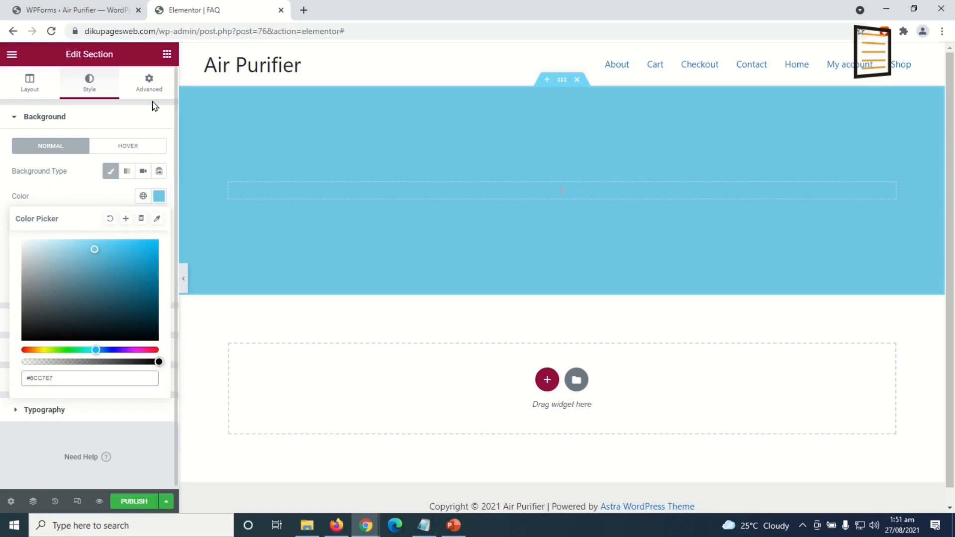
# Place a Heading widget in the blue section, set its title to FAQ and center it
pyautogui.click(167, 54)
pyautogui.moveTo(136, 175); pyautogui.dragTo(425, 197)
pyautogui.moveTo(120, 161); pyautogui.dragTo(3, 172)
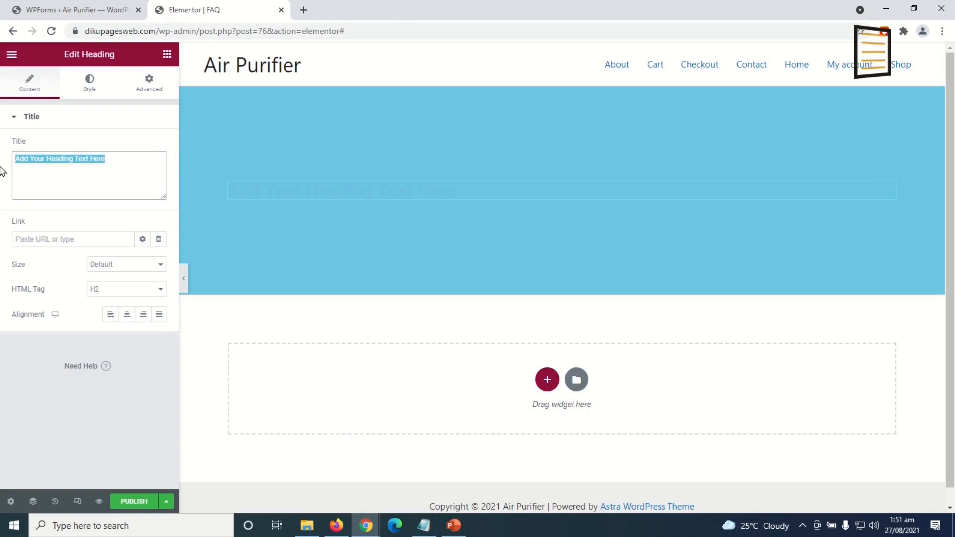
pyautogui.write('FAQ')
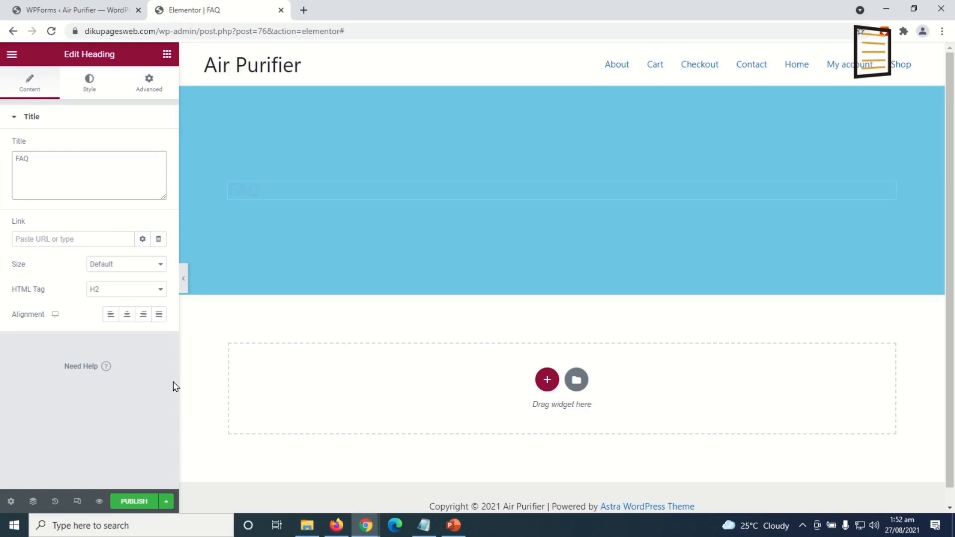
pyautogui.click(120, 317)
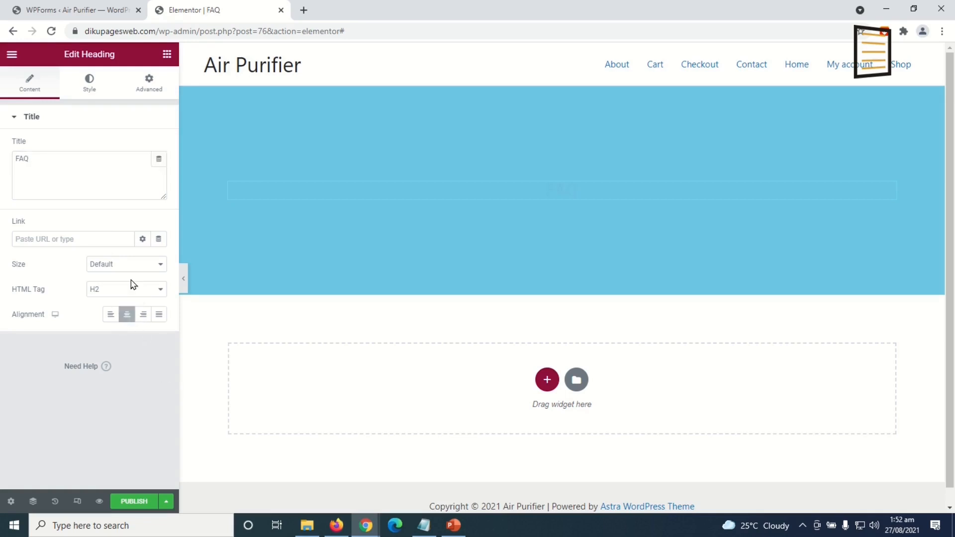
# Set the FAQ heading's text color to white
pyautogui.click(88, 91)
pyautogui.click(159, 145)
pyautogui.moveTo(82, 229); pyautogui.dragTo(2, 161)
pyautogui.click(161, 149)
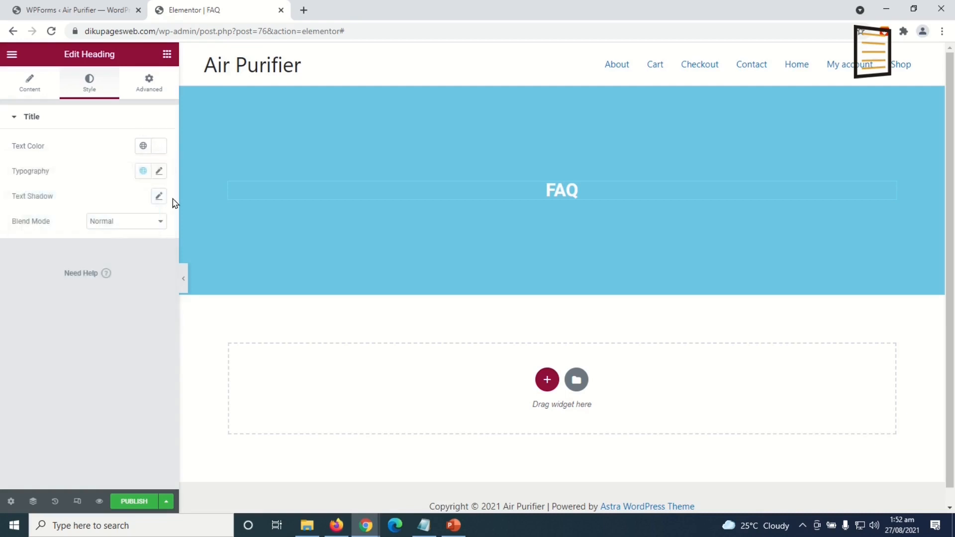
# Apply the Montserrat global font to the FAQ heading and set its size to 45 px
pyautogui.click(143, 172)
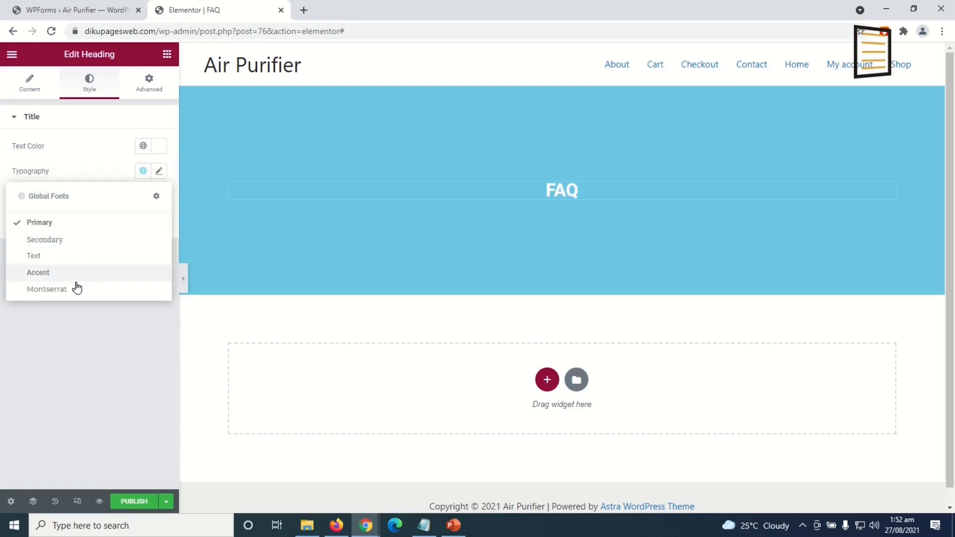
pyautogui.click(85, 273)
pyautogui.click(162, 172)
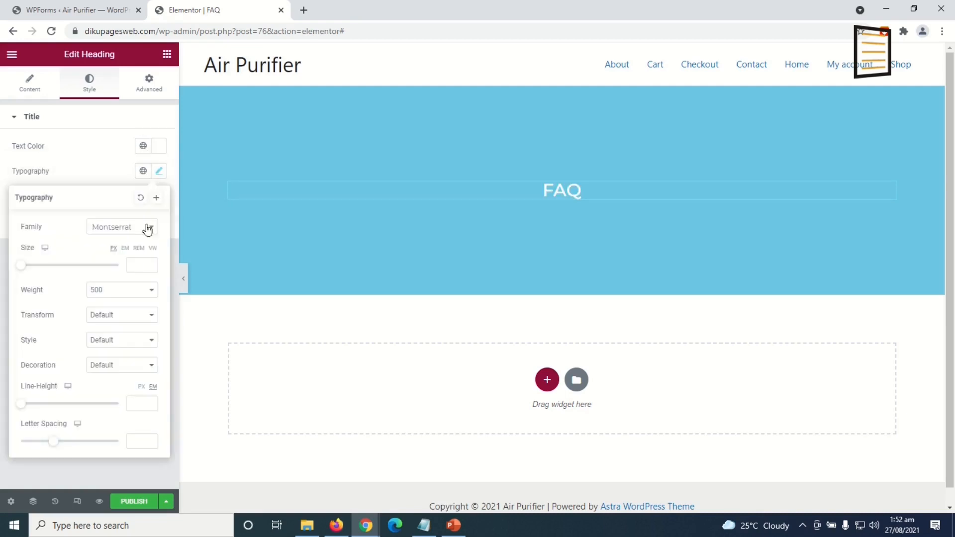
pyautogui.click(137, 265)
pyautogui.write('45')
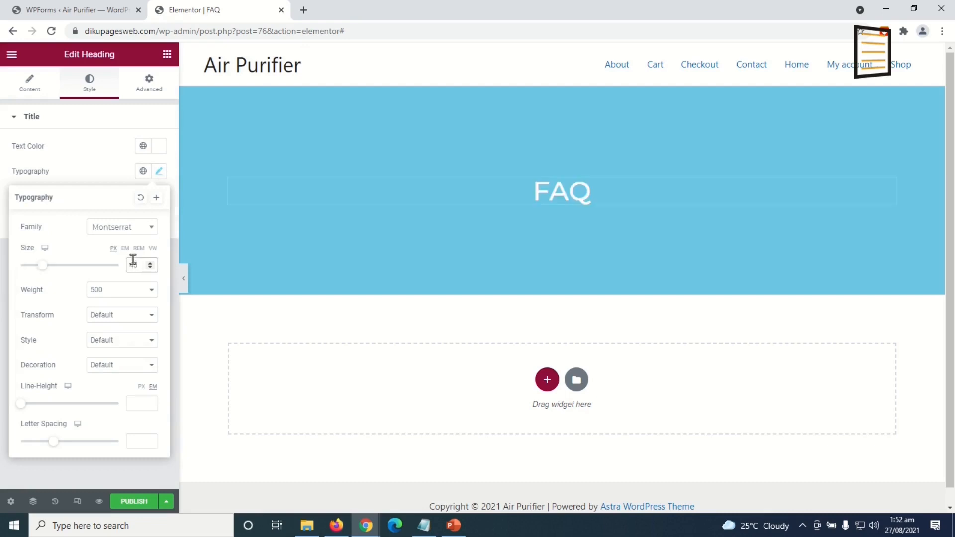
# Find the Accordion widget and add it to the empty section below the FAQ banner
pyautogui.click(167, 55)
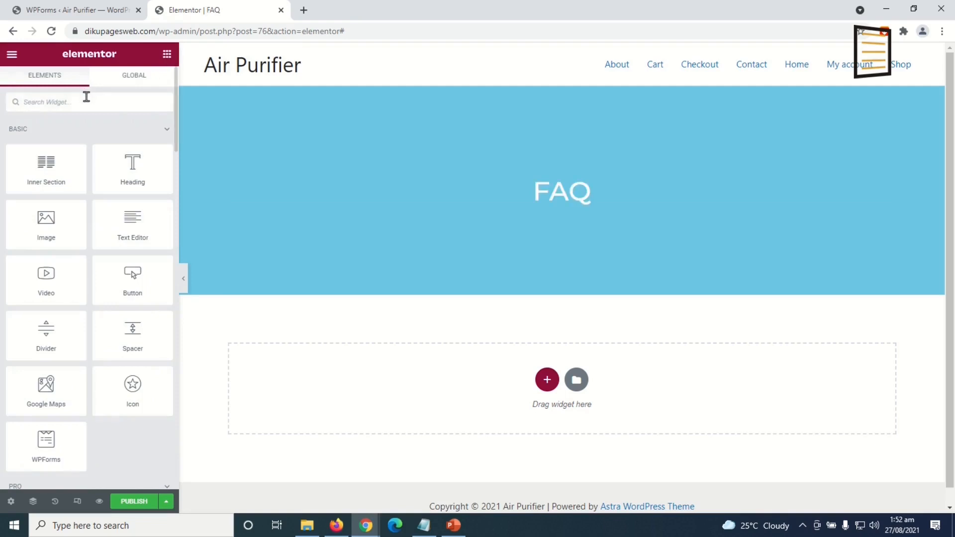
pyautogui.write('acco')
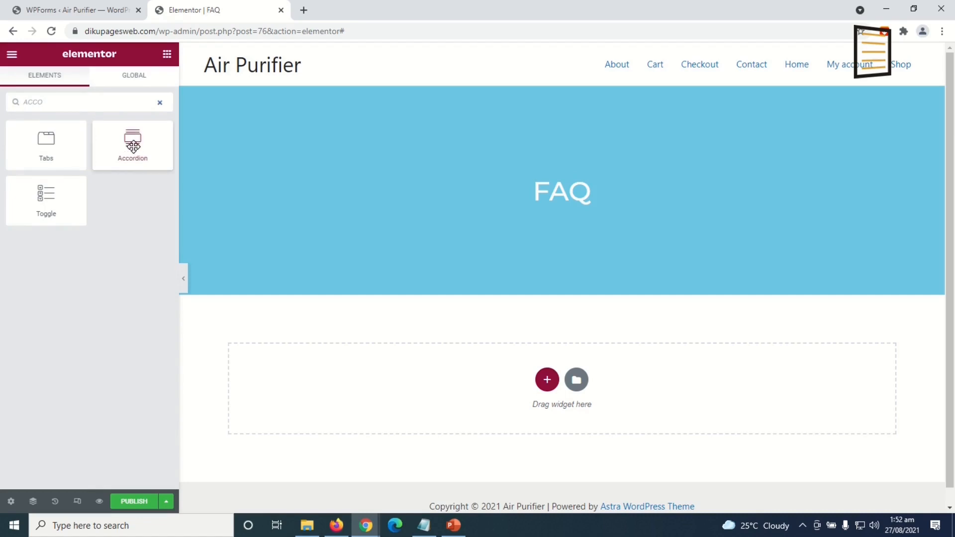
pyautogui.moveTo(132, 150); pyautogui.dragTo(400, 388)
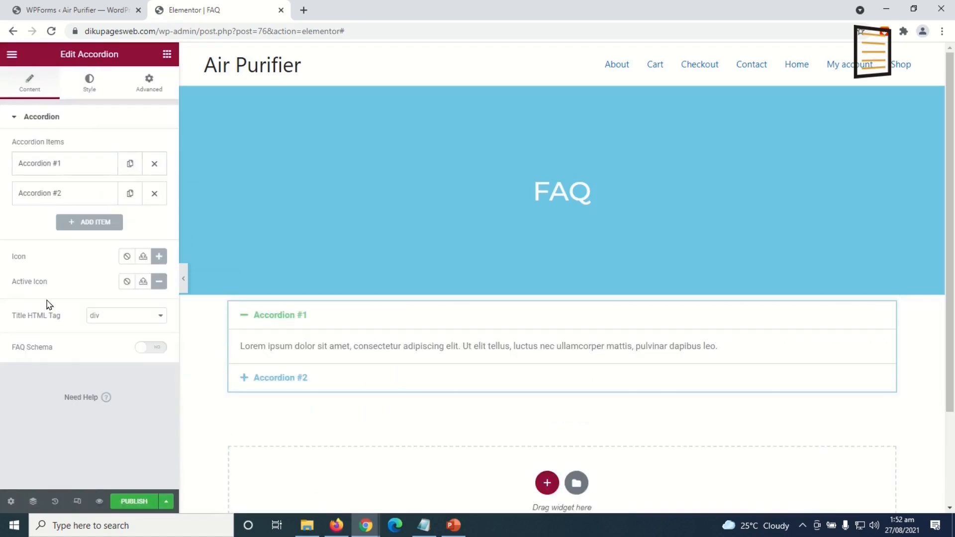
# Retitle the first accordion item "Question 1", keeping its placeholder description
pyautogui.click(56, 165)
pyautogui.moveTo(94, 209); pyautogui.dragTo(2, 206)
pyautogui.moveTo(139, 387); pyautogui.dragTo(9, 290)
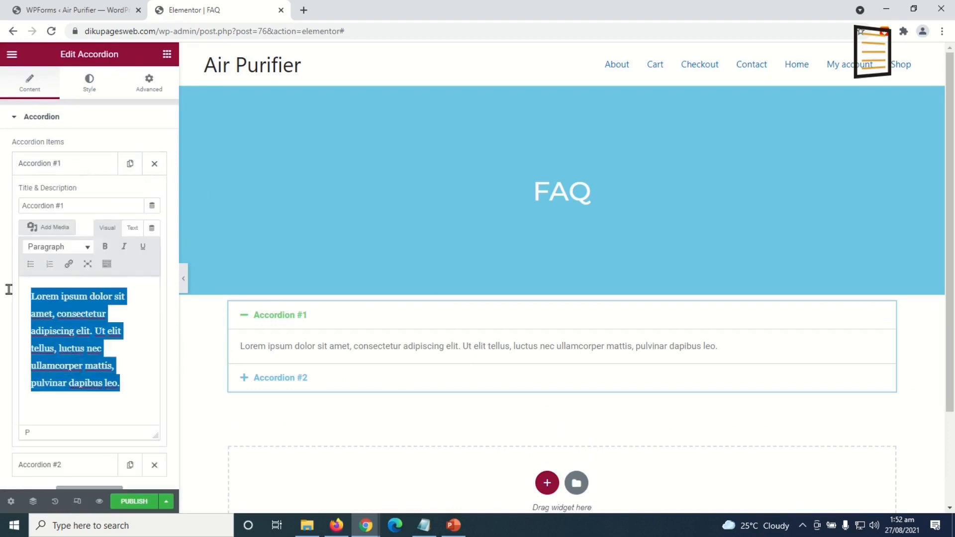
pyautogui.tripleClick(85, 201)
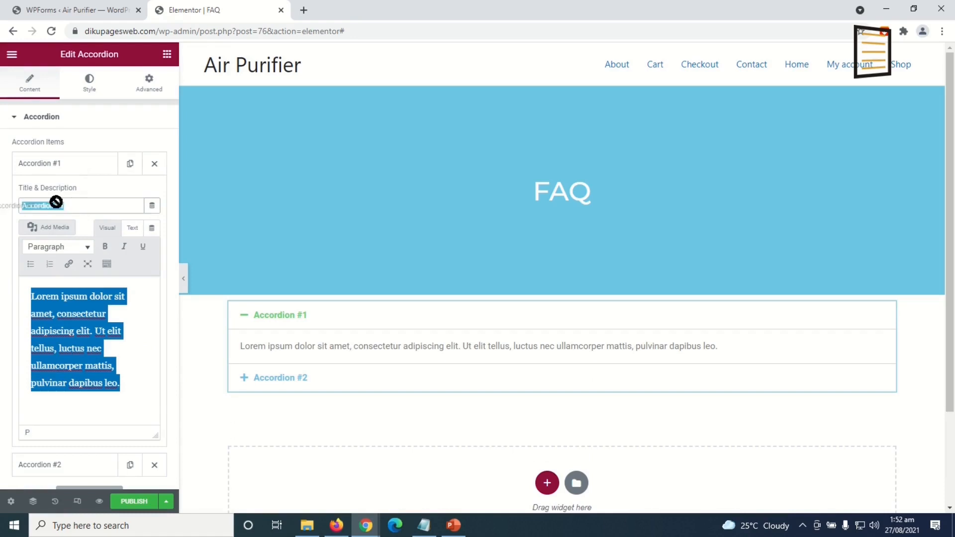
pyautogui.click(91, 205)
pyautogui.moveTo(89, 204); pyautogui.dragTo(1, 205)
pyautogui.write('Question ')
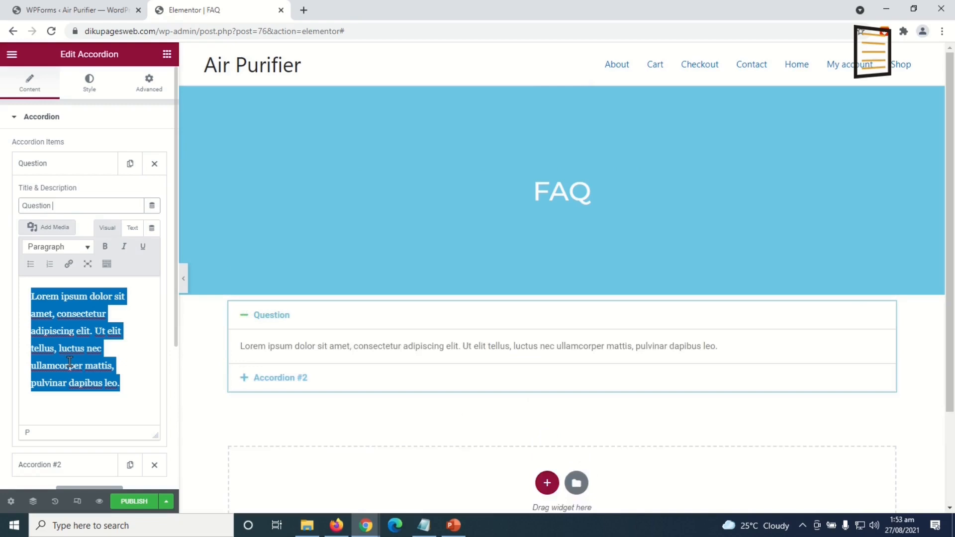
pyautogui.write('1')
pyautogui.click(91, 342)
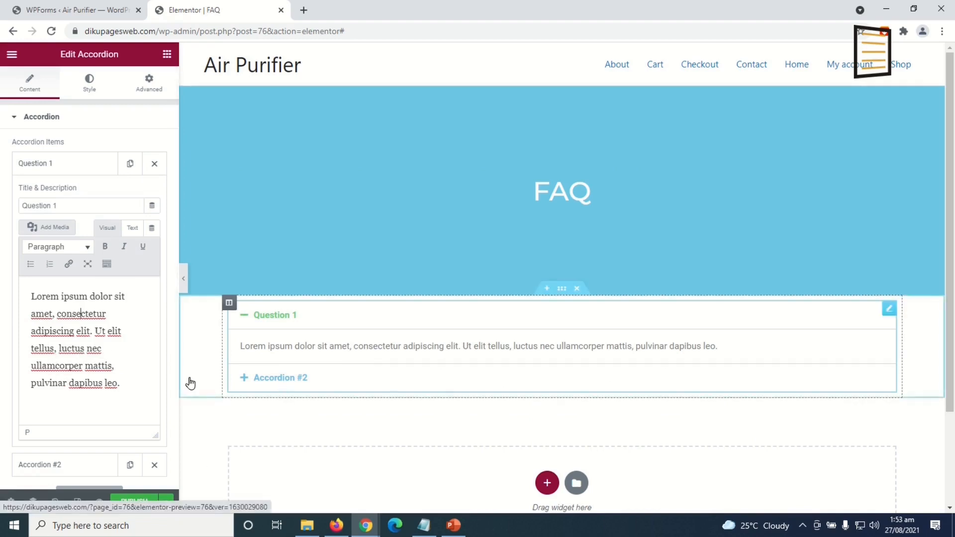
pyautogui.click(57, 166)
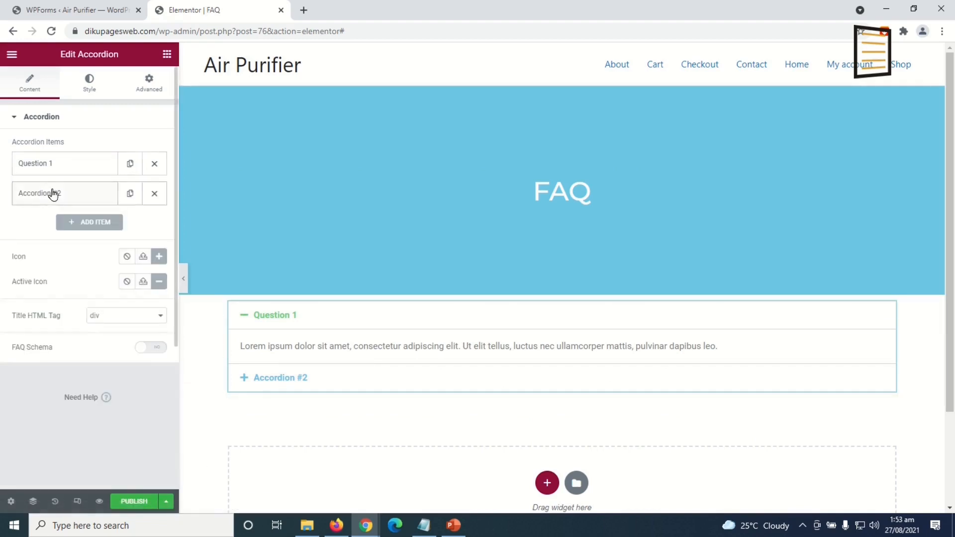
# Retitle the second accordion item "Question 2", keeping its placeholder description
pyautogui.click(64, 194)
pyautogui.moveTo(81, 232); pyautogui.dragTo(4, 235)
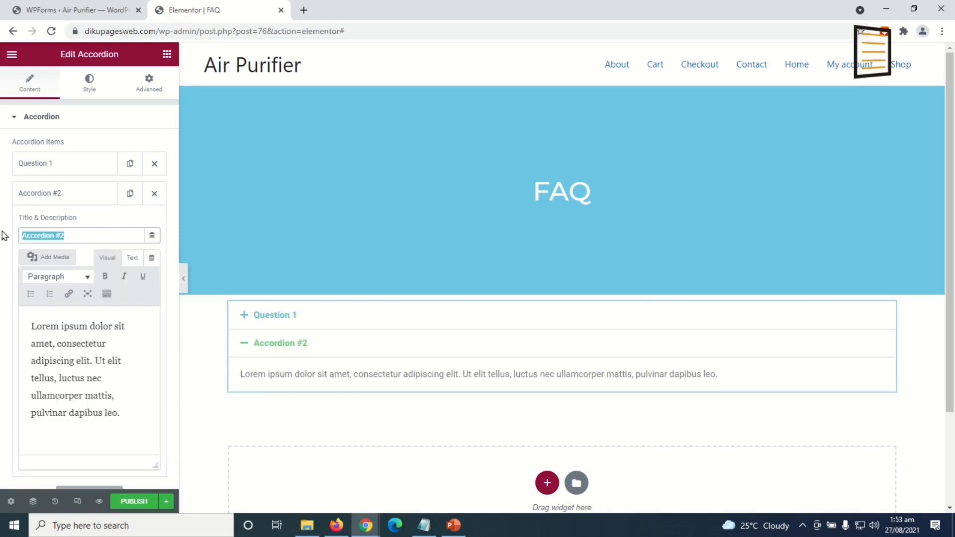
pyautogui.write('Question 2')
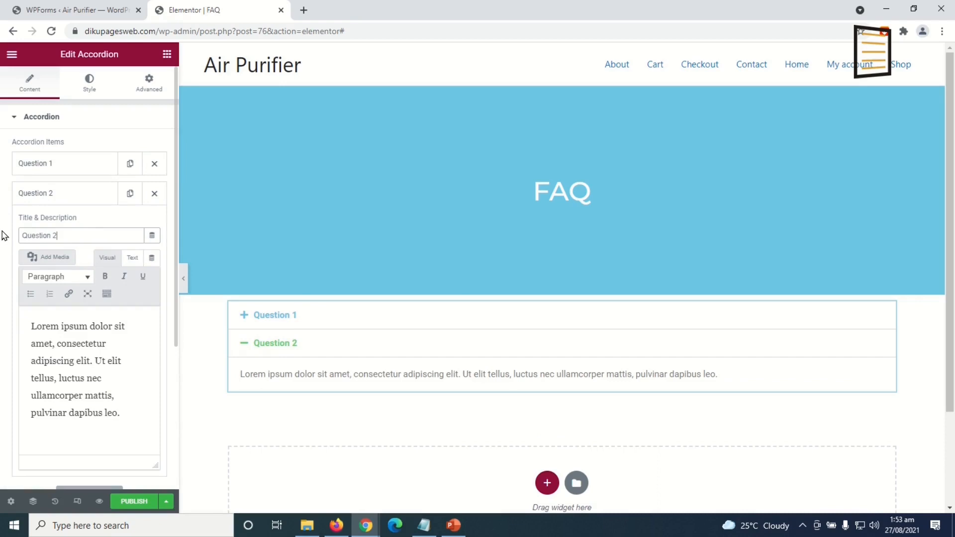
pyautogui.click(102, 379)
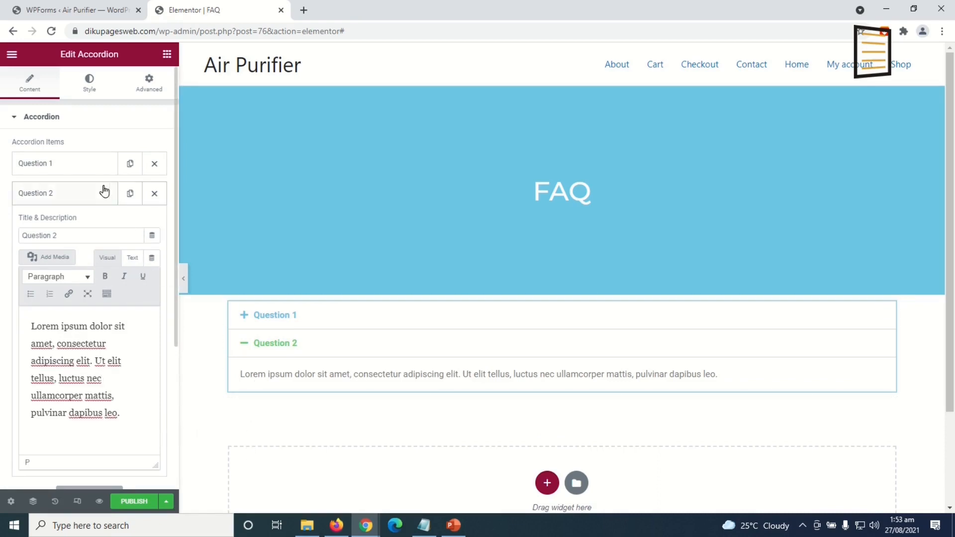
pyautogui.click(70, 194)
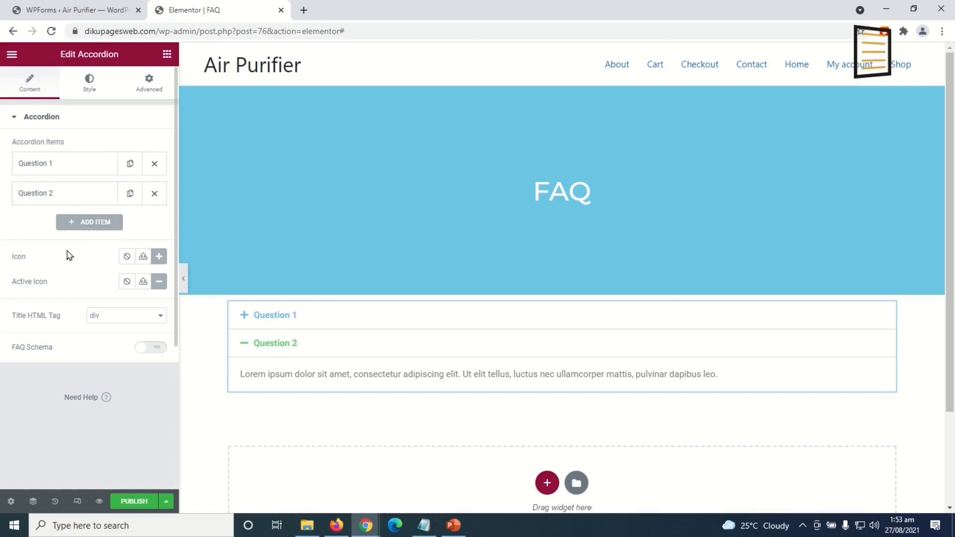
# Add a third accordion item titled "Question 3" with the default content text
pyautogui.click(89, 227)
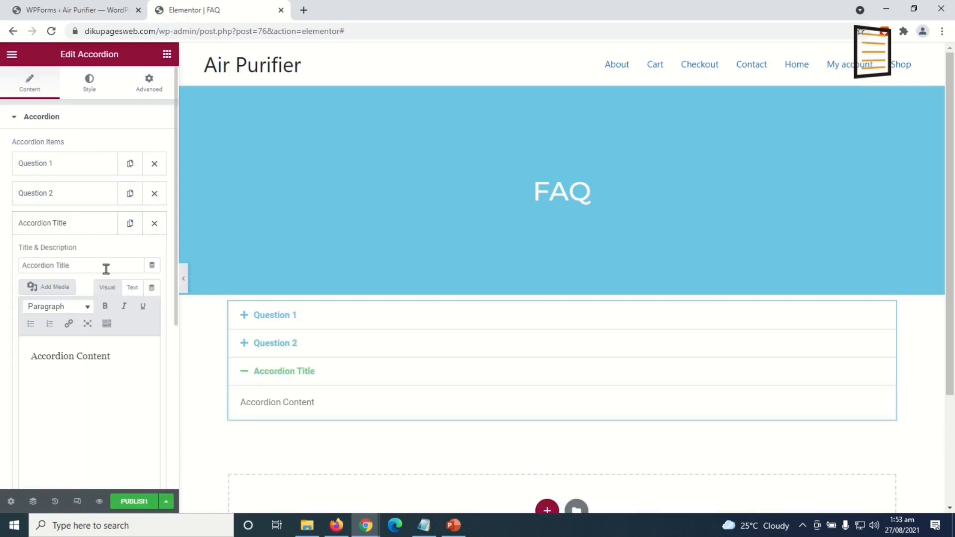
pyautogui.moveTo(81, 265); pyautogui.dragTo(2, 276)
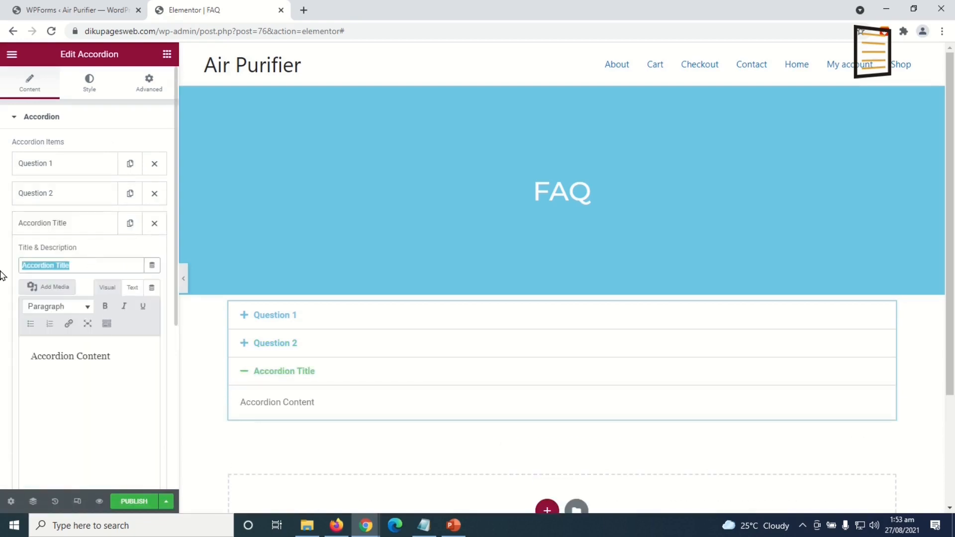
pyautogui.write('Quie')
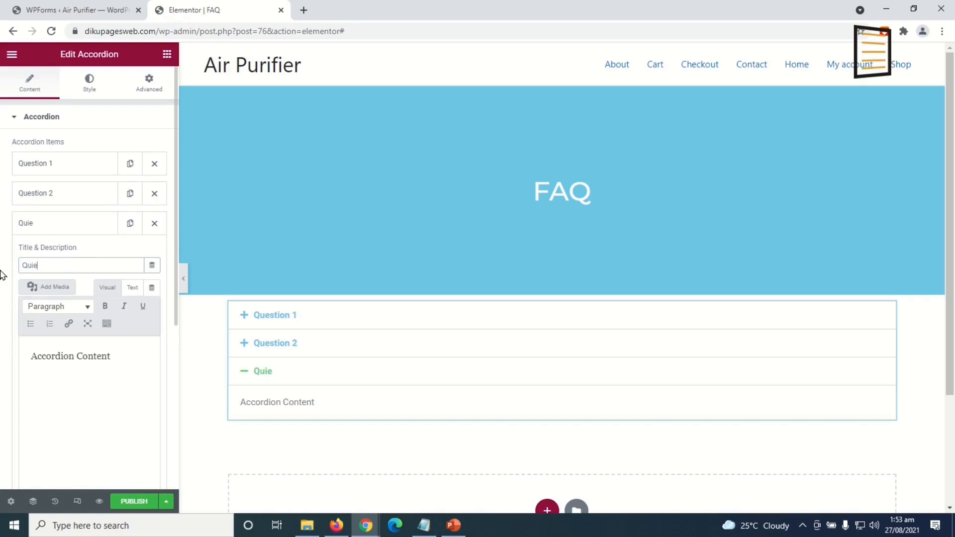
pyautogui.write('tion 3')
pyautogui.click(112, 356)
pyautogui.moveTo(111, 356); pyautogui.dragTo(2, 371)
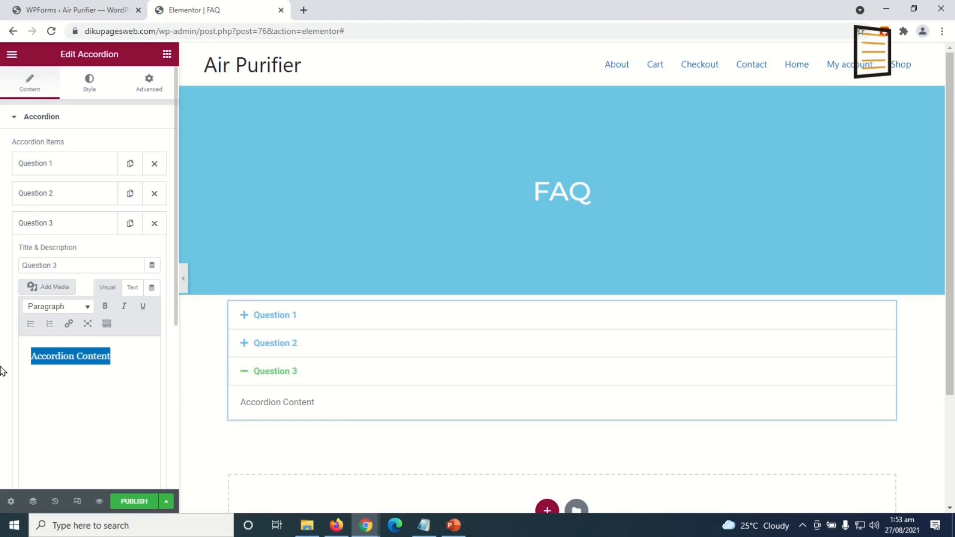
pyautogui.click(77, 223)
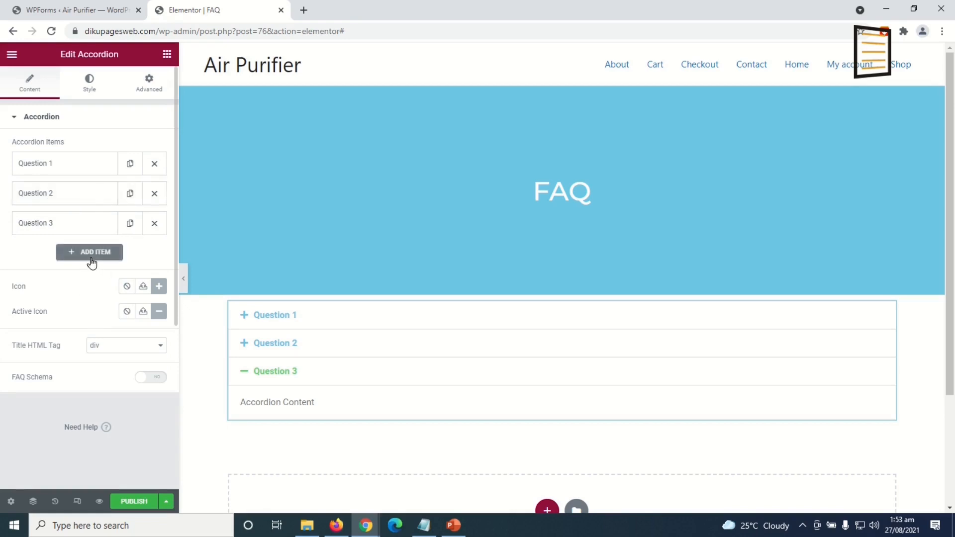
# Unlink the accordion's padding values and set the top and bottom padding to 50 px
pyautogui.click(154, 87)
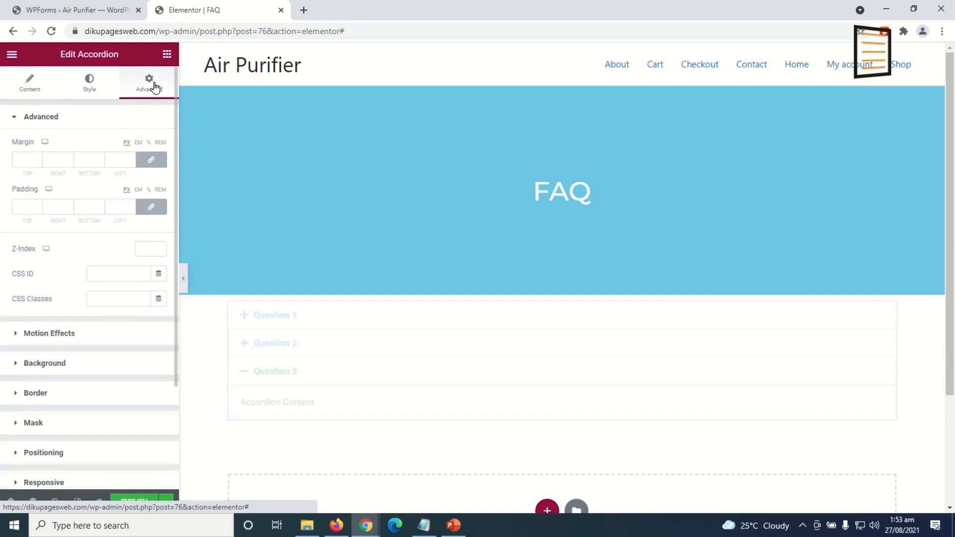
pyautogui.click(151, 207)
pyautogui.doubleClick(28, 207)
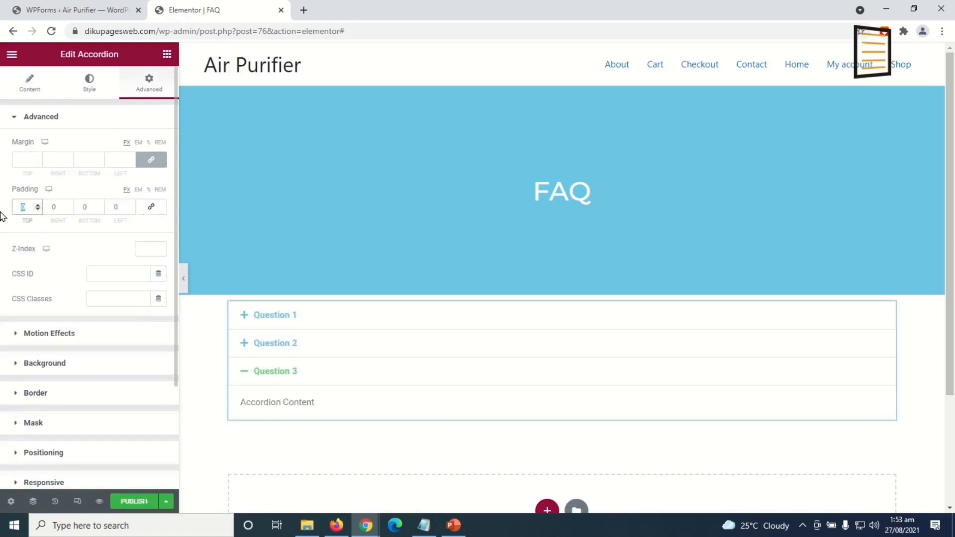
pyautogui.write('50')
pyautogui.press('Tab')
pyautogui.press('Tab')
pyautogui.write('50')
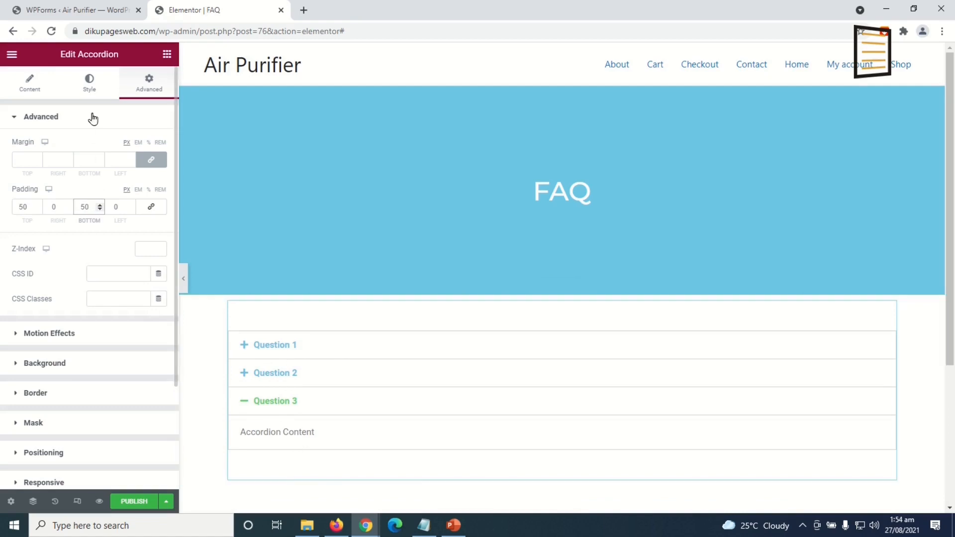
# Style the accordion titles with black (#000000) text and the Montserrat global font
pyautogui.click(86, 83)
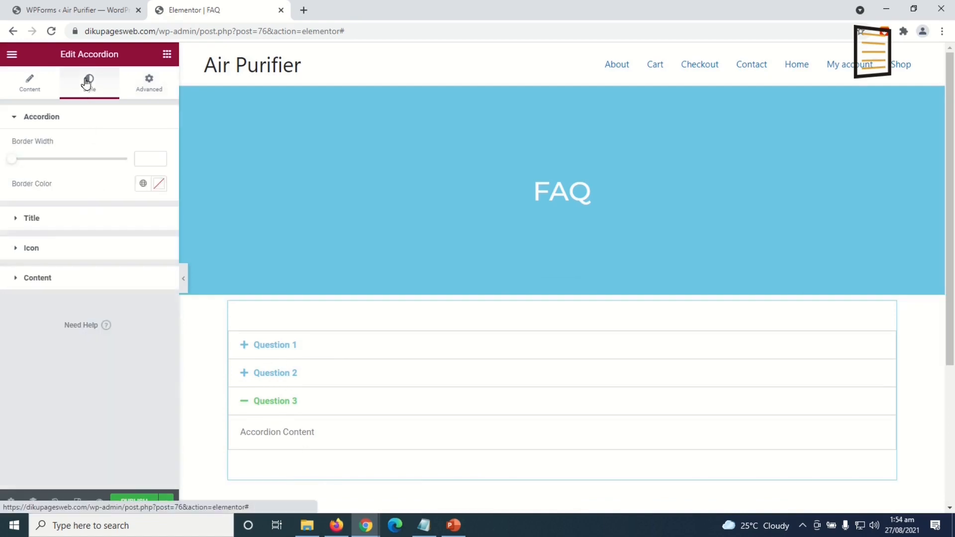
pyautogui.click(32, 220)
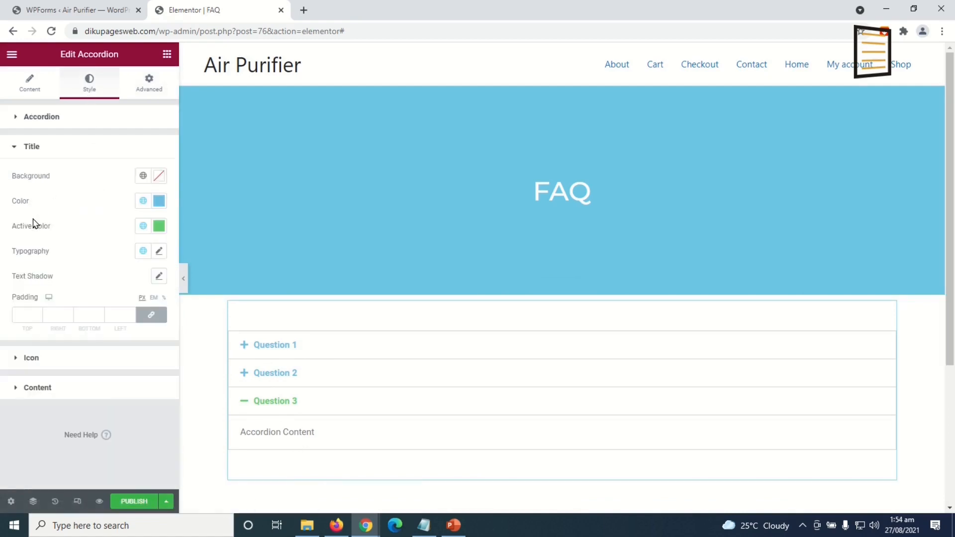
pyautogui.click(159, 201)
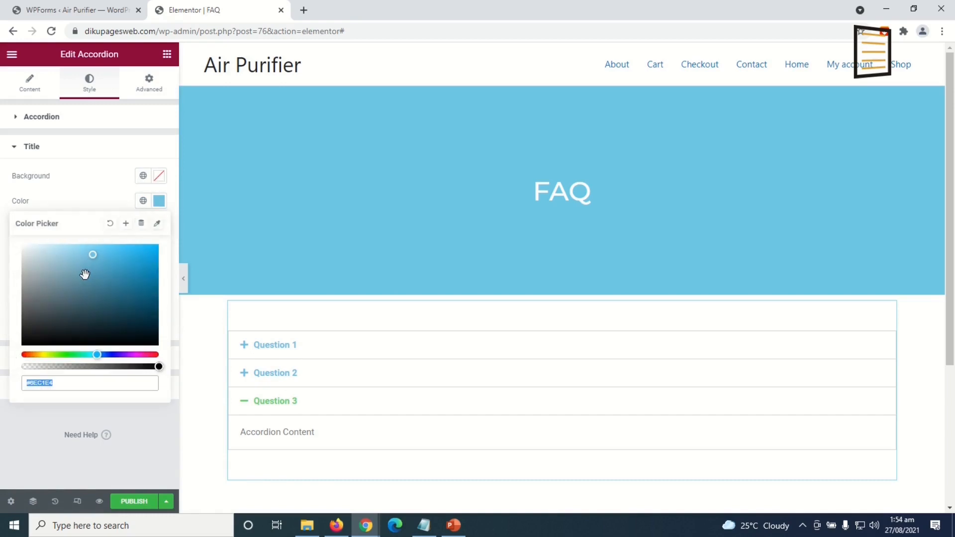
pyautogui.moveTo(87, 274); pyautogui.dragTo(11, 358)
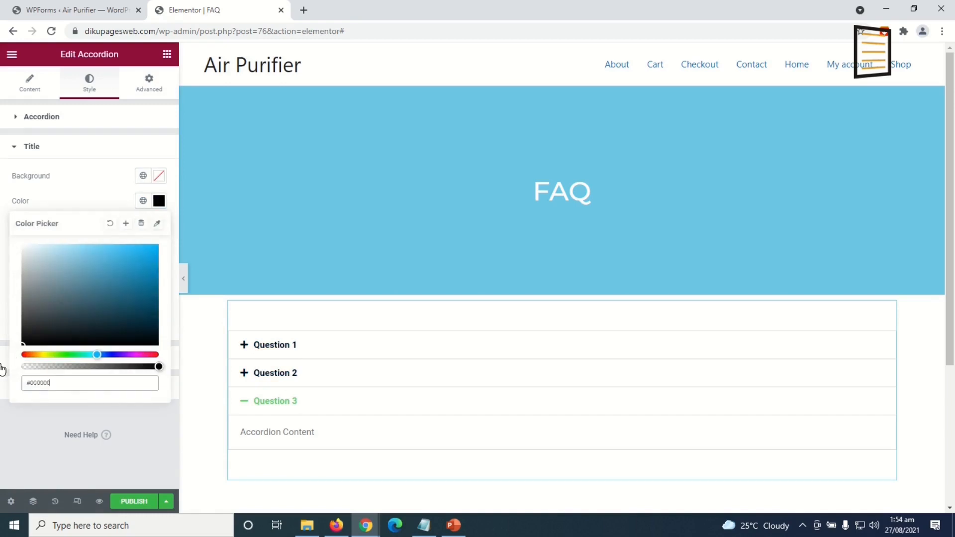
pyautogui.click(158, 199)
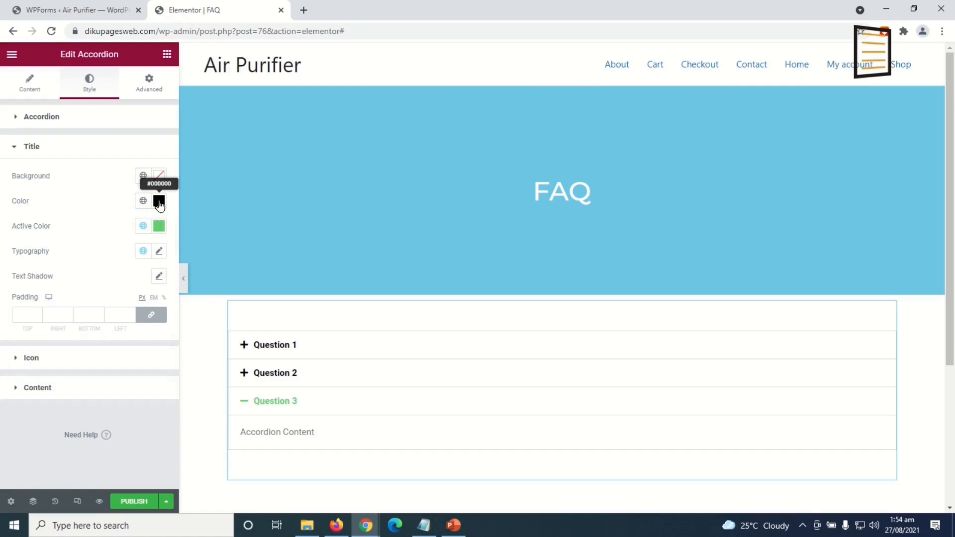
pyautogui.click(146, 253)
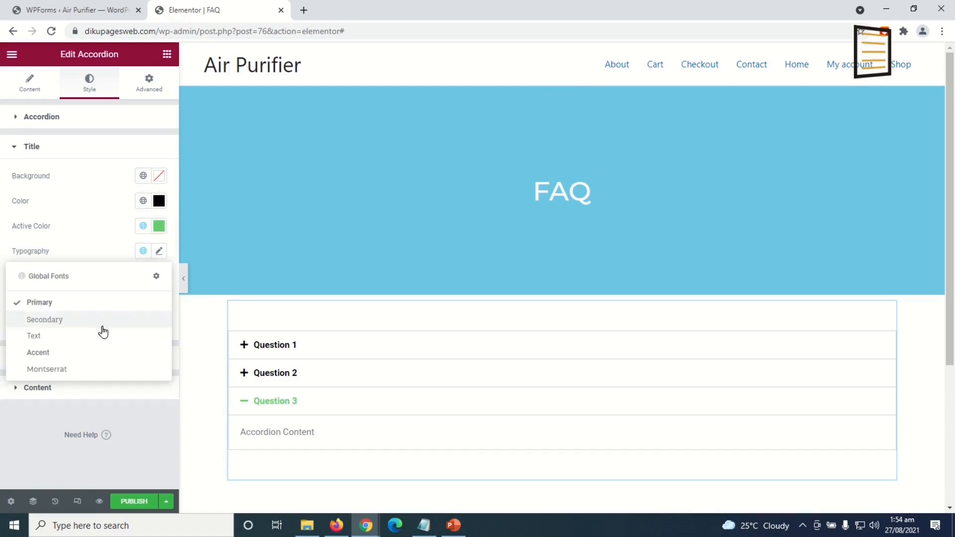
pyautogui.click(58, 371)
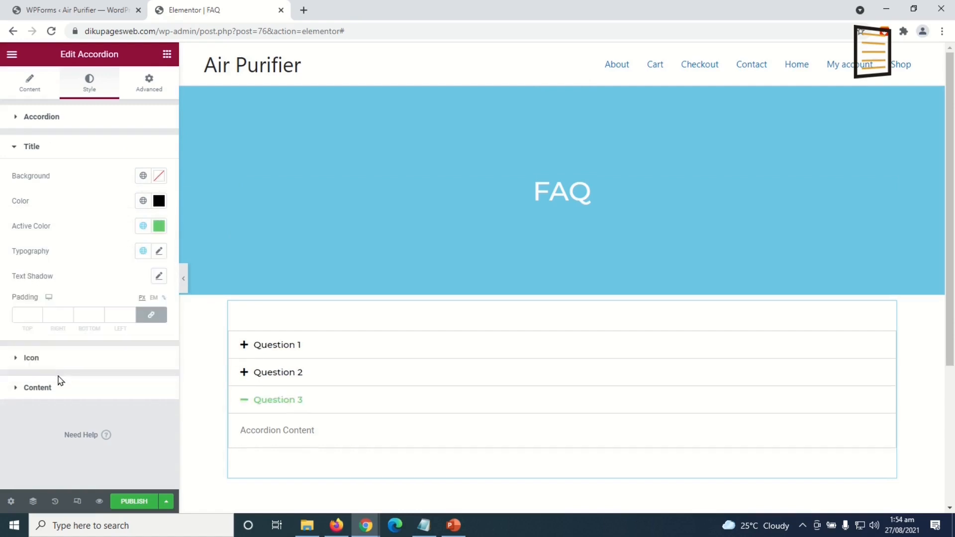
# Set the accordion titles' active color to #6CC7E7
pyautogui.click(160, 226)
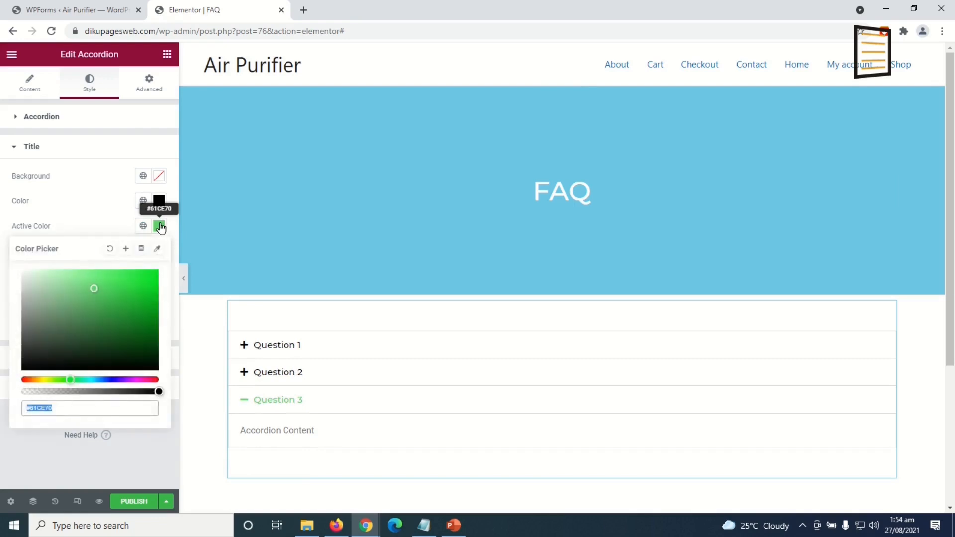
pyautogui.write('#6CC7E7')
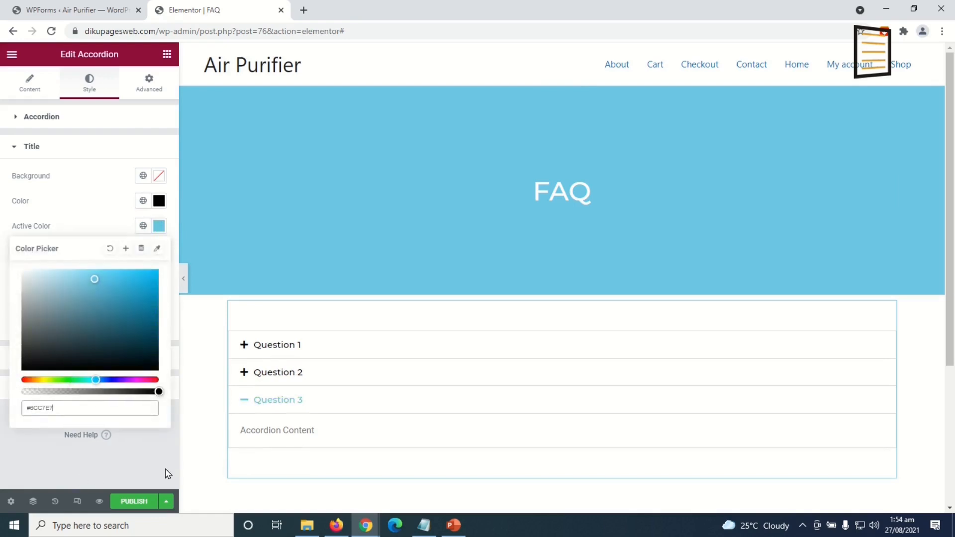
pyautogui.click(175, 411)
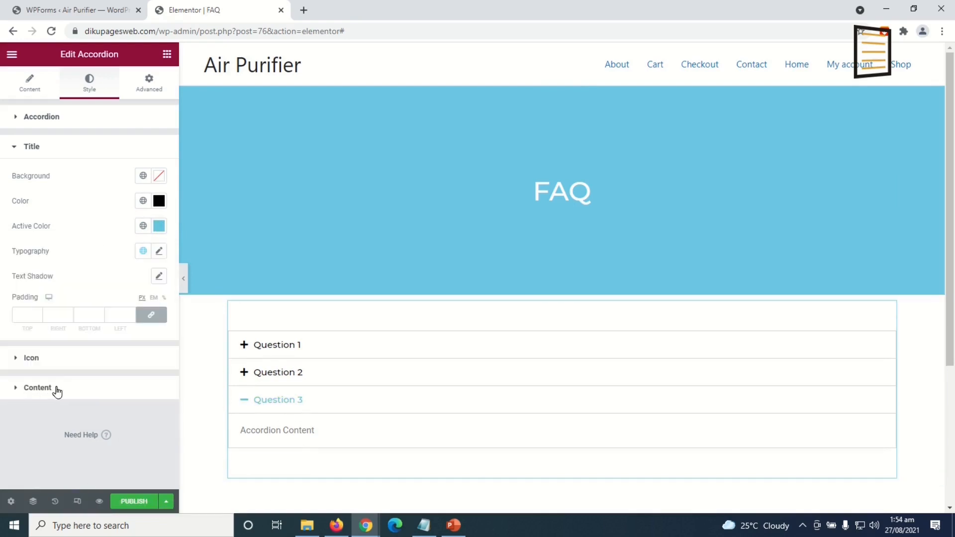
# Apply the Montserrat global font to the accordion's content text and publish the FAQ page
pyautogui.click(292, 348)
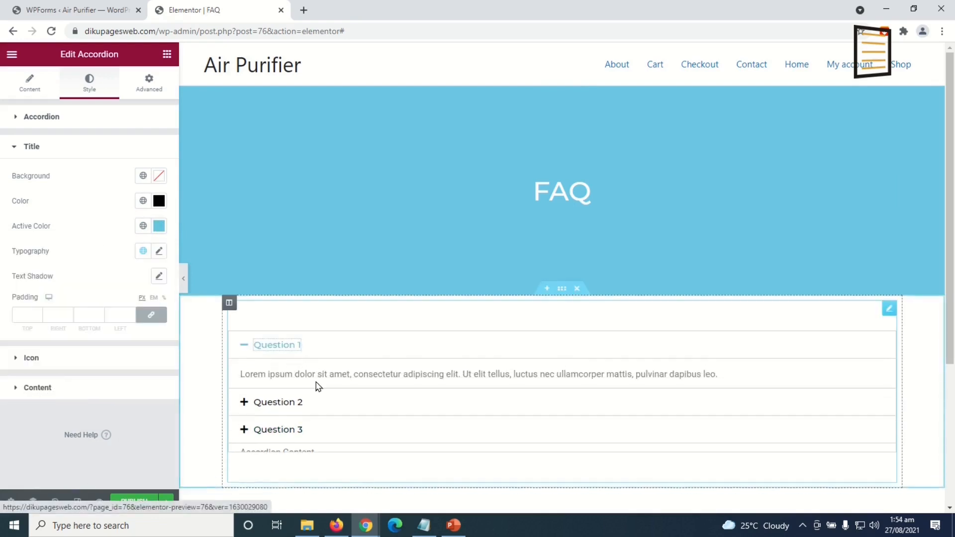
pyautogui.click(38, 388)
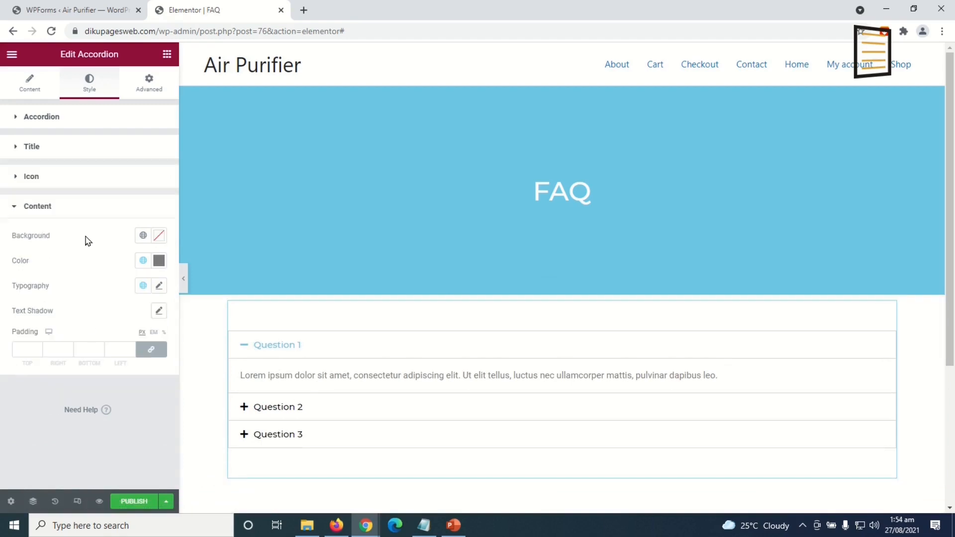
pyautogui.click(143, 285)
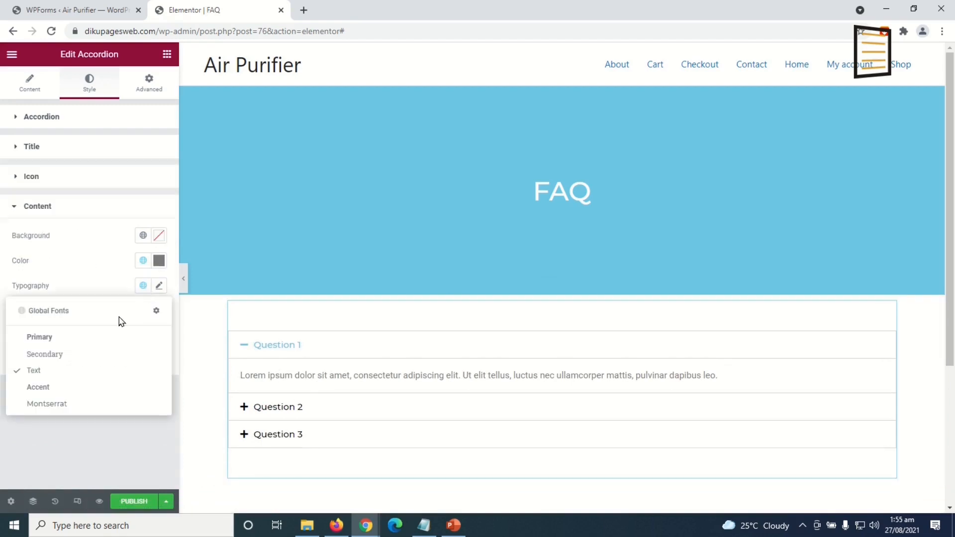
pyautogui.click(47, 404)
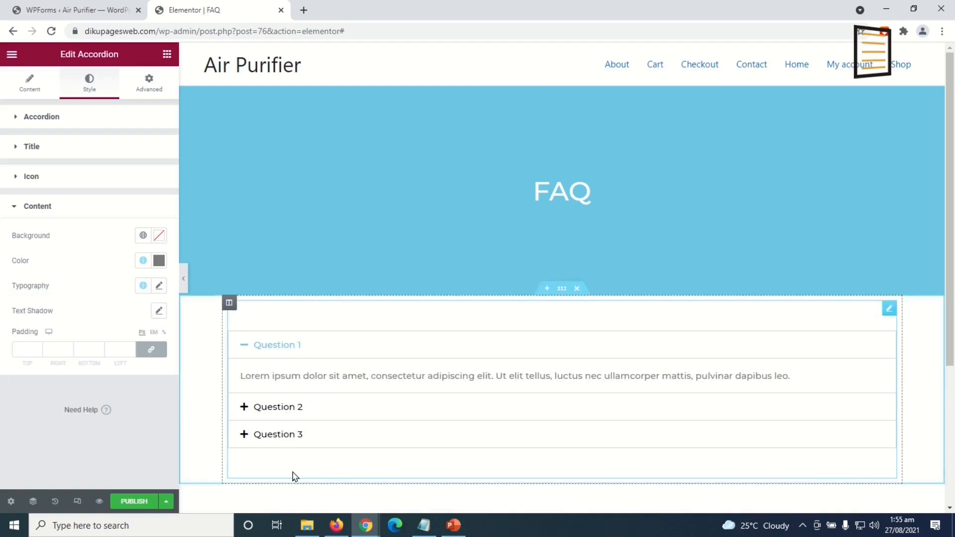
pyautogui.click(123, 500)
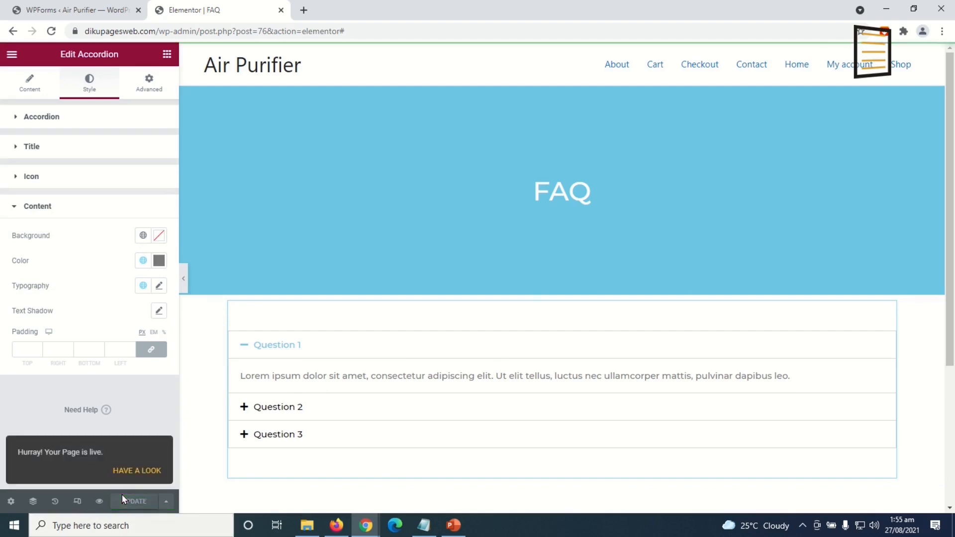
# Preview the published FAQ page, checking its heading and accordion, and close the preview and the page editor
pyautogui.click(99, 501)
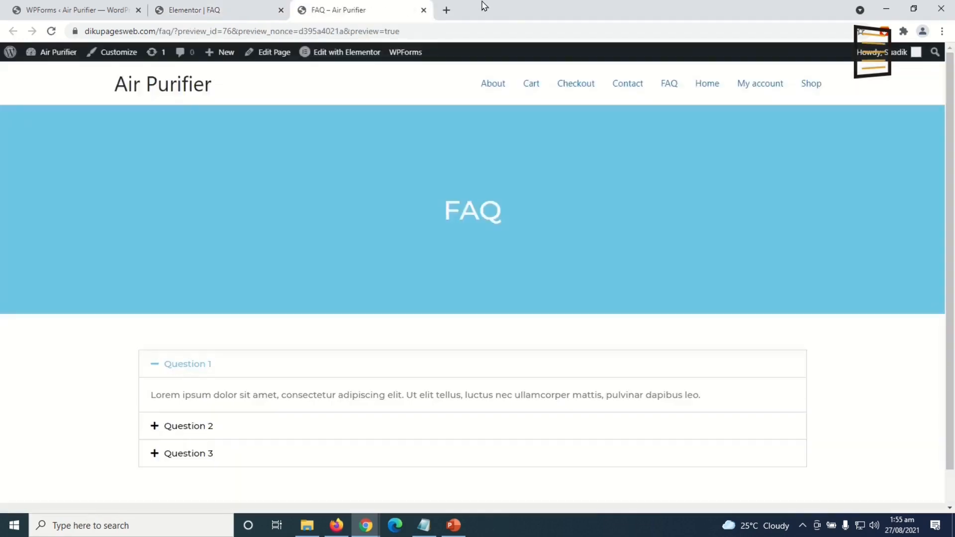
pyautogui.scroll(-2, 806, 413)
pyautogui.scroll(2, 806, 413)
pyautogui.scroll(-1, 806, 413)
pyautogui.scroll(1, 806, 413)
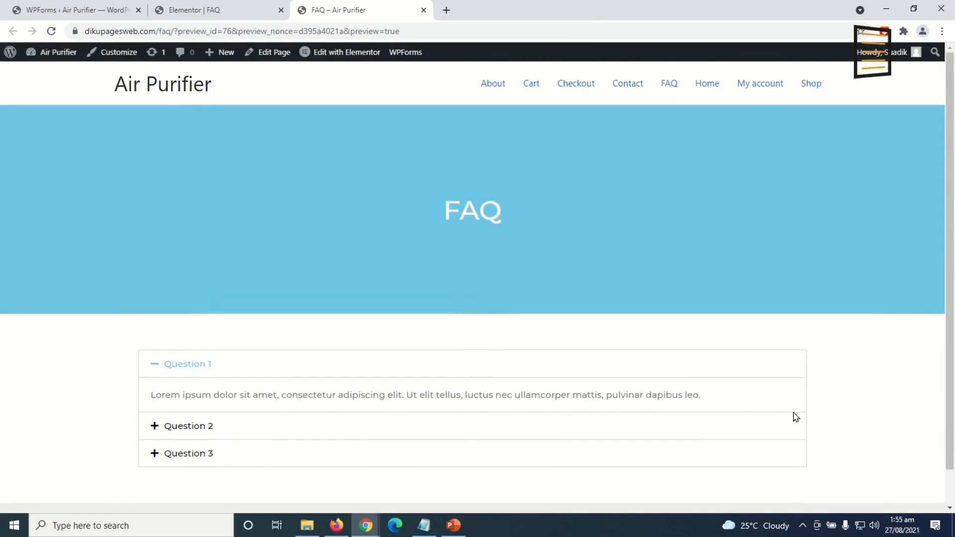
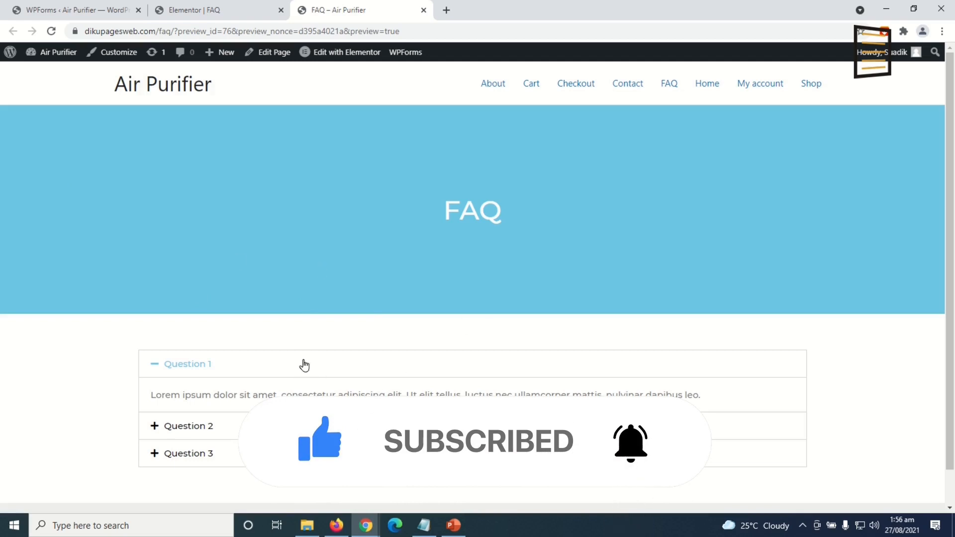
pyautogui.click(424, 10)
pyautogui.click(280, 10)
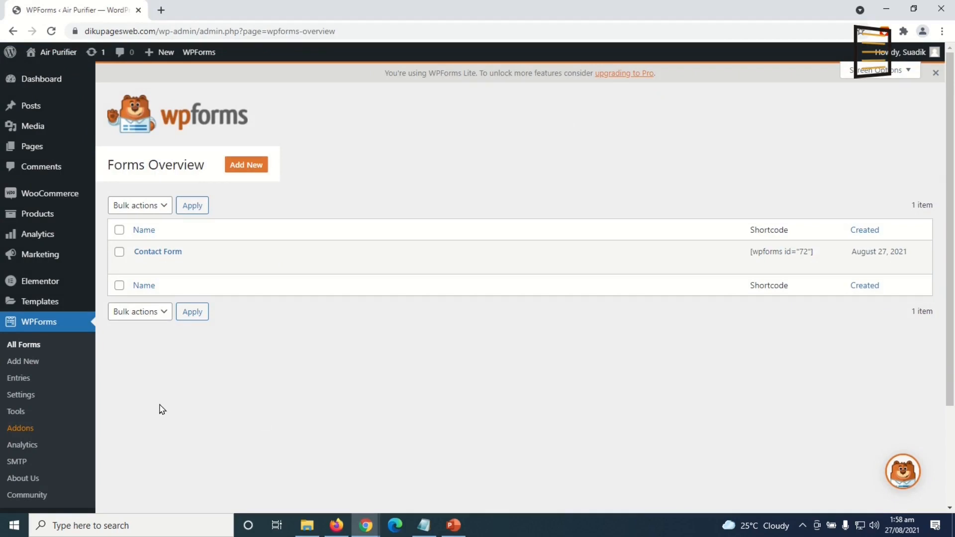
# Open the Air Purifier site in a new browser tab and bring up its theme customizer
pyautogui.rightClick(58, 53)
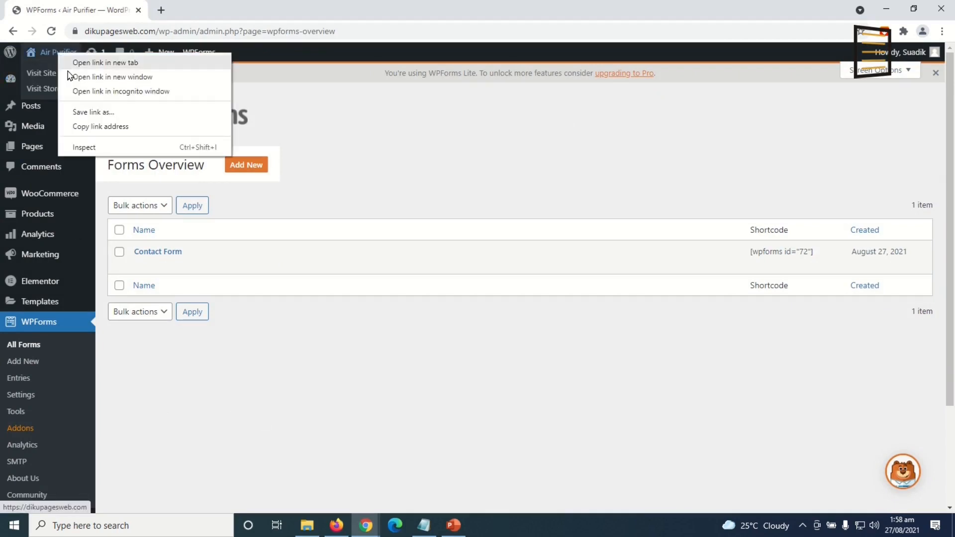
pyautogui.click(120, 63)
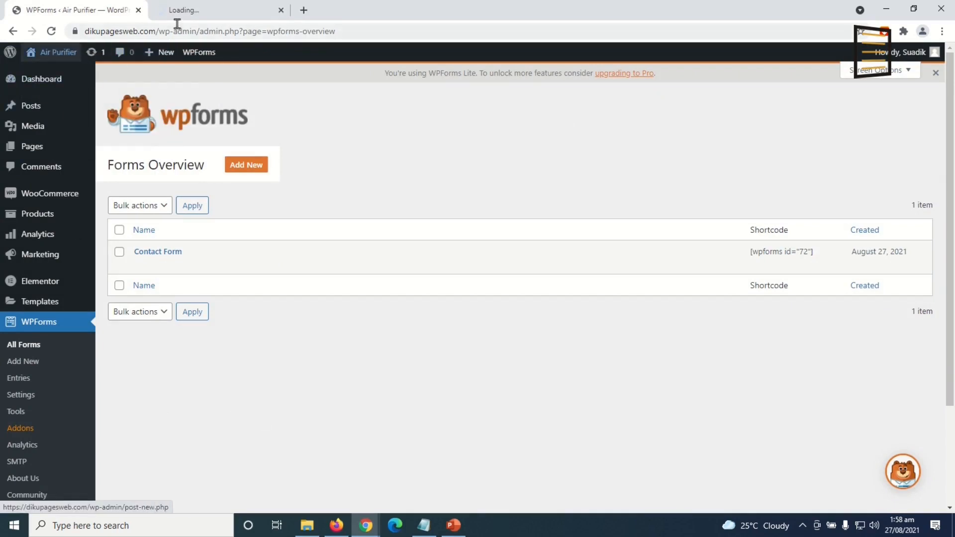
pyautogui.click(184, 11)
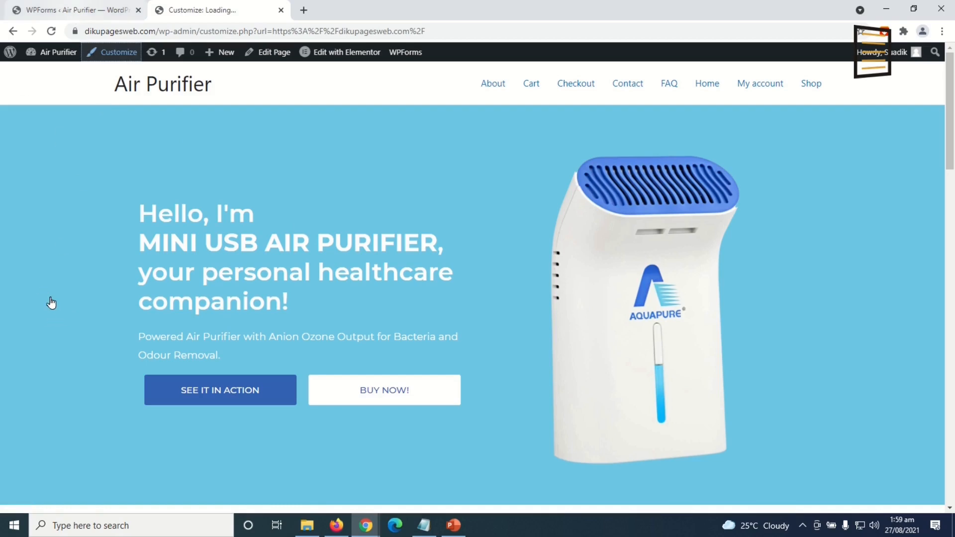
pyautogui.click(59, 7)
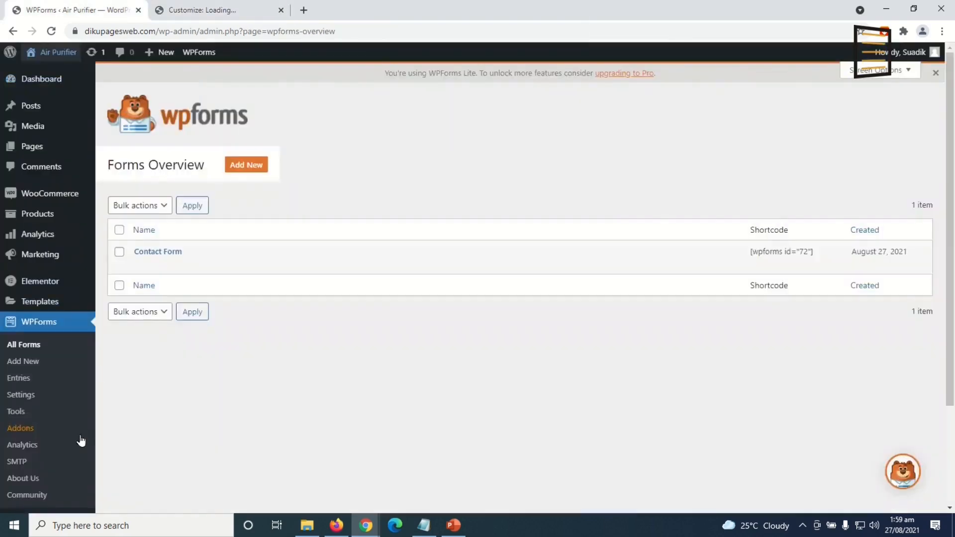
pyautogui.scroll(-2, 74, 437)
pyautogui.moveTo(46, 408)
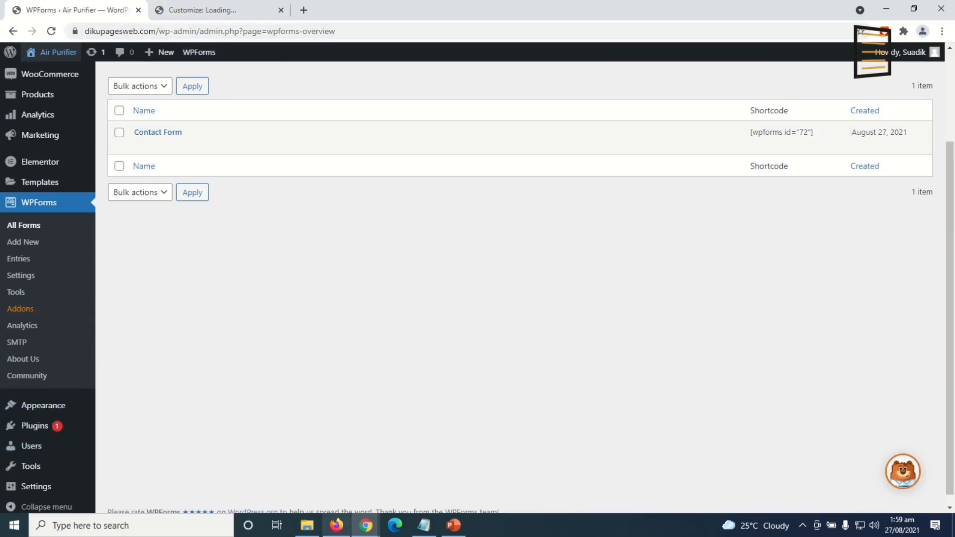
pyautogui.click(183, 13)
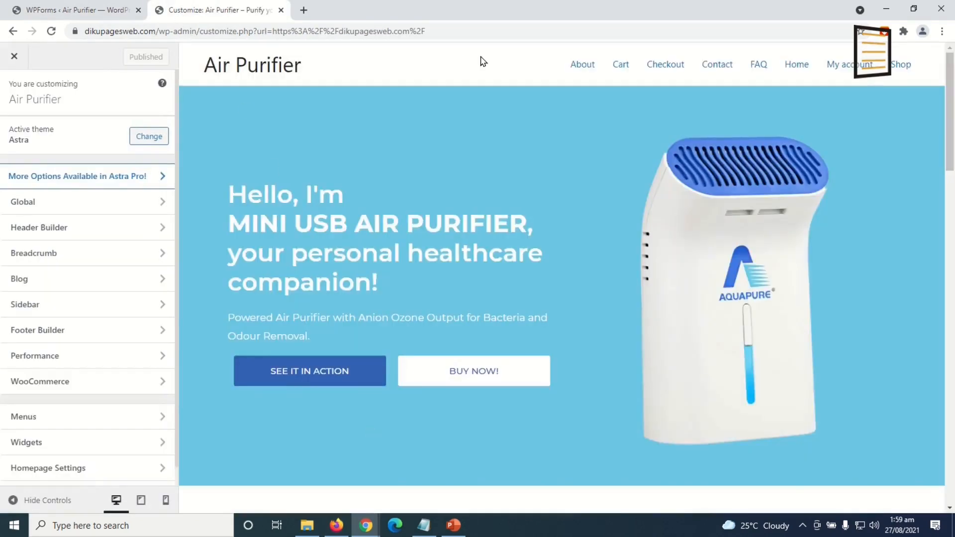
pyautogui.scroll(-20, 600, 311)
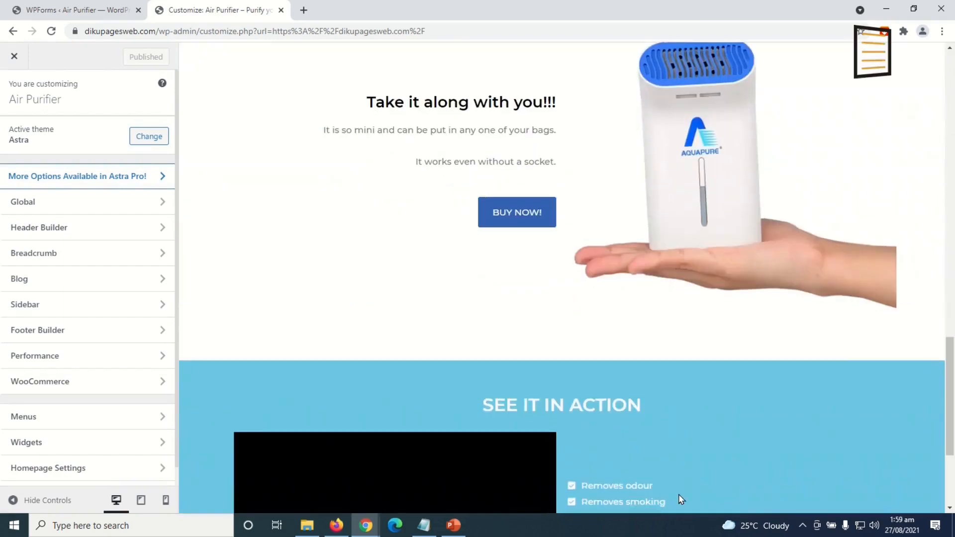
pyautogui.scroll(20, 488, 184)
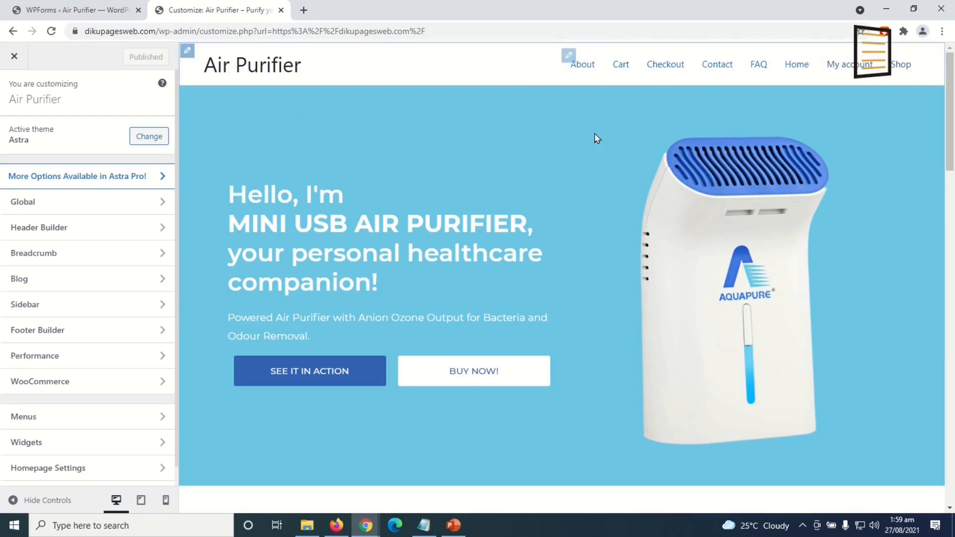
# Create a new navigation menu named "Main Menu" and assign it to the Primary Menu location
pyautogui.click(51, 422)
pyautogui.click(141, 265)
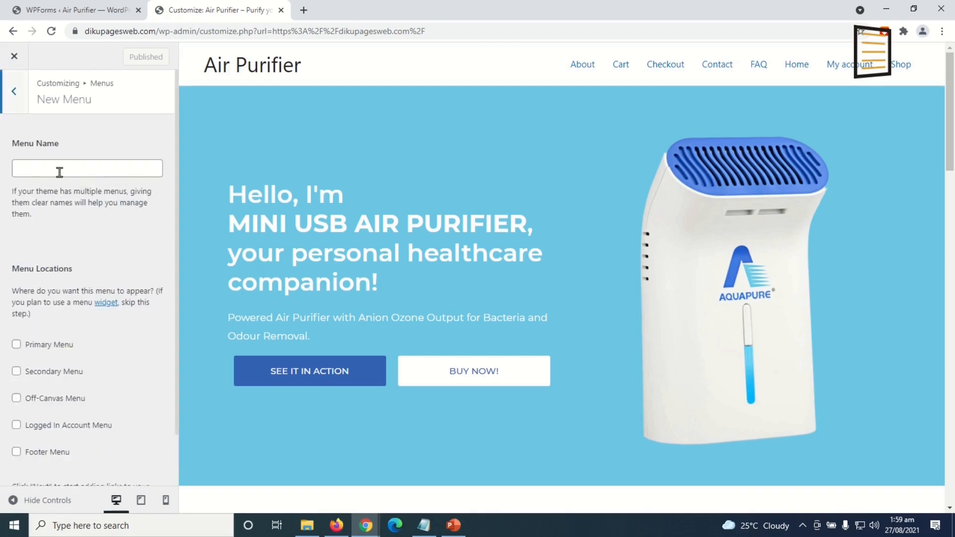
pyautogui.click(59, 171)
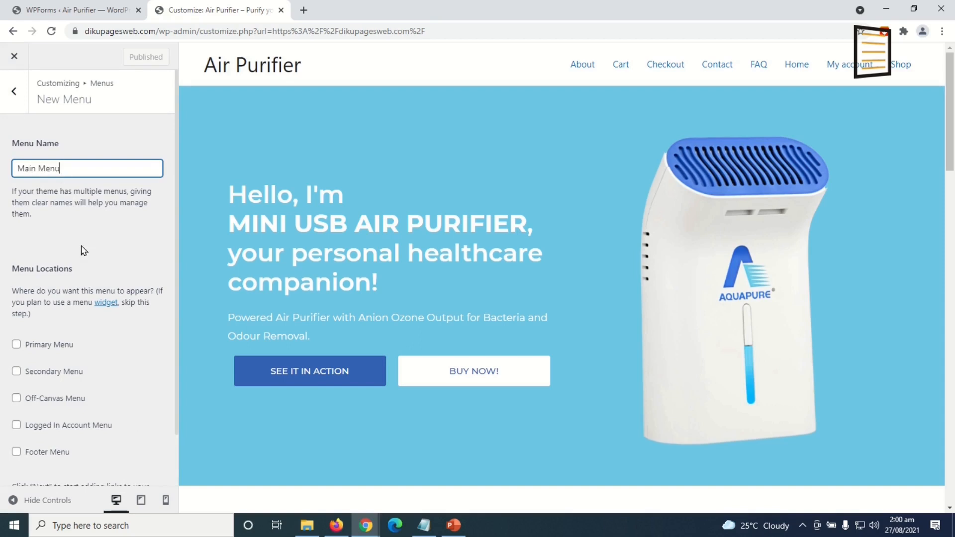
pyautogui.click(16, 345)
pyautogui.scroll(-2, 107, 369)
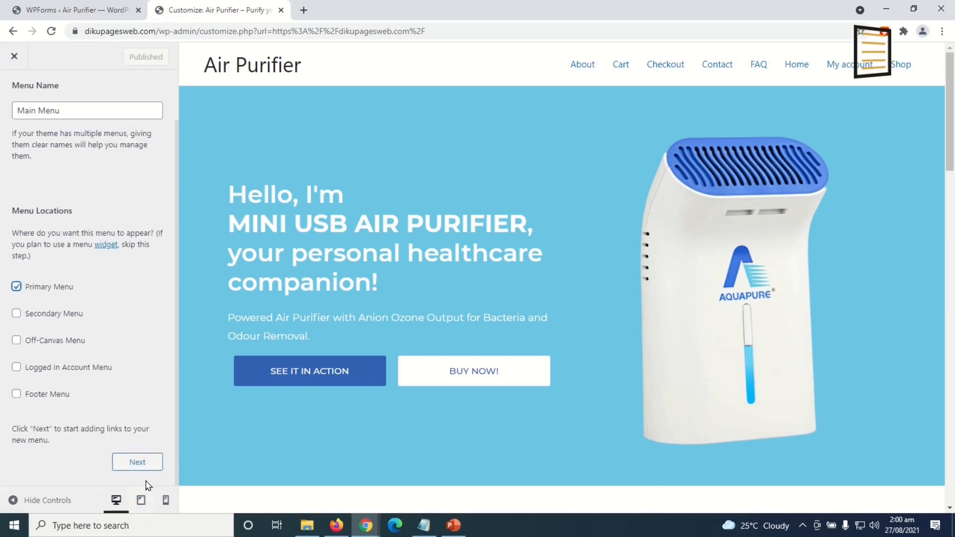
pyautogui.click(139, 462)
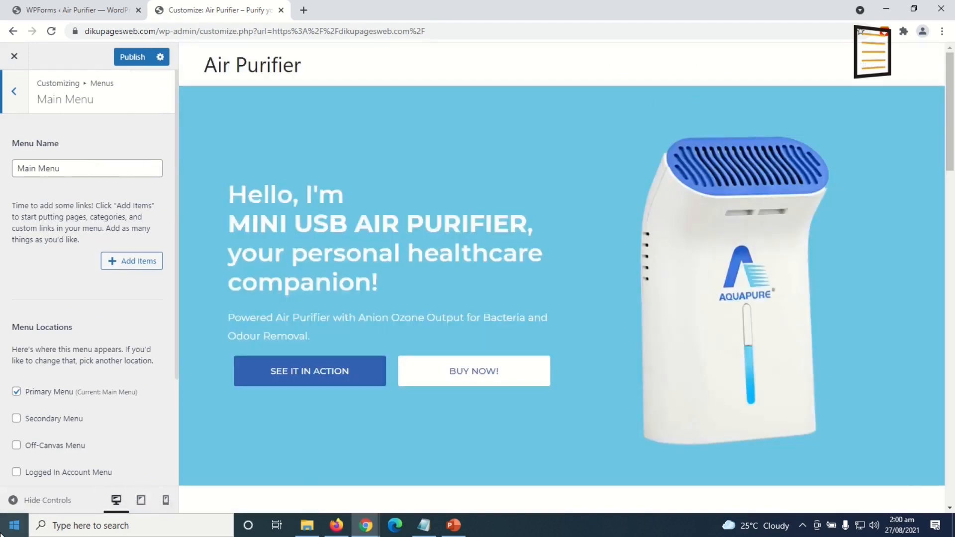
# Add the Home, FAQ, Contact and About pages to the Main Menu
pyautogui.click(134, 264)
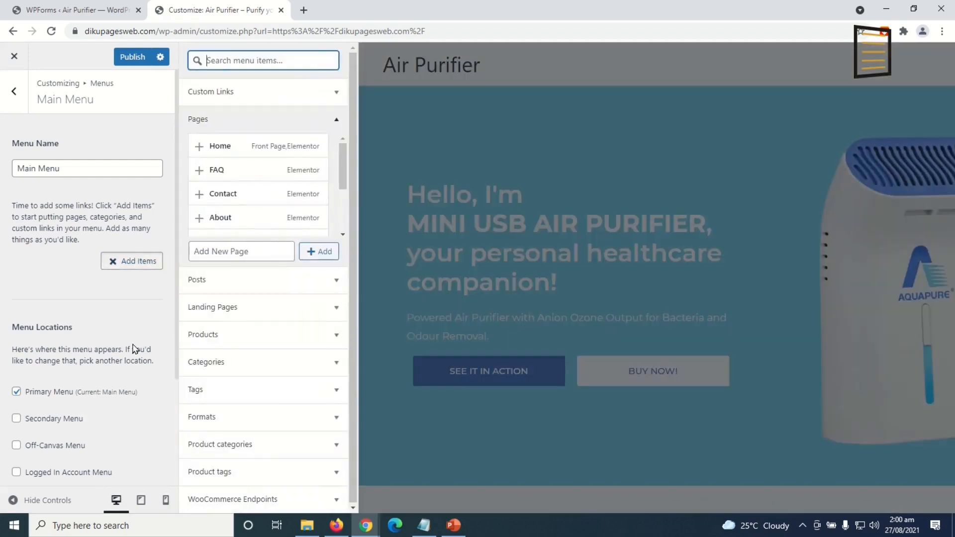
pyautogui.click(246, 148)
pyautogui.click(242, 172)
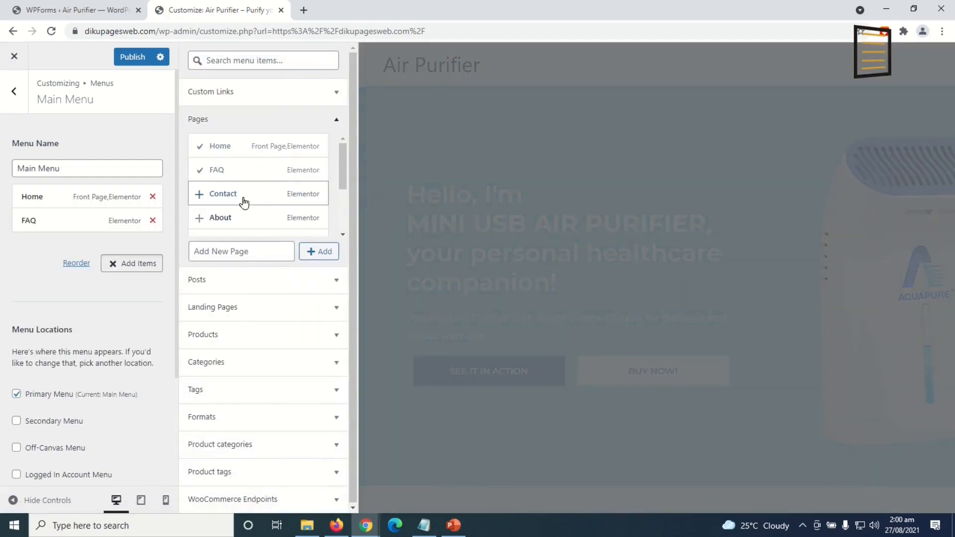
pyautogui.click(245, 195)
pyautogui.click(239, 220)
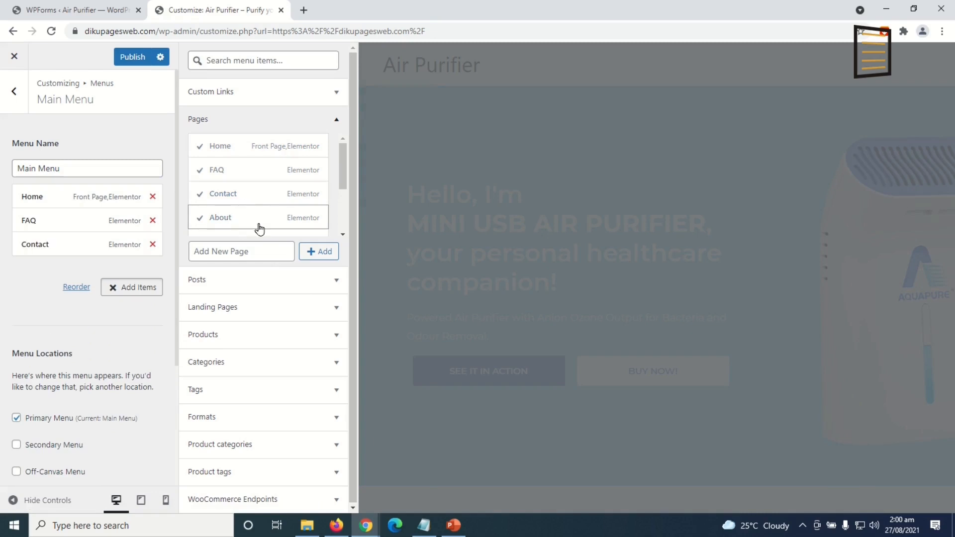
pyautogui.scroll(-4, 277, 194)
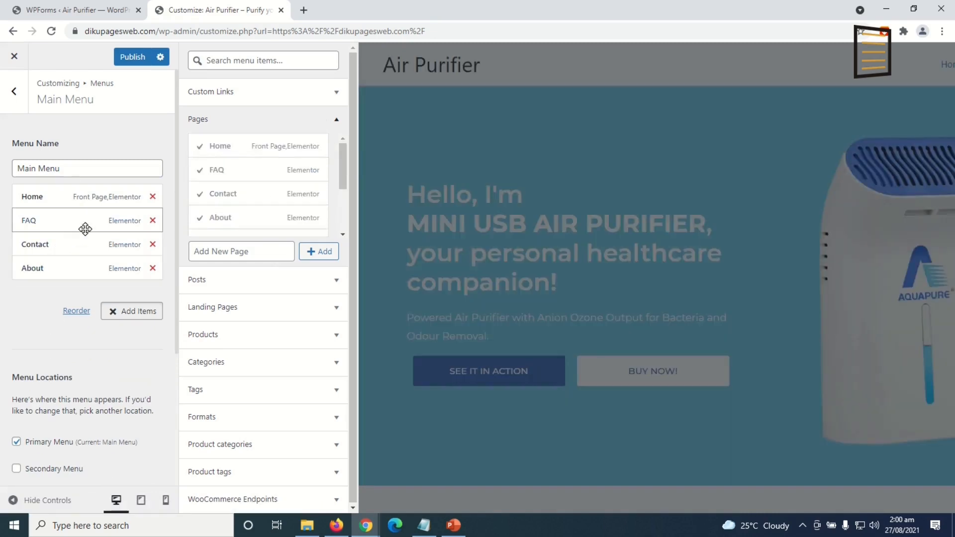
# Reorder the Main Menu items as Home, About, FAQ, Contact and publish the changes
pyautogui.moveTo(66, 219); pyautogui.dragTo(45, 288)
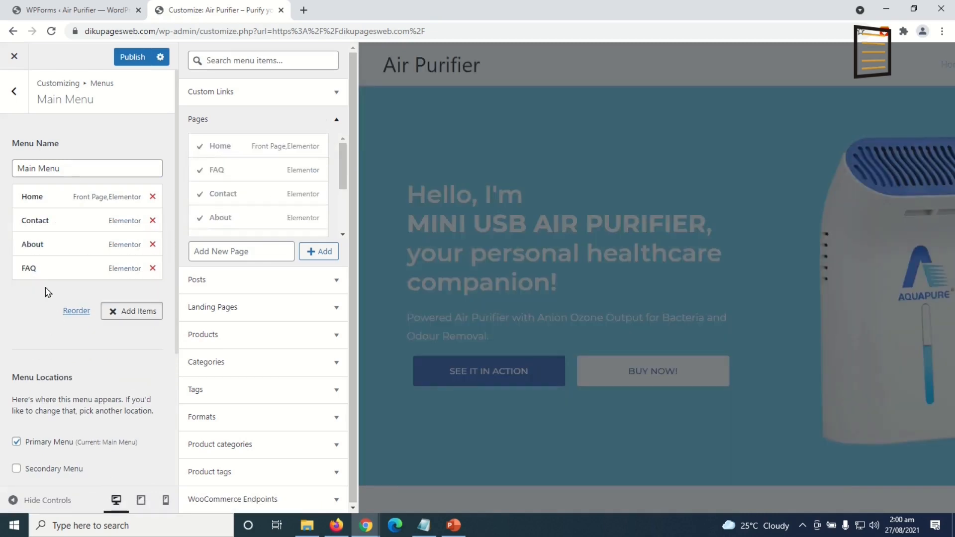
pyautogui.moveTo(38, 221); pyautogui.dragTo(29, 308)
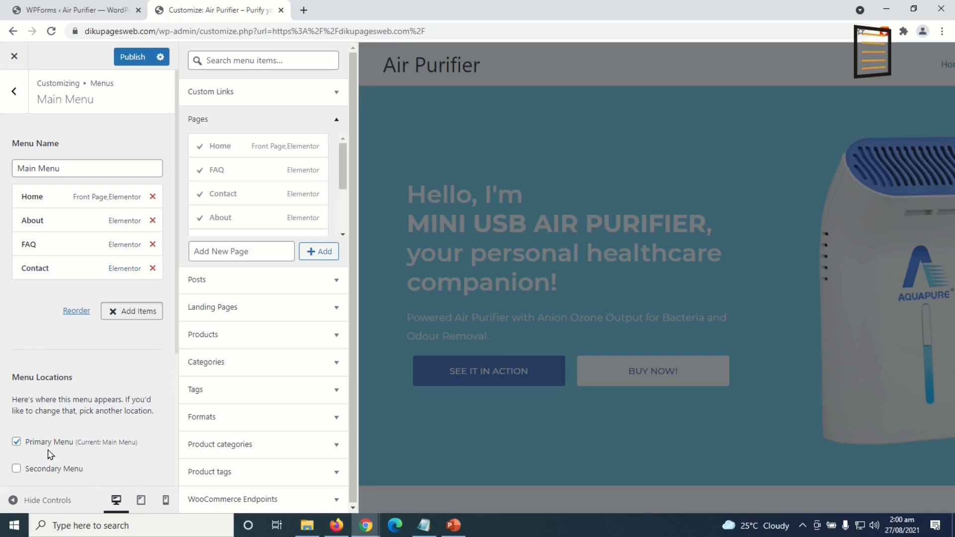
pyautogui.click(133, 57)
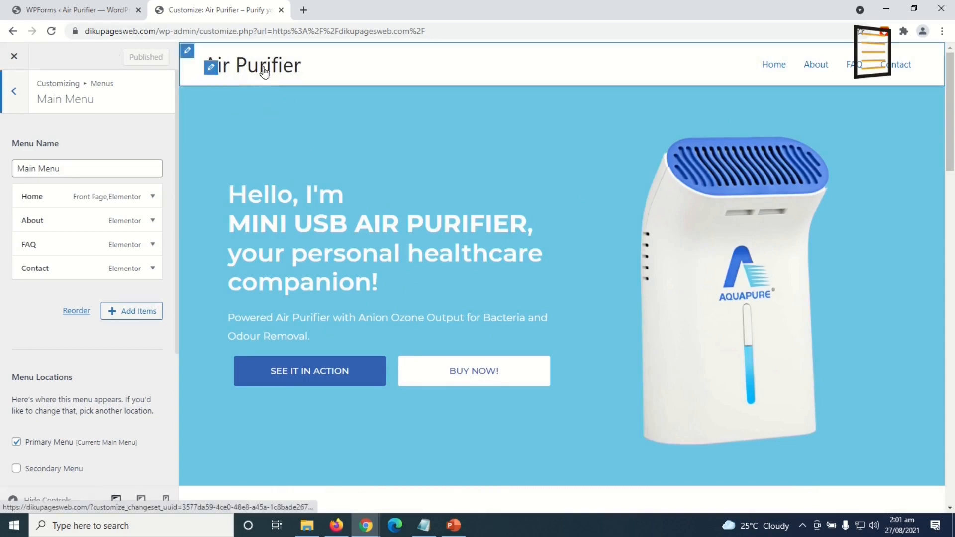
# Upload the air-purifier-logo image from the aliexpress tuto folder and set it as the site logo without cropping
pyautogui.click(211, 68)
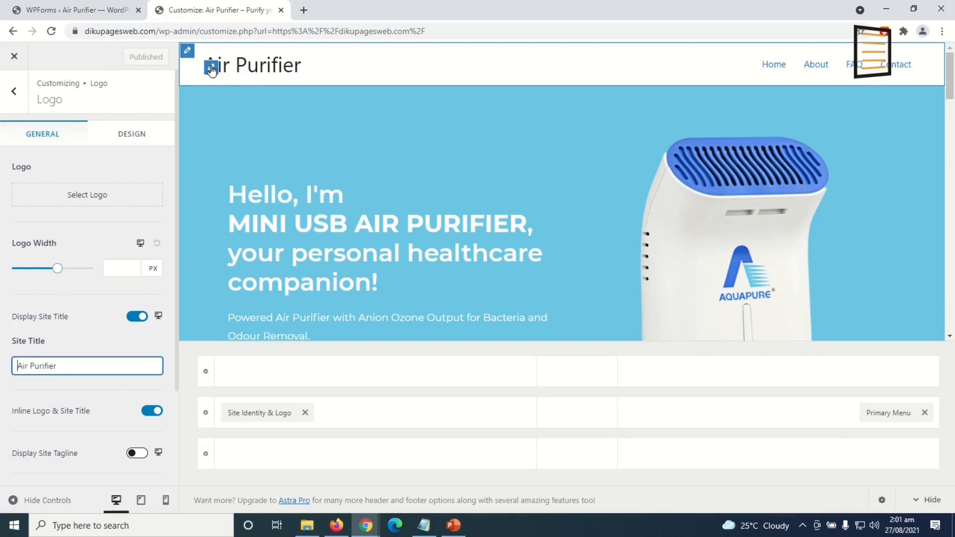
pyautogui.click(96, 195)
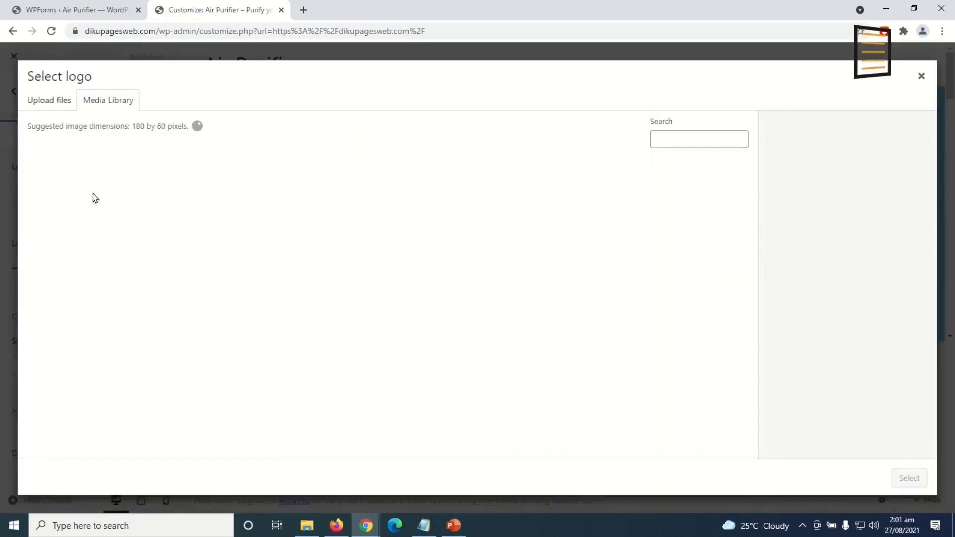
pyautogui.click(46, 101)
pyautogui.click(466, 283)
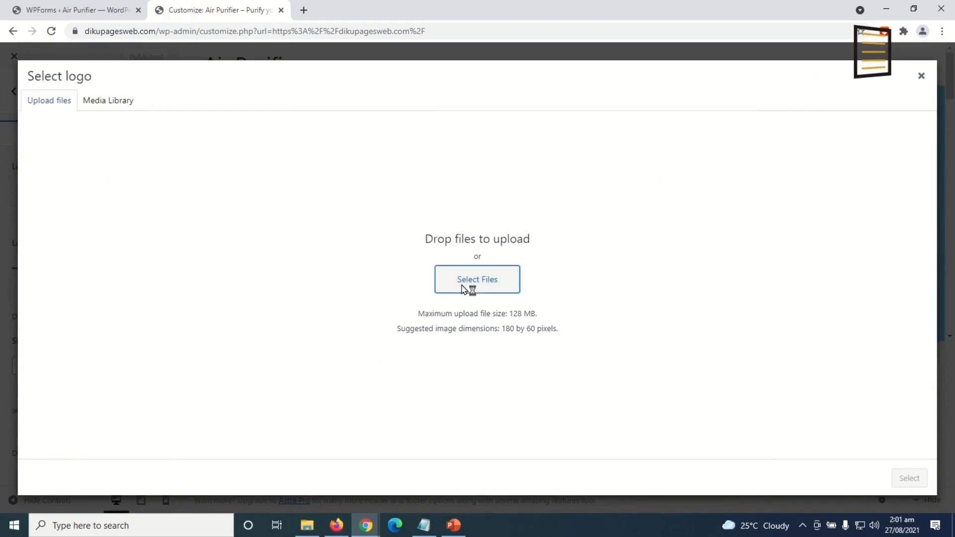
pyautogui.click(154, 30)
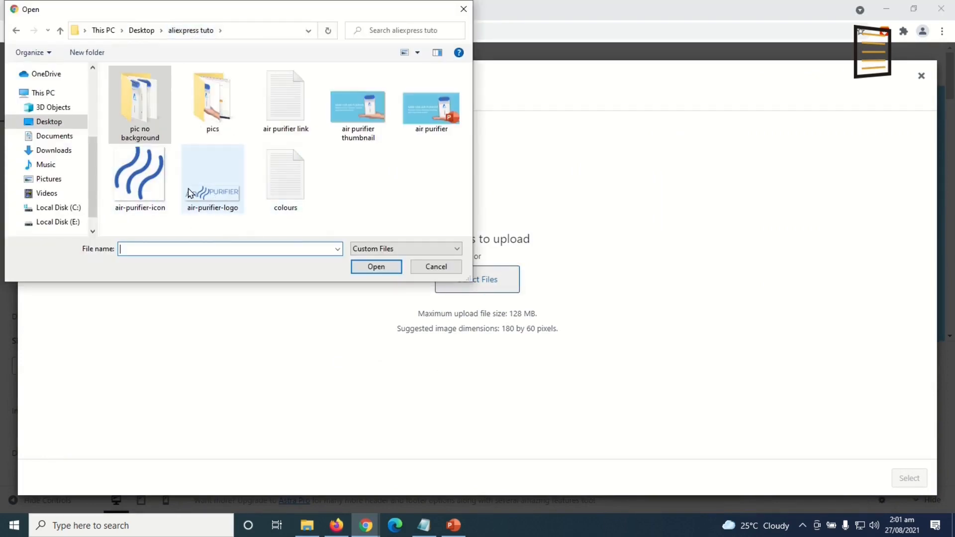
pyautogui.click(209, 199)
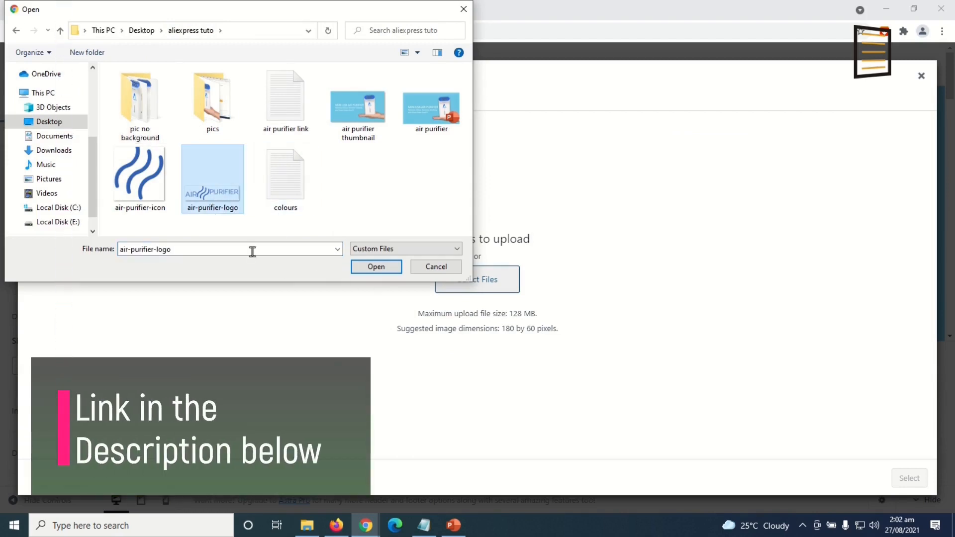
pyautogui.click(376, 267)
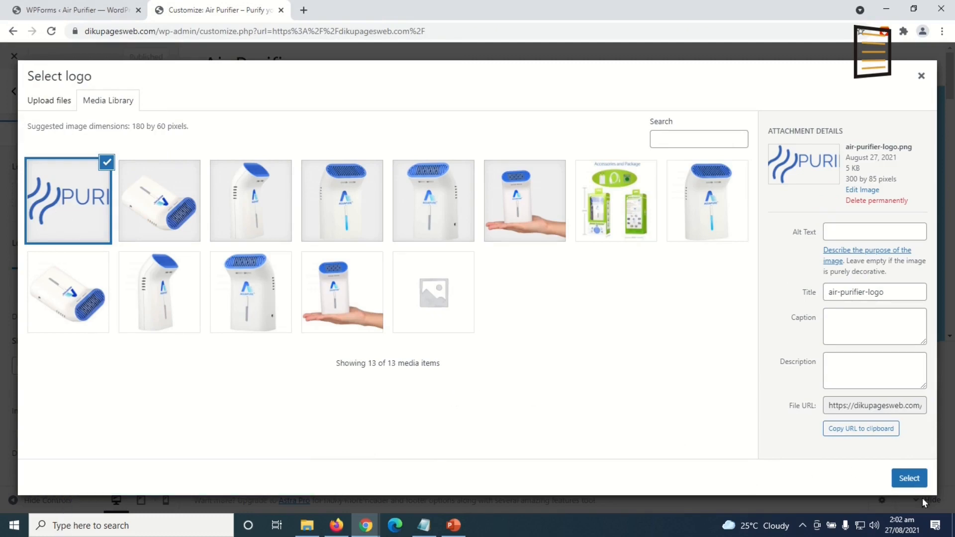
pyautogui.click(905, 486)
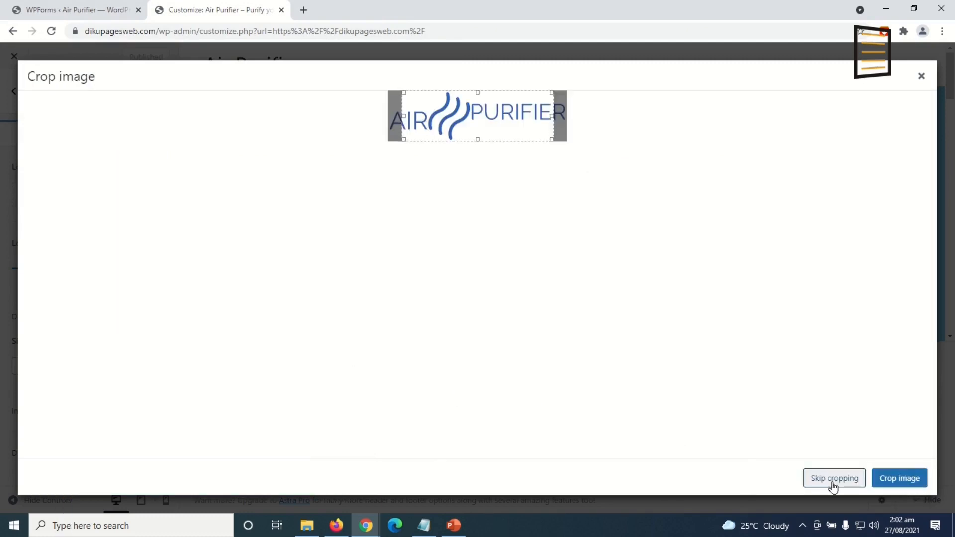
pyautogui.click(833, 479)
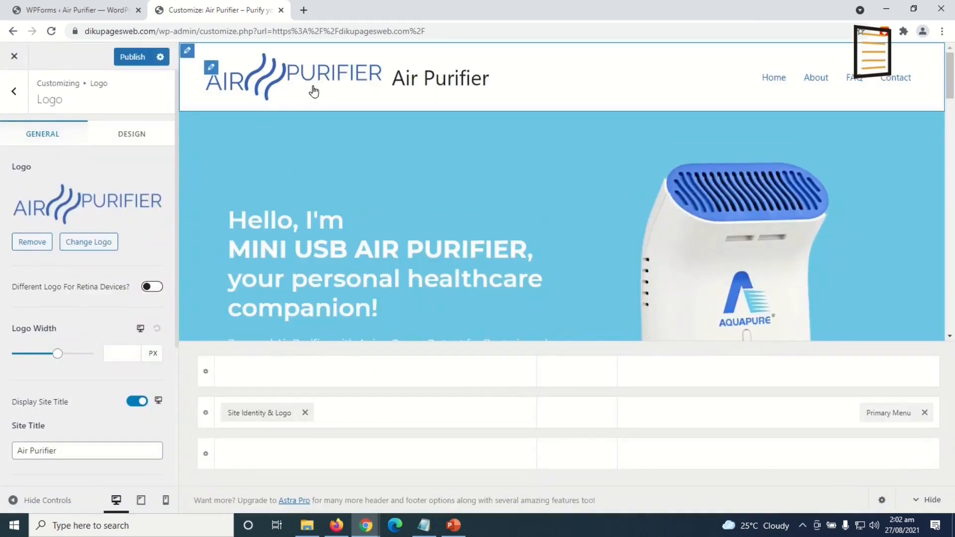
# Set the logo width to 180 px and hide the site title in the header
pyautogui.click(59, 356)
pyautogui.moveTo(53, 360); pyautogui.dragTo(41, 363)
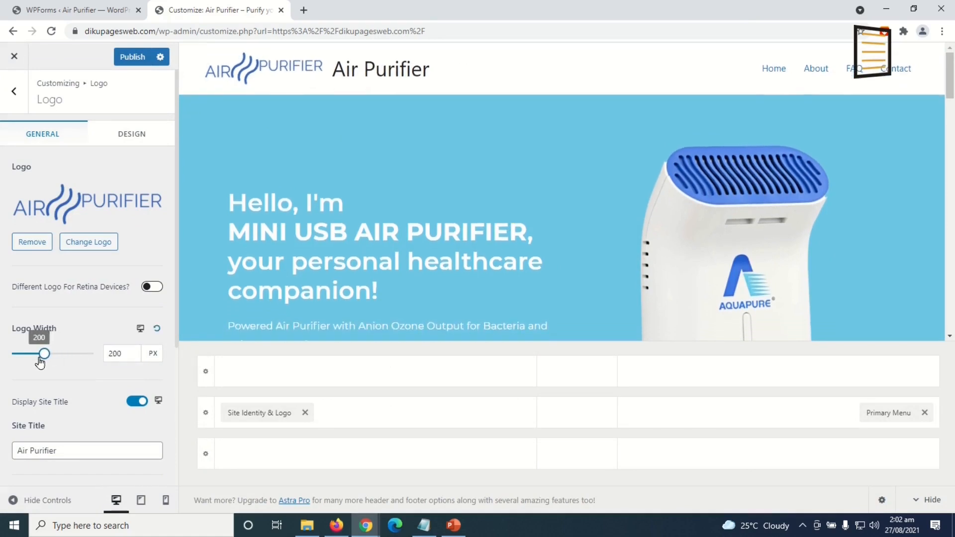
pyautogui.moveTo(40, 362); pyautogui.dragTo(37, 364)
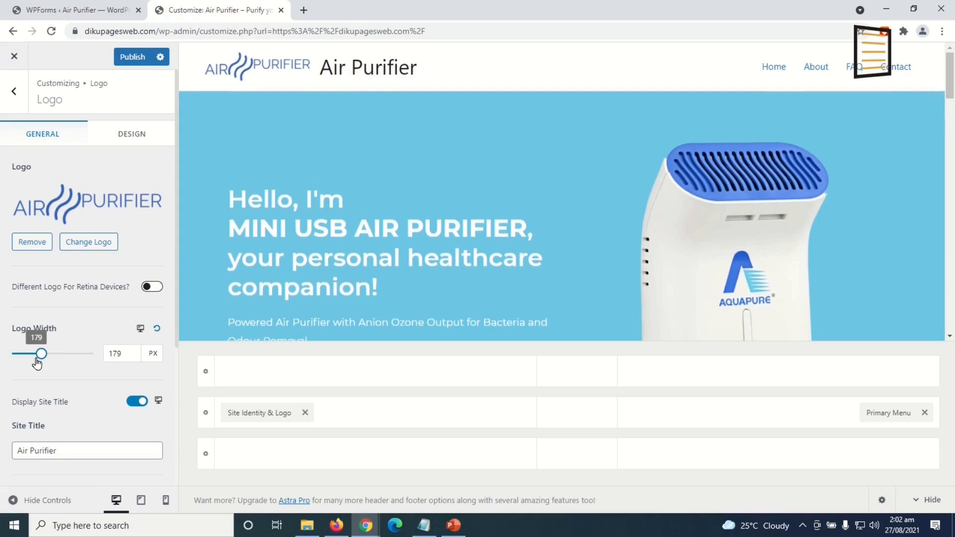
pyautogui.doubleClick(120, 353)
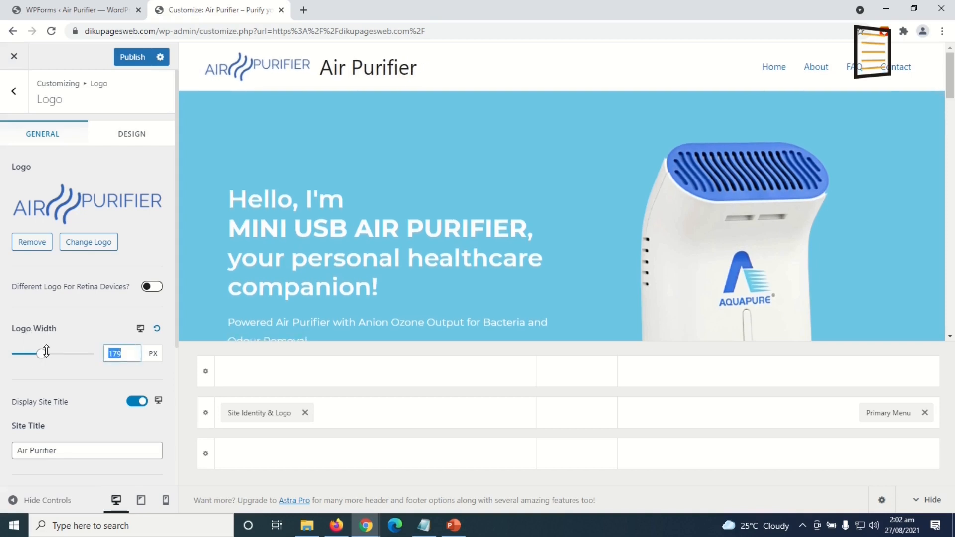
pyautogui.write('180')
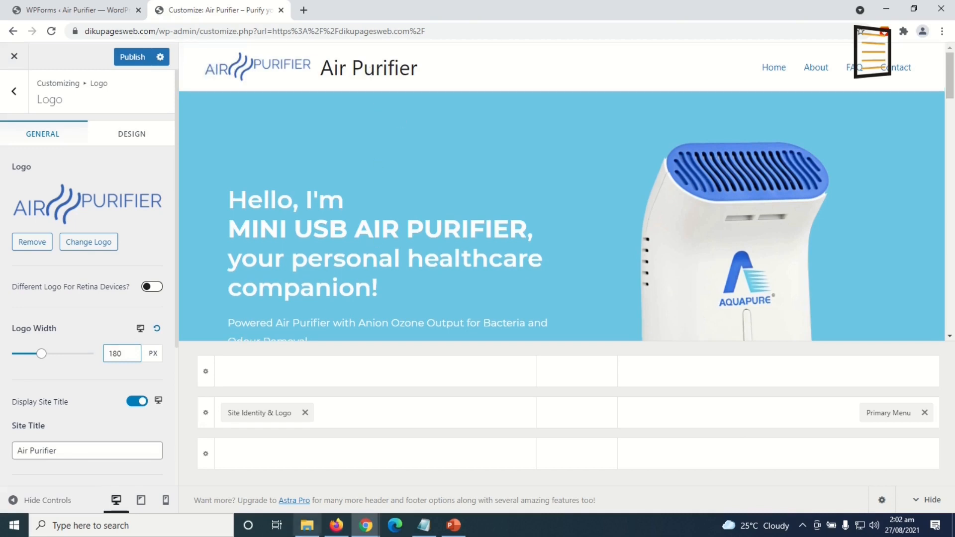
pyautogui.click(133, 405)
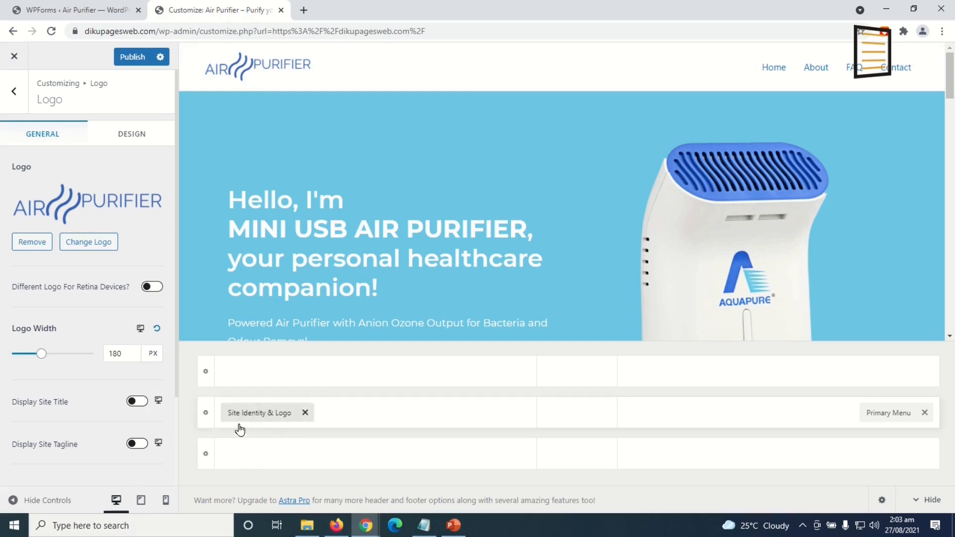
# Centre the logo in the main header row and the primary menu in the row below it
pyautogui.moveTo(266, 413); pyautogui.dragTo(580, 432)
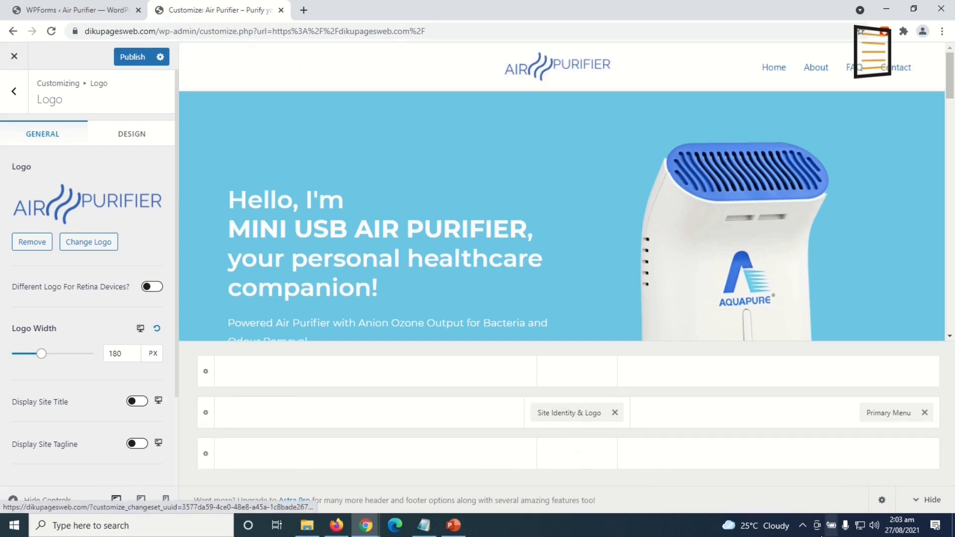
pyautogui.moveTo(890, 413); pyautogui.dragTo(577, 468)
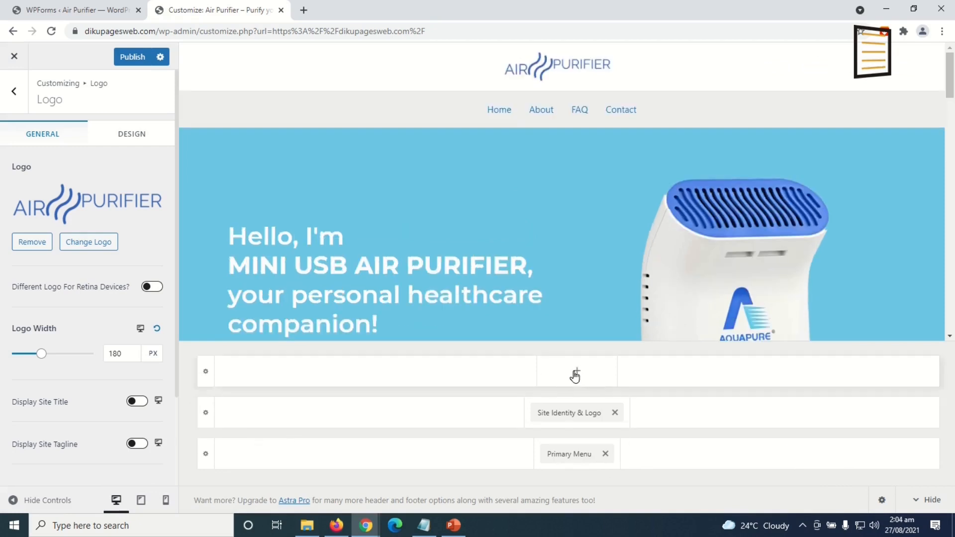
# Add an HTML 1 element to the centre of the row above the header with the text "FREE WORLDWIDE SHIPPING ON ALL ORDERS"
pyautogui.click(577, 372)
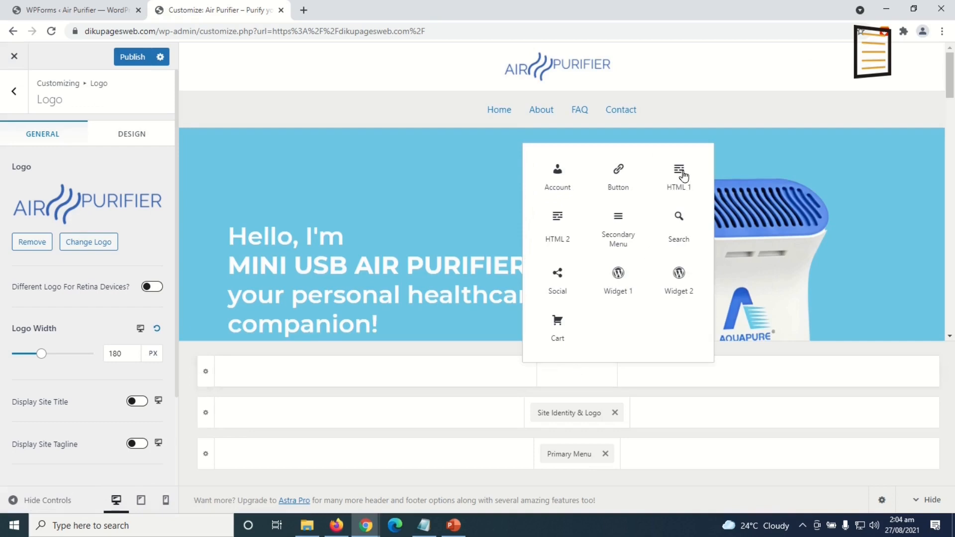
pyautogui.click(682, 179)
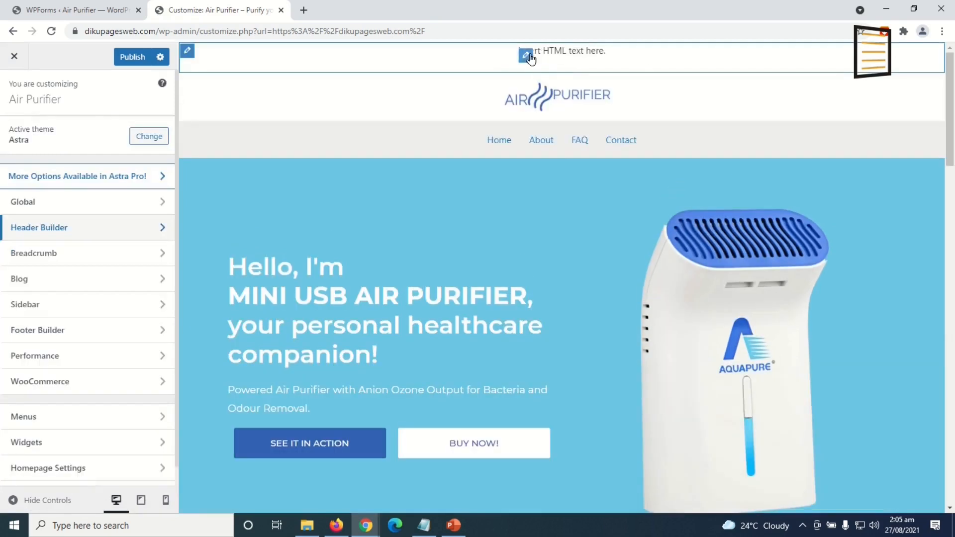
pyautogui.click(526, 56)
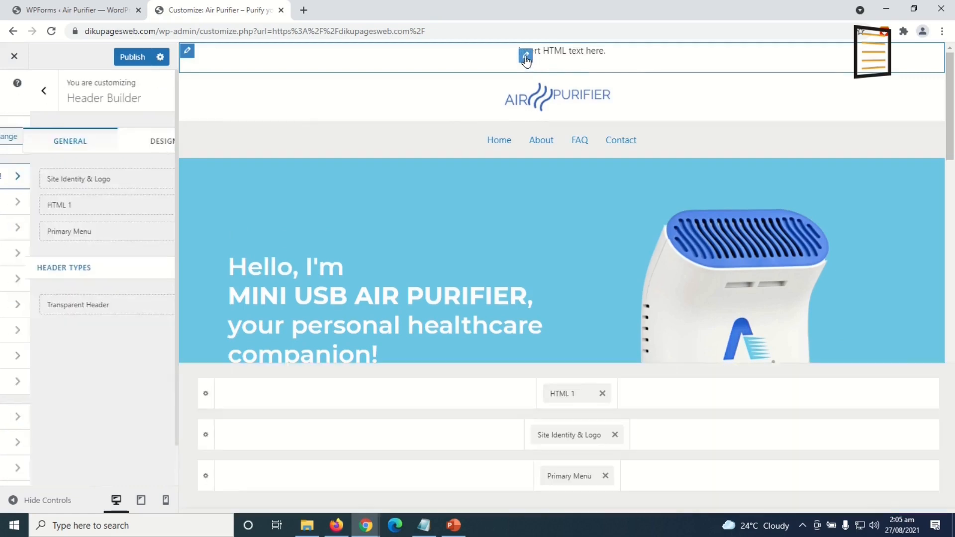
pyautogui.moveTo(136, 310); pyautogui.dragTo(1, 292)
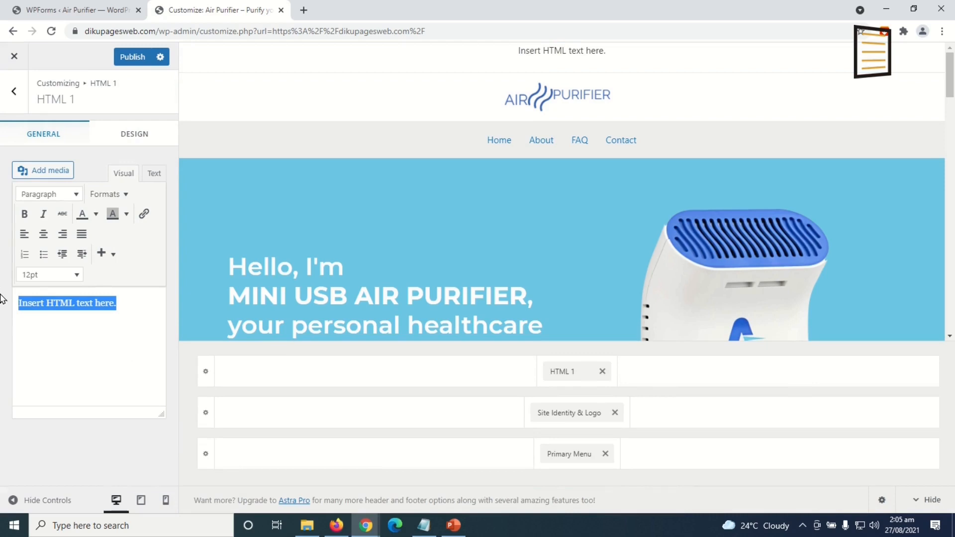
pyautogui.write('FREE WORLDWIDE SHIPPING ON ALL ORDERS')
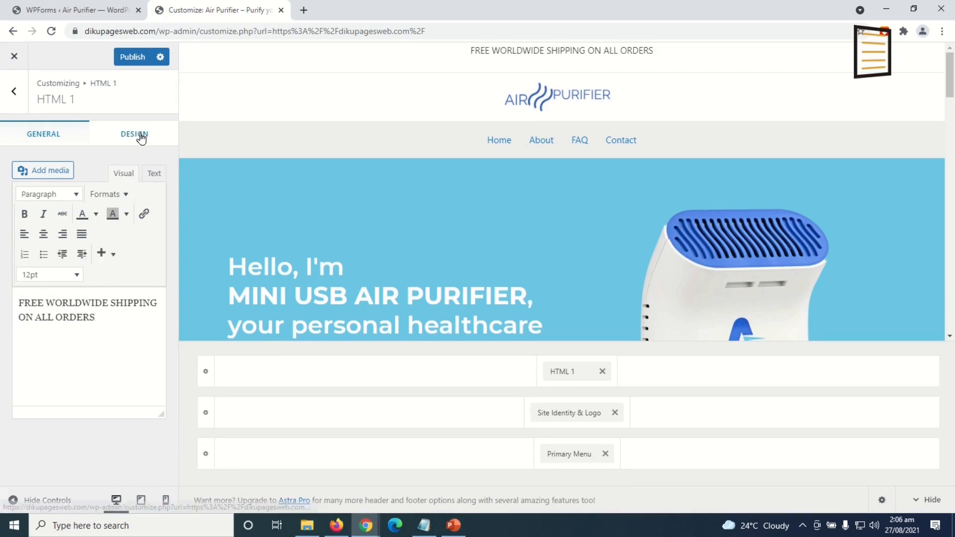
# Set the text color of the HTML 1 shipping announcement to white
pyautogui.click(141, 136)
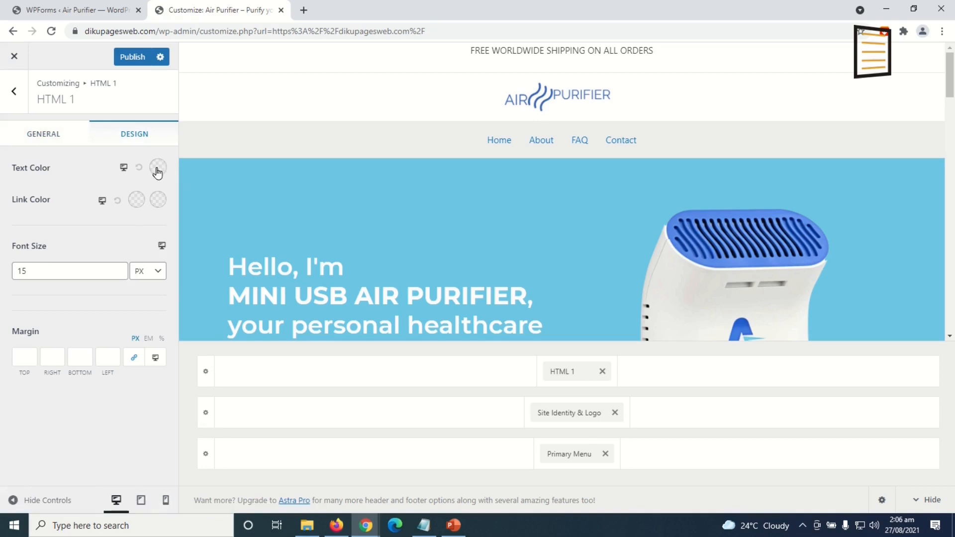
pyautogui.click(157, 169)
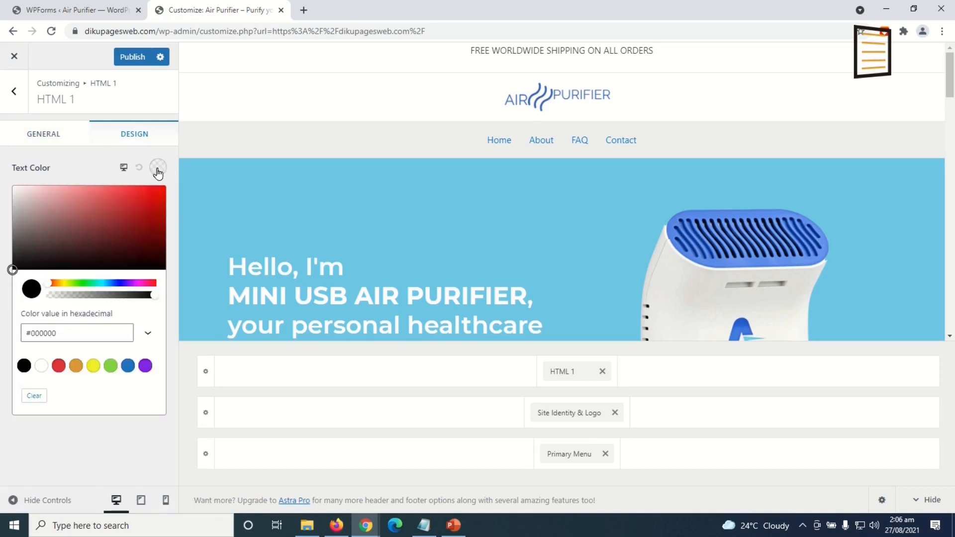
pyautogui.moveTo(35, 200); pyautogui.dragTo(1, 145)
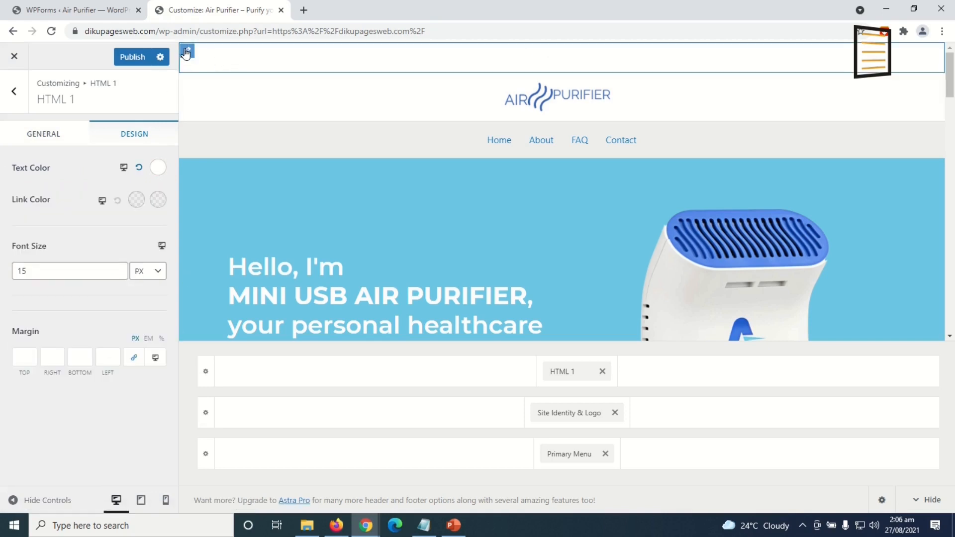
# Set the background color of the Above Header row to #3362b4
pyautogui.click(186, 53)
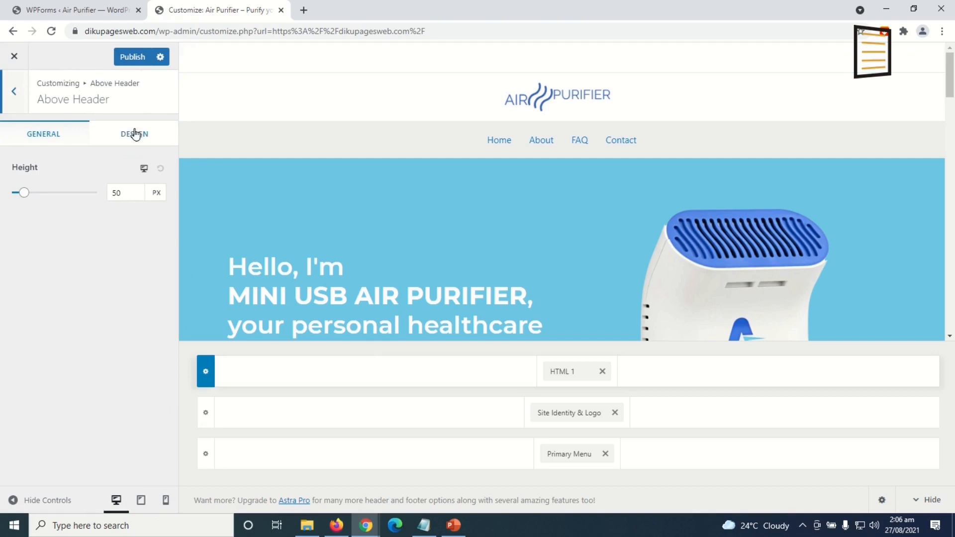
pyautogui.click(134, 134)
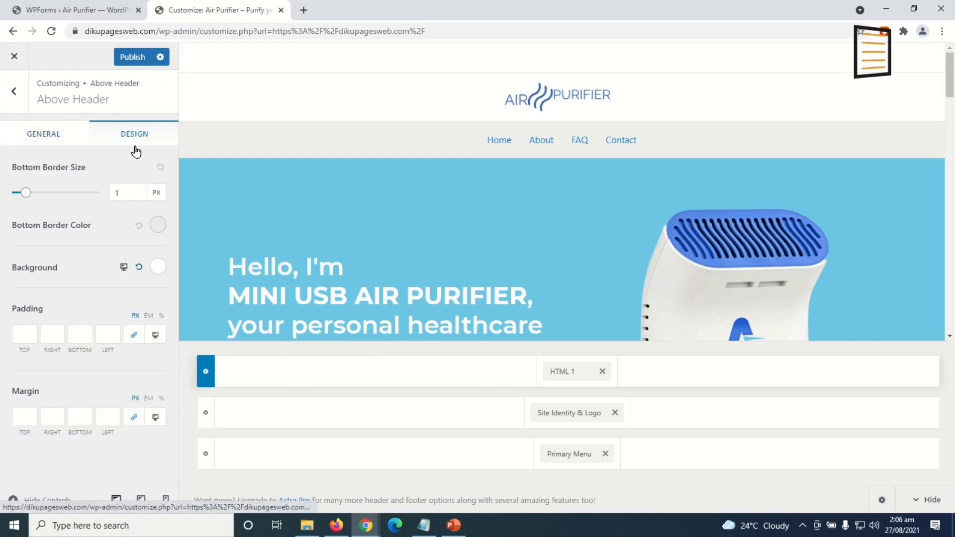
pyautogui.click(156, 268)
pyautogui.moveTo(76, 473); pyautogui.dragTo(1, 472)
pyautogui.click(154, 269)
pyautogui.click(66, 468)
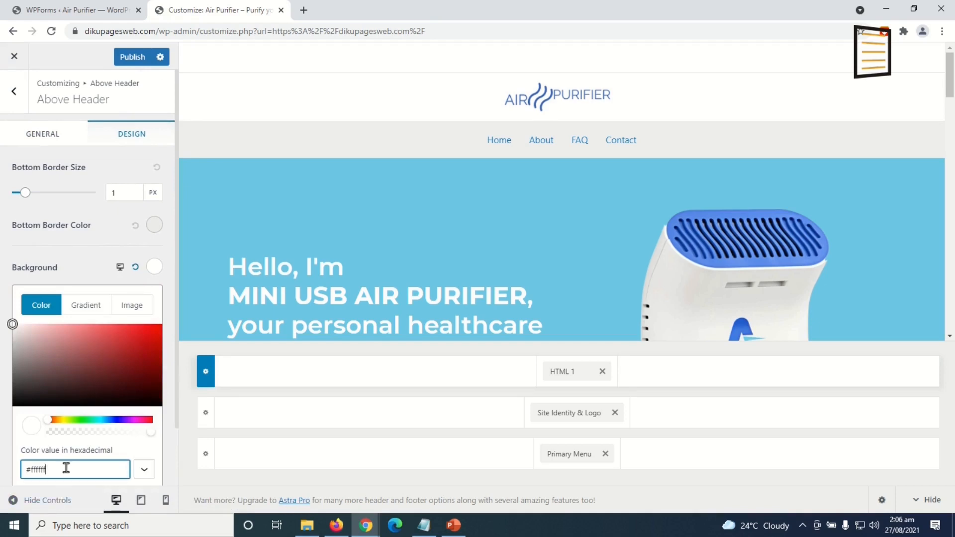
pyautogui.hotkey('ctrl', 'a')
pyautogui.write('#3362b4')
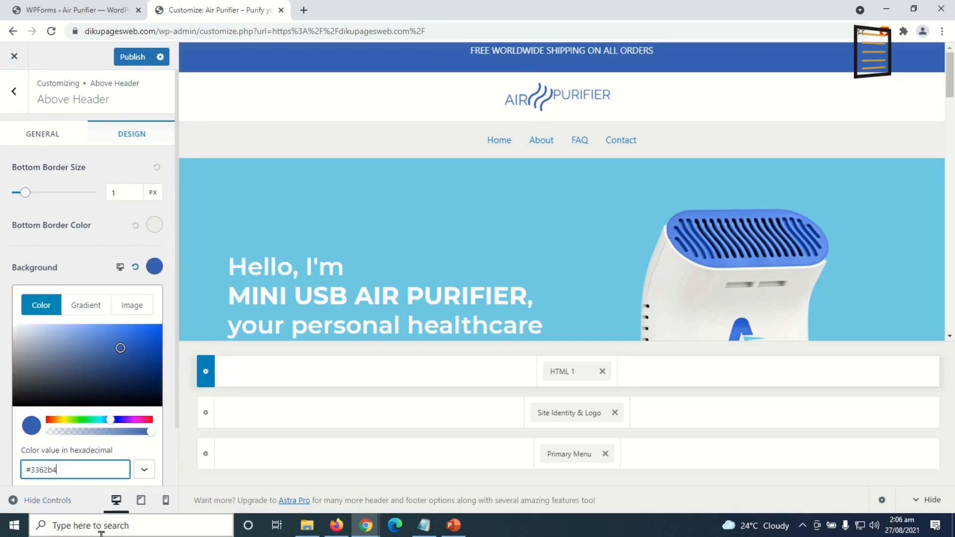
pyautogui.click(8, 414)
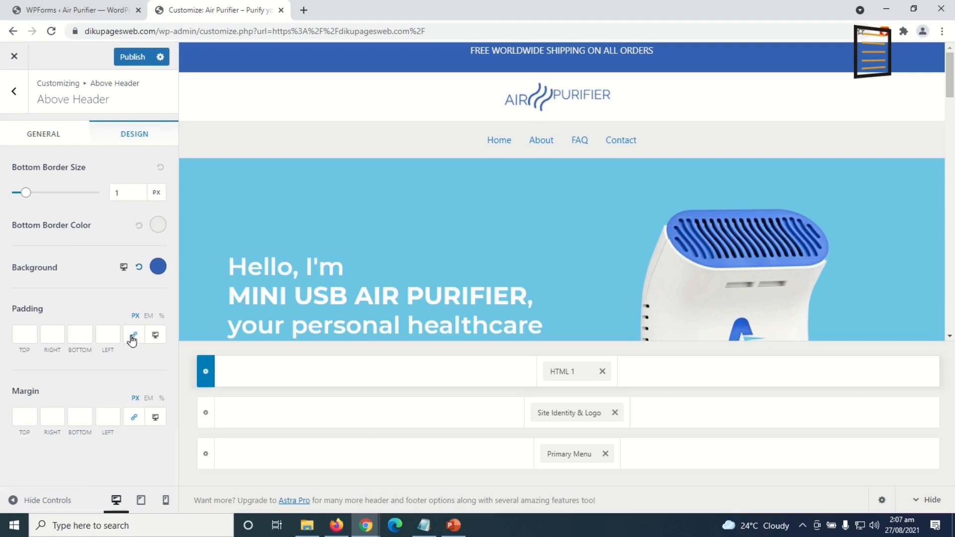
# Set only the top padding of the Above Header row to 18 px
pyautogui.click(24, 335)
pyautogui.write('10')
pyautogui.press('Up')
pyautogui.press('Up')
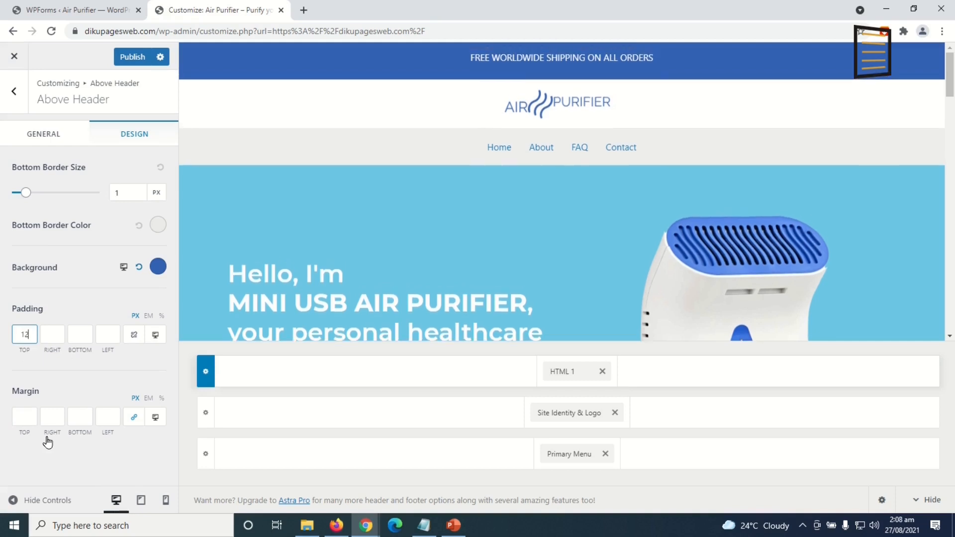
pyautogui.press('Up')
pyautogui.press('Up')
pyautogui.press('Up')
pyautogui.press('Up')
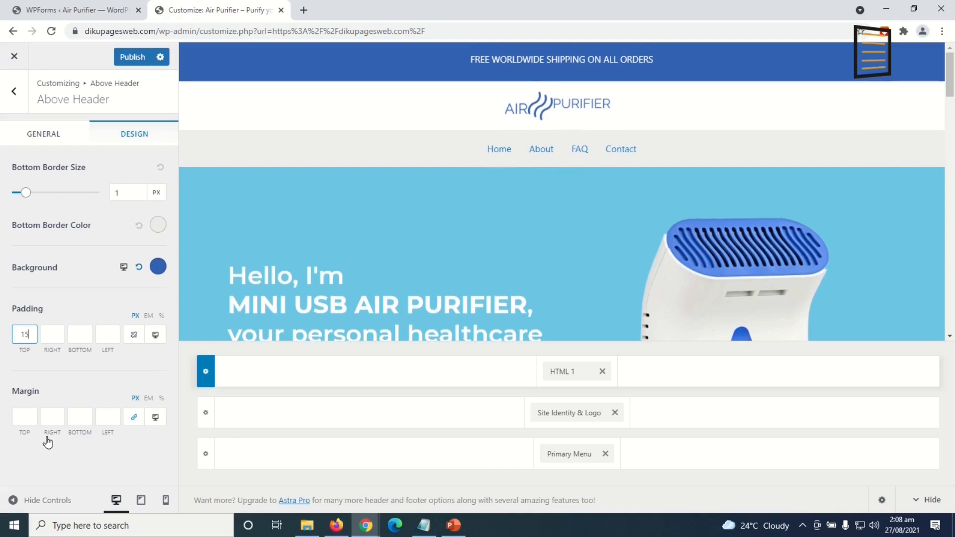
pyautogui.press('Up')
pyautogui.press('Up')
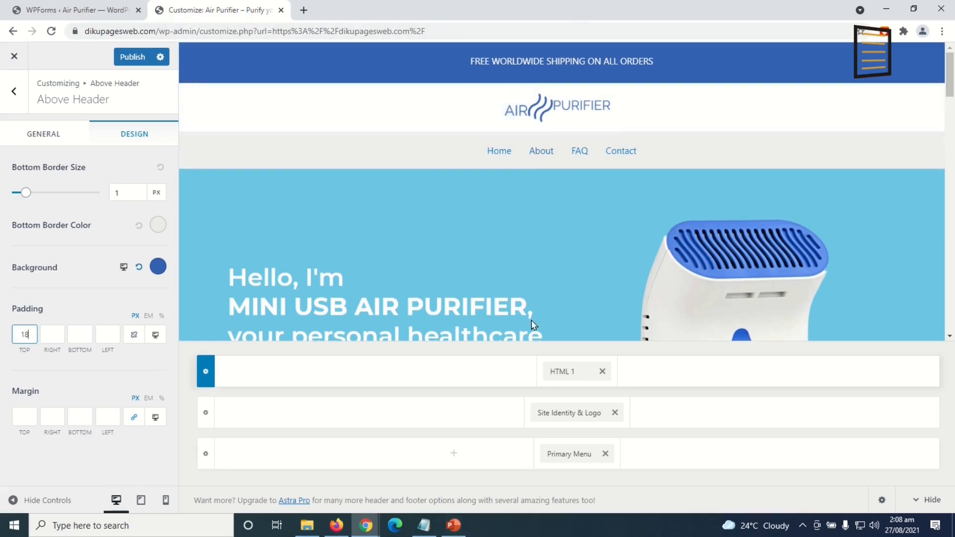
# Place the logo at the left and the primary menu at the right of the main header row
pyautogui.moveTo(570, 416); pyautogui.dragTo(371, 450)
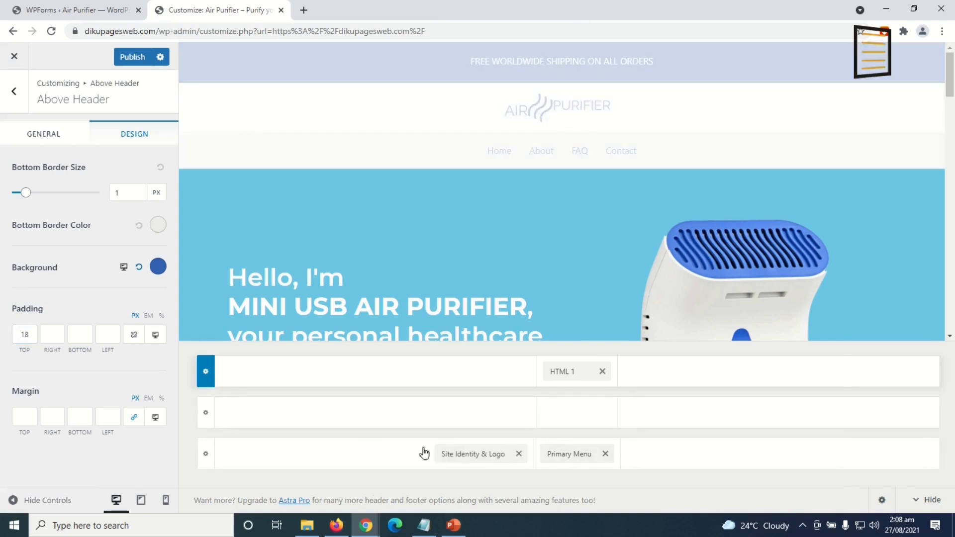
pyautogui.moveTo(473, 451); pyautogui.dragTo(281, 422)
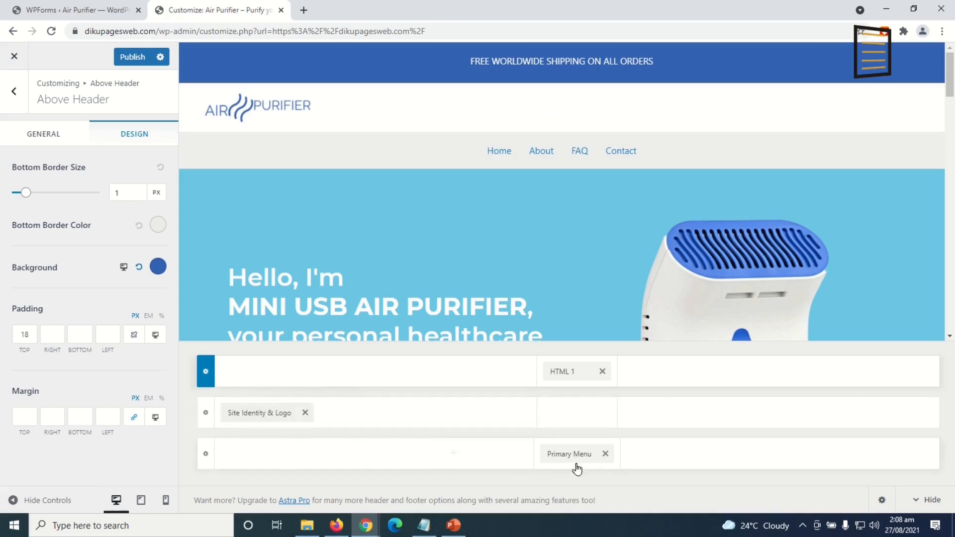
pyautogui.moveTo(575, 455); pyautogui.dragTo(891, 441)
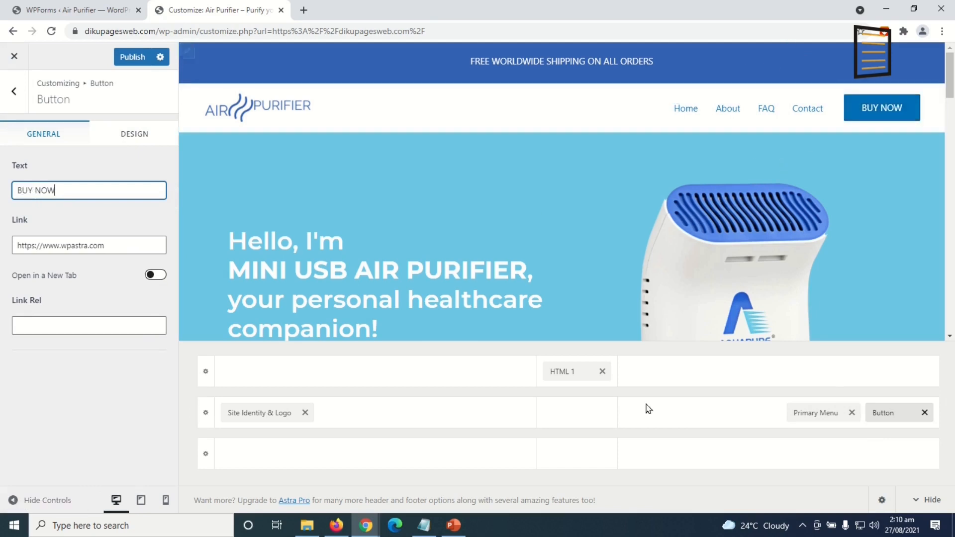
# Set the normal background color of the BUY NOW header button to #3362b4
pyautogui.click(141, 135)
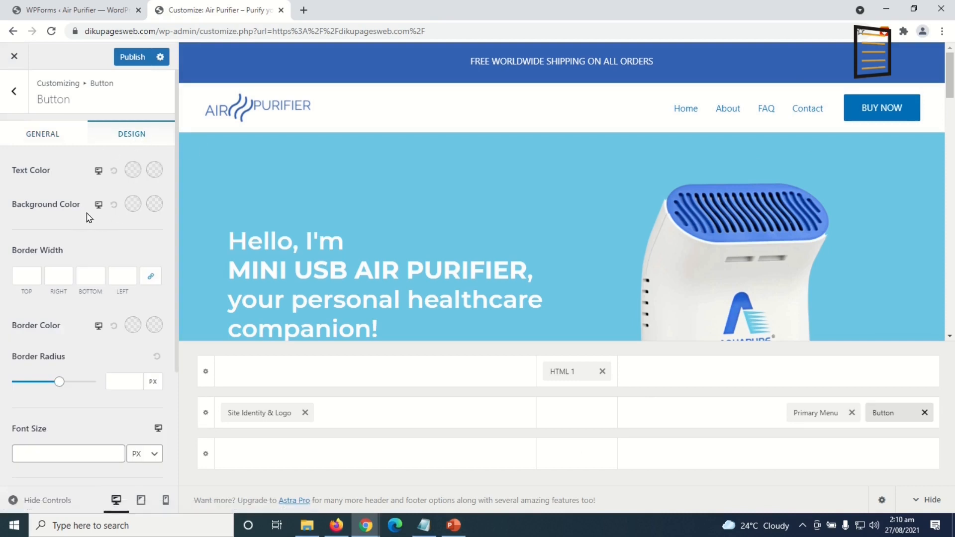
pyautogui.click(135, 209)
pyautogui.click(92, 361)
pyautogui.hotkey('ctrl', 'a')
pyautogui.write('#3362b4')
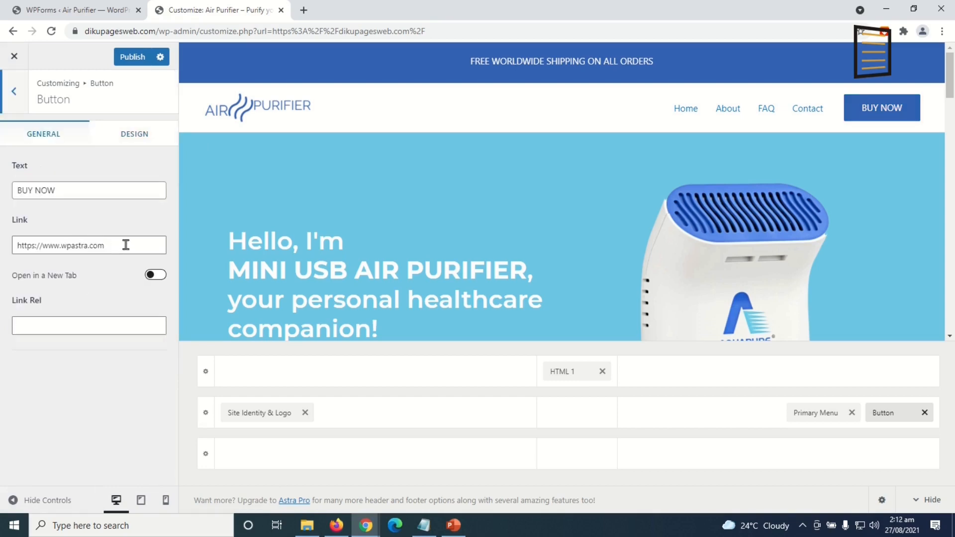
# Replace the BUY NOW button's link with the copied address of the Mini USB Air Purifier product page and publish the changes
pyautogui.moveTo(126, 245); pyautogui.dragTo(1, 251)
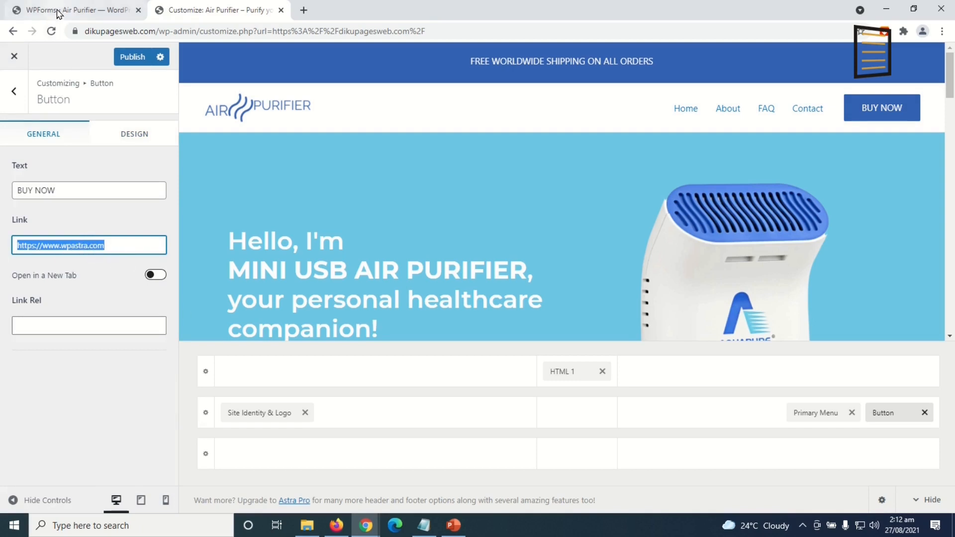
pyautogui.click(75, 10)
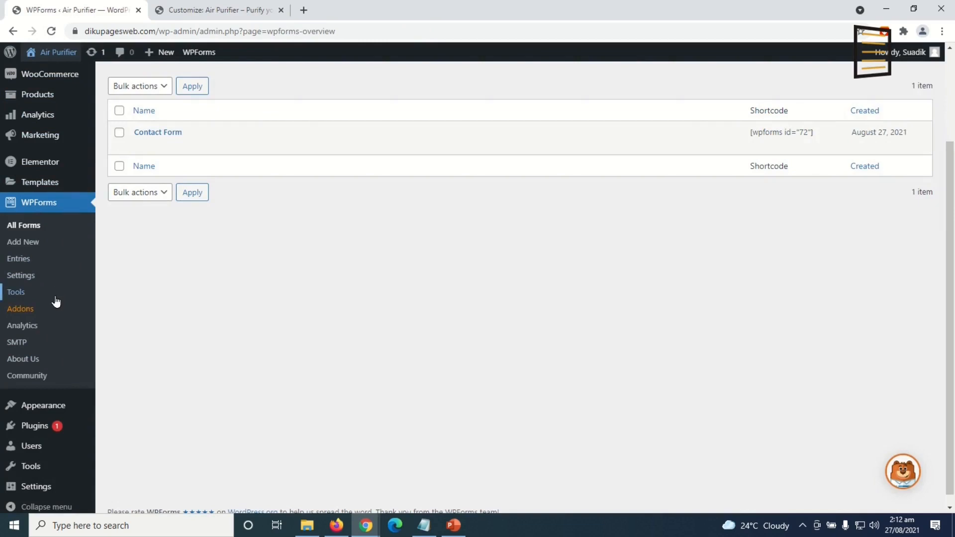
pyautogui.scroll(3, 56, 301)
pyautogui.click(50, 214)
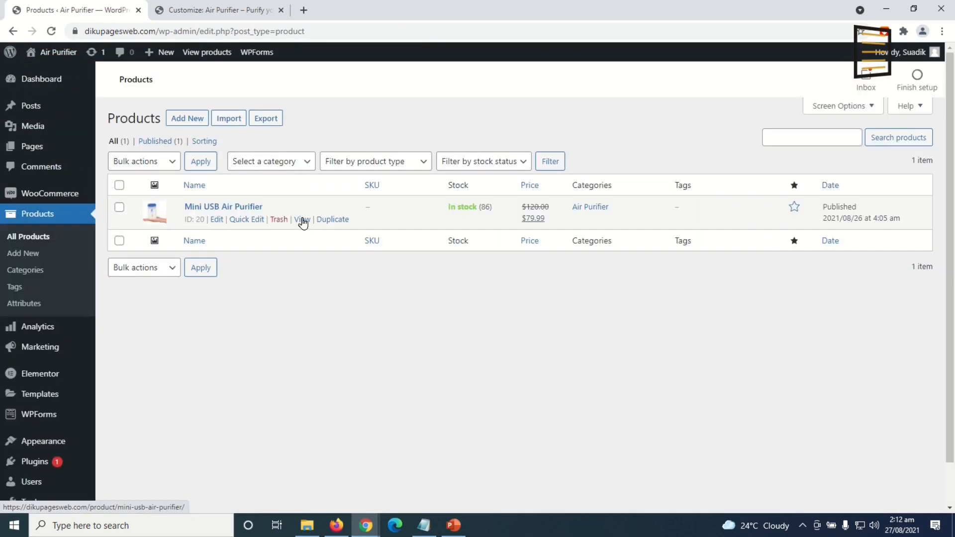
pyautogui.rightClick(302, 222)
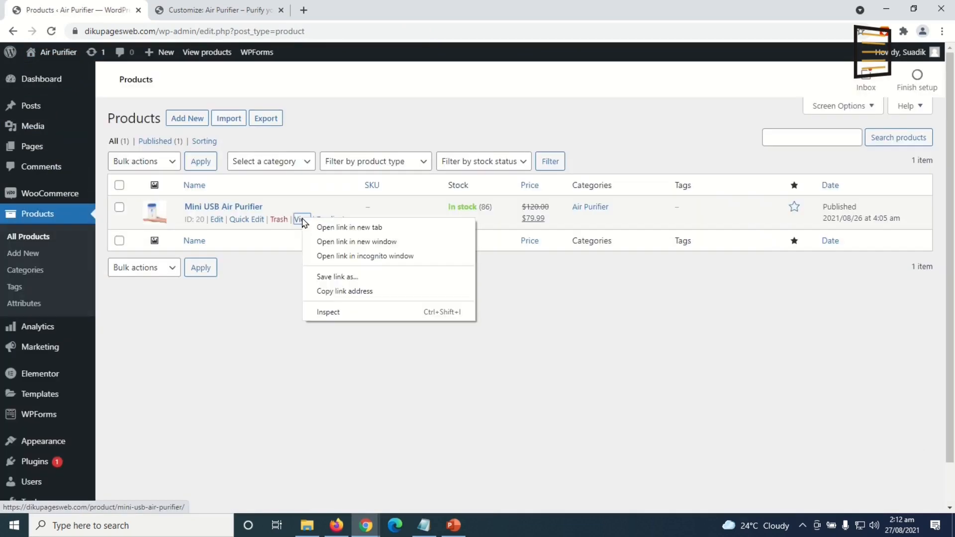
pyautogui.click(361, 292)
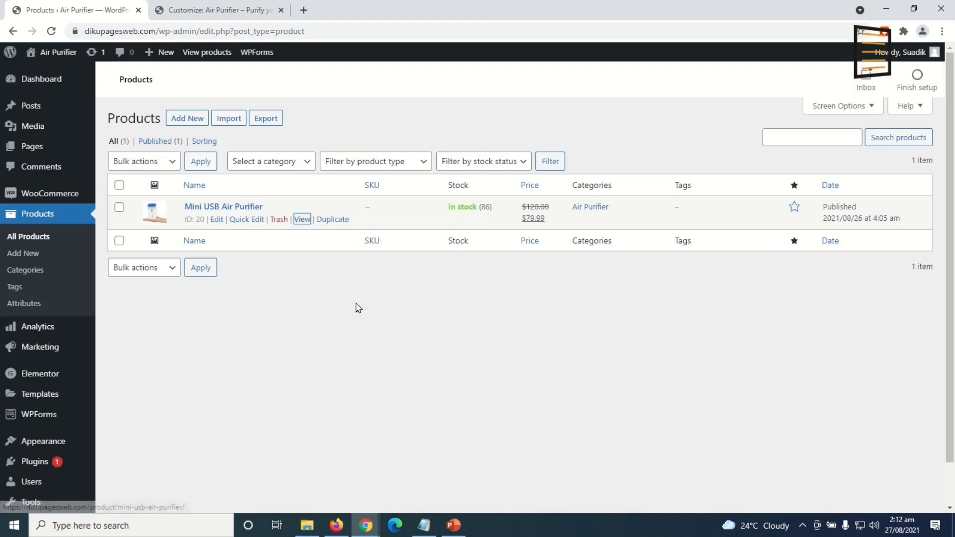
pyautogui.click(208, 15)
pyautogui.hotkey('ctrl', 'v')
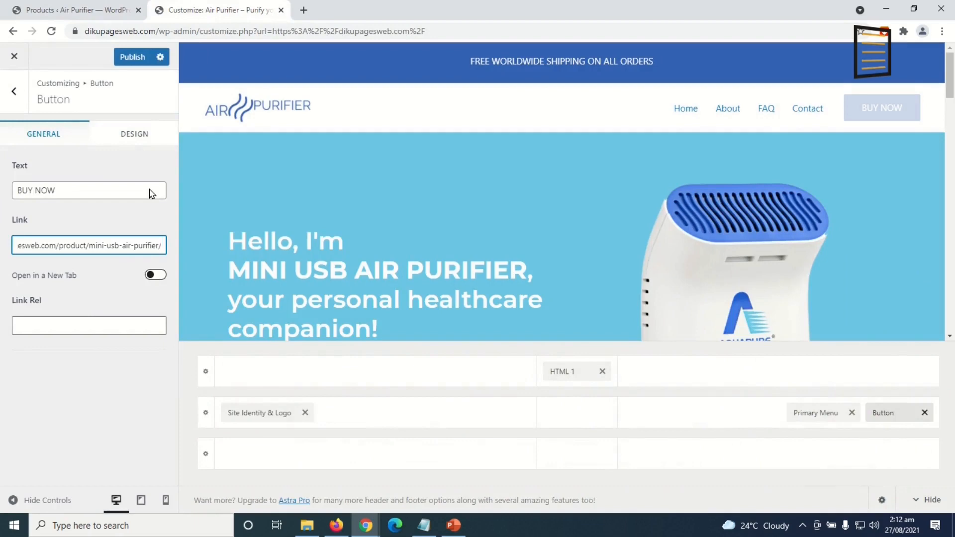
pyautogui.click(130, 57)
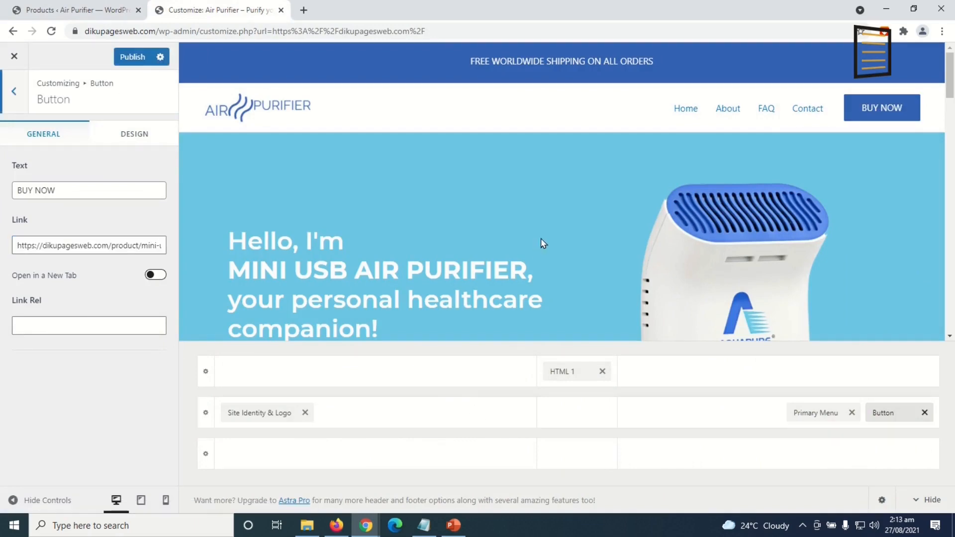
# Remove "| Powered by [theme_author]" from the footer's Copyright text
pyautogui.scroll(-10, 552, 230)
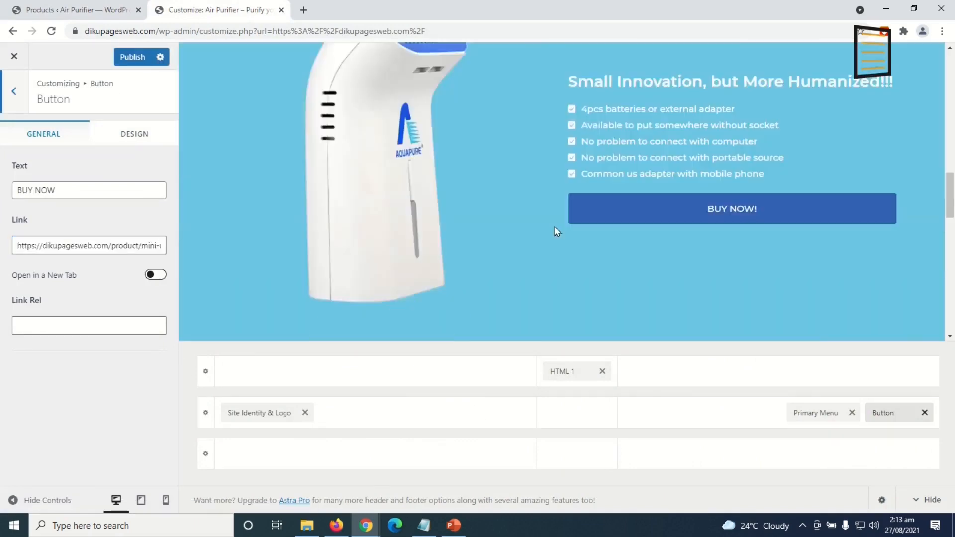
pyautogui.scroll(-10, 557, 231)
pyautogui.click(572, 320)
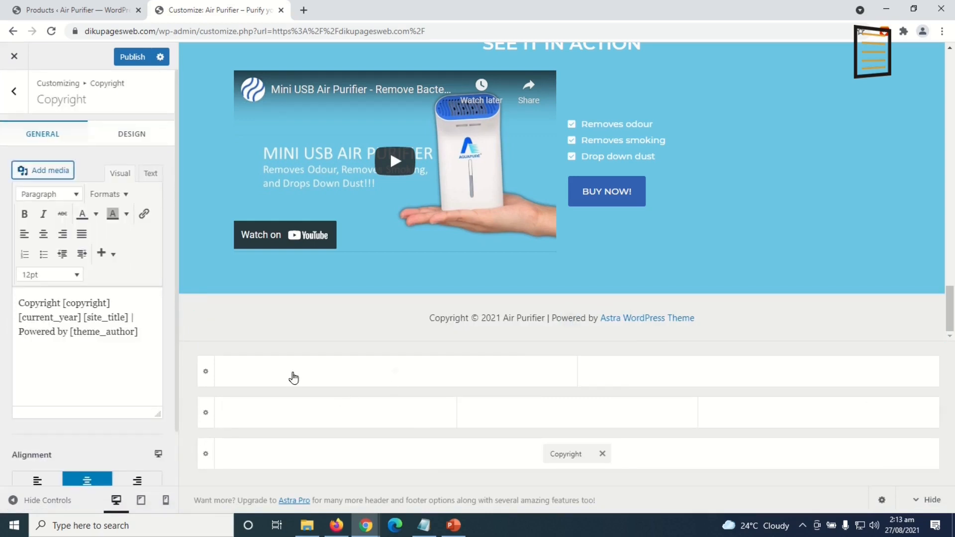
pyautogui.moveTo(148, 329); pyautogui.dragTo(4, 333)
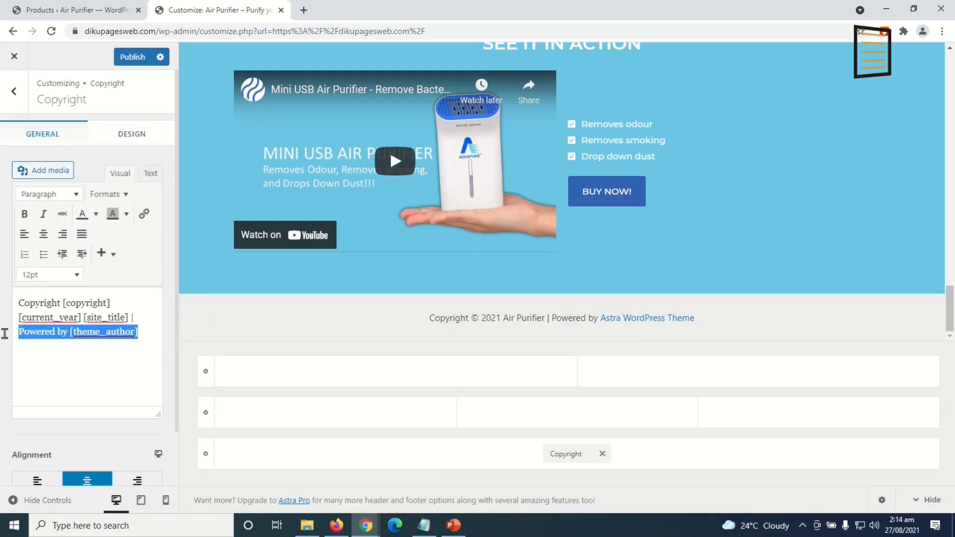
pyautogui.press('BackSpace')
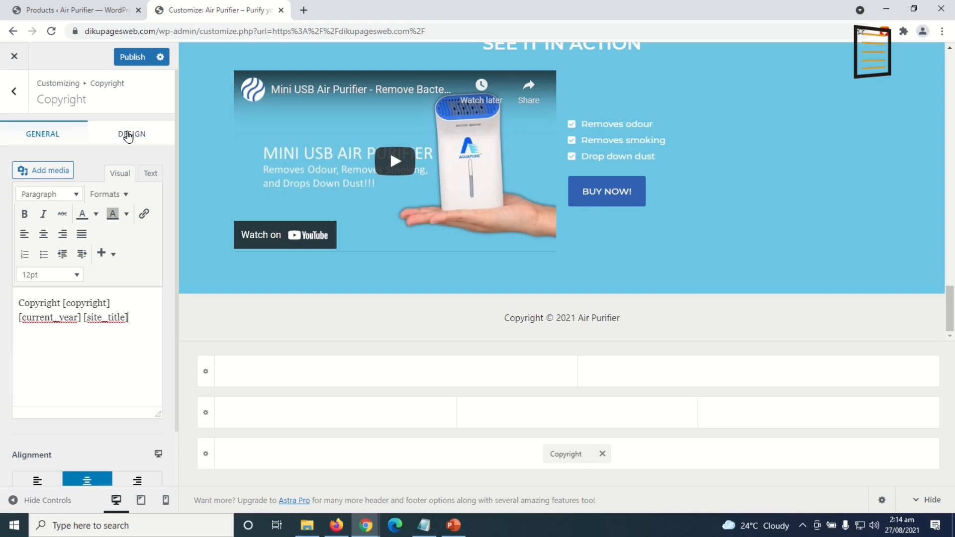
# Set the text color of the footer's Copyright element to white (#ffffff)
pyautogui.click(130, 136)
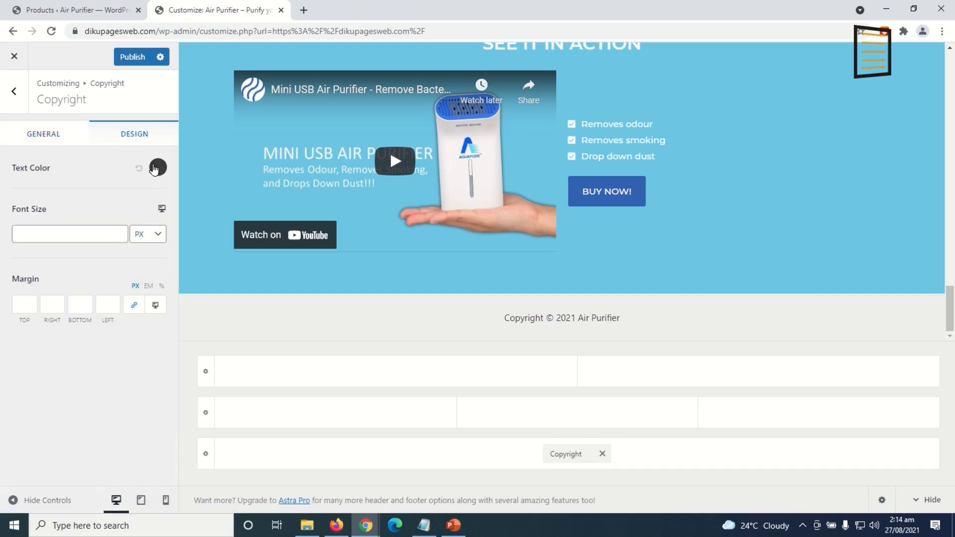
pyautogui.click(159, 168)
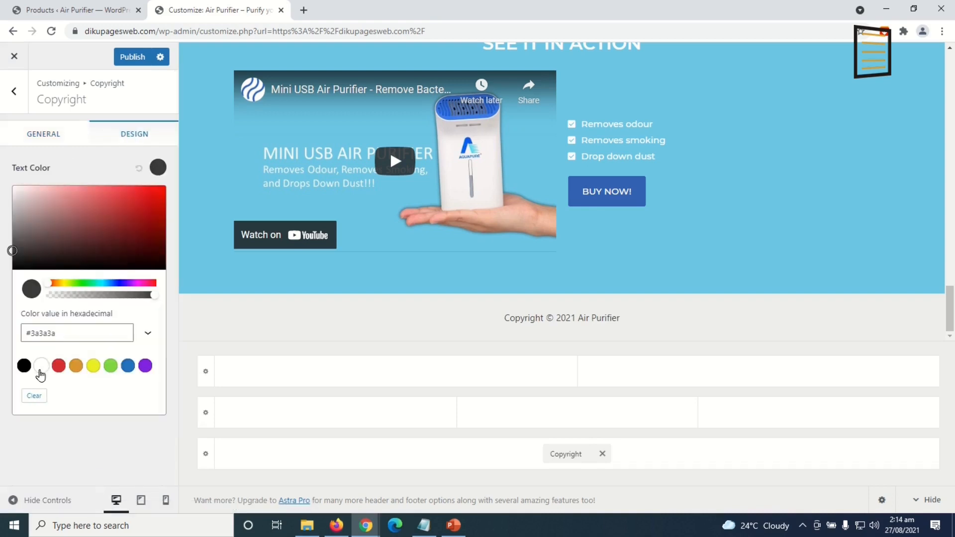
pyautogui.click(41, 366)
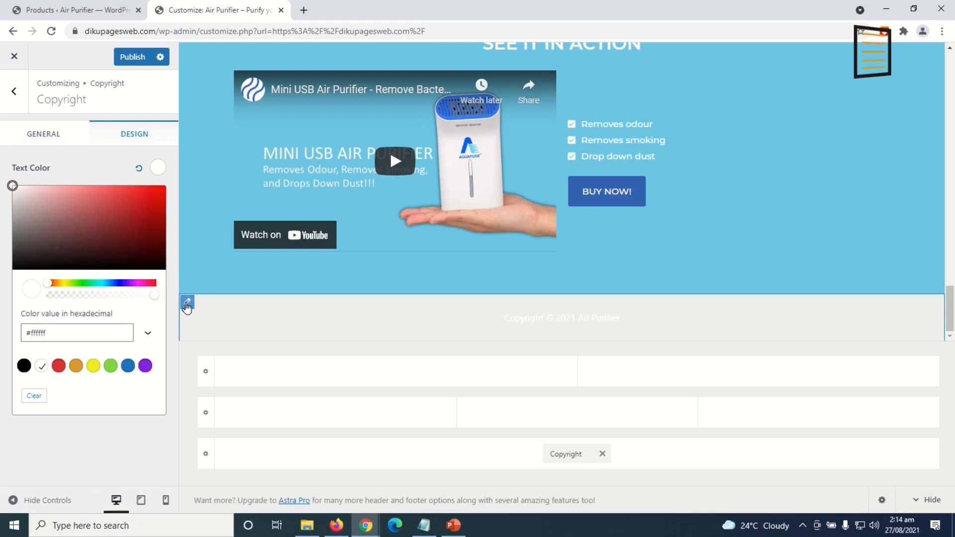
# Set the background color of the Below Footer row to black
pyautogui.click(187, 305)
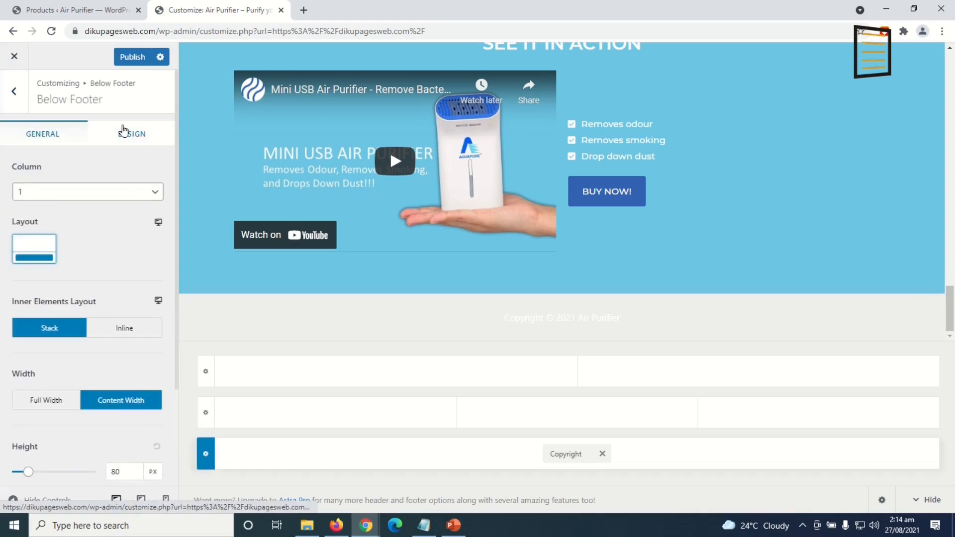
pyautogui.click(124, 130)
pyautogui.click(154, 267)
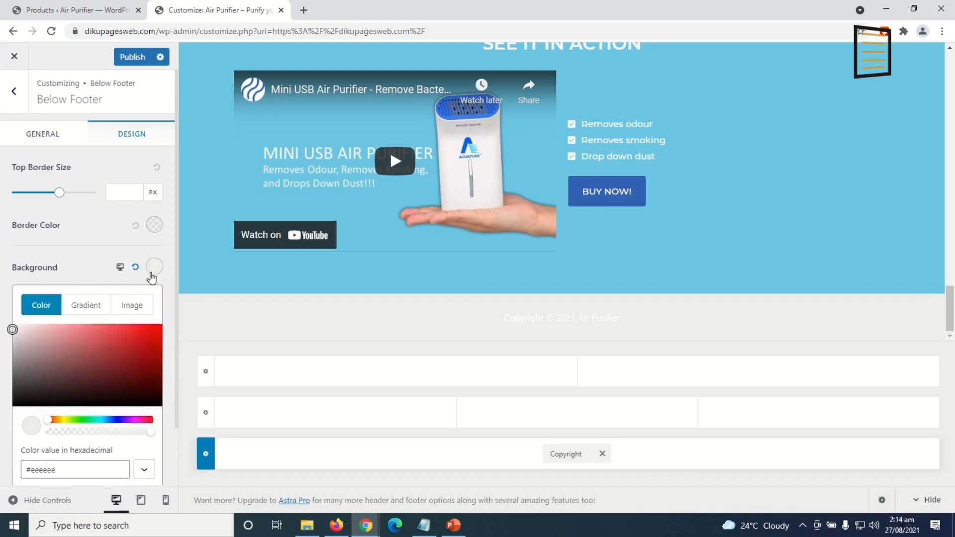
pyautogui.moveTo(26, 343); pyautogui.dragTo(2, 309)
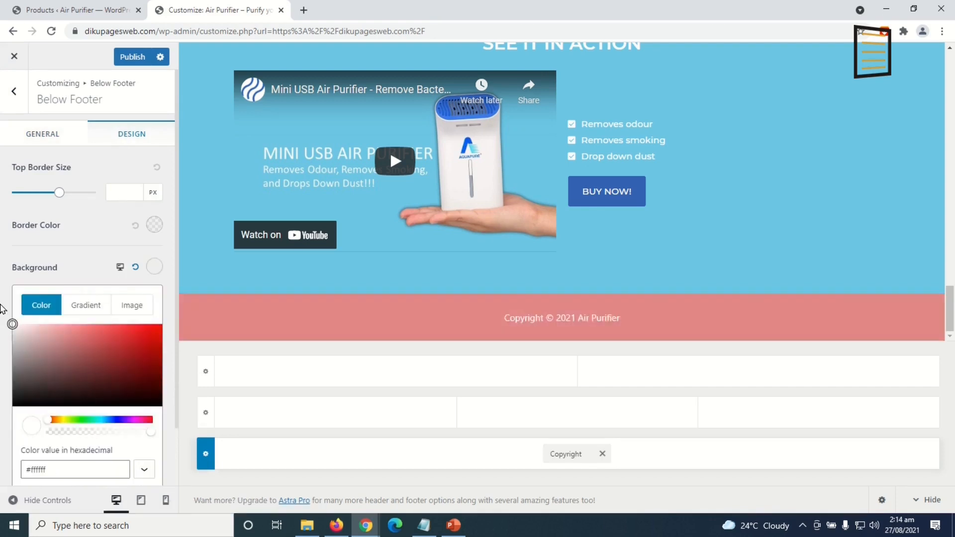
pyautogui.click(5, 287)
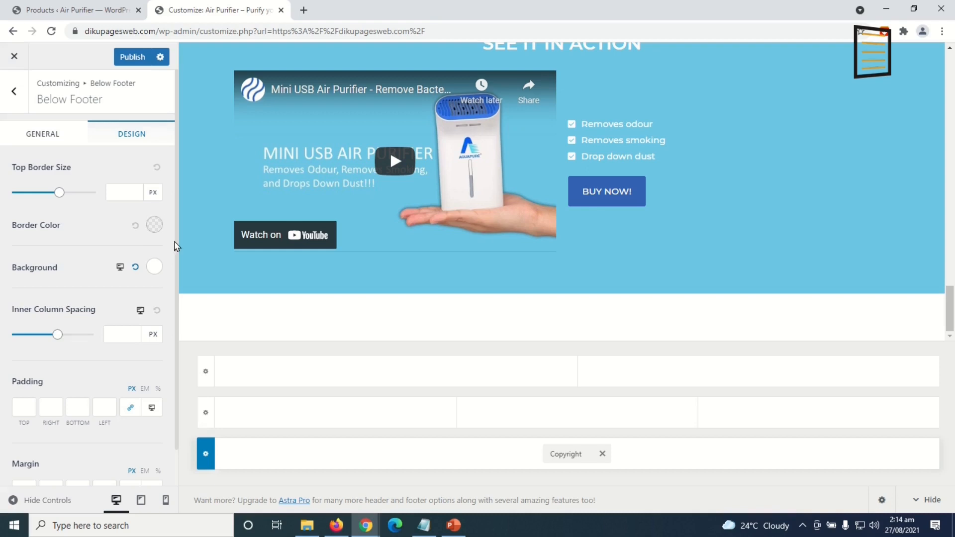
pyautogui.click(154, 267)
pyautogui.moveTo(10, 323); pyautogui.dragTo(11, 401)
pyautogui.click(531, 526)
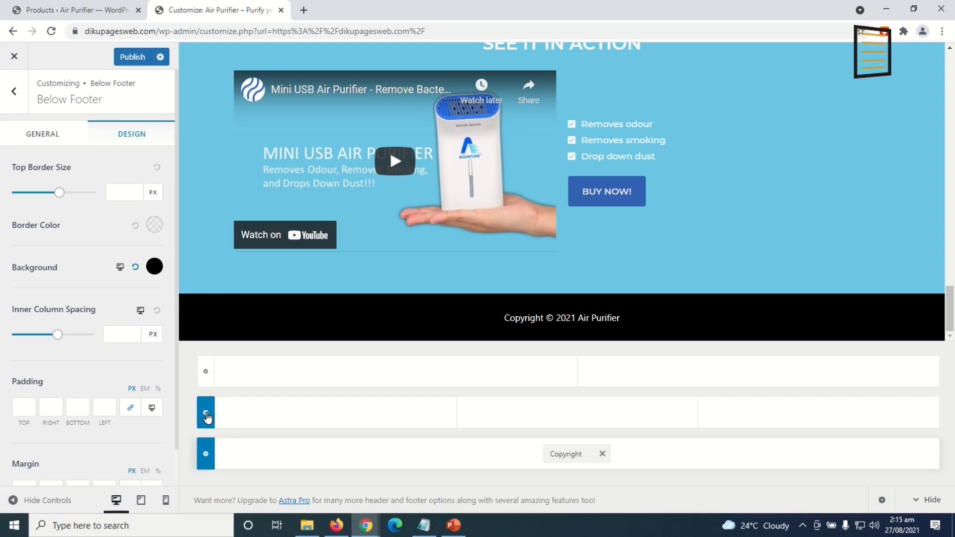
# Set the Primary Footer row to 1 column and publish the footer changes
pyautogui.click(207, 416)
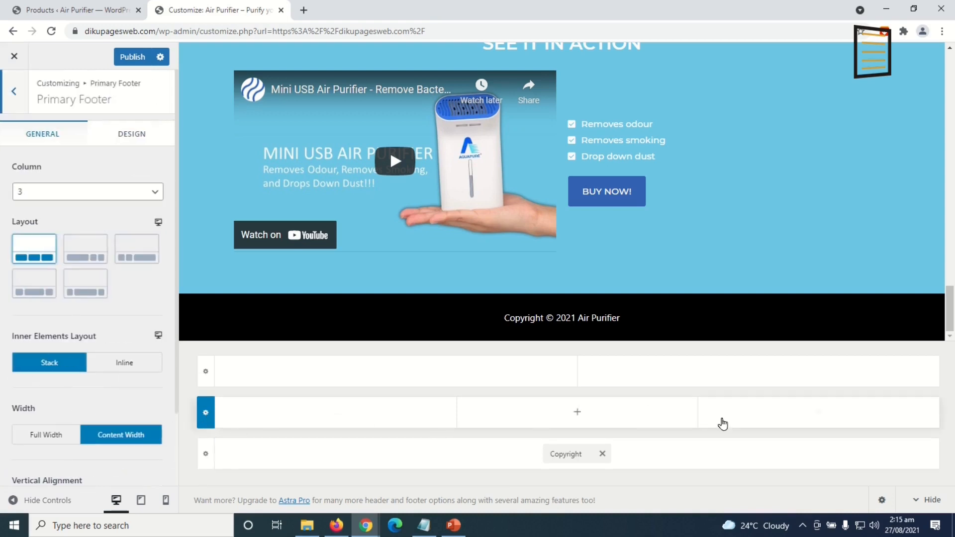
pyautogui.click(89, 194)
pyautogui.click(56, 219)
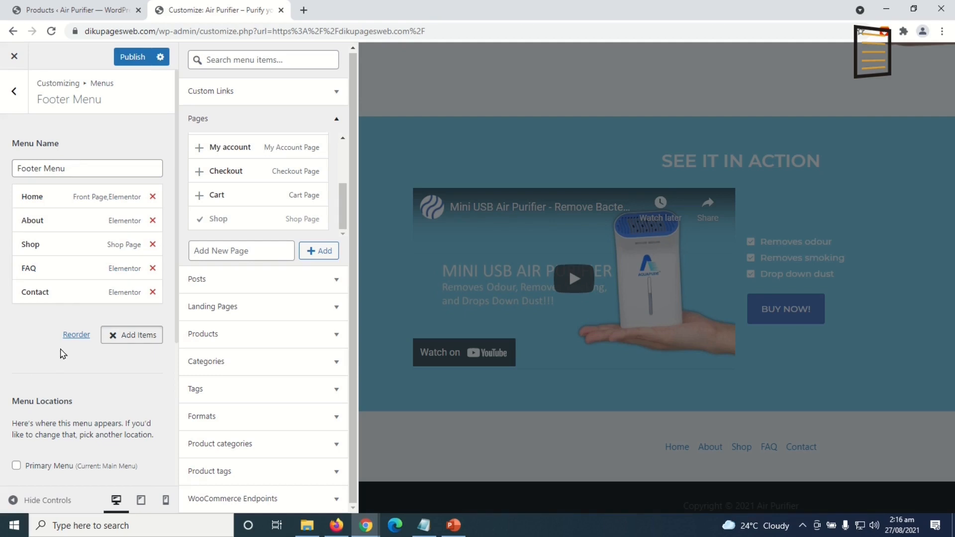
pyautogui.scroll(-1, 750, 425)
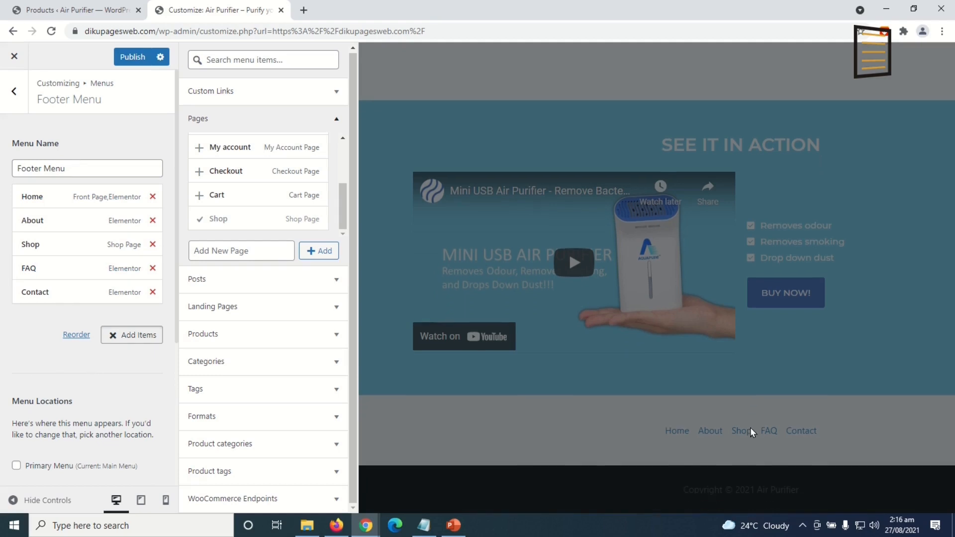
pyautogui.click(132, 57)
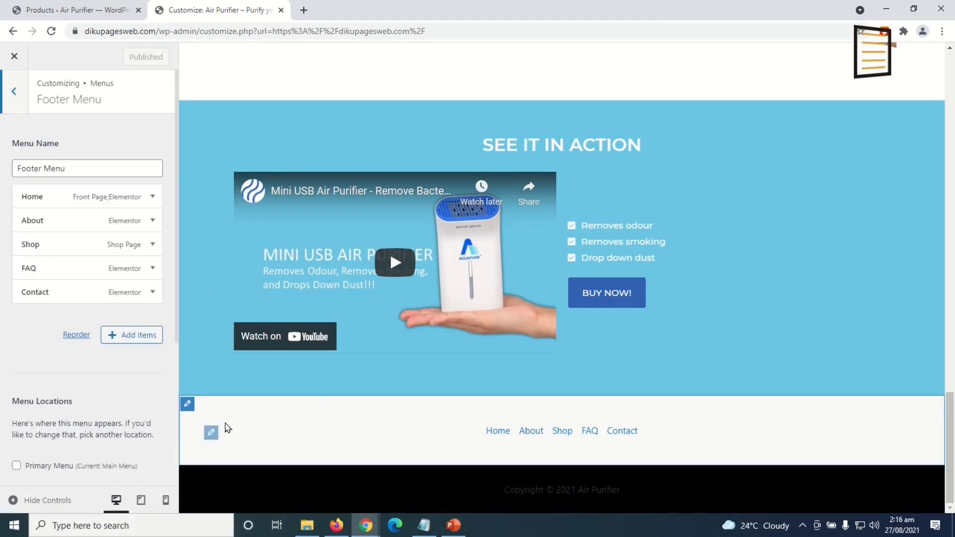
# Set the background color of the Primary Footer row to dark gray, about #373737
pyautogui.click(188, 404)
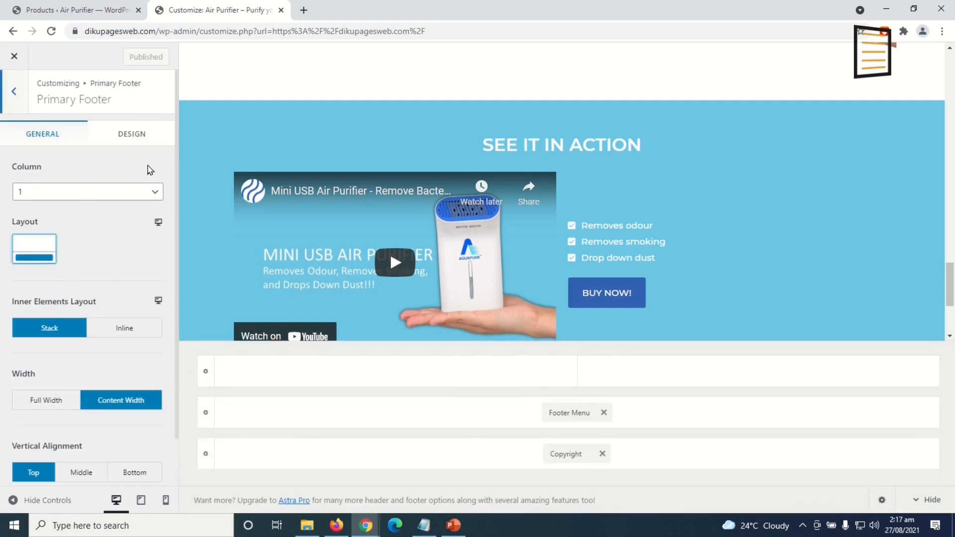
pyautogui.click(132, 134)
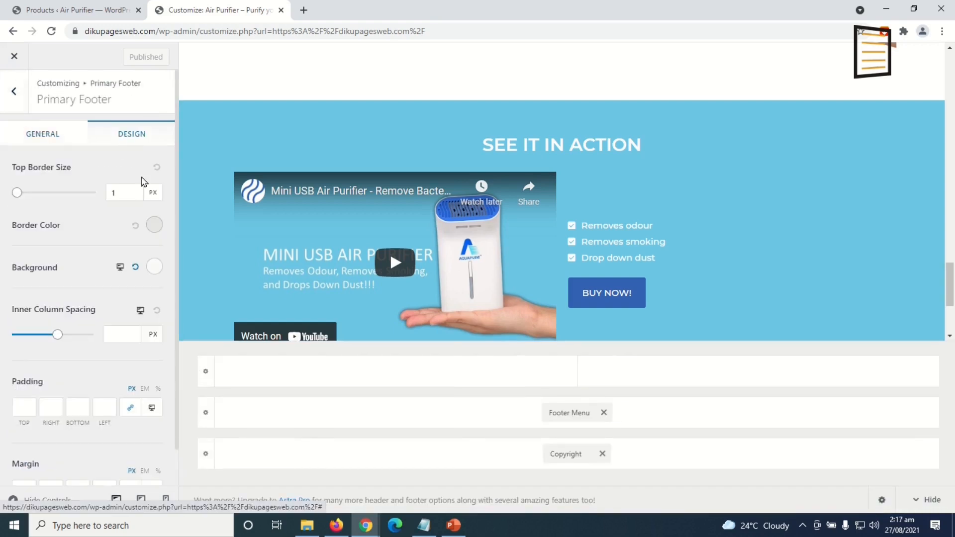
pyautogui.click(154, 269)
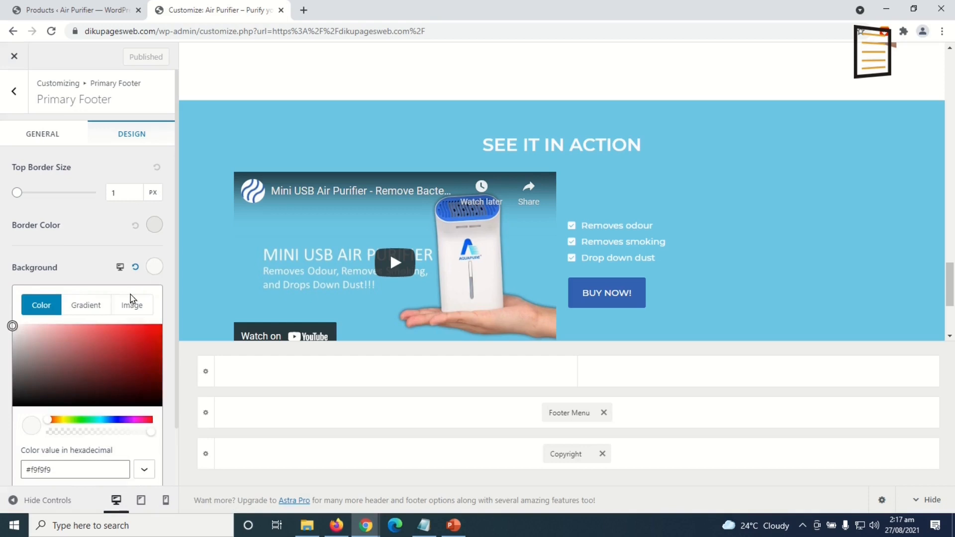
pyautogui.moveTo(38, 357); pyautogui.dragTo(1, 395)
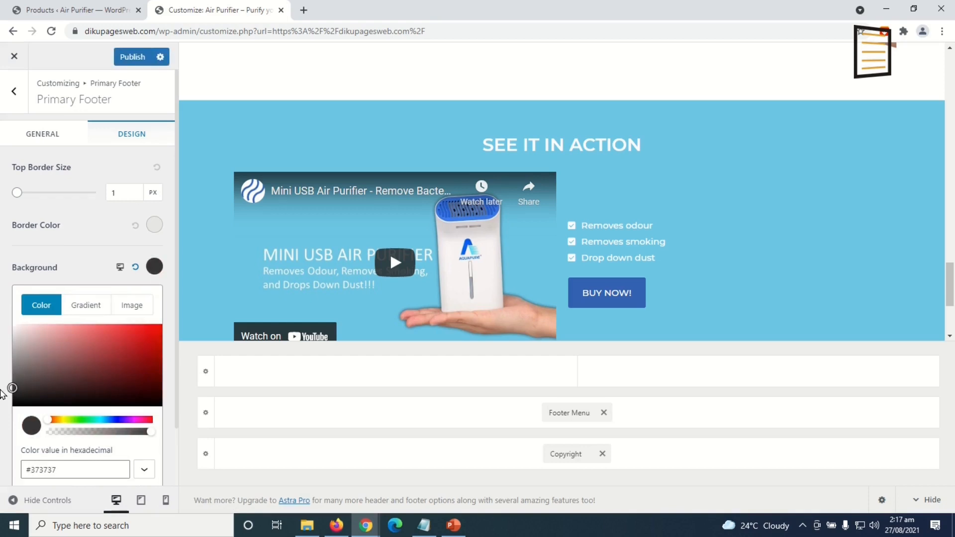
pyautogui.click(2, 392)
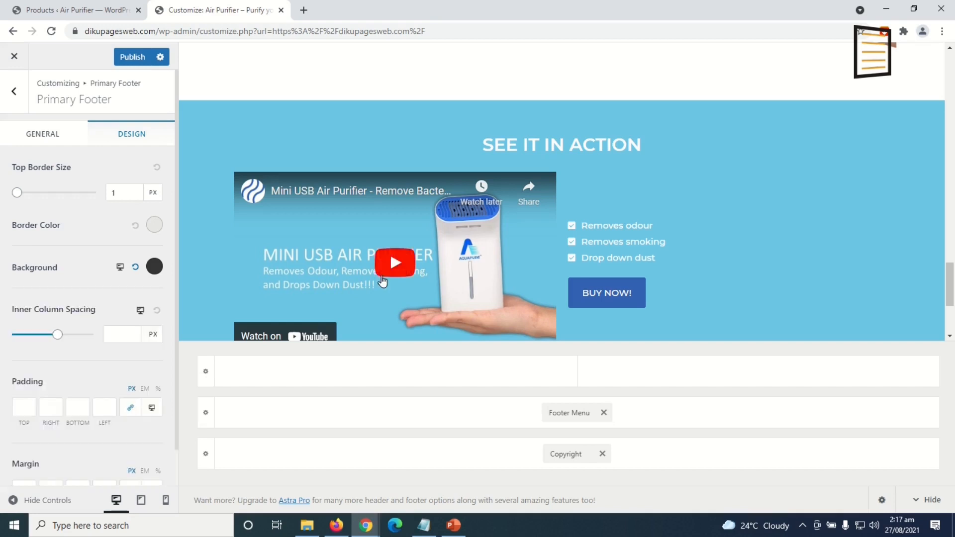
# Set the normal link/text color of the Footer Menu to white
pyautogui.scroll(-4, 382, 280)
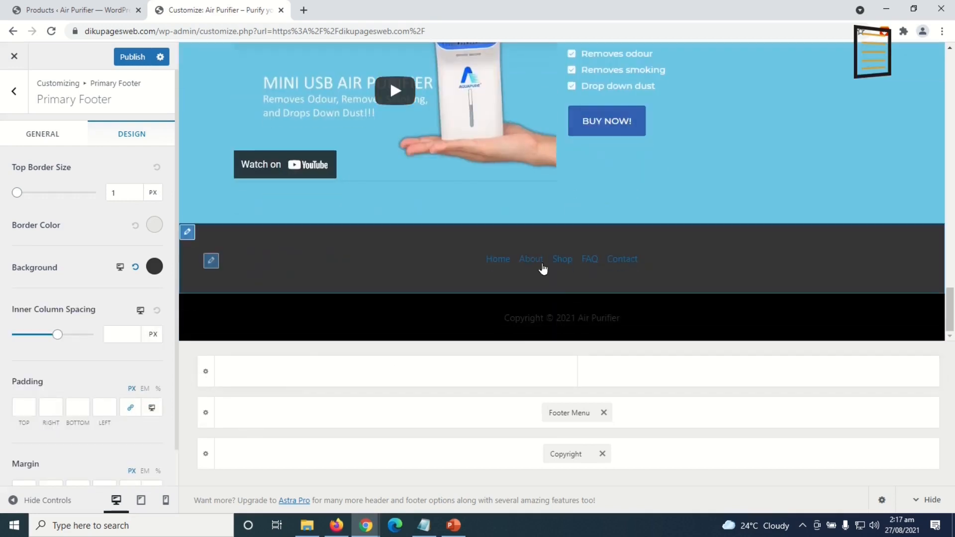
pyautogui.click(541, 265)
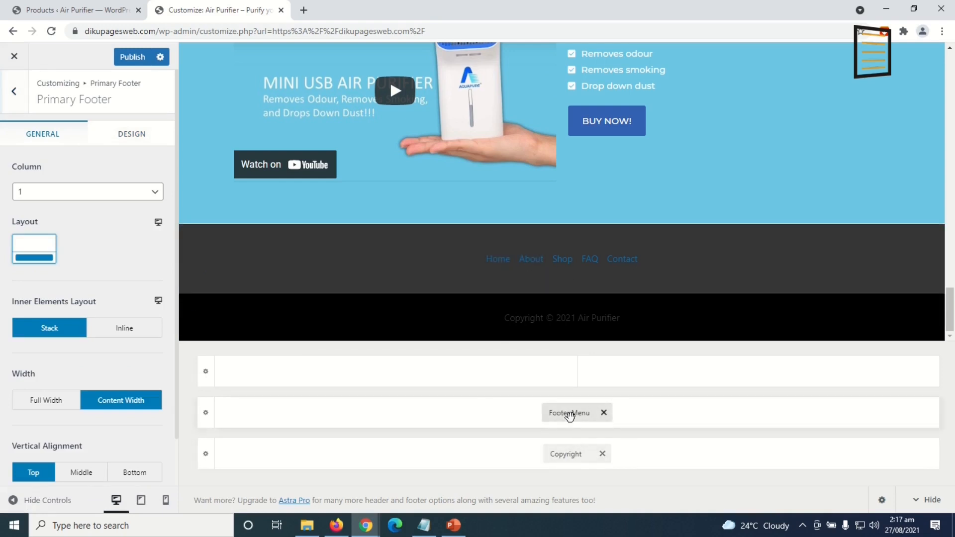
pyautogui.click(570, 414)
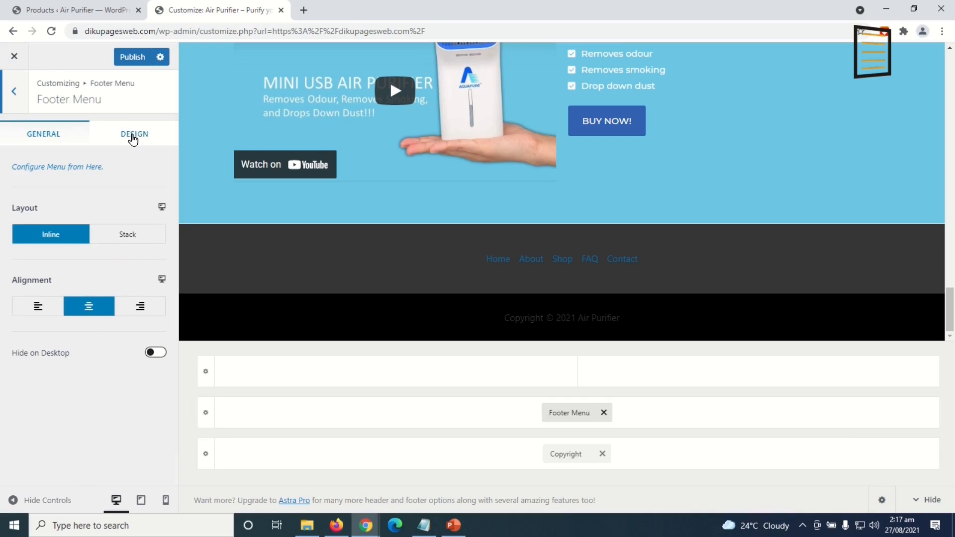
pyautogui.click(133, 135)
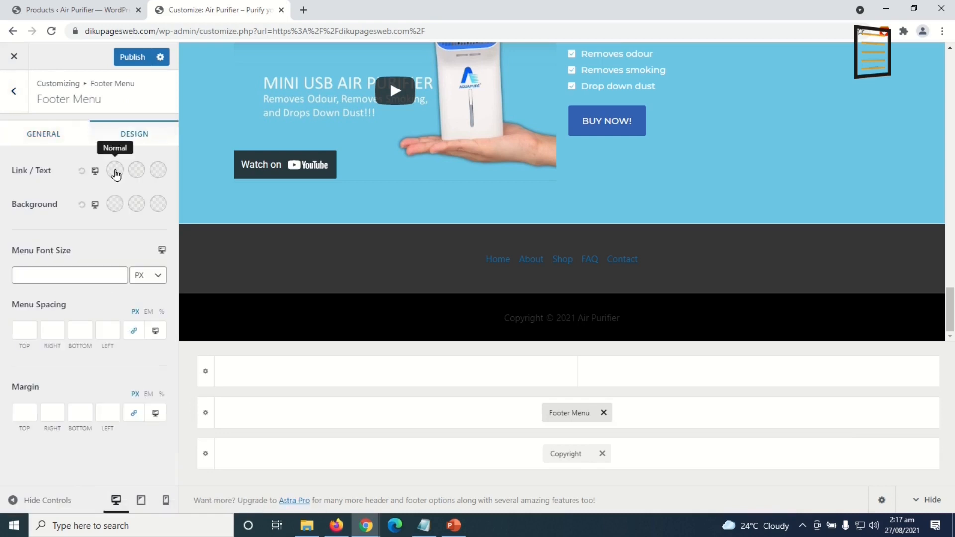
pyautogui.click(115, 170)
pyautogui.moveTo(51, 208); pyautogui.dragTo(1, 153)
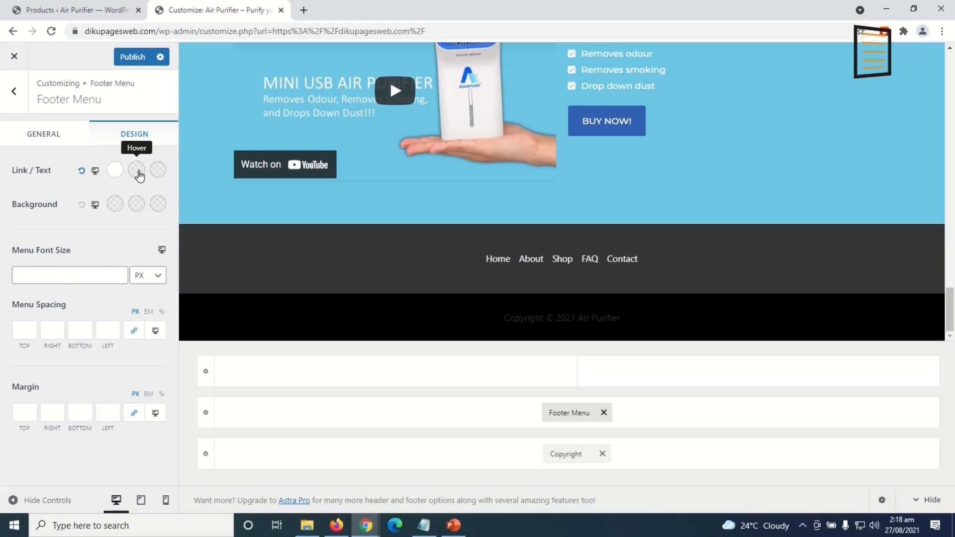
# Set the hover link/text color of the Footer Menu to #3362b4
pyautogui.click(138, 170)
pyautogui.tripleClick(83, 334)
pyautogui.write('#3362b4')
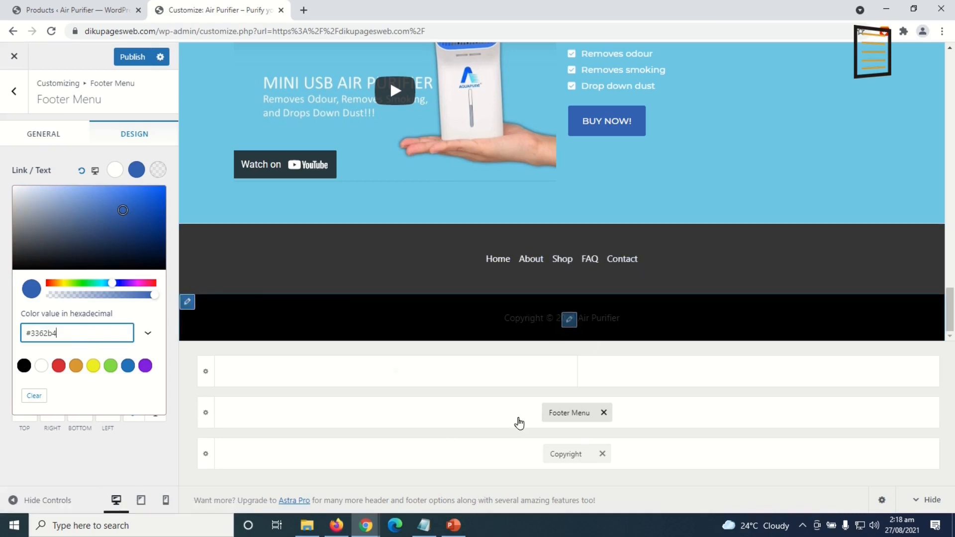
# Set the text color of the footer's Copyright element to white and publish the changes
pyautogui.click(567, 454)
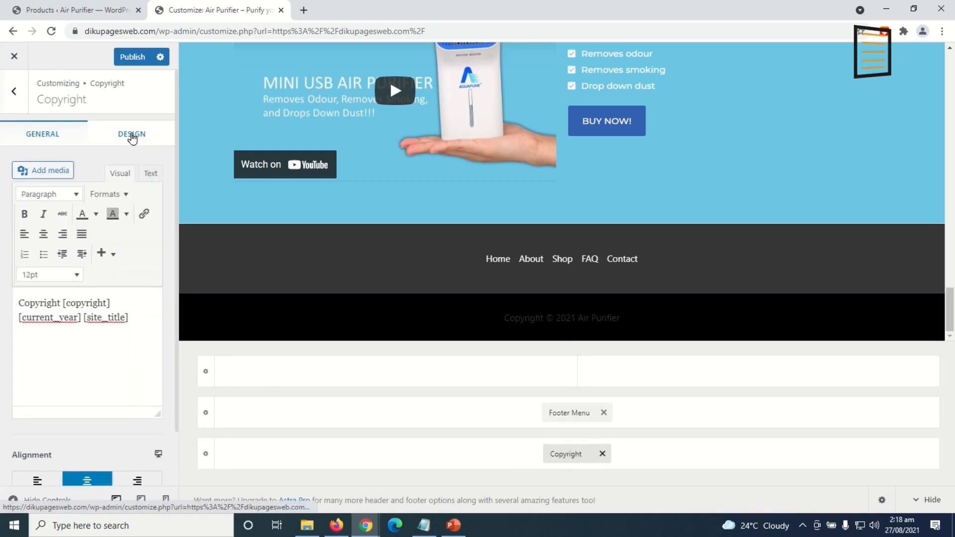
pyautogui.click(132, 137)
pyautogui.click(159, 168)
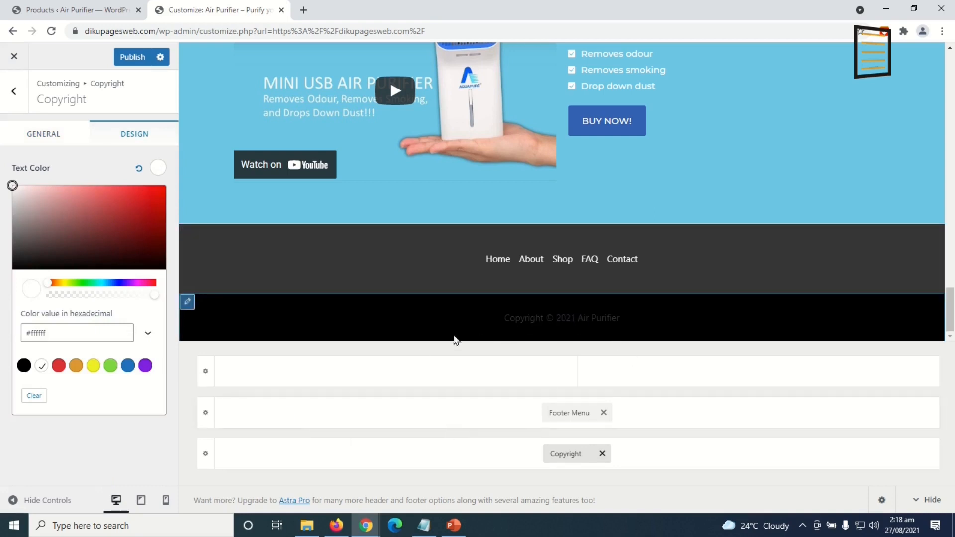
pyautogui.click(133, 59)
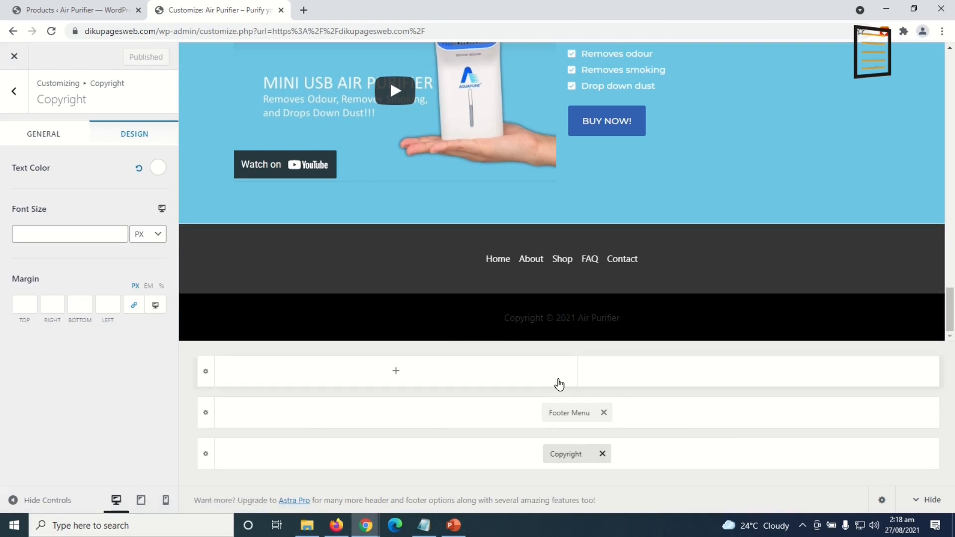
# Review the homepage preview up to its header, follow the header's BUY NOW link, and examine the product page layout
pyautogui.scroll(10, 547, 223)
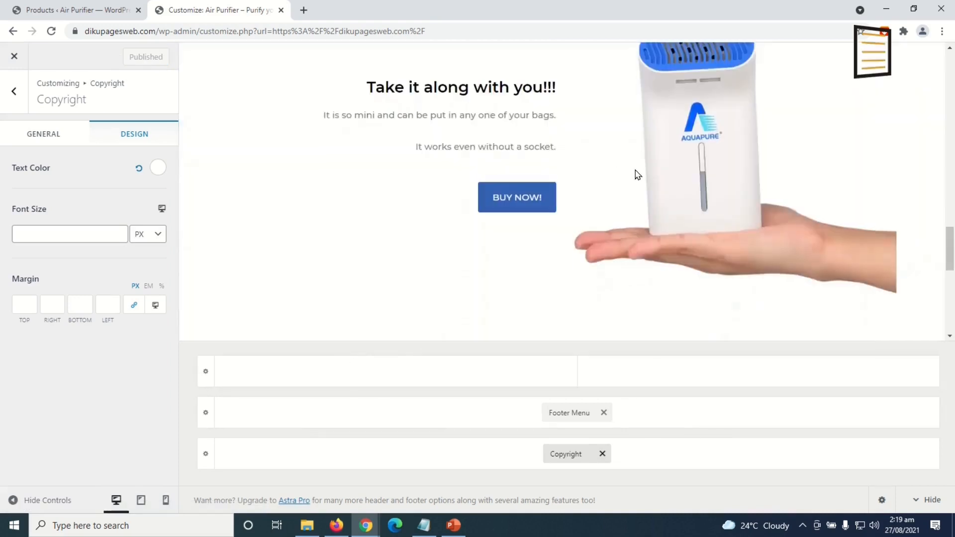
pyautogui.scroll(8, 505, 197)
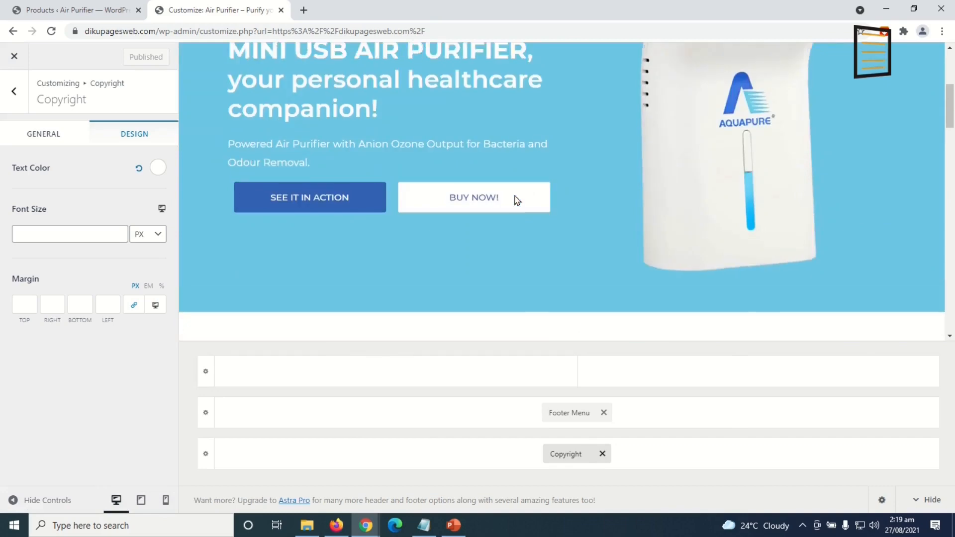
pyautogui.scroll(-1, 478, 231)
pyautogui.scroll(1, 513, 241)
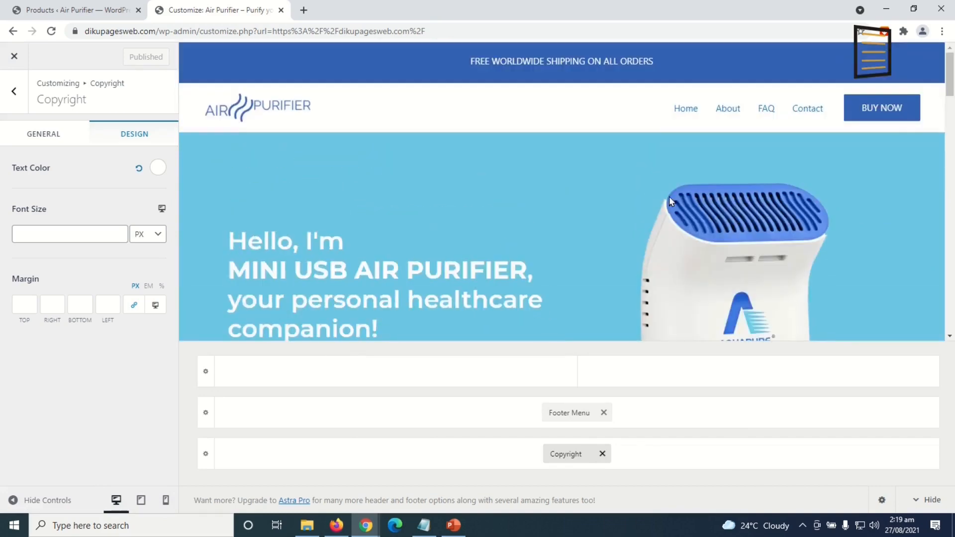
pyautogui.click(874, 111)
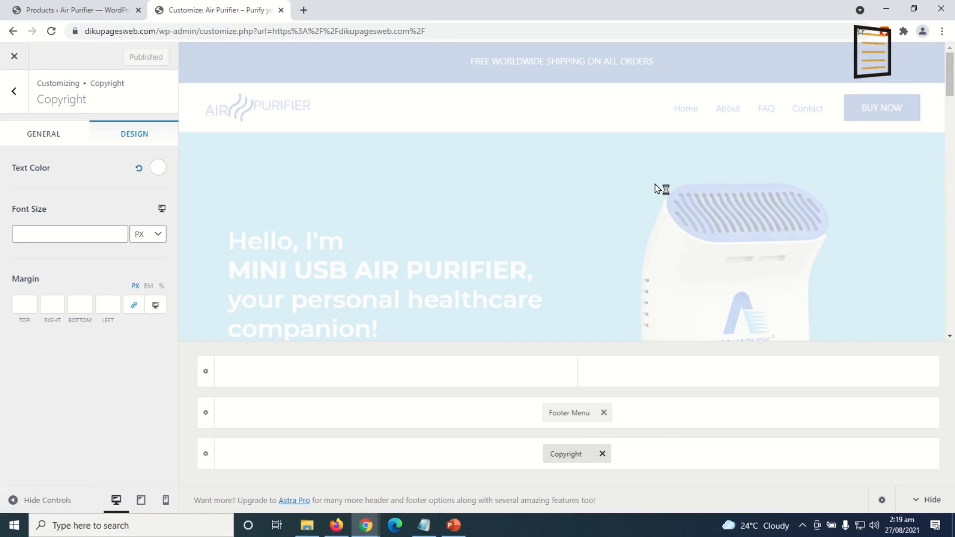
pyautogui.scroll(-4, 642, 219)
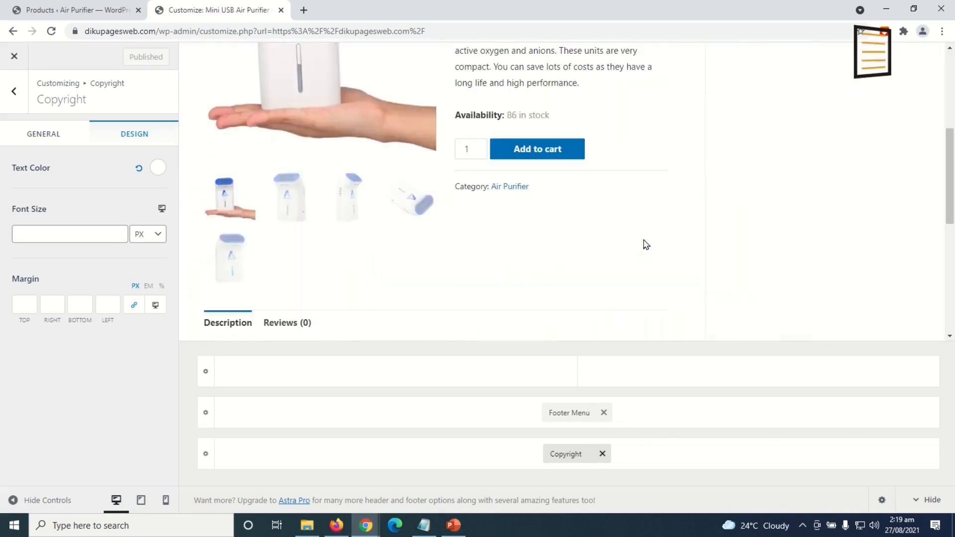
pyautogui.scroll(3, 642, 244)
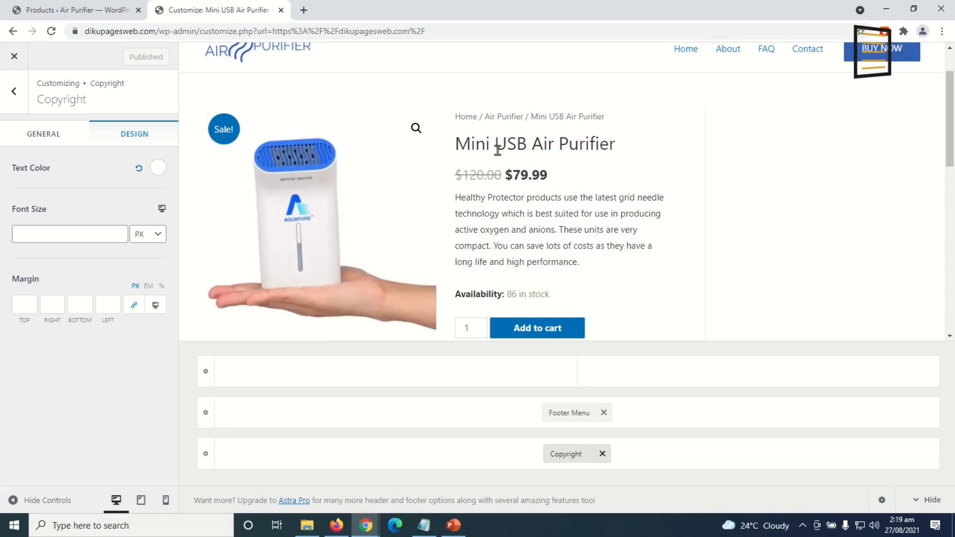
pyautogui.scroll(-1, 513, 135)
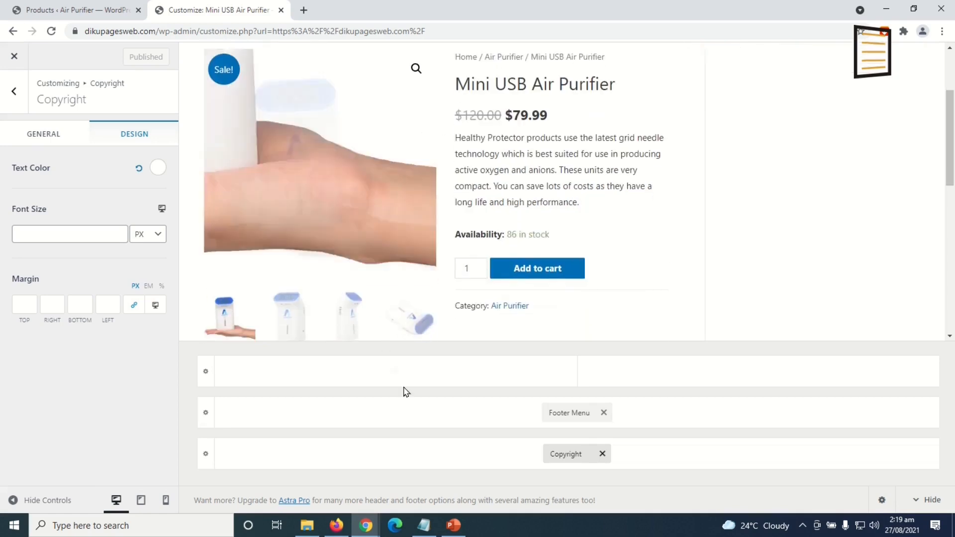
# Set the body font family in the global base typography to Montserrat
pyautogui.click(7, 96)
pyautogui.click(14, 92)
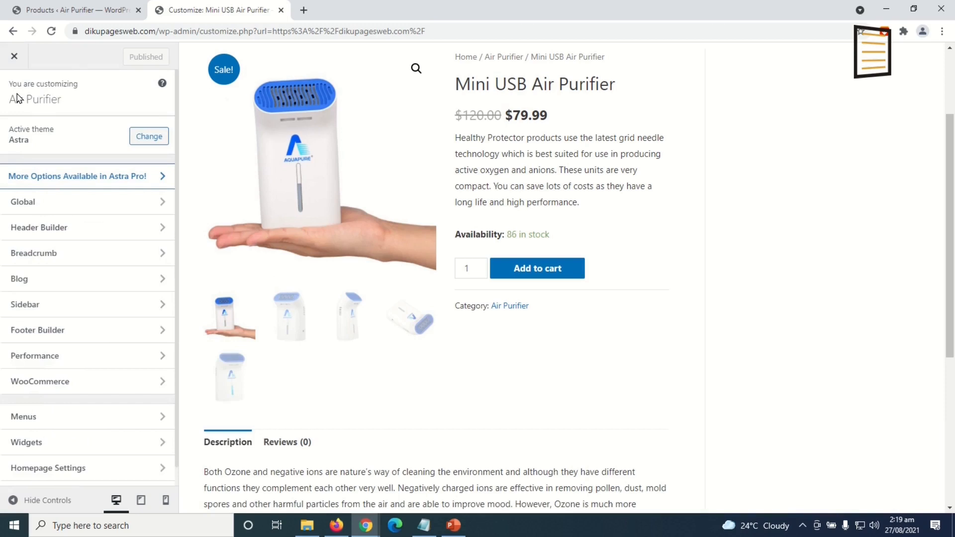
pyautogui.click(47, 202)
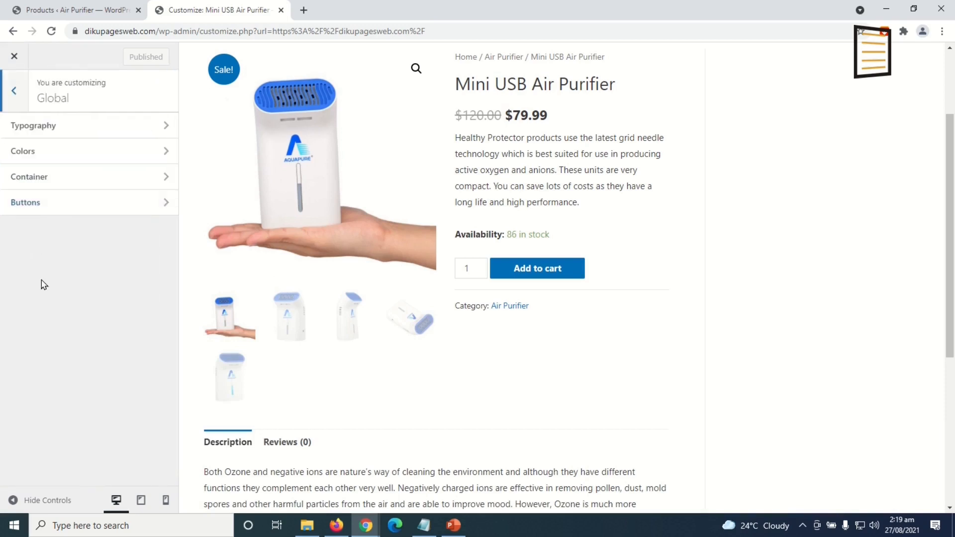
pyautogui.click(55, 124)
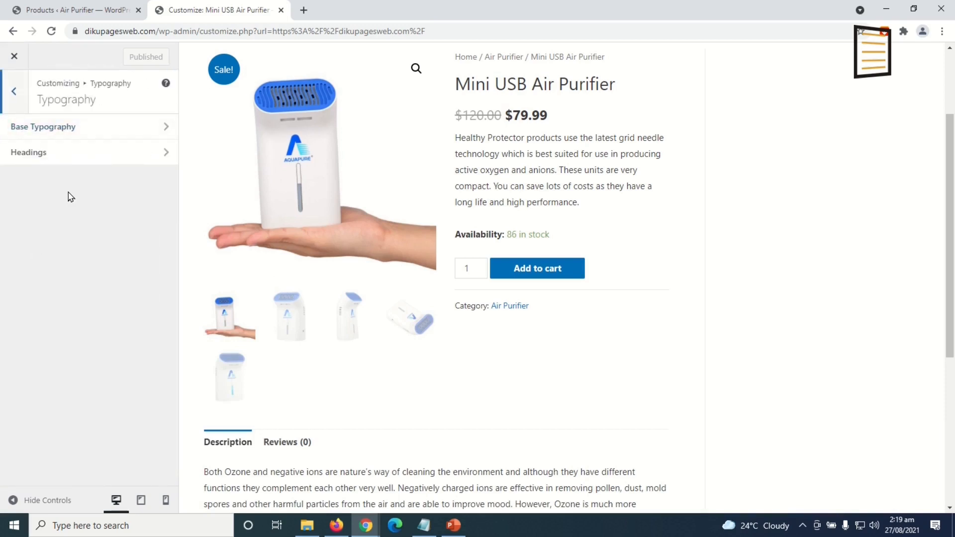
pyautogui.click(50, 127)
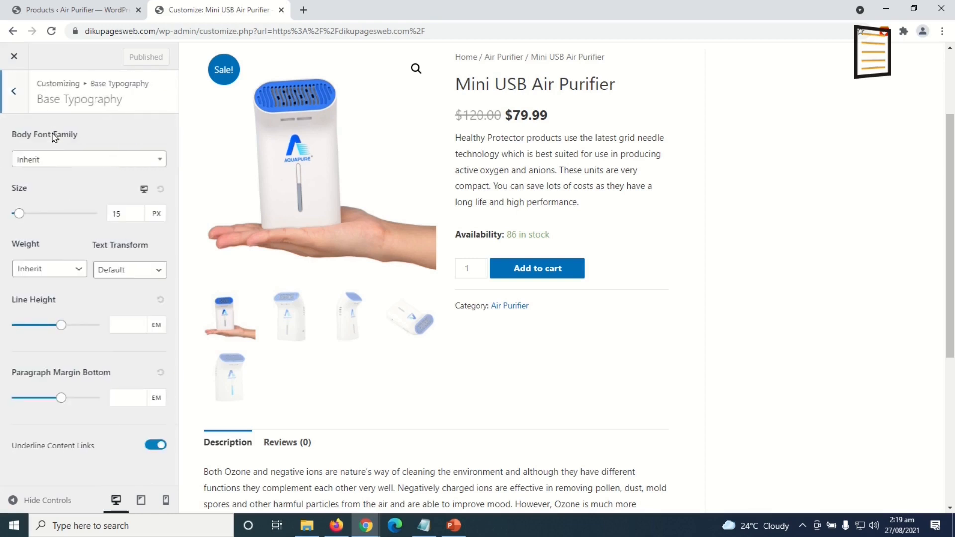
pyautogui.click(62, 165)
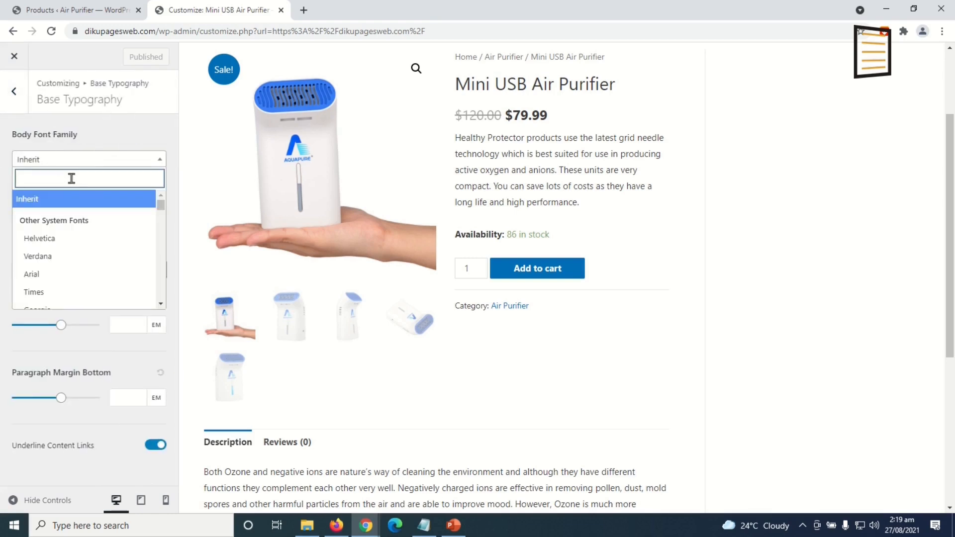
pyautogui.write('mon')
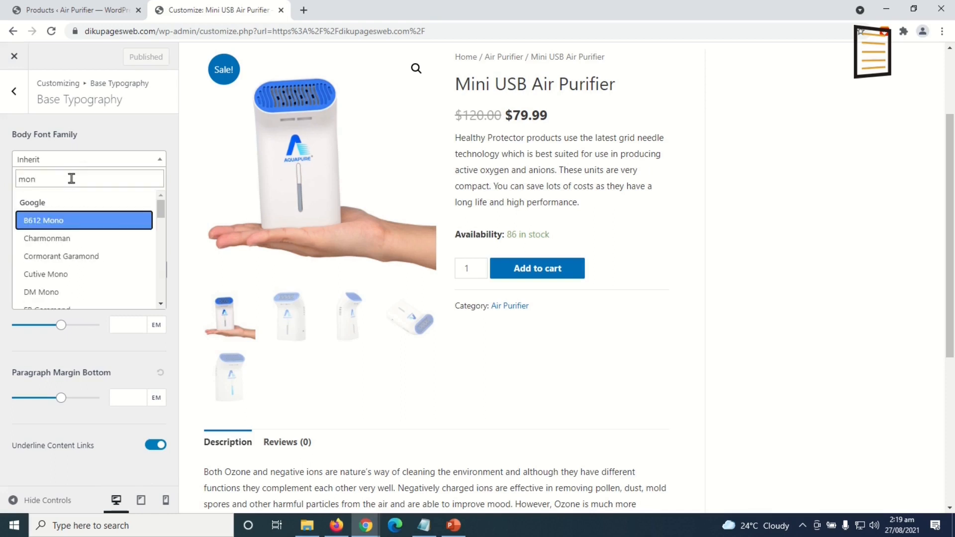
pyautogui.write('ts')
pyautogui.click(67, 230)
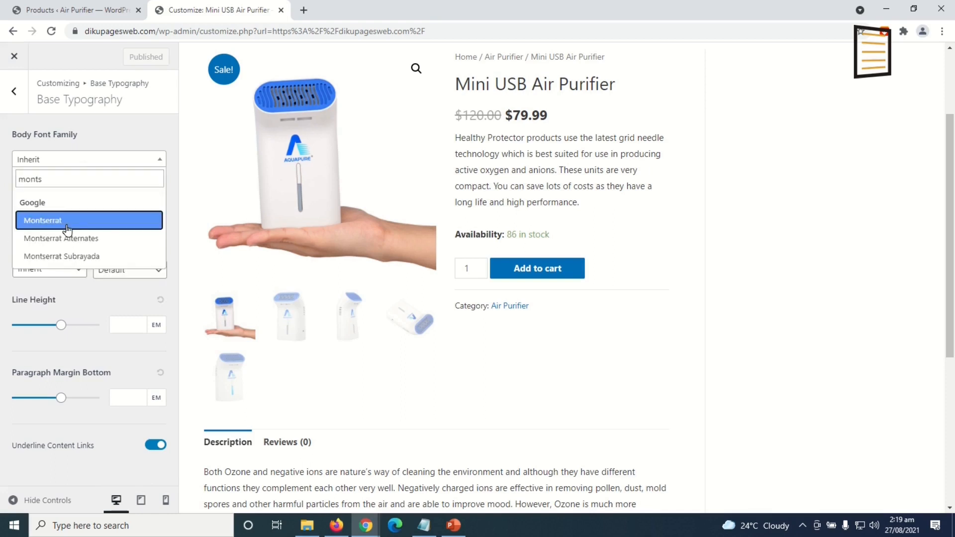
pyautogui.click(74, 226)
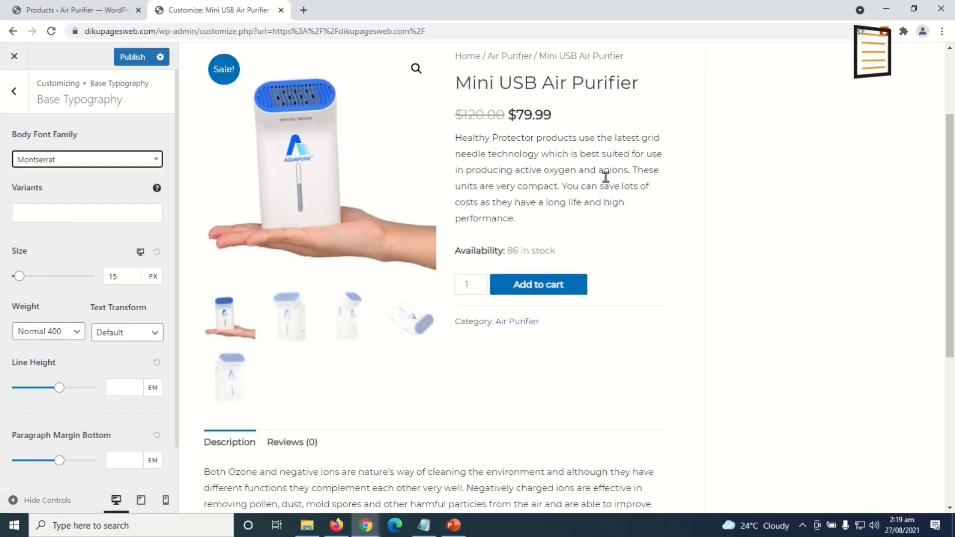
# Set the Single Product sidebar layout to No Sidebar and check the product page preview
pyautogui.click(10, 99)
pyautogui.click(7, 101)
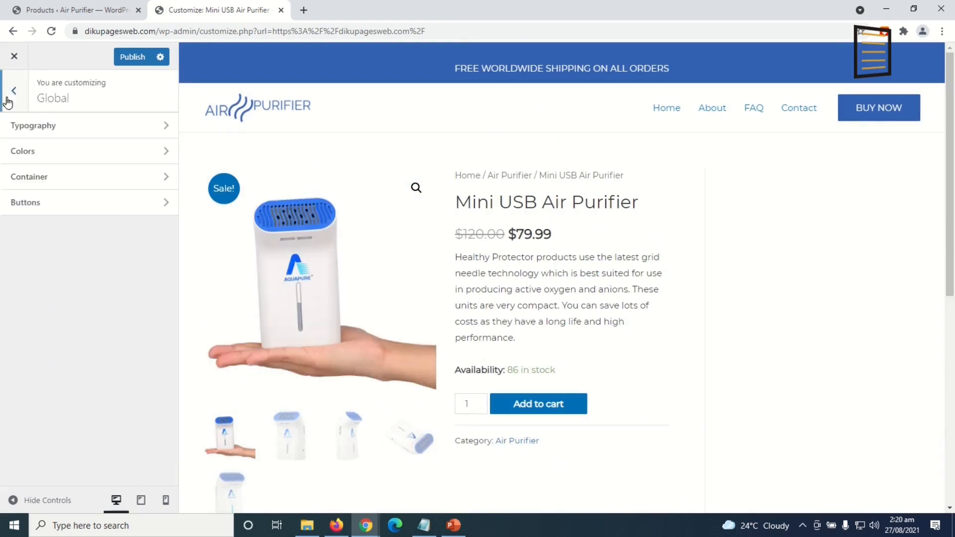
pyautogui.click(15, 99)
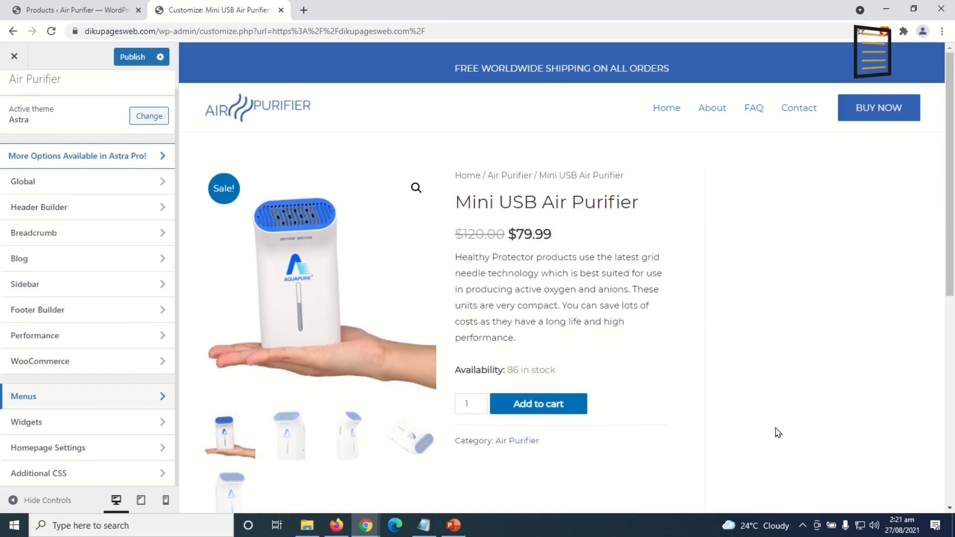
pyautogui.click(76, 292)
pyautogui.scroll(-2, 117, 258)
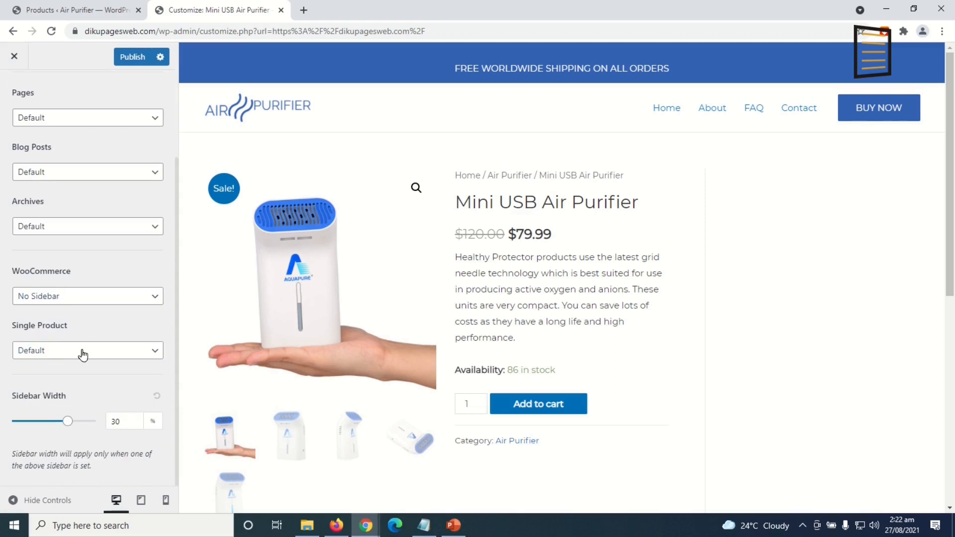
pyautogui.click(66, 353)
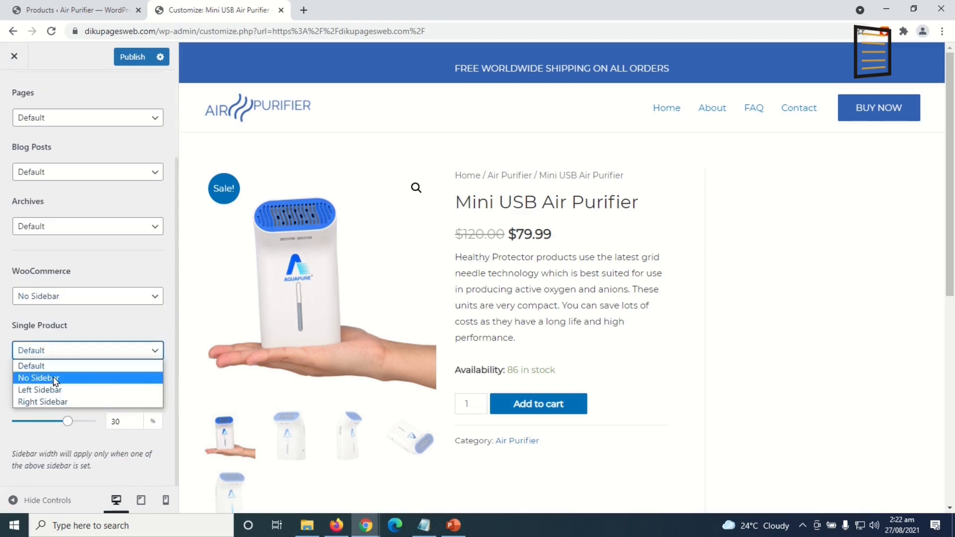
pyautogui.click(55, 382)
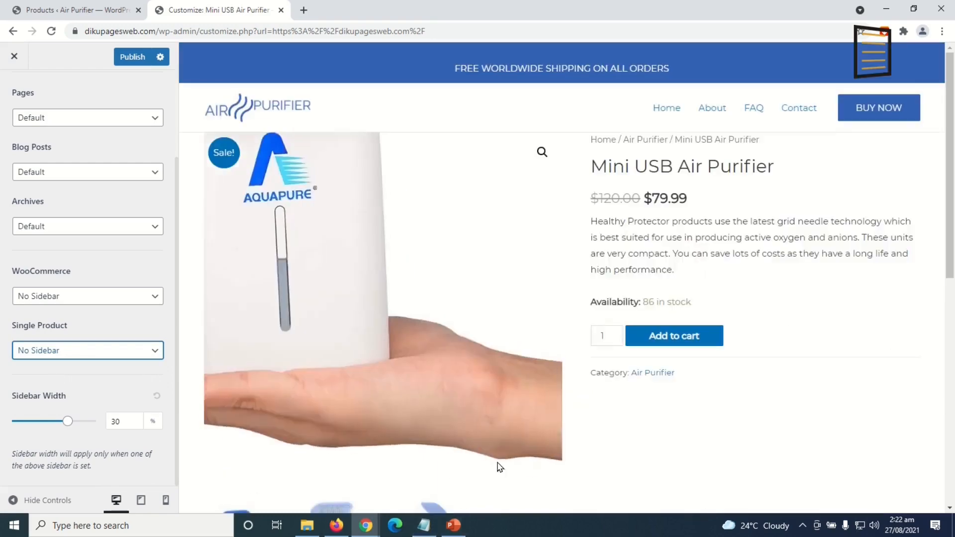
pyautogui.scroll(-5, 697, 420)
pyautogui.scroll(5, 699, 418)
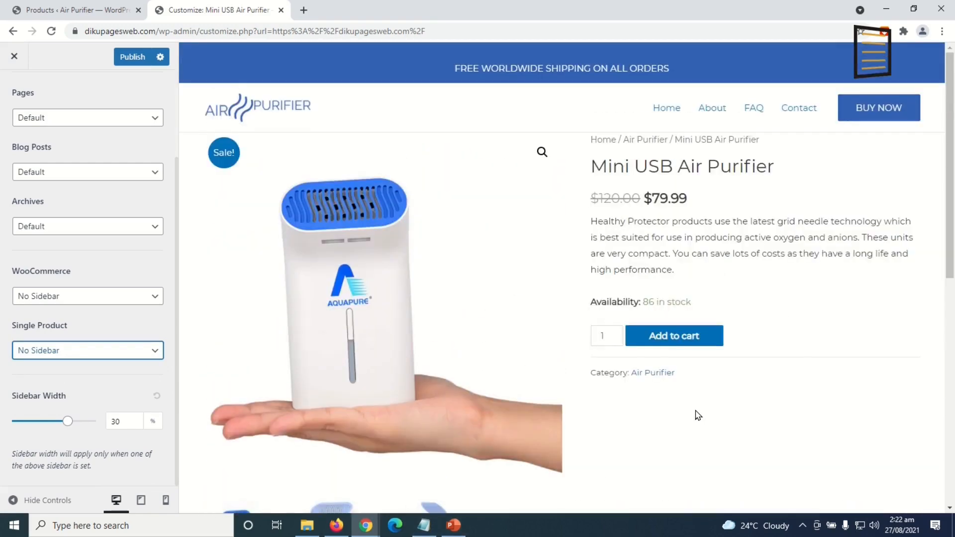
pyautogui.scroll(-1, 697, 415)
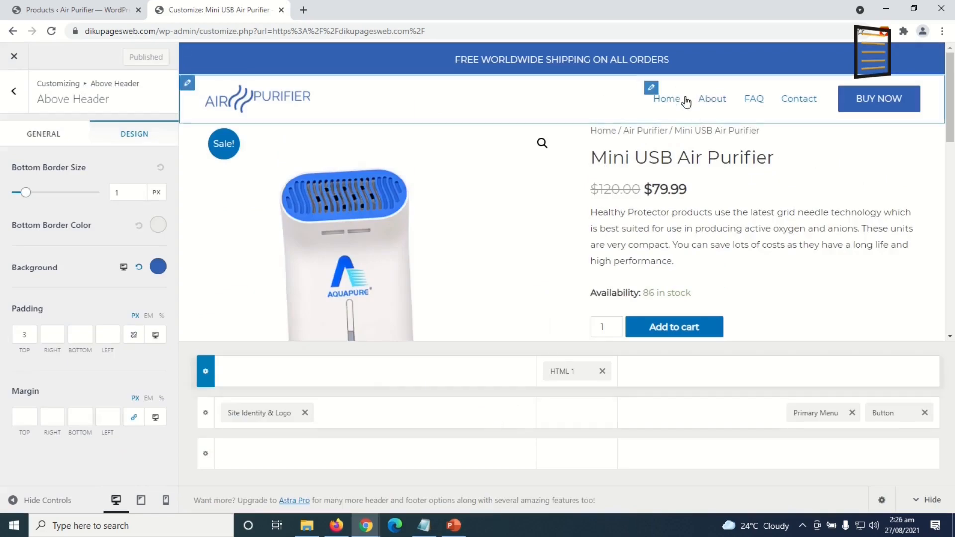
# Set the text transform of the header's Primary Menu font to Uppercase
pyautogui.click(651, 89)
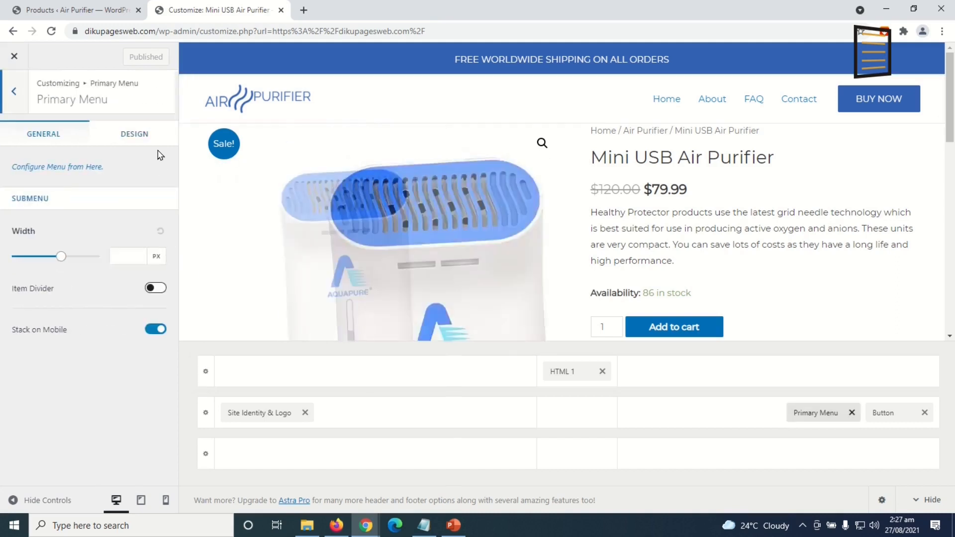
pyautogui.click(133, 138)
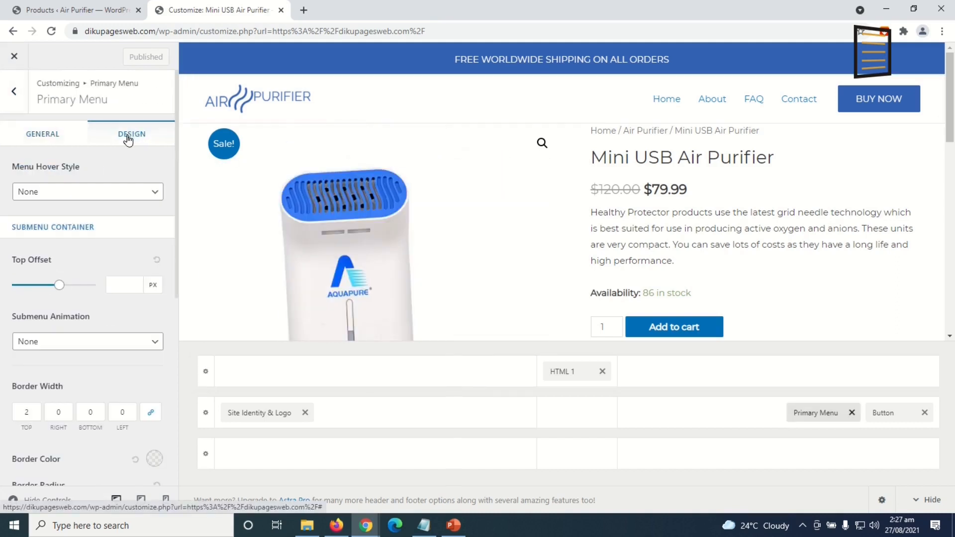
pyautogui.scroll(-5, 128, 201)
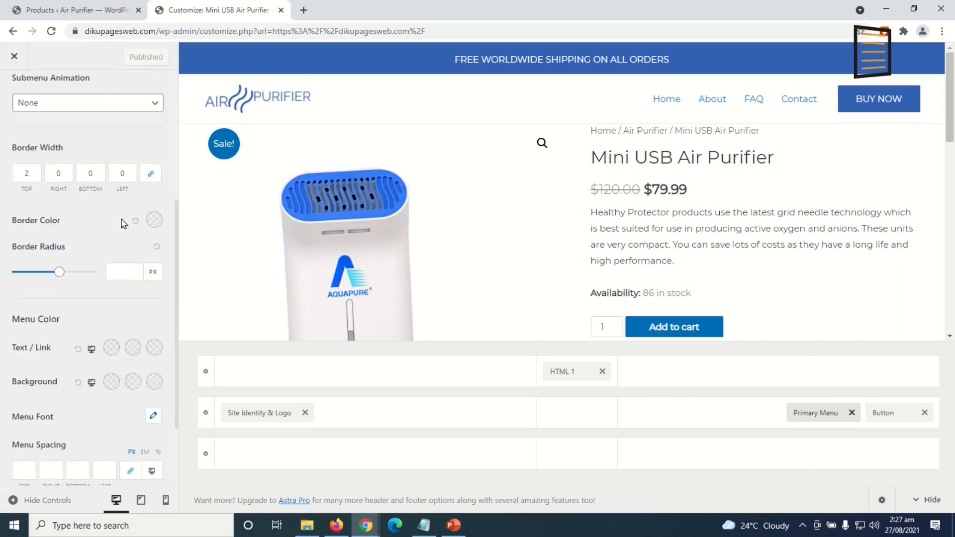
pyautogui.scroll(-2, 123, 224)
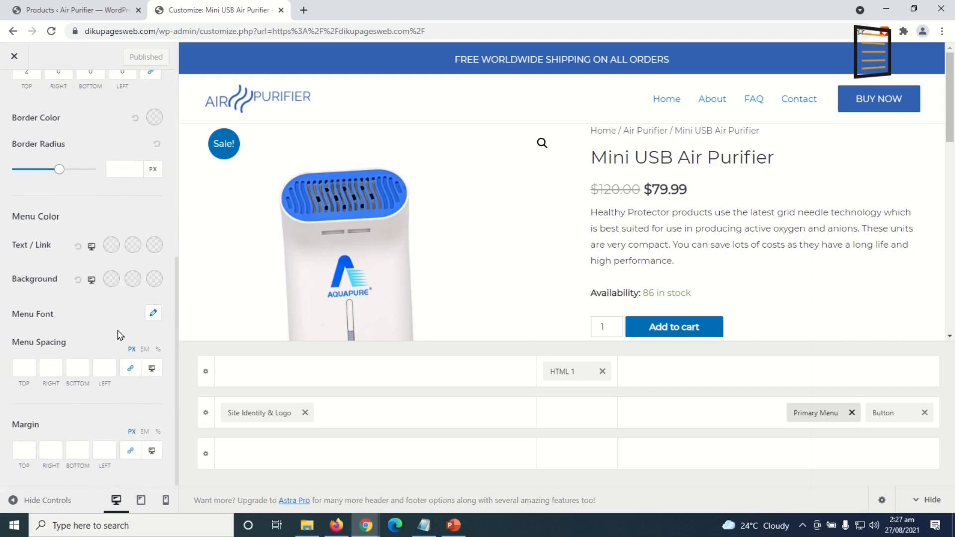
pyautogui.click(154, 314)
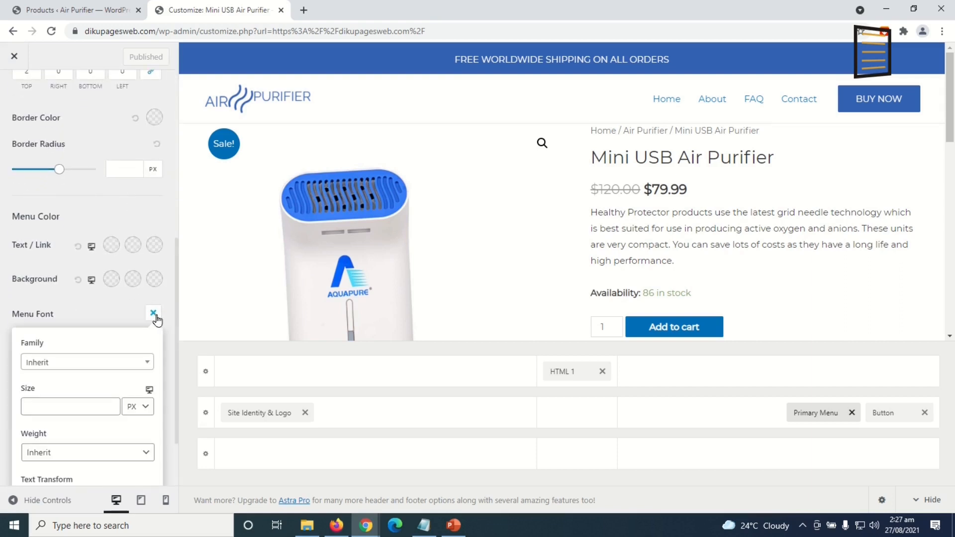
pyautogui.scroll(-2, 87, 383)
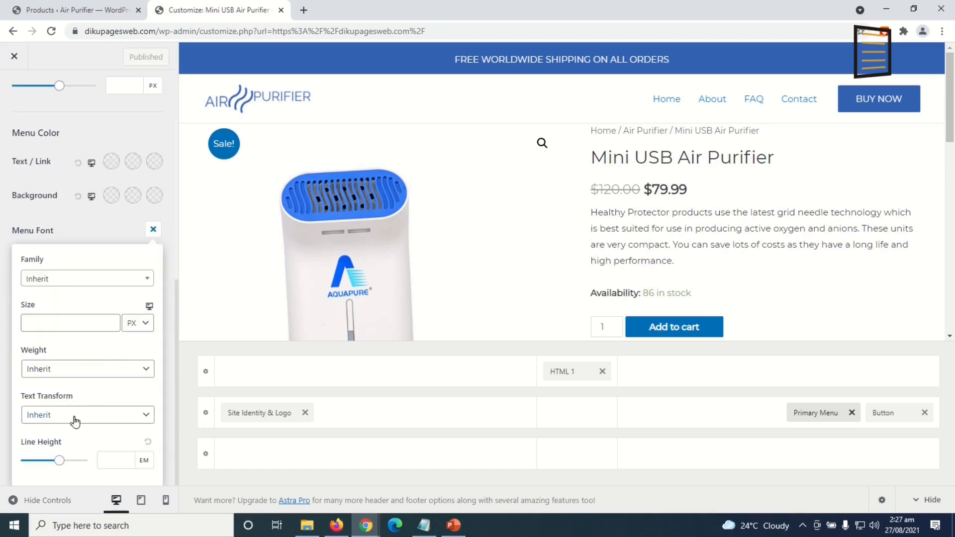
pyautogui.click(75, 422)
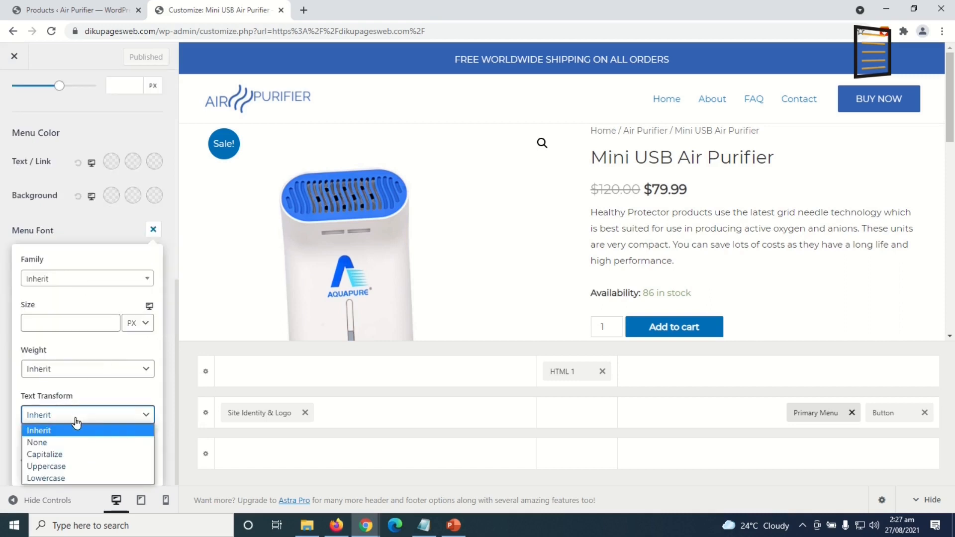
pyautogui.click(75, 468)
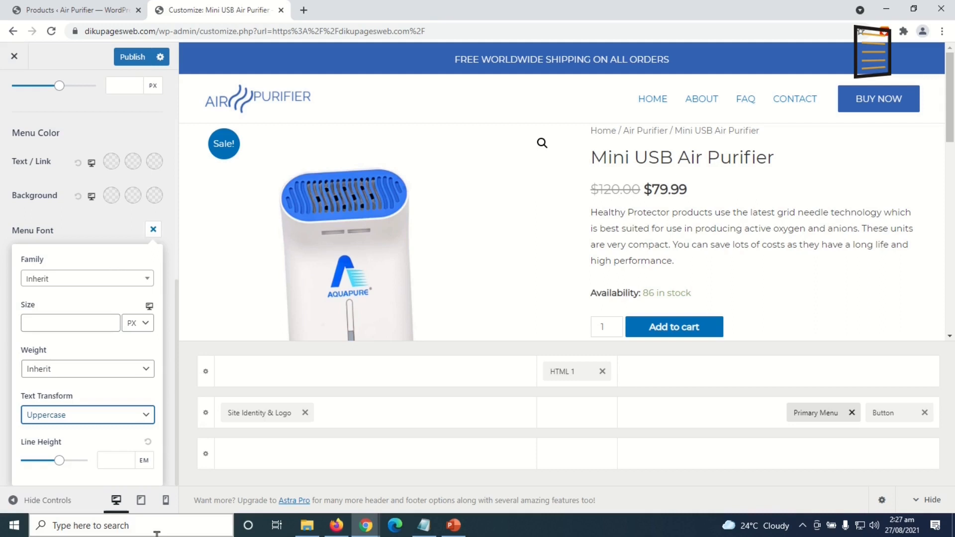
# Switch to the mobile preview and turn off the display of the site title beside the logo
pyautogui.click(166, 506)
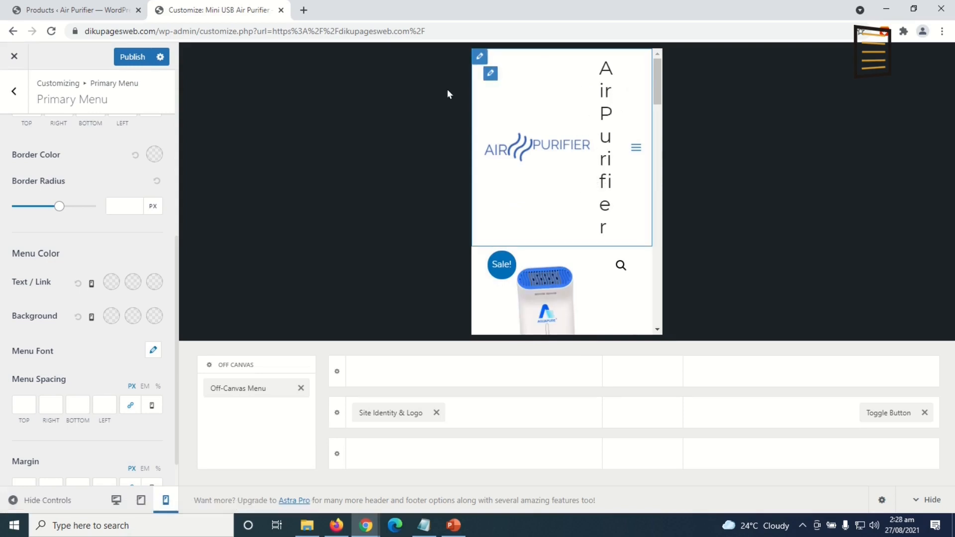
pyautogui.click(491, 81)
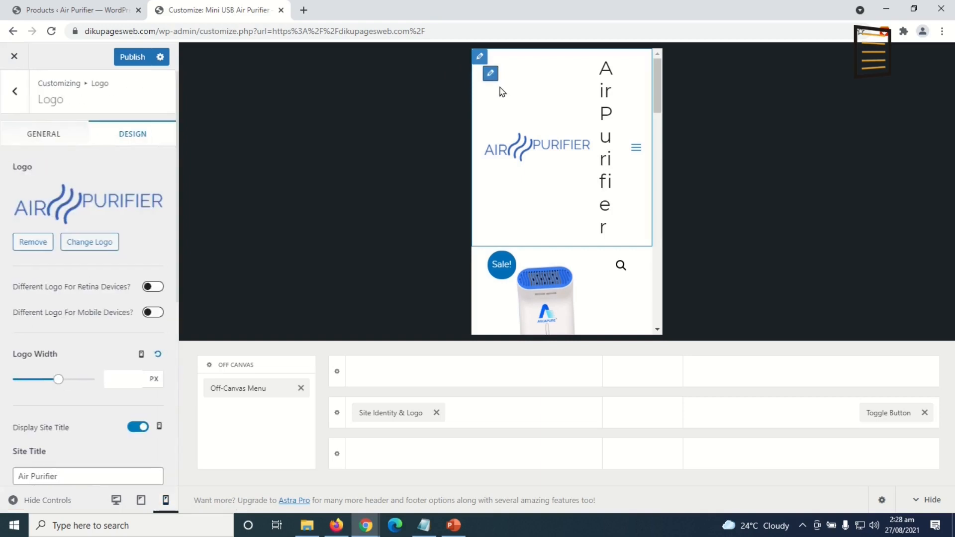
pyautogui.click(137, 427)
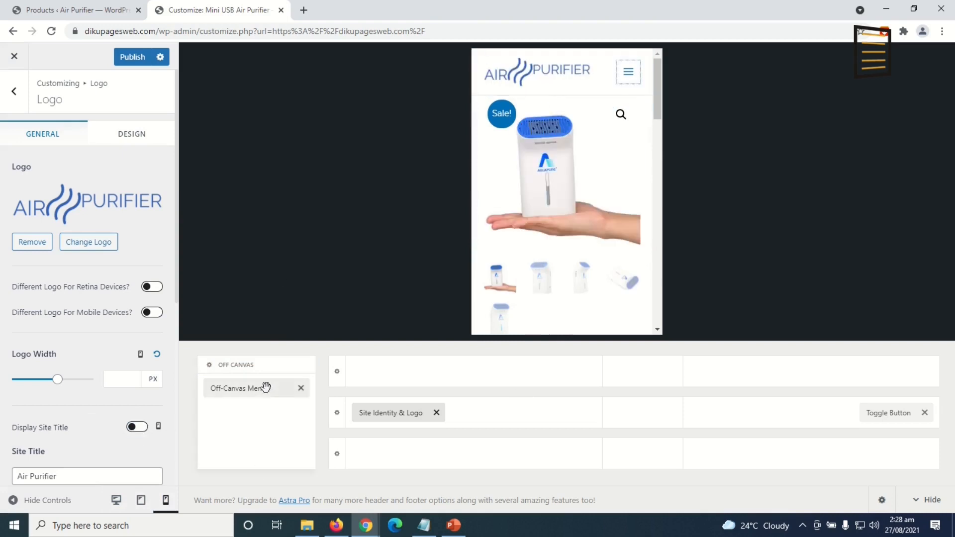
# Assign Main Menu to the Off-Canvas Menu location and check the expanded mobile menu in the preview
pyautogui.click(628, 73)
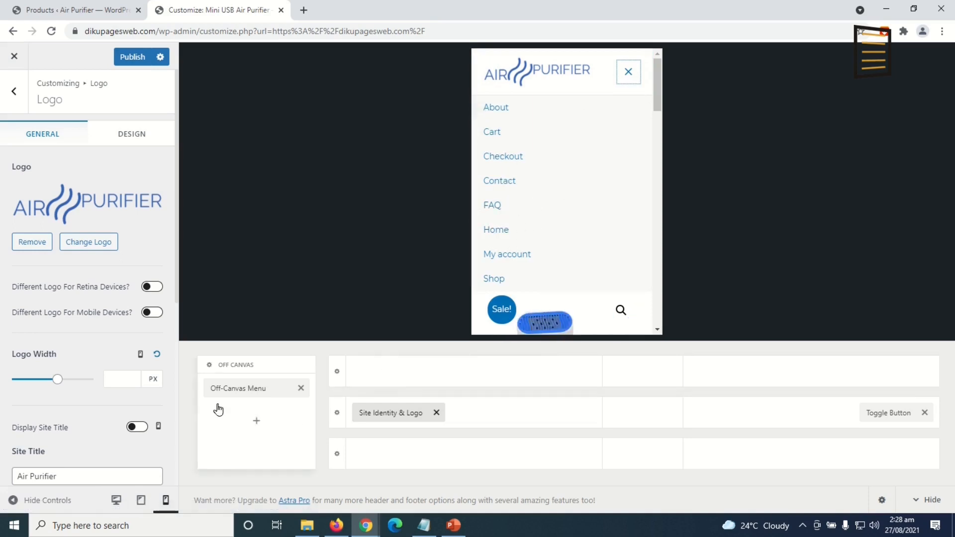
pyautogui.click(235, 393)
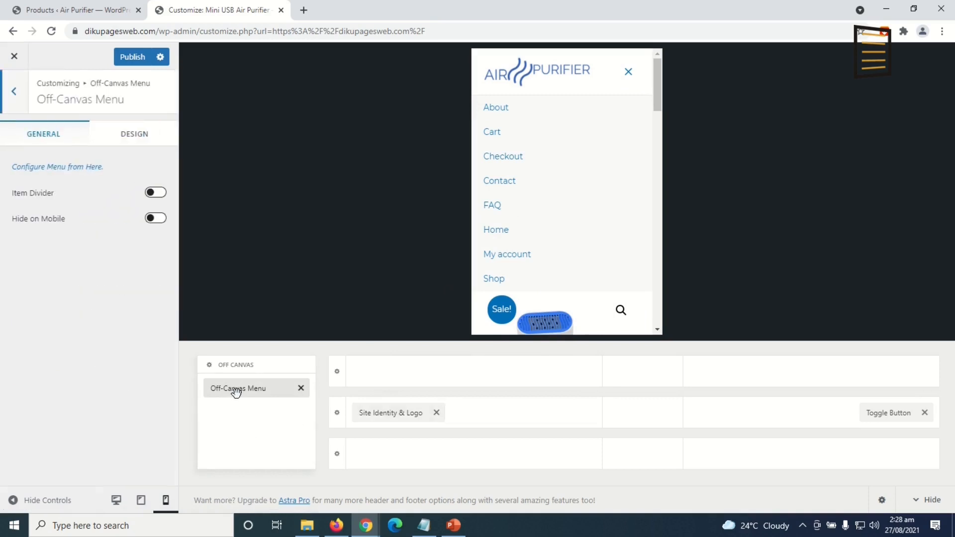
pyautogui.click(48, 168)
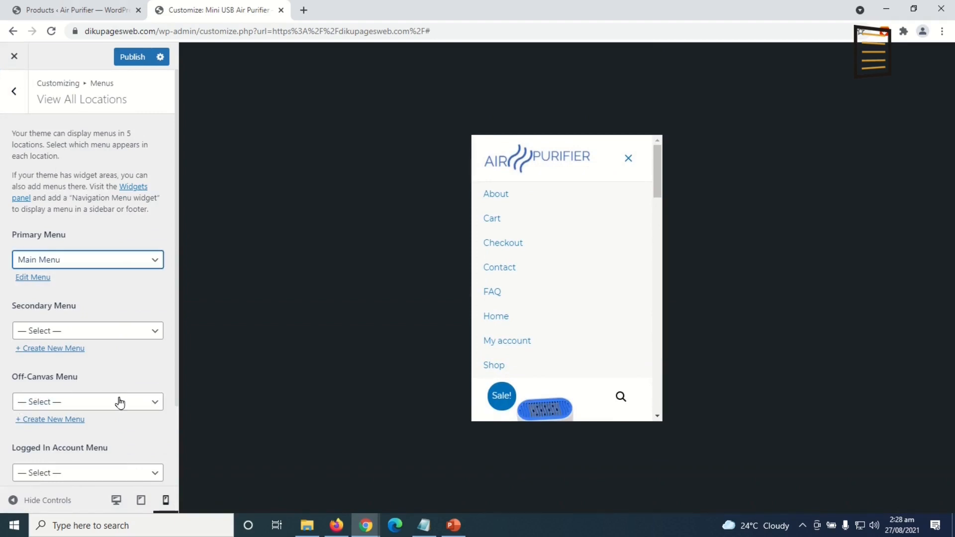
pyautogui.click(106, 407)
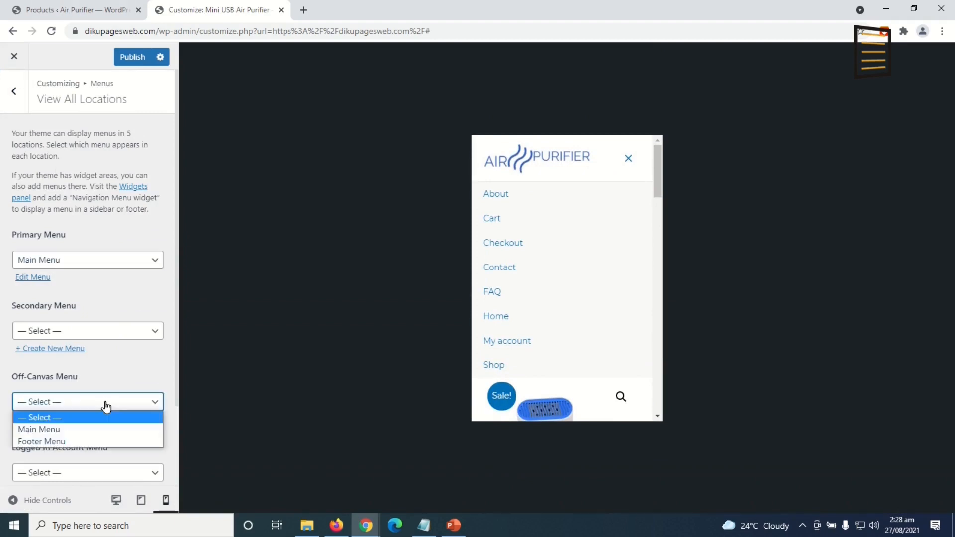
pyautogui.click(79, 430)
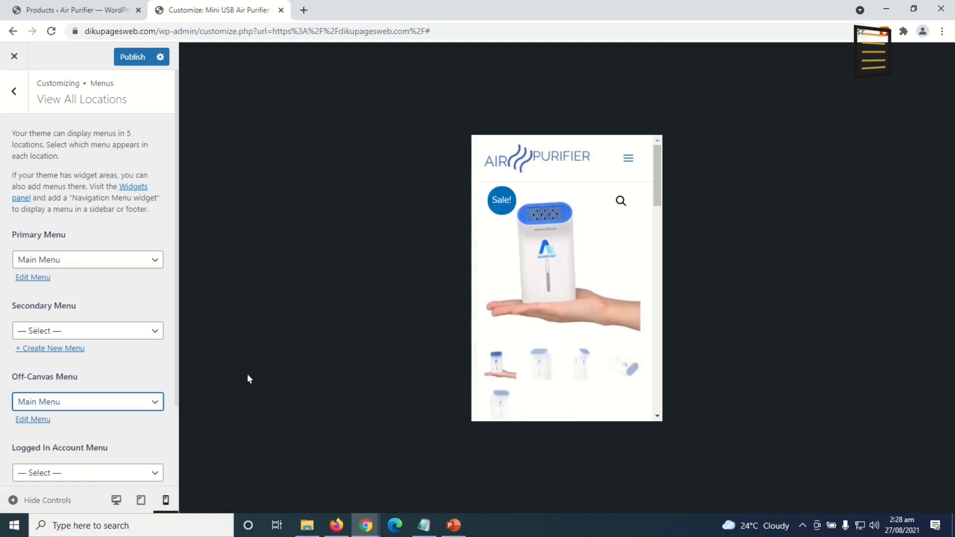
pyautogui.click(628, 157)
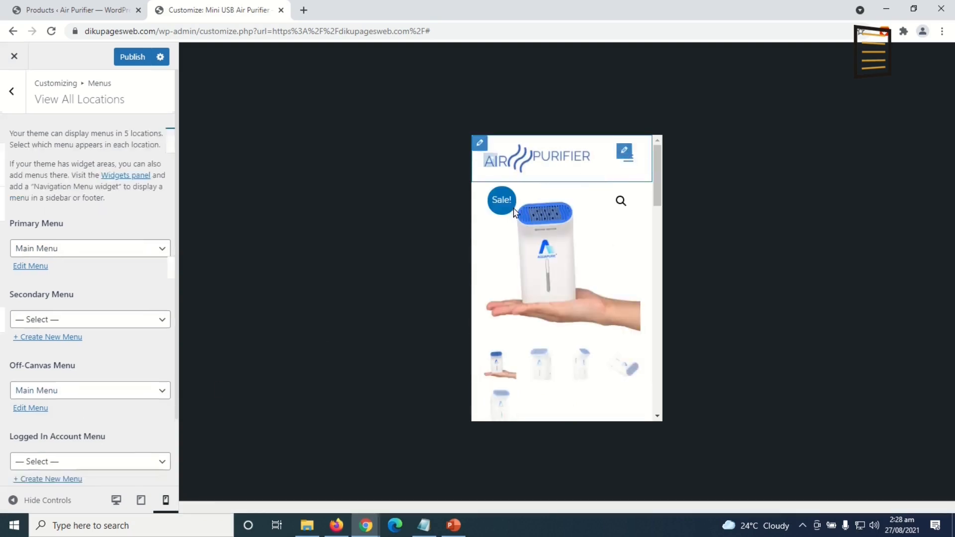
pyautogui.click(634, 79)
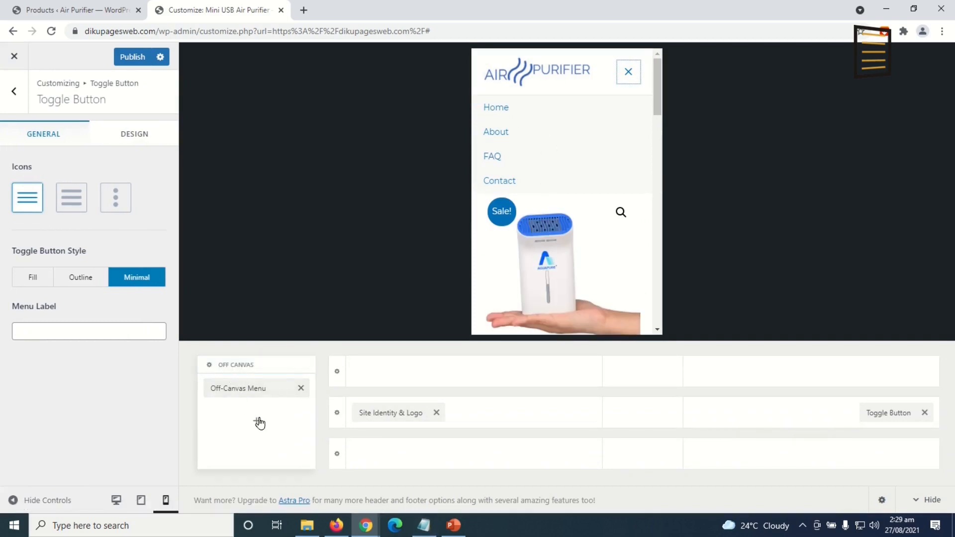
# Add the Button element below the menu in the mobile Off Canvas area and test its BUY NOW link
pyautogui.click(258, 422)
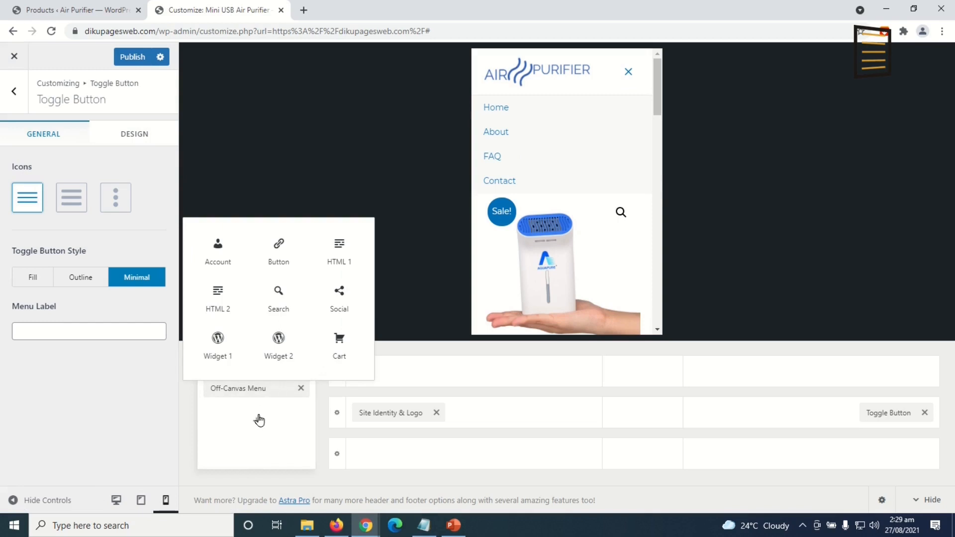
pyautogui.click(279, 256)
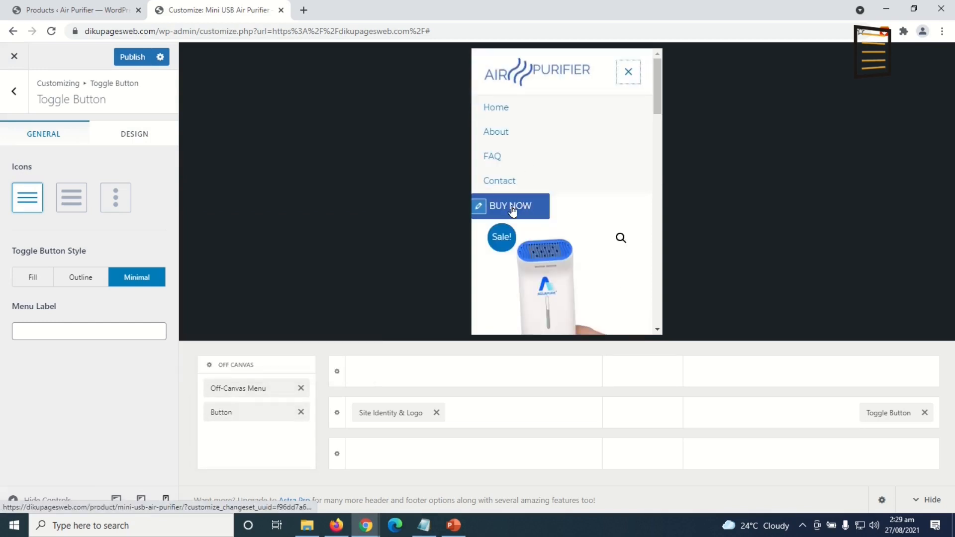
pyautogui.click(510, 207)
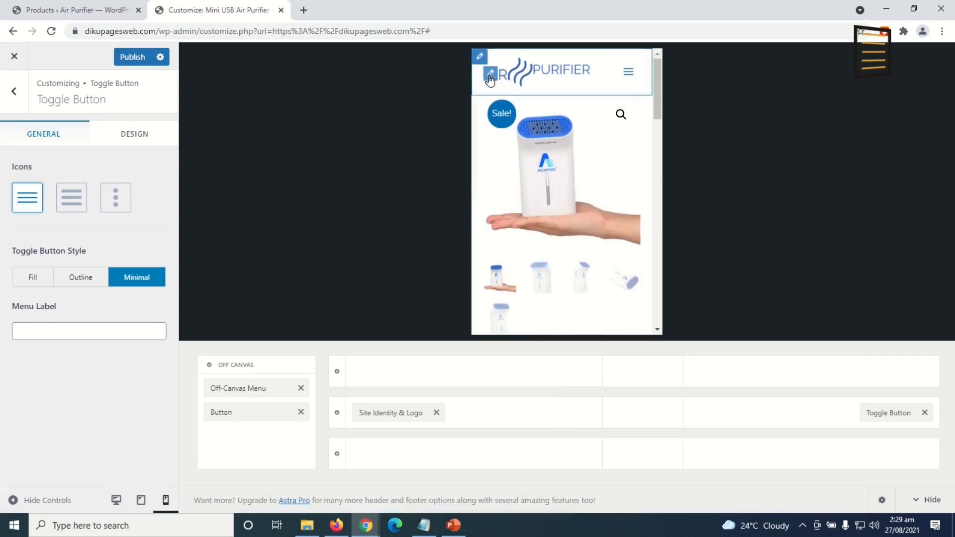
# Set the mobile logo width to 145 px and publish the changes
pyautogui.click(490, 75)
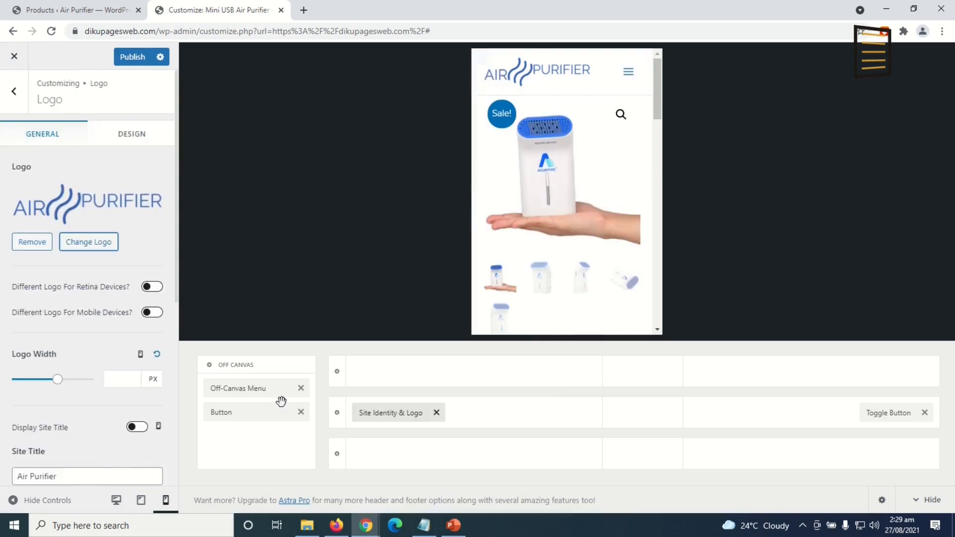
pyautogui.moveTo(57, 379); pyautogui.dragTo(32, 391)
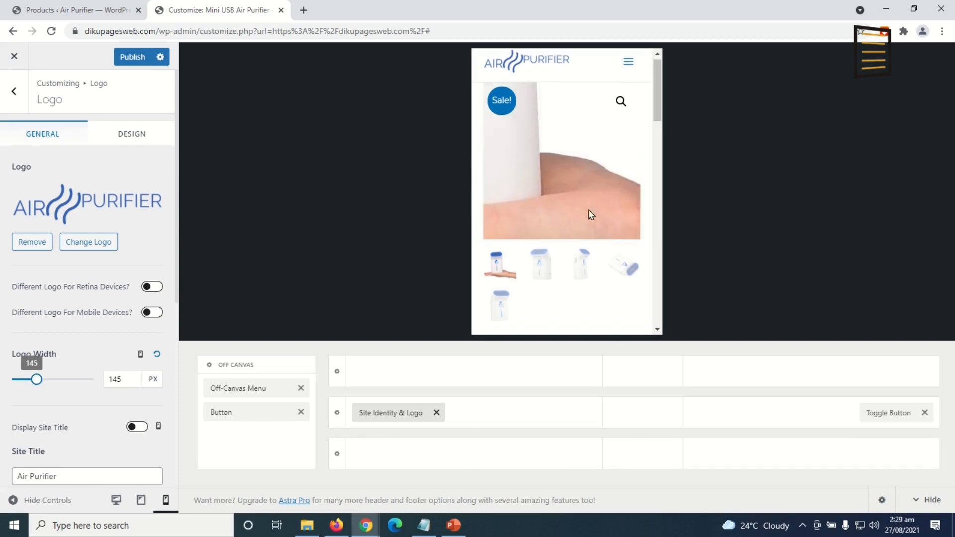
pyautogui.click(132, 57)
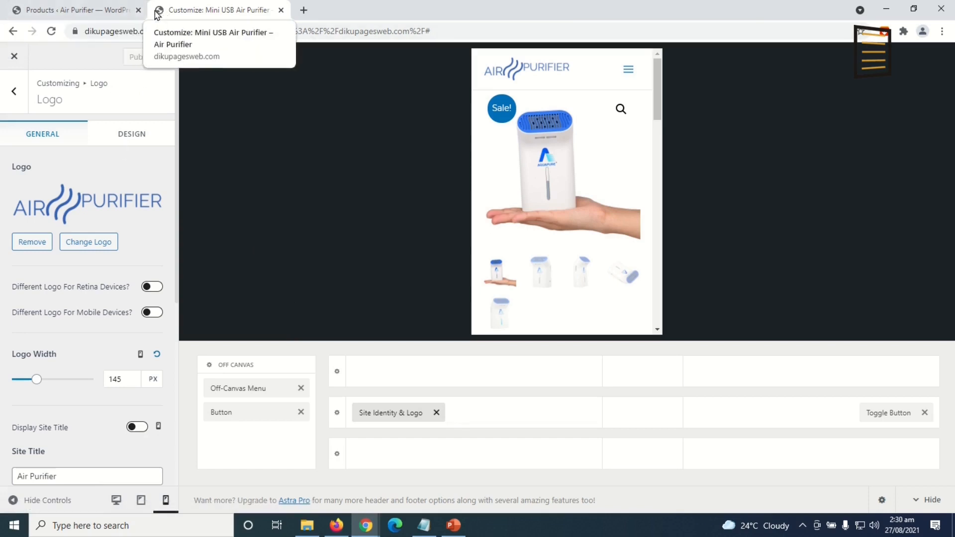
# Upload the air-purifier-icon image, set it as the site icon, and publish the change
pyautogui.scroll(-6, 69, 259)
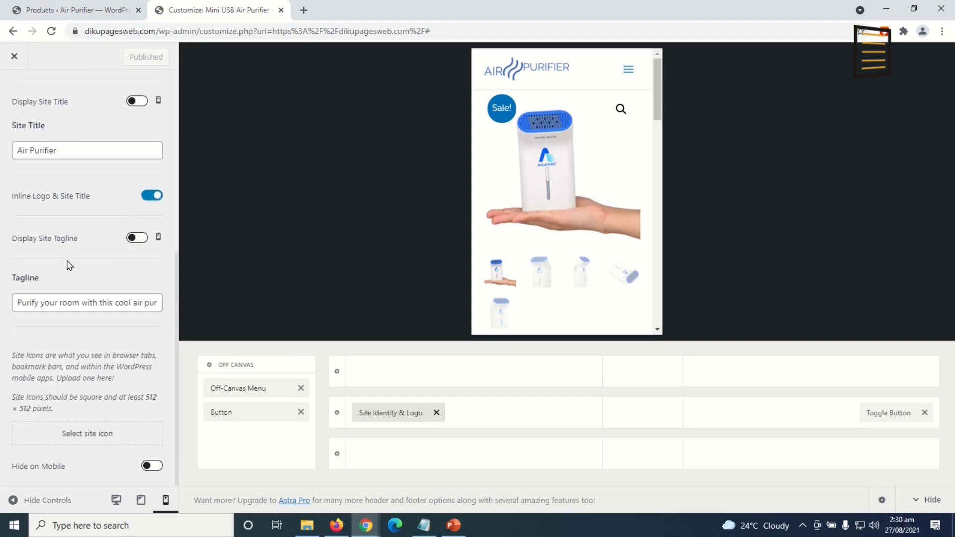
pyautogui.click(64, 438)
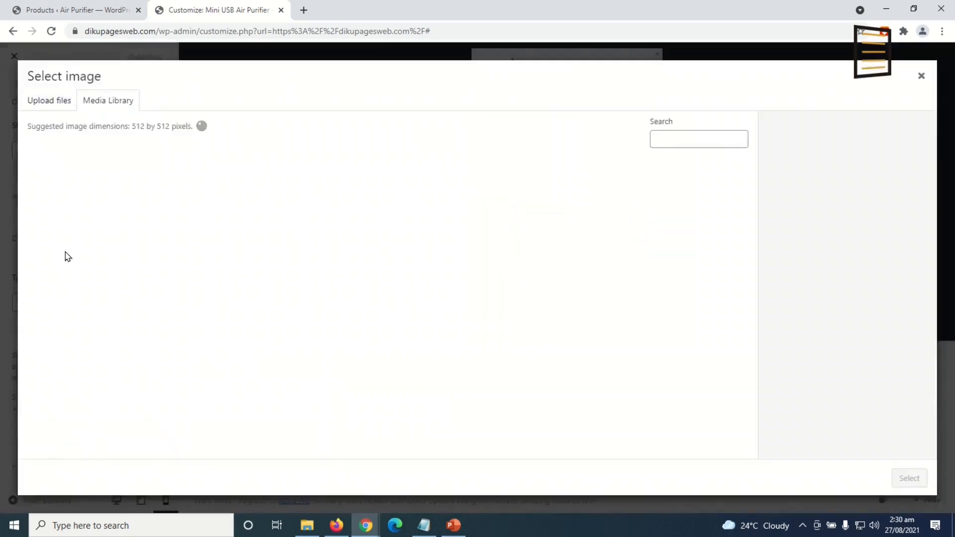
pyautogui.click(48, 100)
pyautogui.click(459, 290)
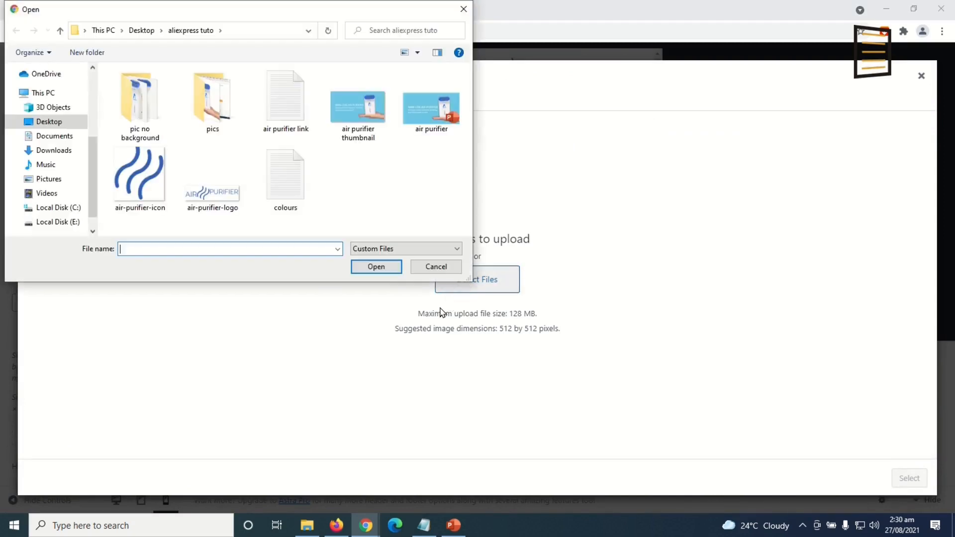
pyautogui.click(141, 172)
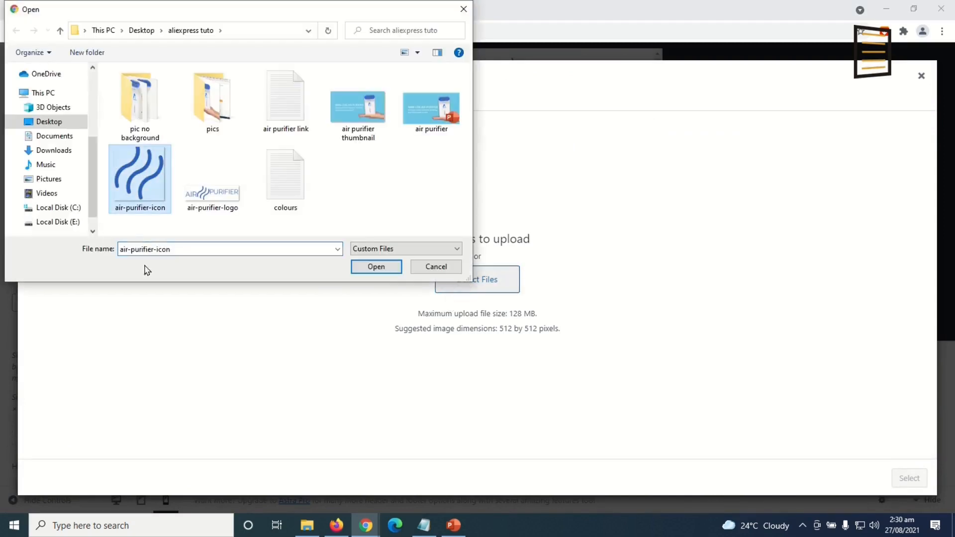
pyautogui.click(376, 268)
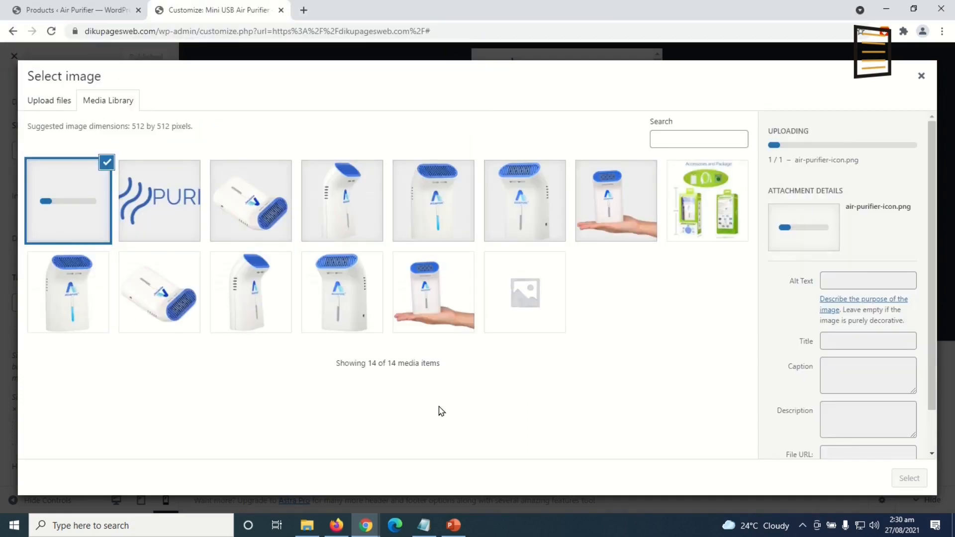
pyautogui.click(908, 480)
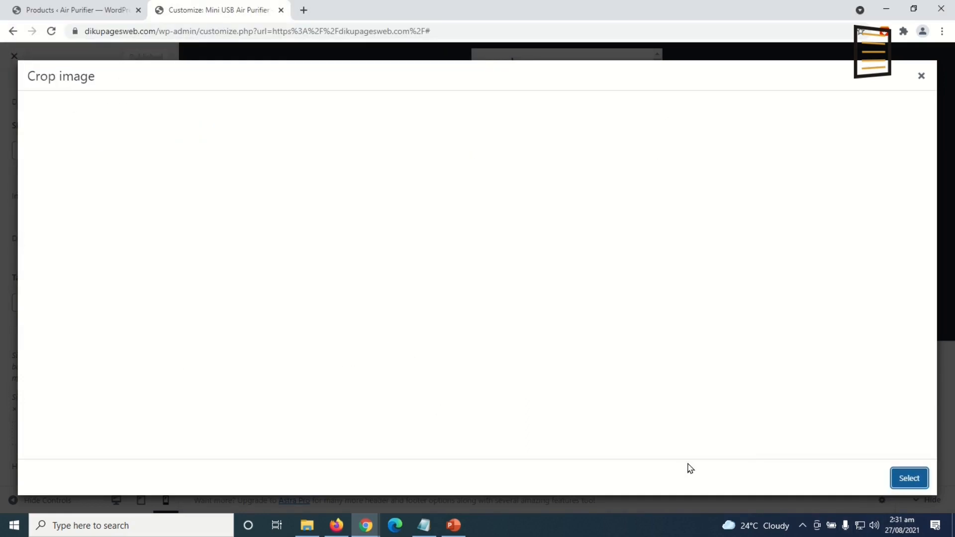
pyautogui.click(908, 479)
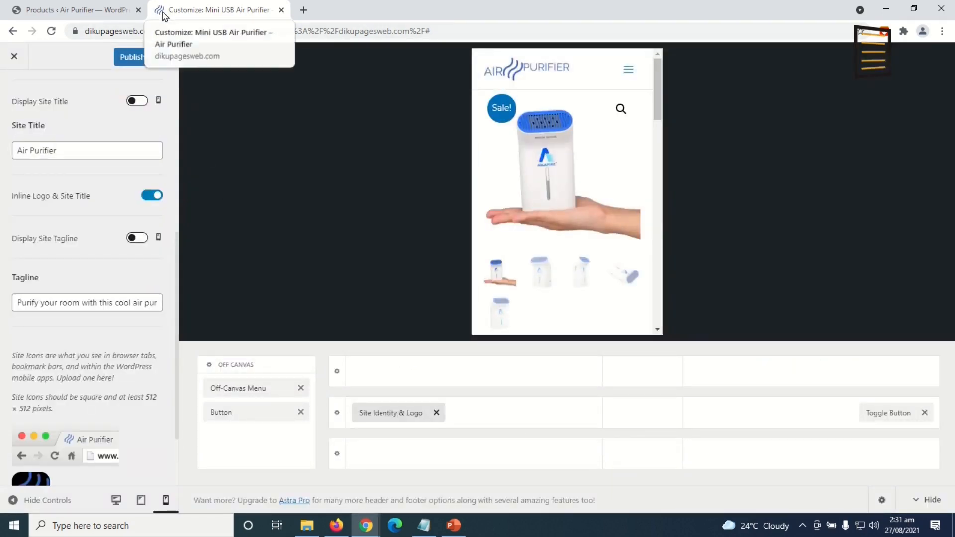
pyautogui.click(130, 57)
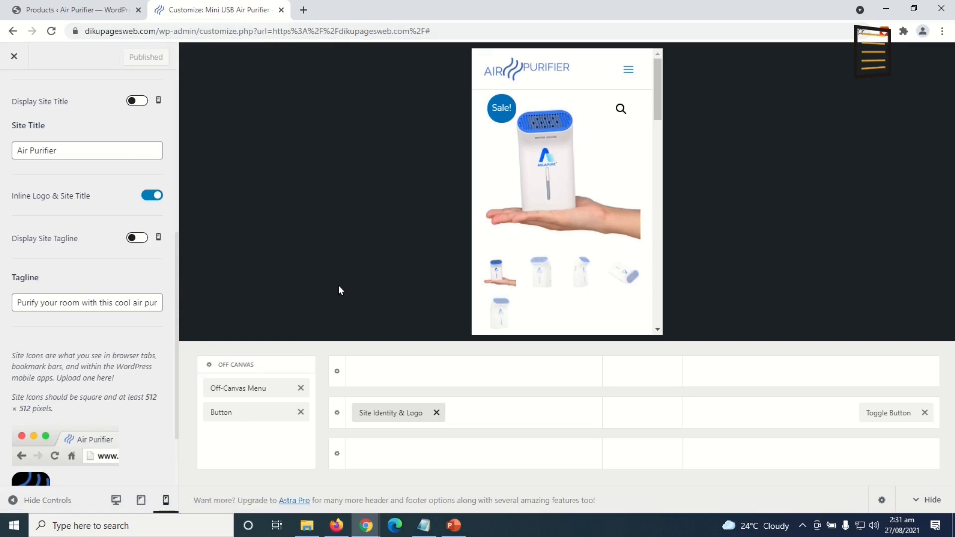
# Leave the customizer and review the live homepage from its header down to the footer and back
pyautogui.scroll(-6, 658, 288)
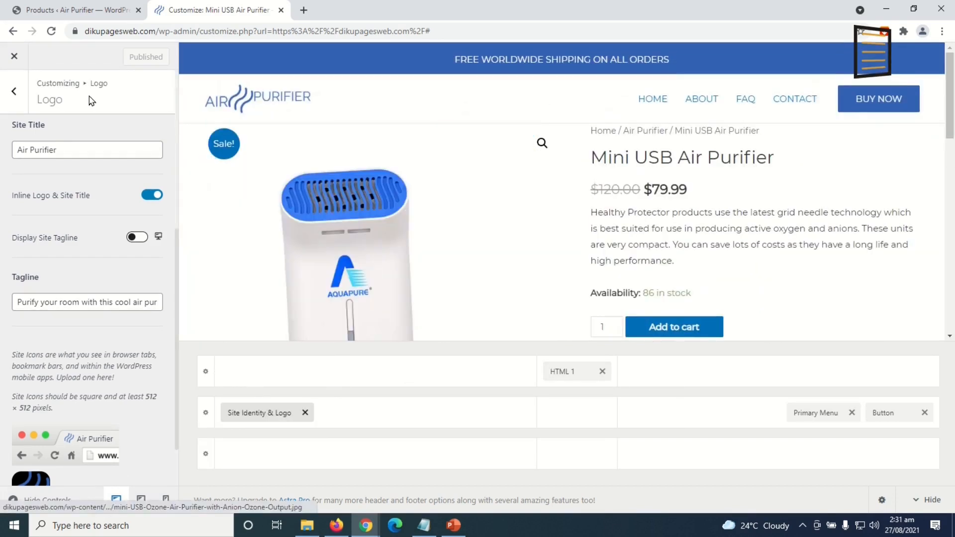
pyautogui.click(14, 56)
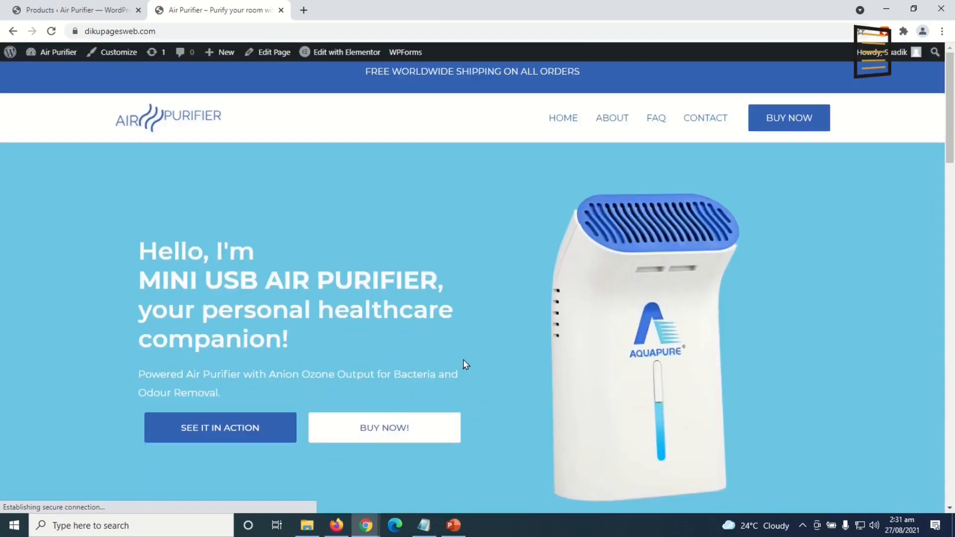
pyautogui.scroll(-10, 480, 368)
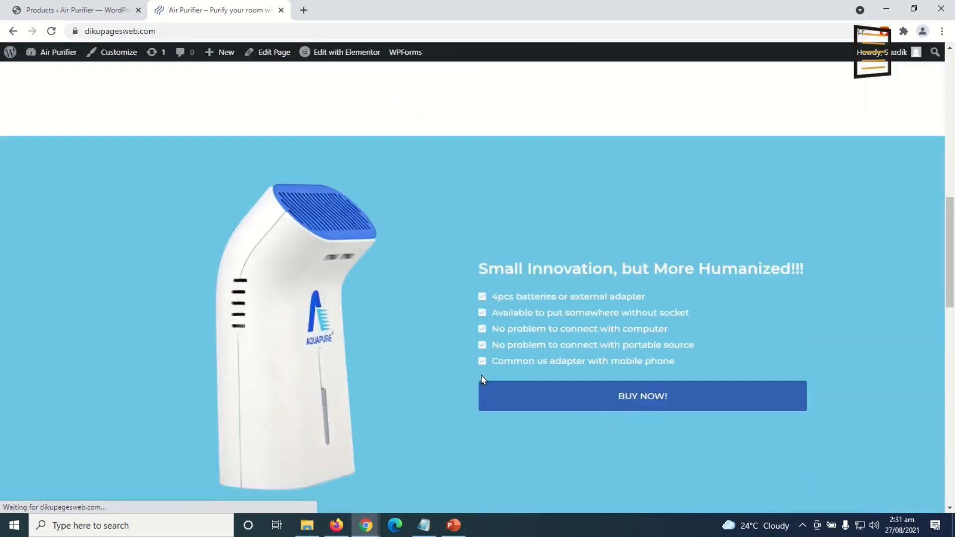
pyautogui.scroll(-10, 482, 378)
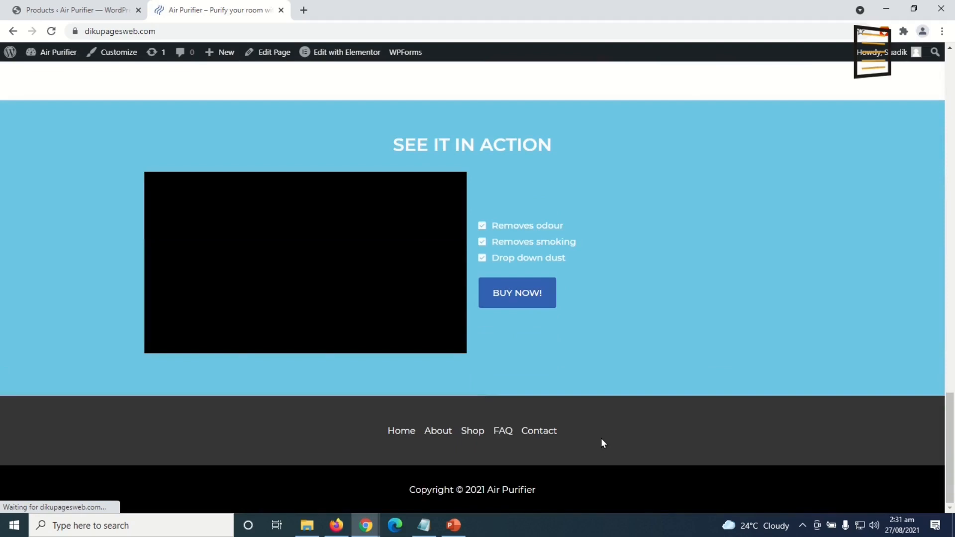
pyautogui.scroll(18, 602, 441)
pyautogui.scroll(5, 604, 442)
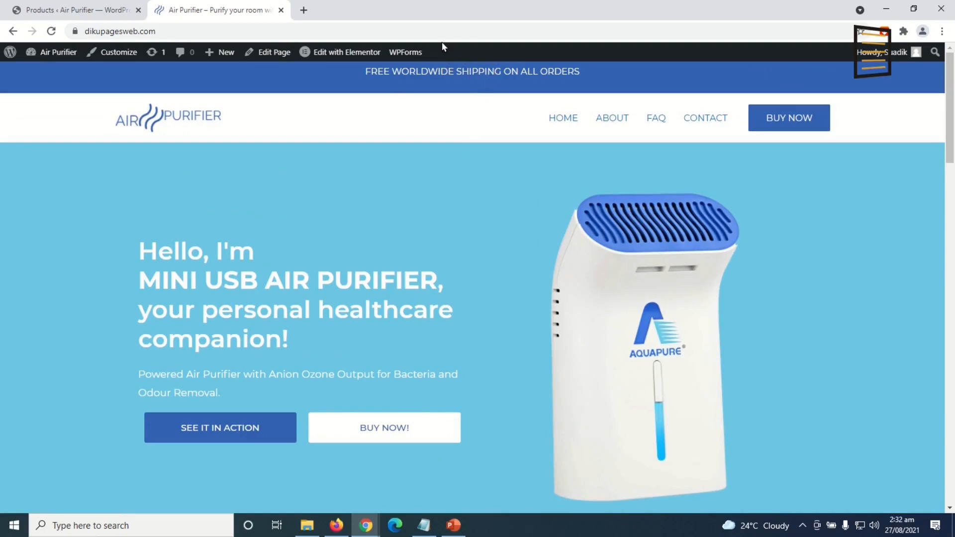
# Reopen the customizer and set the Above Header row's top padding to 18 px for desktop
pyautogui.click(118, 53)
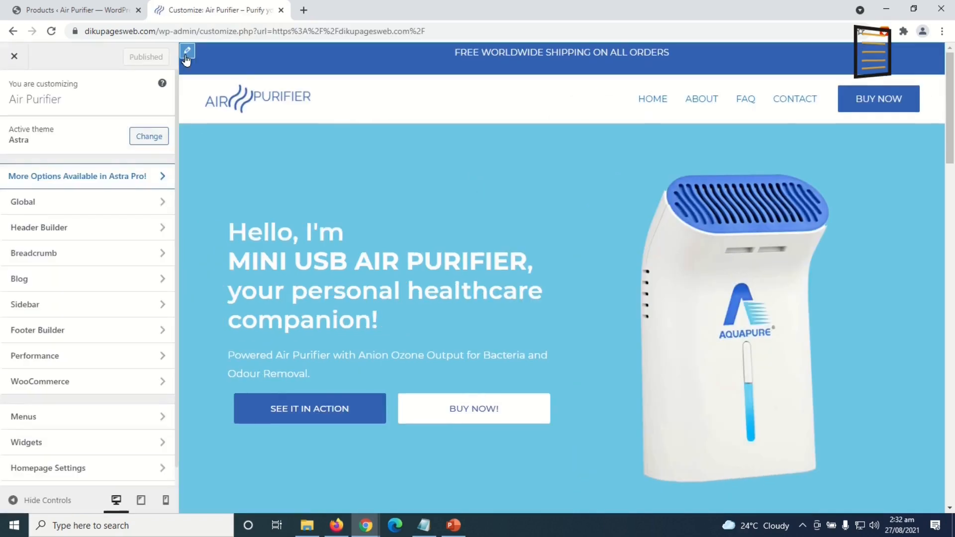
pyautogui.click(186, 57)
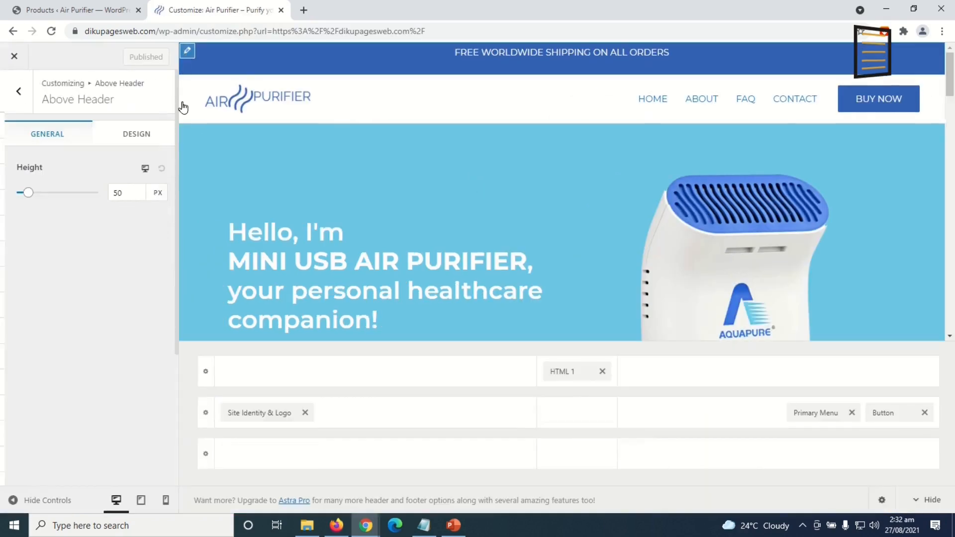
pyautogui.click(136, 135)
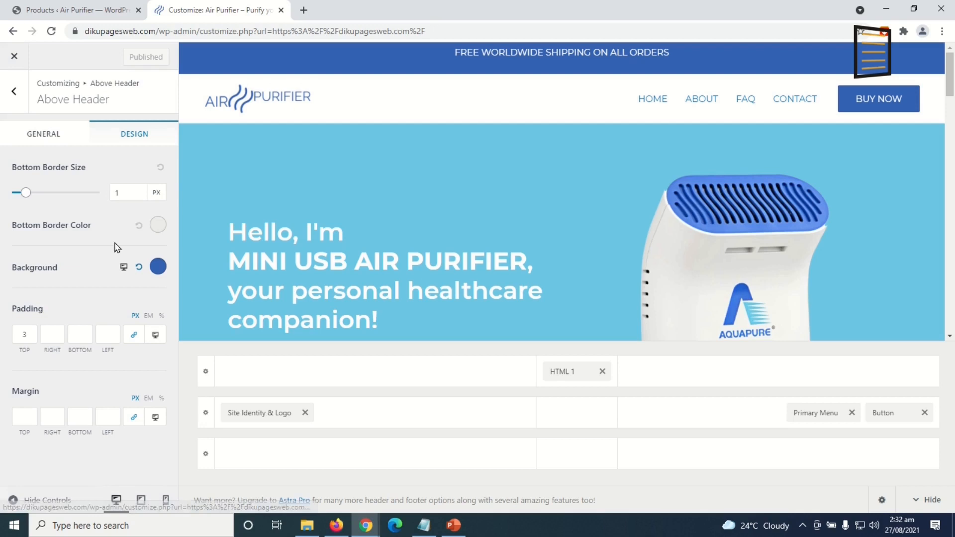
pyautogui.click(23, 335)
pyautogui.write('5')
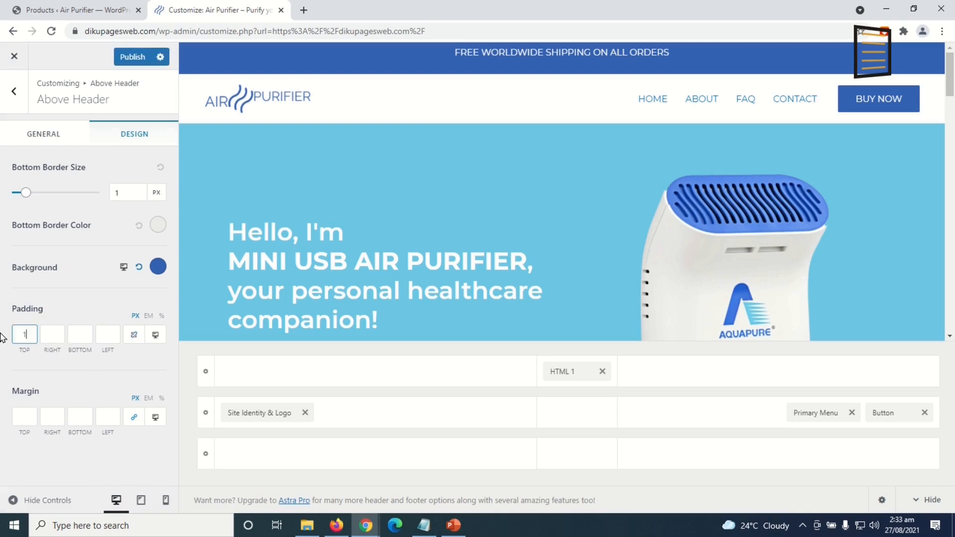
pyautogui.write('0')
pyautogui.press('Up')
pyautogui.press('Up')
pyautogui.press('Up')
pyautogui.press('Up')
pyautogui.press('Up')
pyautogui.press('Up')
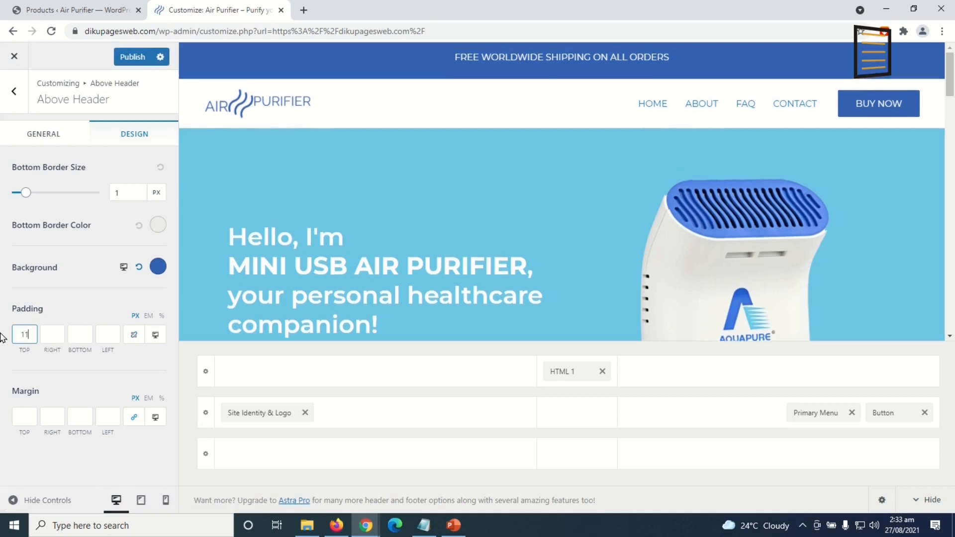
pyautogui.press('Up')
pyautogui.press('Up')
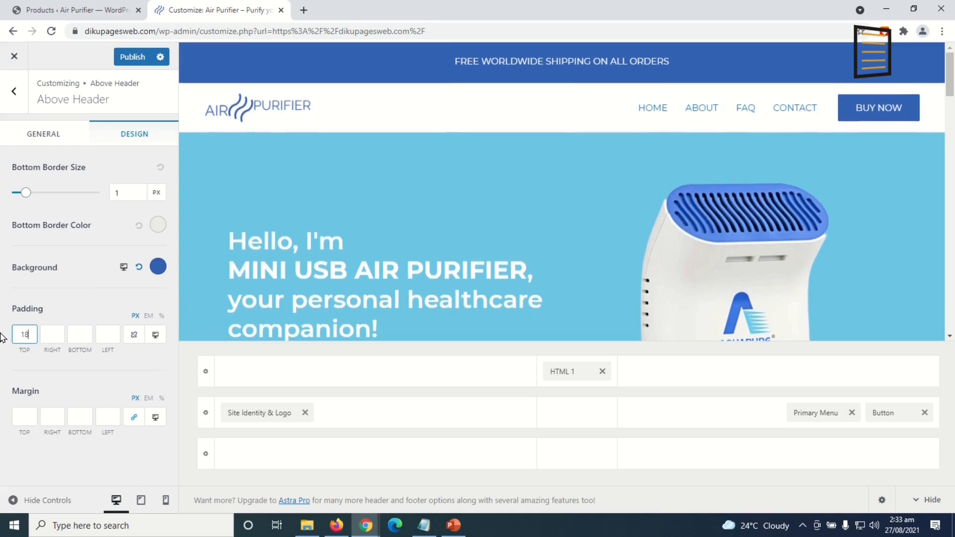
# Publish the Above Header padding change and leave the customizer for the live homepage
pyautogui.click(130, 57)
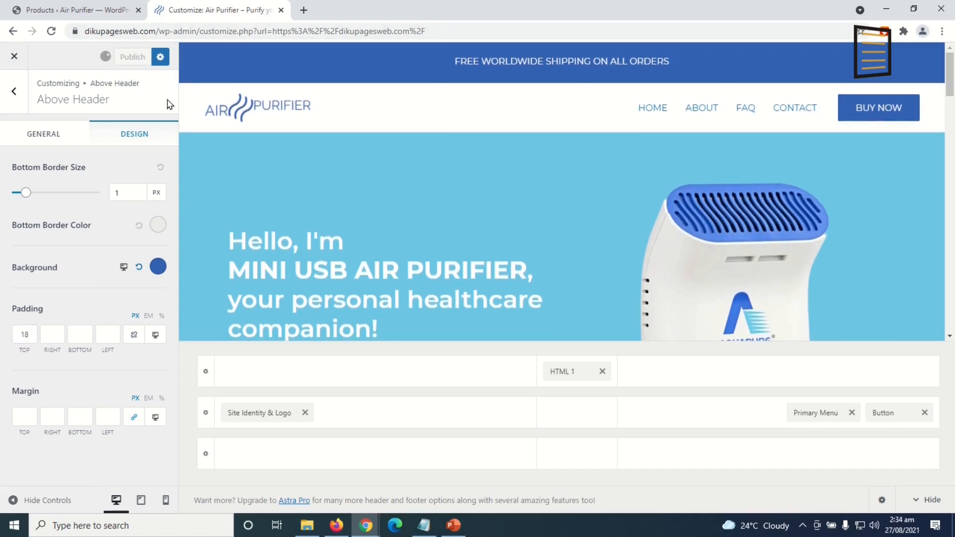
pyautogui.click(12, 62)
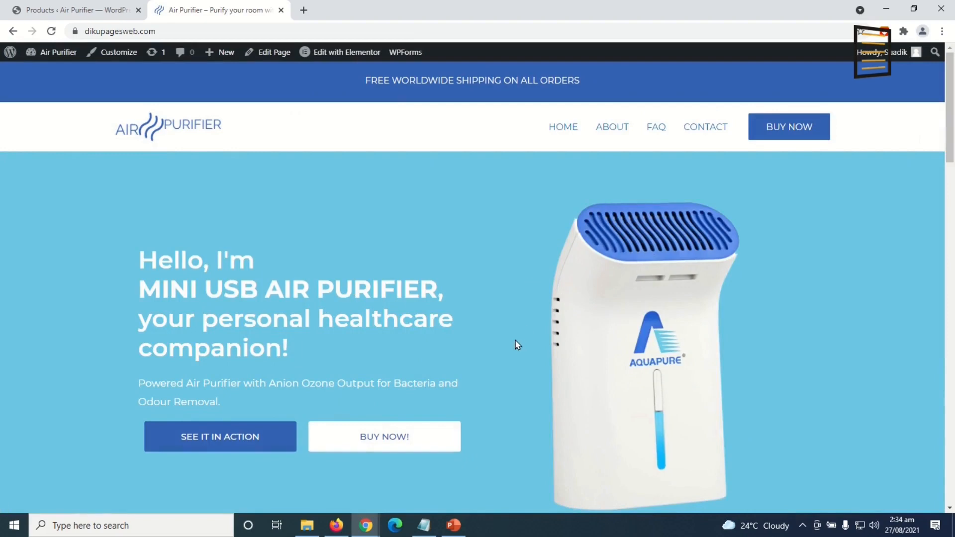
# Add the Mini USB Air Purifier to the cart from its product page, proceed to checkout, and review the checkout form and order summary
pyautogui.click(790, 134)
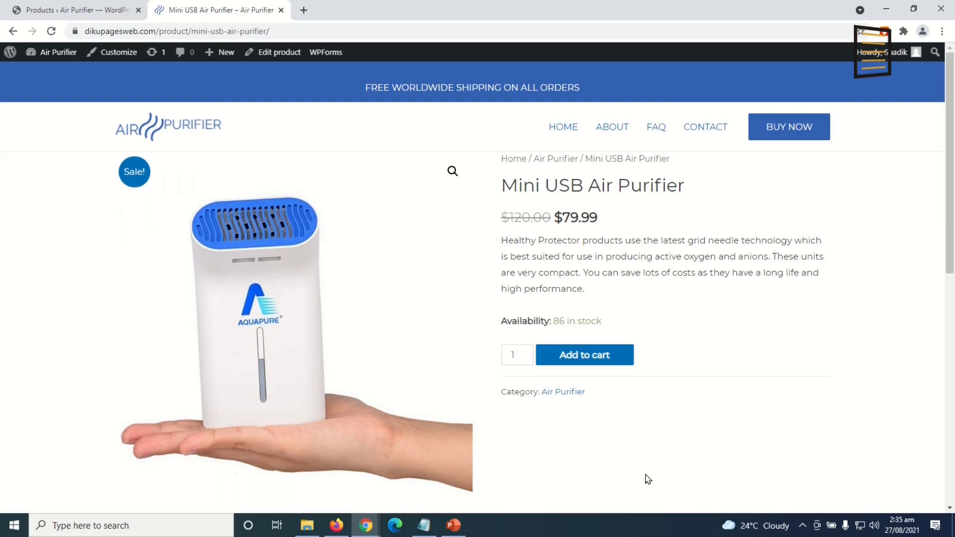
pyautogui.click(586, 354)
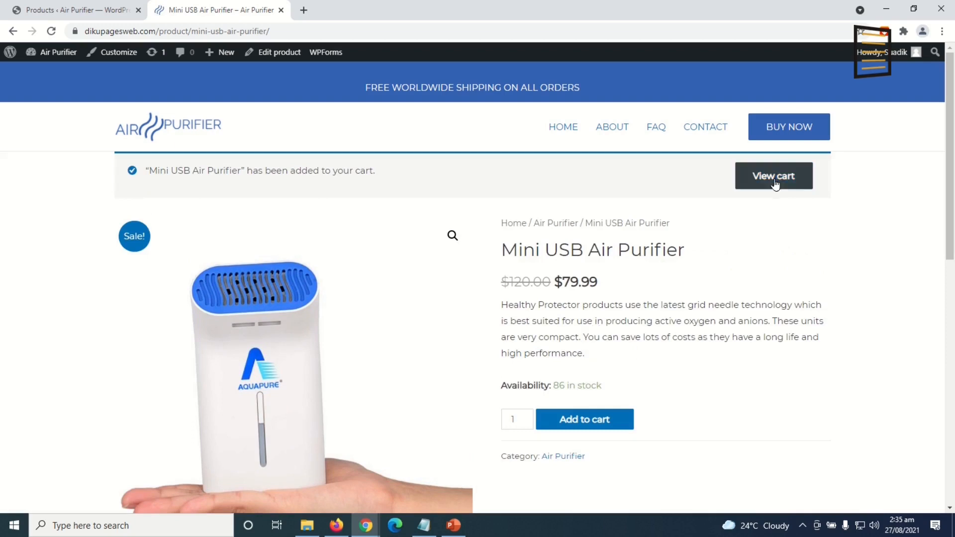
pyautogui.click(755, 176)
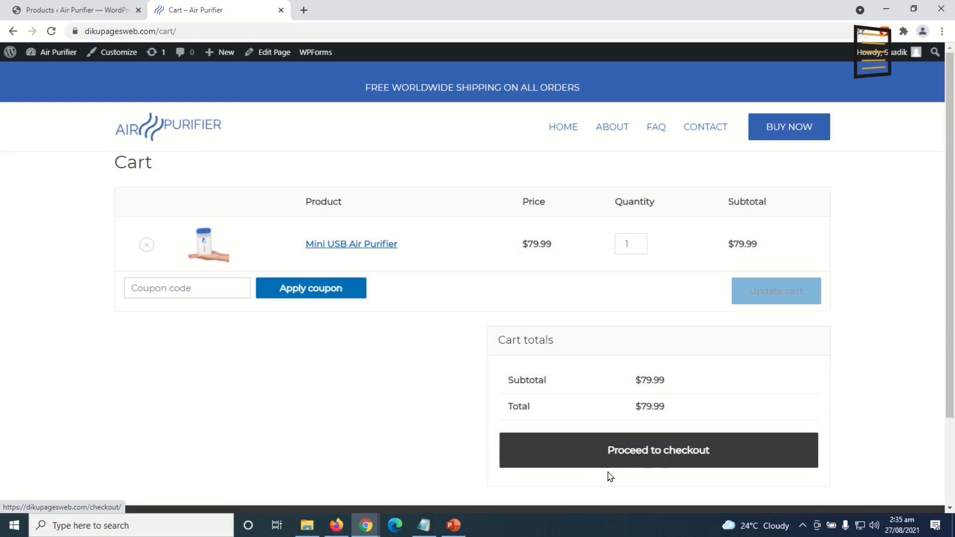
pyautogui.click(672, 459)
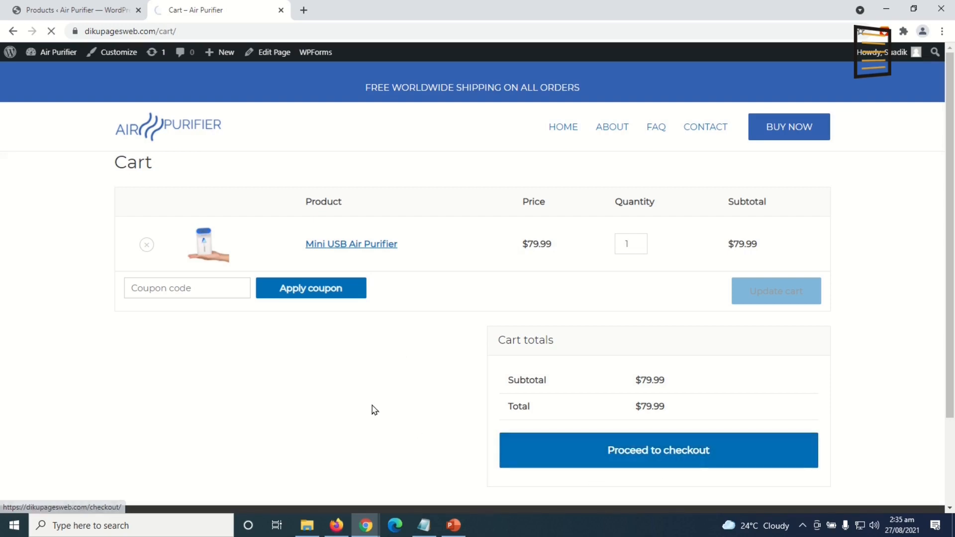
pyautogui.scroll(-6, 559, 448)
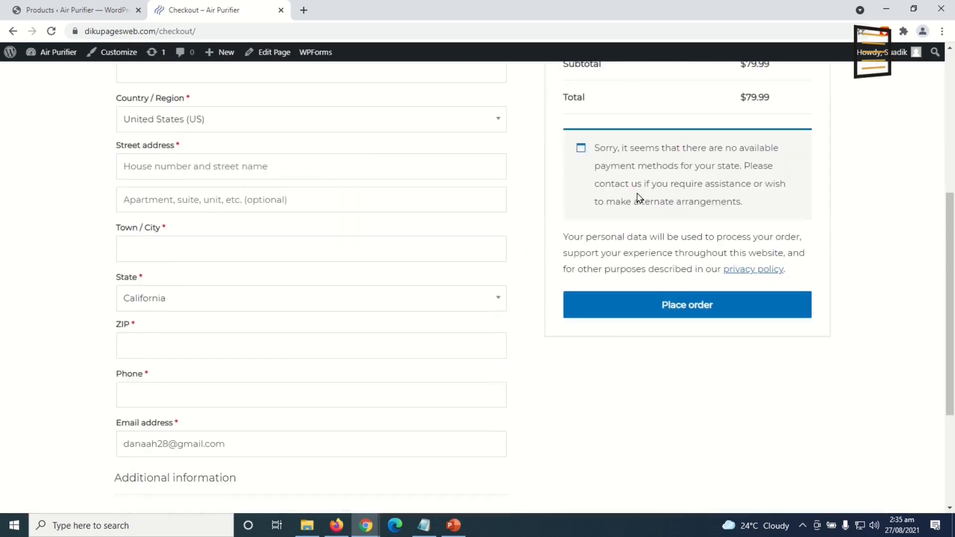
pyautogui.scroll(1, 658, 174)
pyautogui.scroll(3, 657, 174)
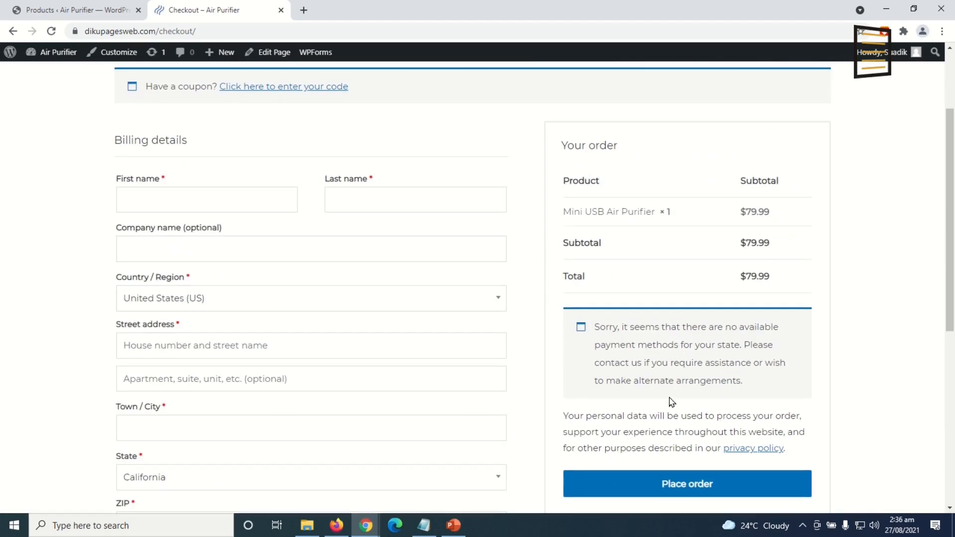
pyautogui.scroll(3, 669, 399)
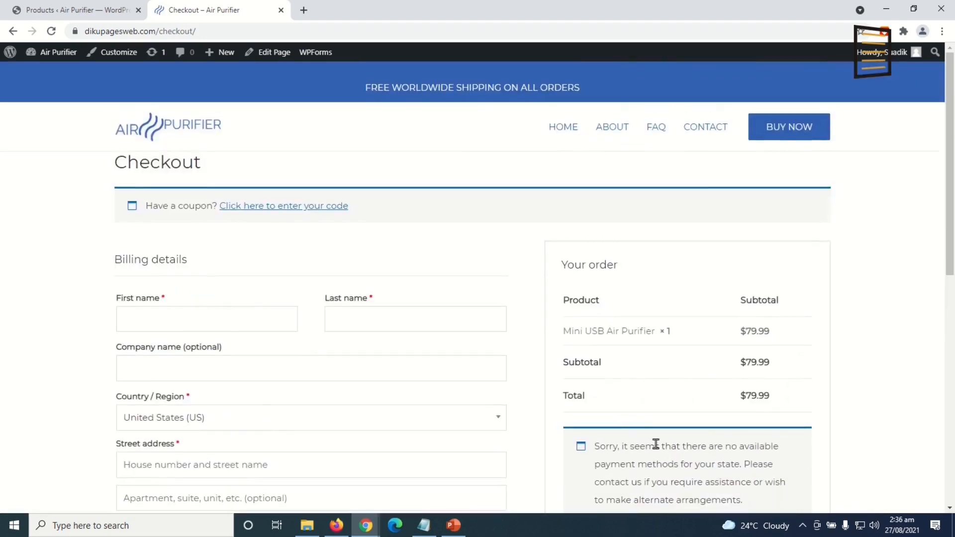
pyautogui.scroll(-1, 657, 448)
pyautogui.scroll(1, 614, 458)
# Reopen the customizer and add a Cart element after the Buy Now button in the header's main row
pyautogui.click(119, 55)
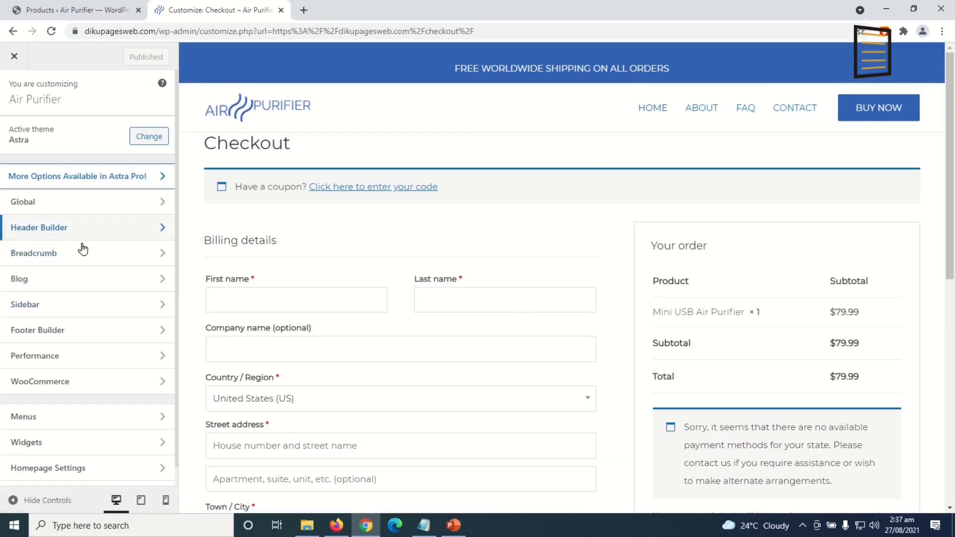
pyautogui.click(82, 232)
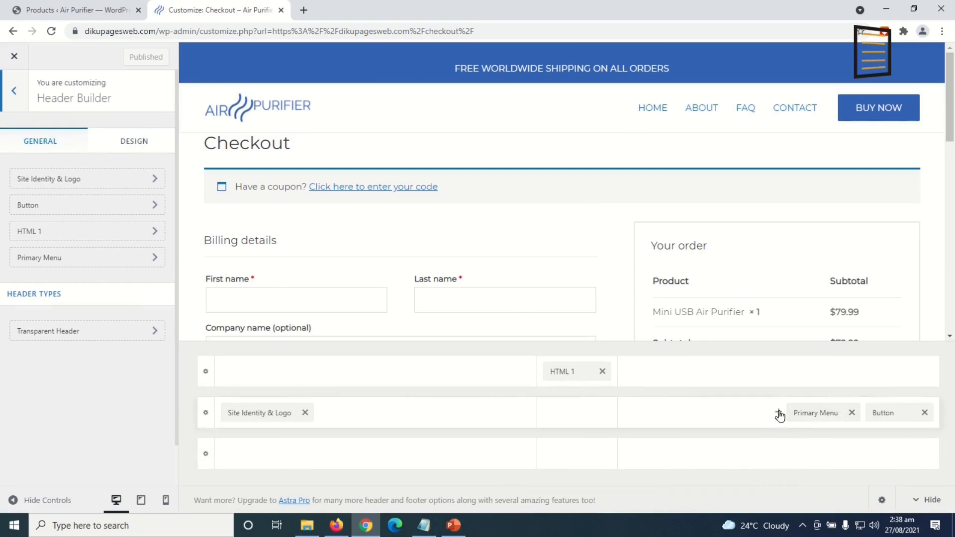
pyautogui.click(779, 414)
pyautogui.click(554, 371)
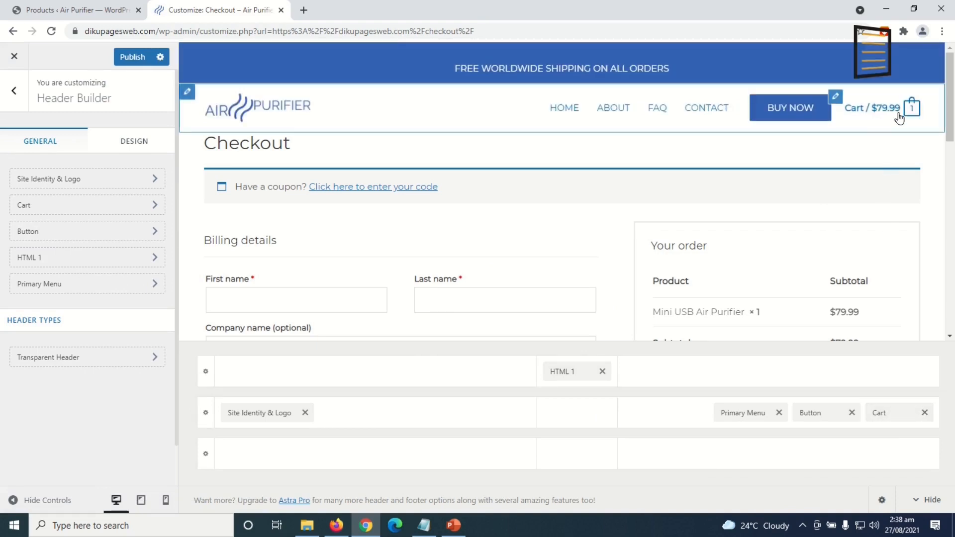
# Disable Display Cart Total and Display Cart Title for the header cart, publish the changes, and return to the live page
pyautogui.click(836, 98)
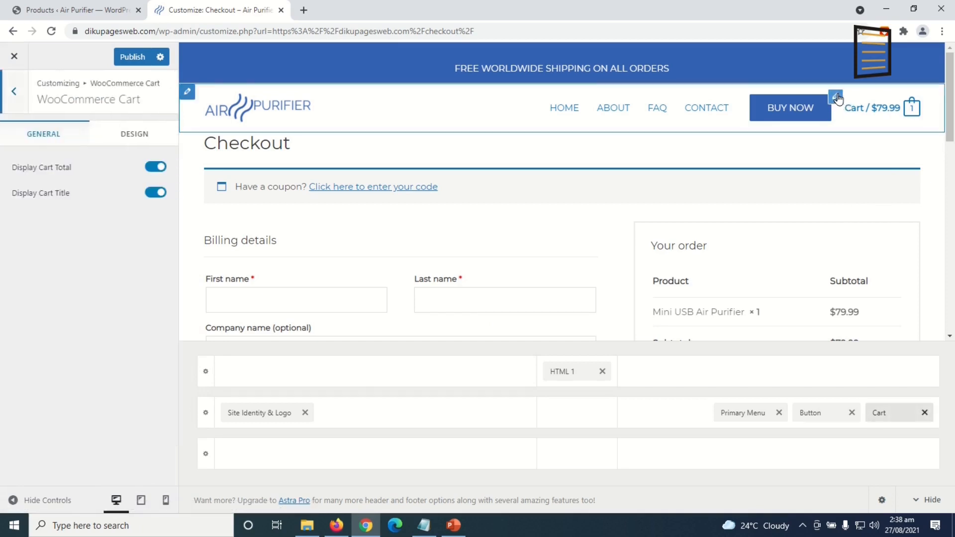
pyautogui.click(151, 169)
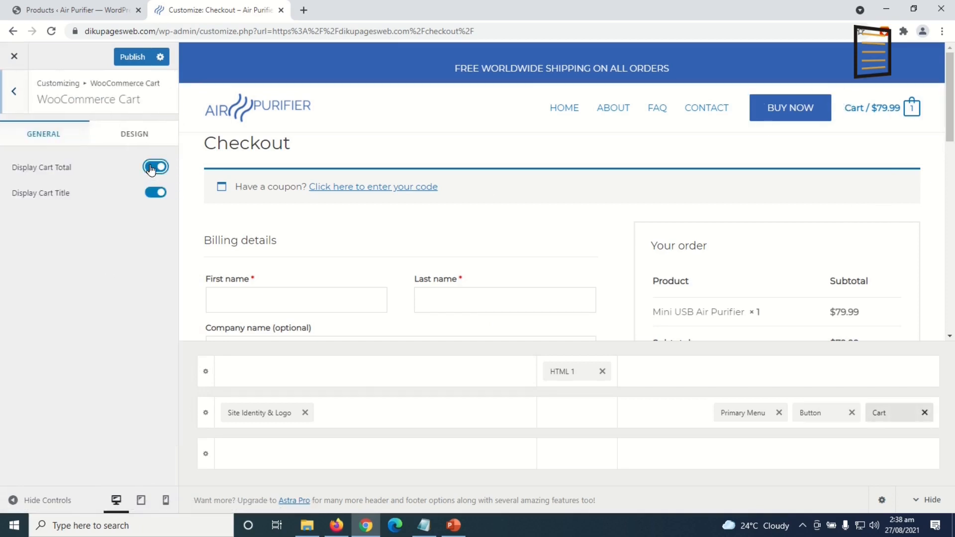
pyautogui.click(154, 193)
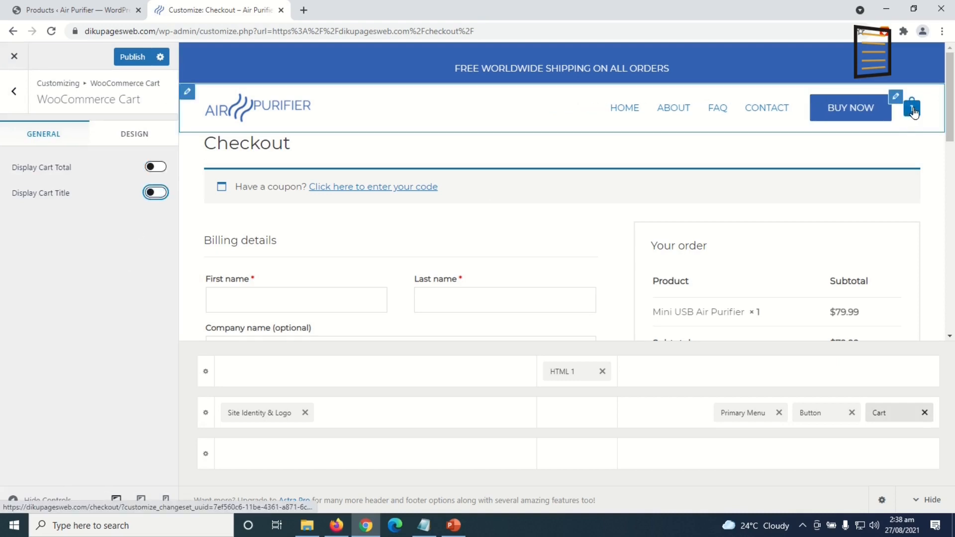
pyautogui.click(133, 58)
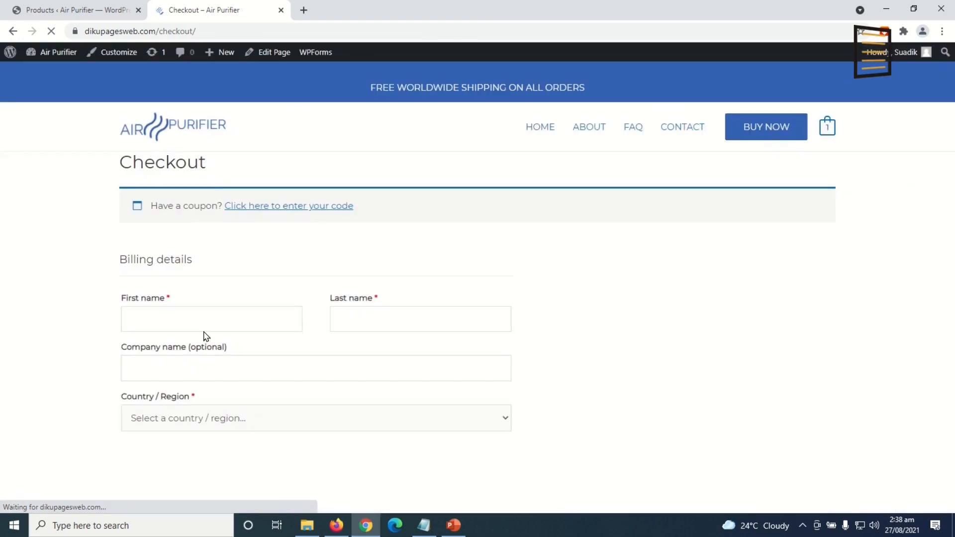
# Open the WooCommerce general settings from the admin area and fill in the store's street address and city
pyautogui.click(65, 10)
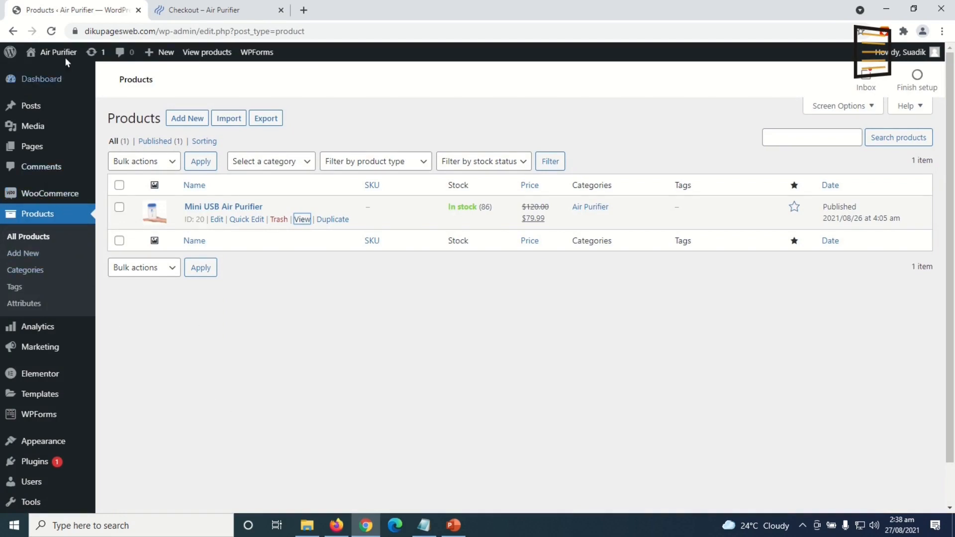
pyautogui.moveTo(48, 194)
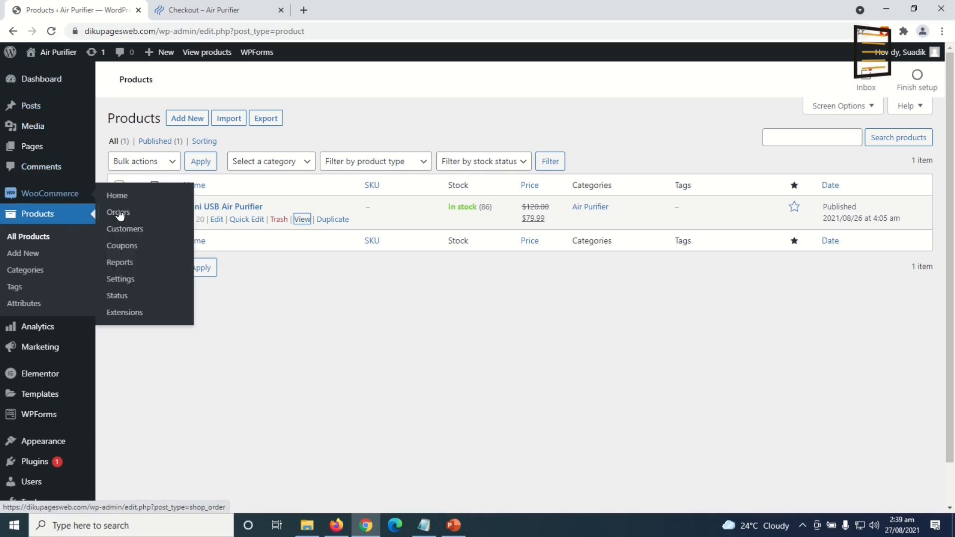
pyautogui.click(125, 281)
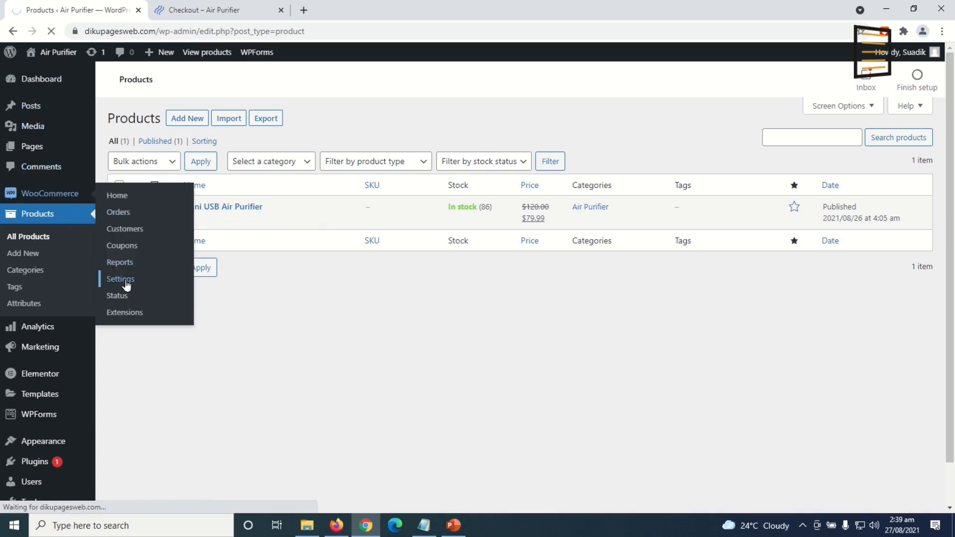
pyautogui.click(272, 207)
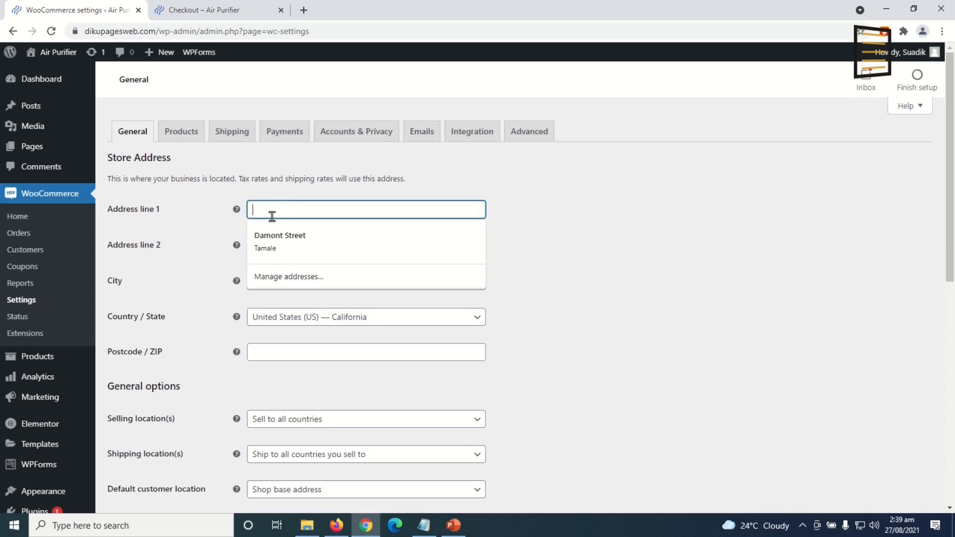
pyautogui.click(280, 239)
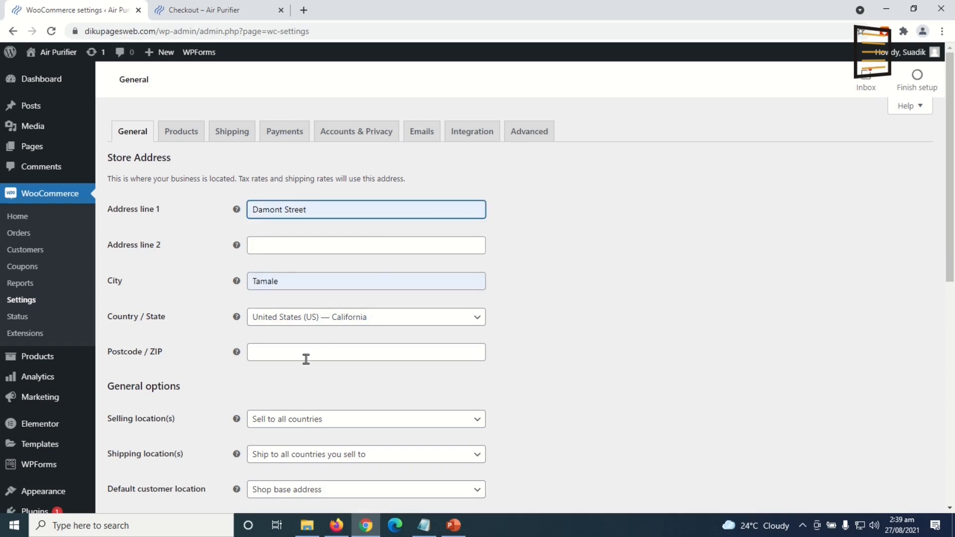
# Set the store's Country / State to Ghana — Northern
pyautogui.click(303, 319)
pyautogui.write('ghana')
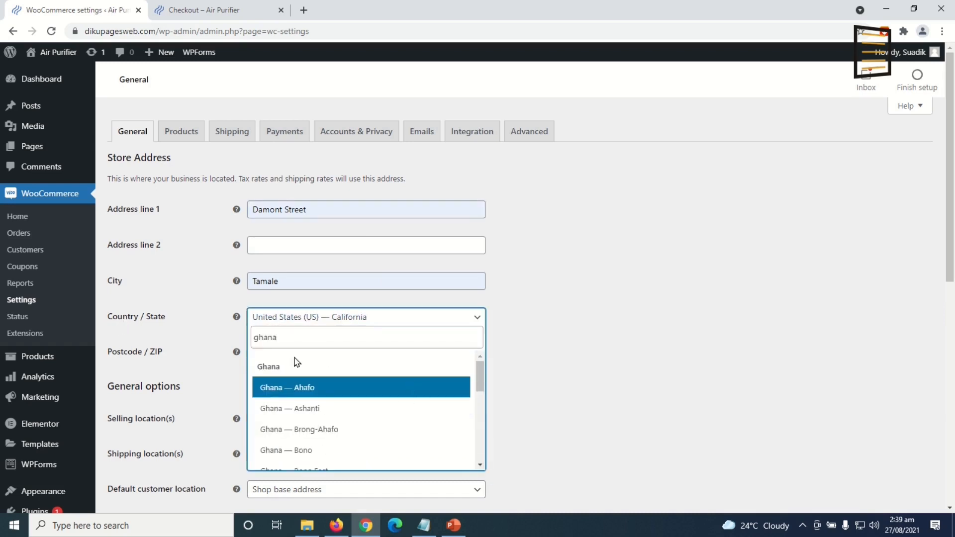
pyautogui.scroll(-1, 345, 450)
pyautogui.scroll(-1, 343, 439)
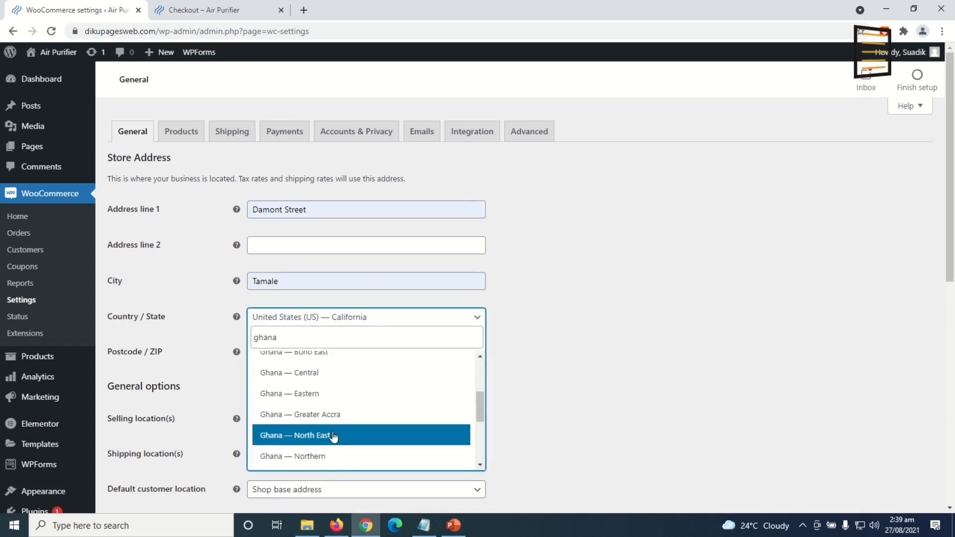
pyautogui.click(315, 457)
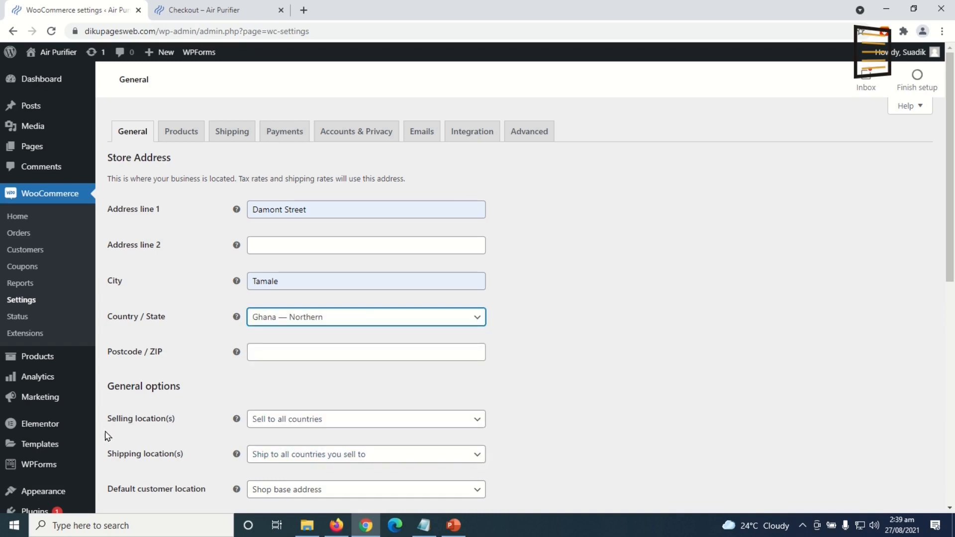
# Check the available selling location options, leaving Sell to all countries selected
pyautogui.click(343, 423)
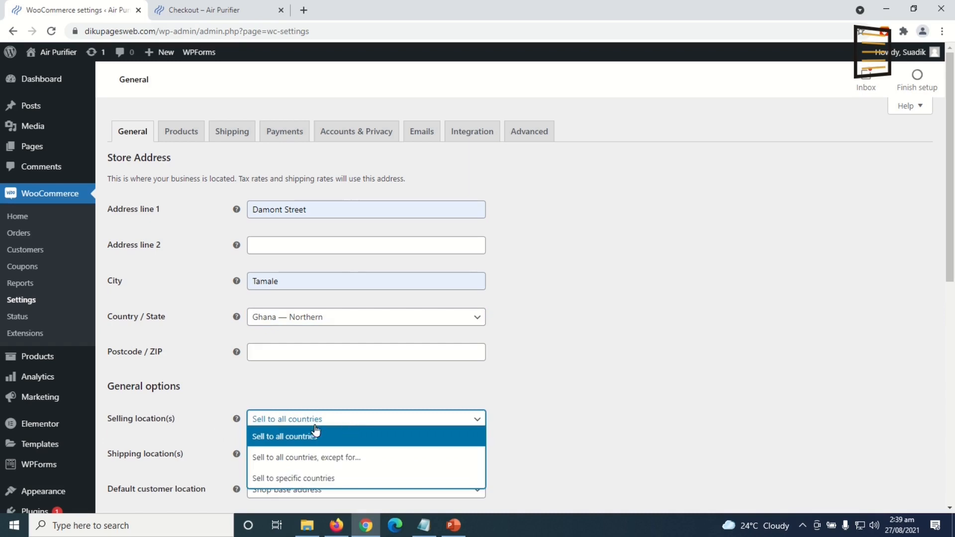
pyautogui.click(330, 422)
pyautogui.click(329, 422)
pyautogui.click(330, 422)
pyautogui.click(329, 423)
pyautogui.click(328, 423)
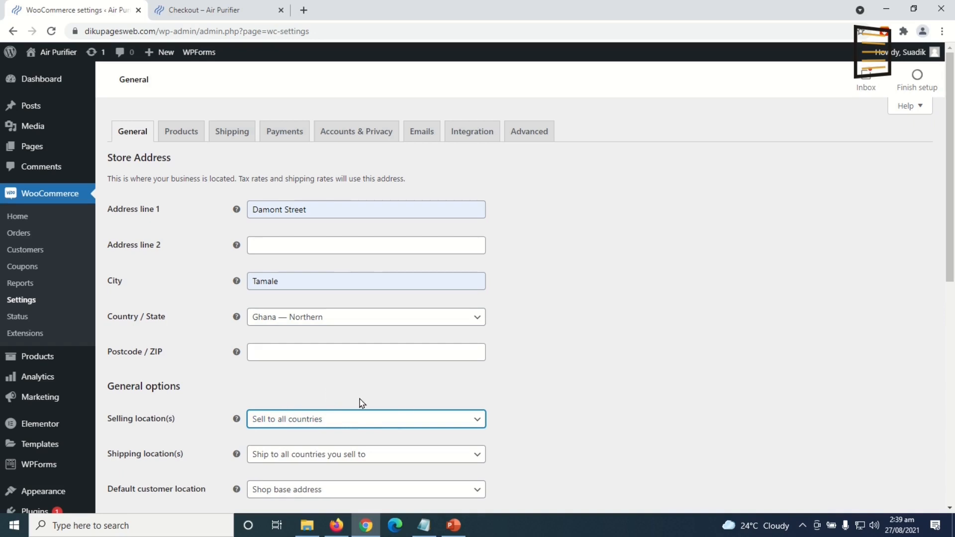
# Enable tax rates and calculations, keep United States (US) dollar as the currency, and save the general settings
pyautogui.scroll(-1, 362, 418)
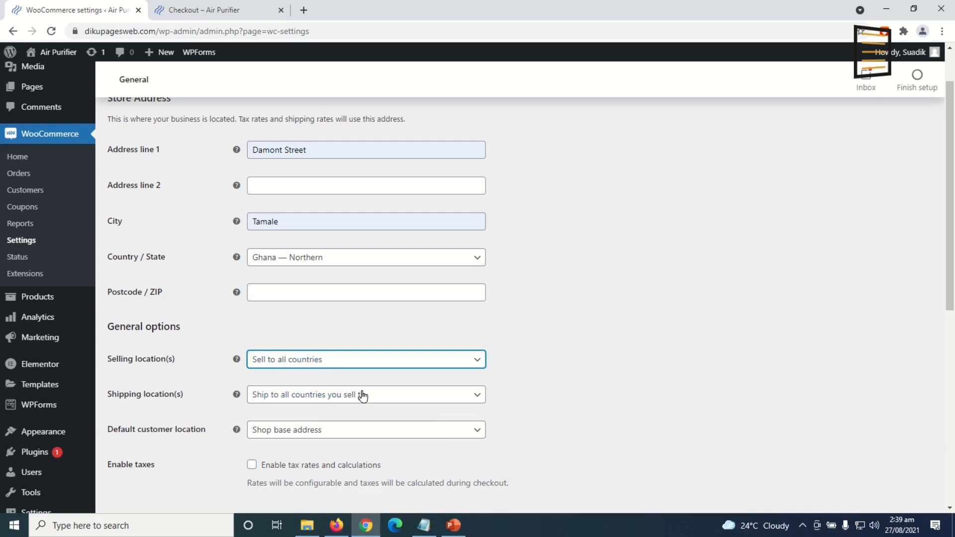
pyautogui.scroll(-4, 564, 404)
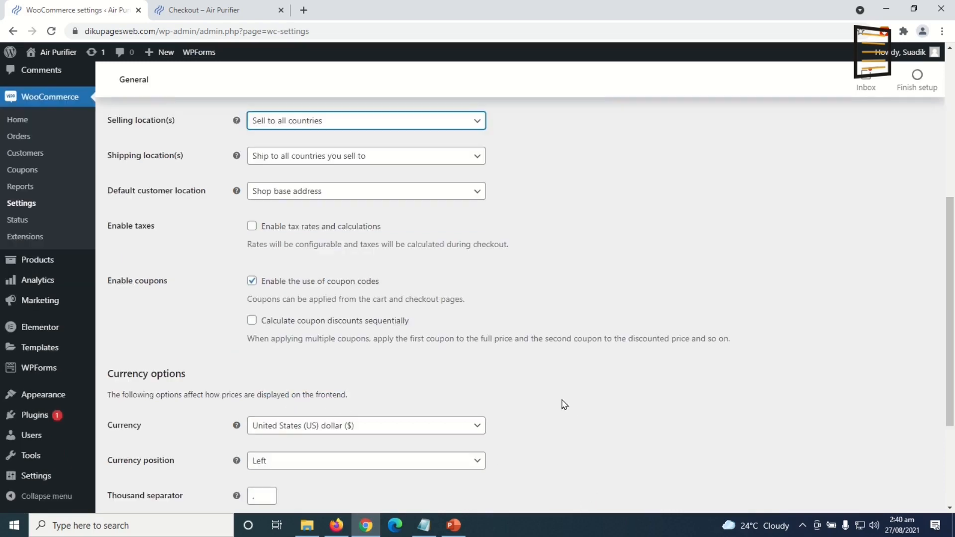
pyautogui.click(252, 225)
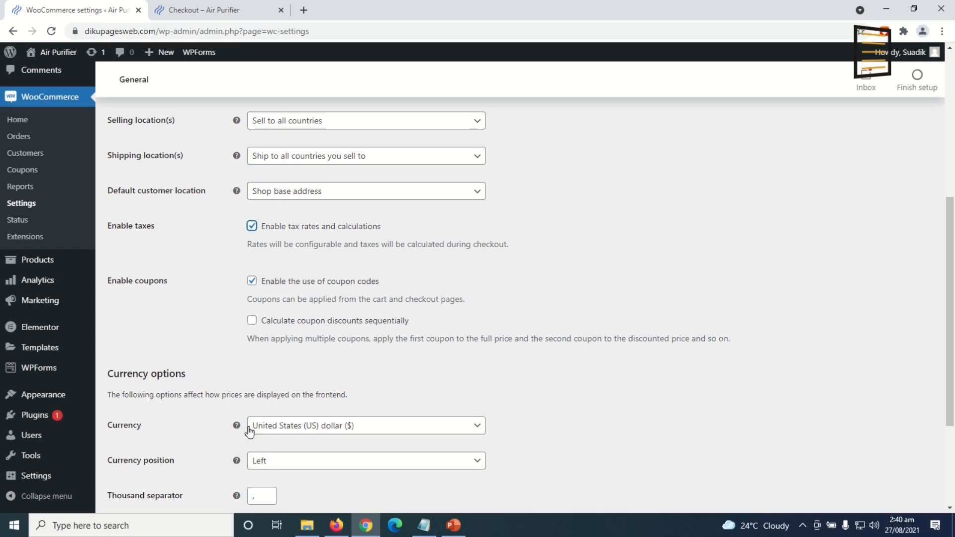
pyautogui.scroll(-2, 278, 378)
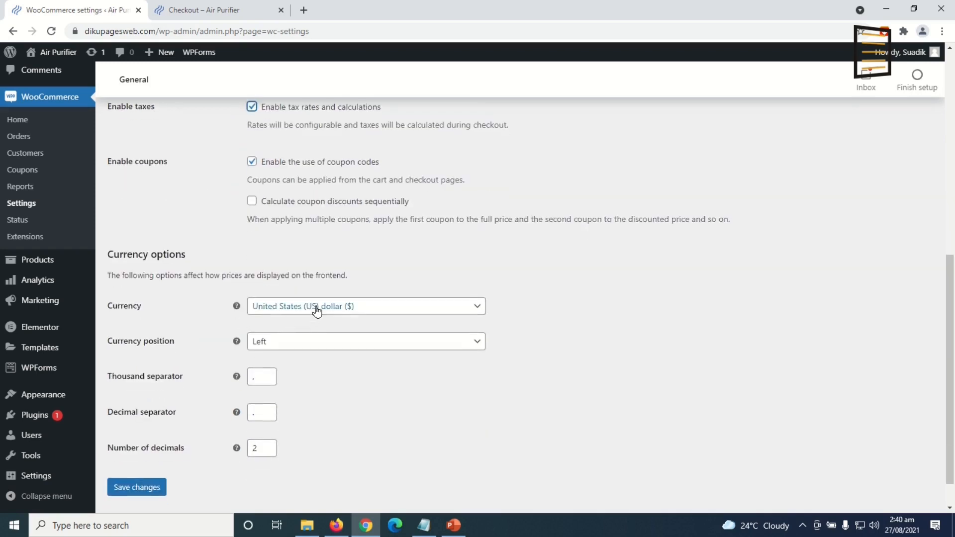
pyautogui.click(315, 307)
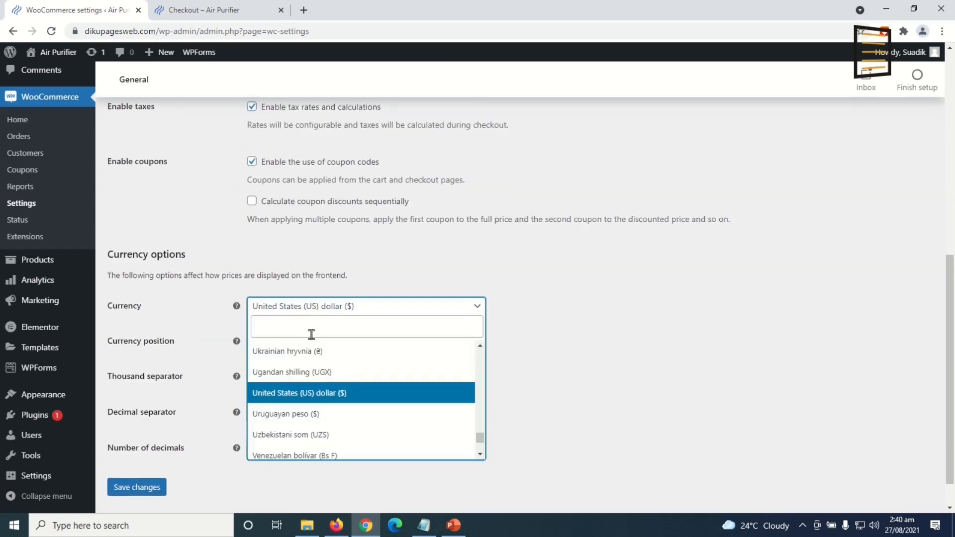
pyautogui.click(313, 308)
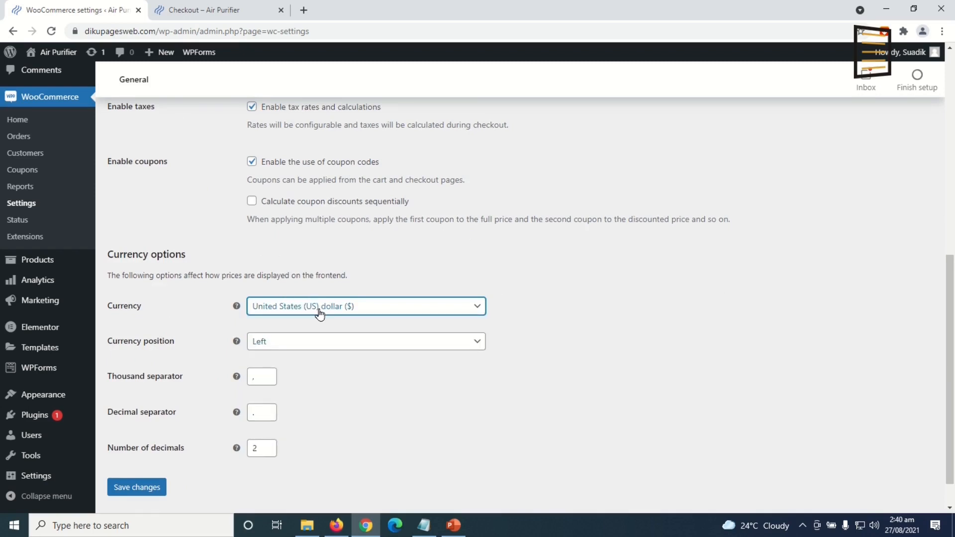
pyautogui.scroll(-1, 315, 321)
pyautogui.click(133, 450)
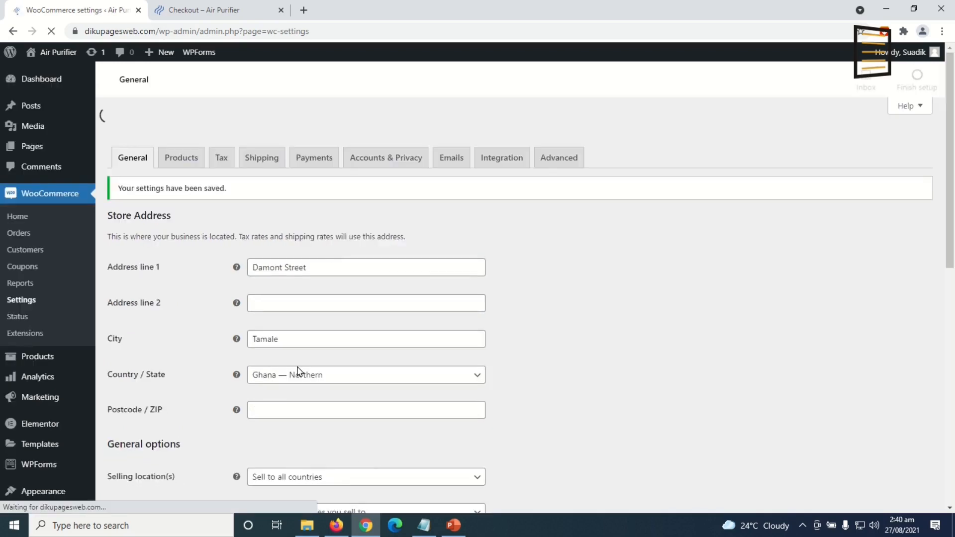
# Enable the redirect to the cart page after successful addition in the WooCommerce product settings and save the changes
pyautogui.click(176, 133)
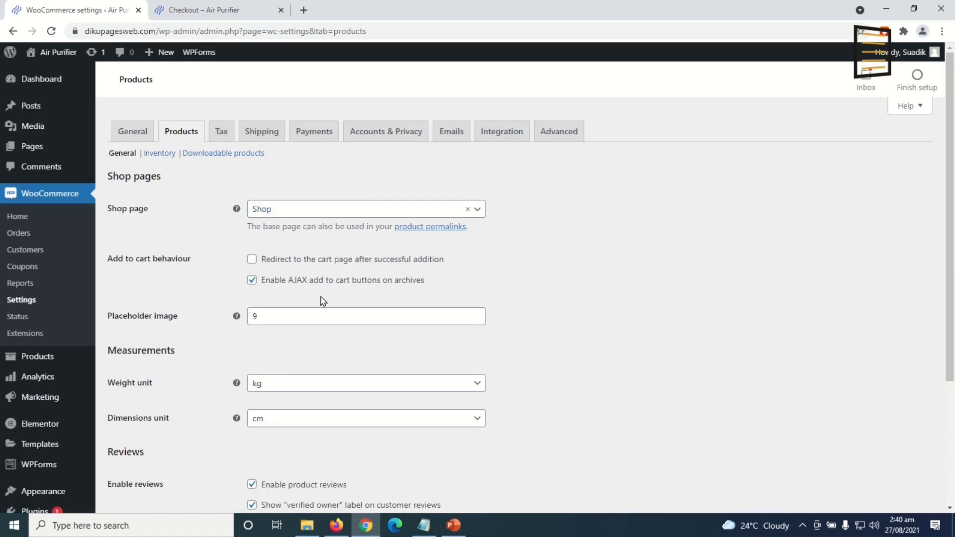
pyautogui.click(252, 261)
pyautogui.scroll(-3, 601, 334)
pyautogui.click(133, 448)
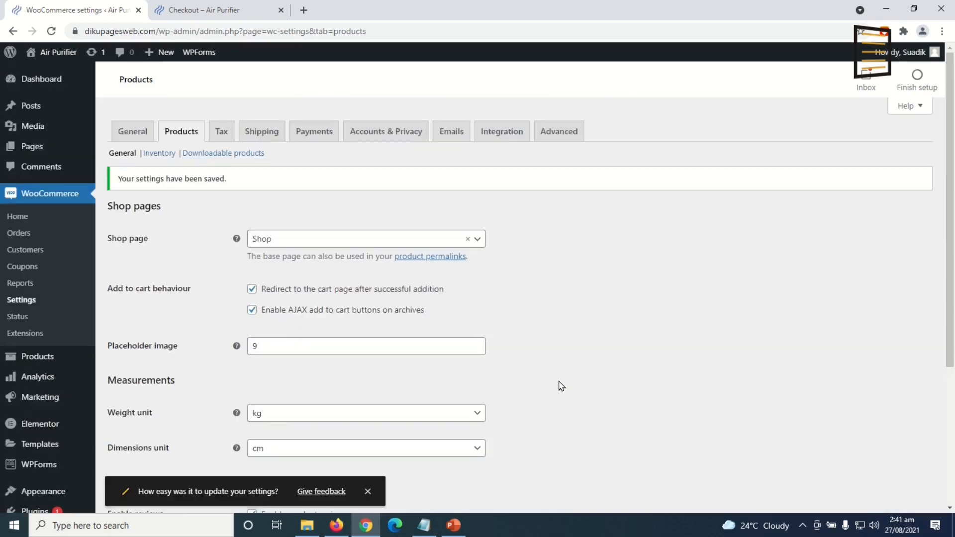
# Set the WooCommerce tax options so prices are entered inclusive of tax, and save the changes
pyautogui.click(221, 131)
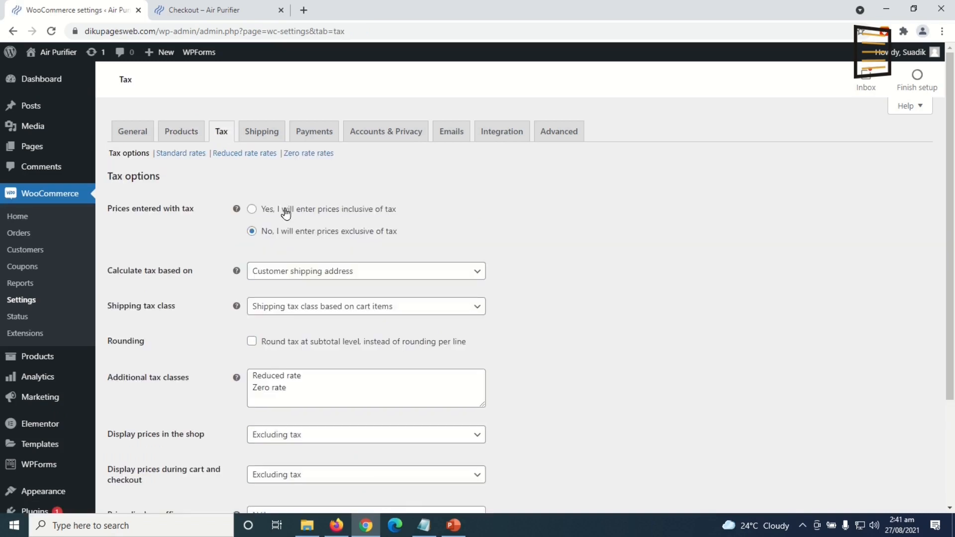
pyautogui.click(326, 211)
pyautogui.scroll(-3, 362, 305)
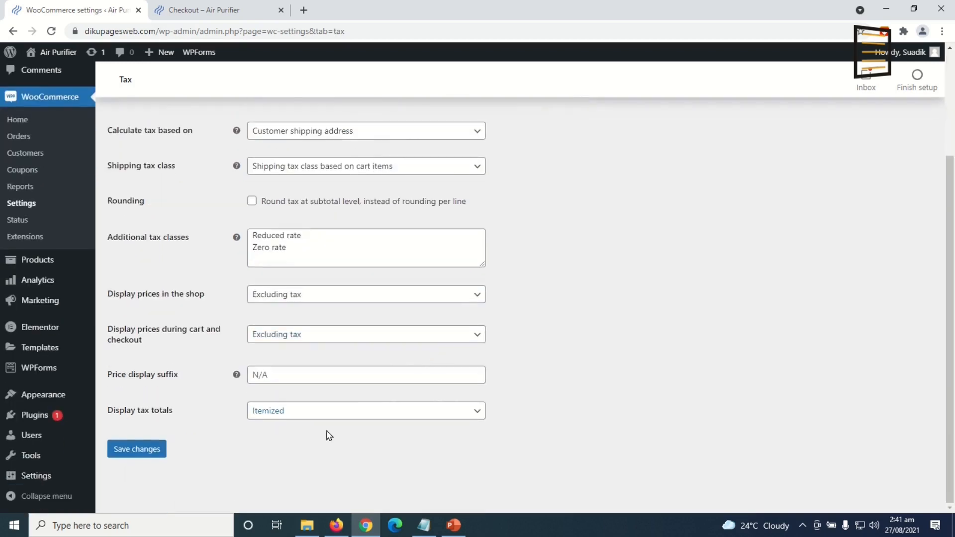
pyautogui.click(128, 451)
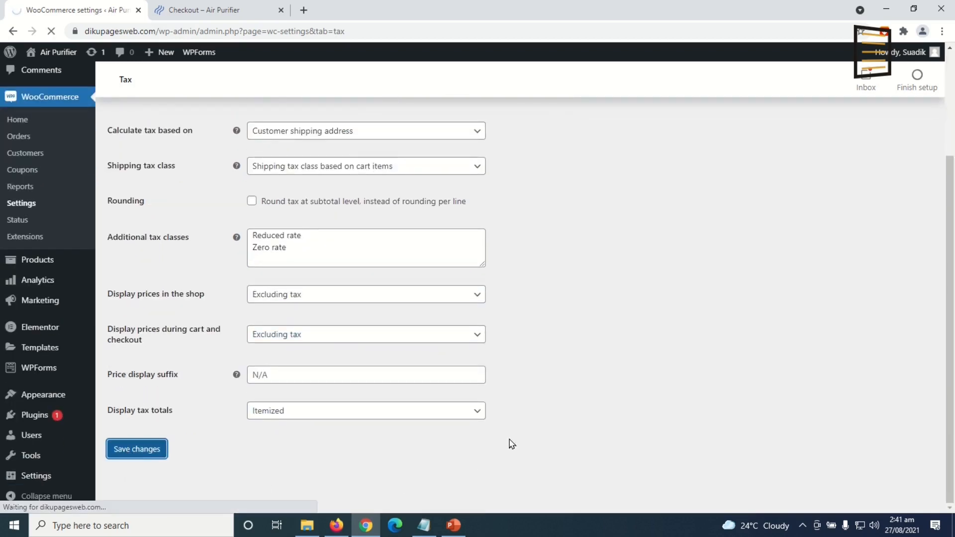
# Look over the WooCommerce shipping zones settings and the list of installed payment methods
pyautogui.click(261, 131)
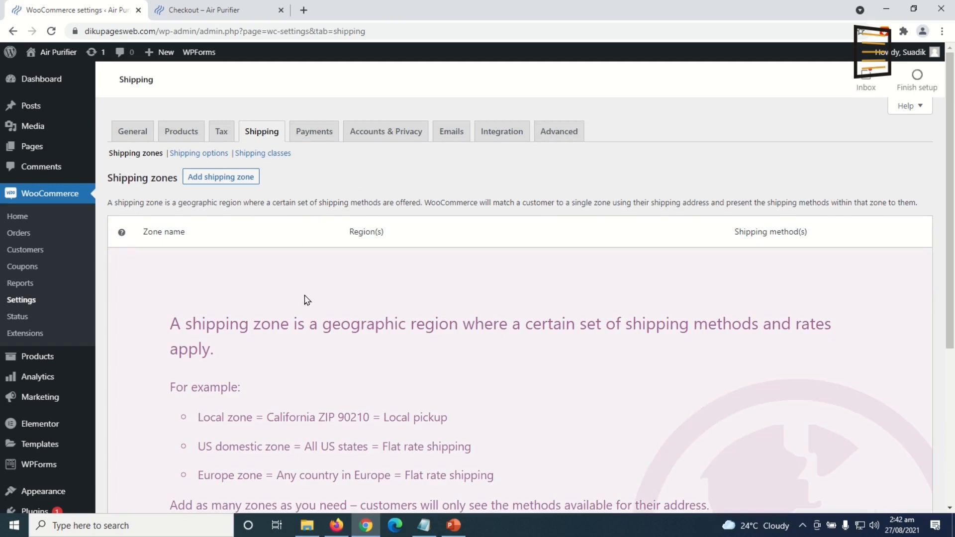
pyautogui.click(312, 131)
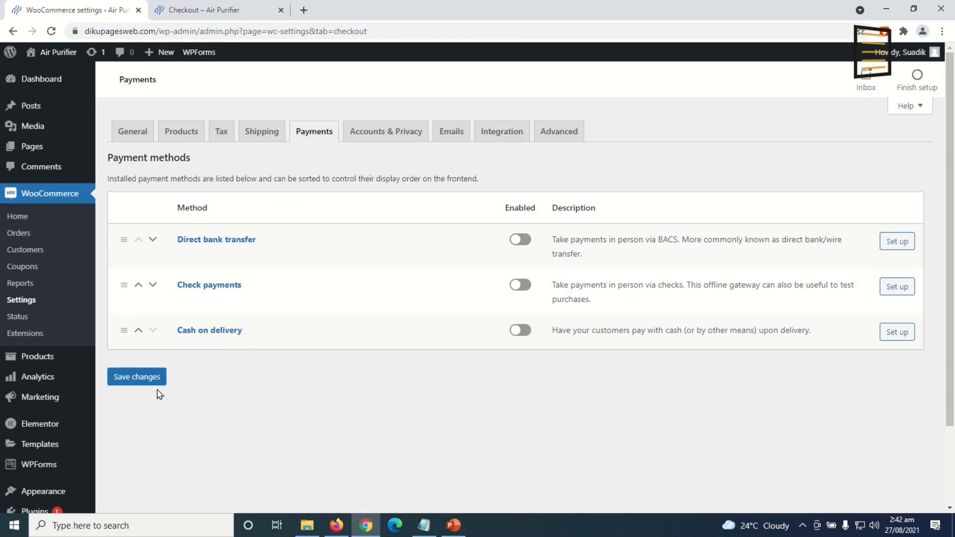
# Search the plugin directory for paypal, then install and activate the PayPal Express Checkout Payment Gateway for WooCommerce plugin
pyautogui.scroll(-2, 159, 395)
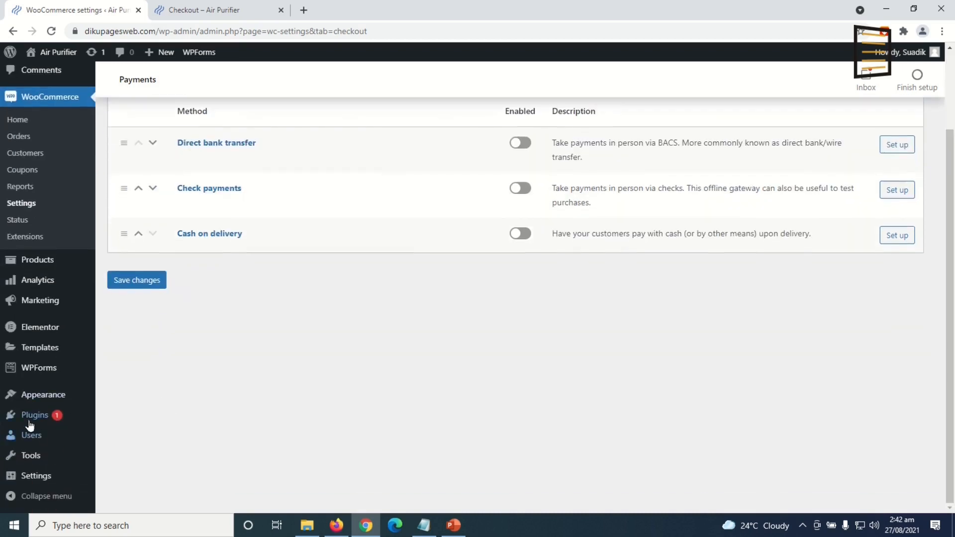
pyautogui.moveTo(31, 422)
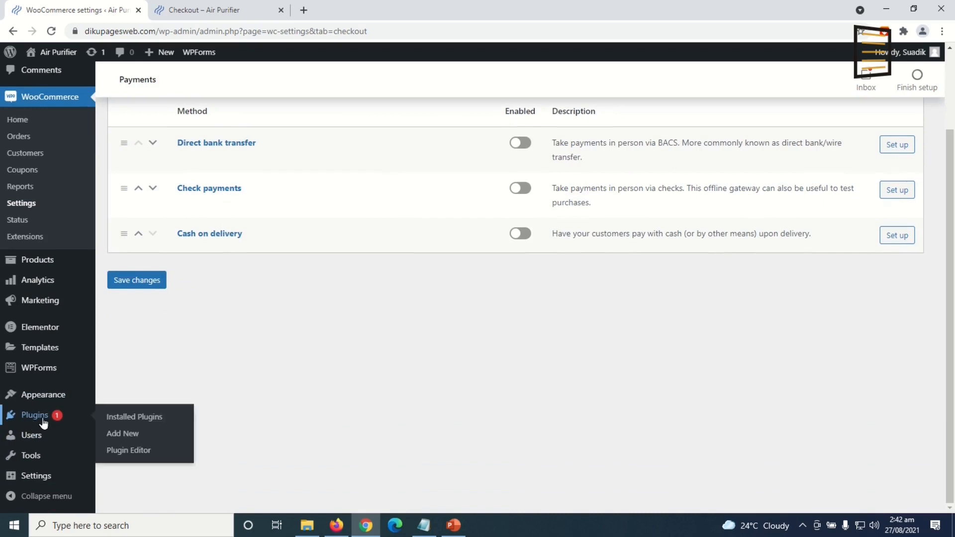
pyautogui.click(121, 437)
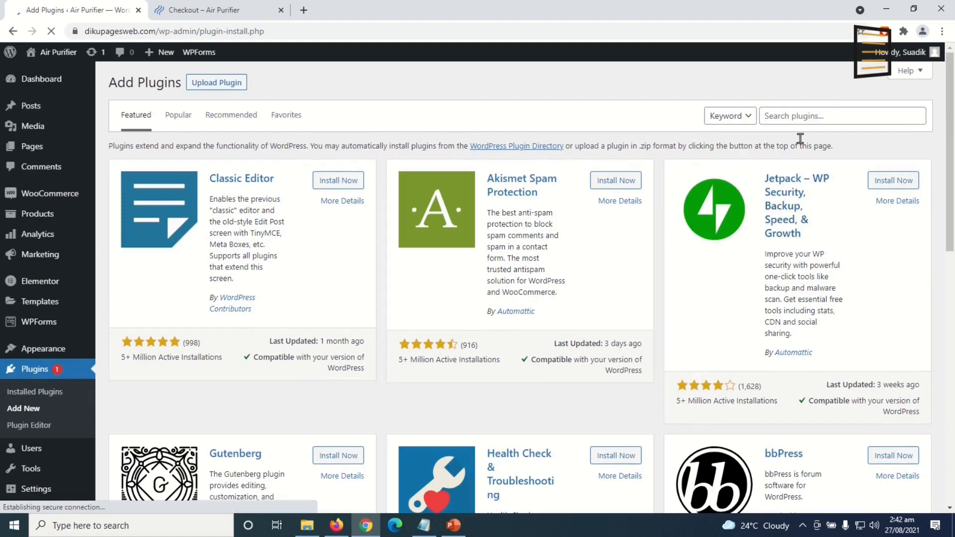
pyautogui.click(809, 114)
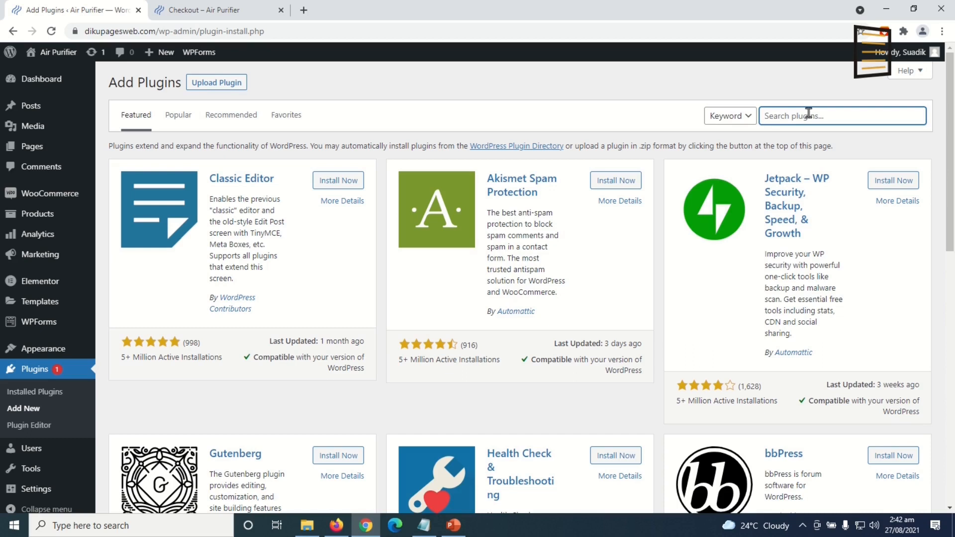
pyautogui.write('paypal')
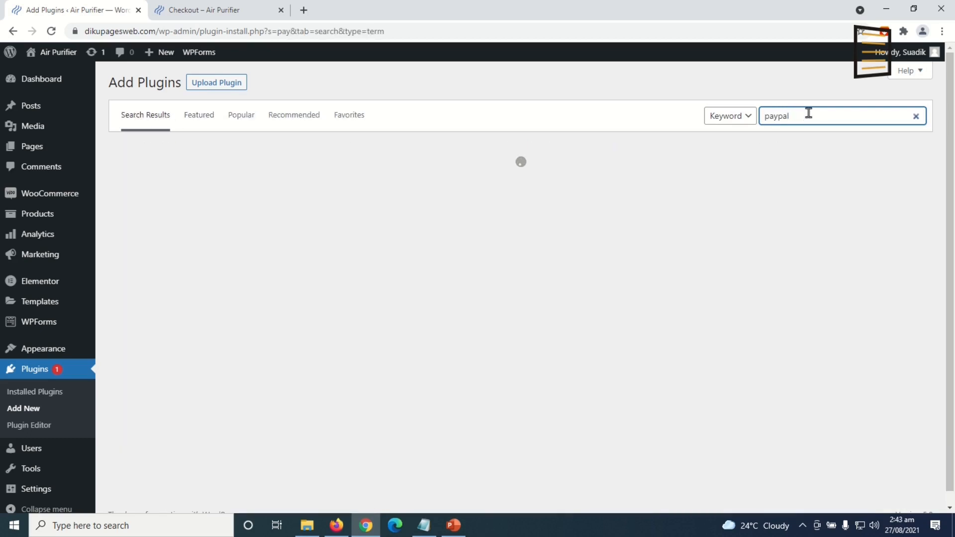
pyautogui.scroll(-2, 631, 342)
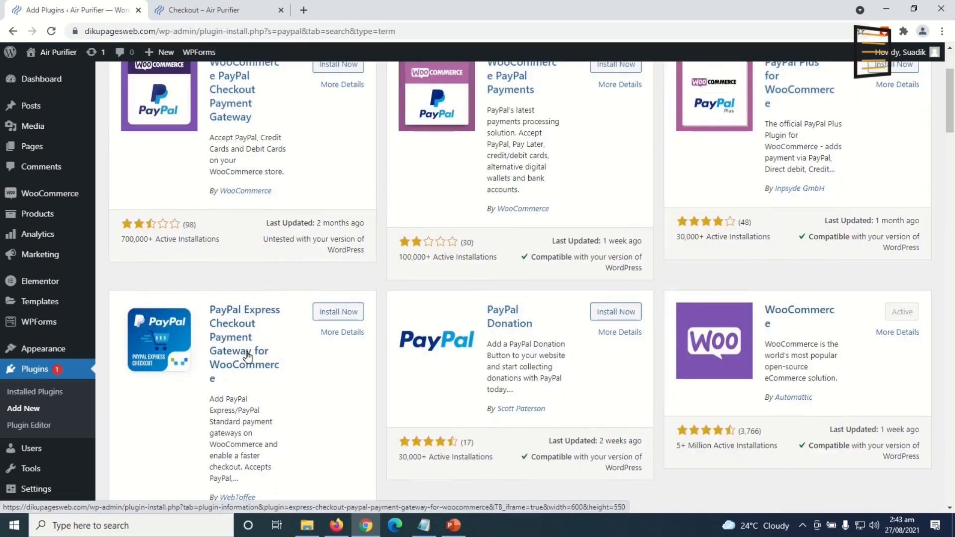
pyautogui.click(339, 313)
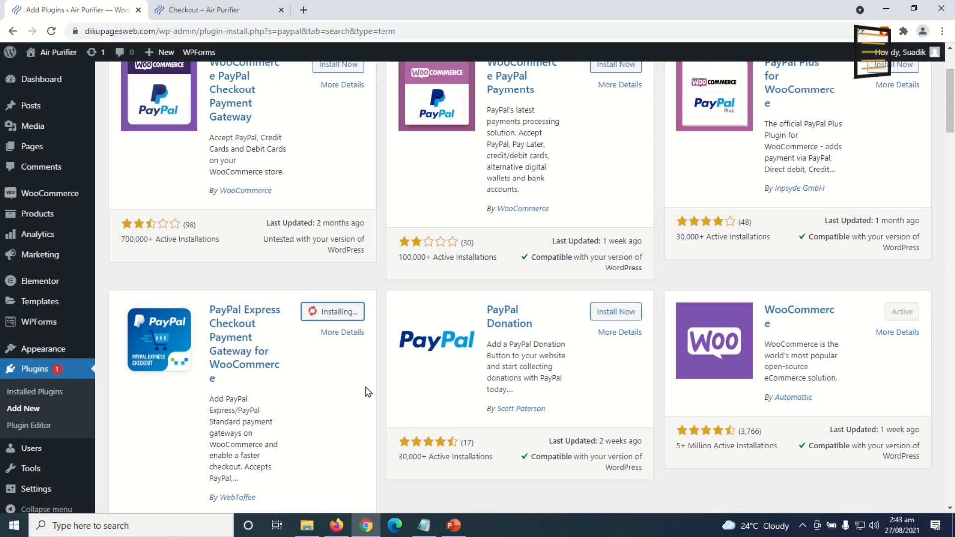
pyautogui.click(332, 317)
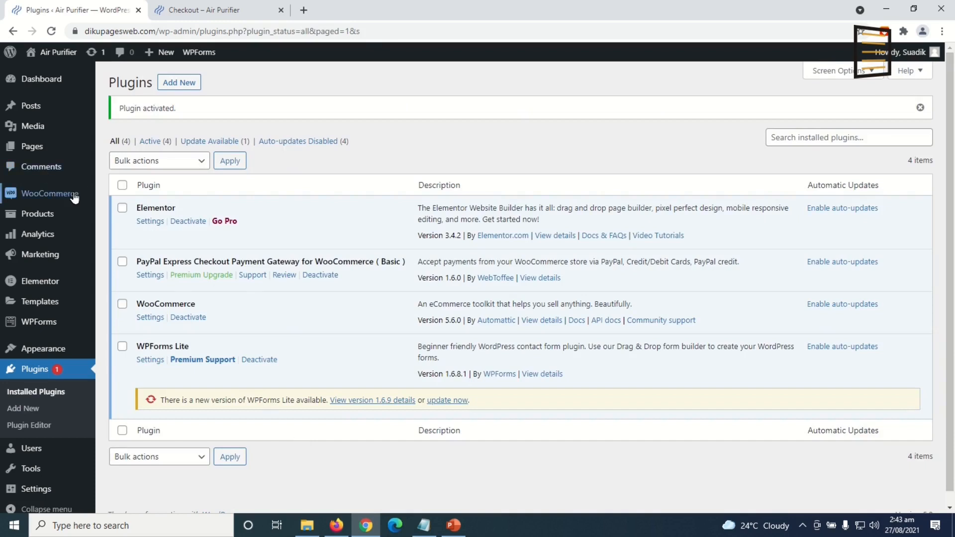
# Enable the PayPal Express payment method in the WooCommerce payment settings and save the changes
pyautogui.moveTo(55, 200)
pyautogui.click(125, 286)
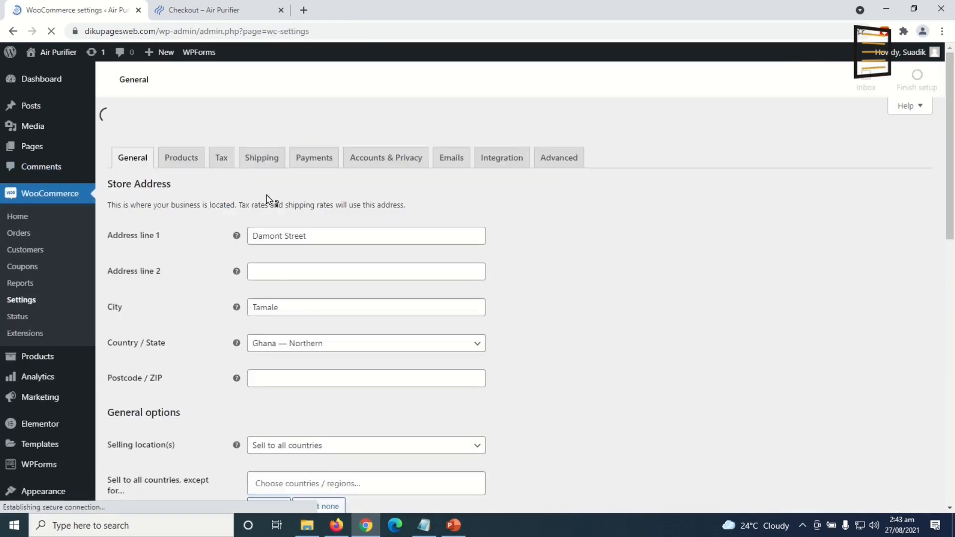
pyautogui.click(312, 133)
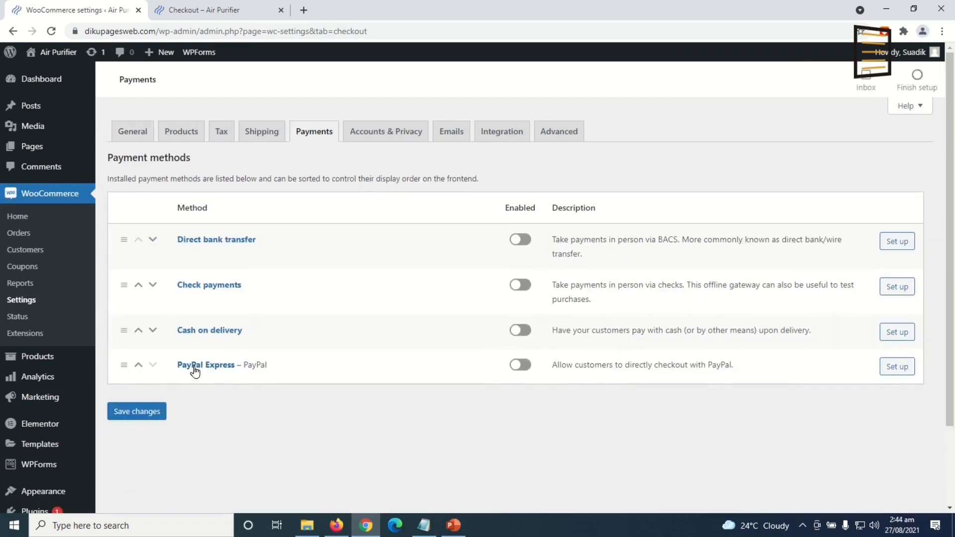
pyautogui.click(520, 365)
pyautogui.click(148, 411)
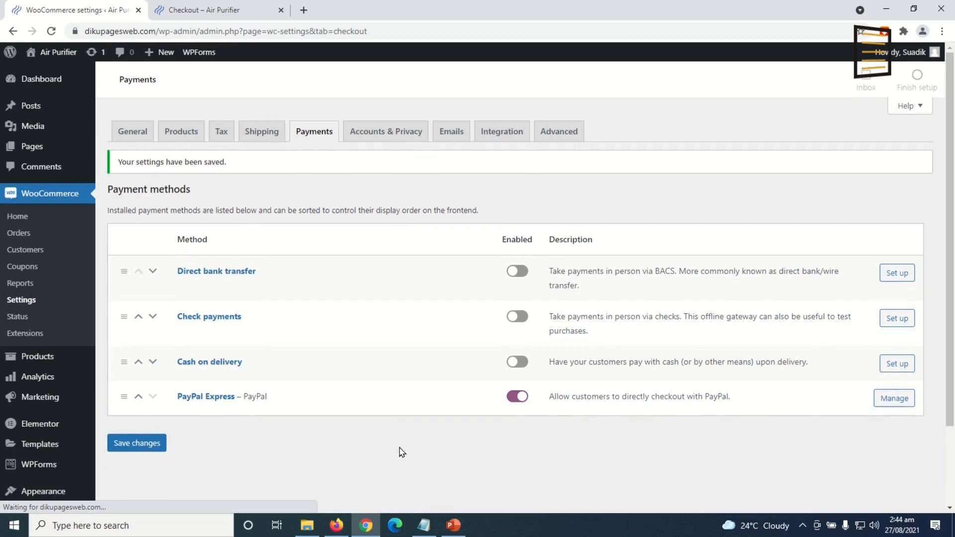
# Open the PayPal Express management settings and set the environment to Live mode
pyautogui.click(901, 399)
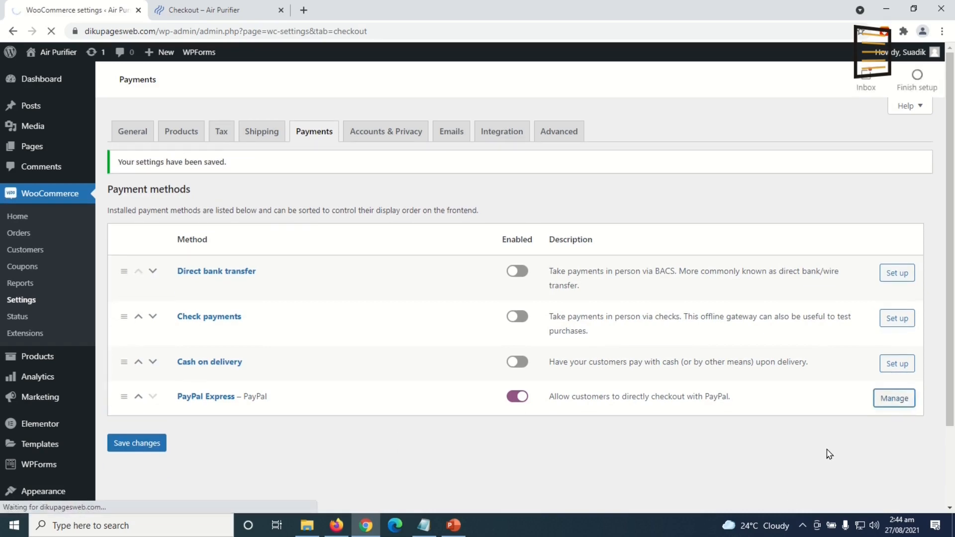
pyautogui.scroll(-1, 475, 341)
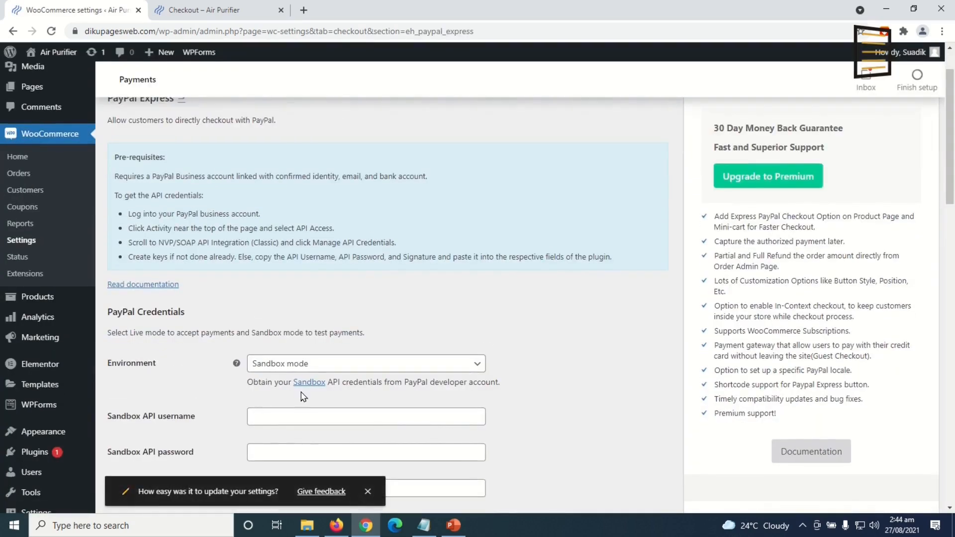
pyautogui.click(319, 365)
pyautogui.click(293, 403)
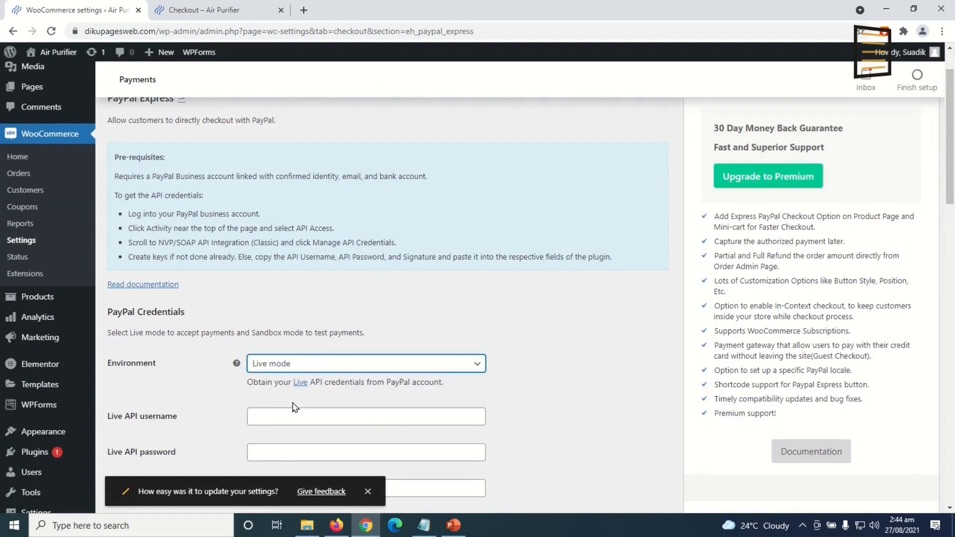
# Fill in the live API username, live API password and live API signature for PayPal Express
pyautogui.scroll(-2, 297, 407)
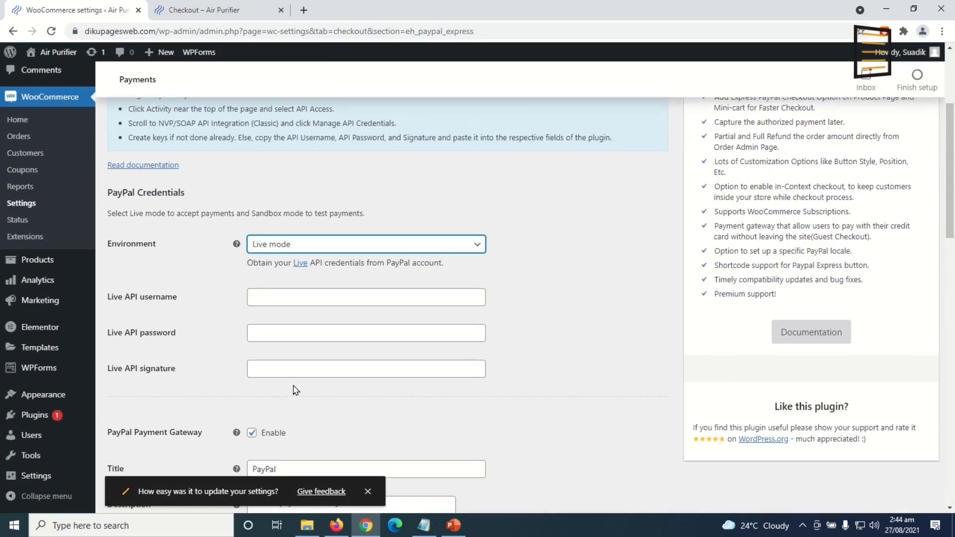
pyautogui.click(262, 295)
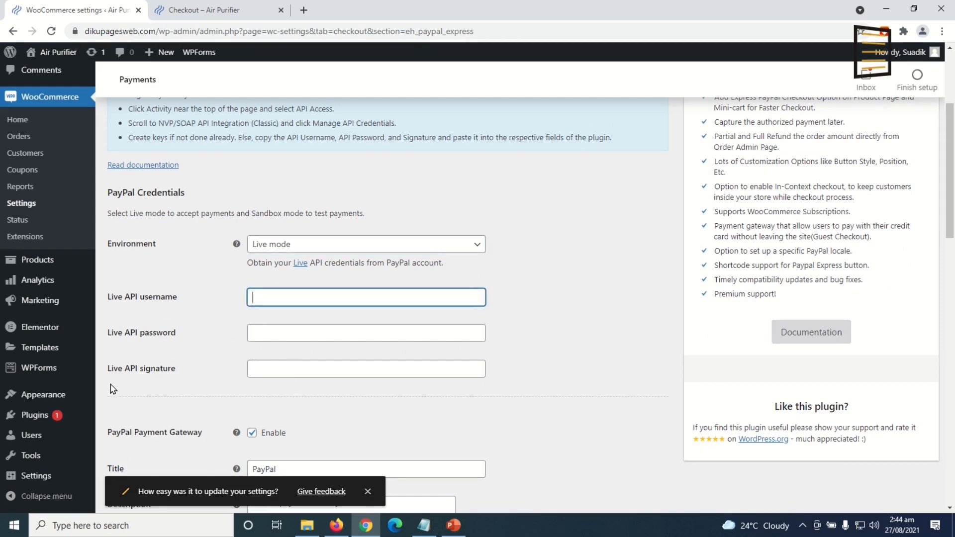
pyautogui.click(279, 372)
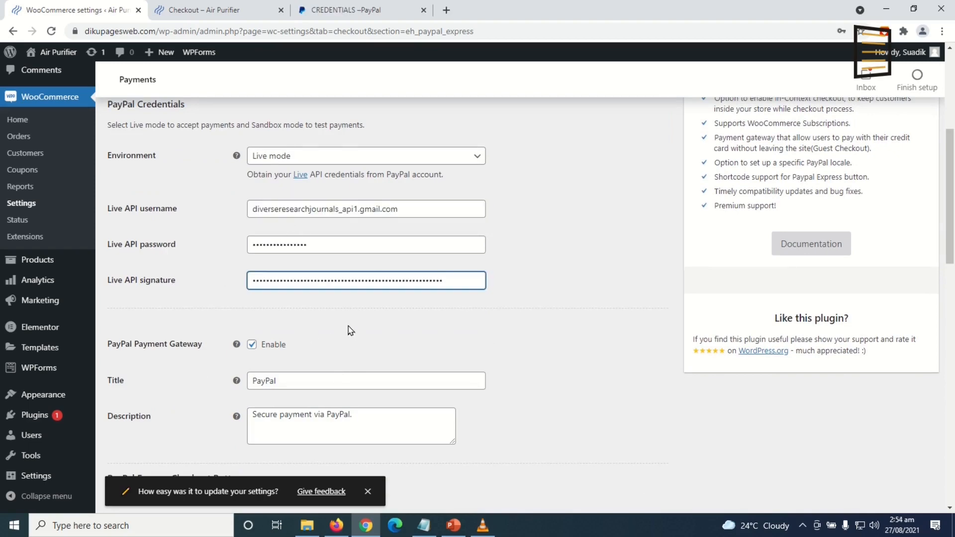
# Remove Cart page from both the Express button and Express credit button locations, keeping only Checkout page
pyautogui.scroll(-6, 351, 330)
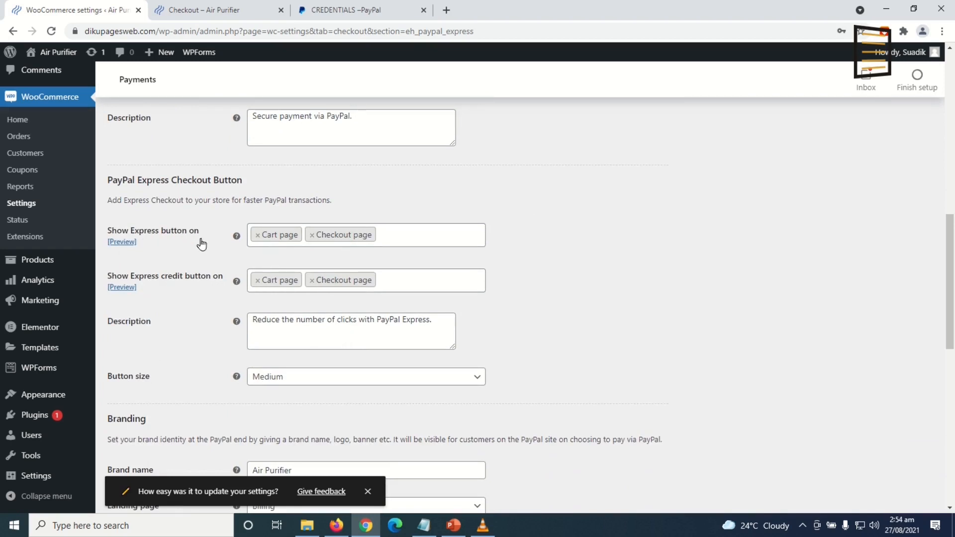
pyautogui.click(258, 235)
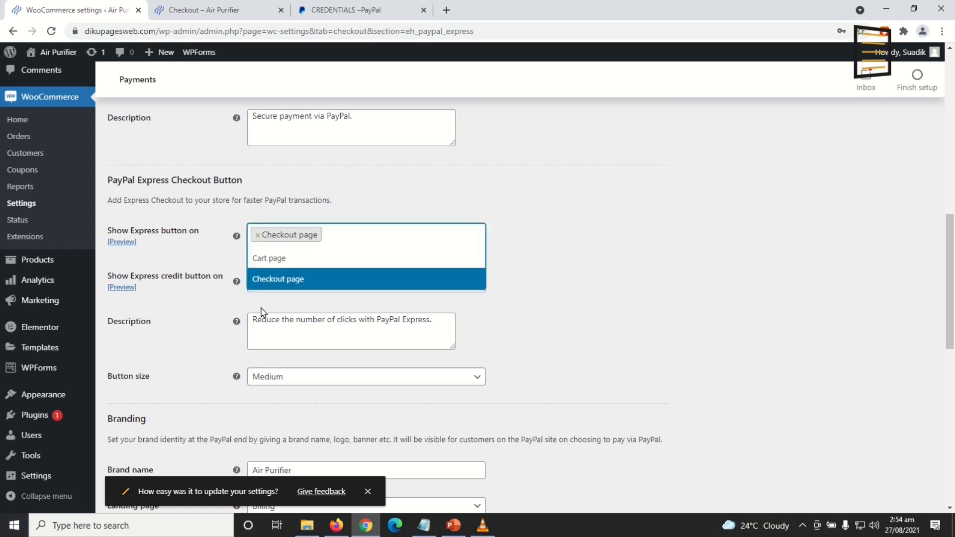
pyautogui.click(258, 286)
pyautogui.click(258, 286)
pyautogui.click(607, 303)
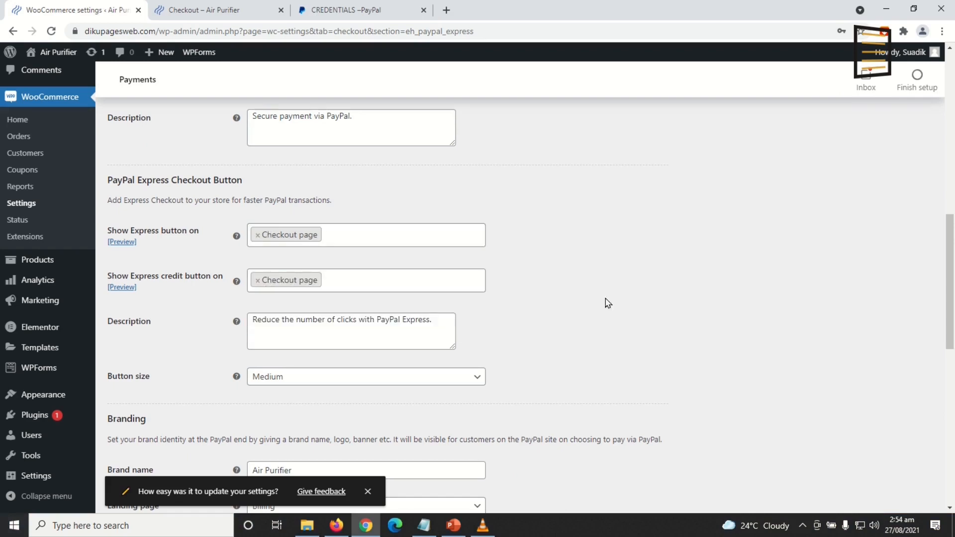
# Check the PayPal landing page options, keep Billing selected, and save the PayPal Express settings
pyautogui.scroll(-6, 511, 382)
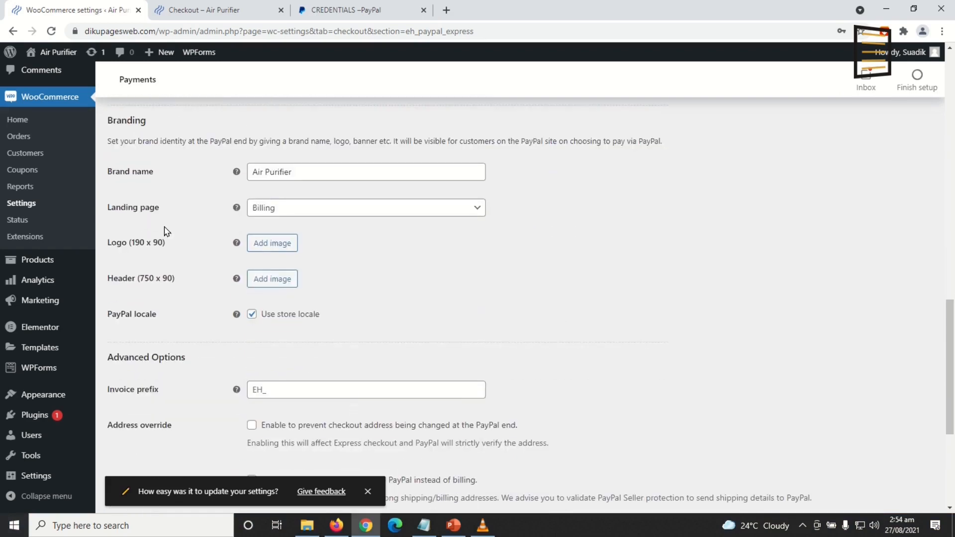
pyautogui.click(293, 211)
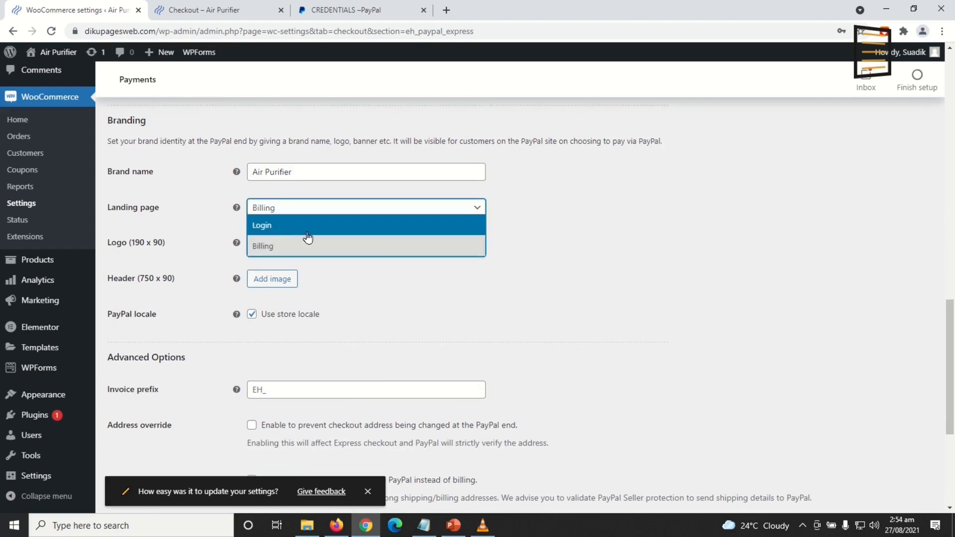
pyautogui.click(385, 289)
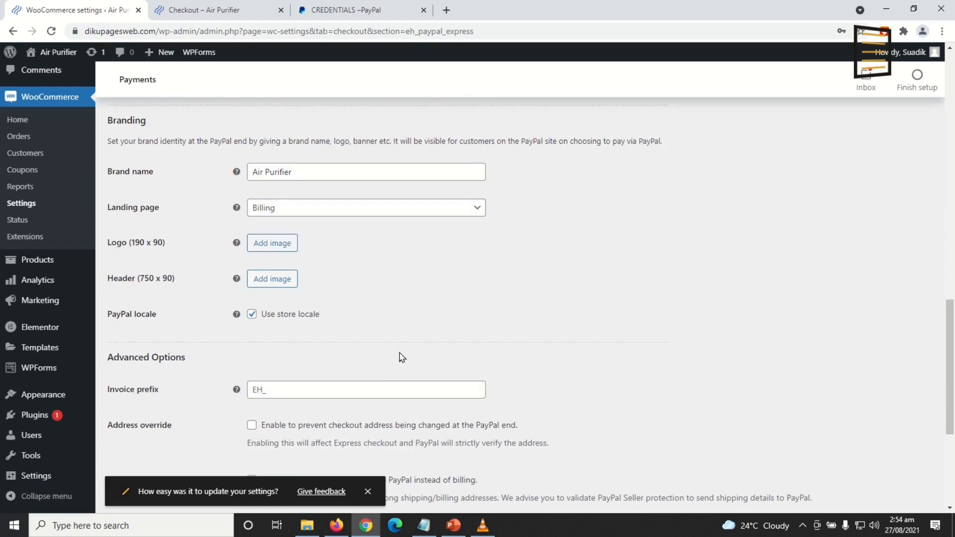
pyautogui.scroll(-5, 402, 358)
pyautogui.click(139, 448)
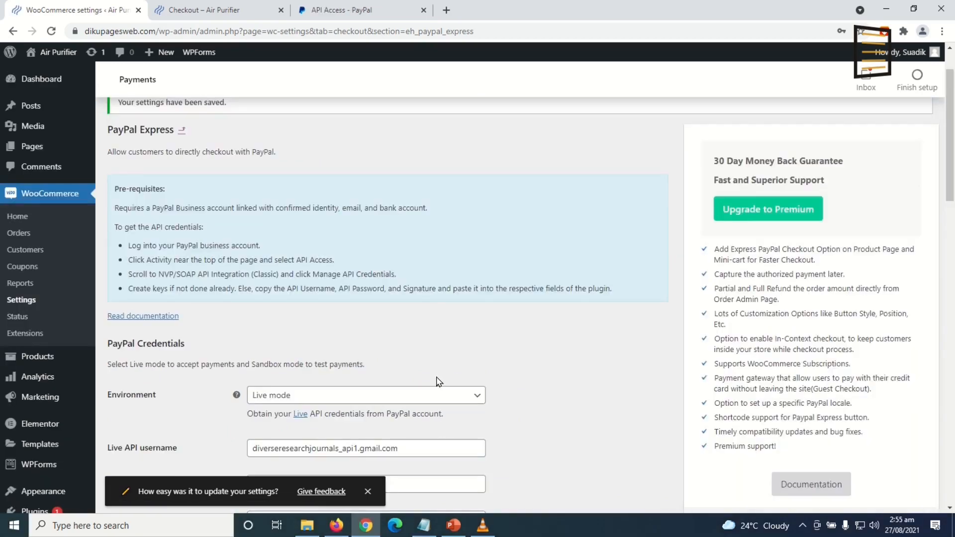
# Switch to the storefront, add the Mini USB Air Purifier to the cart and proceed to checkout
pyautogui.scroll(-7, 451, 372)
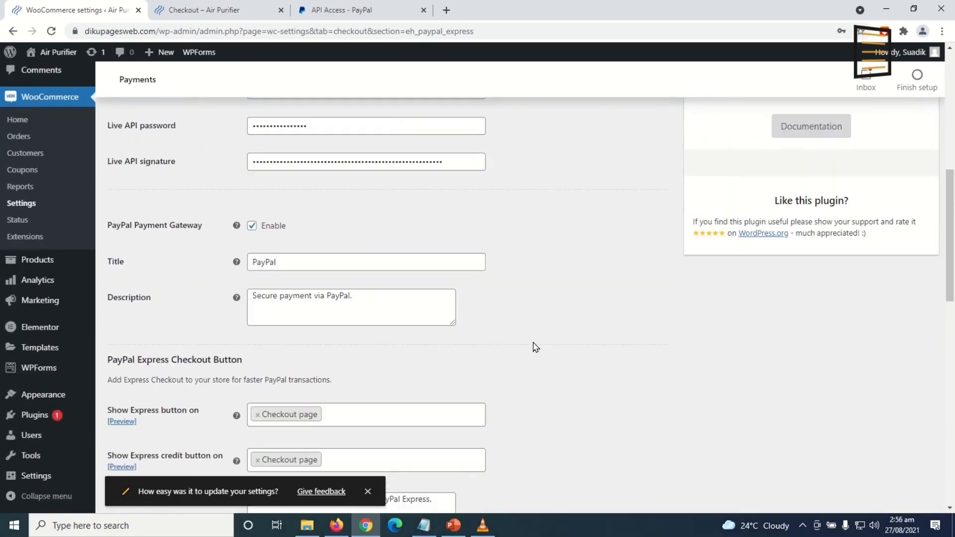
pyautogui.click(219, 9)
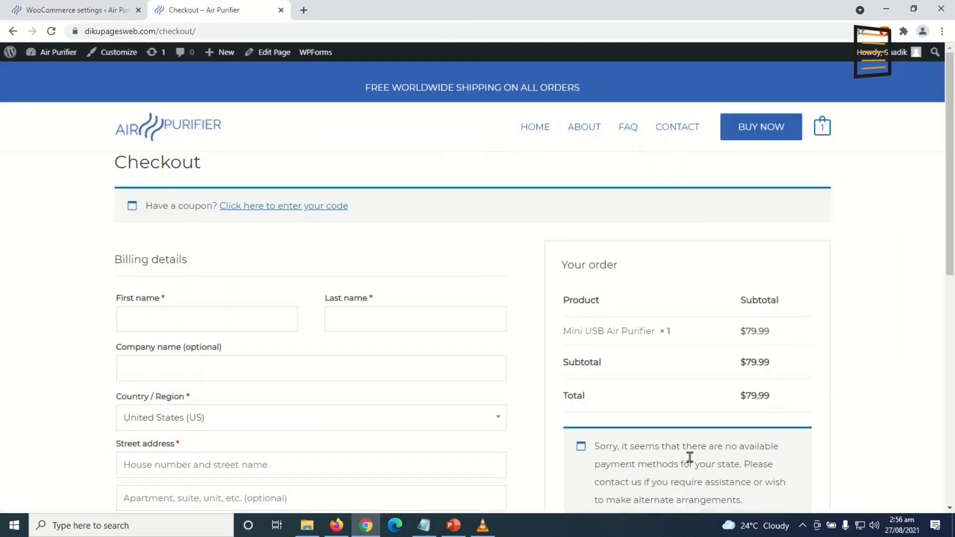
pyautogui.click(759, 137)
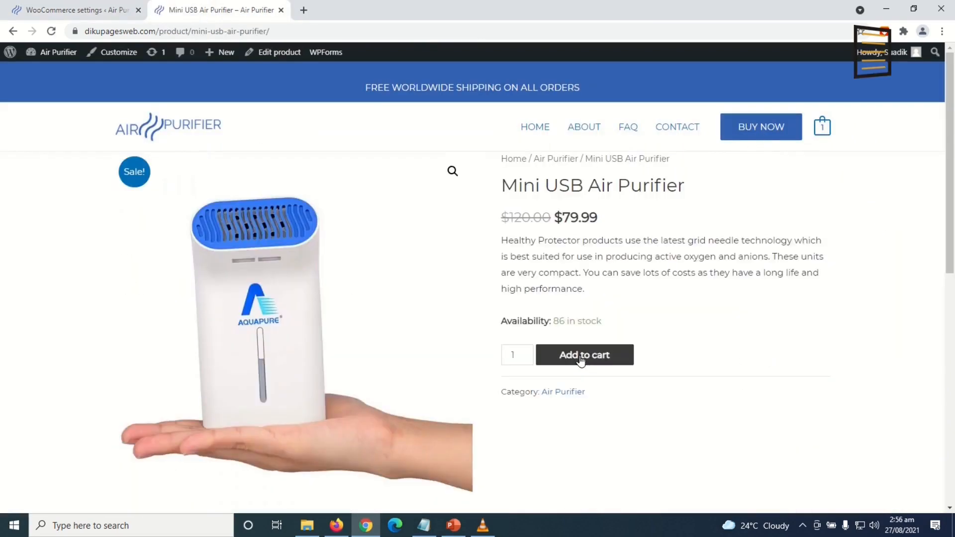
pyautogui.click(581, 361)
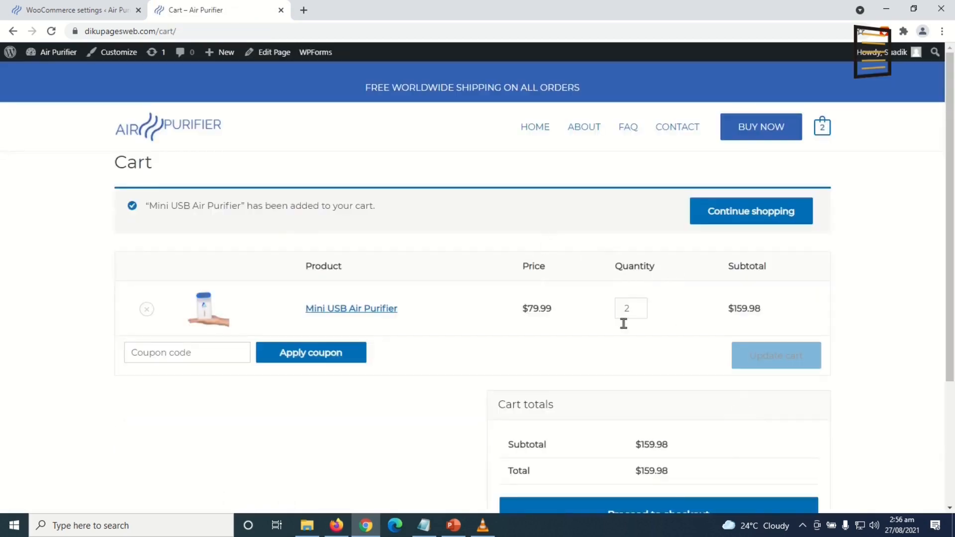
pyautogui.scroll(-1, 568, 394)
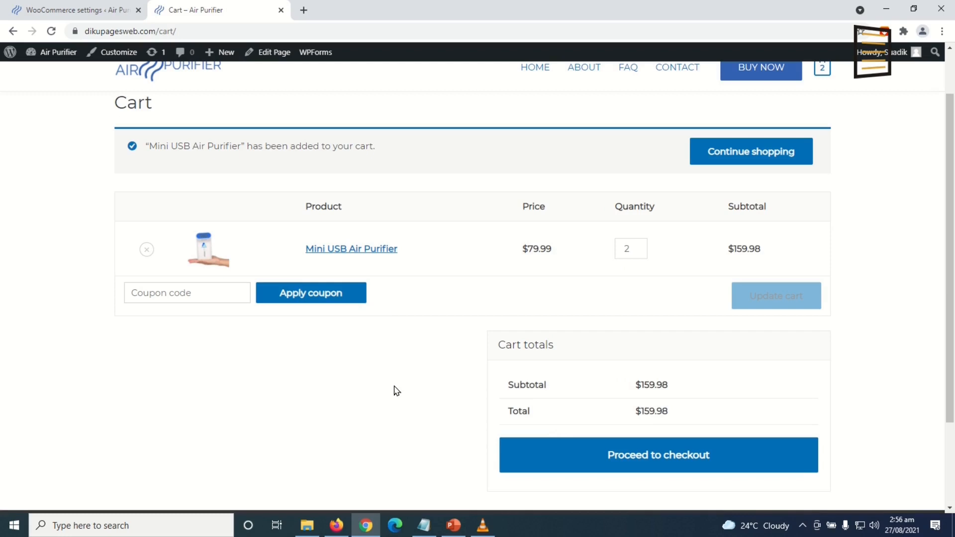
pyautogui.click(665, 459)
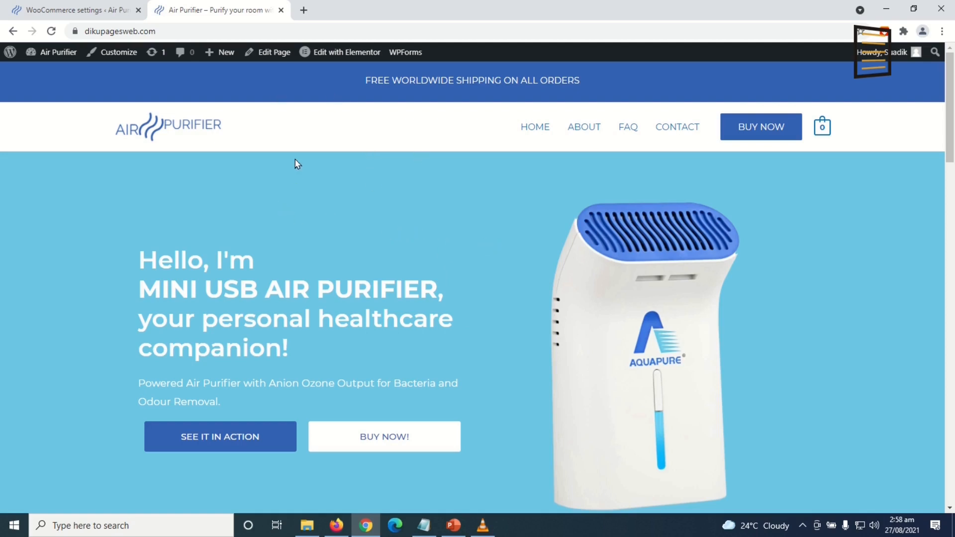
# Return to the WooCommerce admin and start the store's first coupon with the code 100off
pyautogui.click(25, 11)
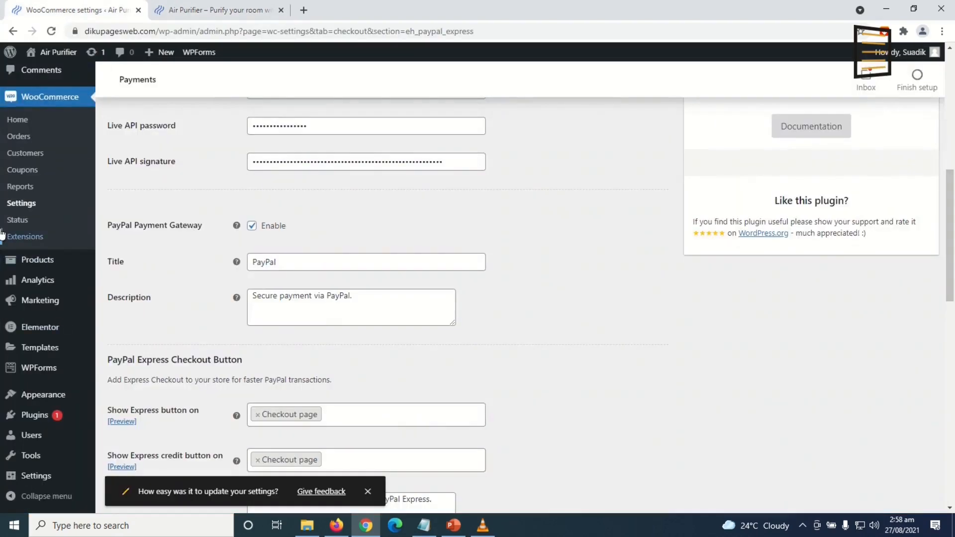
pyautogui.click(27, 174)
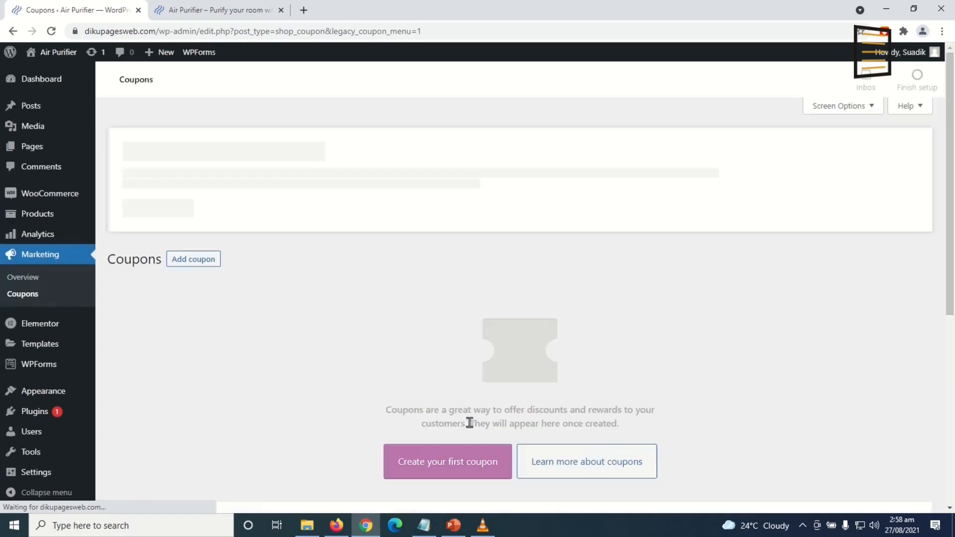
pyautogui.scroll(-7, 463, 392)
pyautogui.scroll(4, 403, 363)
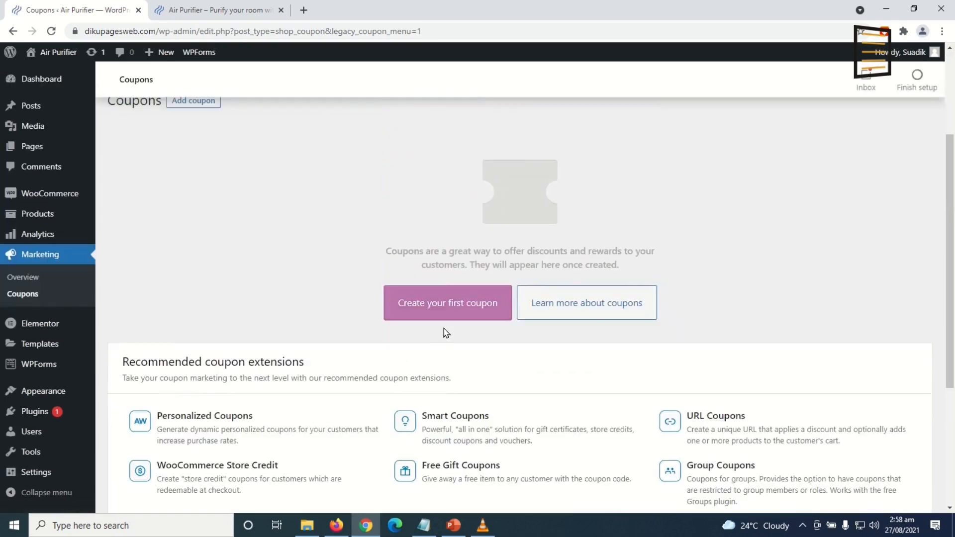
pyautogui.click(446, 313)
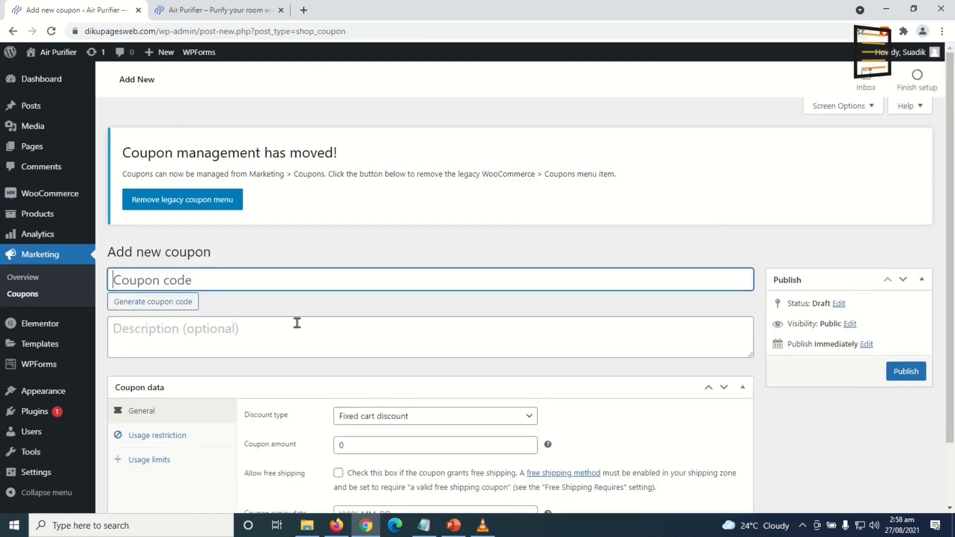
pyautogui.write('100off')
# Give the 100off coupon a Percentage discount of 100, check its usage restrictions and publish it
pyautogui.scroll(-1, 297, 323)
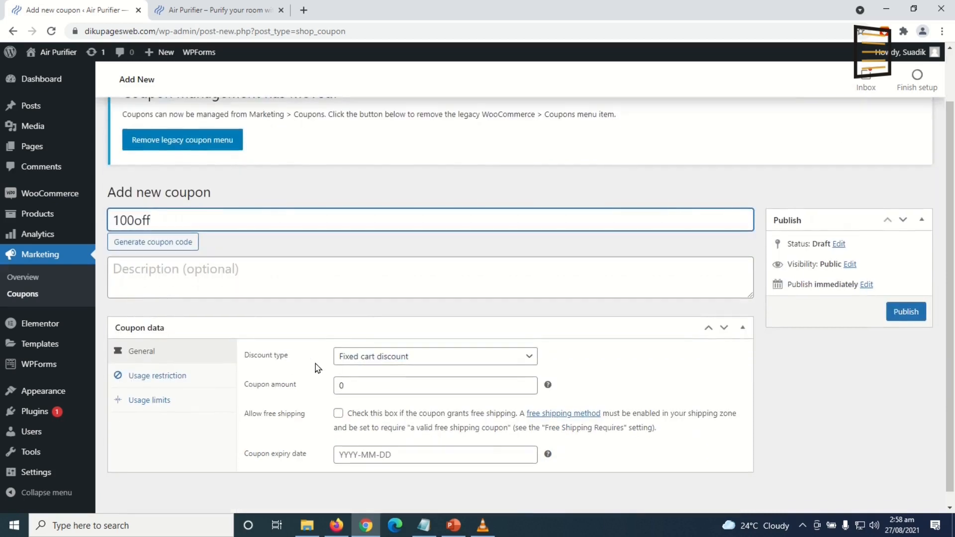
pyautogui.click(404, 357)
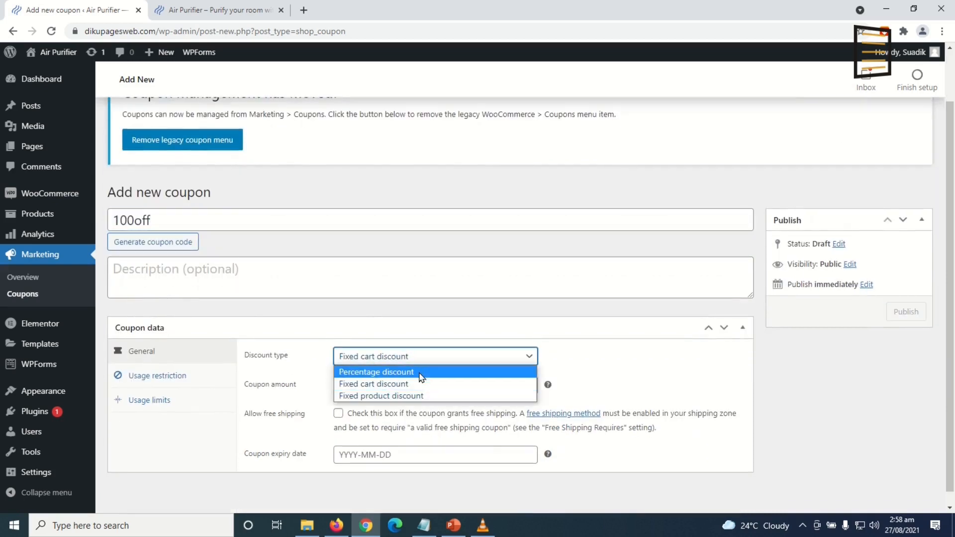
pyautogui.click(420, 373)
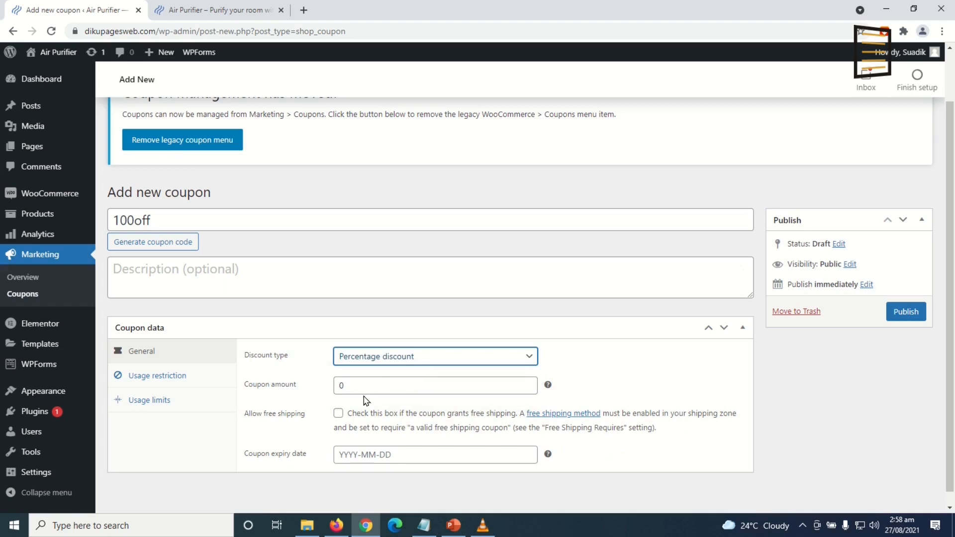
pyautogui.doubleClick(353, 384)
pyautogui.write('100')
pyautogui.moveTo(1, 3)
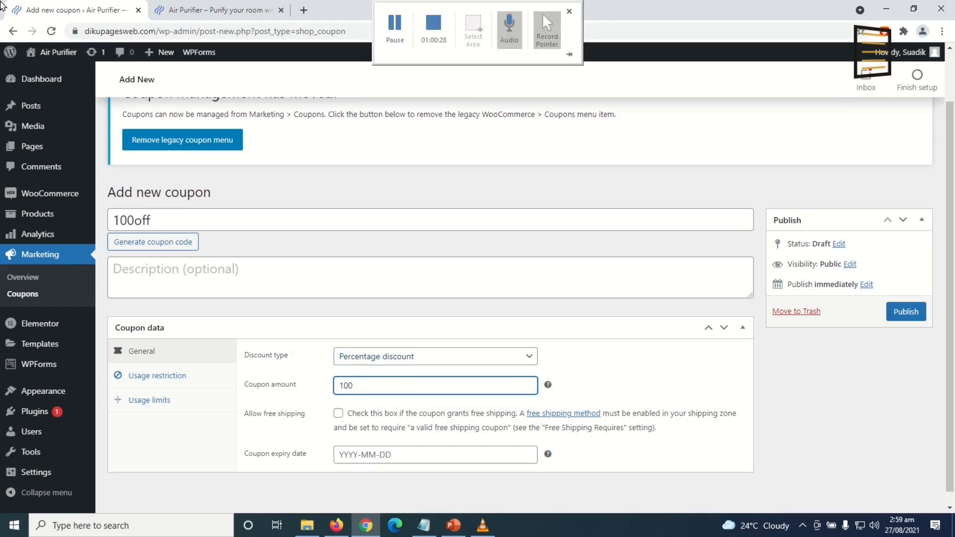
pyautogui.click(176, 381)
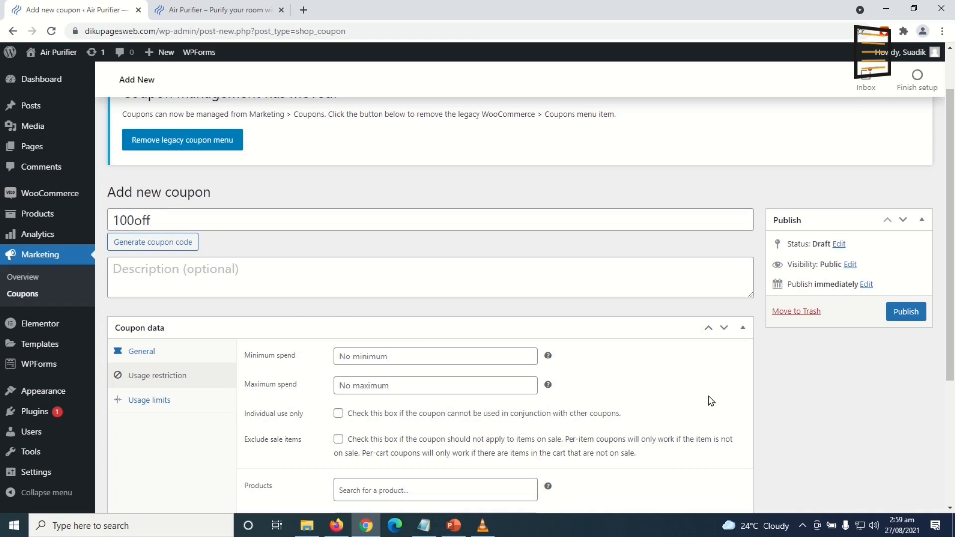
pyautogui.click(907, 313)
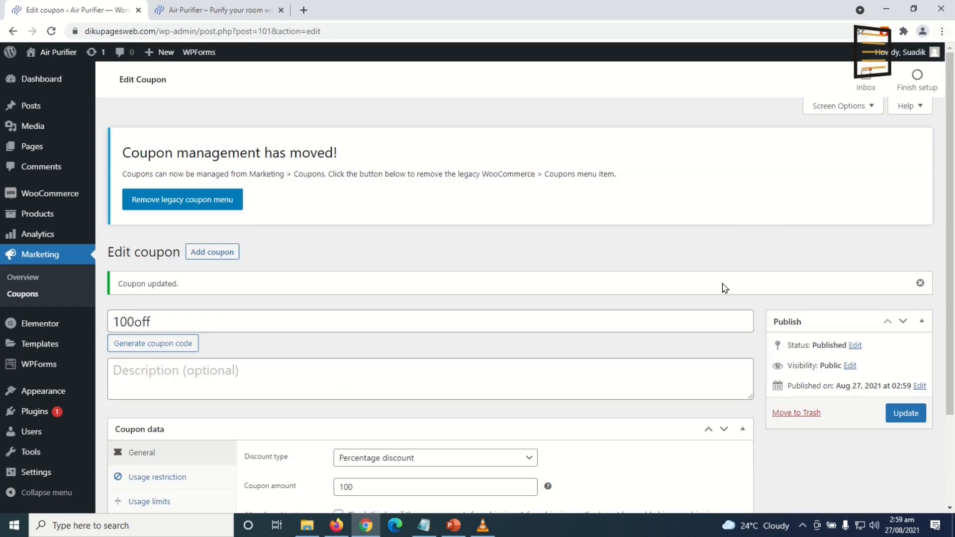
# Open dikupagesweb.com in a new incognito window and add the Mini USB Air Purifier to the cart
pyautogui.click(943, 31)
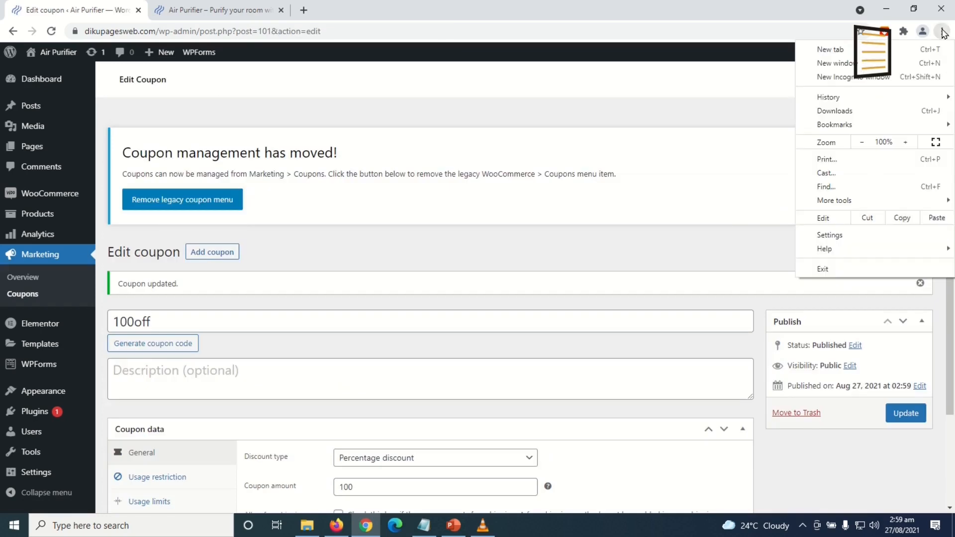
pyautogui.click(862, 80)
pyautogui.write('do')
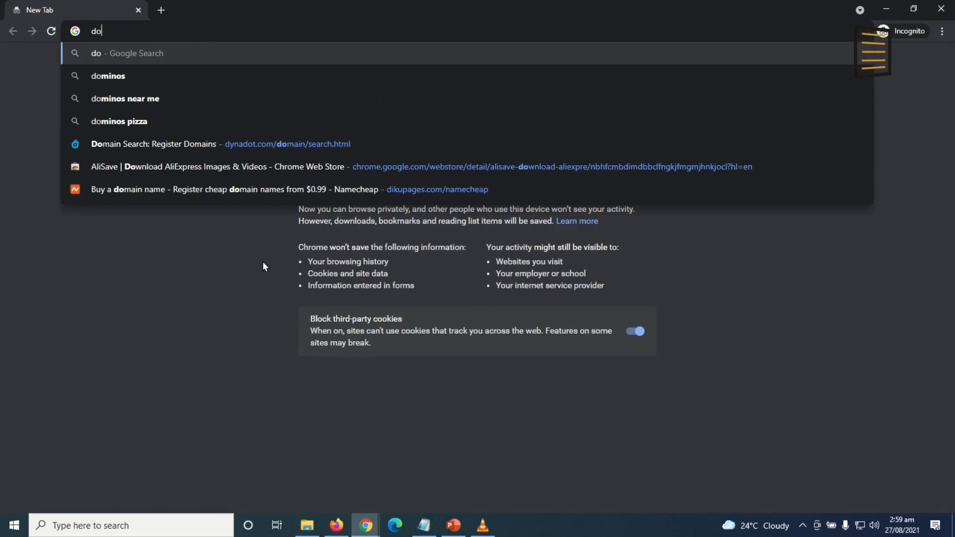
pyautogui.press('BackSpace')
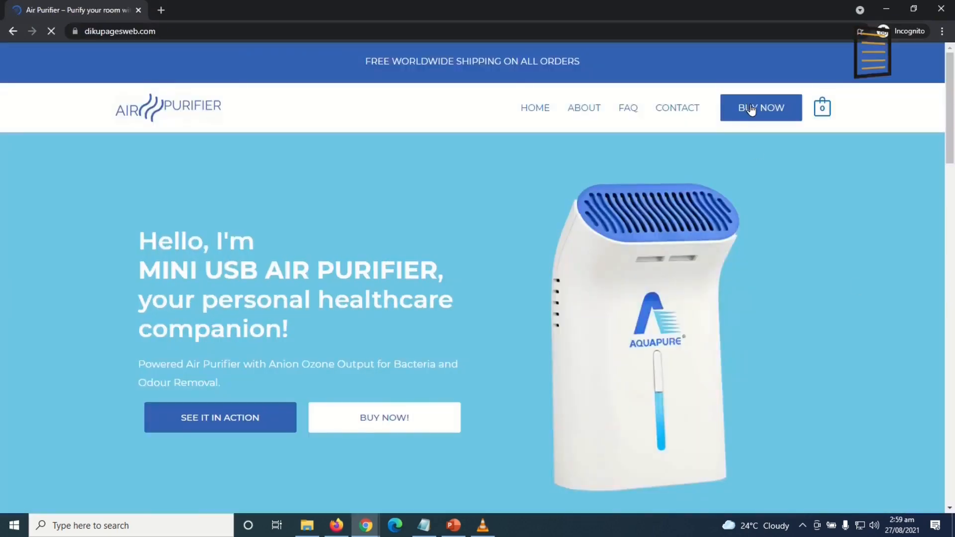
pyautogui.click(752, 109)
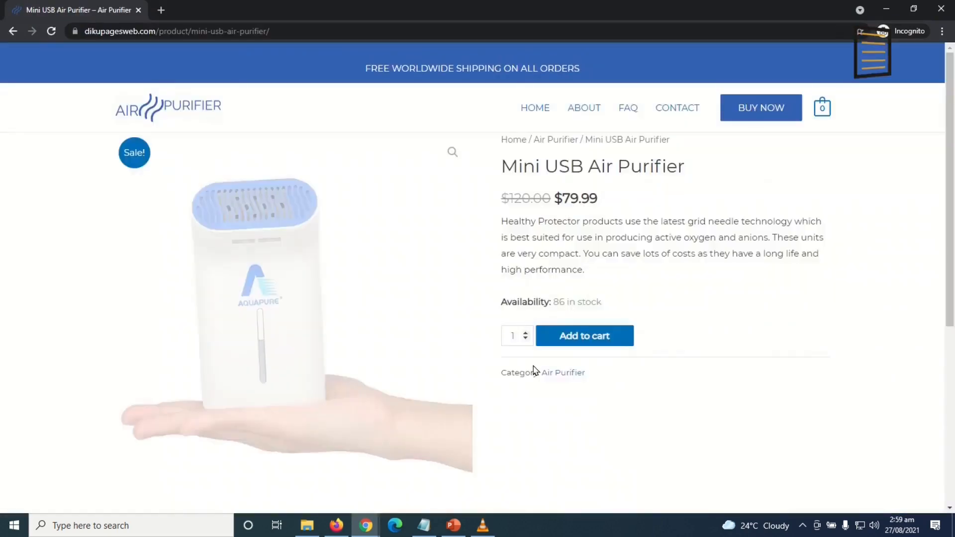
pyautogui.click(580, 338)
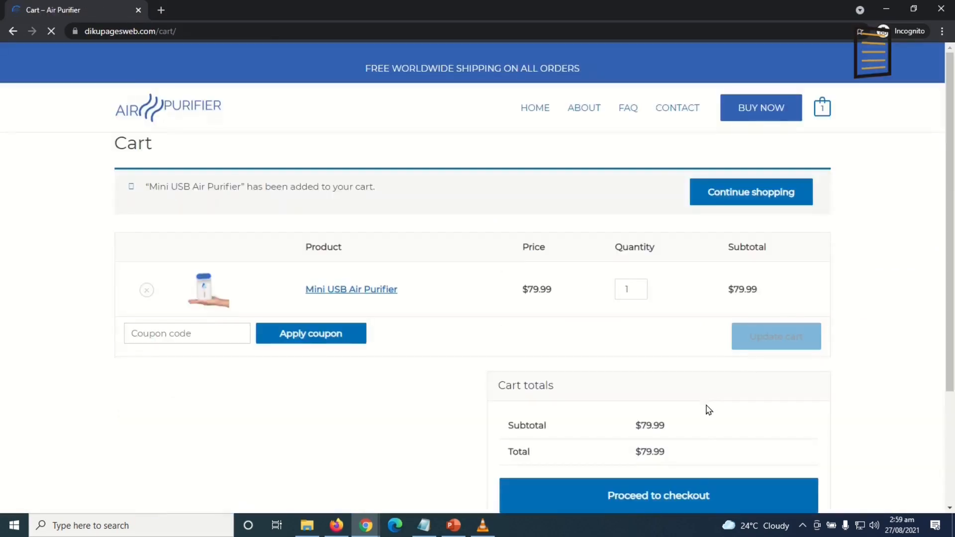
# Apply the coupon code 100off to the cart and proceed to checkout
pyautogui.click(201, 335)
pyautogui.write('100off')
pyautogui.click(314, 335)
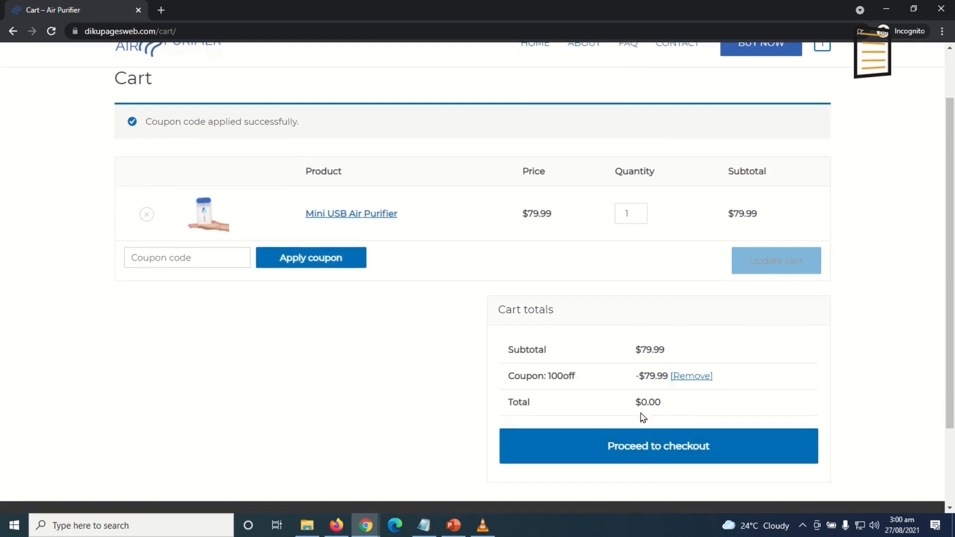
pyautogui.click(656, 453)
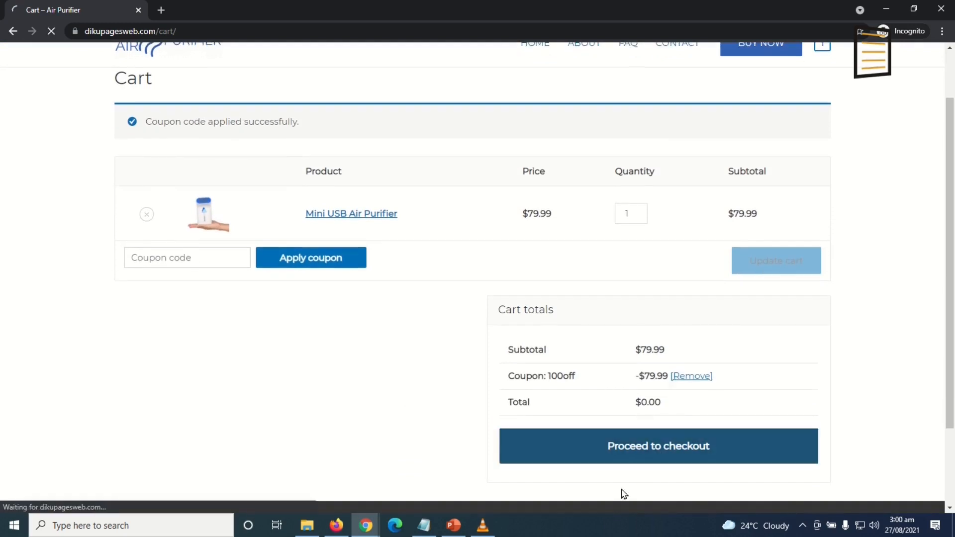
# Fill in the customer's billing details at checkout and place the order
pyautogui.scroll(-6, 529, 294)
pyautogui.scroll(4, 296, 375)
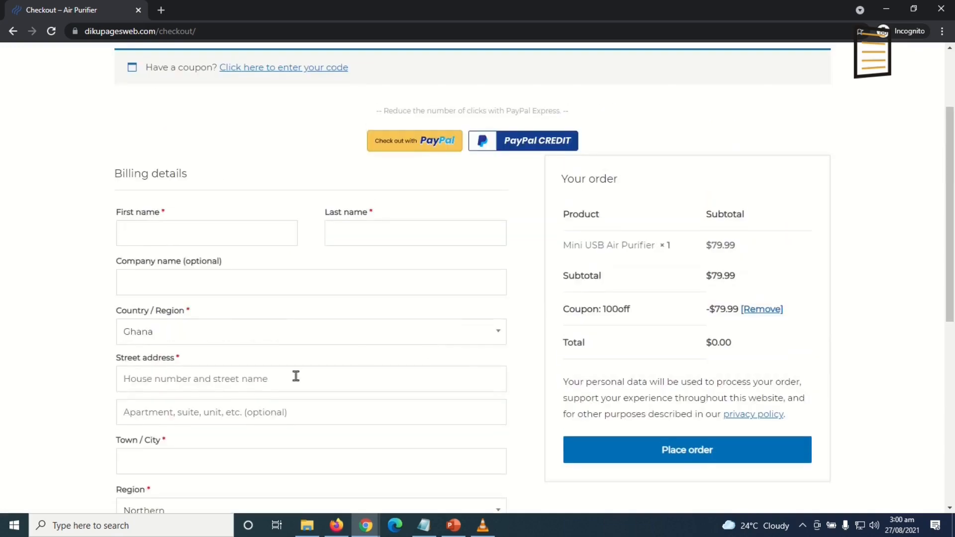
pyautogui.scroll(-8, 224, 229)
pyautogui.scroll(6, 298, 454)
pyautogui.scroll(2, 292, 339)
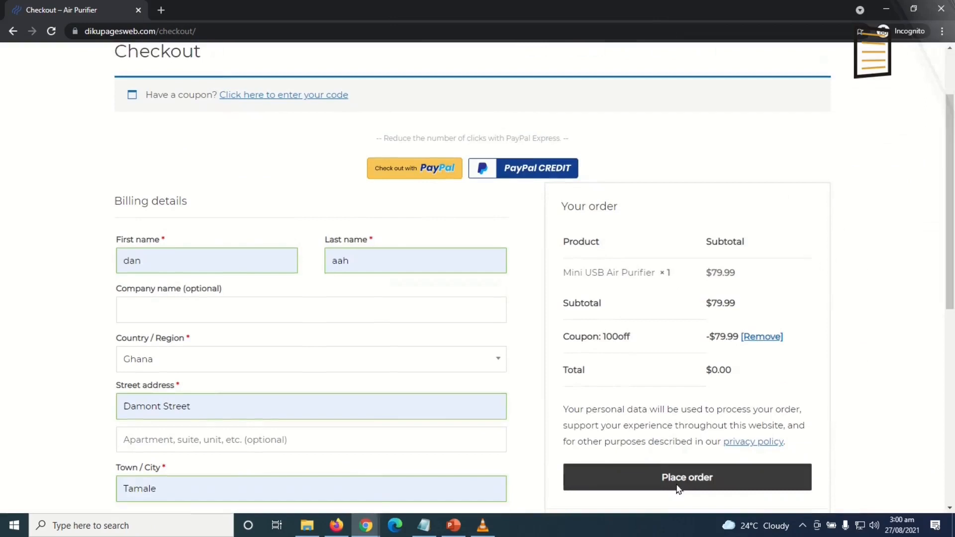
pyautogui.scroll(-1, 678, 488)
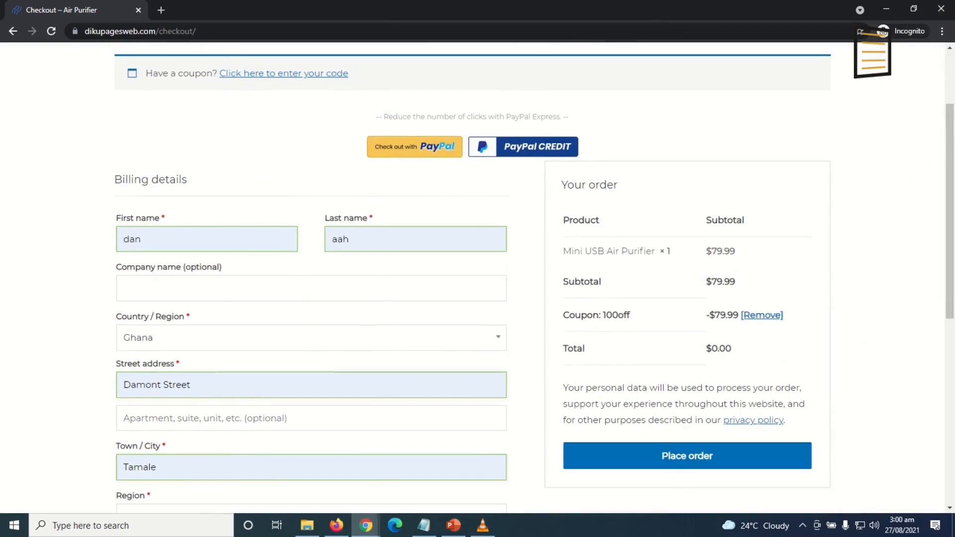
pyautogui.click(695, 455)
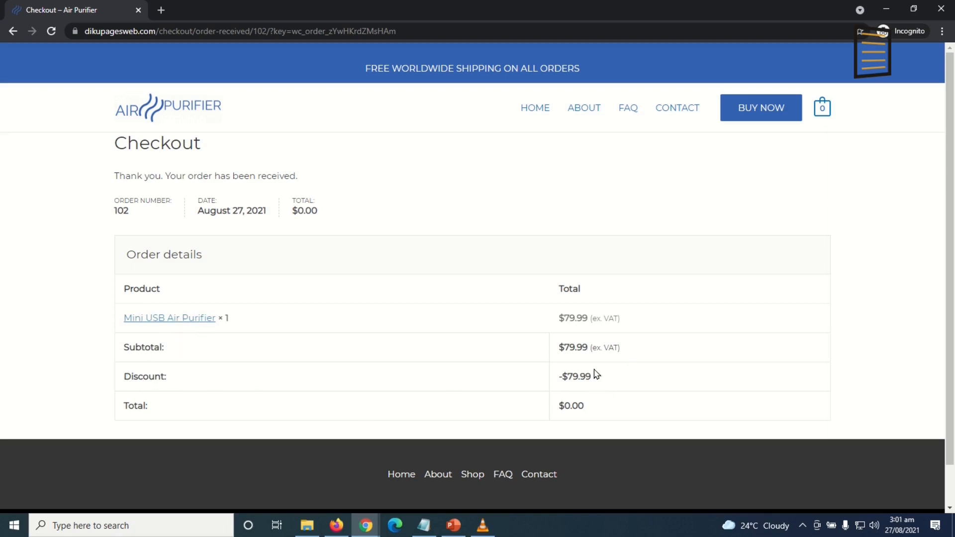
# Review the order received page, then switch to Gmail in Firefox and examine the Air Purifier order confirmation email
pyautogui.scroll(-1, 593, 413)
pyautogui.scroll(1, 593, 413)
pyautogui.click(338, 523)
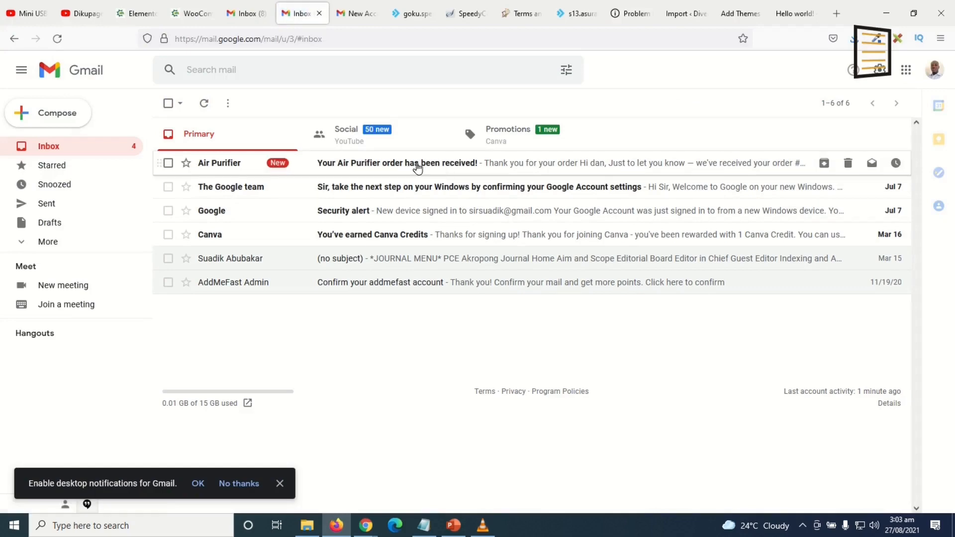
pyautogui.click(417, 168)
pyautogui.scroll(-10, 555, 331)
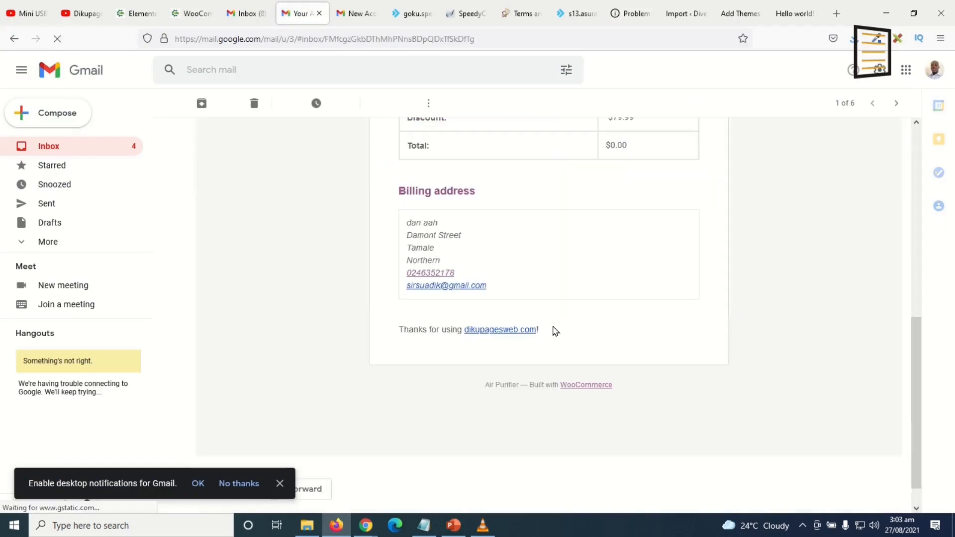
pyautogui.scroll(10, 556, 331)
pyautogui.scroll(-10, 567, 297)
pyautogui.scroll(6, 567, 297)
pyautogui.scroll(-4, 567, 299)
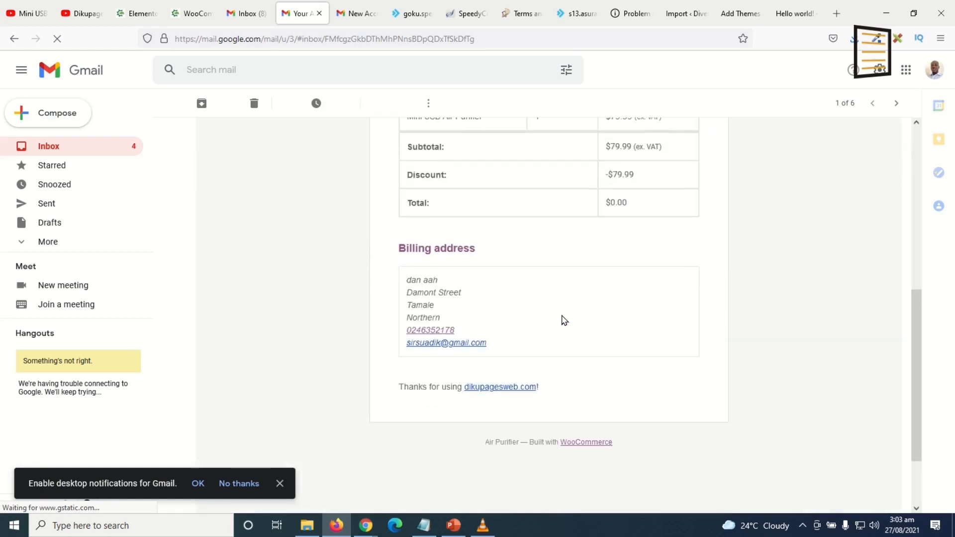
pyautogui.scroll(-2, 564, 321)
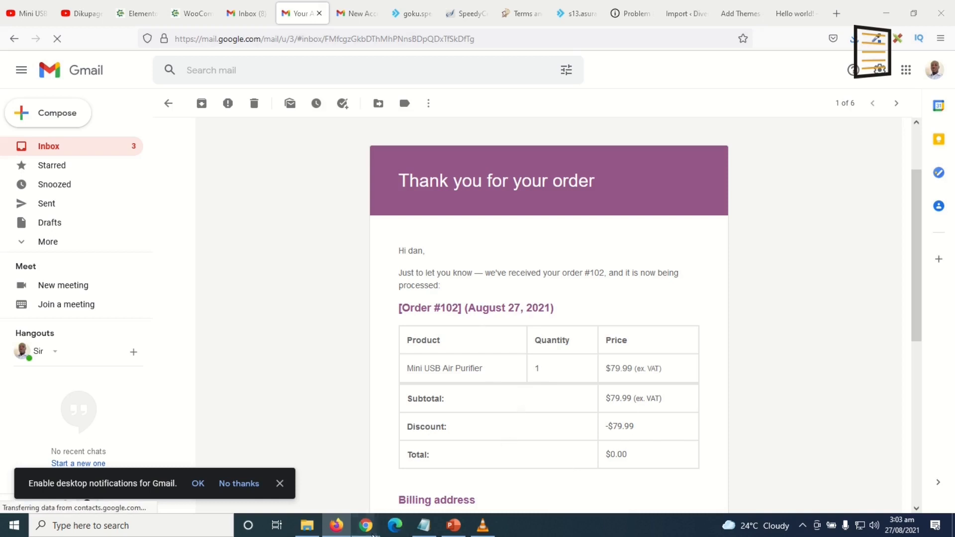
# Switch back to the WordPress admin in Chrome and open the WooCommerce email settings
pyautogui.moveTo(372, 532)
pyautogui.click(343, 492)
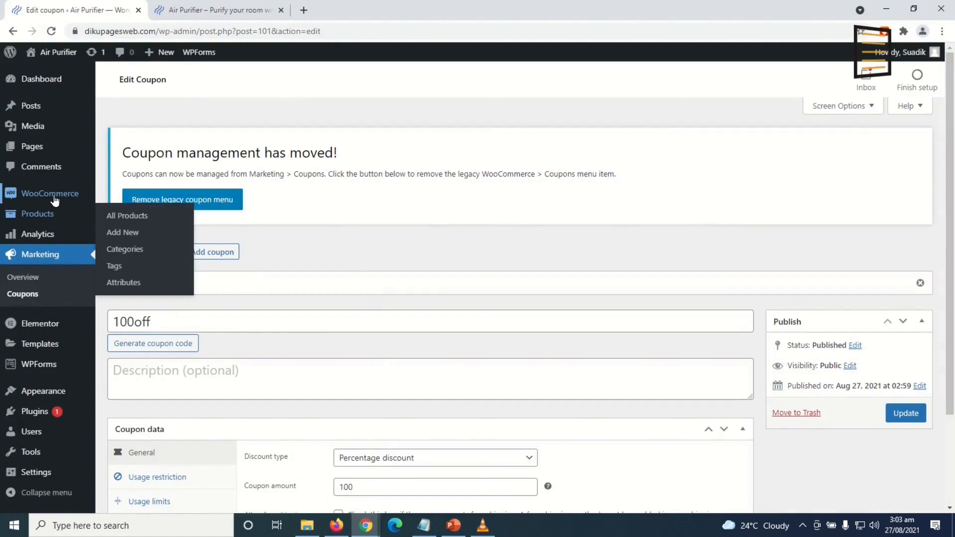
pyautogui.moveTo(55, 200)
pyautogui.click(134, 281)
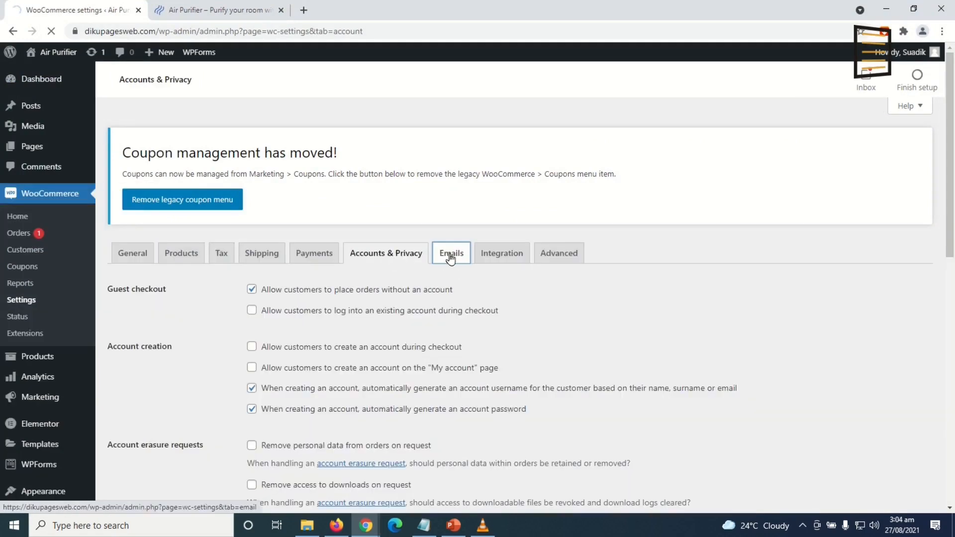
pyautogui.click(451, 253)
# Shorten the email template's footer text to {site_title}, removing the Built with {WooCommerce} part
pyautogui.scroll(-10, 357, 306)
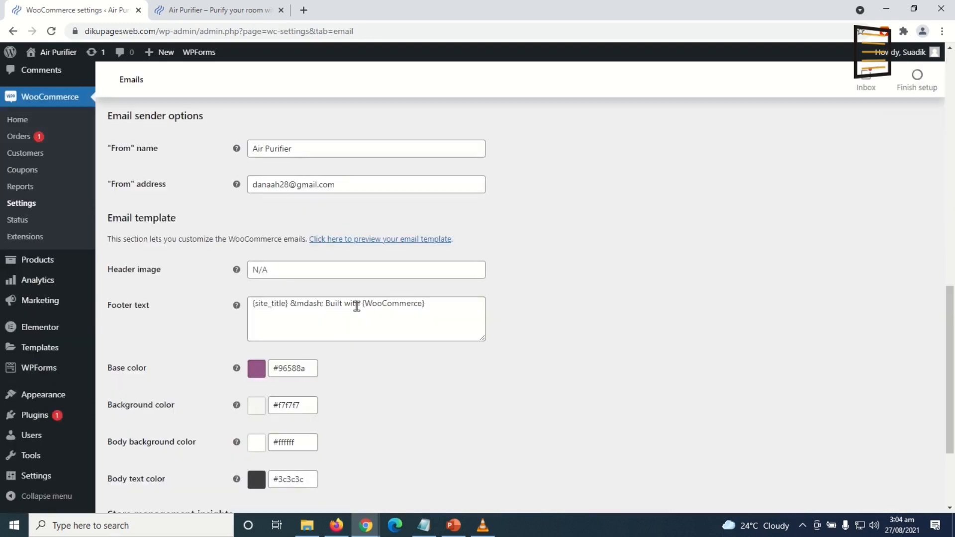
pyautogui.moveTo(436, 304); pyautogui.dragTo(328, 300)
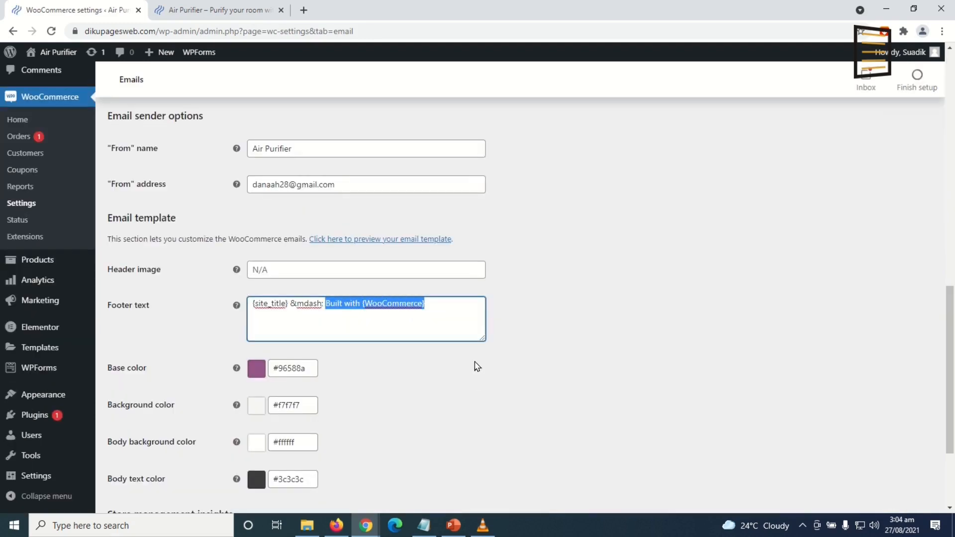
pyautogui.press('BackSpace')
pyautogui.press('BackSpace')
pyautogui.press('BackSpace')
pyautogui.press('BackSpace')
pyautogui.press('BackSpace')
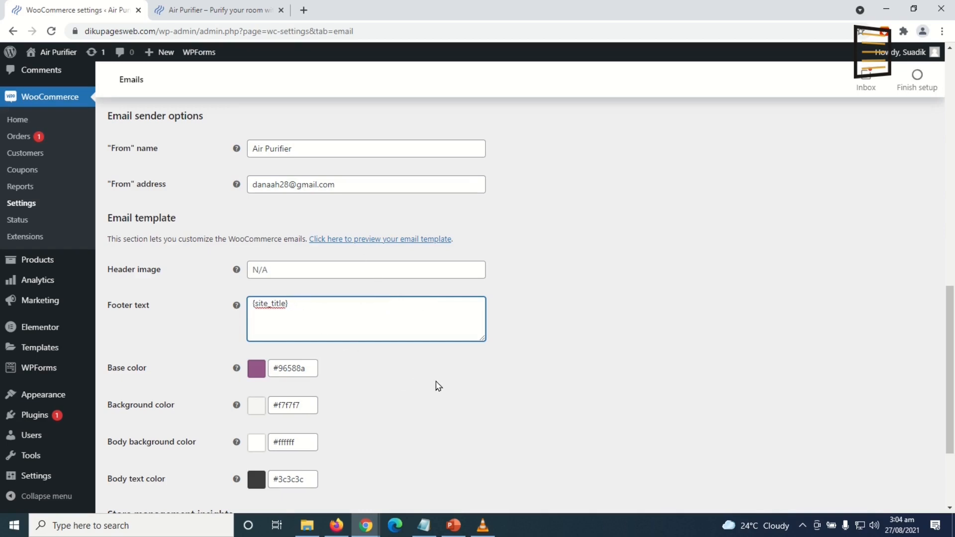
# Set the email template's base color to #3362b4 and save the email settings
pyautogui.click(256, 374)
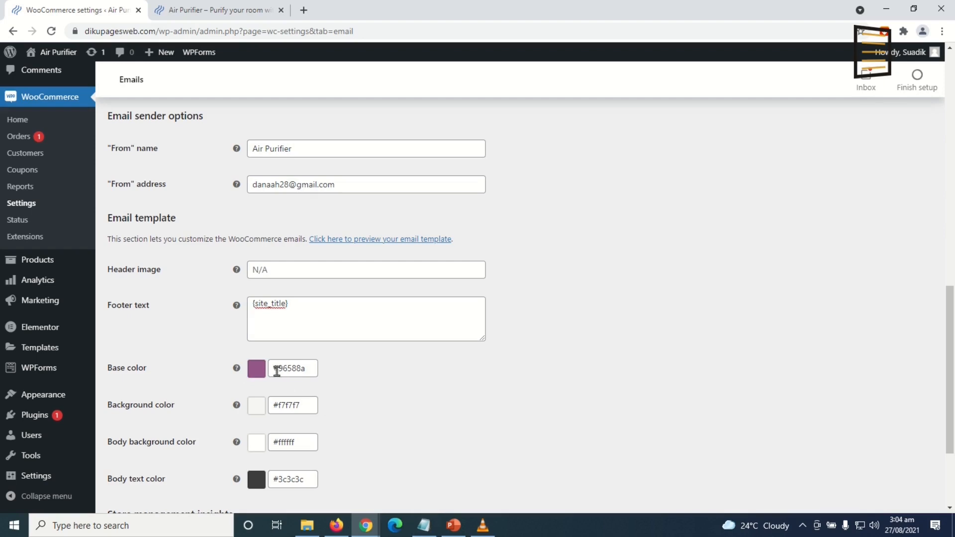
pyautogui.click(309, 371)
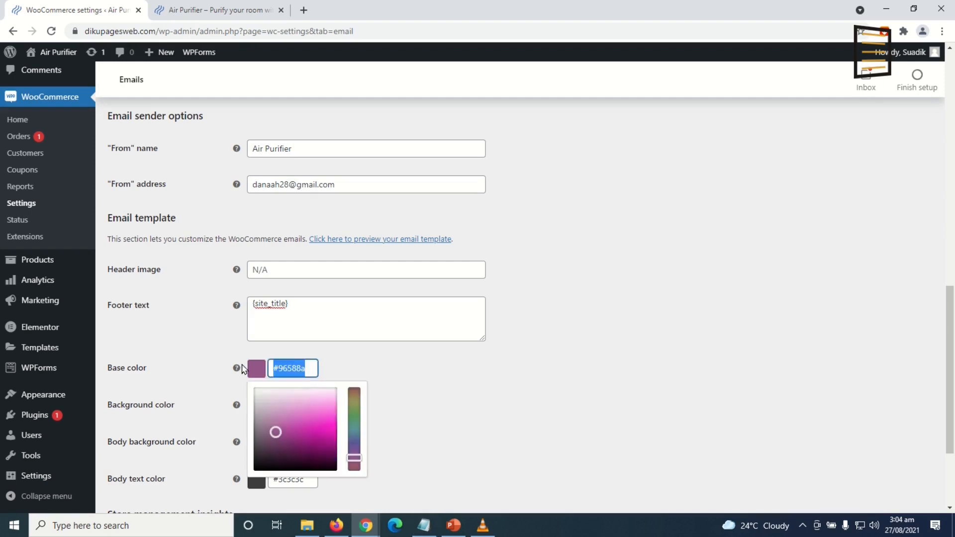
pyautogui.write('#3362b4')
pyautogui.click(466, 389)
pyautogui.scroll(-3, 443, 405)
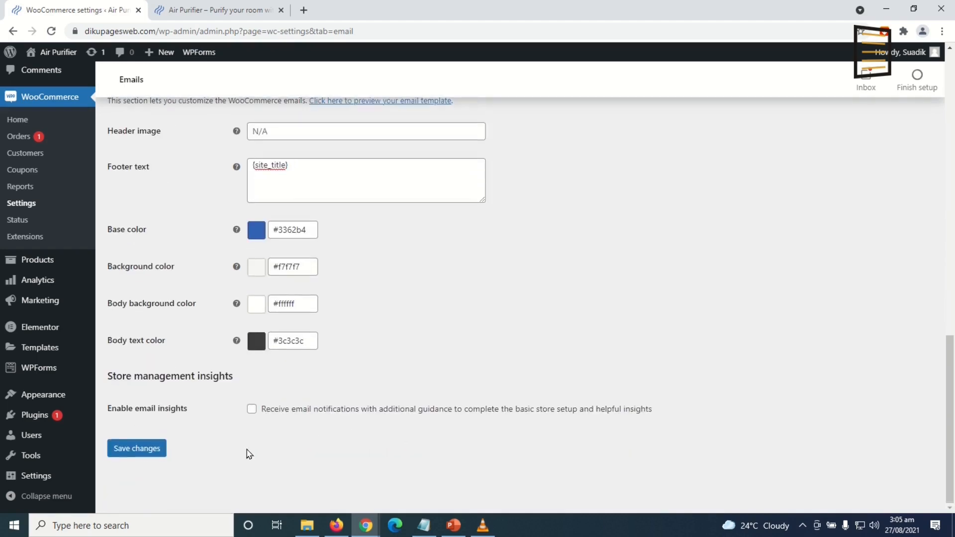
pyautogui.click(151, 448)
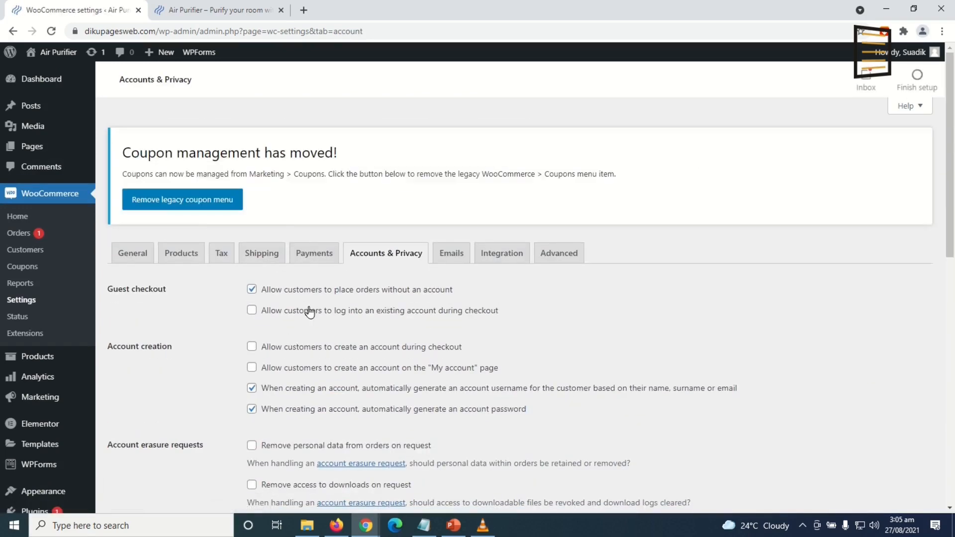
# Allow customers to log into an existing account and to create an account during checkout, and save the Accounts & Privacy settings
pyautogui.click(293, 312)
pyautogui.click(302, 349)
pyautogui.click(303, 369)
pyautogui.click(281, 370)
pyautogui.scroll(-10, 422, 409)
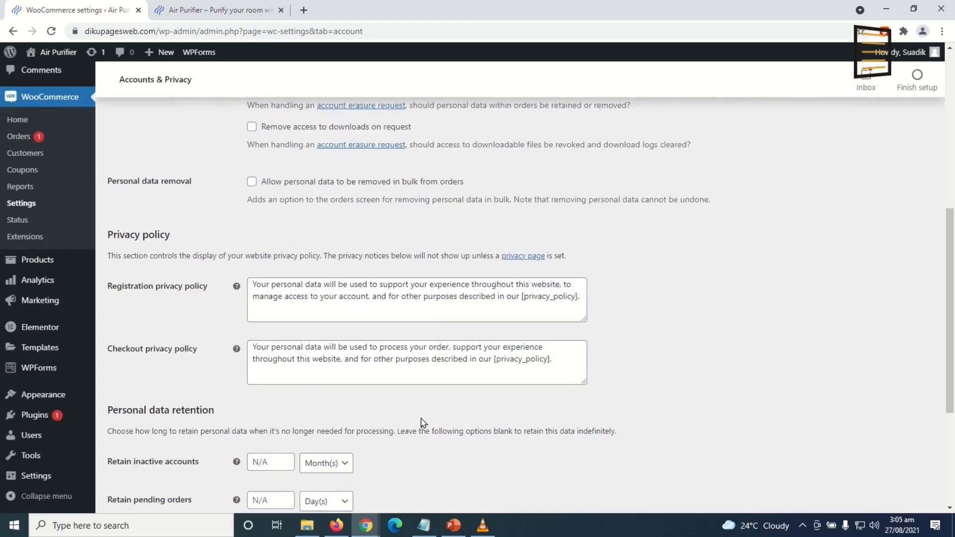
pyautogui.click(137, 449)
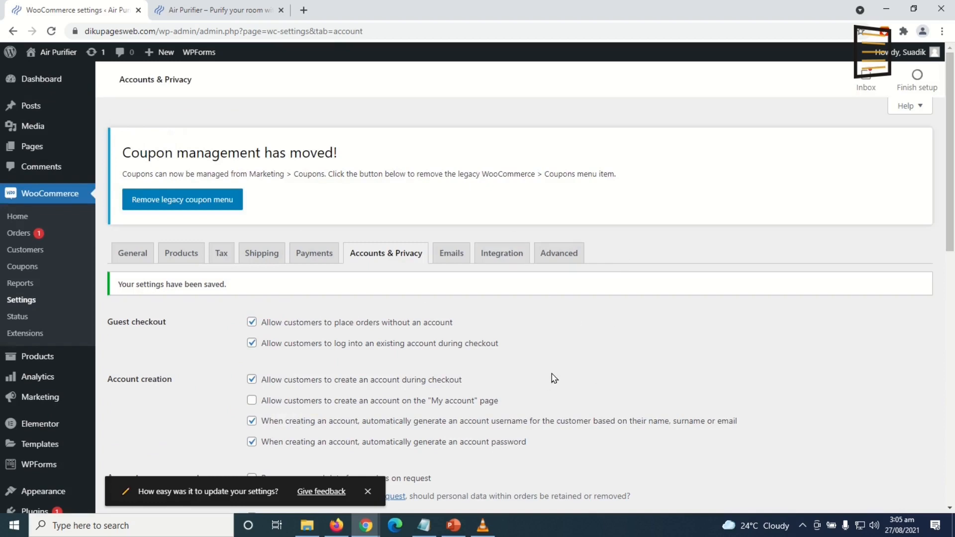
# Open the WooCommerce orders list, and load ezusy.com in a new browser tab to view the store's orders there
pyautogui.click(27, 234)
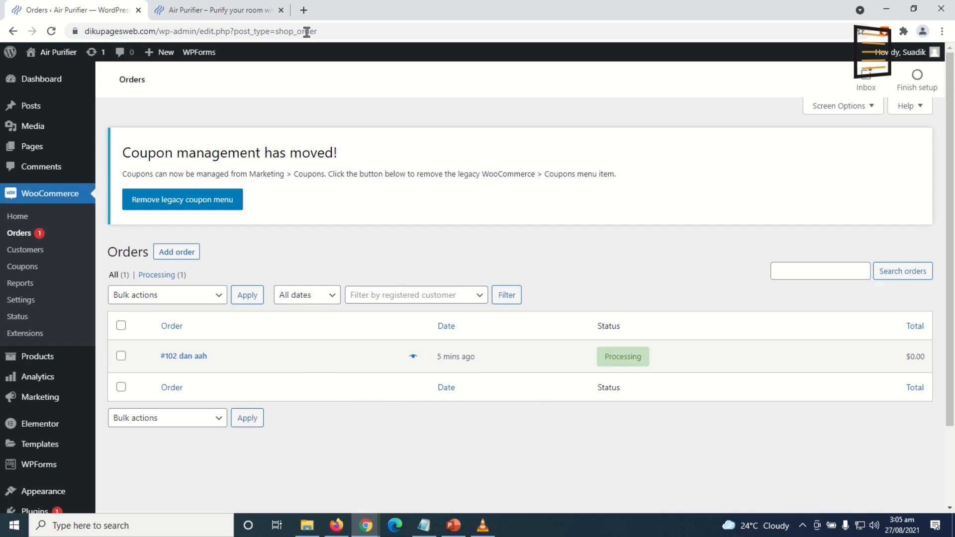
pyautogui.click(303, 10)
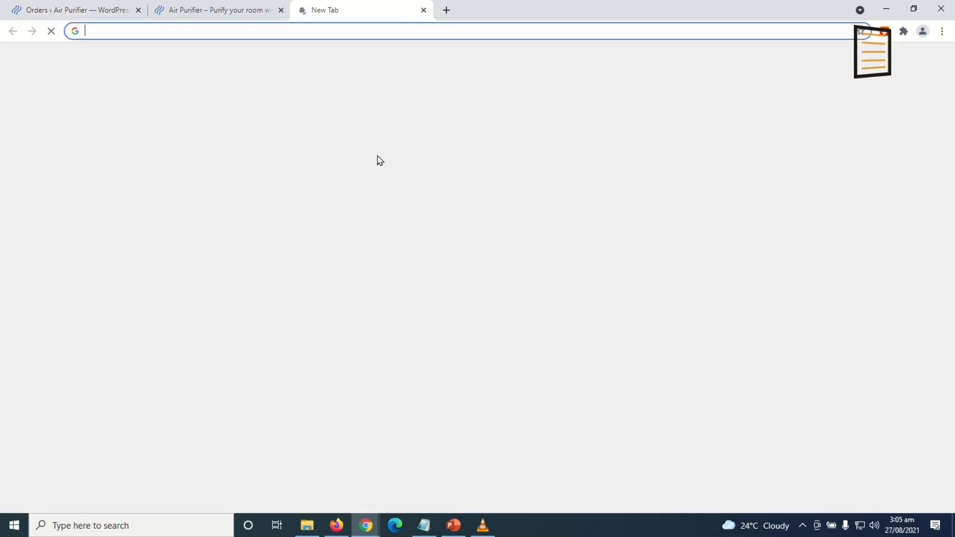
pyautogui.write('e')
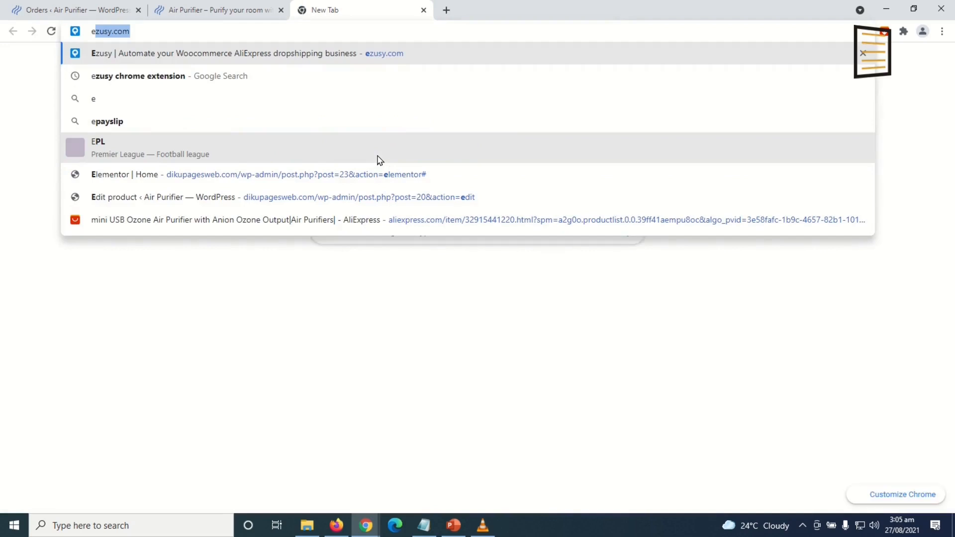
pyautogui.press('Return')
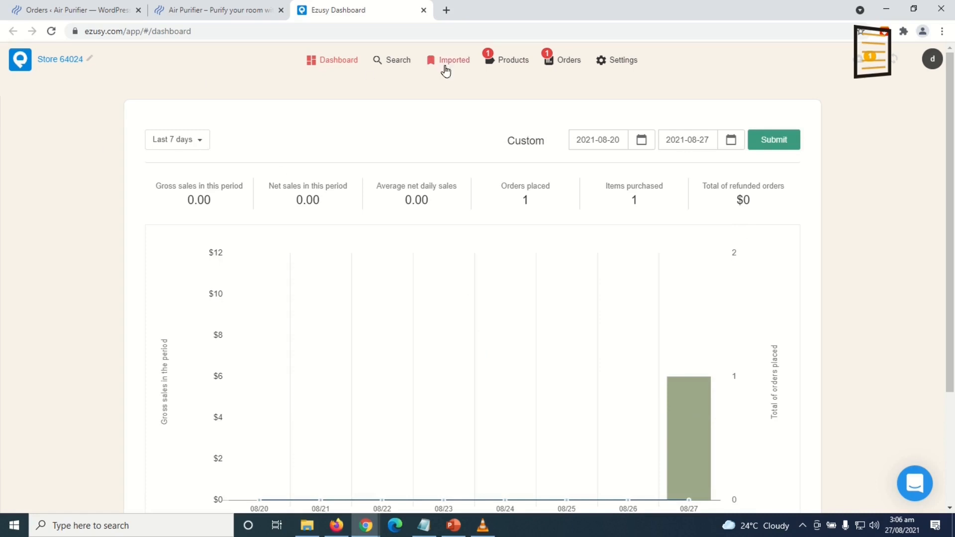
pyautogui.click(561, 63)
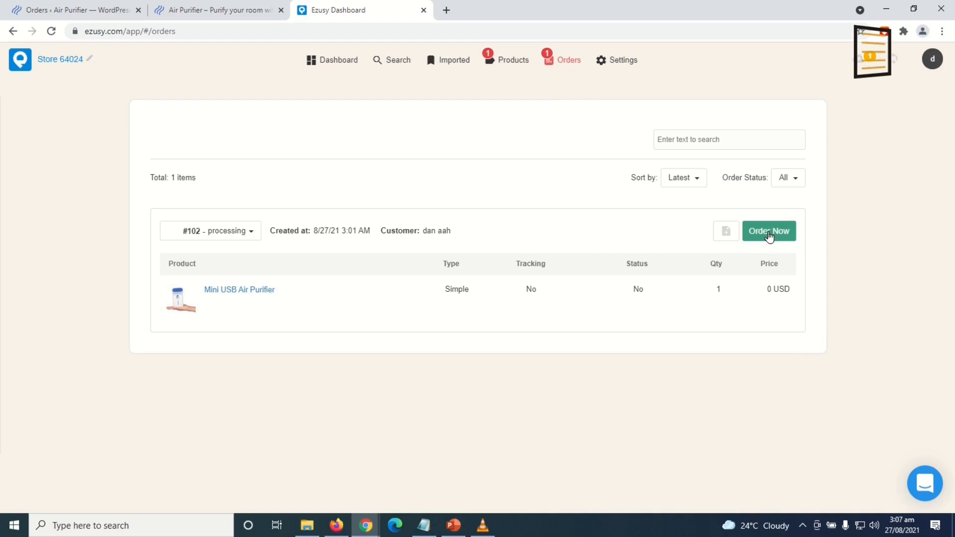
# Start ordering the Mini USB Air Purifier from AliExpress through Ezusy, check the WooCommerce orders list, and close the AliExpress and Ezusy tabs
pyautogui.click(769, 234)
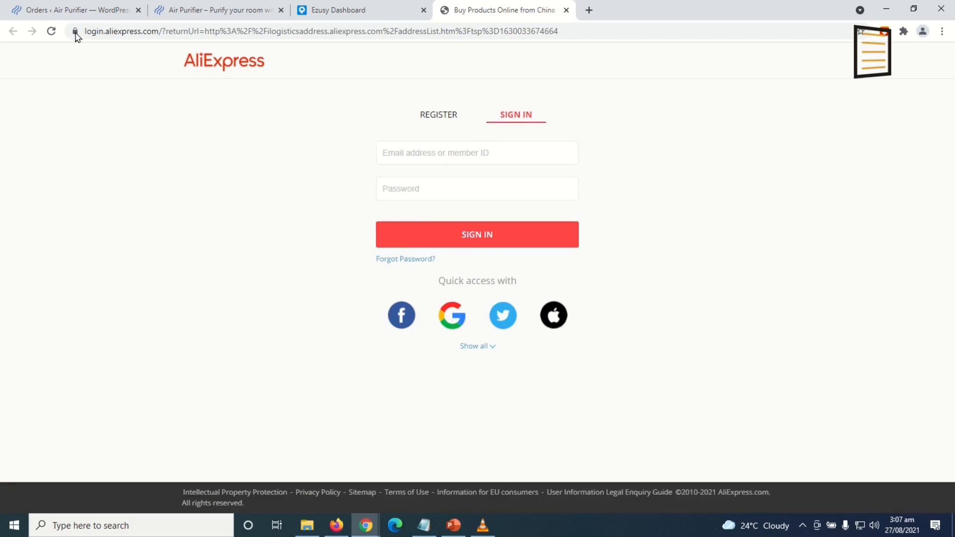
pyautogui.click(53, 11)
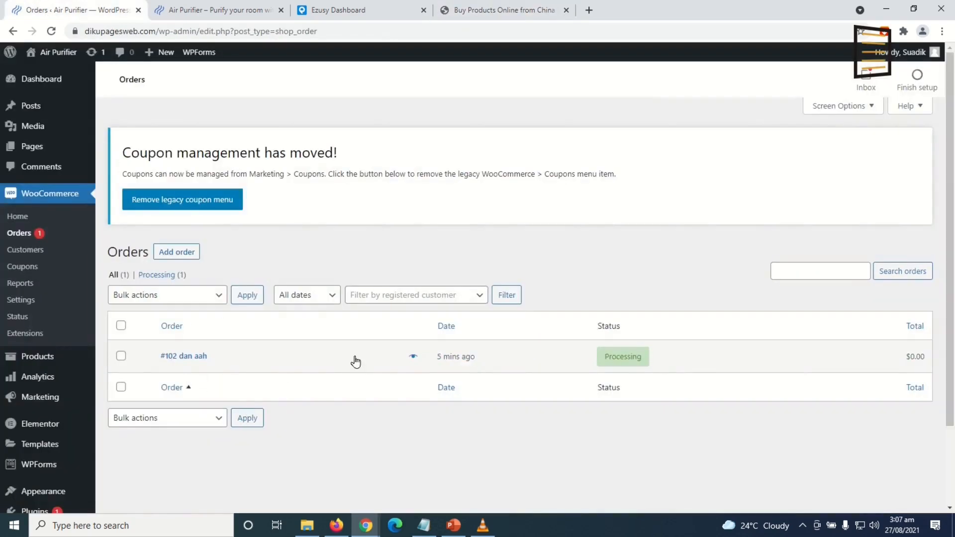
pyautogui.click(475, 11)
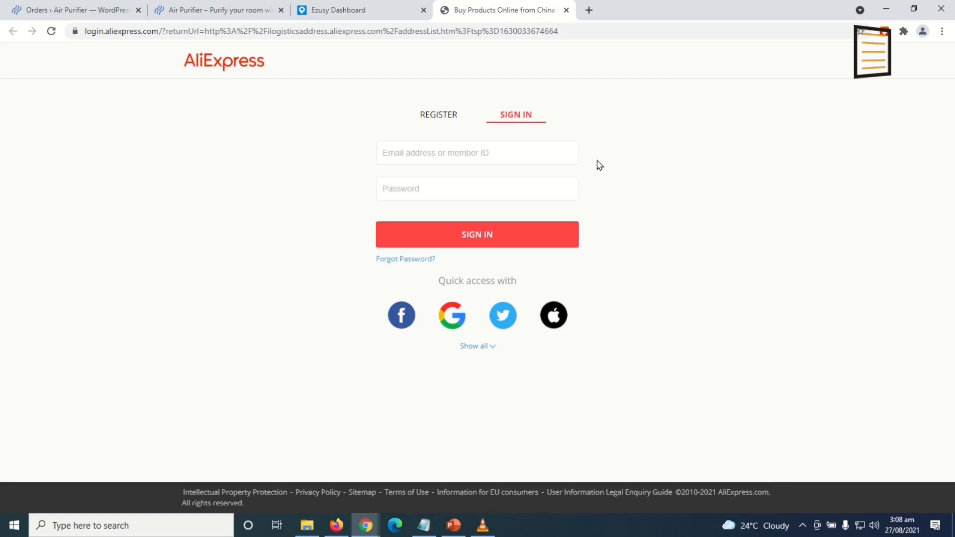
pyautogui.click(567, 10)
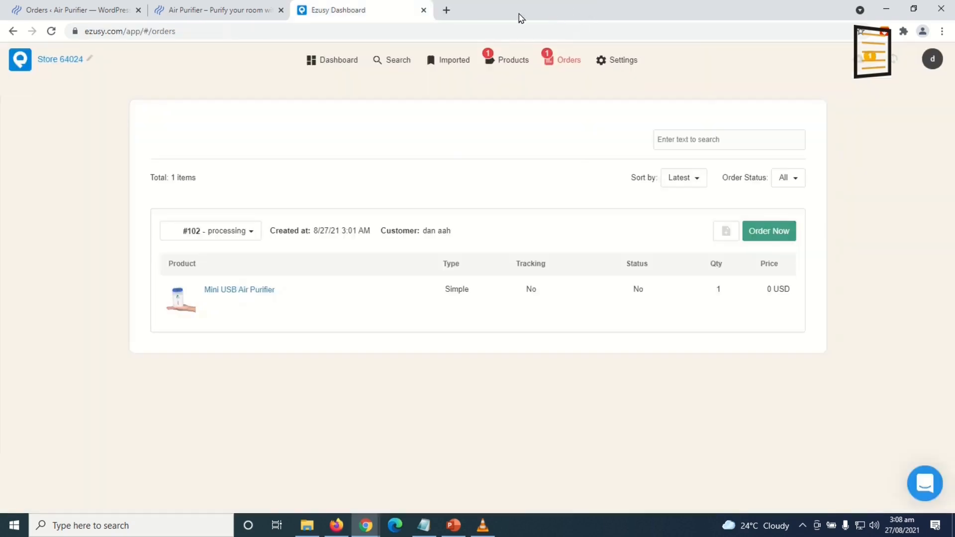
pyautogui.click(423, 10)
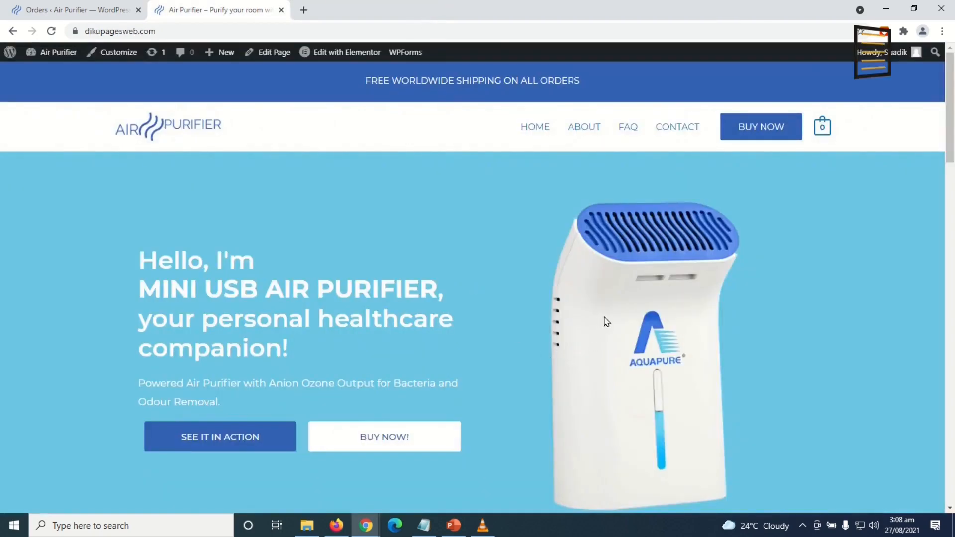
# Review the finished Air Purifier homepage from the hero section through Key Features to the See It in Action video section
pyautogui.scroll(-13, 607, 327)
pyautogui.scroll(13, 604, 338)
pyautogui.scroll(-5, 622, 343)
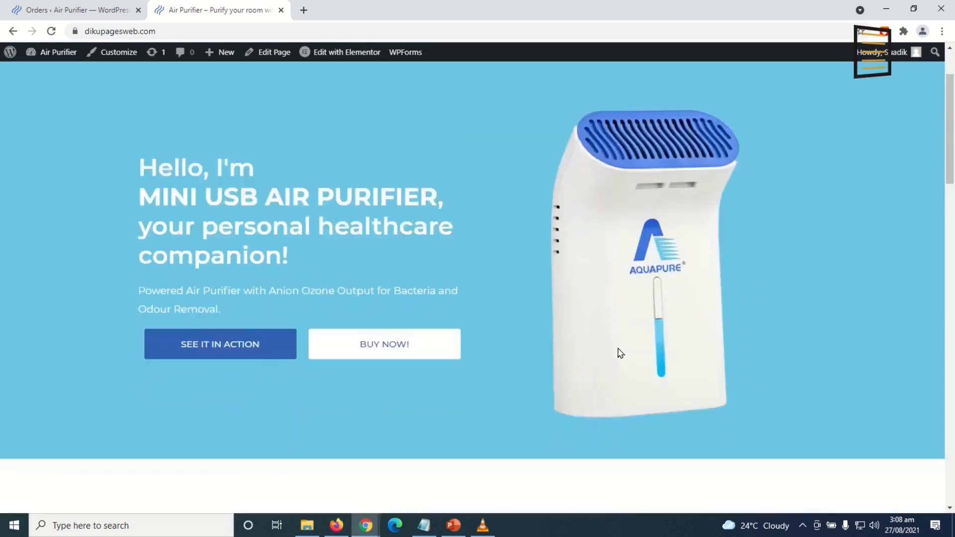
pyautogui.scroll(-10, 623, 352)
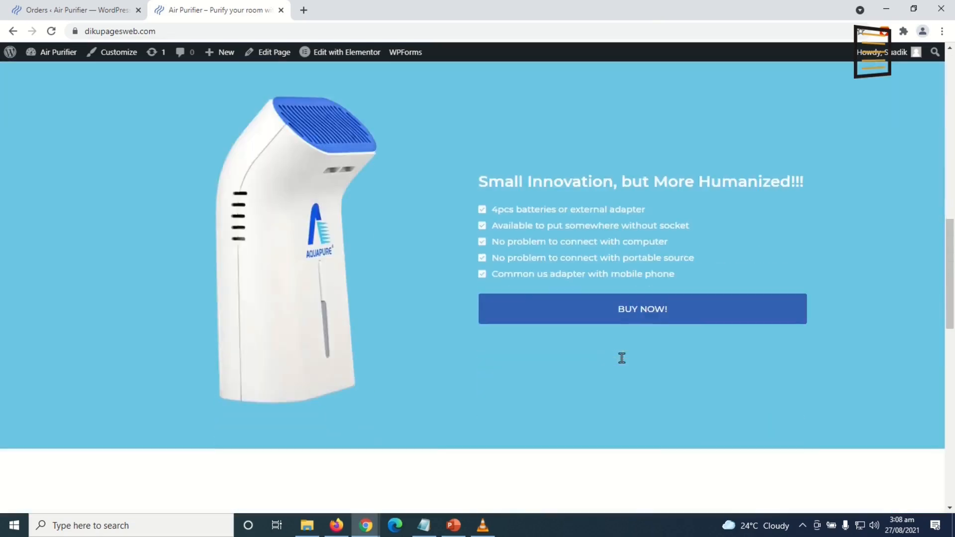
pyautogui.scroll(-11, 625, 364)
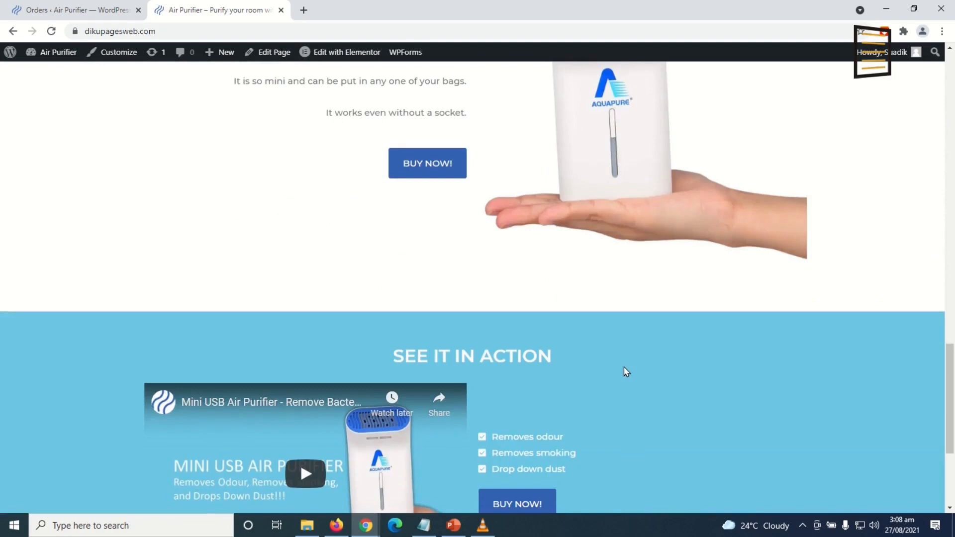
pyautogui.scroll(-4, 626, 372)
pyautogui.scroll(20, 785, 446)
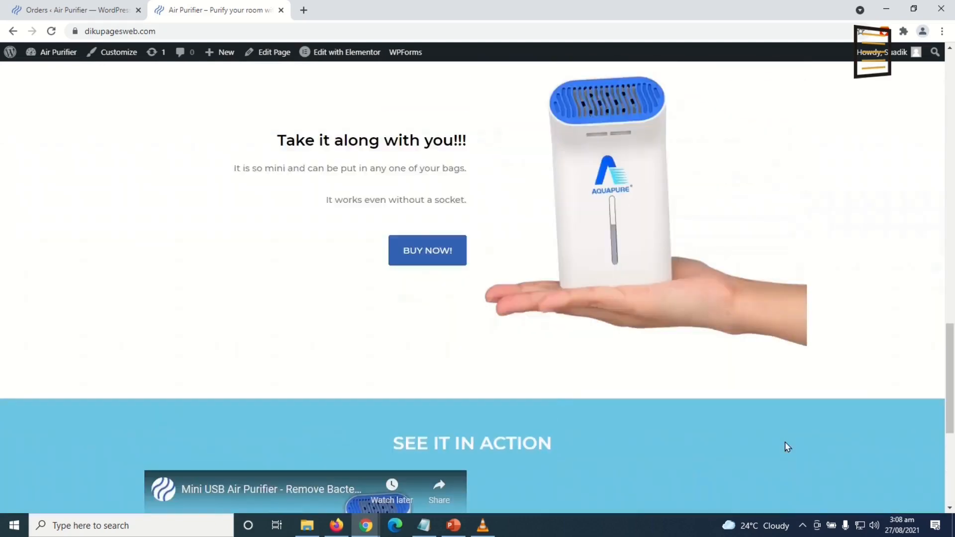
pyautogui.scroll(10, 788, 446)
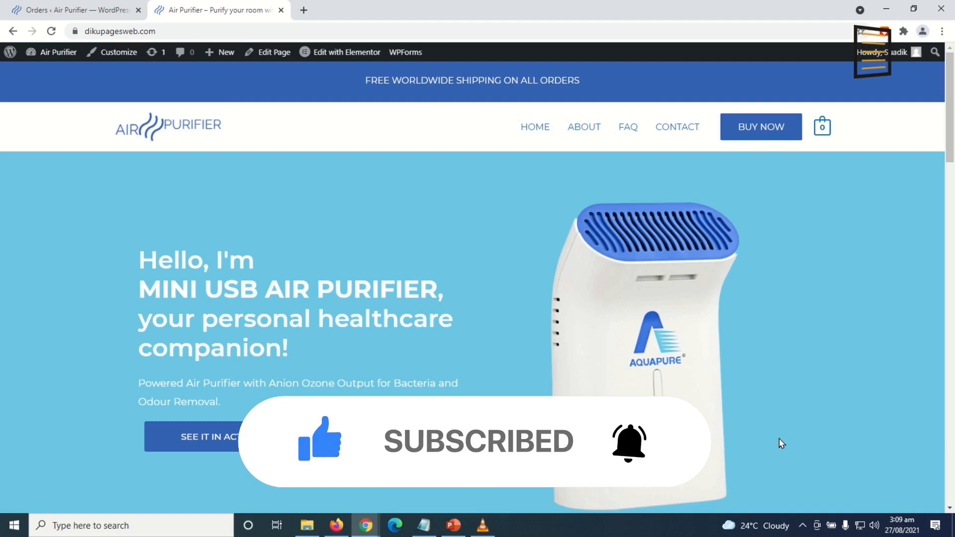
pyautogui.scroll(-3, 786, 438)
pyautogui.scroll(-6, 788, 433)
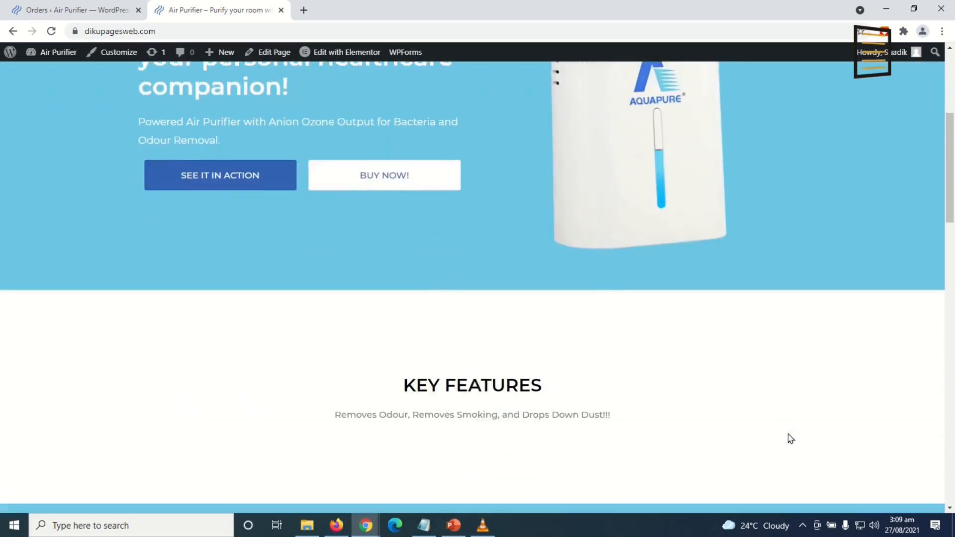